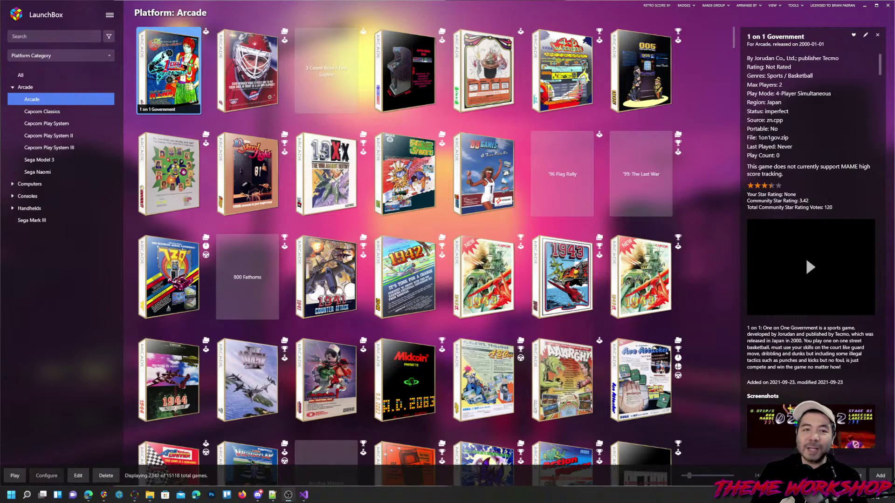
- Switch from LaunchBox to the Community Theme Creator for BigBox with the Retrotastic theme
left_click(301, 125)
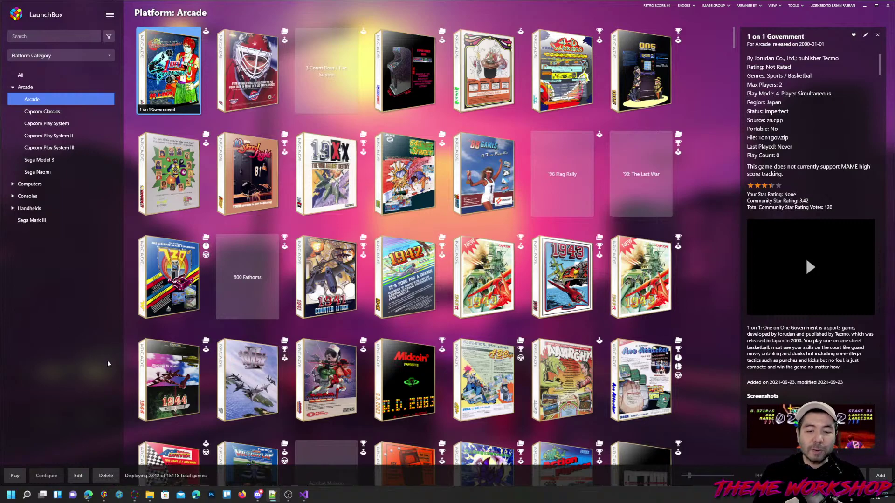
left_click(134, 496)
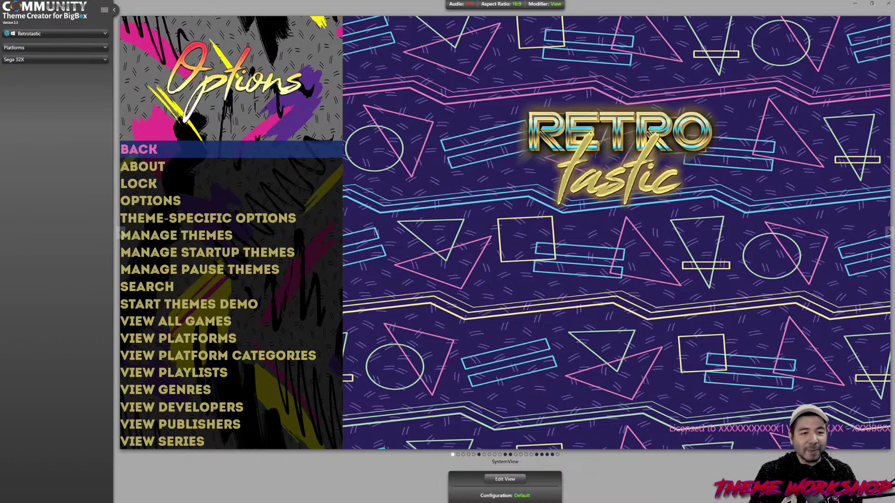
key("super+Tab")
key("Escape")
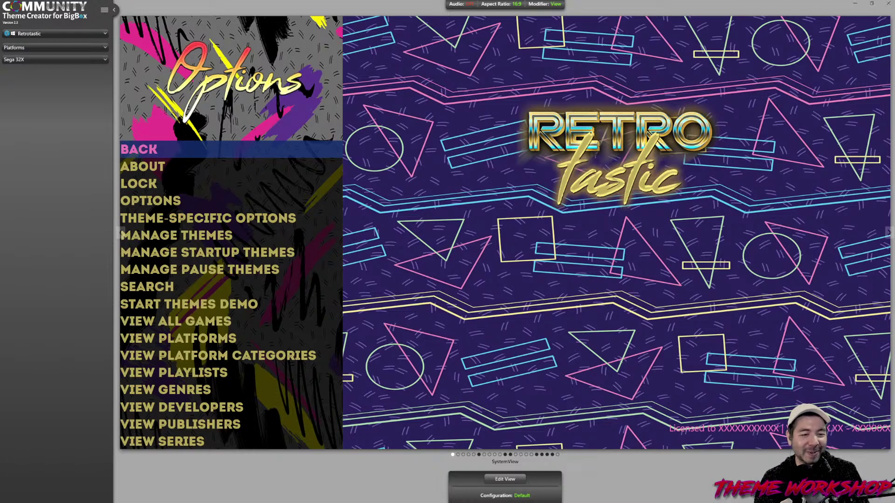
key("alt+Tab")
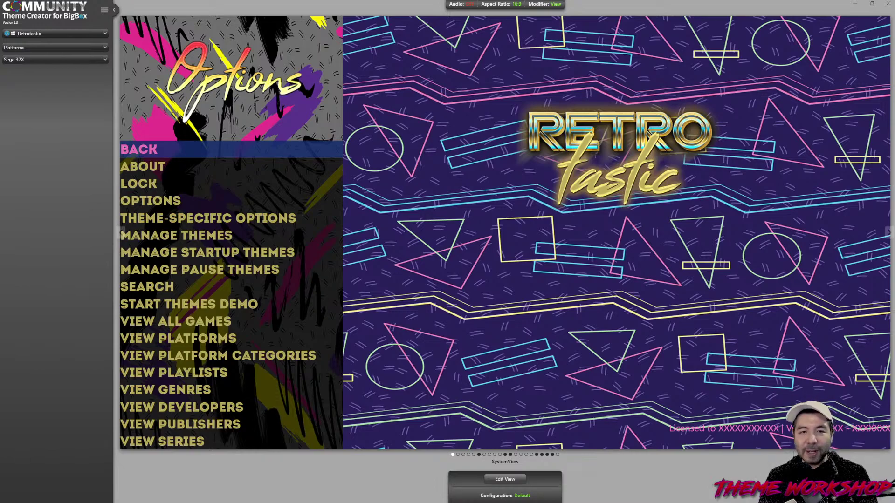
- Open a File Explorer window and go to the folder g:\launchbox\themes
key("super+e")
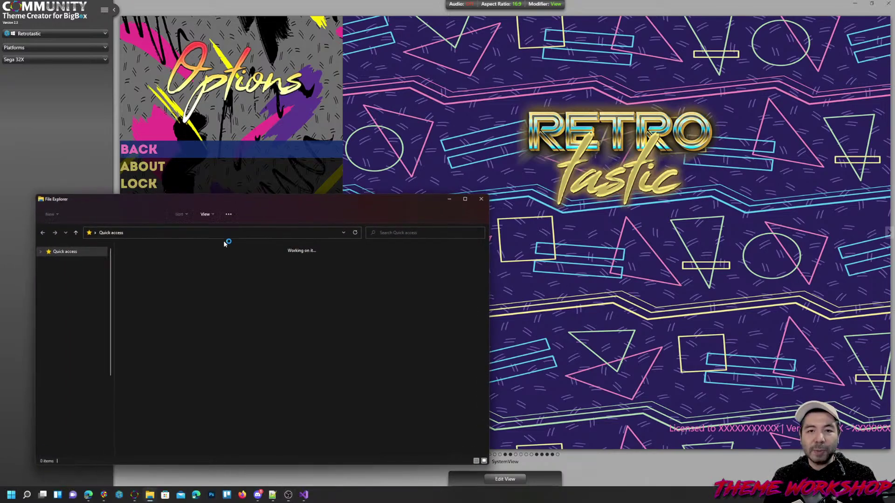
left_click_drag(220, 202, 290, 107)
left_click(294, 136)
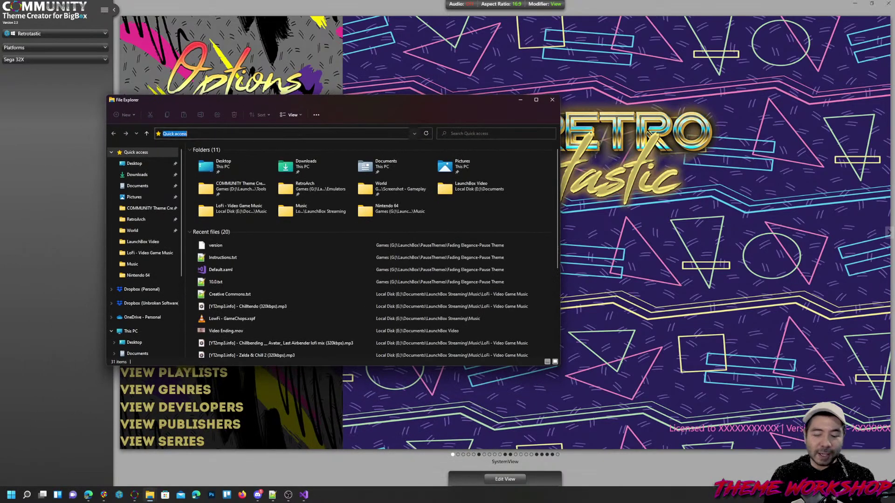
type("g:\\launchbox\\")
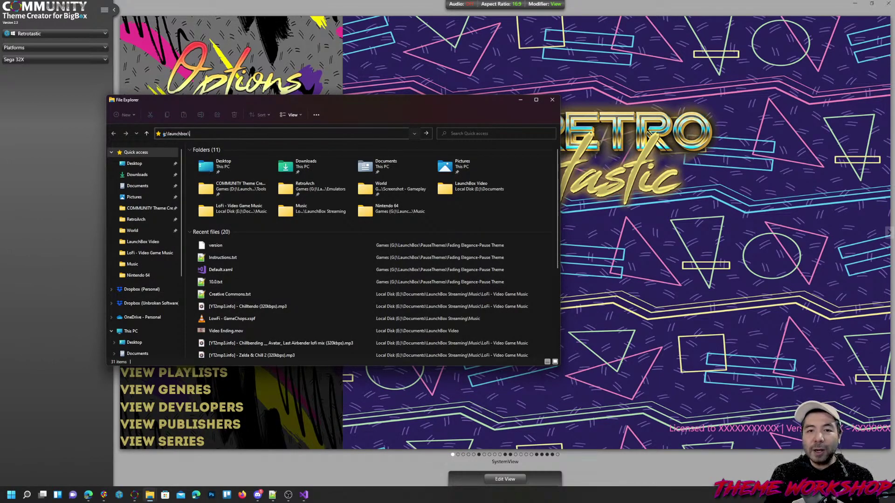
type("themes")
key("ctrl+a")
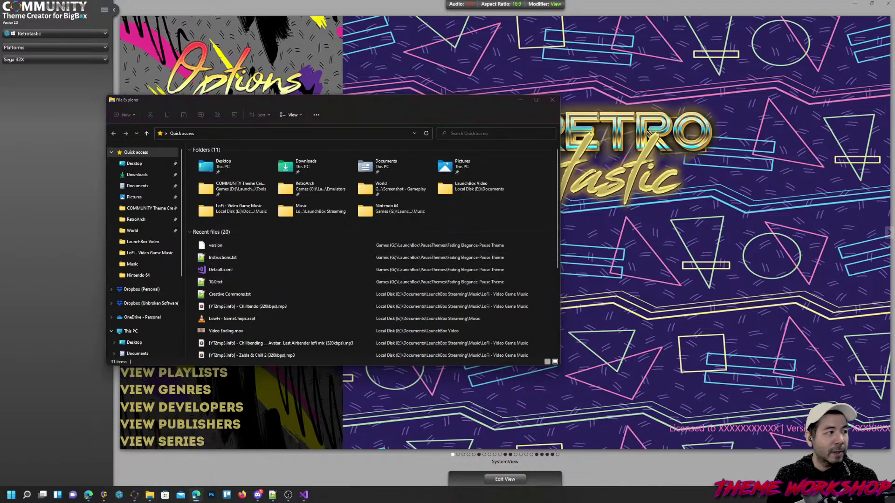
left_click(236, 134)
type("g:\\launchbox\\themes")
key("Return")
- Find Documentation.pdf among the files in the Themes folder and open it
scroll(321, 249, "down", 15)
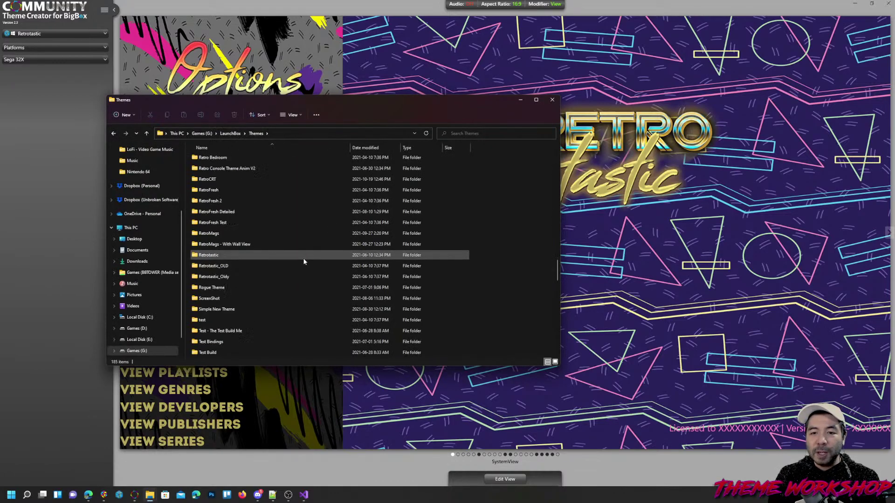
scroll(305, 265, "up", 4)
left_click(231, 321)
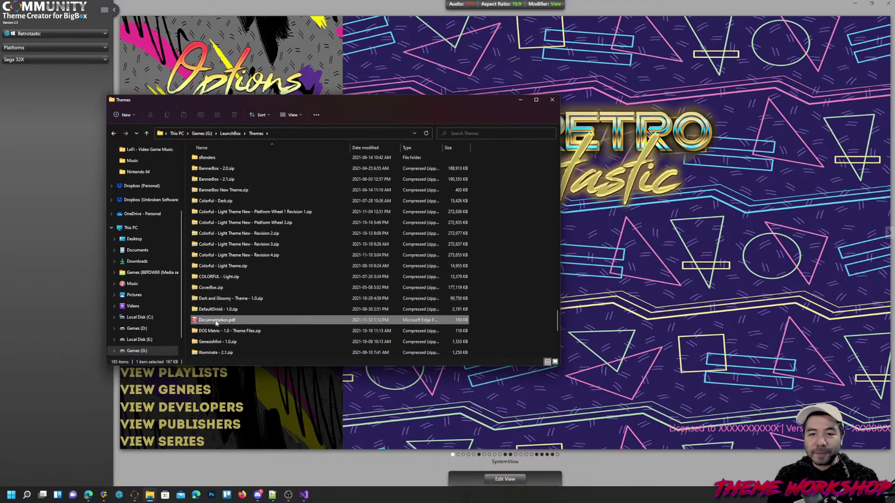
scroll(230, 316, "down", 2)
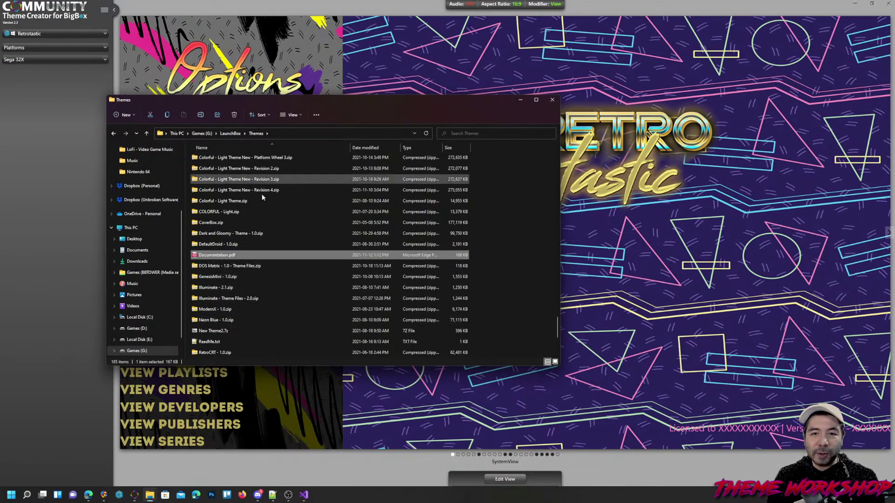
double_click(222, 256)
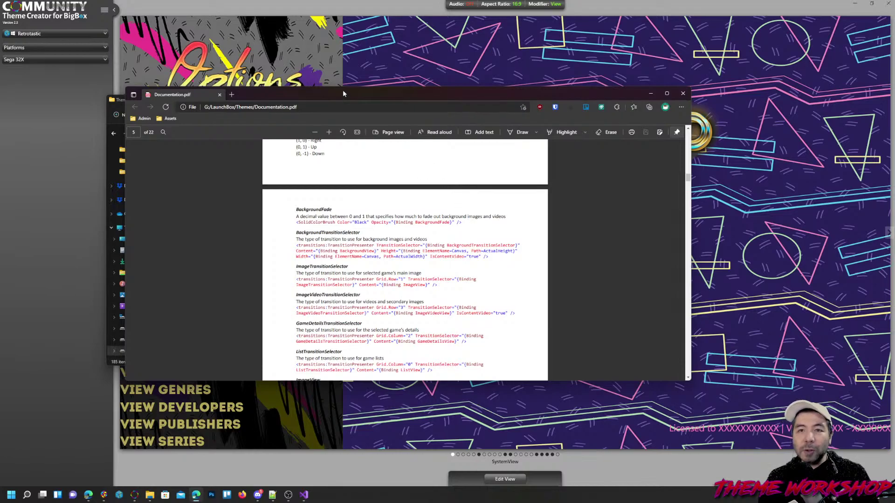
- Examine the Big Box custom themes documentation from the root games views through the transition selector bindings, and minimize it
mouse_move(341, 86)
left_mouse_down()
mouse_move(340, 6)
mouse_move(328, 77)
left_mouse_up()
scroll(388, 253, "up", 5)
scroll(389, 252, "up", 15)
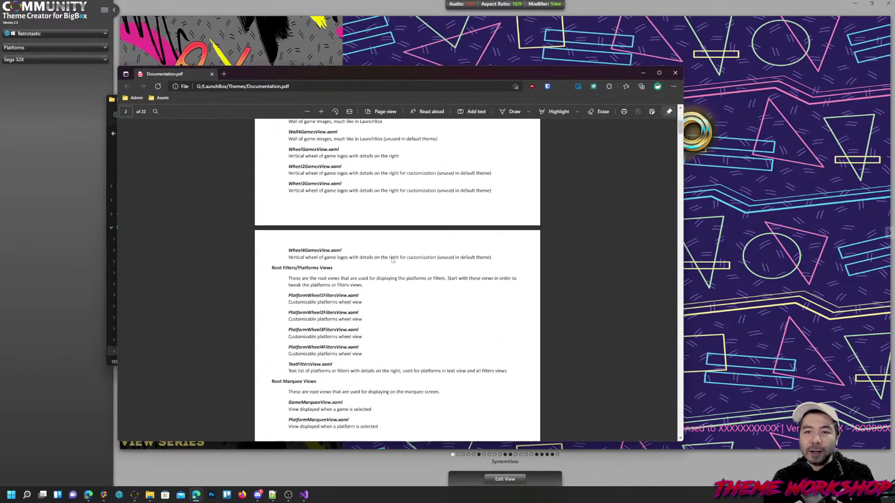
scroll(388, 247, "up", 10)
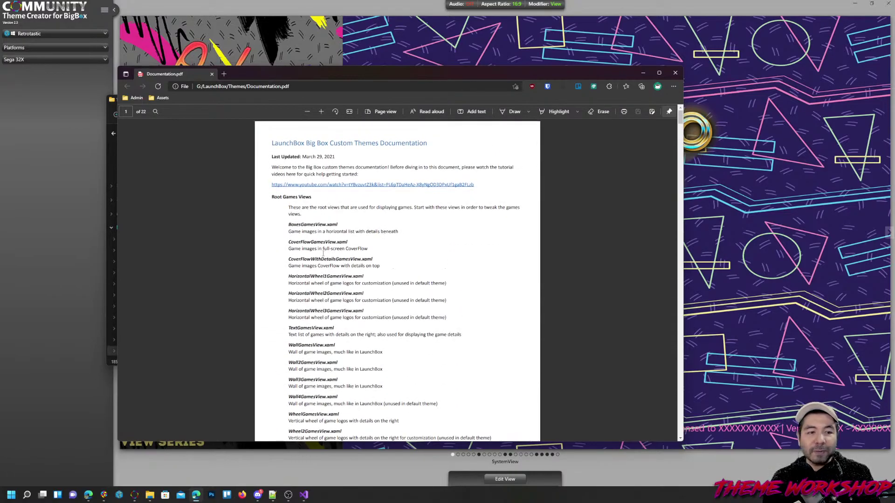
scroll(362, 312, "down", 15)
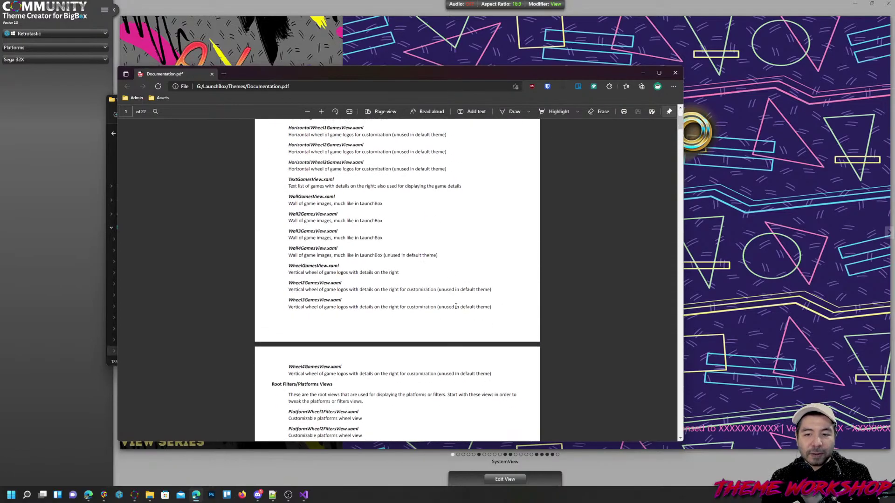
scroll(288, 181, "down", 20)
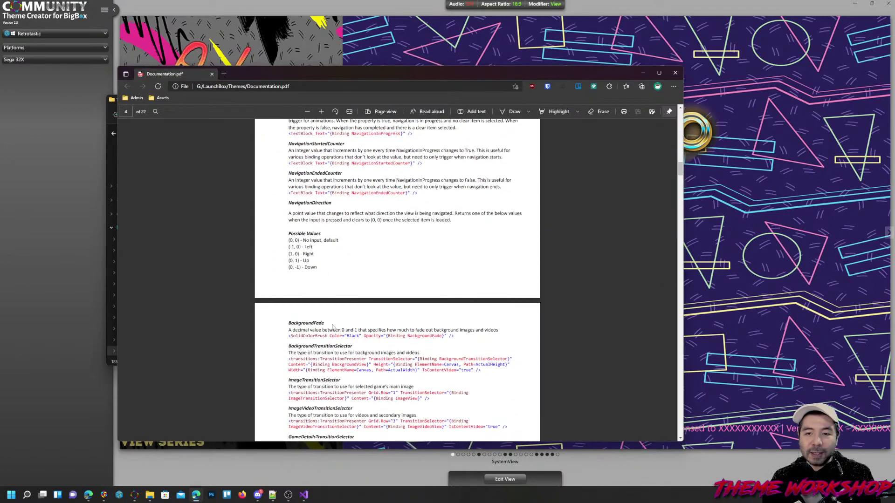
scroll(251, 217, "up", 3)
scroll(315, 307, "down", 7)
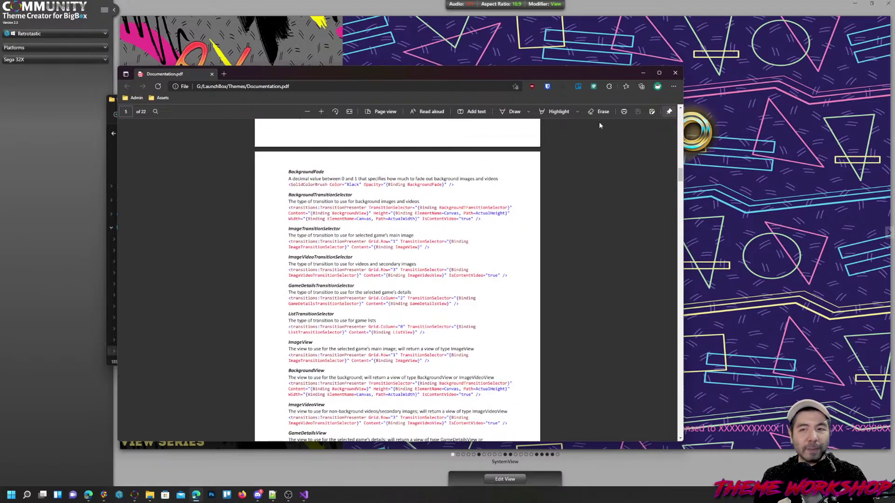
left_click(643, 74)
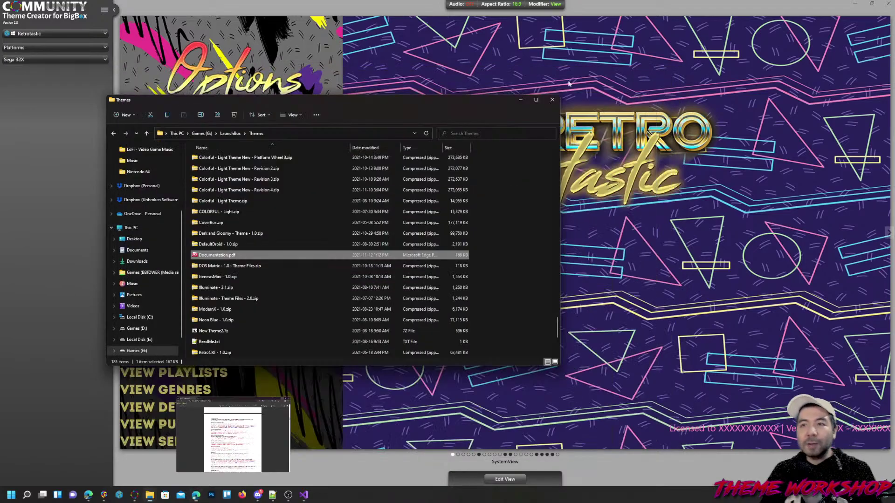
- Switch to LaunchBox and launch the arcade game 1 on 1 Government
left_click(278, 7)
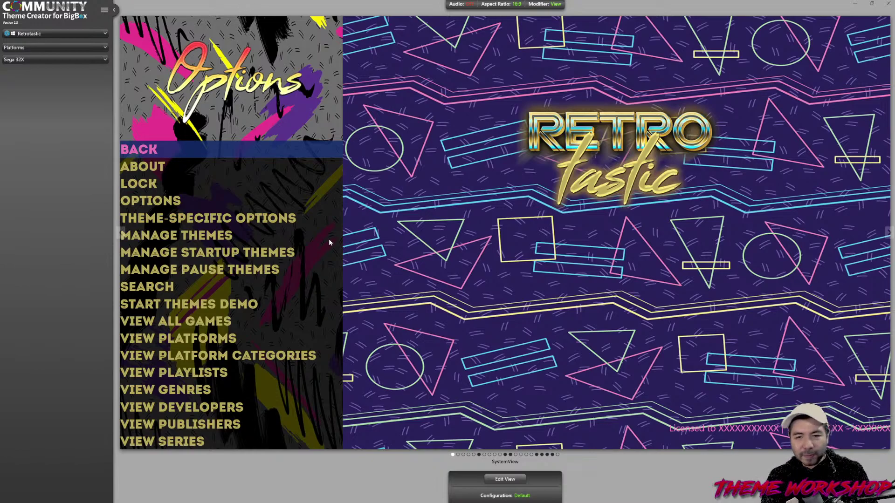
key("super")
key("super")
key("super")
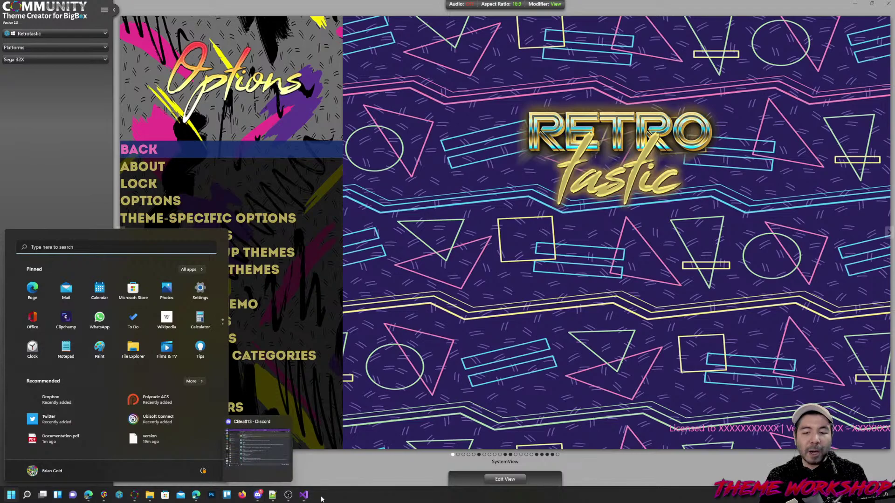
left_click(104, 495)
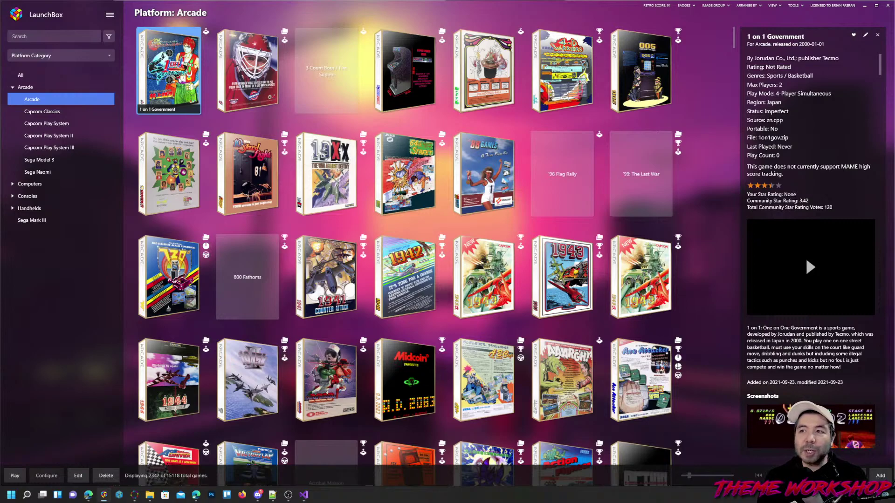
right_click(179, 80)
left_click(224, 125)
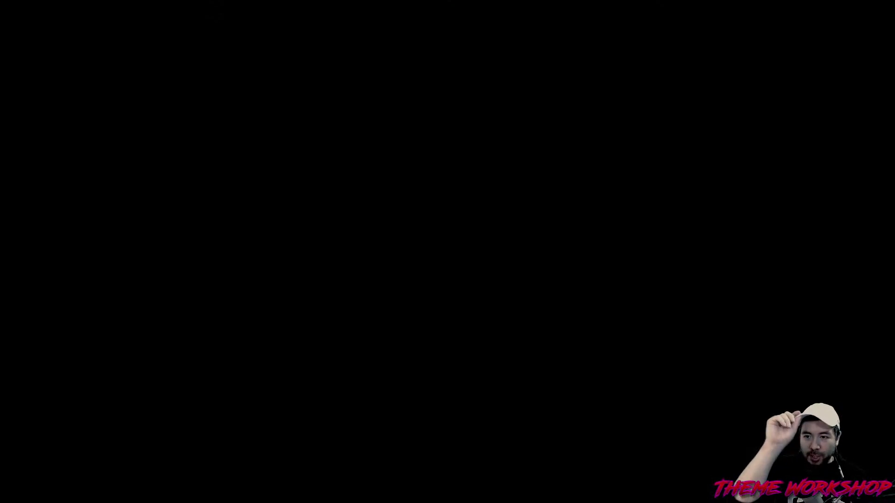
key("Return")
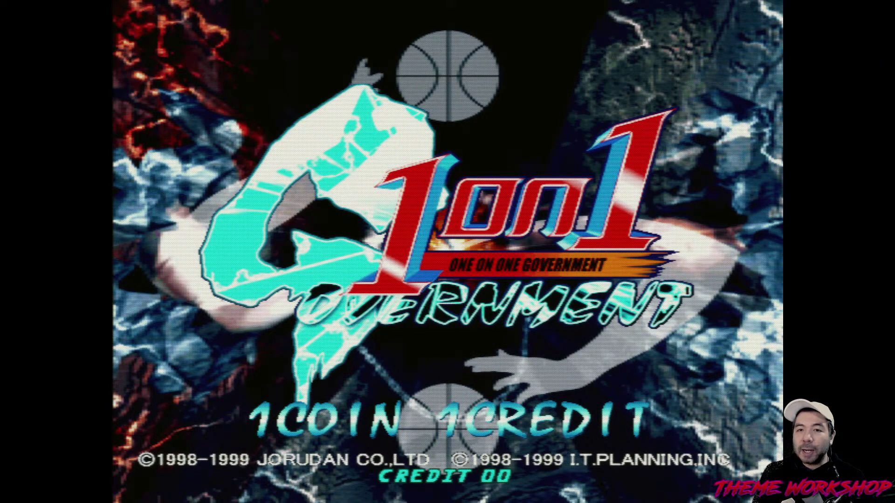
- Bring up the running game's pause screen for inspection and dismiss the LaunchBox error dialog
key("Pause")
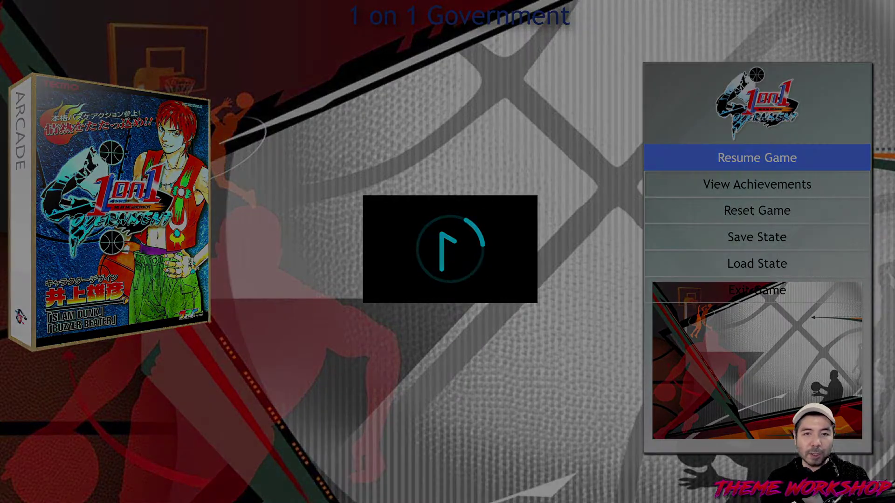
key("Return")
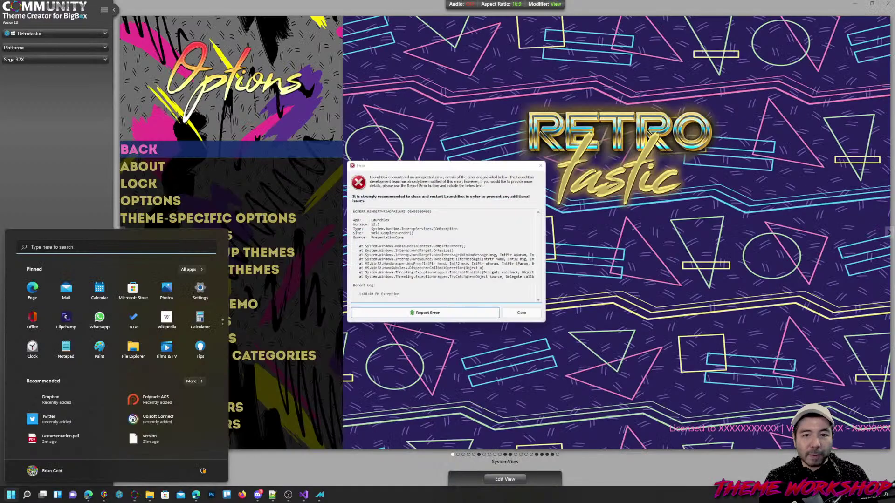
left_click(545, 317)
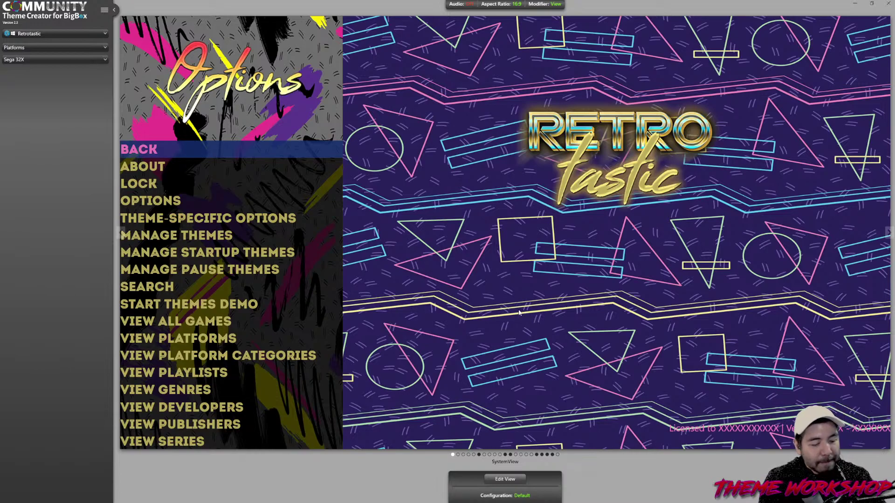
- Switch to Visual Studio with Default.xaml open and enlarge its window
key("super")
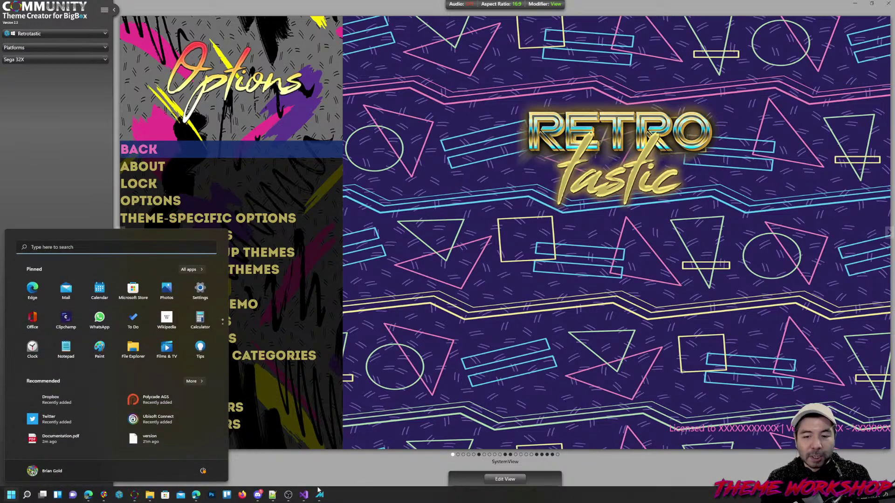
left_click(303, 495)
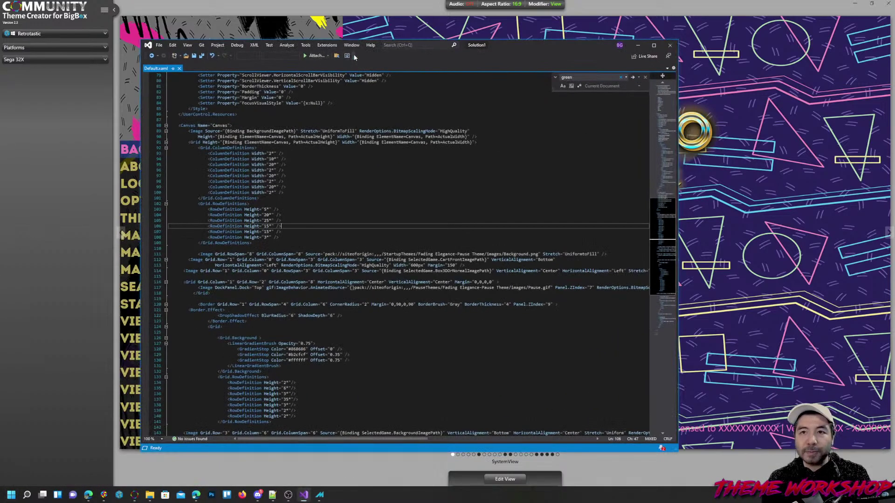
key("shift+F10")
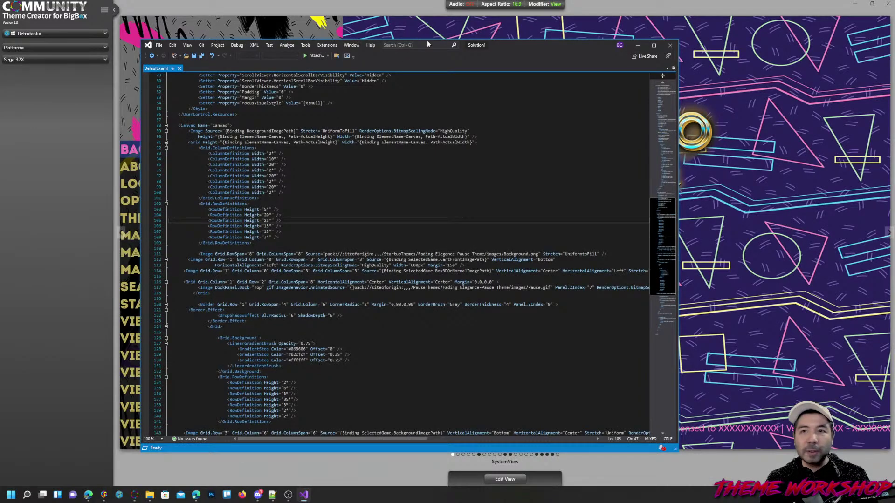
left_click_drag(509, 46, 530, 58)
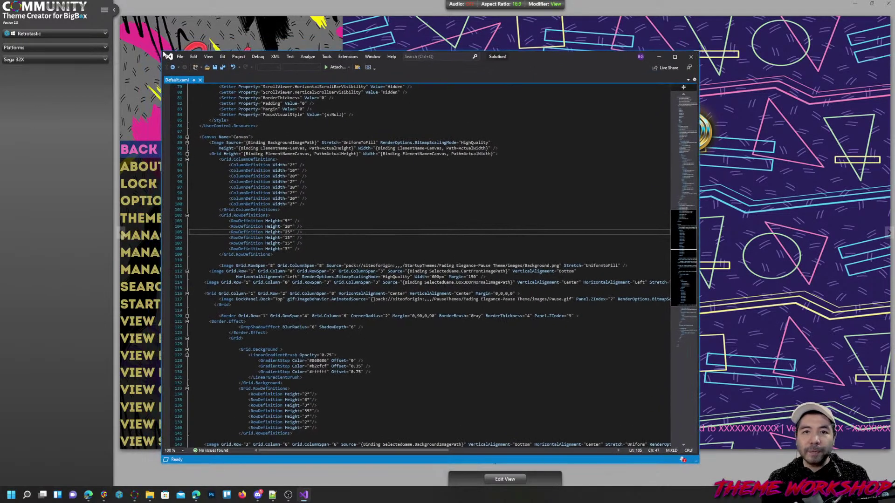
left_click_drag(162, 51, 77, 17)
left_click_drag(462, 21, 546, 74)
left_click_drag(161, 71, 97, 27)
scroll(247, 217, "up", 2)
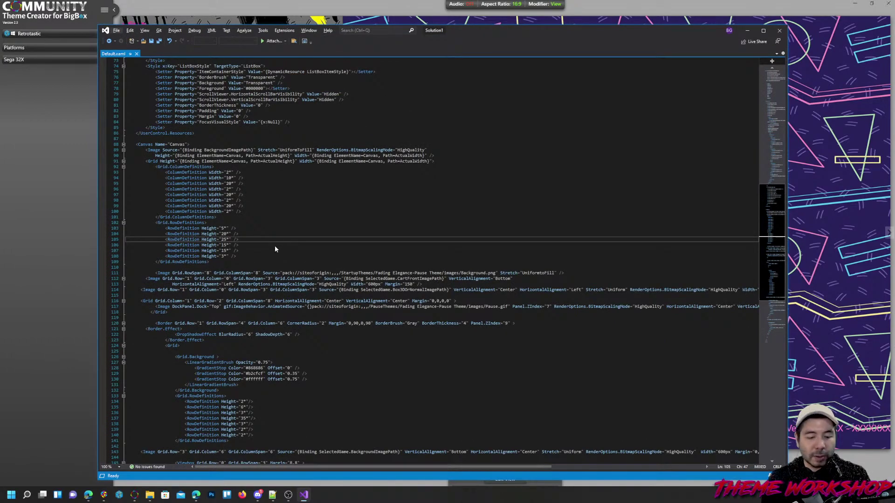
- Set the code editor zoom to 150 % and widen the window to nearly fill the screen
left_click(119, 467)
left_click(108, 456)
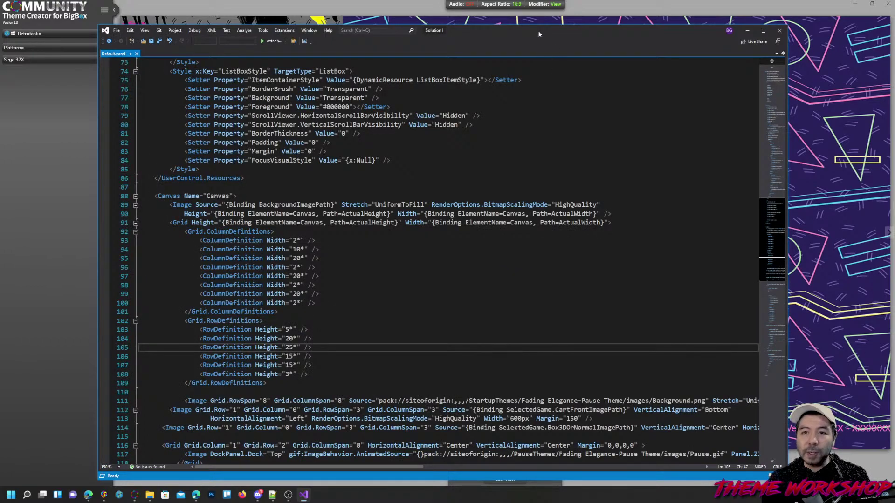
left_click_drag(471, 29, 543, 26)
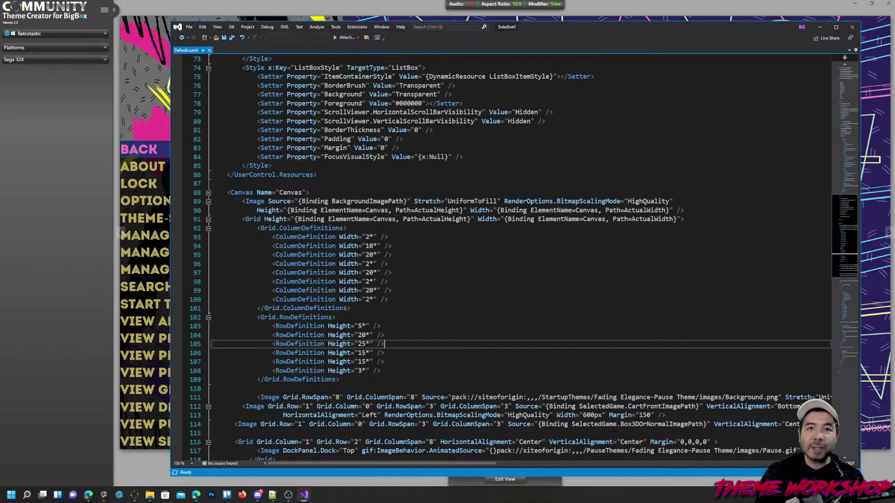
left_click_drag(169, 21, 27, 8)
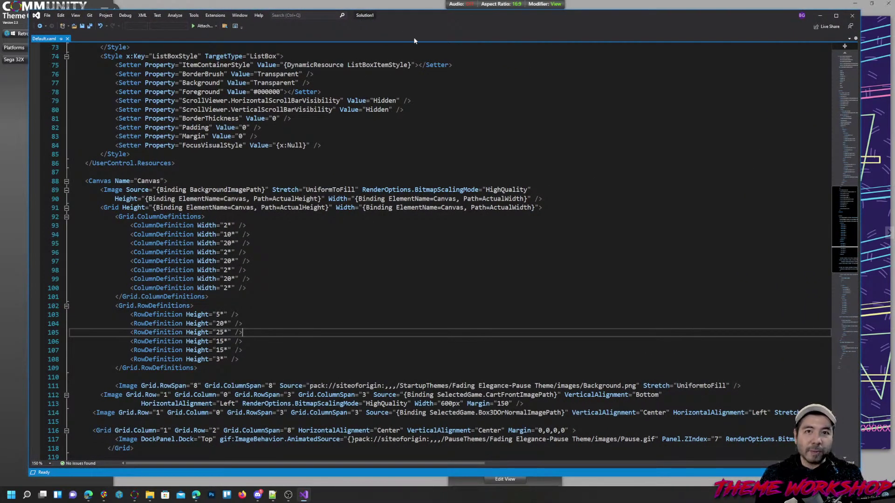
mouse_move(407, 15)
left_mouse_down()
mouse_move(417, 7)
mouse_move(415, 16)
left_mouse_up()
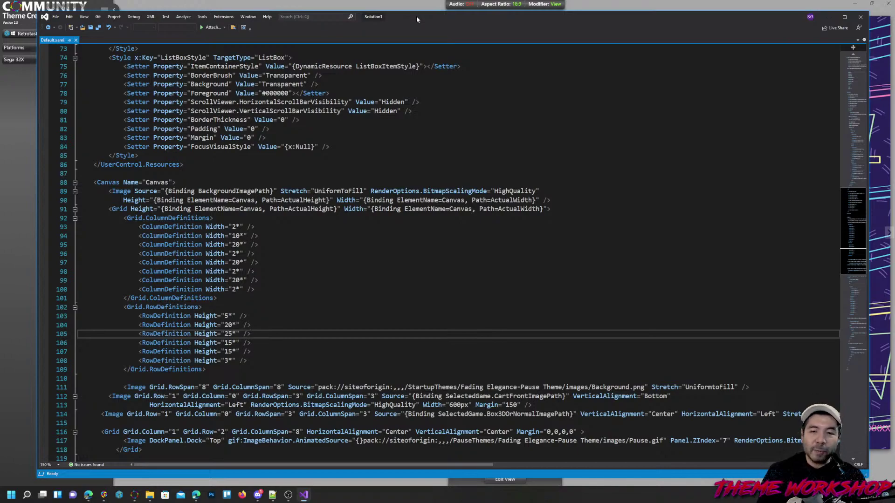
- Insert two blank lines above the opening UserControl.Resources tag in Default.xaml
left_click_drag(413, 16, 414, 13)
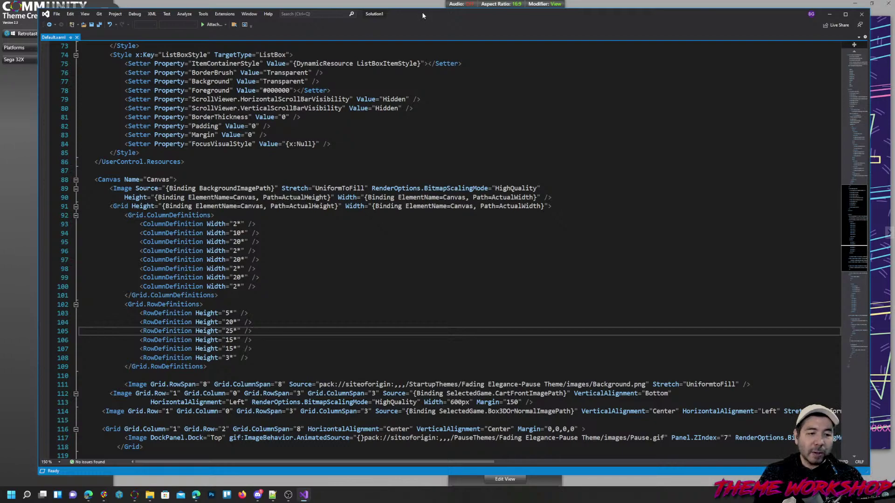
left_click_drag(440, 13, 432, 12)
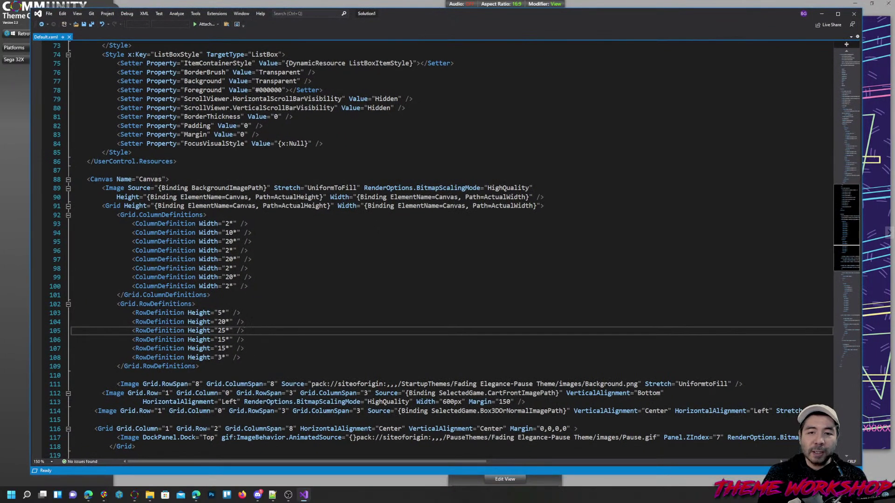
scroll(447, 247, "up", 20)
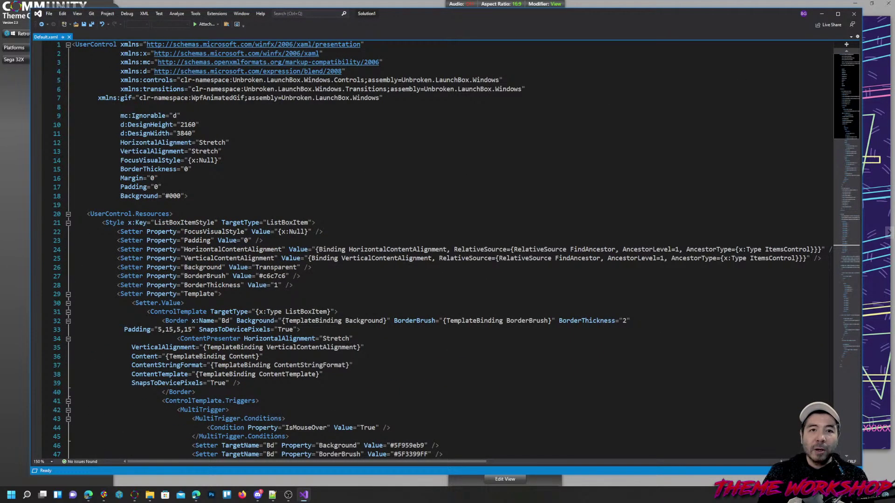
left_click(72, 44)
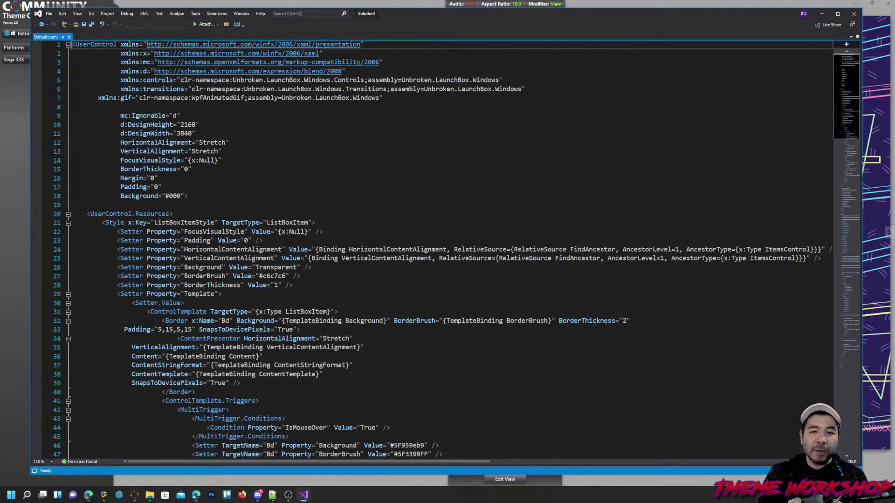
left_click(73, 205)
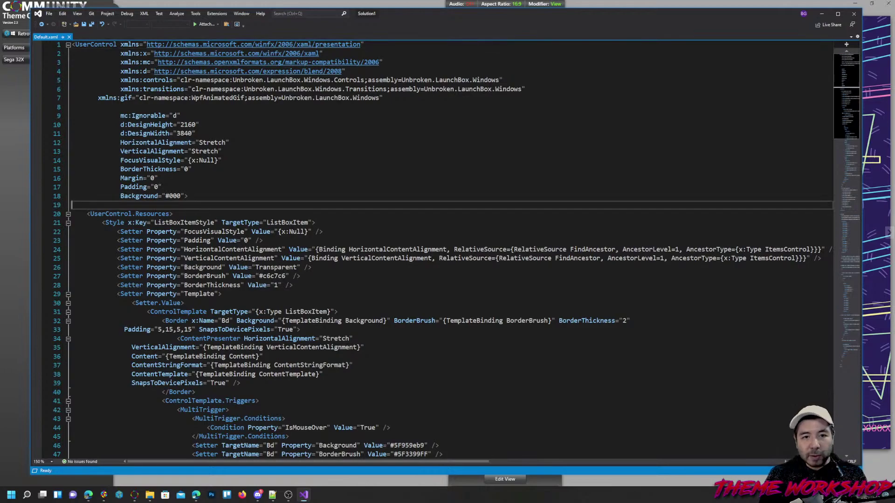
key("Return")
key("Return")
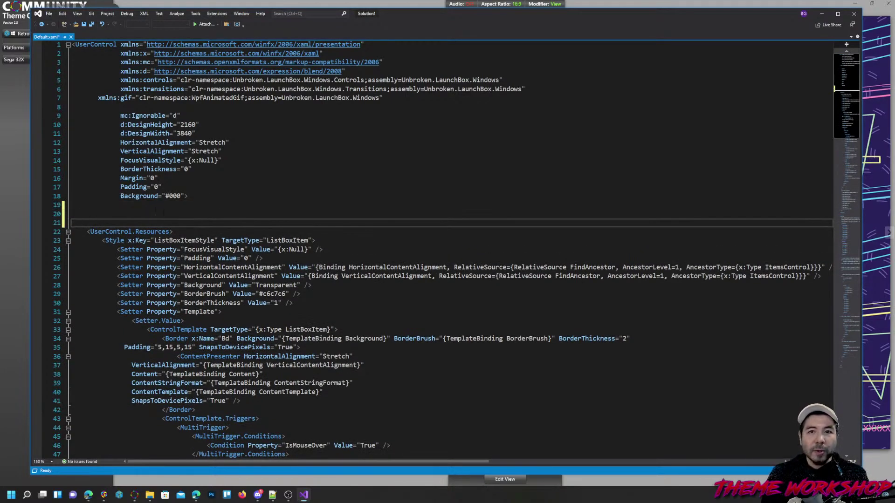
- Highlight the xmlns namespace declarations on lines 1 to 7, and add one more blank line above the UserControl.Resources section
left_click_drag(383, 98, 72, 44)
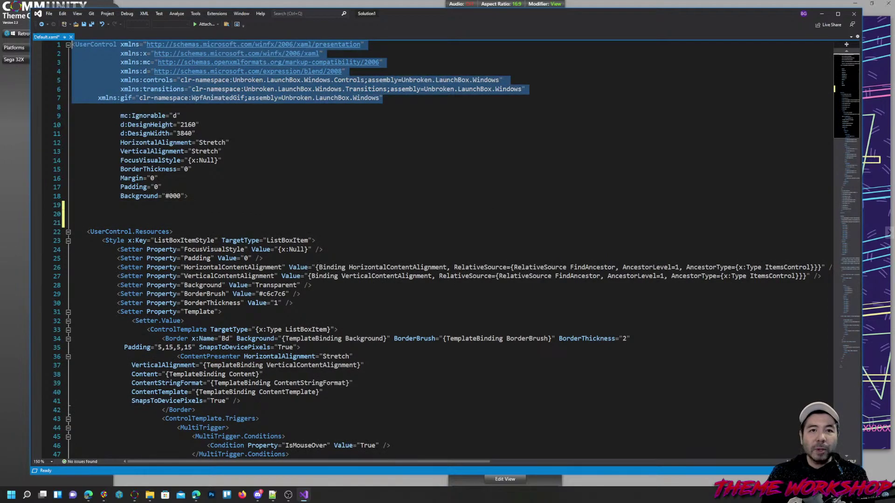
left_click(417, 99)
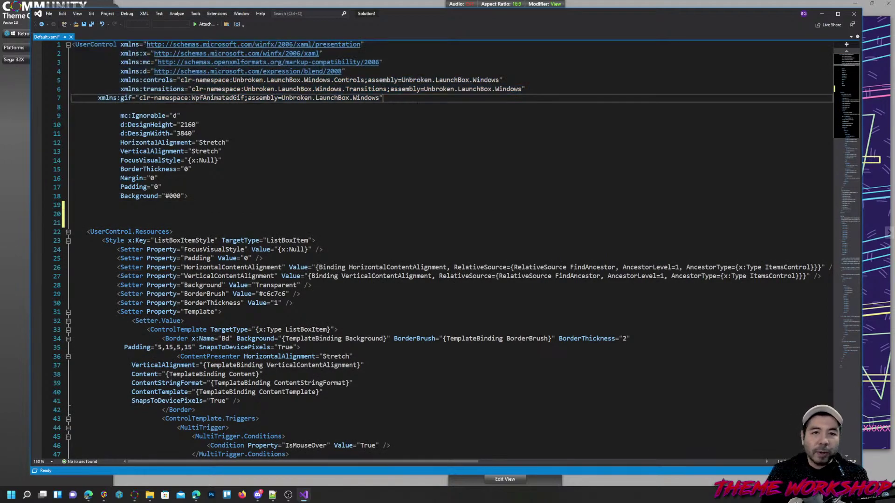
left_click(189, 196)
left_click(79, 214)
left_click(80, 223)
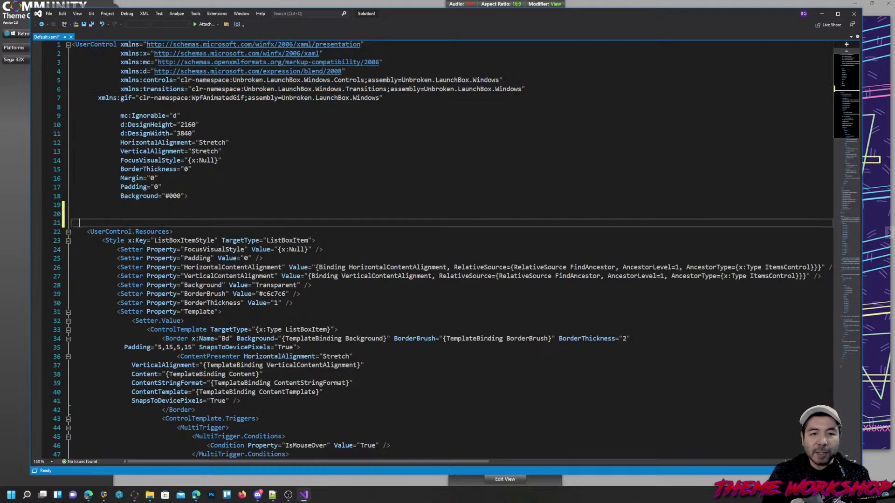
key("Return")
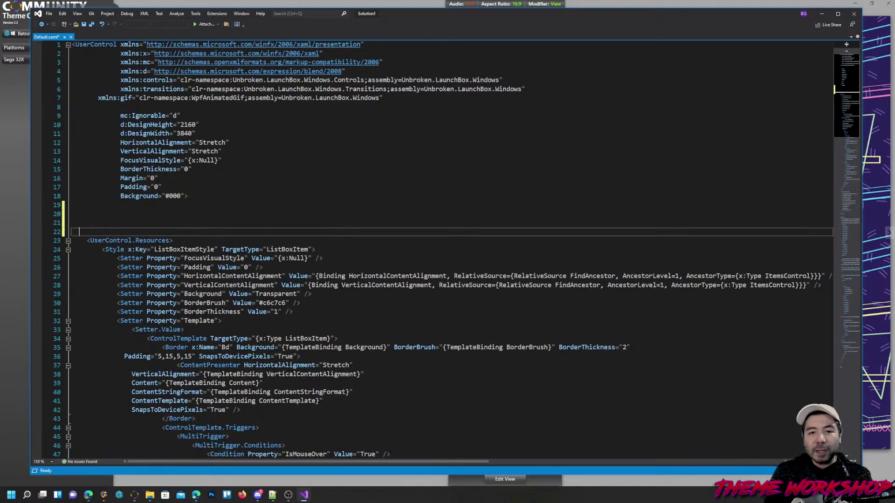
- Insert three blank lines between the closing UserControl.Resources tag and the Canvas element
scroll(445, 250, "down", 7)
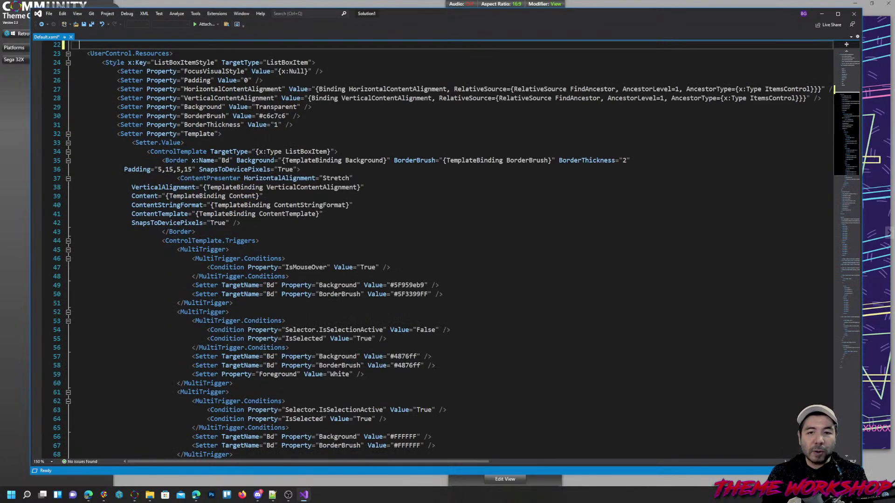
scroll(445, 249, "down", 13)
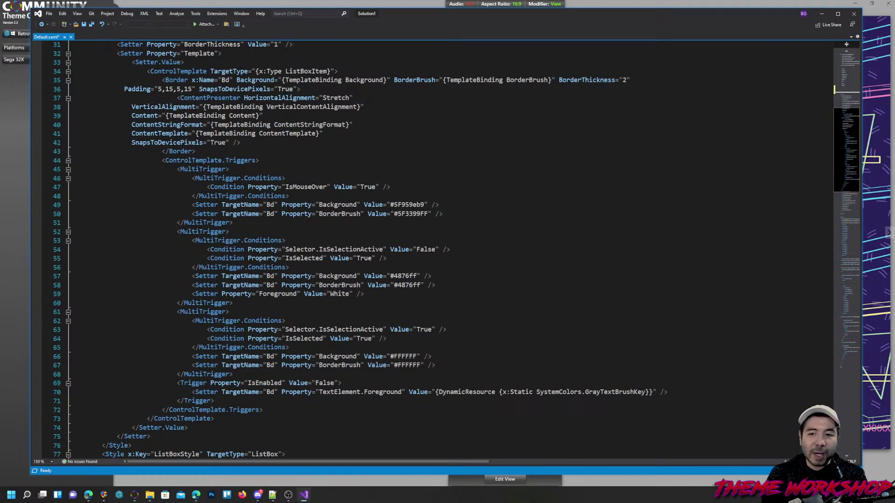
left_click(104, 303)
key("Return")
key("Return")
key("Return")
left_click(150, 293)
- Examine the ListBoxItemStyle resource, highlighting the mouse-over and selection trigger conditions and their background, border and foreground colour setters
scroll(445, 249, "up", 11)
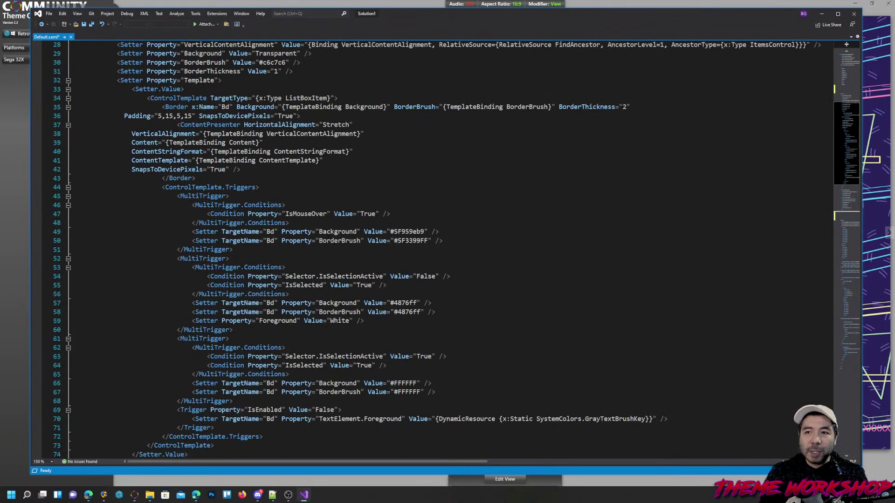
scroll(445, 249, "up", 3)
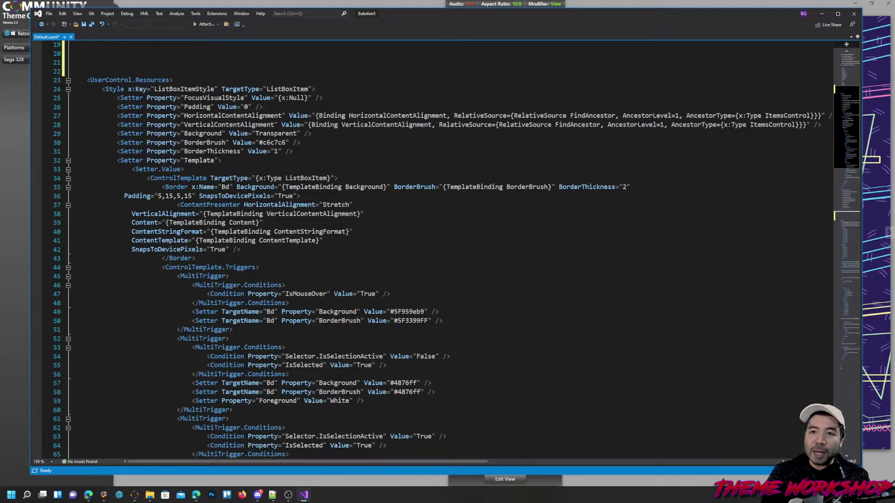
scroll(445, 250, "down", 6)
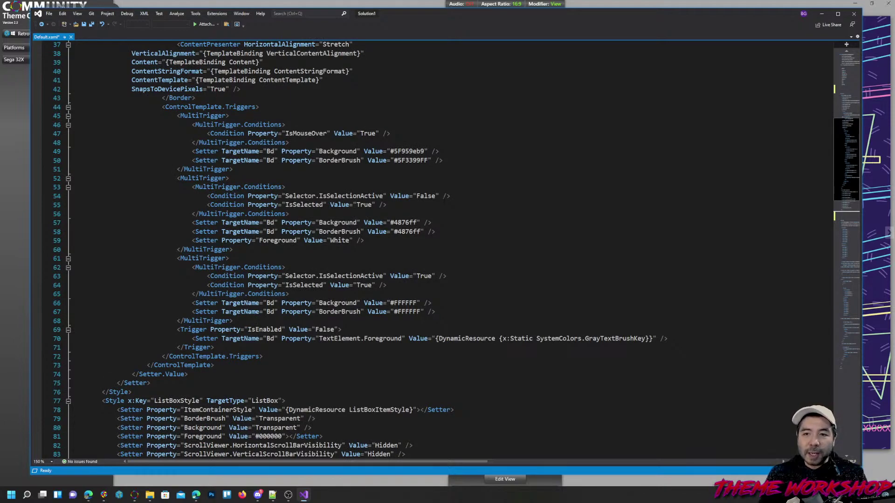
left_click_drag(297, 205, 424, 232)
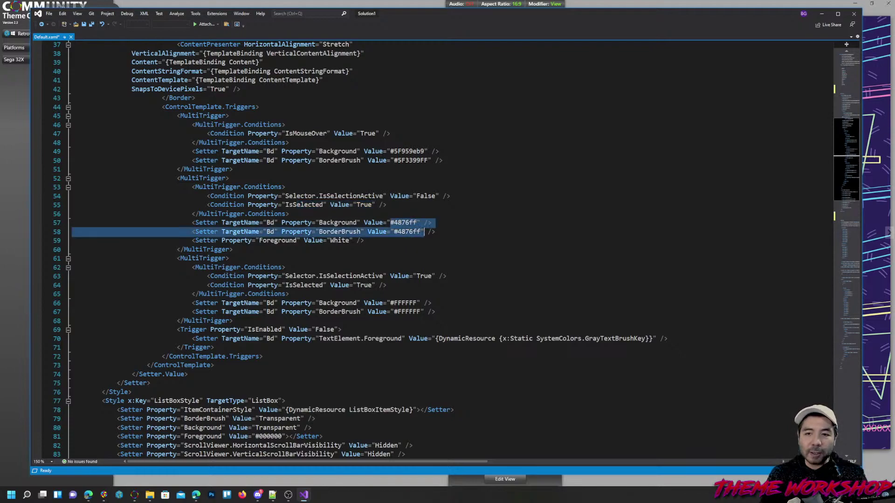
left_click_drag(274, 240, 353, 241)
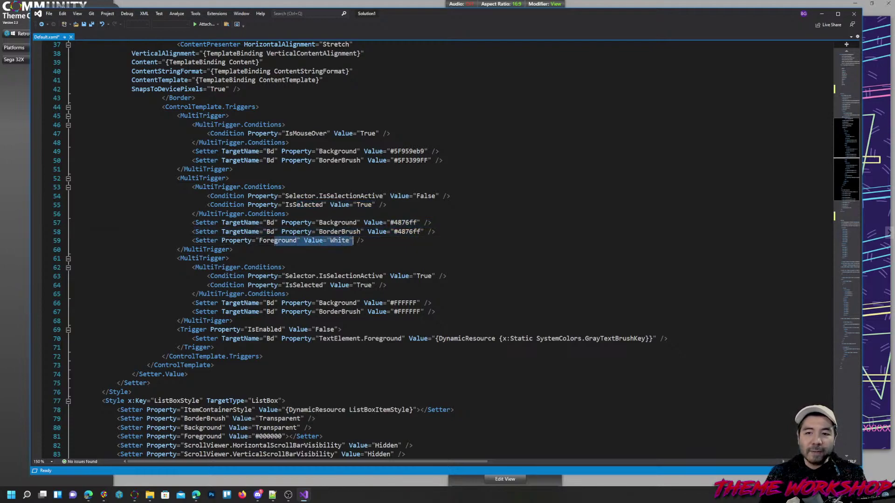
left_click_drag(315, 134, 423, 151)
left_click_drag(304, 276, 387, 285)
left_click_drag(292, 276, 435, 311)
scroll(435, 312, "down", 5)
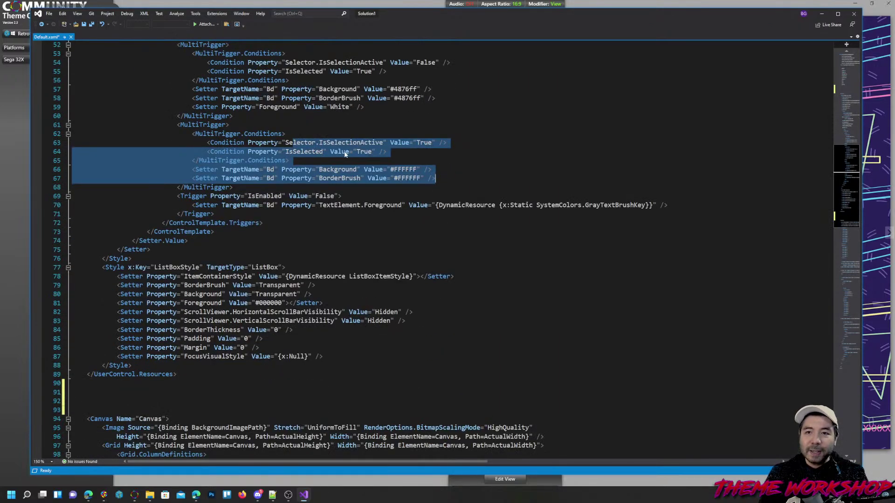
- Examine the ListBoxStyle resource, highlighting its foreground, border brush, background, border thickness, padding and margin setters
scroll(356, 177, "down", 2)
left_click(345, 233)
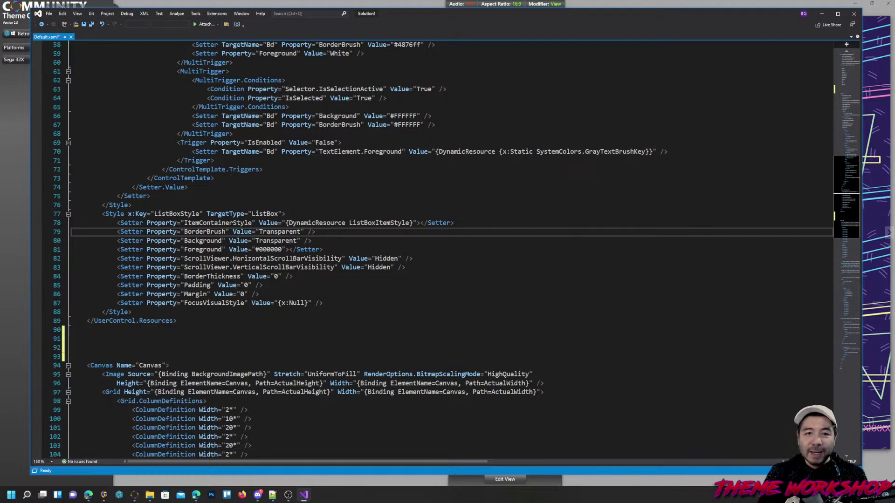
left_click_drag(87, 214, 376, 310)
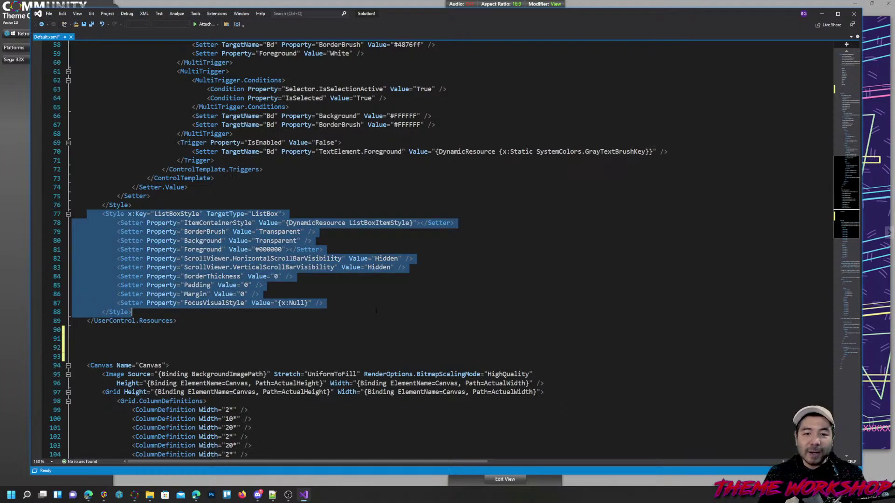
left_click(352, 303)
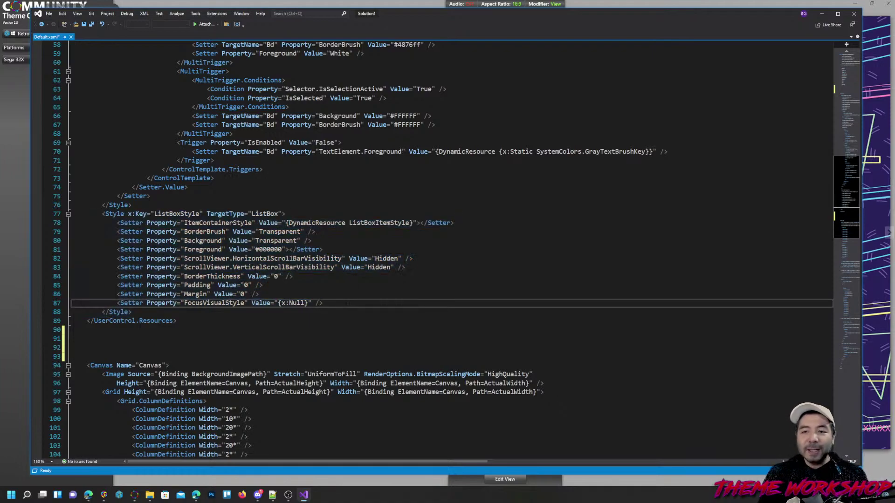
left_click_drag(264, 170, 214, 80)
left_click_drag(255, 250, 281, 253)
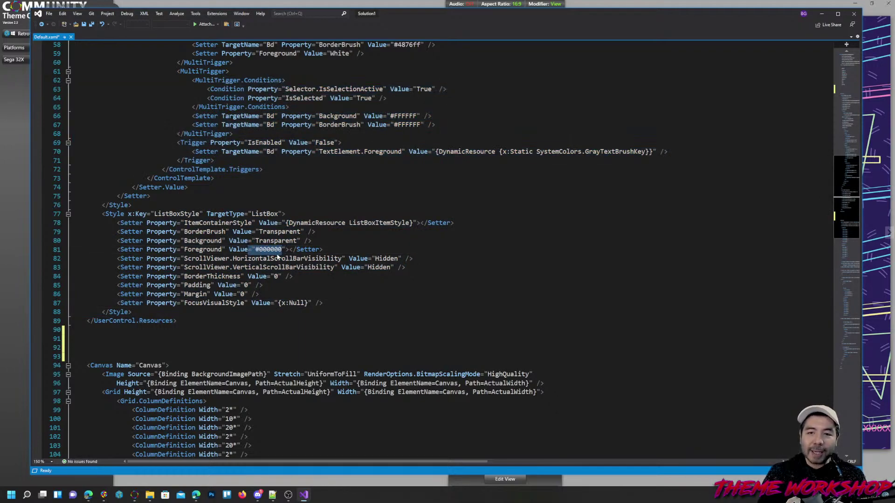
left_click(274, 250)
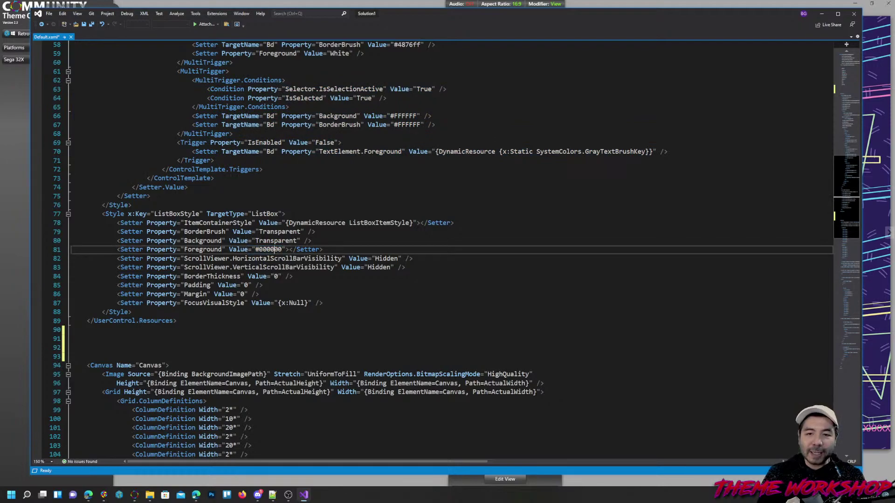
left_click_drag(203, 232, 311, 241)
left_click(286, 241)
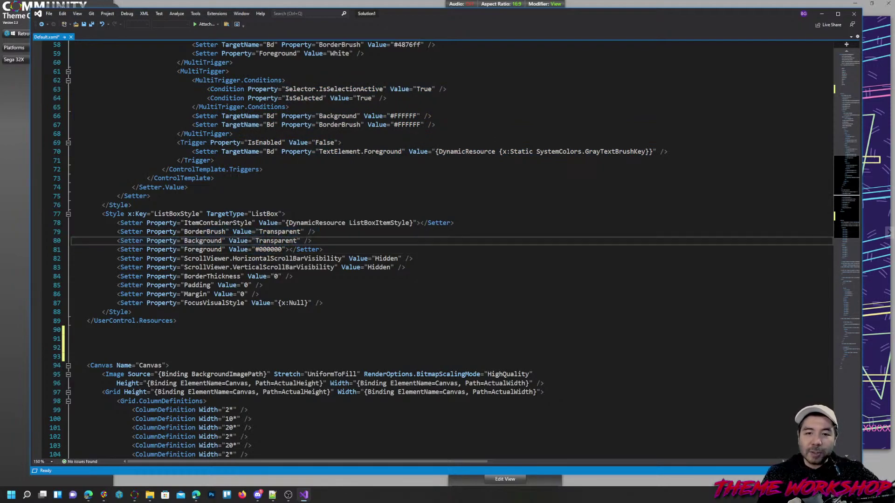
left_click_drag(182, 276, 259, 294)
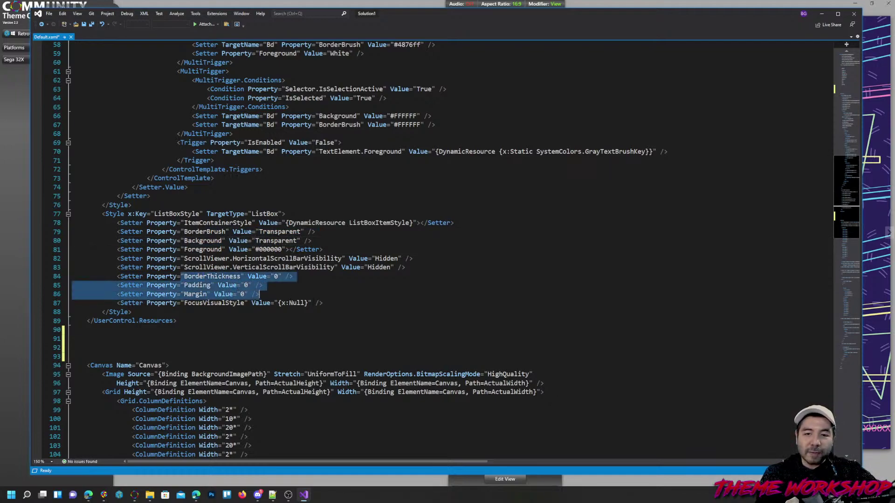
left_click(263, 285)
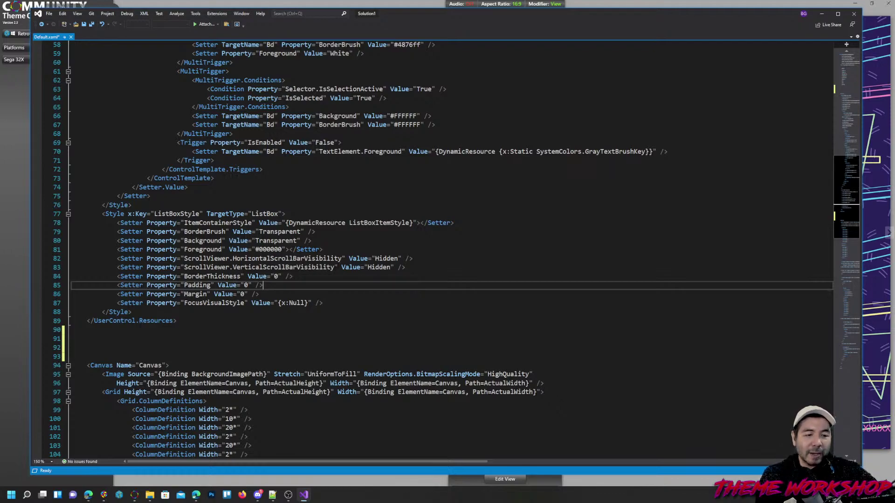
- Examine the Canvas element from its opening tag to its closing tag, including the grid definitions and the elements placed inside
left_click(273, 495)
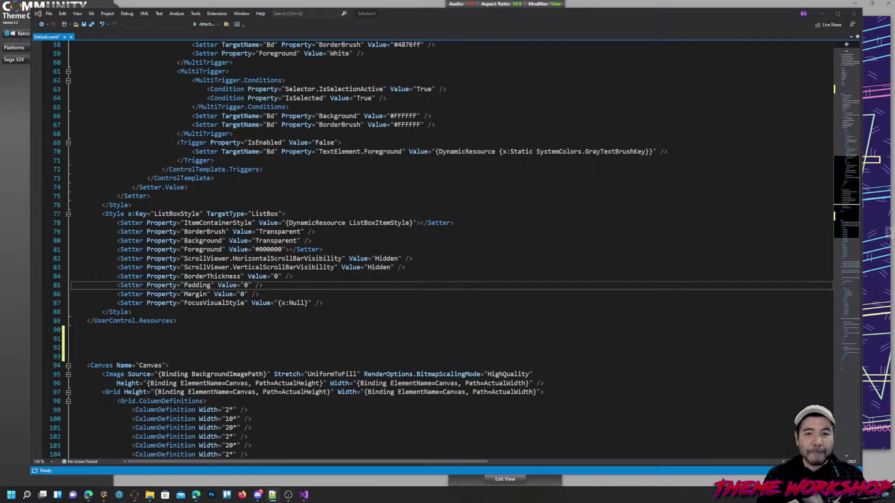
left_click(177, 320)
scroll(448, 251, "down", 4)
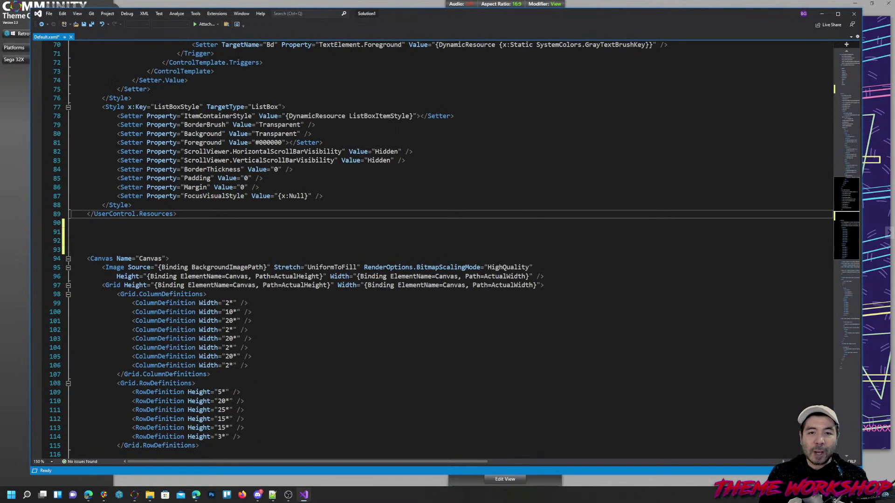
scroll(448, 252, "down", 5)
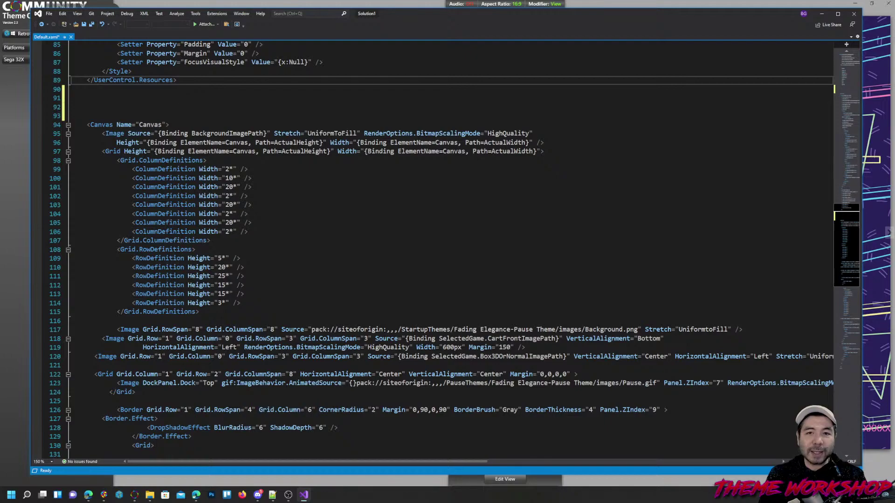
left_click_drag(91, 125, 169, 125)
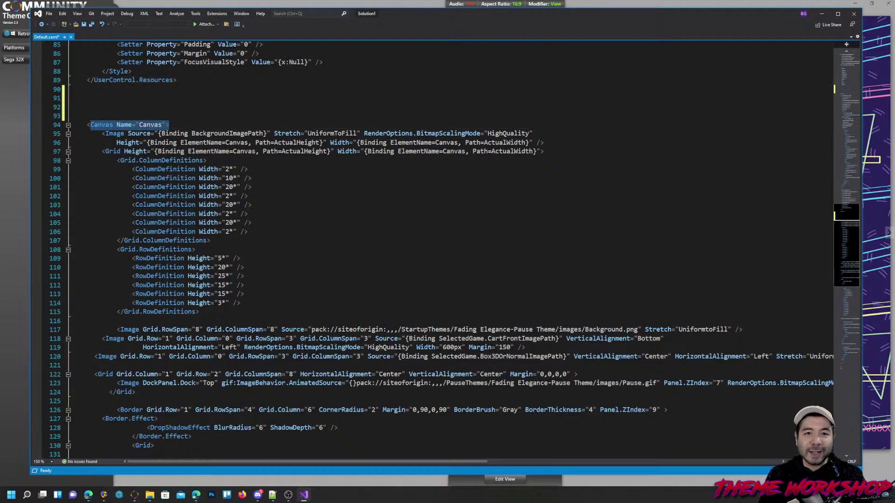
scroll(447, 252, "down", 1)
left_click(98, 98)
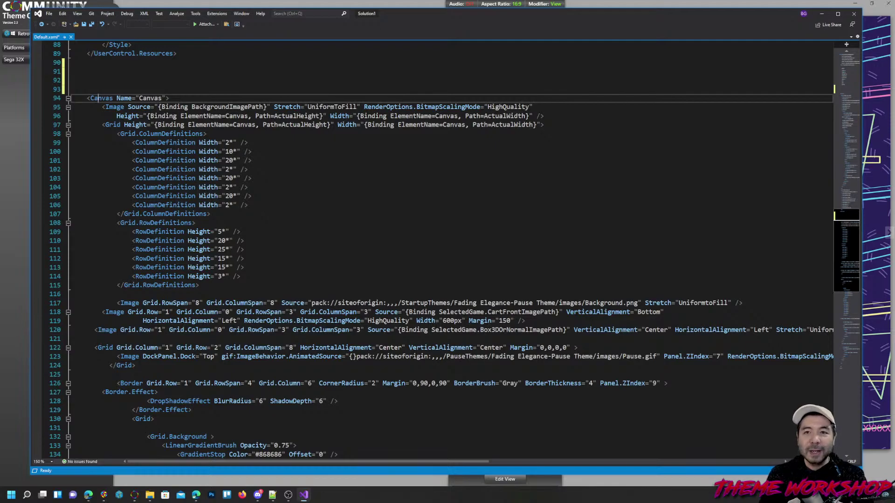
scroll(438, 251, "down", 20)
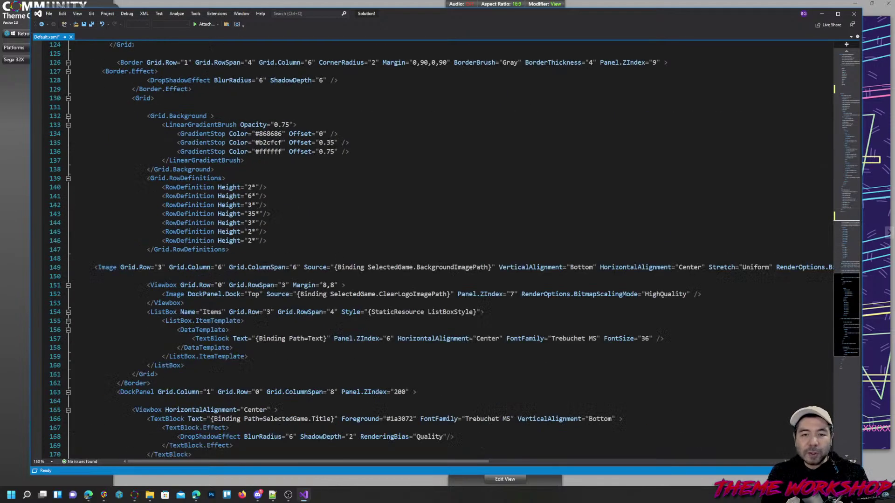
scroll(438, 252, "up", 7)
left_click(104, 240)
scroll(438, 229, "up", 6)
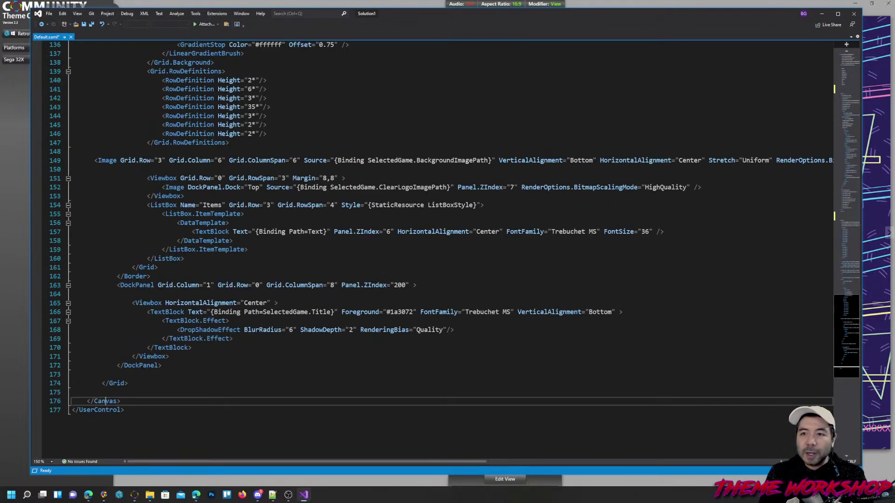
scroll(438, 252, "up", 9)
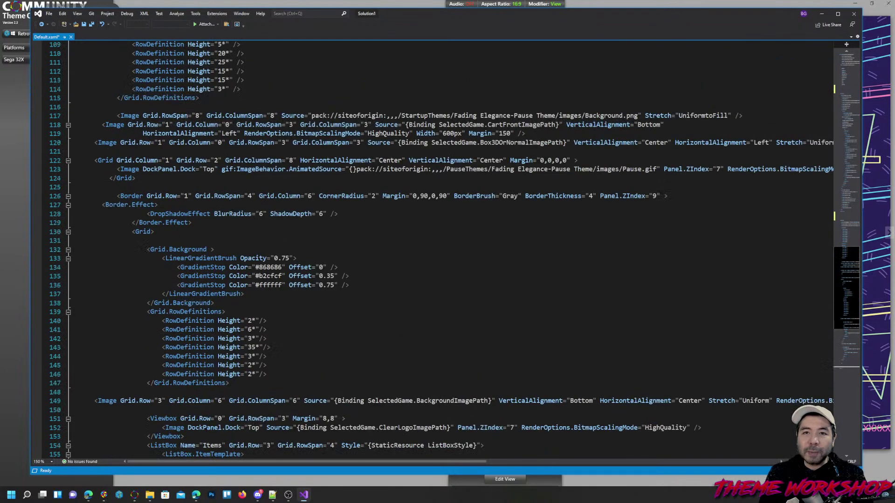
scroll(437, 251, "up", 5)
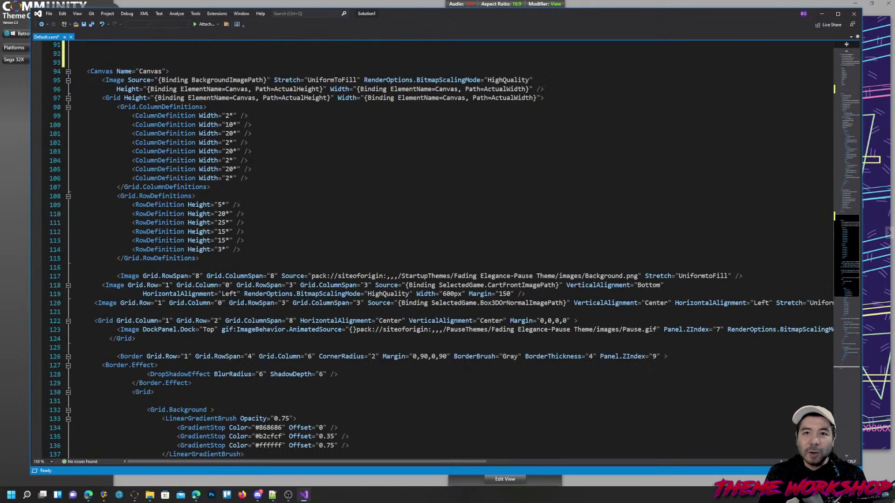
- Examine the Image elements in the Canvas grid, highlighting the Background.png source path and the CartFrontImagePath and Box3DOrNormalImagePath bindings
scroll(438, 252, "down", 1)
scroll(438, 251, "up", 1)
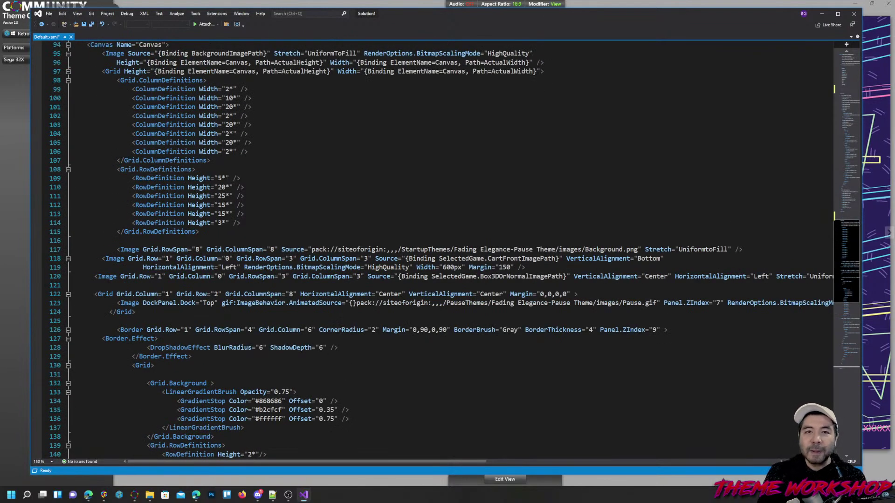
scroll(438, 251, "up", 2)
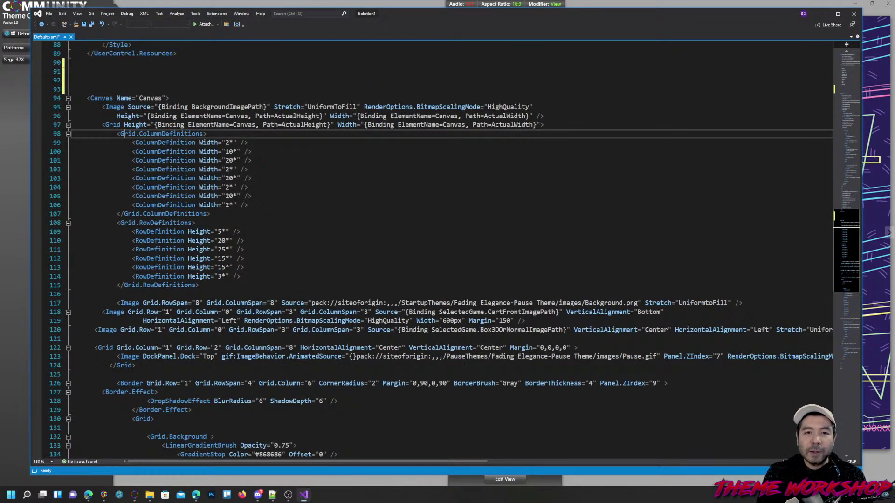
scroll(438, 251, "down", 4)
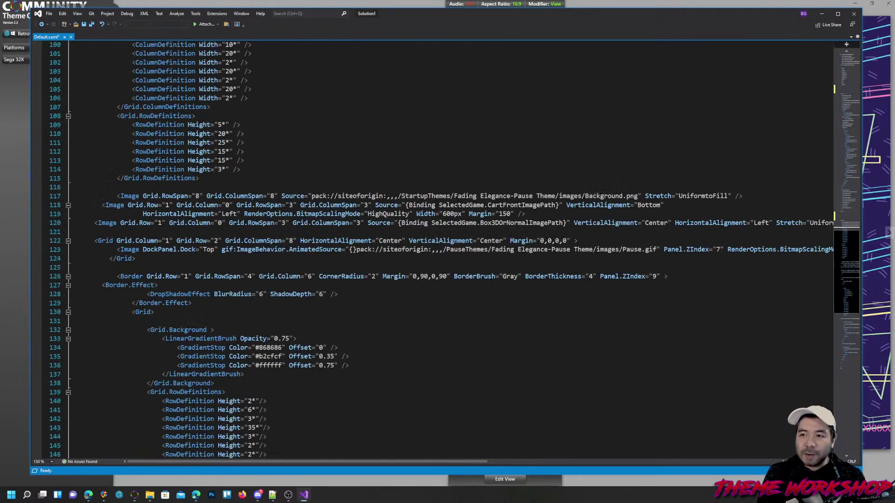
left_click(127, 196)
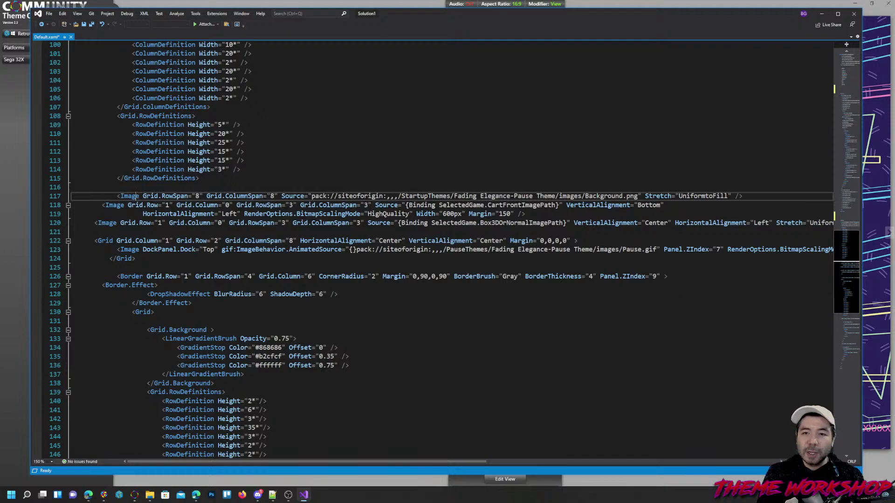
left_click_drag(327, 196, 608, 196)
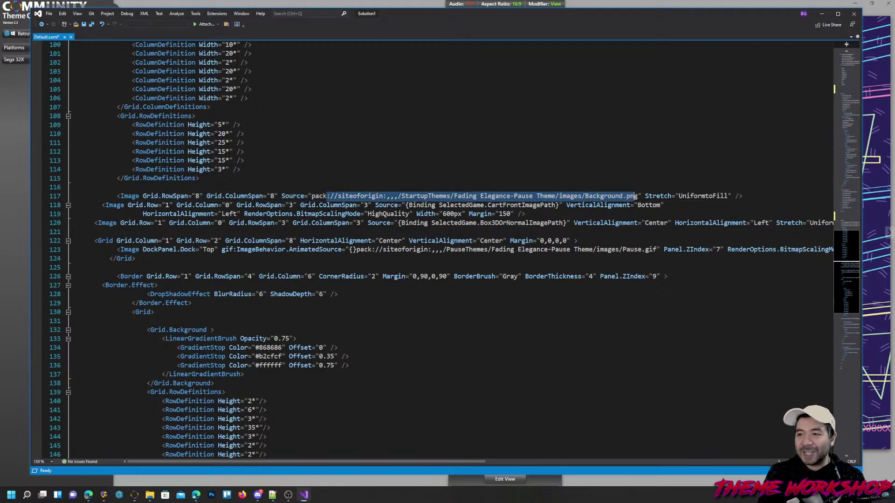
left_click(612, 197)
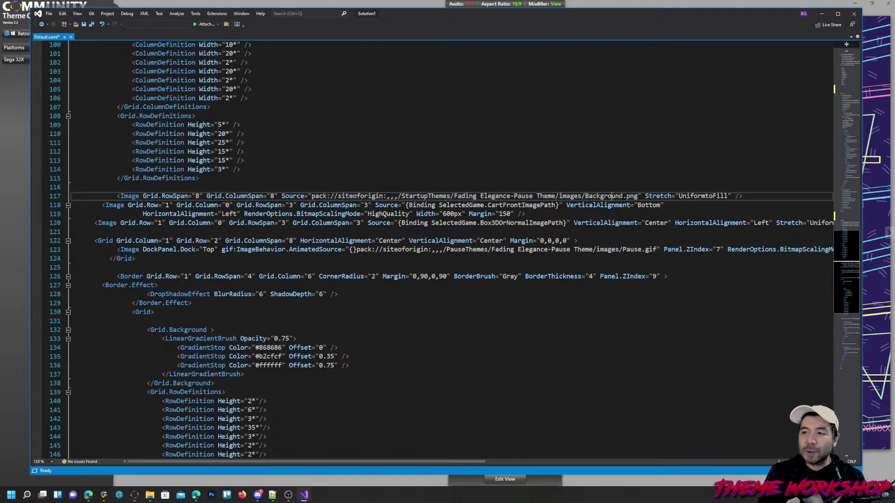
left_click(488, 205)
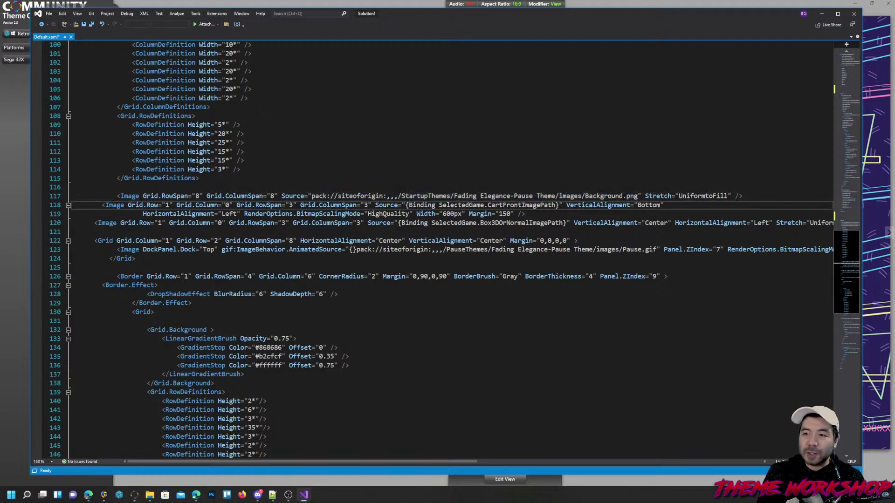
left_click_drag(488, 205, 559, 205)
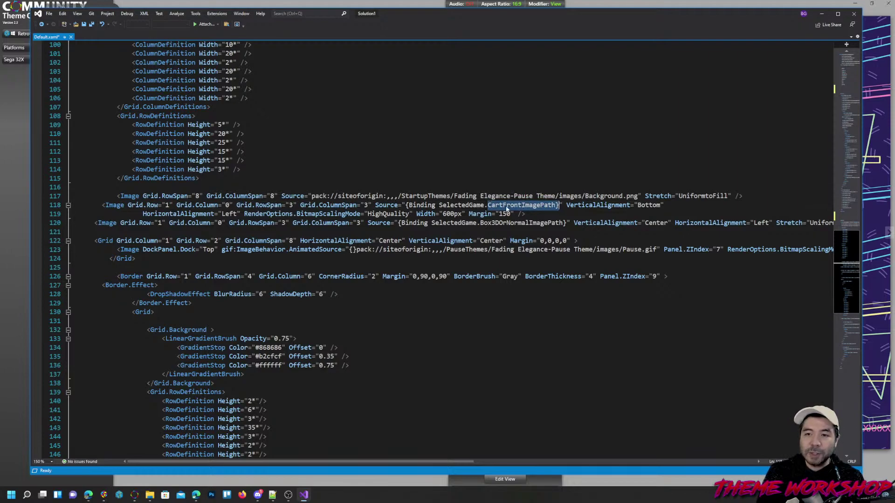
left_click(98, 223)
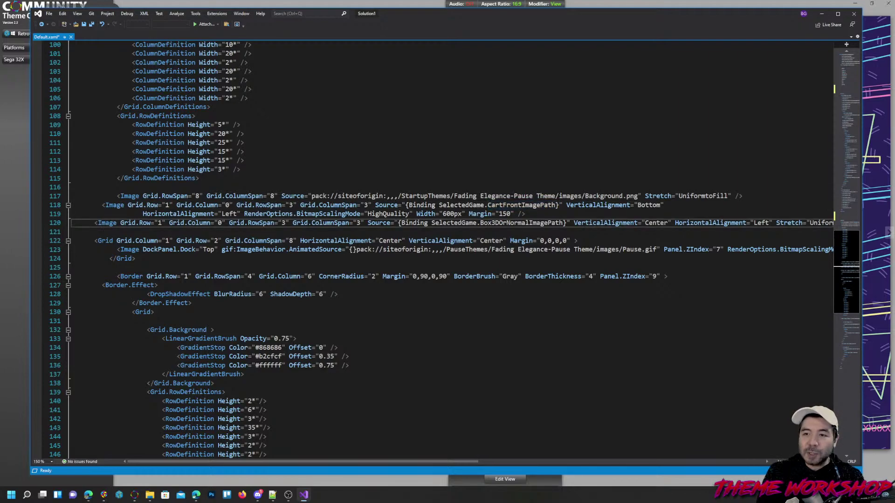
left_click_drag(480, 223, 565, 226)
left_click(600, 222)
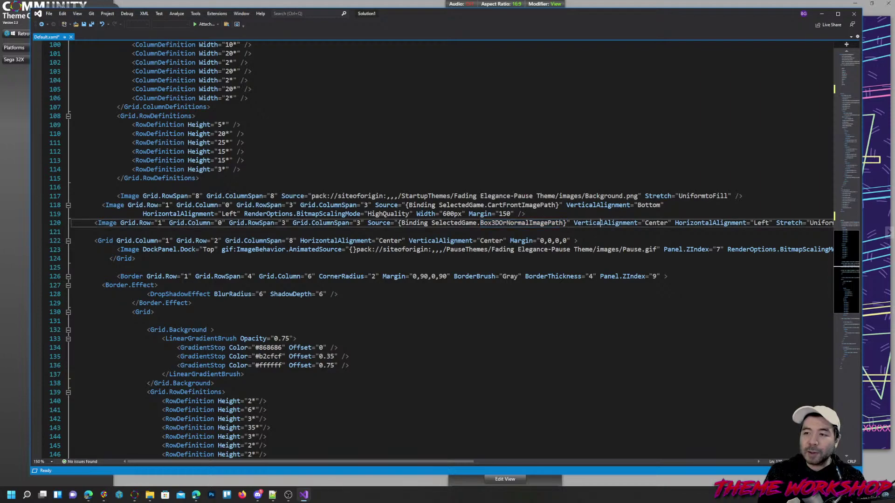
- Insert two blank lines between the CartFrontImagePath image and the Box3DOrNormalImagePath image
left_click(525, 214)
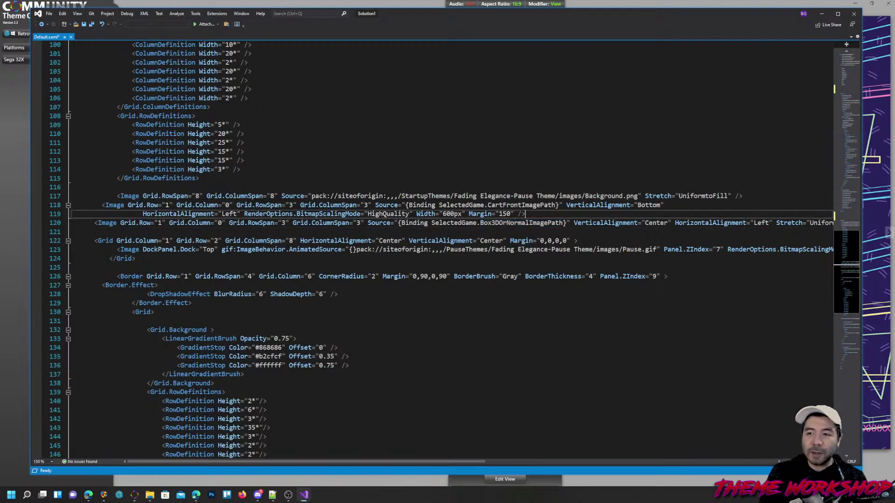
key("Return")
key("Return")
left_click(105, 241)
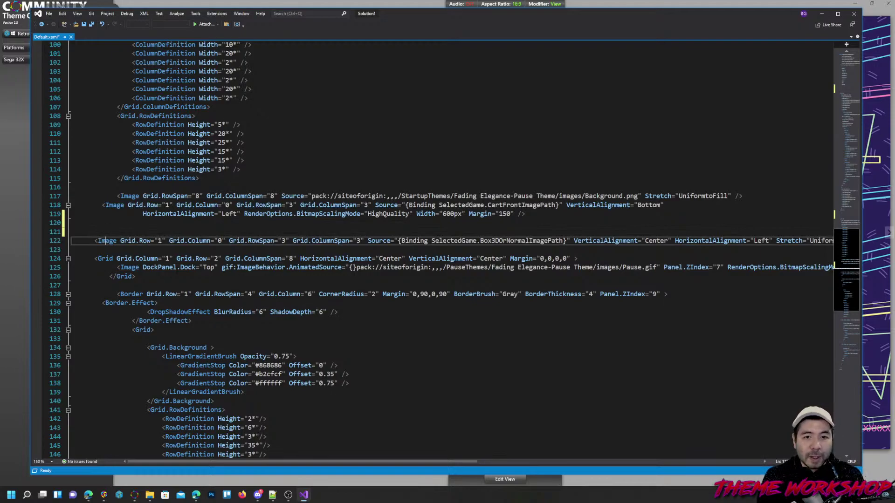
- Examine the Canvas's main Grid, highlighting the block from its opening tag through the column and row definitions
scroll(106, 241, "up", 6)
scroll(106, 241, "down", 4)
scroll(105, 241, "up", 1)
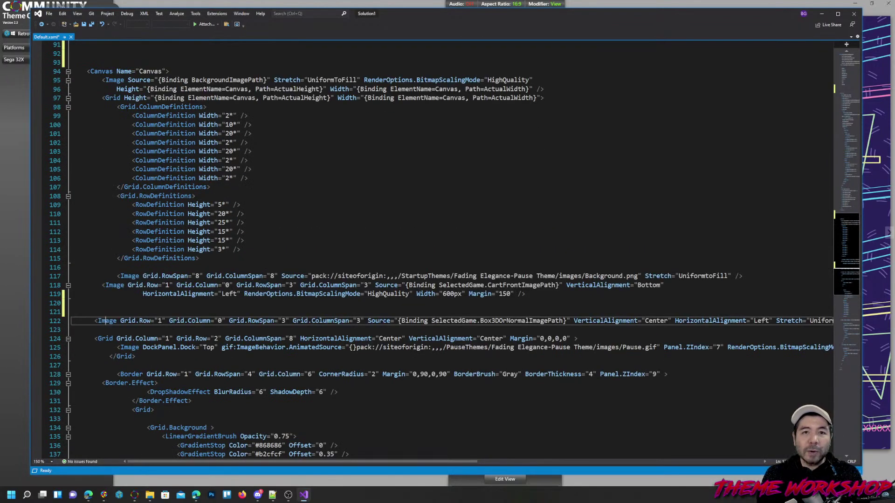
left_click(113, 98)
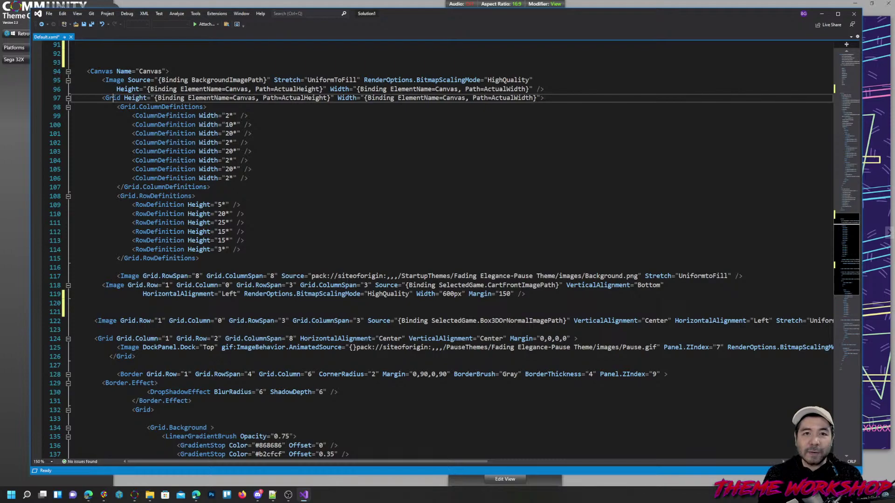
left_click_drag(132, 106, 252, 178)
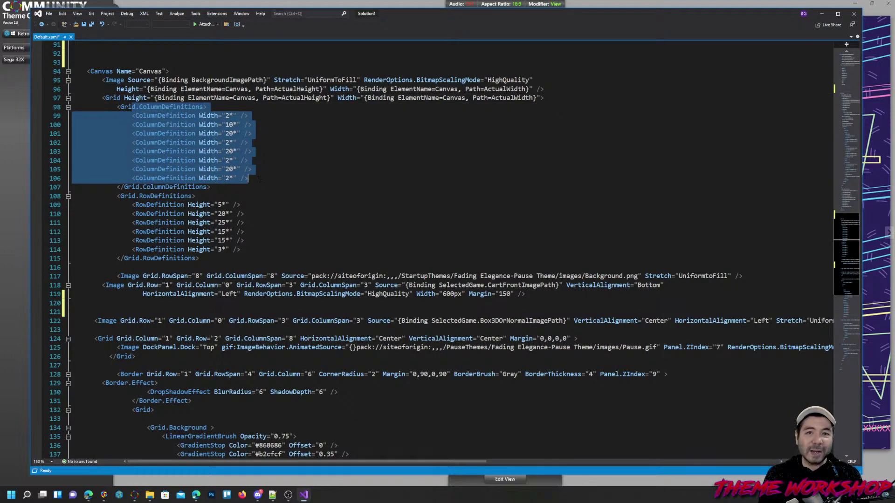
key("shift+Down")
key("shift+Down")
key("shift+Down")
key("shift+Down")
key("shift+Down")
key("shift+Down")
key("shift+Down")
key("shift+Down")
key("shift+Down")
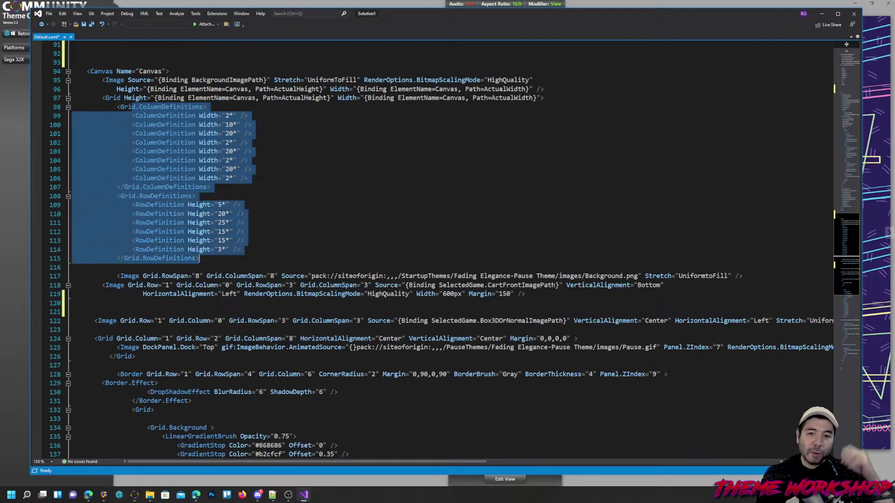
key("Escape")
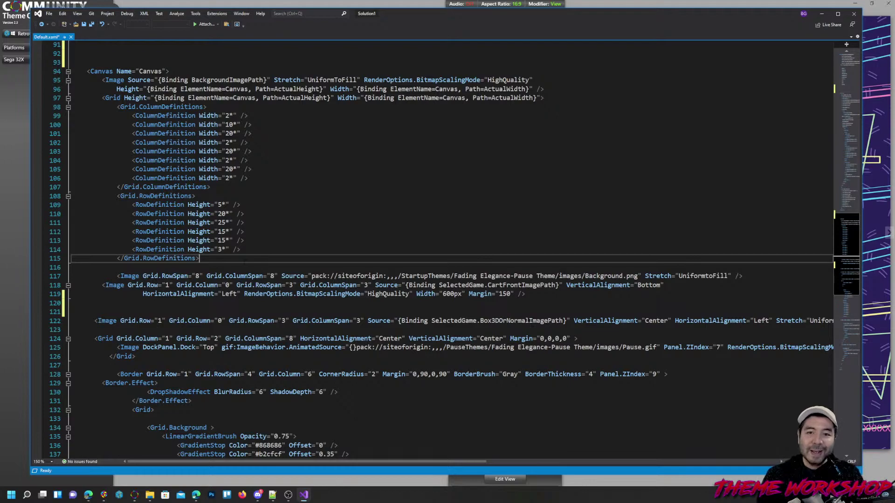
left_click_drag(245, 262, 55, 102)
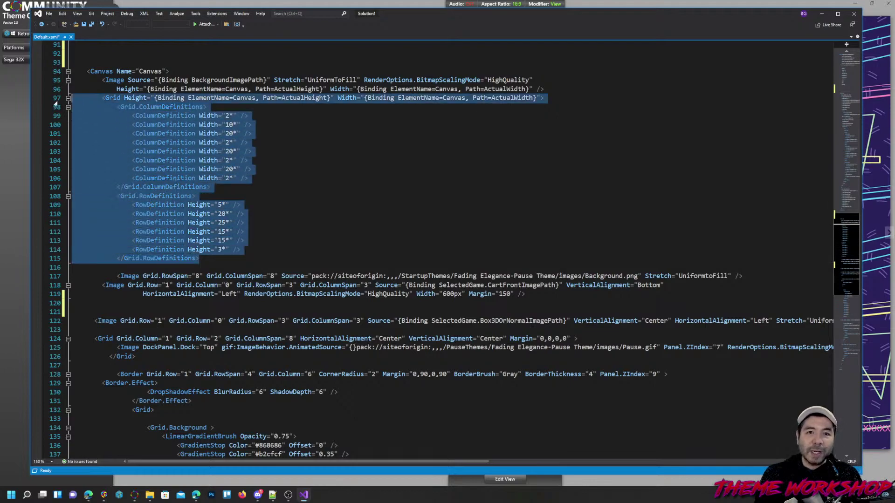
left_click(224, 258)
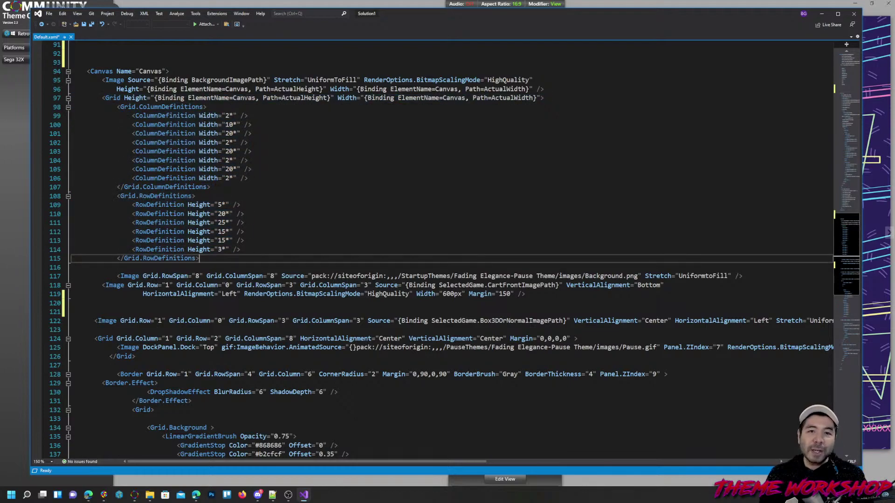
- Examine the individual ColumnDefinition widths and RowDefinition heights, highlighting the column set and the row set separately
left_click(161, 116)
left_click(158, 223)
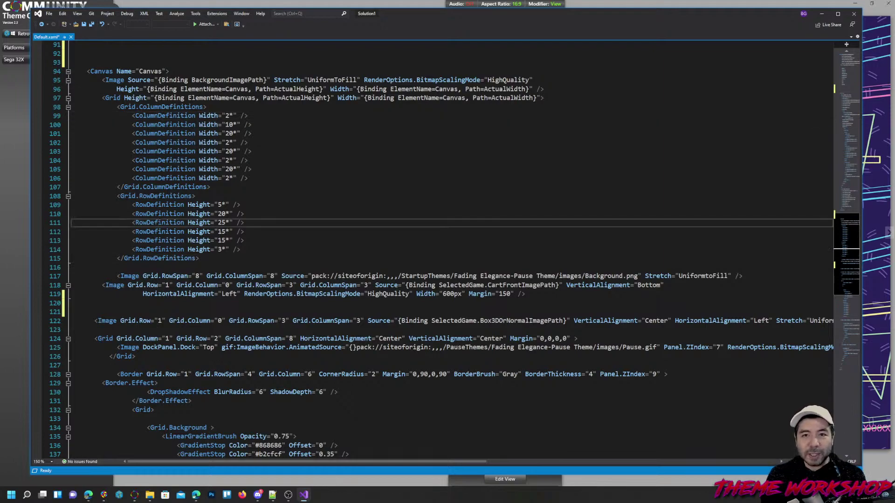
left_click(225, 115)
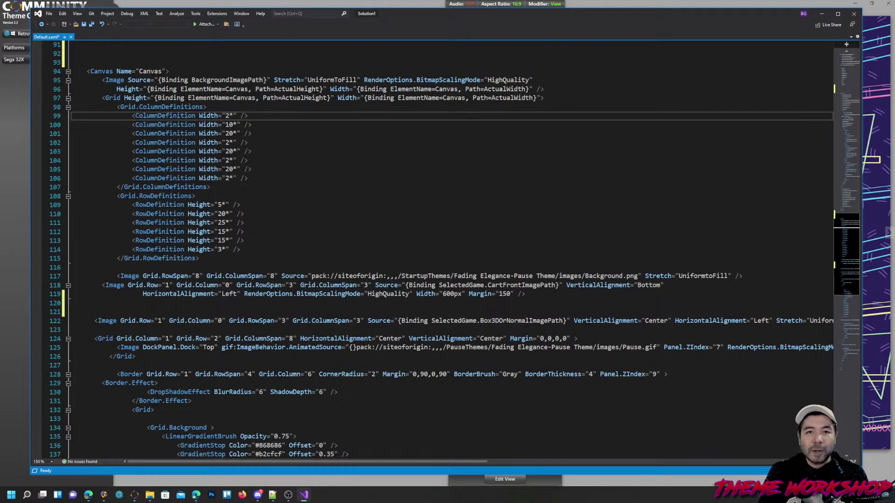
left_click_drag(142, 115, 248, 178)
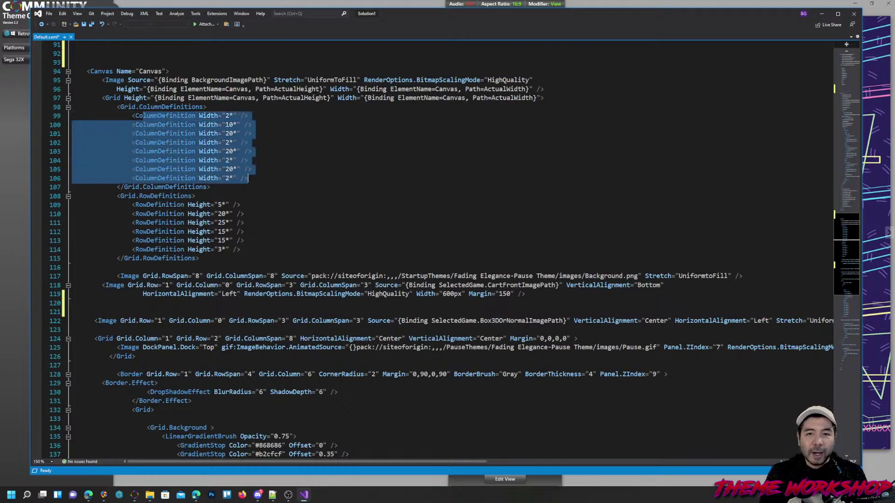
left_click_drag(245, 240, 131, 205)
left_click(209, 232)
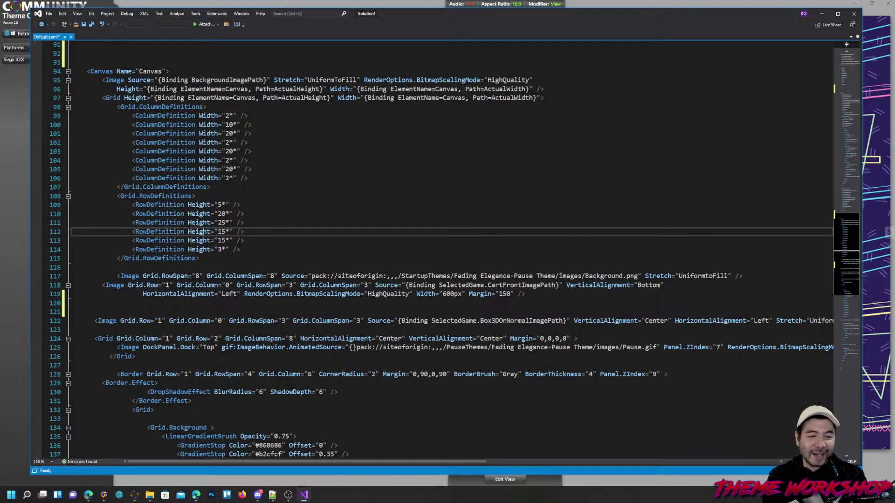
left_click(199, 259)
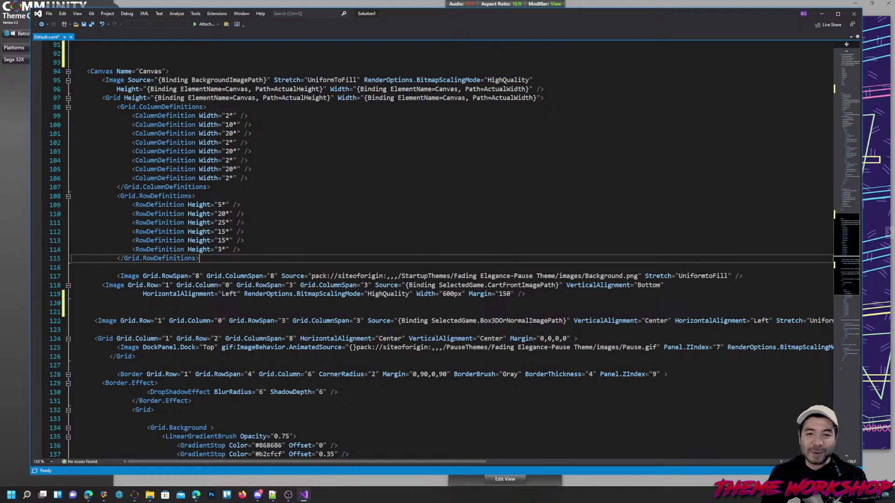
- Examine the Box3DOrNormalImagePath image element, highlighting its Grid.Row and Grid.Column attributes
scroll(455, 250, "down", 2)
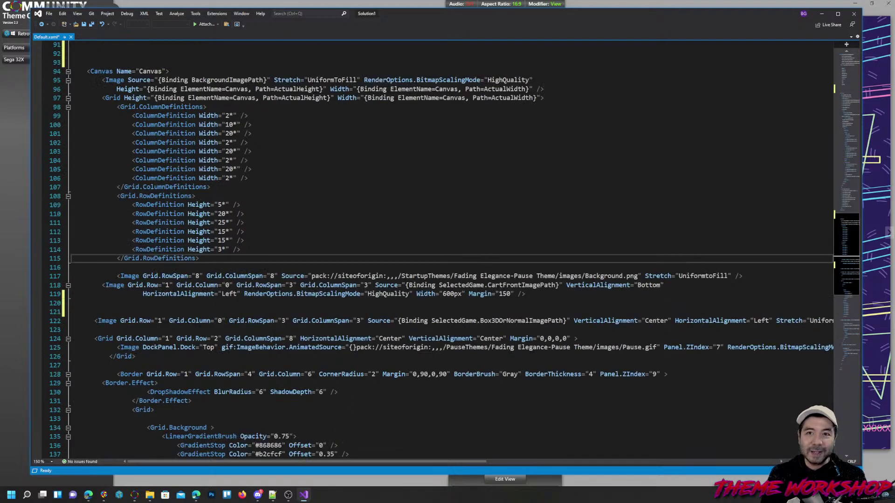
scroll(454, 249, "down", 1)
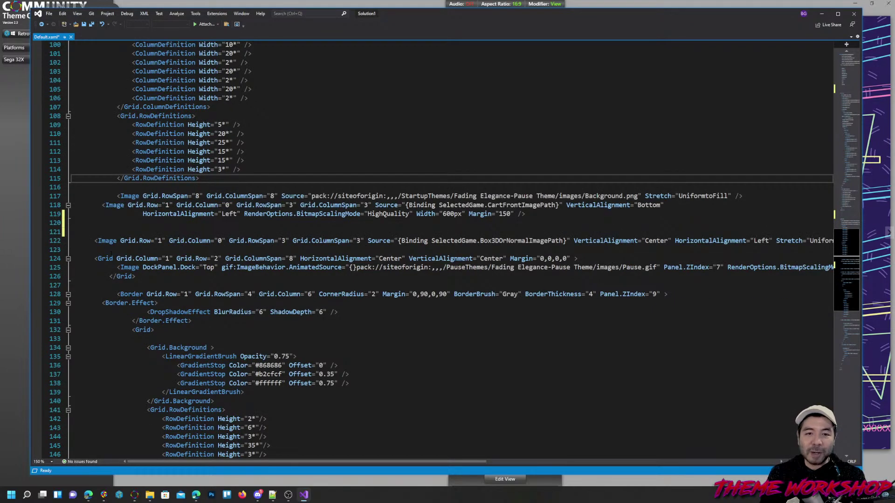
left_click_drag(109, 241, 656, 241)
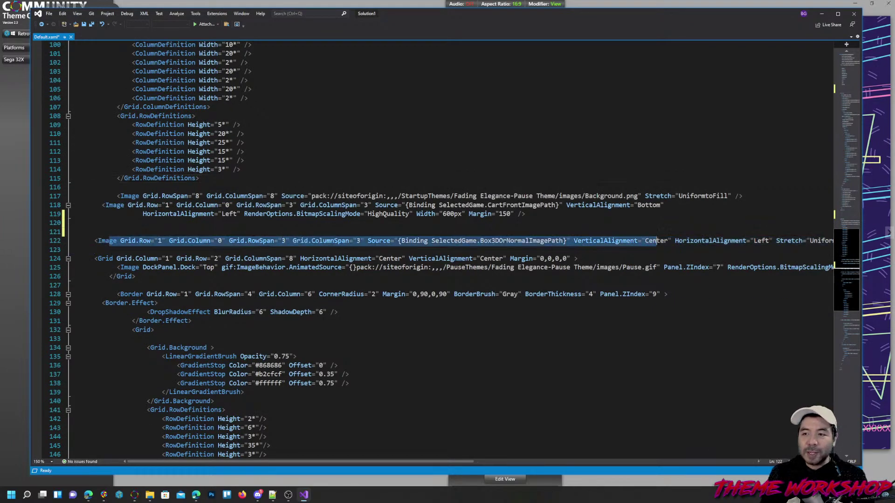
mouse_move(236, 462)
left_mouse_down()
mouse_move(286, 465)
mouse_move(236, 462)
mouse_move(261, 463)
mouse_move(250, 462)
left_mouse_up()
left_click(139, 241)
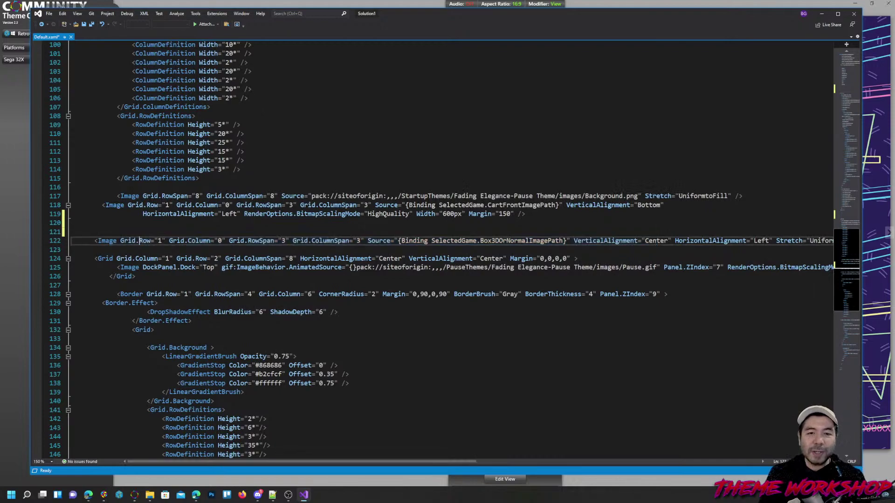
left_click_drag(120, 242, 162, 241)
left_click(158, 242)
key("shift+Right")
key("shift+Right")
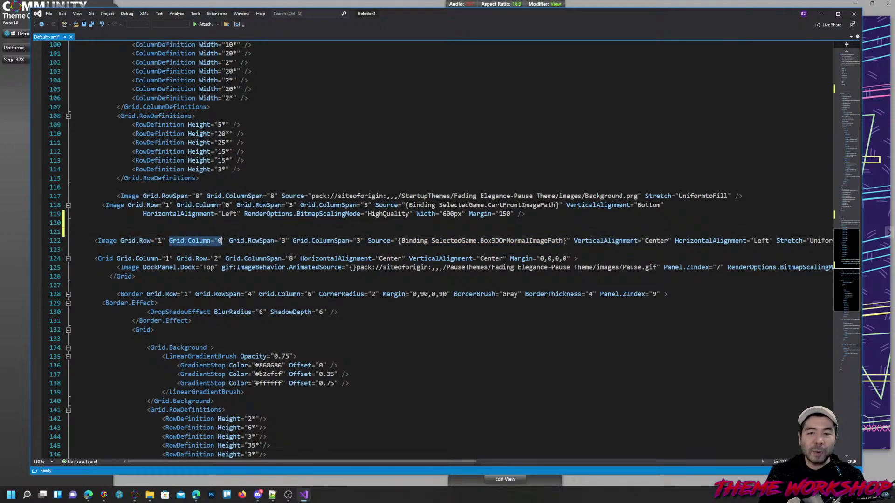
key("Left")
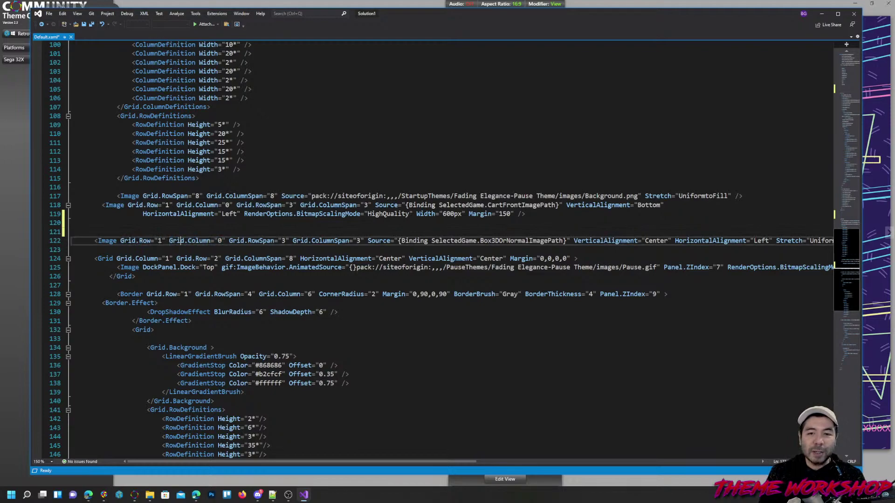
- Compare the box image's Grid.Row, Grid.Column and Grid.RowSpan values with the matching row and column definitions, highlighting the three spanned rows
scroll(440, 248, "up", 1)
scroll(440, 249, "up", 1)
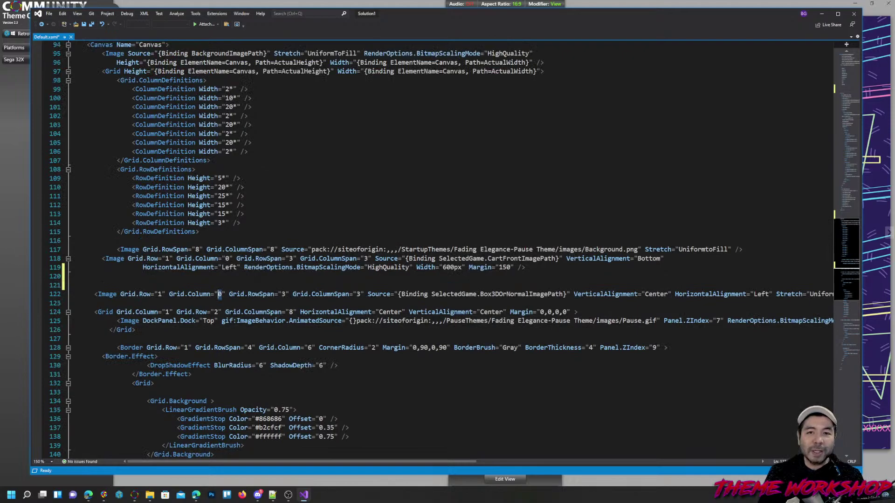
left_click_drag(170, 187, 243, 187)
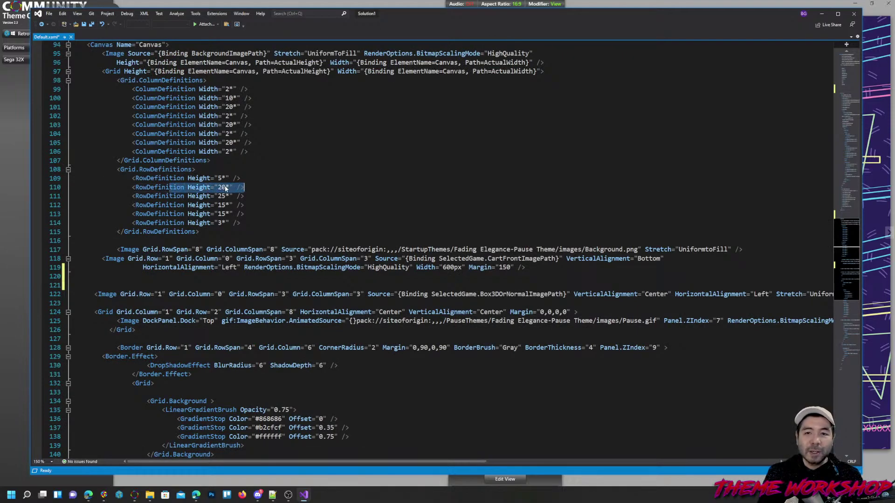
left_click(226, 188)
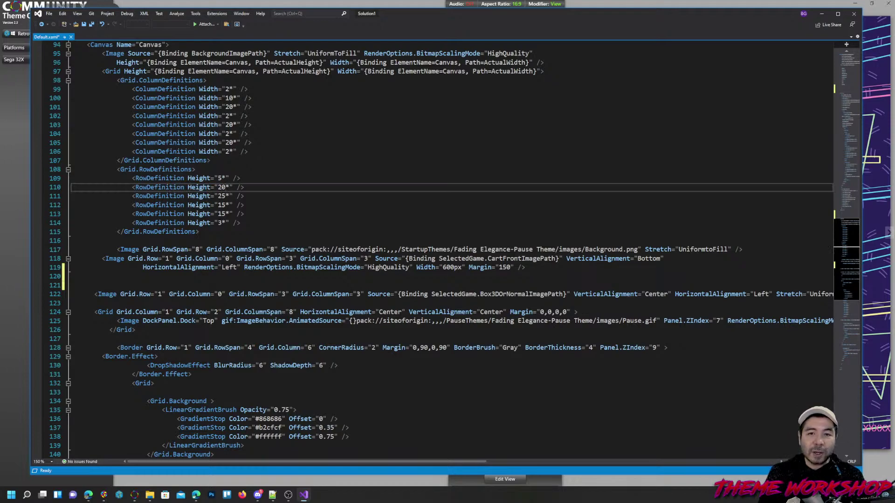
left_click(219, 294)
left_click_drag(165, 89, 249, 89)
left_click_drag(259, 294, 288, 297)
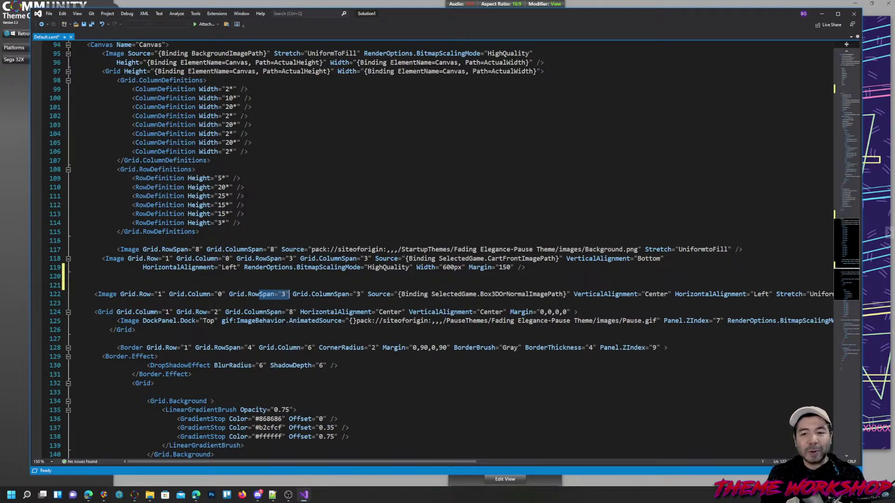
left_click(211, 178)
left_click(222, 187)
left_click_drag(244, 205, 71, 187)
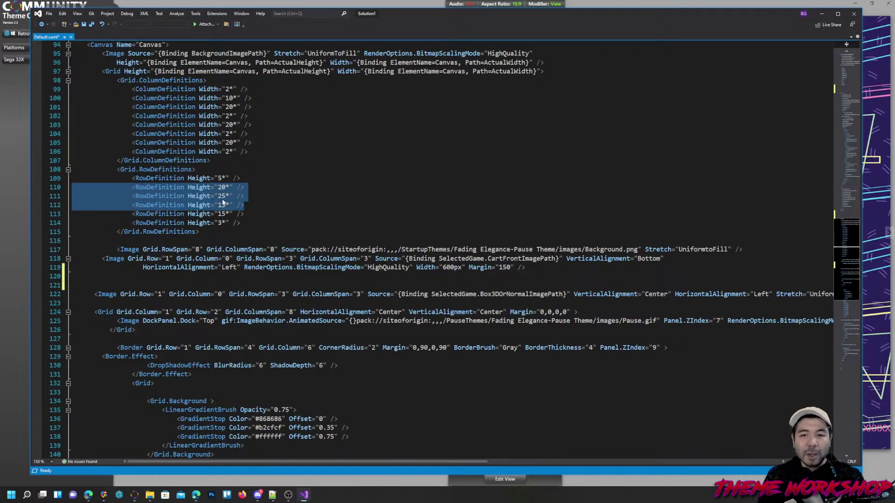
- Compare the CartFrontImagePath image's Grid.ColumnSpan with the grid's columns, highlighting the first three ColumnDefinition lines
left_click_drag(348, 258, 367, 259)
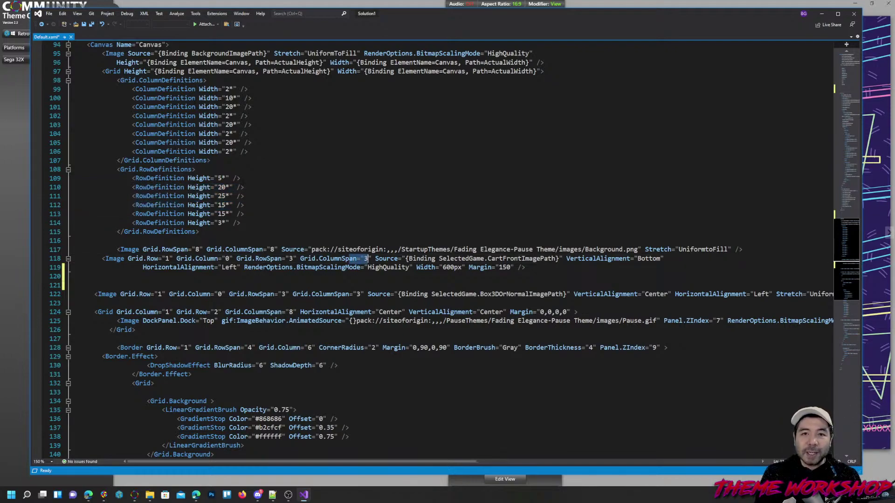
left_click(229, 89)
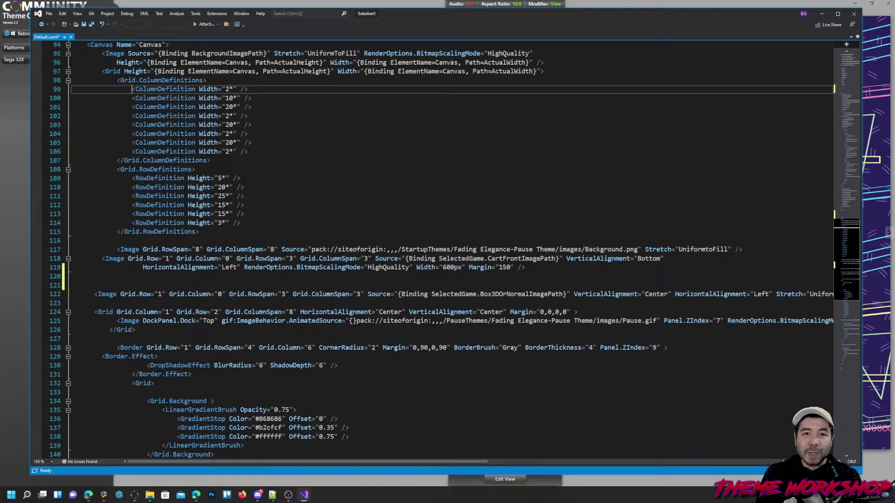
left_click_drag(132, 89, 252, 98)
key("shift+Down")
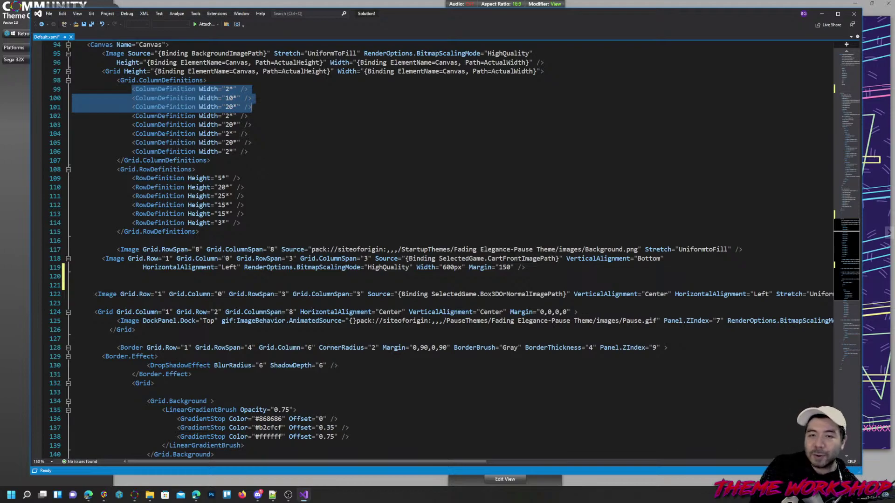
- Add a green-filled Rectangle above the box image, reusing that image's Grid.Row, Column, RowSpan and ColumnSpan attributes, and save the file
left_click(109, 285)
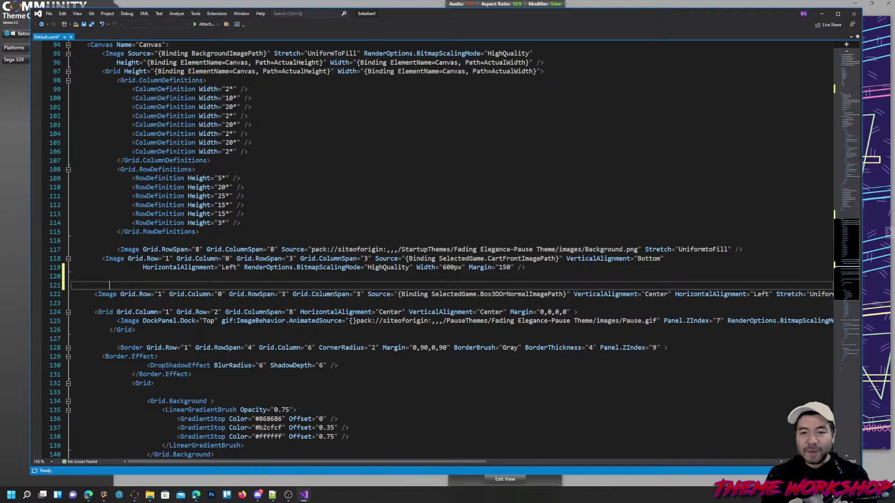
left_click_drag(364, 294, 120, 294)
key("ctrl+c")
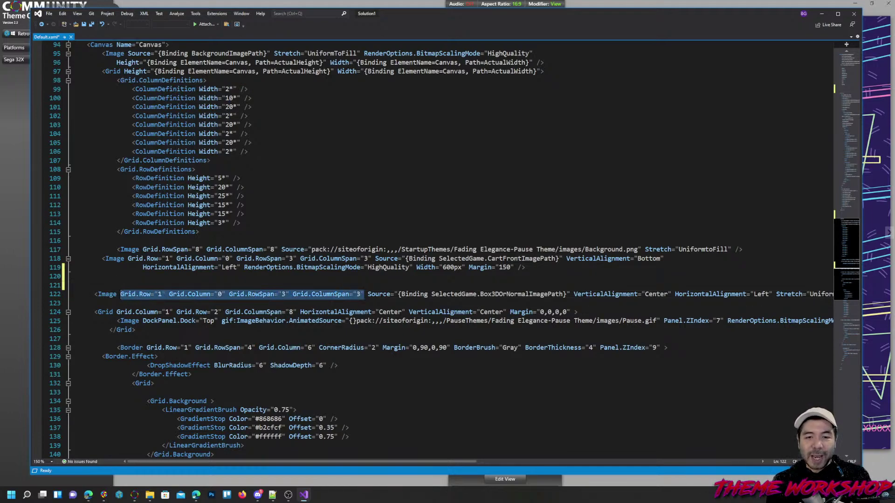
left_click(109, 285)
type("<Re")
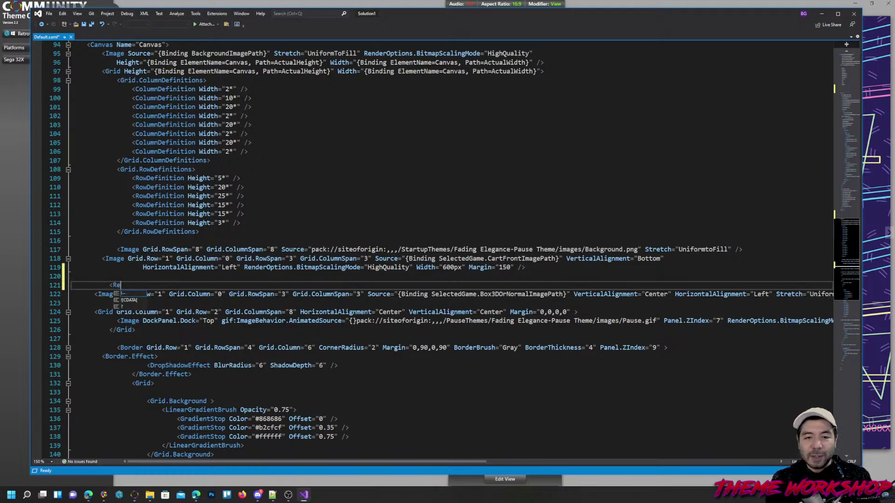
type("ctangle")
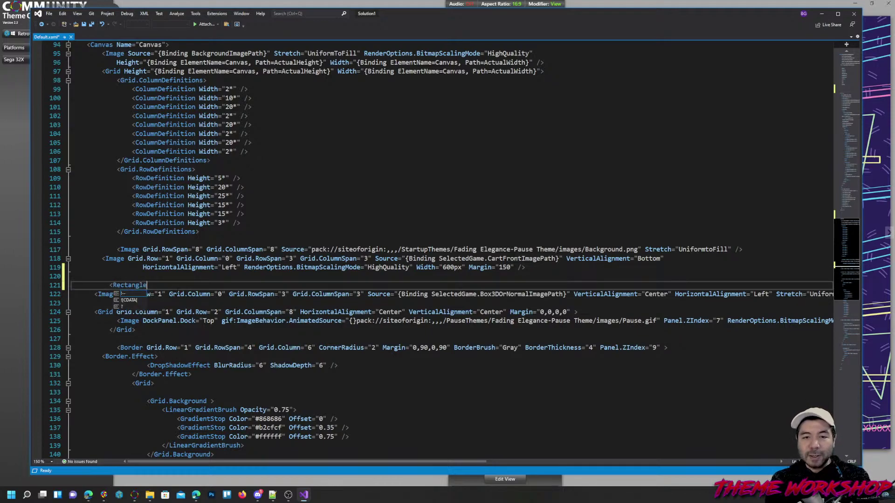
type(" Fill=\"Green")
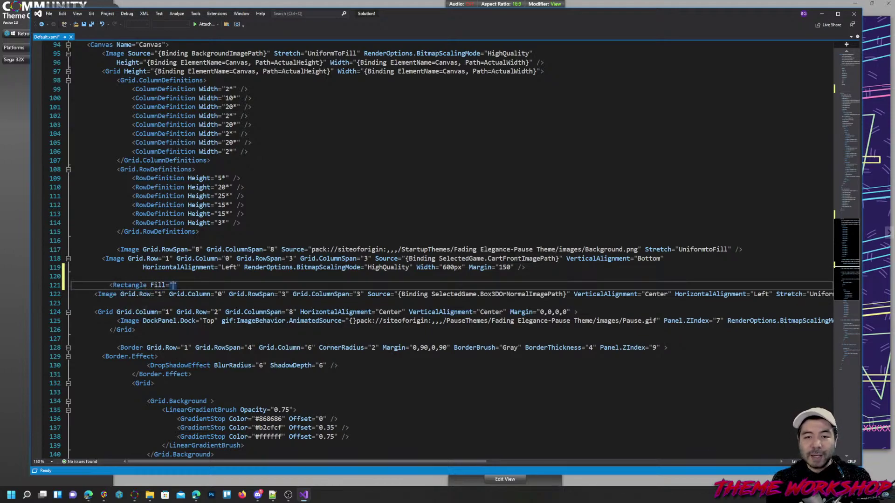
type("\"")
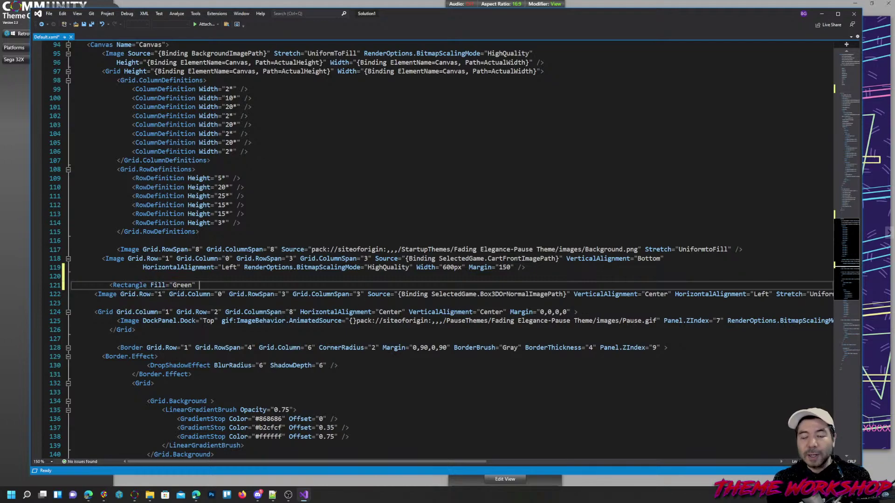
key("ctrl+v")
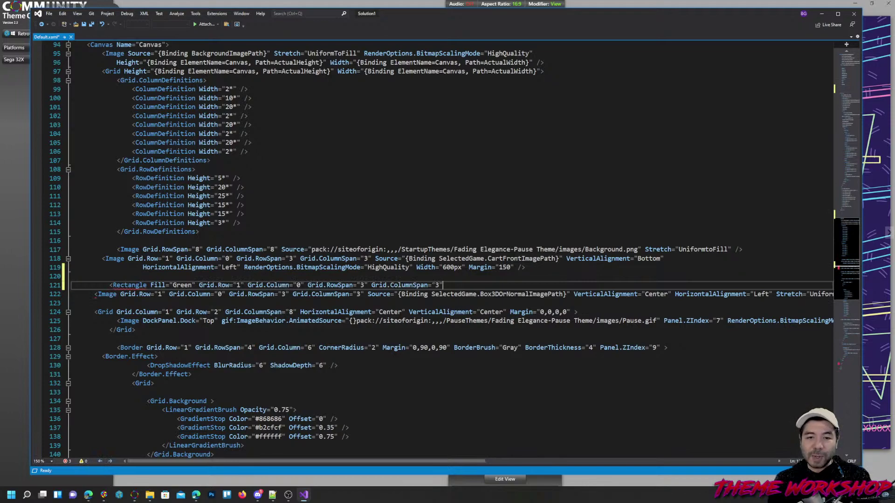
type("/>")
key("ctrl+s")
- Open Task Manager and move its window off the main screen
left_click(342, 502)
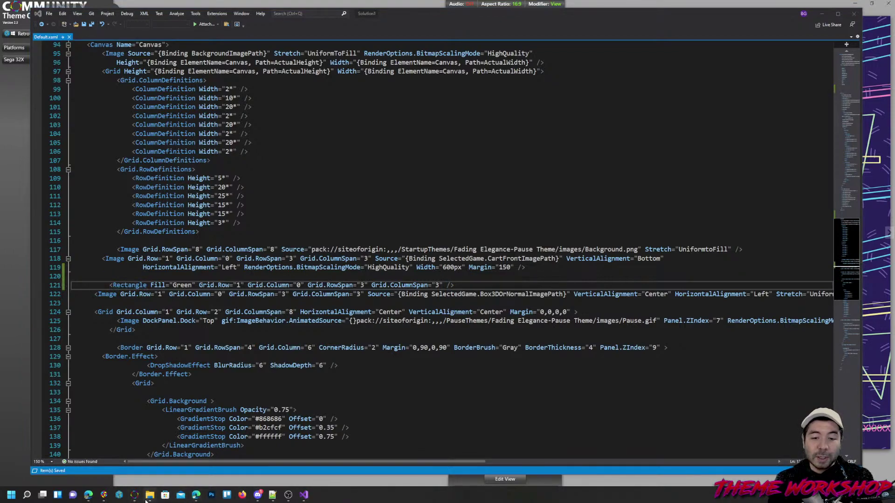
right_click(104, 495)
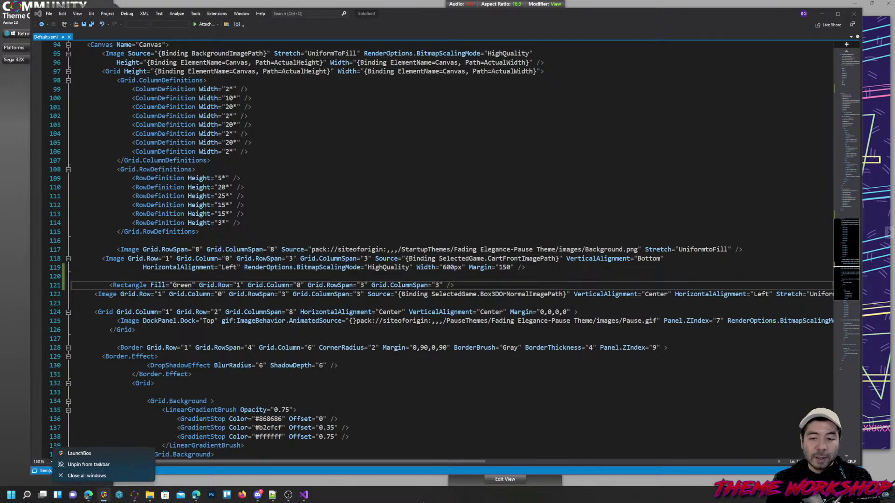
left_click(205, 475)
key("ctrl+shift+Escape")
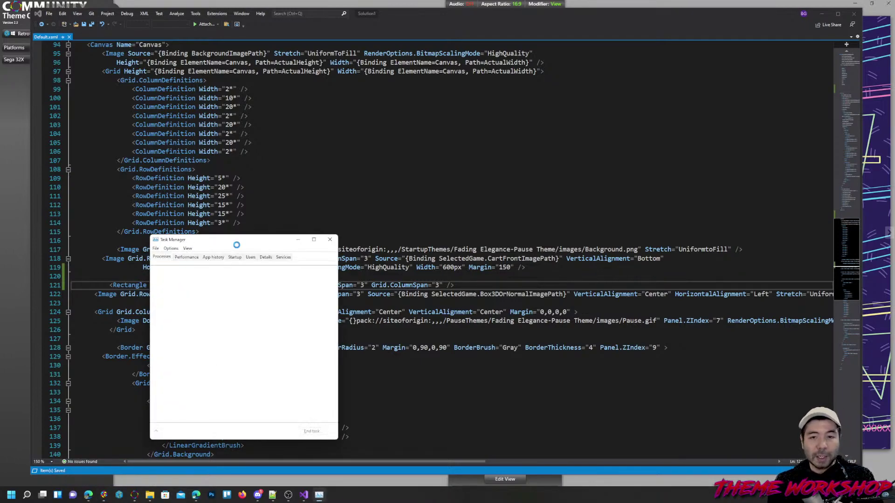
left_click_drag(237, 243, 0, 238)
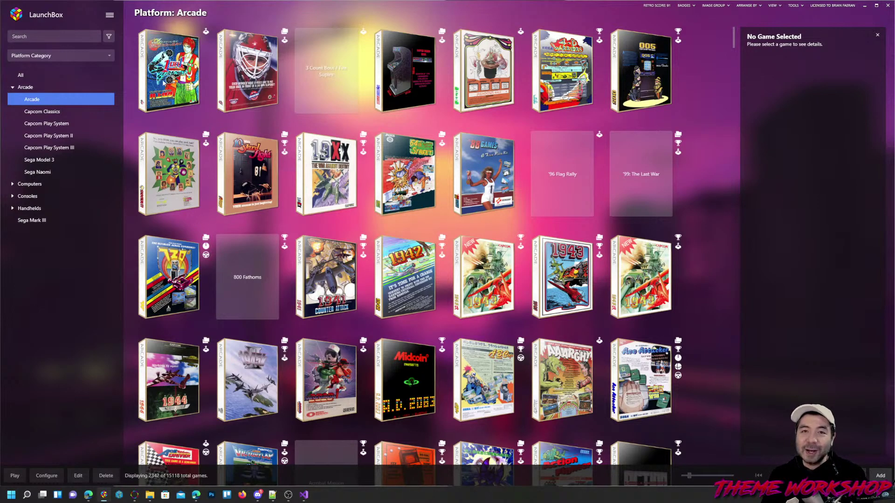
- Launch the arcade game 1 on 1 Government from LaunchBox and bring up its pause screen to inspect the layout
left_click(164, 71)
right_click(169, 70)
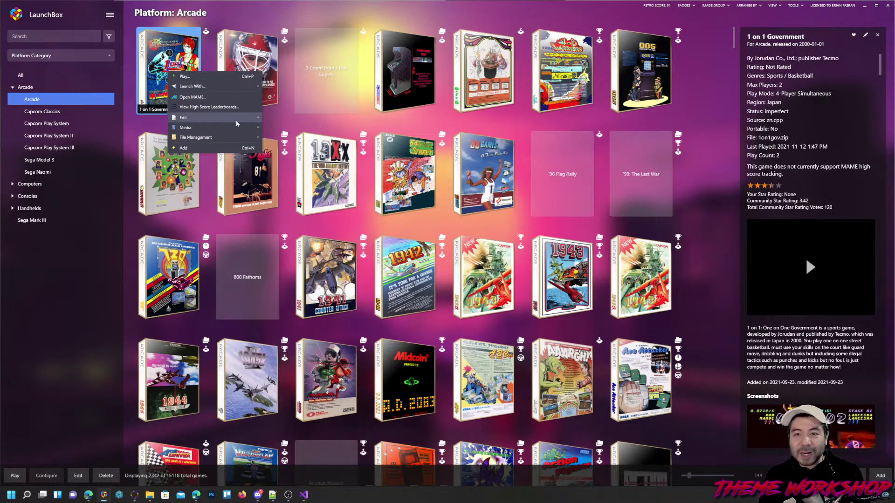
mouse_move(258, 120)
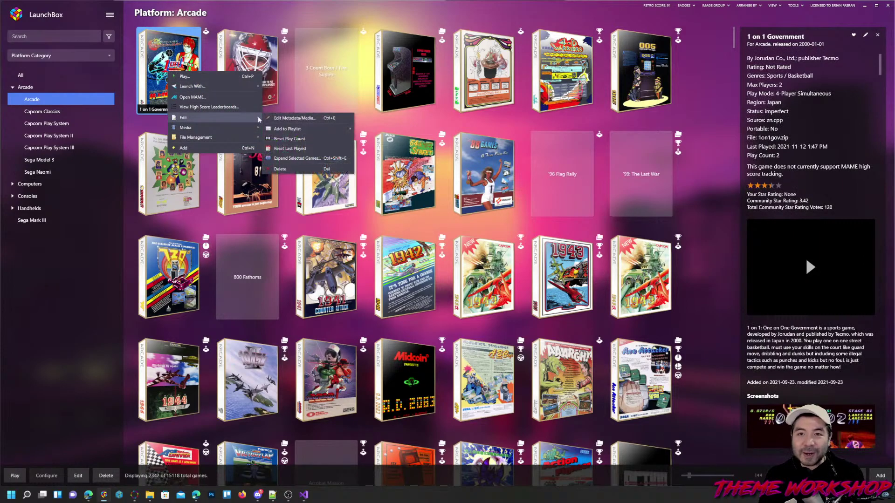
left_click(193, 77)
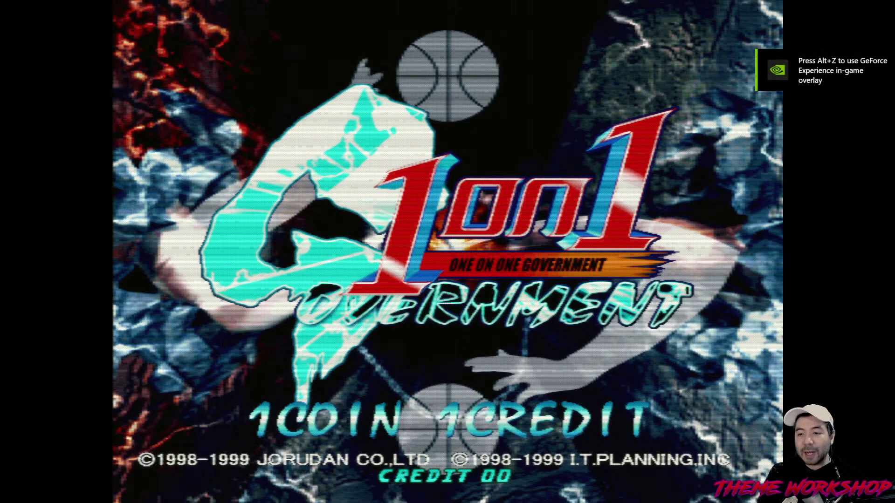
key("Escape")
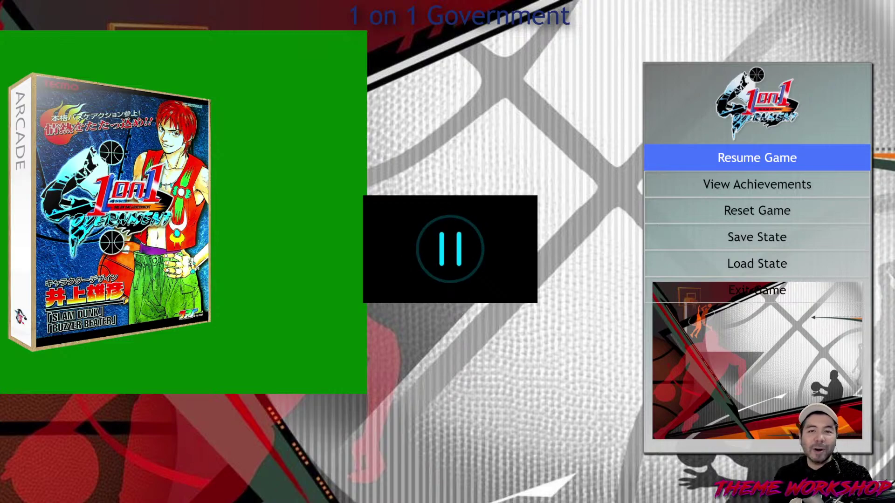
- Leave the paused game, return to Default.xaml in Visual Studio and review the grid's column and row definitions
key("alt+Tab")
key("shift+Tab")
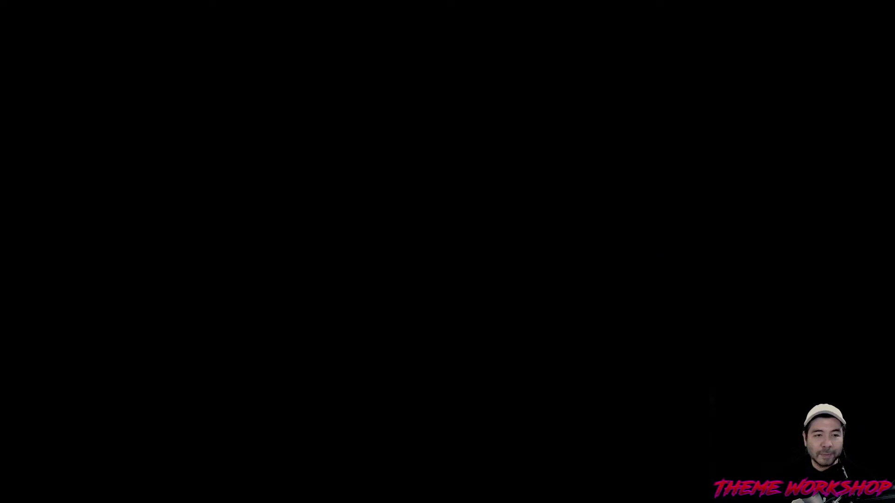
key("super")
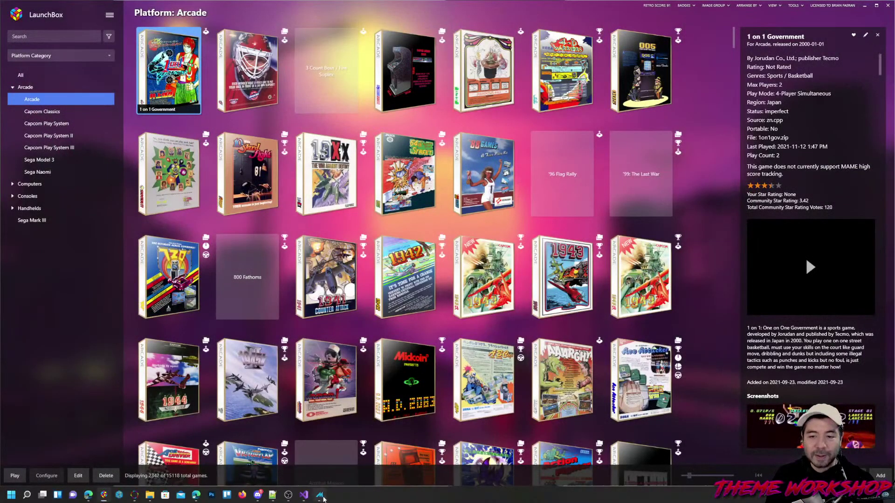
left_click(323, 499)
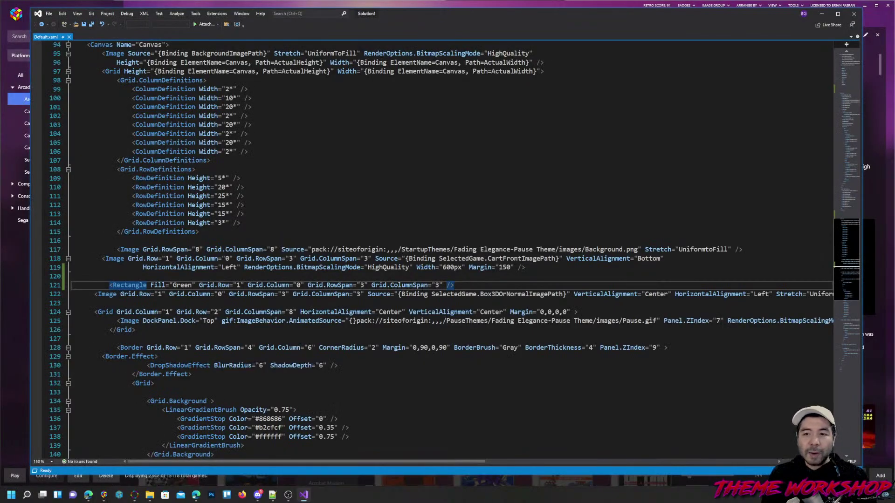
left_click_drag(121, 81, 200, 231)
left_click(213, 194)
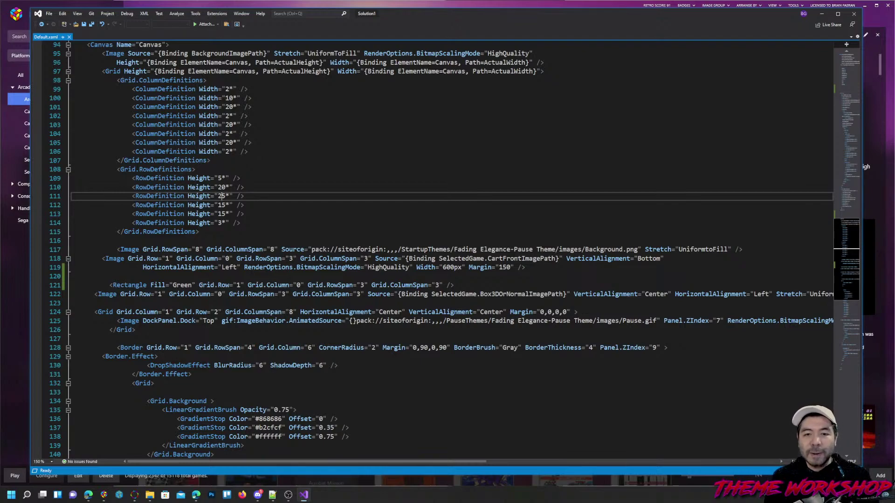
- Delete the green Rectangle line above the box image
left_click_drag(453, 285, 70, 288)
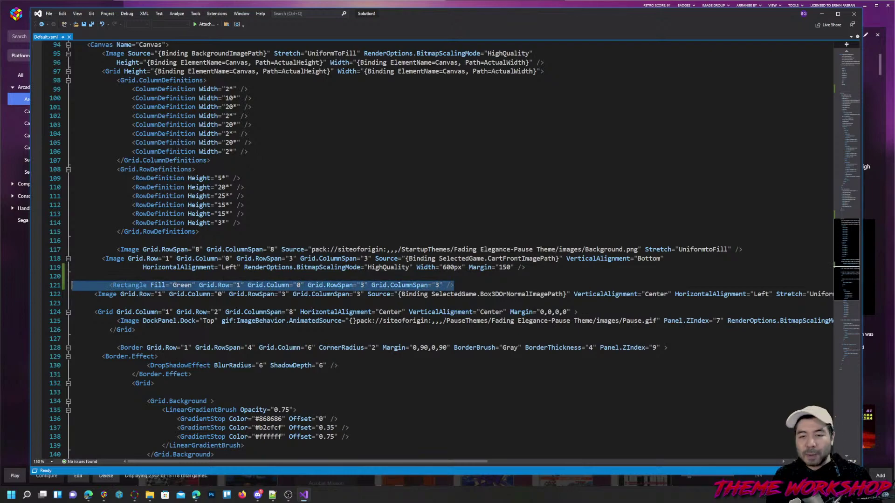
key("BackSpace")
key("BackSpace")
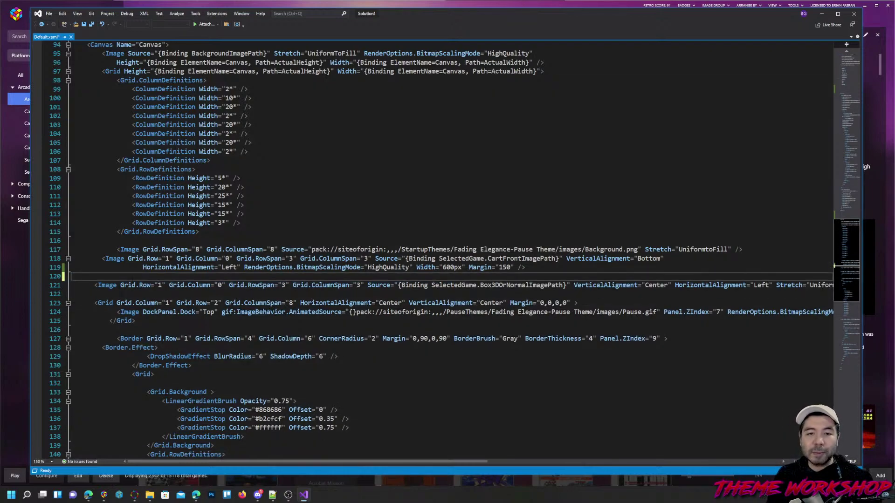
key("Return")
type("<Grid")
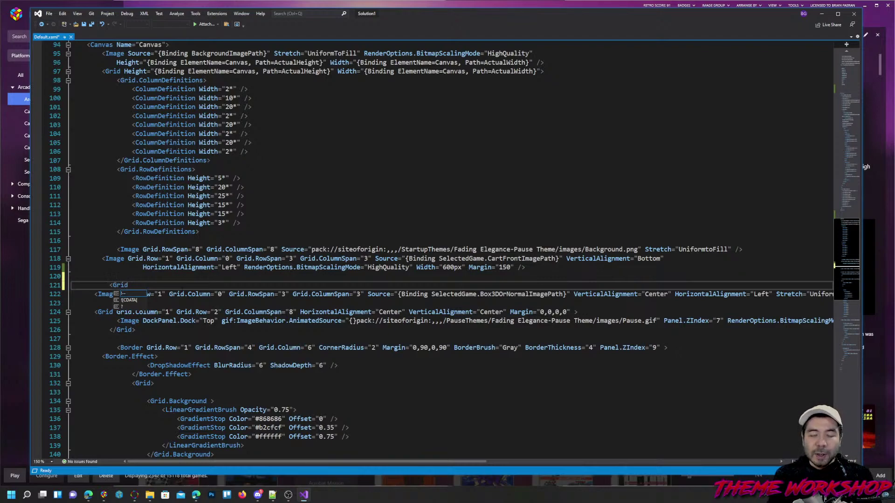
key("BackSpace")
key("BackSpace")
key("BackSpace")
key("BackSpace")
key("BackSpace")
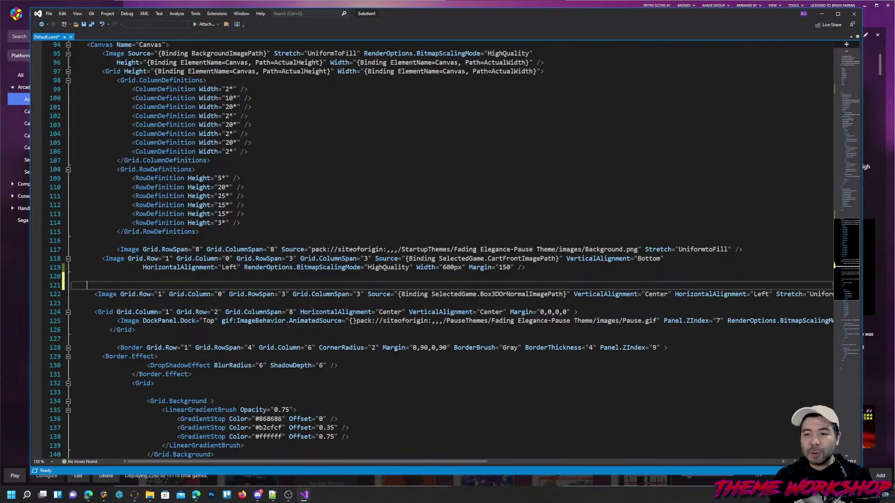
- Examine the remaining attributes of the Box3DOrNormalImagePath image, highlighting its Width attribute
left_click_drag(369, 466, 596, 469)
left_click_drag(537, 294, 586, 298)
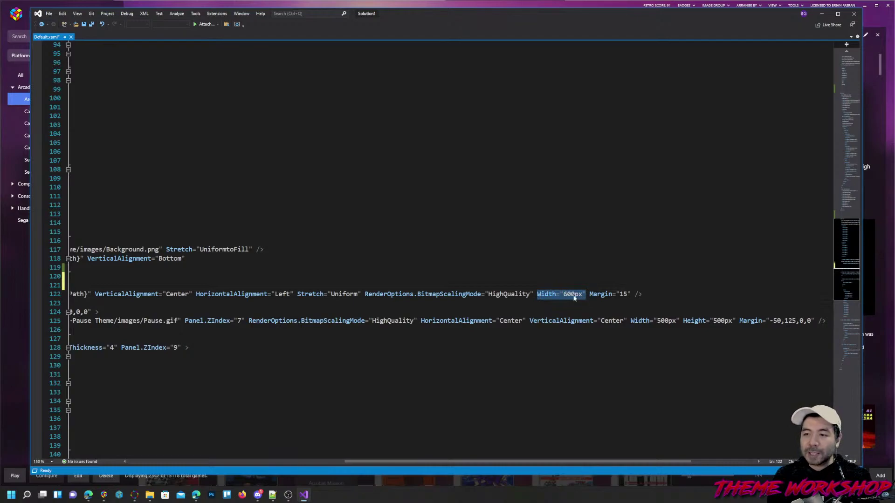
left_click_drag(517, 461, 300, 462)
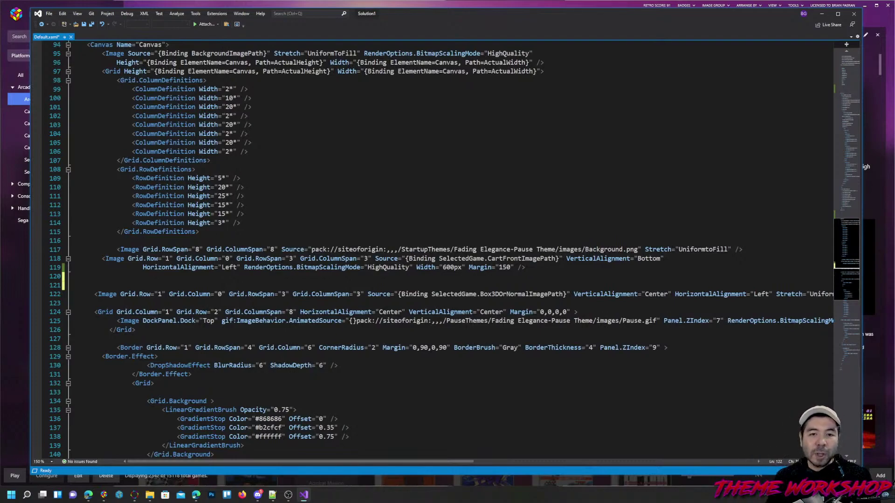
mouse_move(326, 461)
left_mouse_down()
mouse_move(517, 461)
mouse_move(326, 471)
left_mouse_up()
left_click(105, 285)
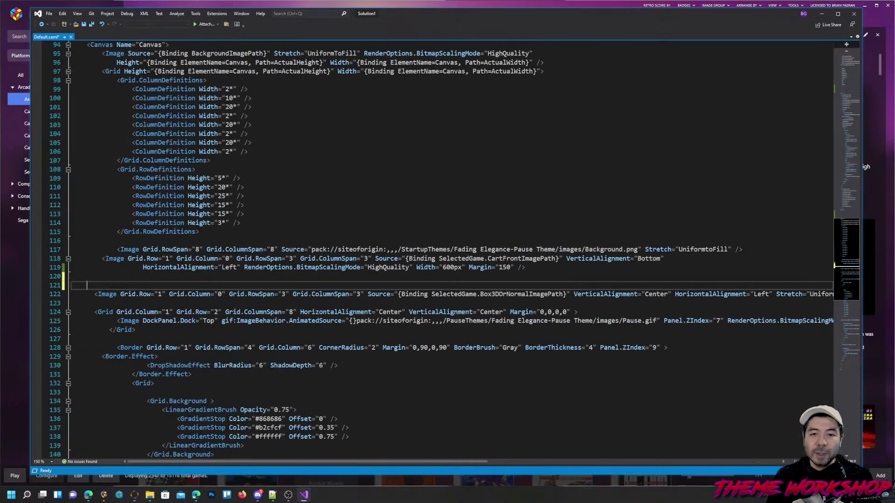
- Set the Box3DOrNormalImagePath image's Grid.Row to 0 and locate the matching first RowDefinition
left_click(161, 294)
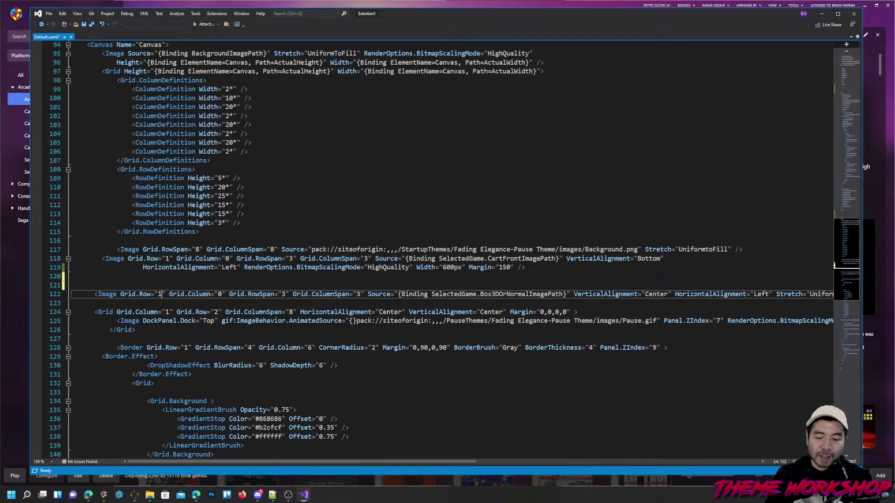
key("BackSpace")
type("0")
left_click(222, 178)
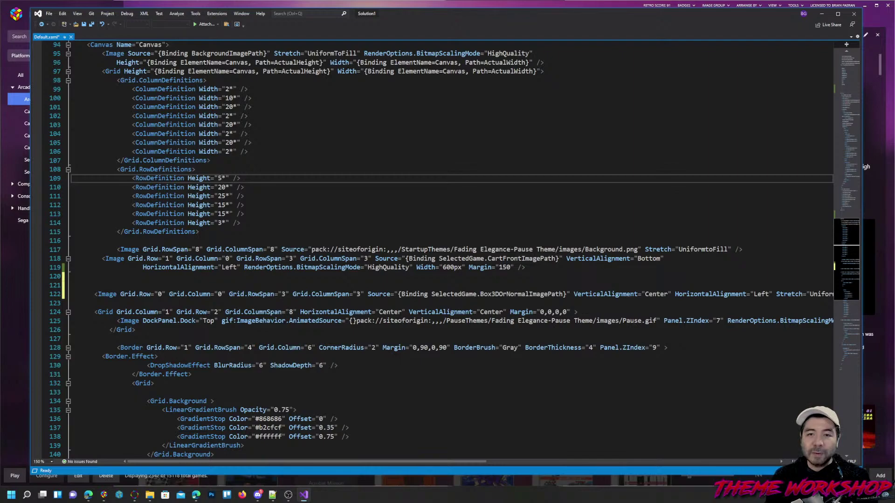
left_click(289, 258)
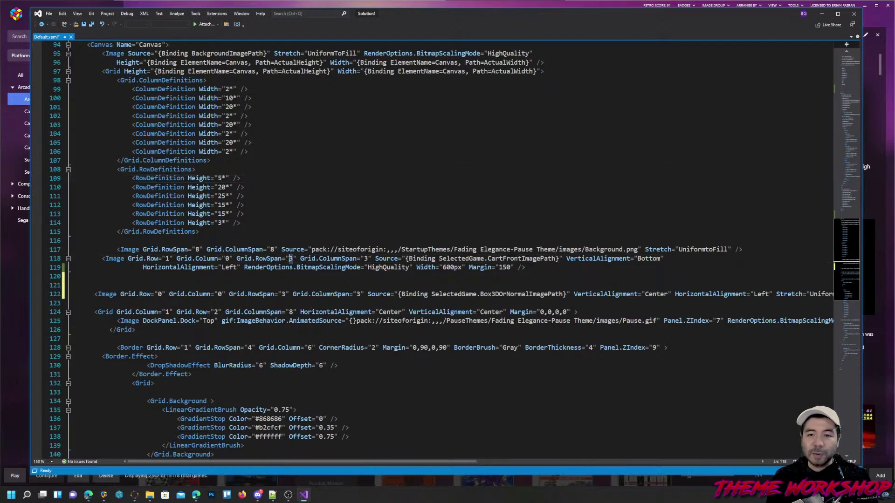
type("6")
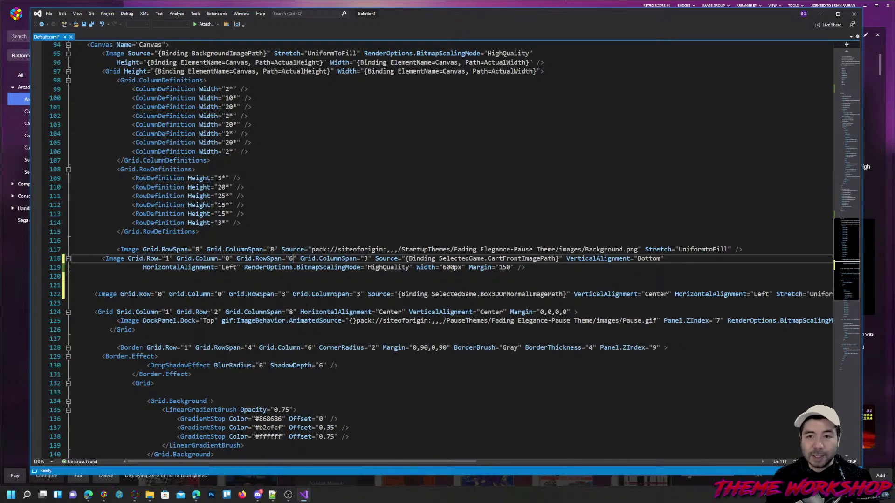
key("ctrl+z")
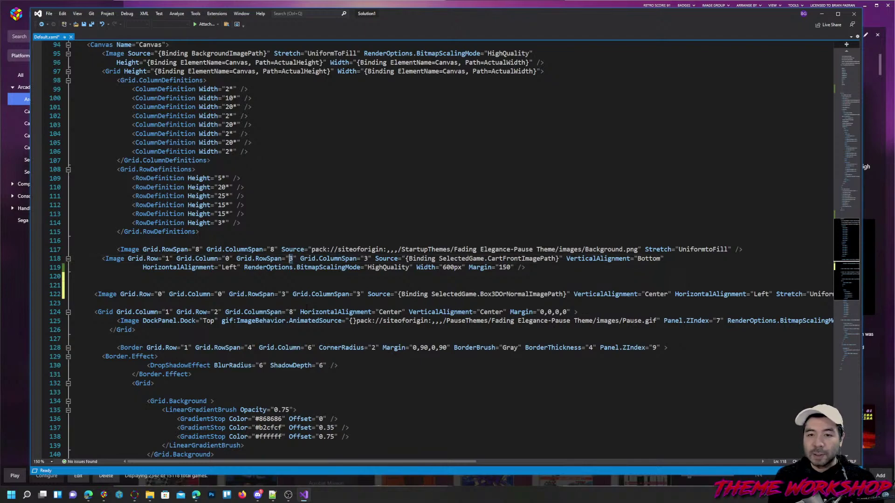
- Re-enter 0 as the Grid.Row value of the Box3DOrNormalImagePath image
left_click(162, 294)
key("BackSpace")
type("0")
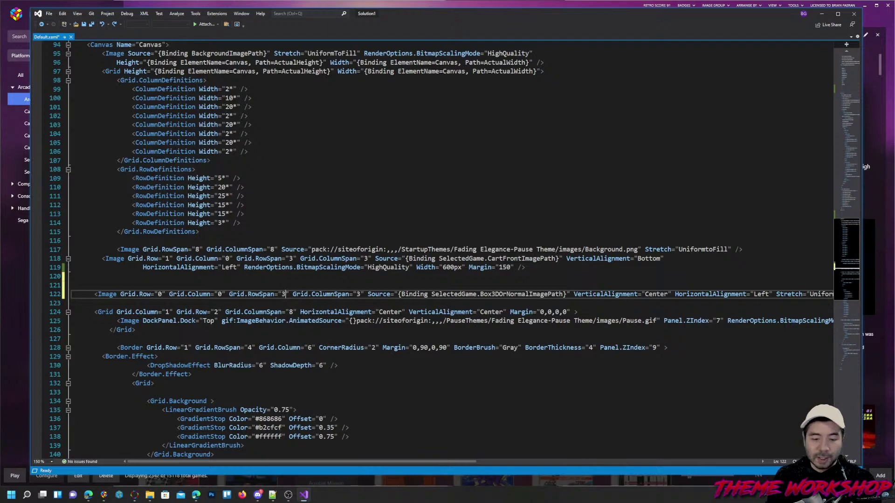
- Set the Box3DOrNormalImagePath image's Grid.RowSpan to 6 and start a Rectangle element with Fill="Green" on the line above it
left_click(87, 285)
type("<R")
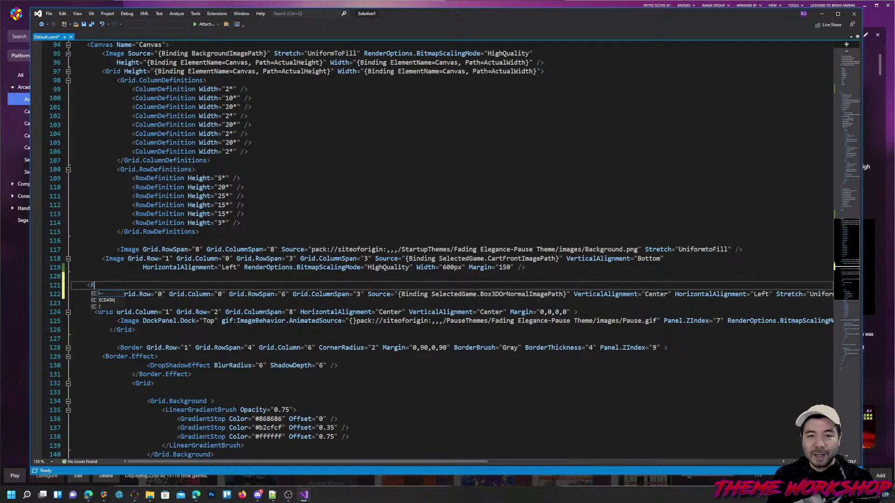
type("ecta")
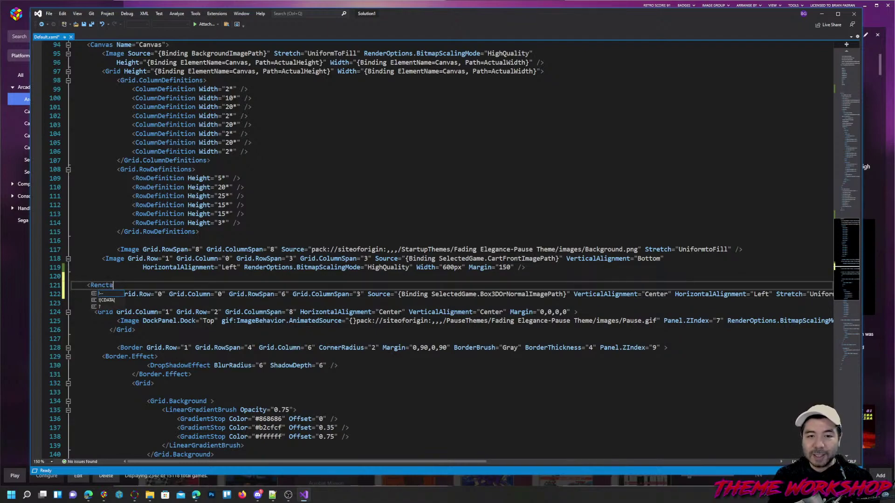
type("ngle Fi")
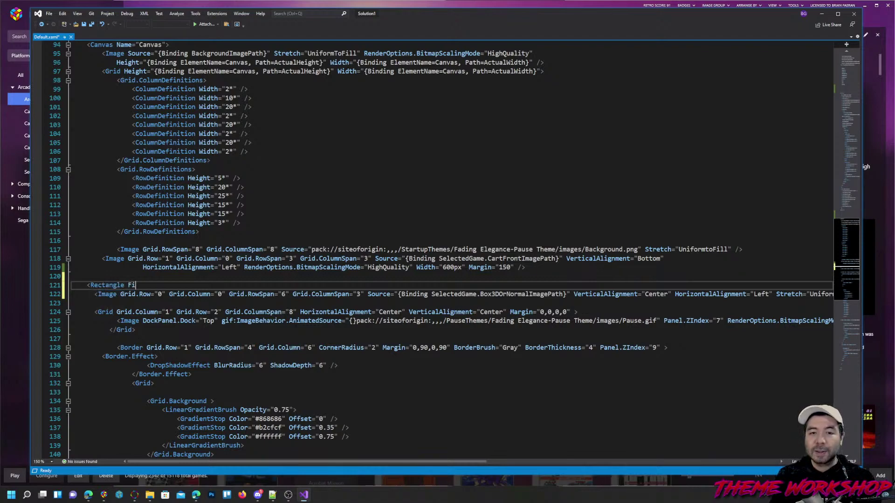
type("ll=\"Green")
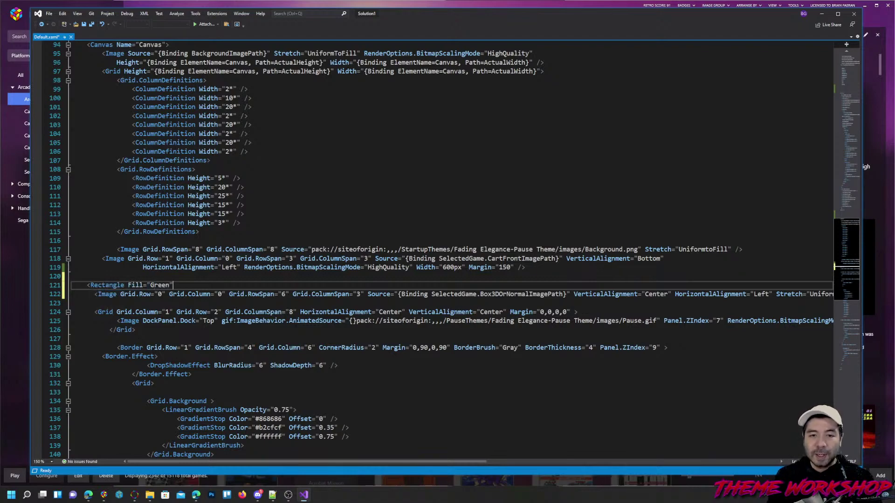
- Copy the box image's Grid.Row, Grid.Column, Grid.RowSpan and Grid.ColumnSpan attributes into the green Rectangle, close its tag and save the file
left_click(120, 294)
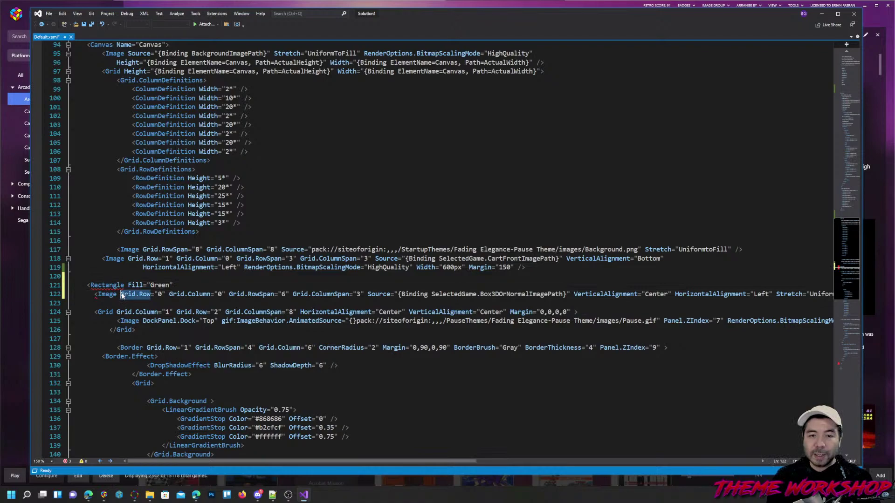
left_click_drag(120, 294, 364, 294)
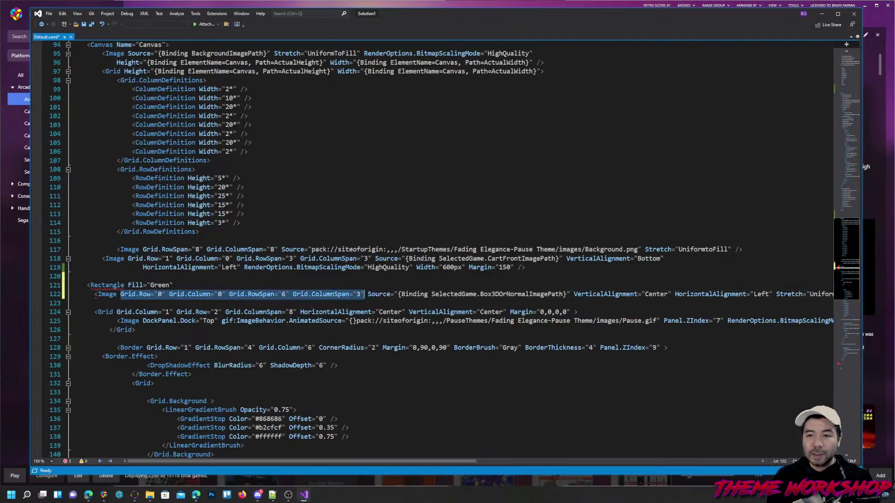
key("ctrl+c")
key("Up")
key("ctrl+v")
type("/")
key("ctrl+s")
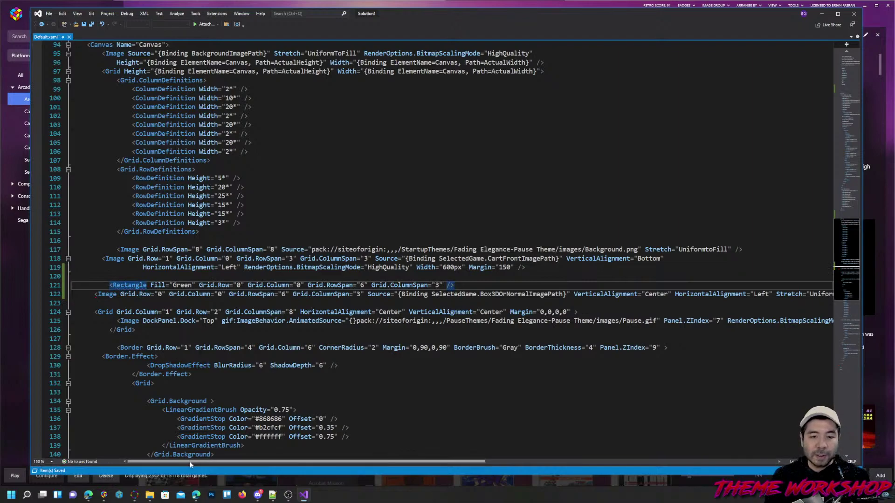
- Switch to LaunchBox, launch 1 on 1 Government and pause it to preview the green rectangle behind the box image
left_click(104, 494)
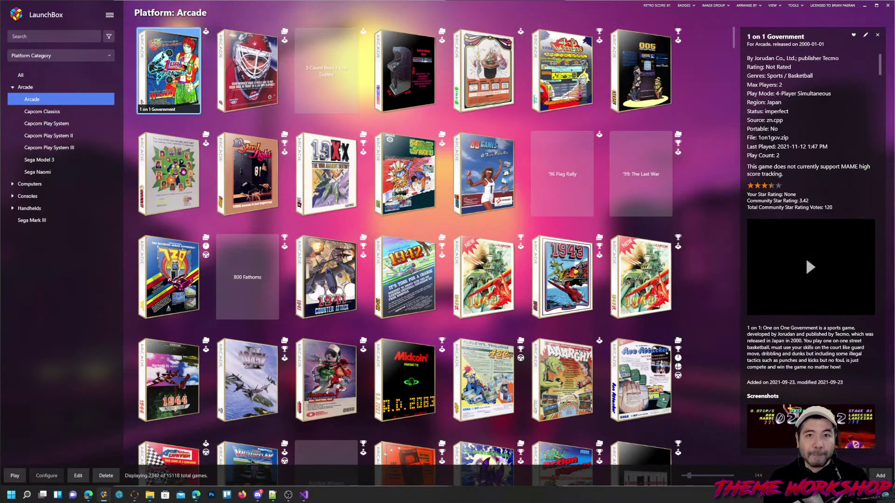
right_click(173, 83)
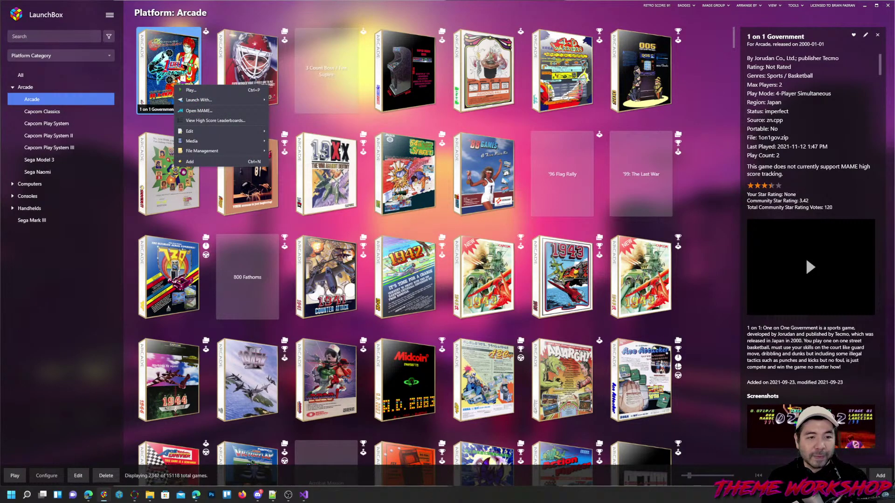
left_click(195, 90)
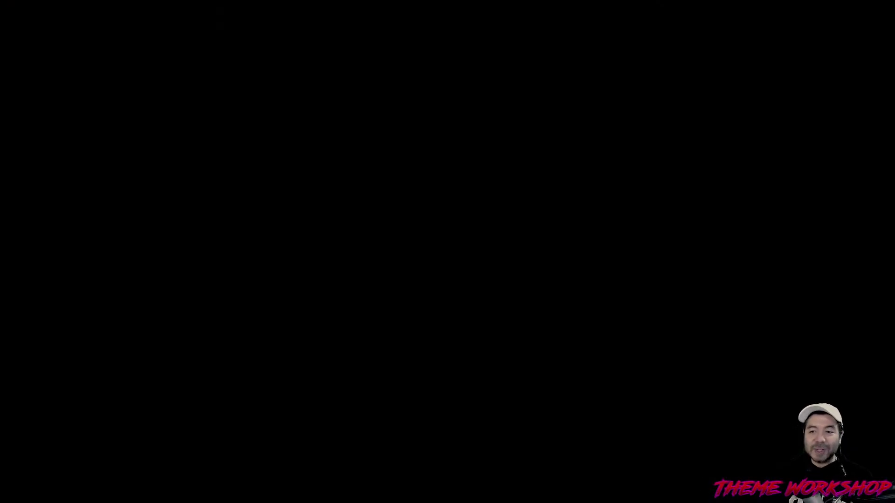
key("Return")
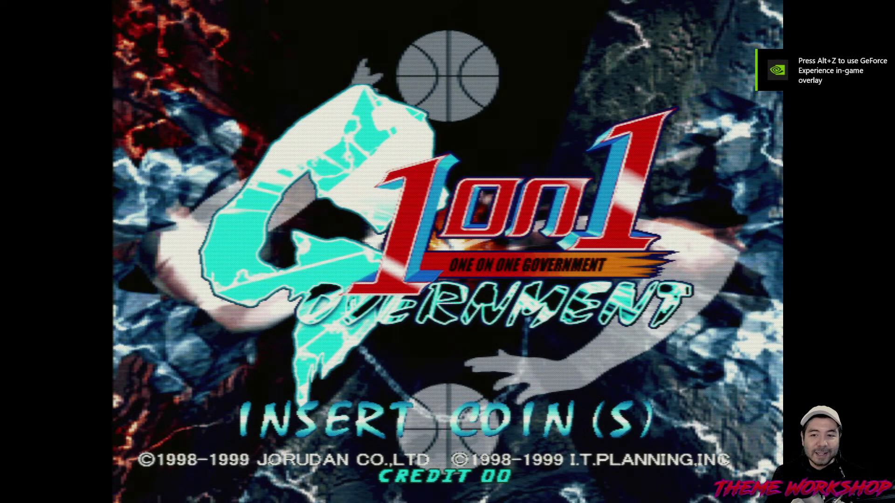
key("p")
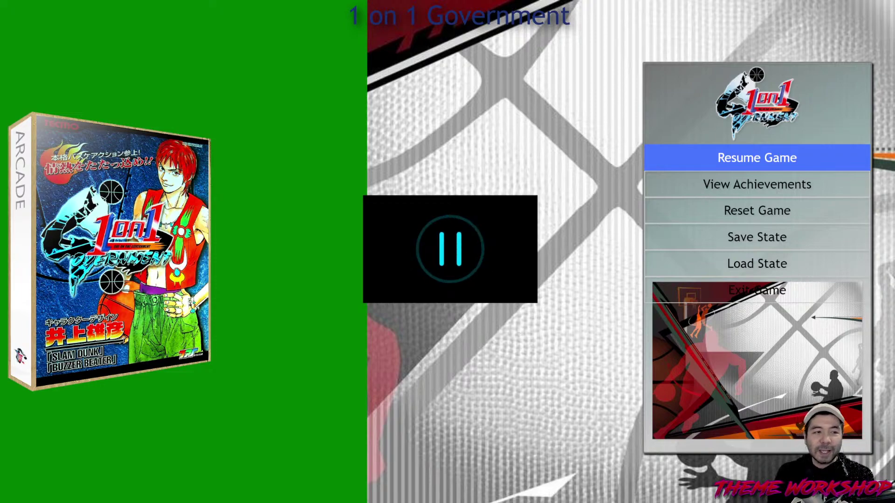
- Move through the pause menu entries down to Exit Game and quit back to LaunchBox
key("Down")
key("Down")
key("Down")
key("Down")
key("Down")
key("Up")
key("Down")
key("Up")
key("Down")
key("Up")
key("Down")
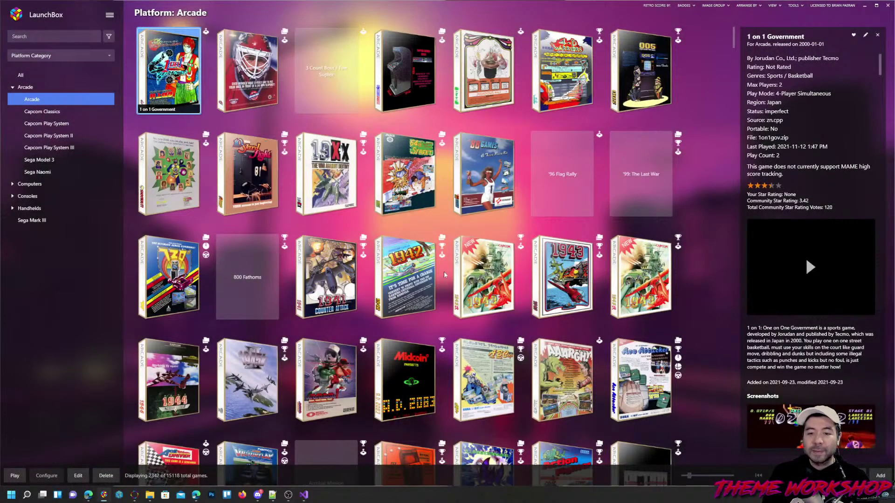
- Switch to Visual Studio and close it to bring up the Community Theme Creator
left_click(306, 495)
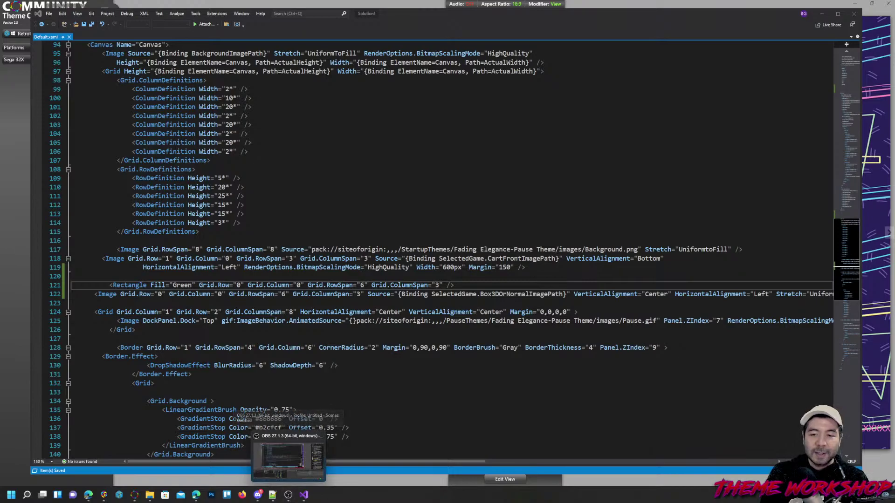
left_click(854, 14)
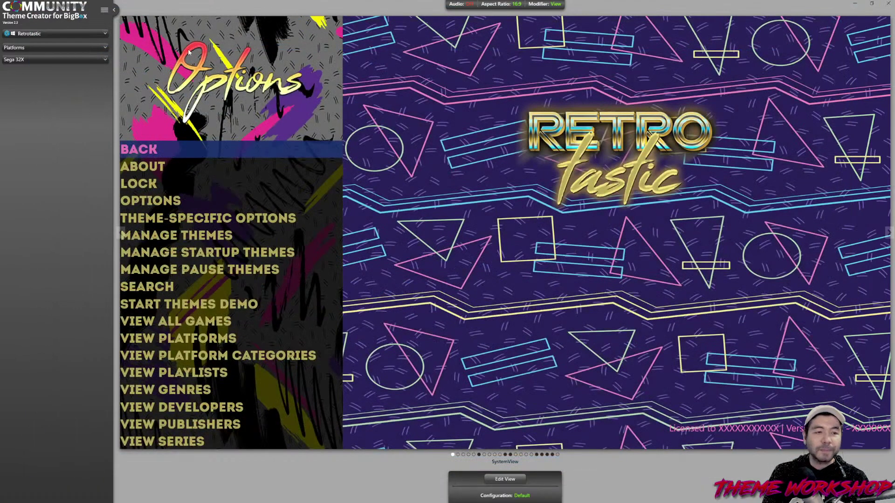
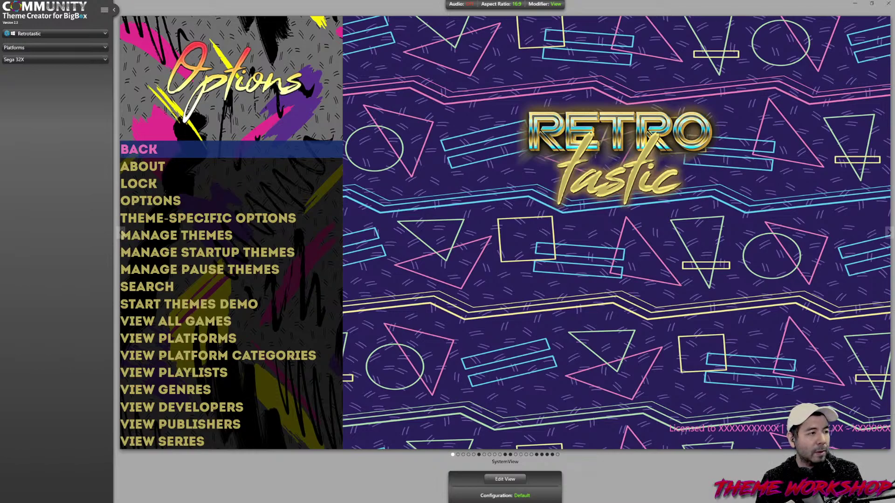
- Switch to the browser, maximize its window and examine the CoinOP theme's Dungeons & Dragons and Donkey Kong screenshots on the LaunchBox forums
key("alt+Tab")
left_click_drag(280, 133, 420, 119)
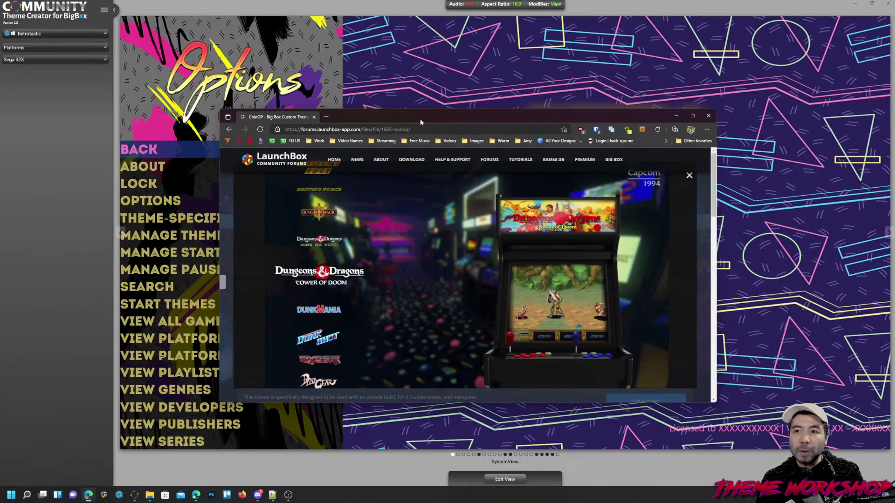
double_click(420, 118)
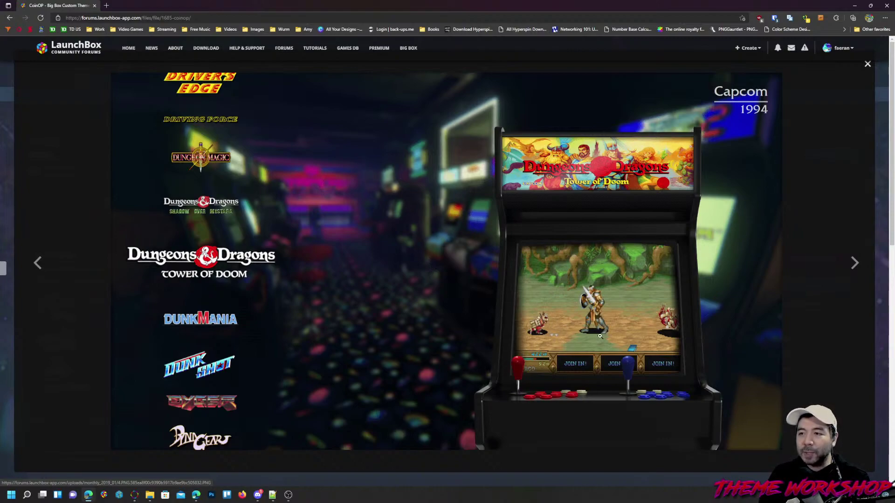
left_click(854, 263)
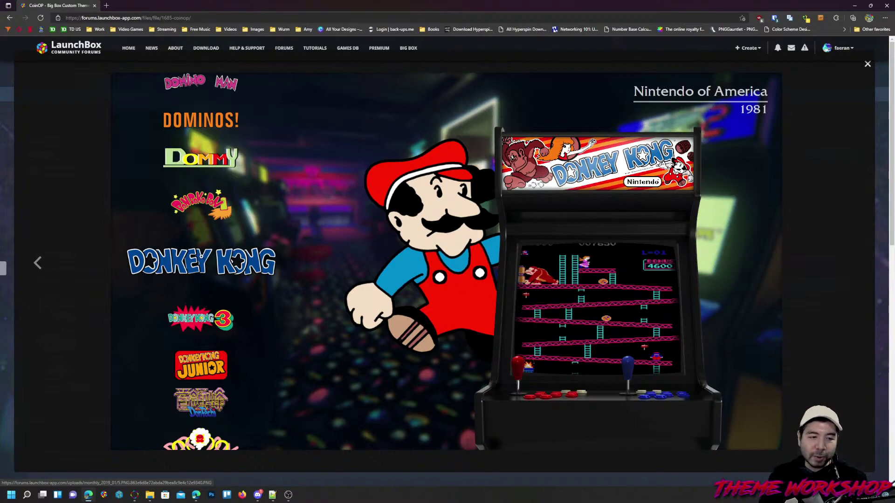
left_click(38, 264)
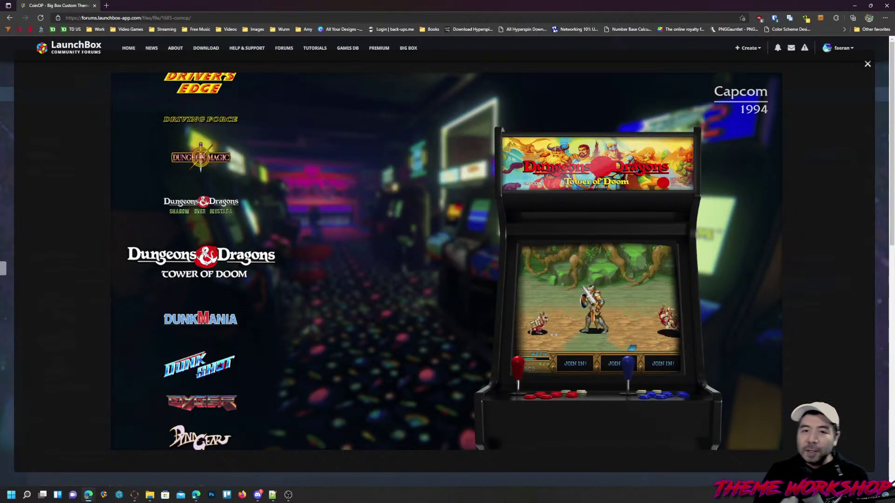
left_click(8, 195)
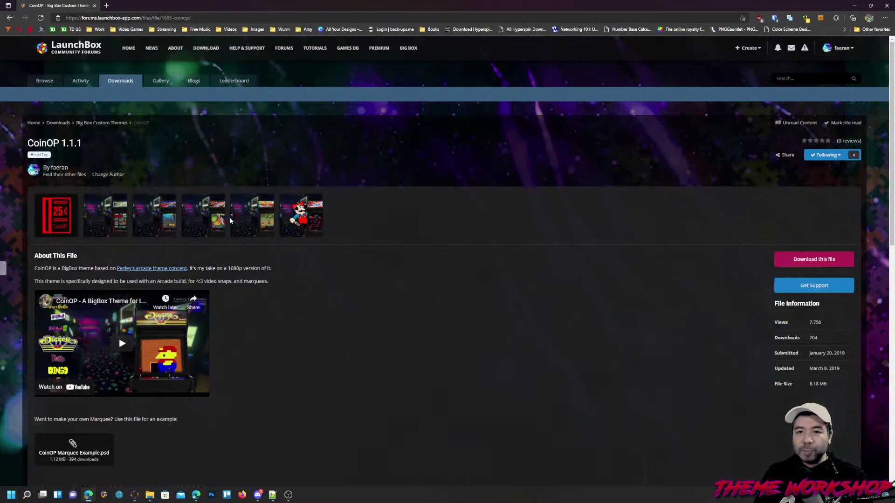
left_click(214, 218)
key("Right")
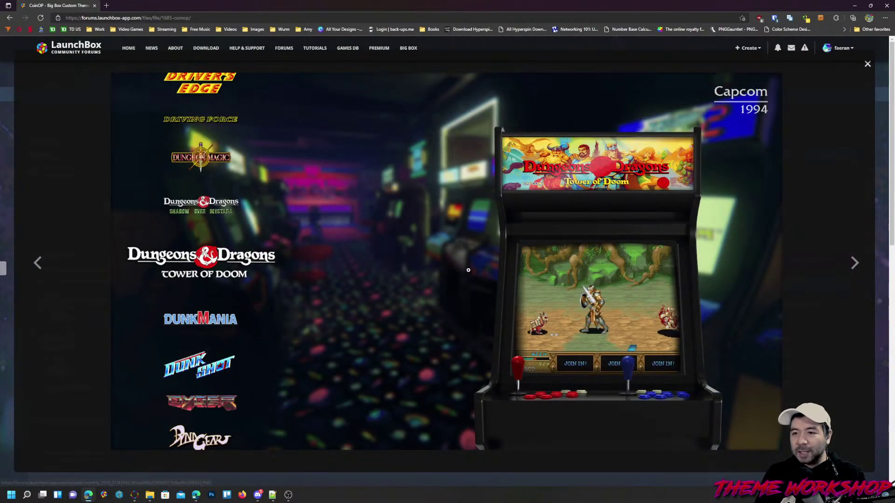
- Return to the Community Theme Creator and create a new theme named CoinOP
left_click(853, 5)
left_click(105, 10)
left_click(125, 15)
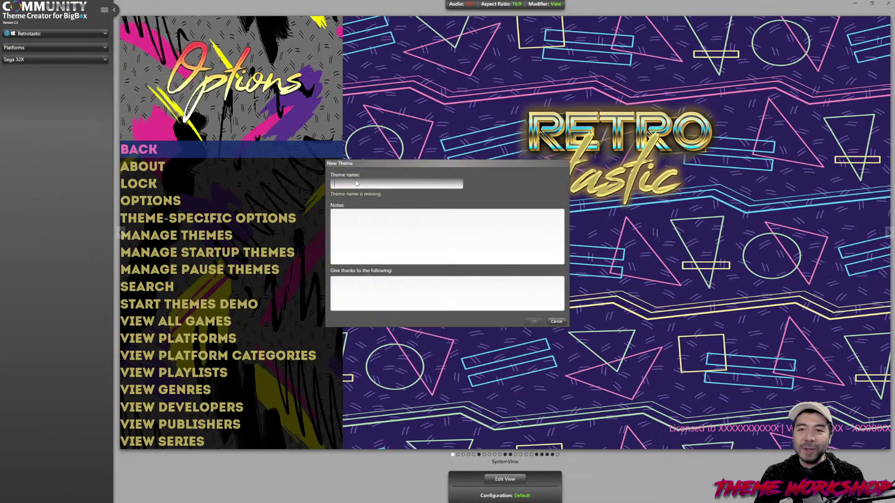
type("CoinOP")
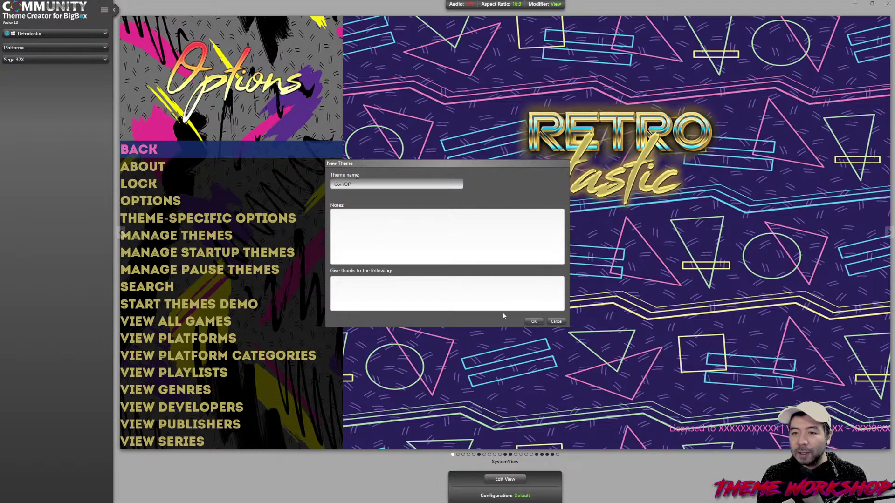
left_click(534, 322)
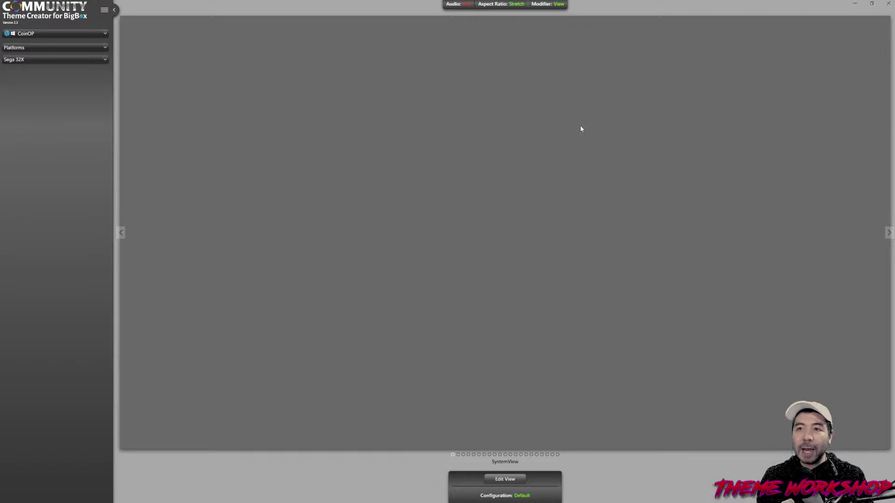
- Review the theme selector and the category choices, keeping CoinOP and Platforms selected
left_click(99, 33)
left_click(38, 34)
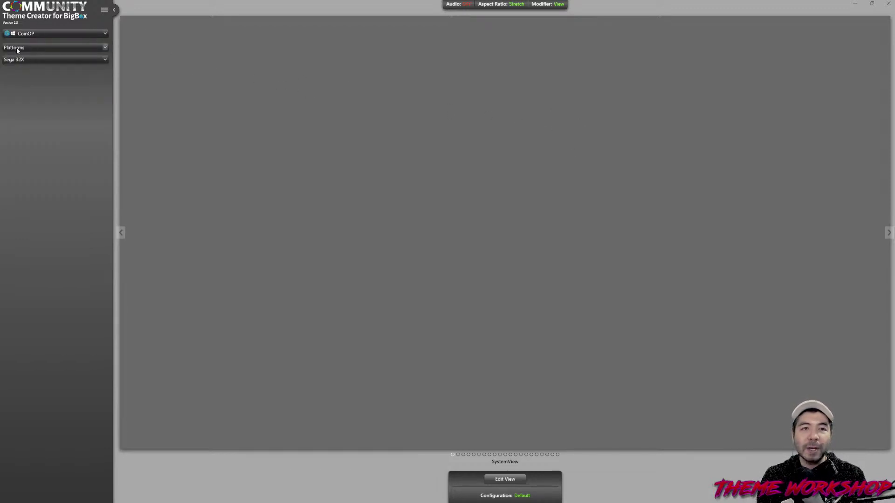
left_click(27, 46)
left_click(27, 46)
left_click(30, 66)
left_click(28, 66)
left_click(27, 48)
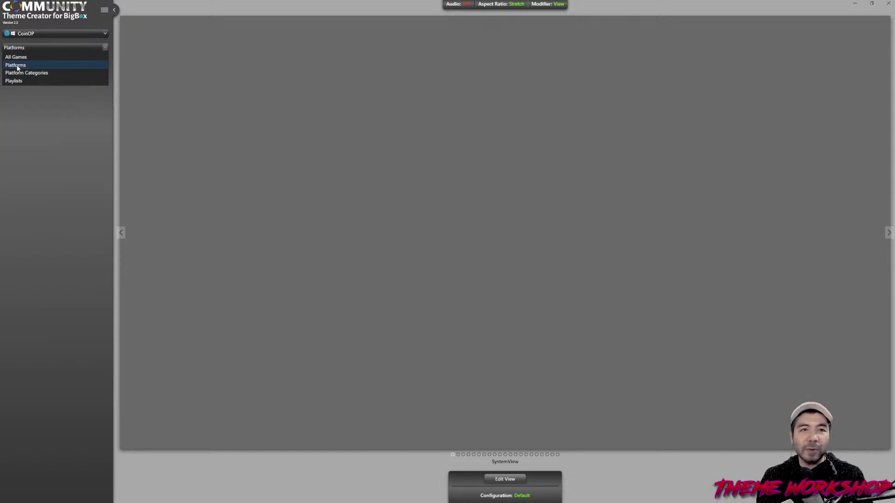
left_click(17, 67)
- Look through the list of available platforms and close it with Sega 32X still selected
left_click(70, 60)
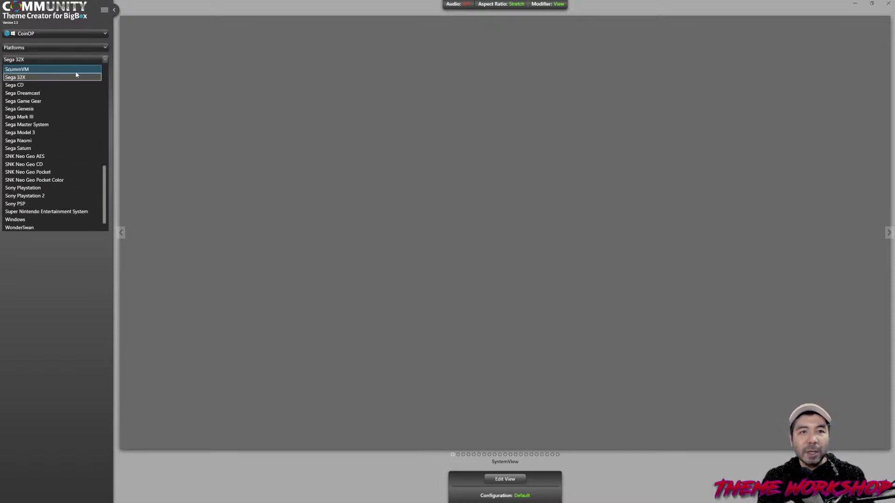
scroll(46, 109, "up", 10)
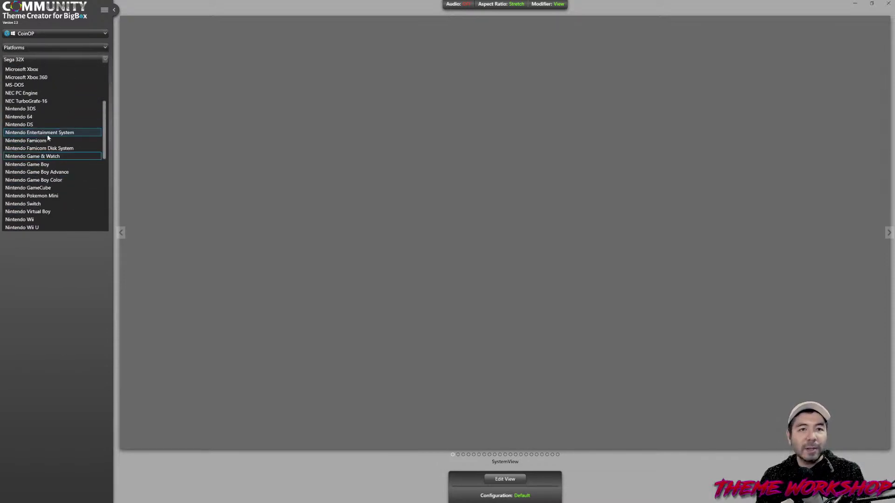
scroll(31, 130, "up", 4)
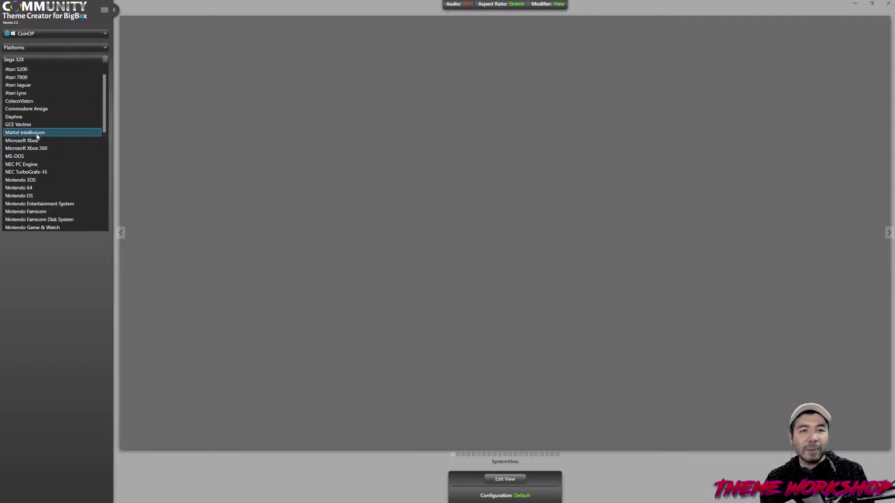
scroll(31, 135, "down", 5)
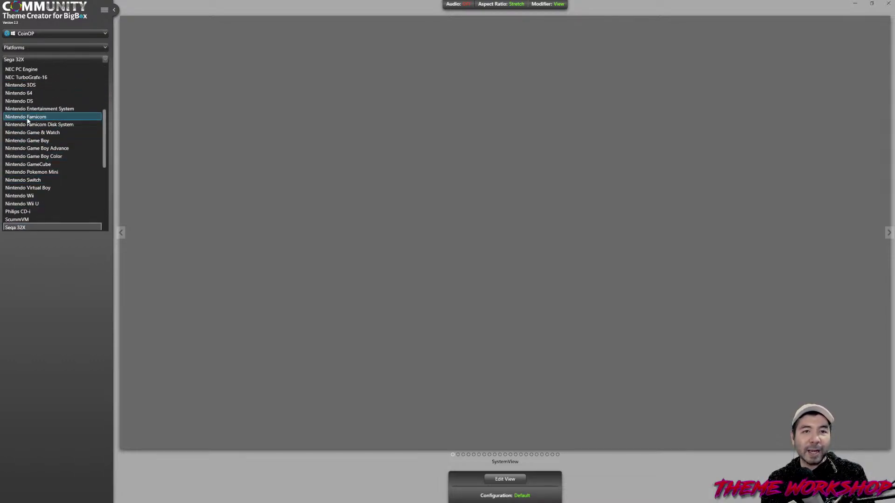
scroll(68, 198, "down", 3)
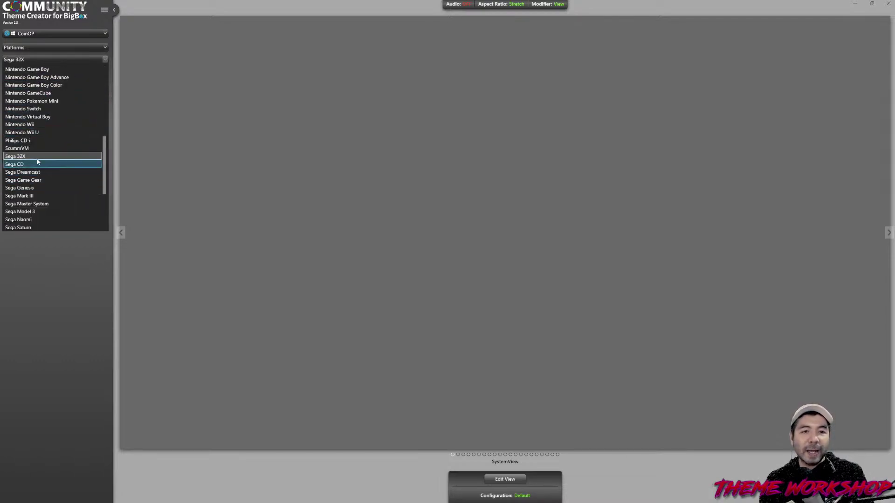
scroll(28, 158, "up", 4)
scroll(38, 158, "down", 4)
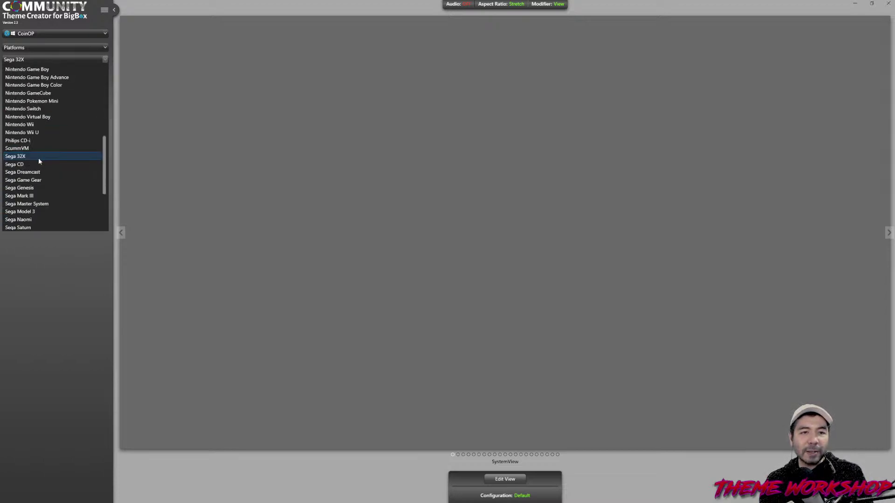
left_click(356, 366)
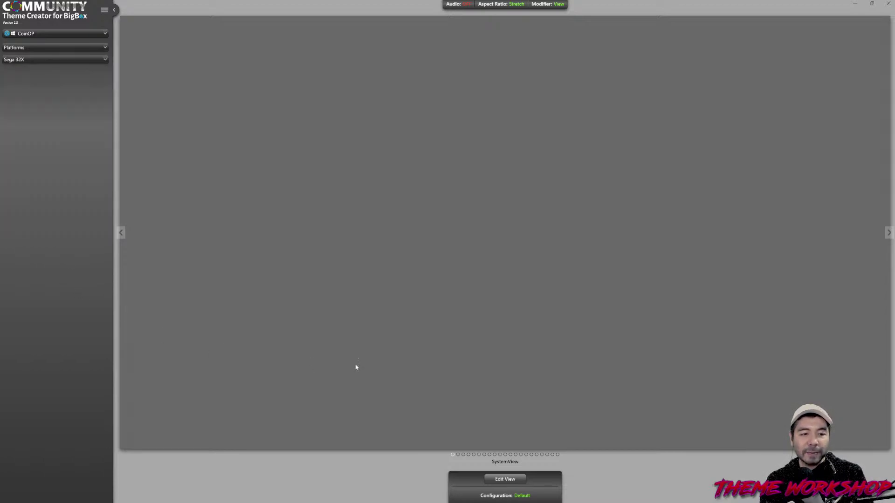
- Display the WheelGamesView and choose Arcade as the platform
left_click(507, 464)
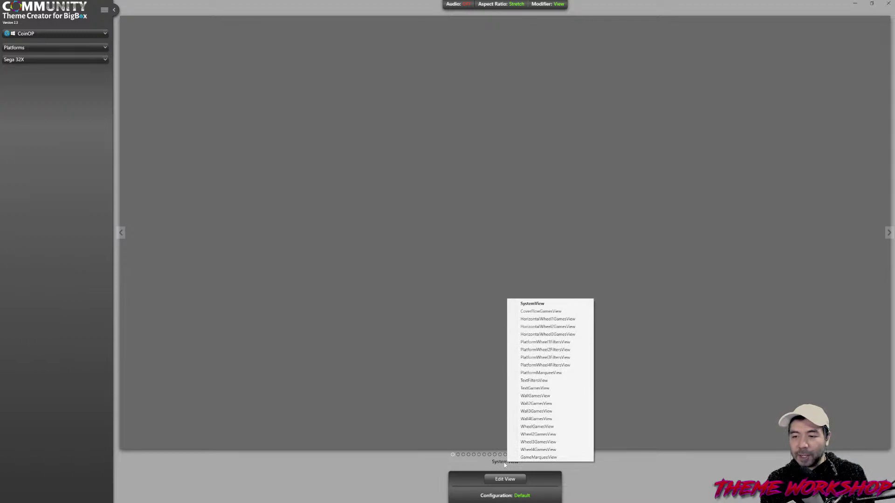
left_click(545, 427)
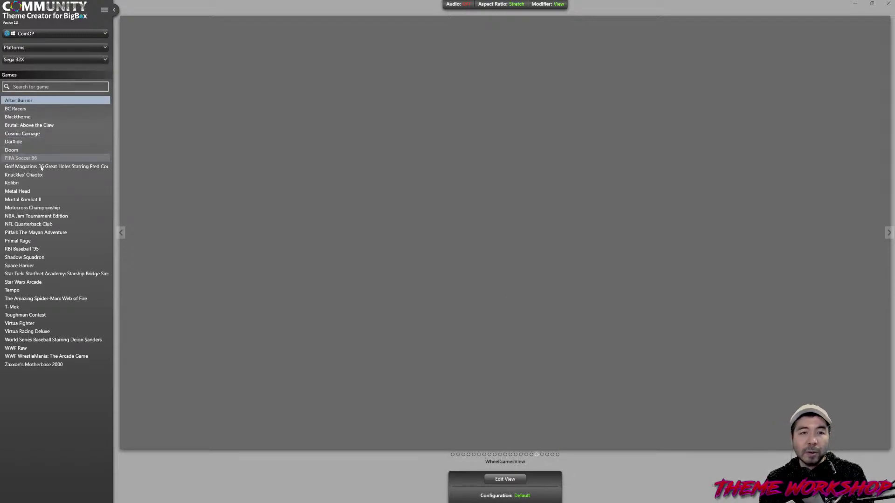
left_click(36, 60)
scroll(50, 130, "up", 10)
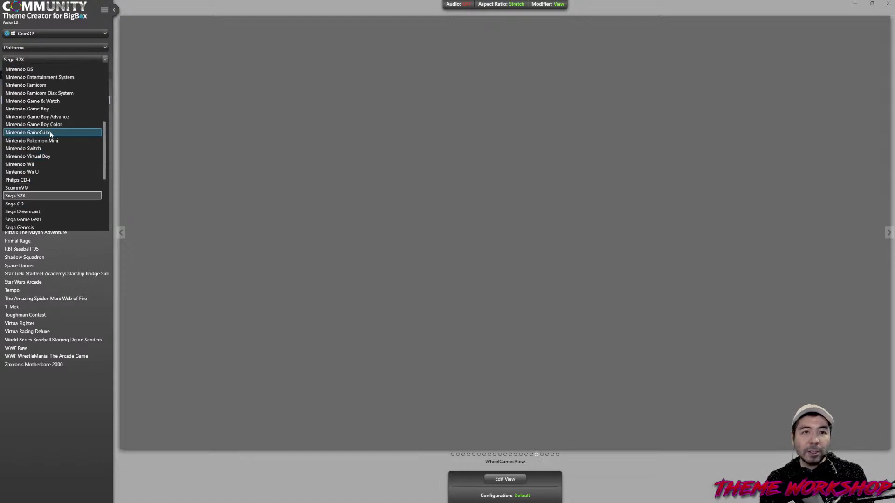
left_click(24, 80)
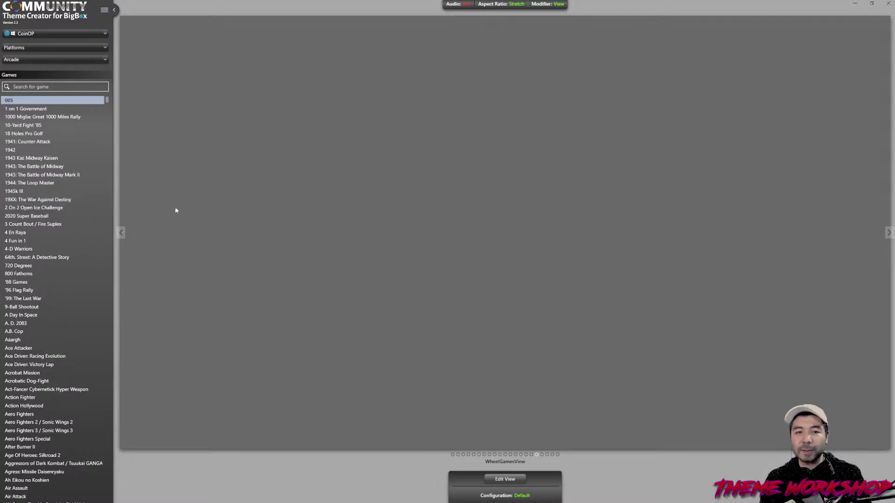
- Choose Altered Beast as the preview game, open WheelGamesView for editing and reposition its UI Elements window
scroll(52, 209, "down", 13)
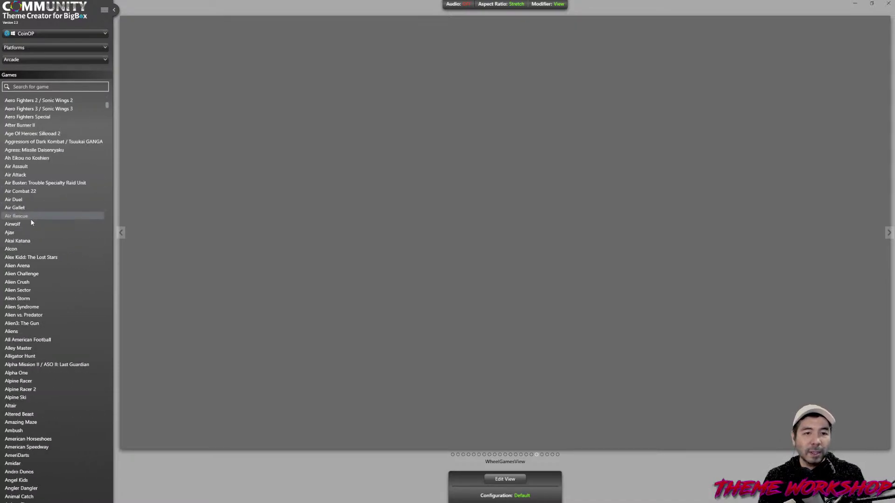
scroll(51, 284, "down", 5)
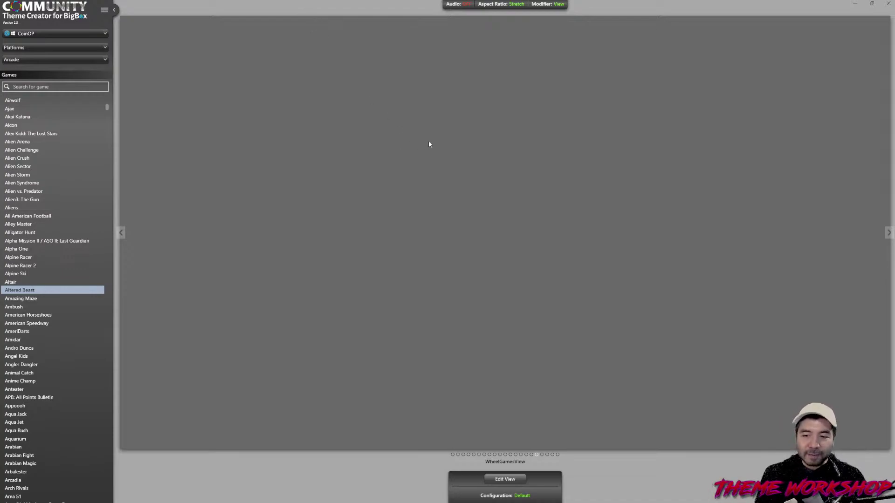
left_click(506, 479)
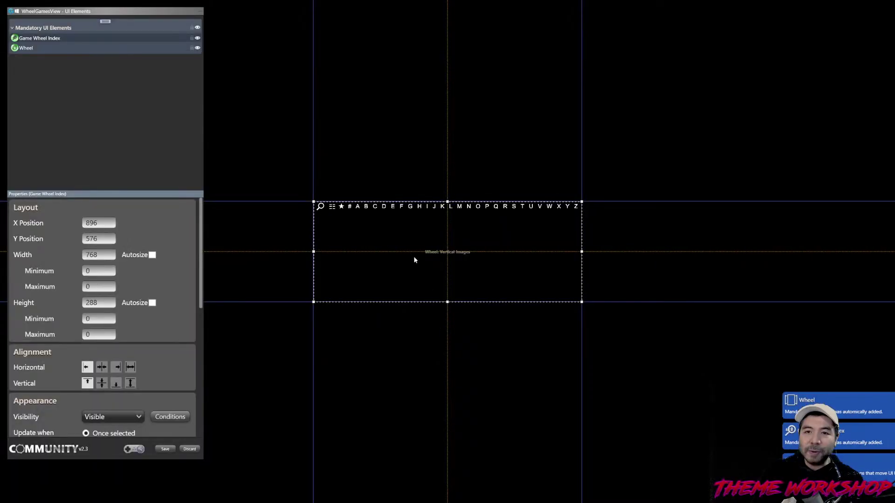
left_click_drag(101, 9, 87, 22)
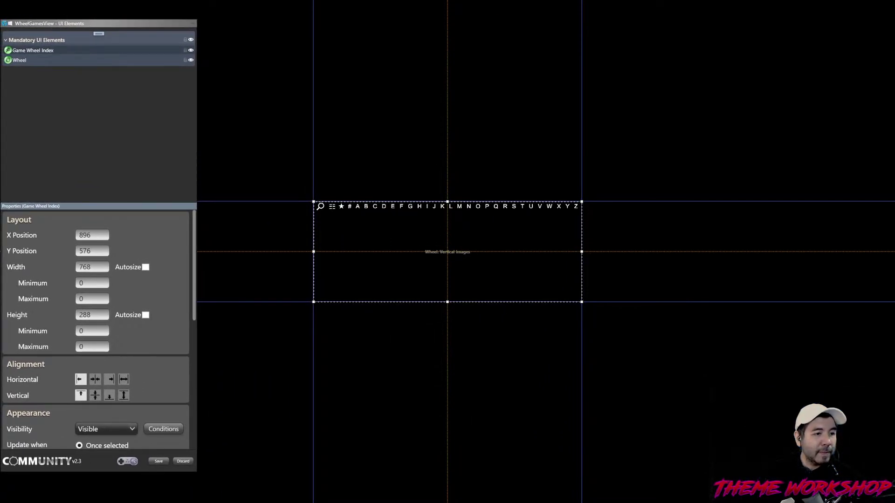
right_click(96, 36)
left_click(65, 138)
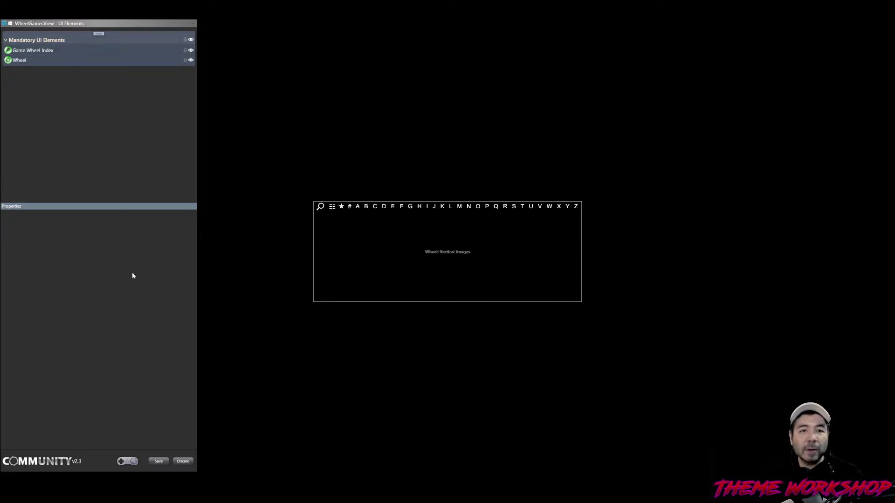
- Switch to the File Explorer window showing the LaunchBox Themes folder and move it clear of the UI Elements window
key("super")
key("super")
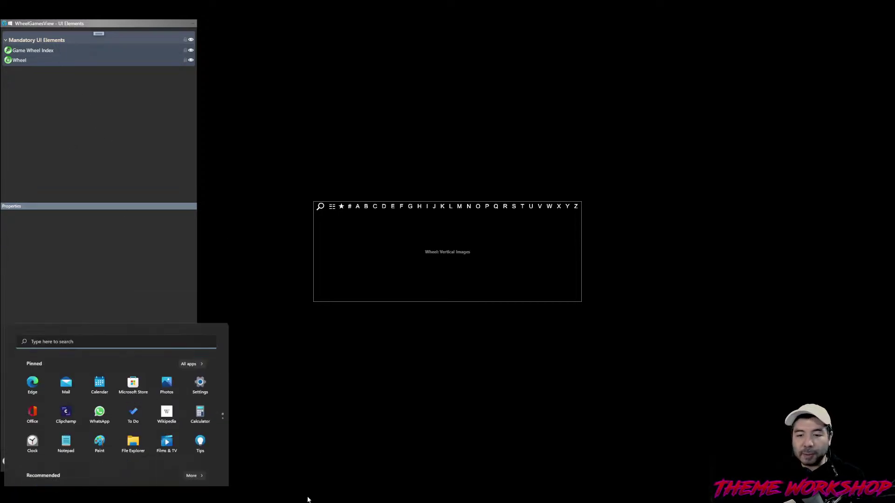
key("super")
mouse_move(149, 495)
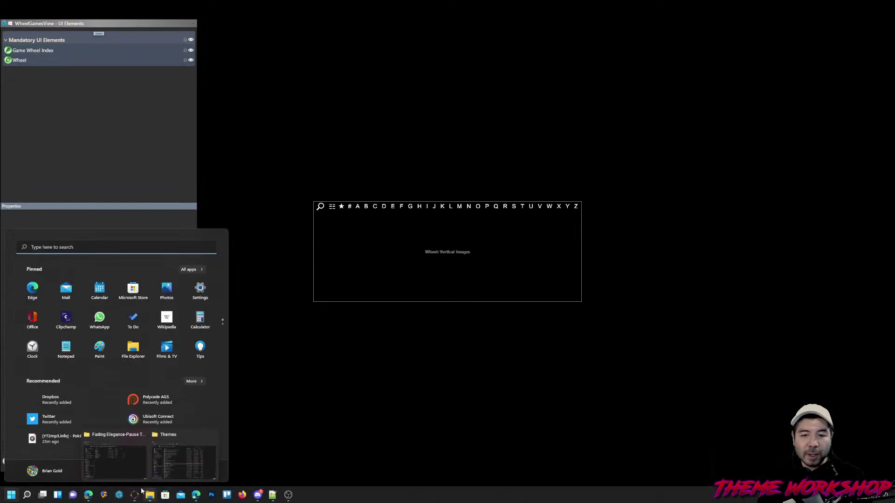
mouse_move(144, 461)
left_click(185, 455)
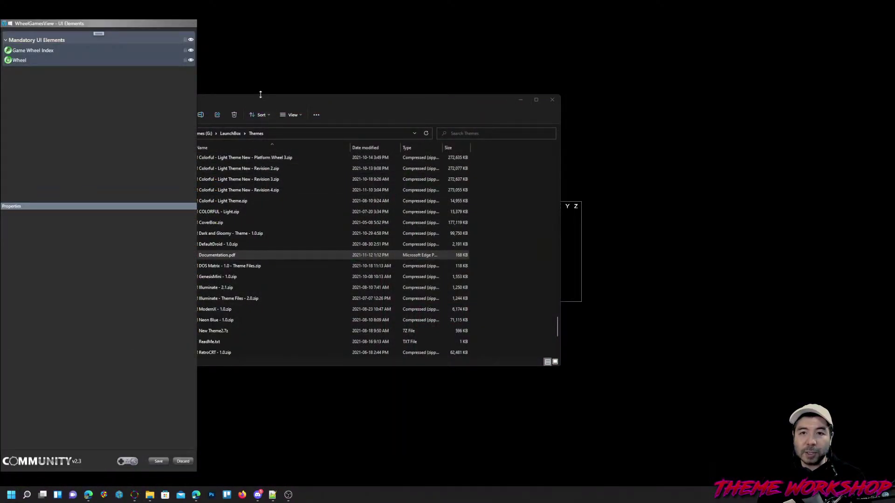
left_click_drag(395, 113, 401, 115)
- Find the CoinOP theme among the LaunchBox themes and open its Images folder
scroll(415, 241, "up", 15)
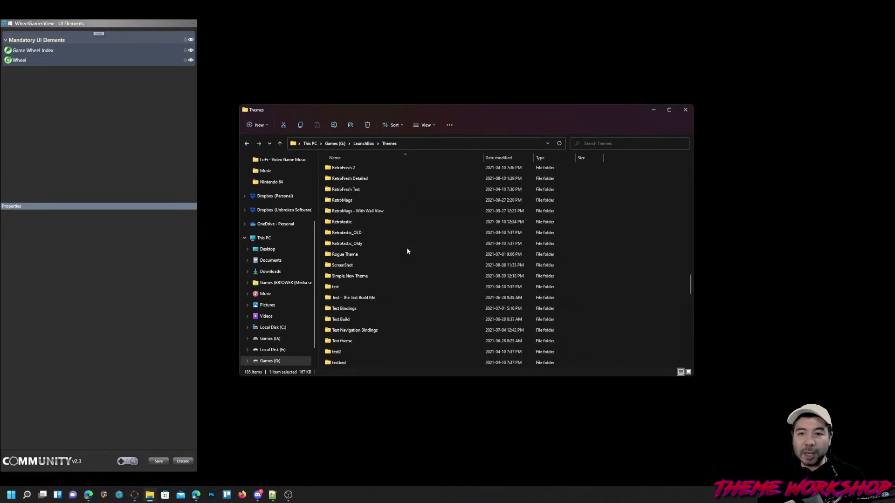
scroll(360, 226, "up", 20)
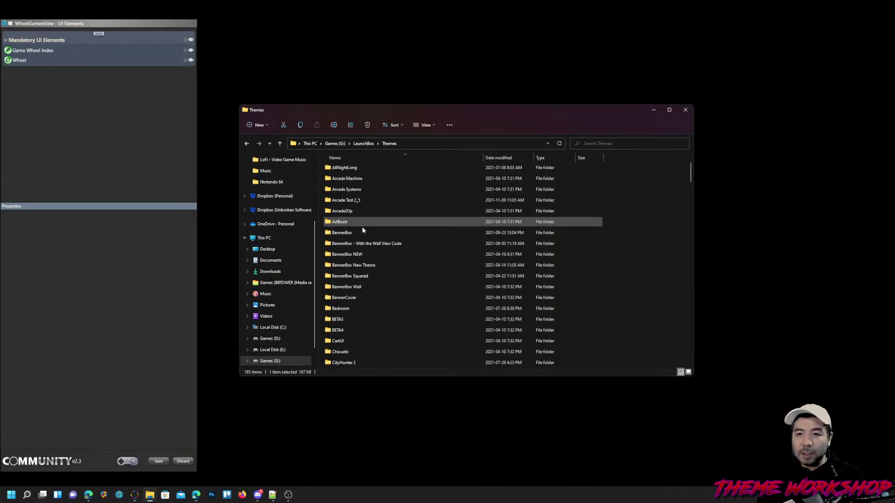
scroll(366, 235, "down", 4)
left_click(338, 289)
double_click(338, 288)
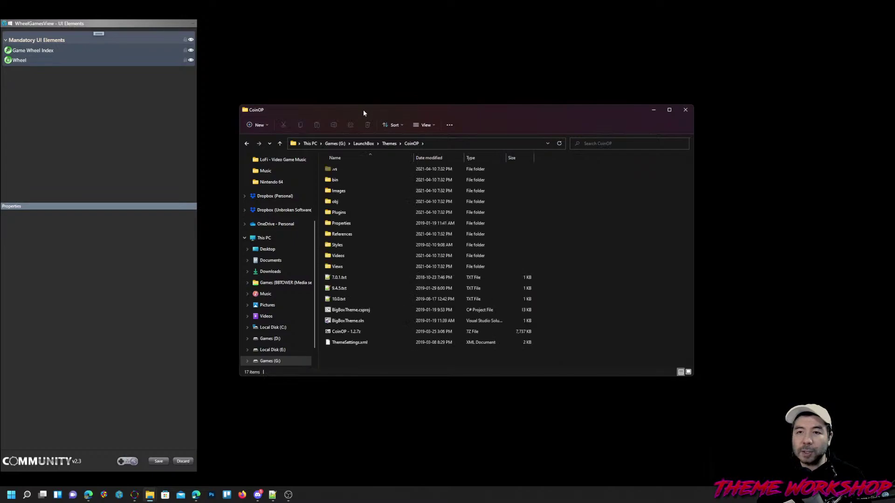
left_click_drag(362, 109, 400, 92)
double_click(377, 172)
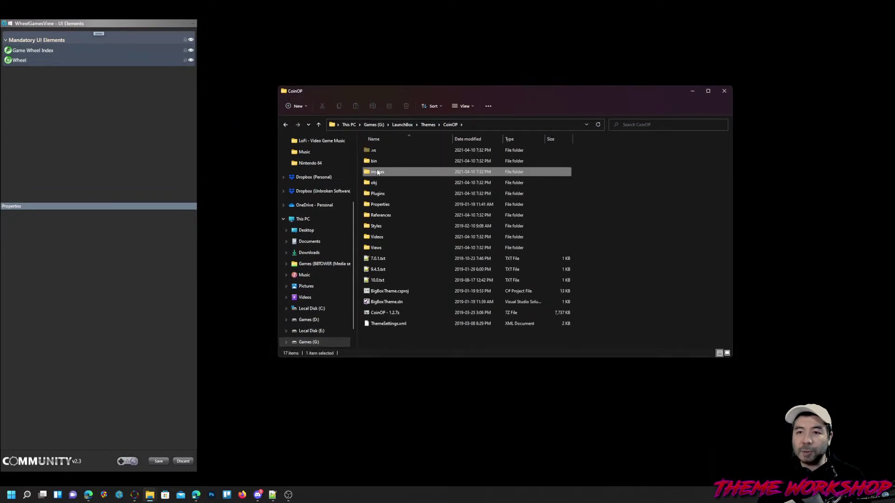
- Examine the CoinOP theme's arcade machine images and its GameGraphics folder, then return to Images
left_click_drag(586, 210, 459, 189)
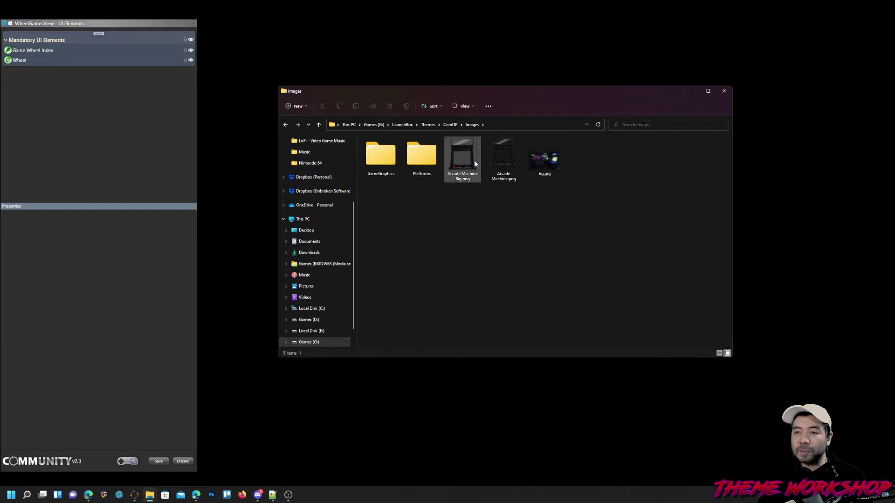
left_click(496, 162)
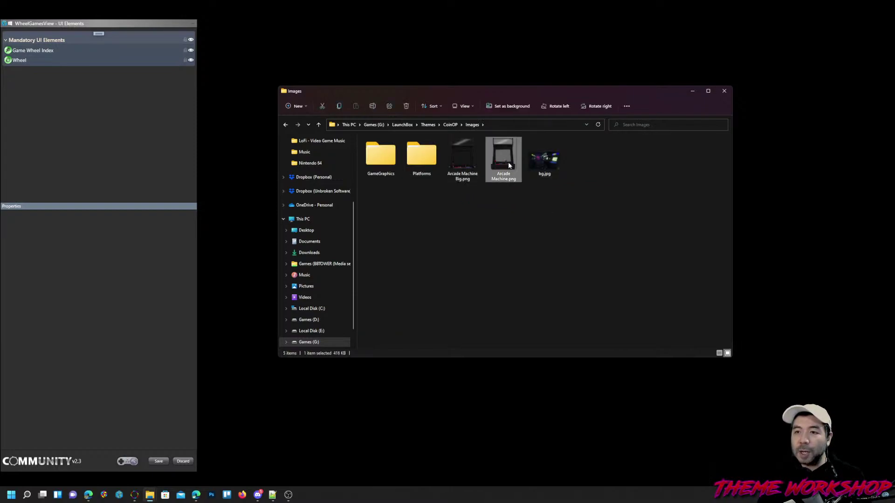
left_click(505, 167)
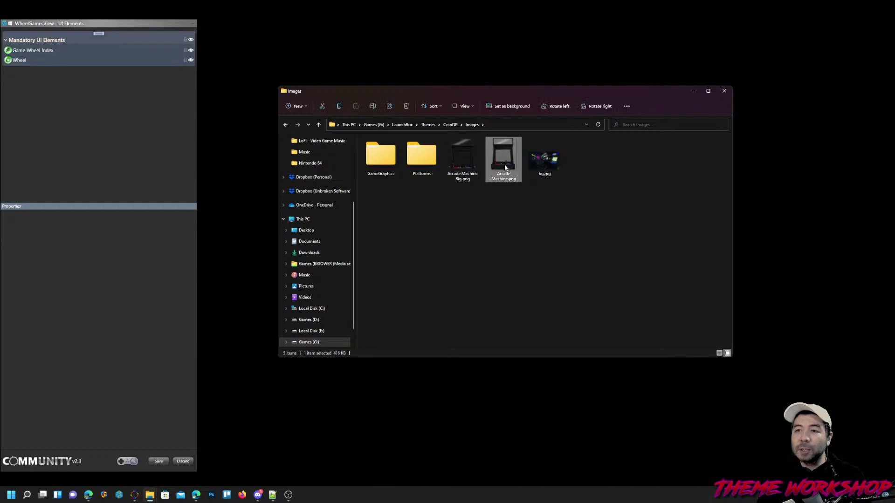
left_click(521, 208)
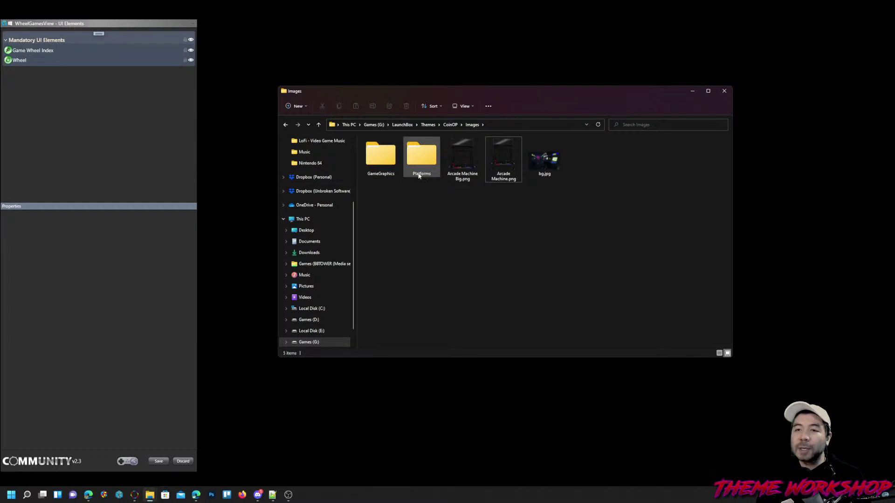
double_click(380, 156)
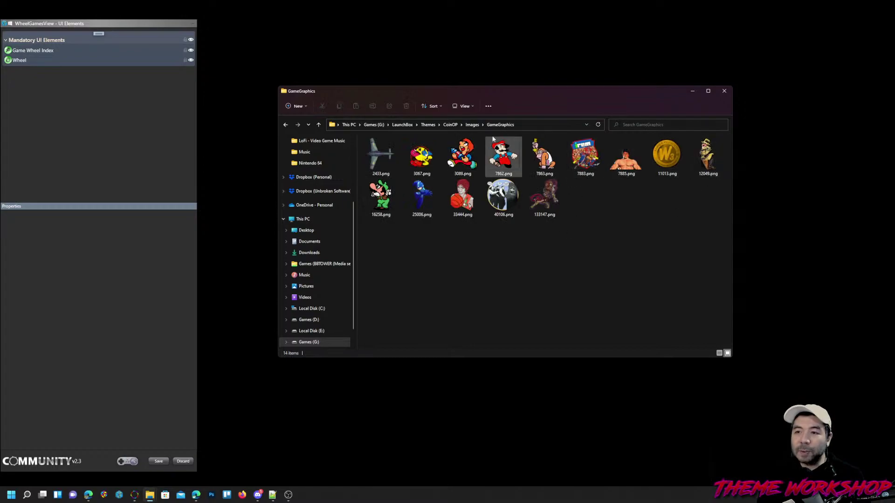
left_click(472, 124)
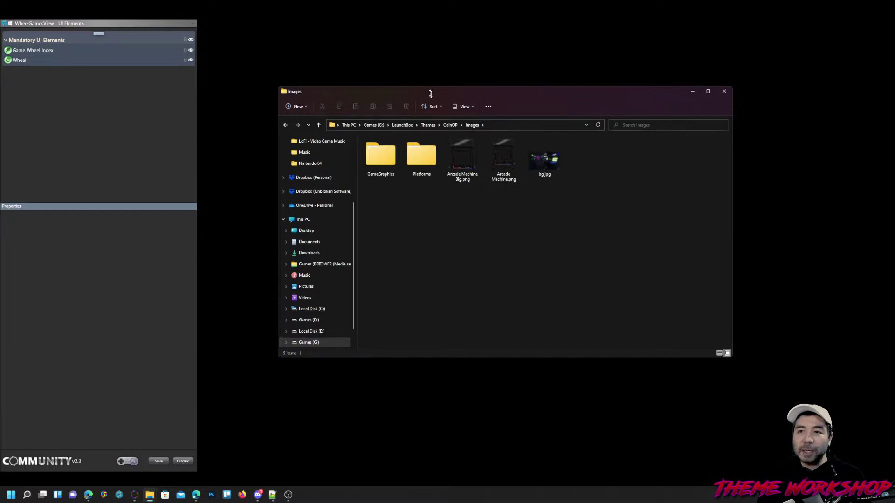
- Copy Arcade Machine.png and bg.jpg from the CoinOP Images folder
left_click_drag(426, 91, 426, 103)
left_click_drag(593, 236, 503, 168)
key("ctrl+c")
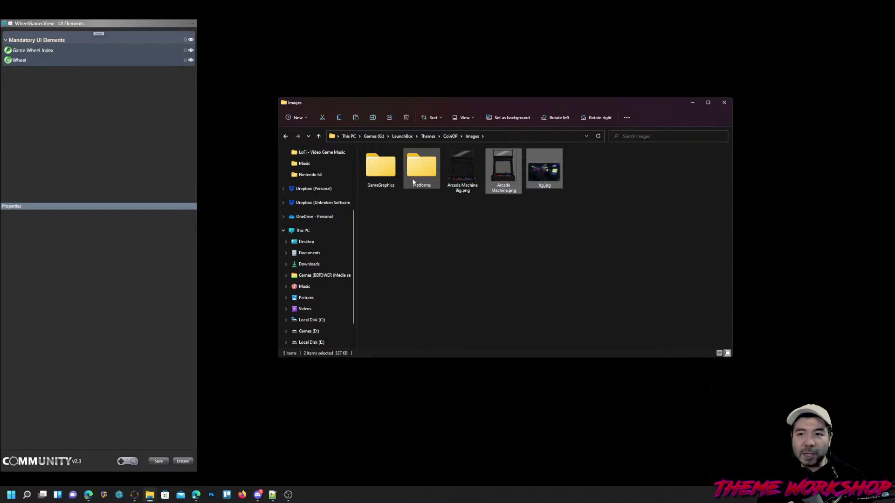
- Look through the Platforms Banner images, then return to Images and reselect Arcade Machine.png and bg.jpg
left_click(422, 181)
double_click(421, 181)
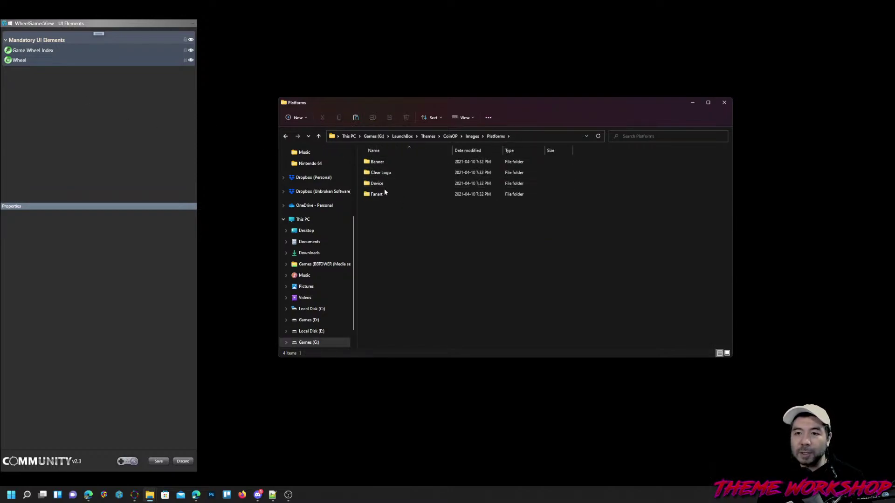
double_click(381, 161)
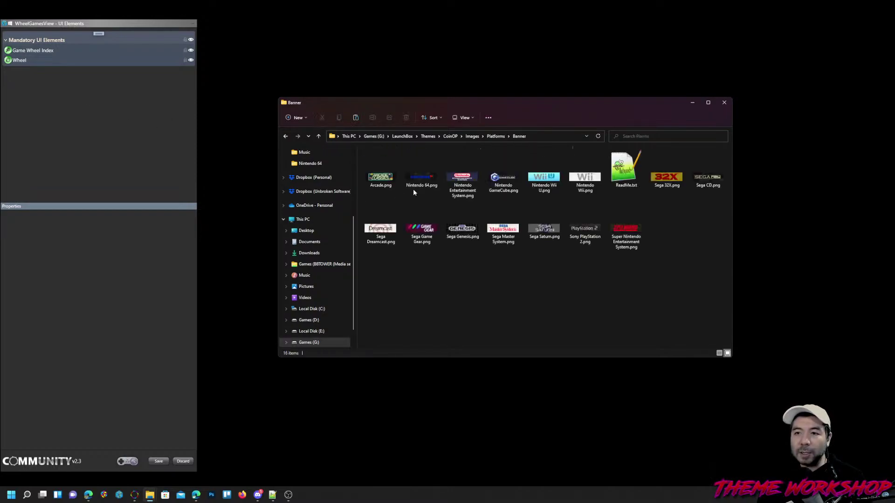
left_click(472, 137)
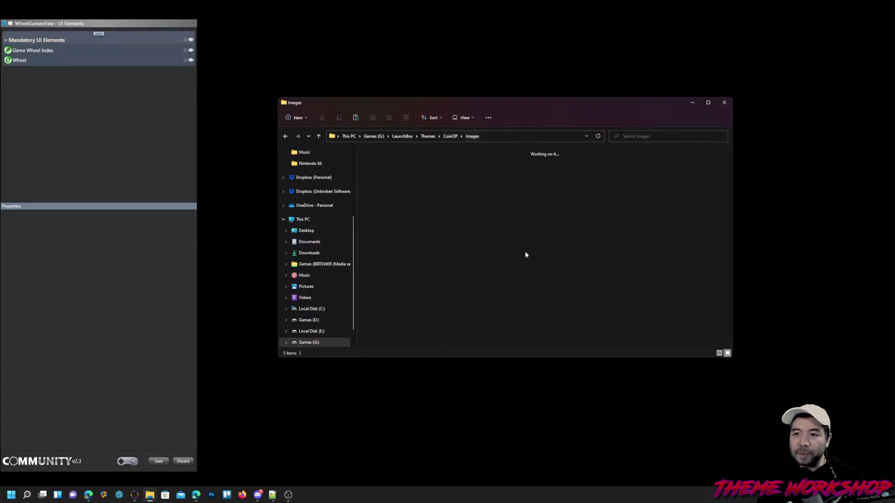
left_click_drag(585, 219, 494, 154)
- Switch back to the Community Theme Creator, add an Image element to the view and rename it Background Image
left_click(95, 113)
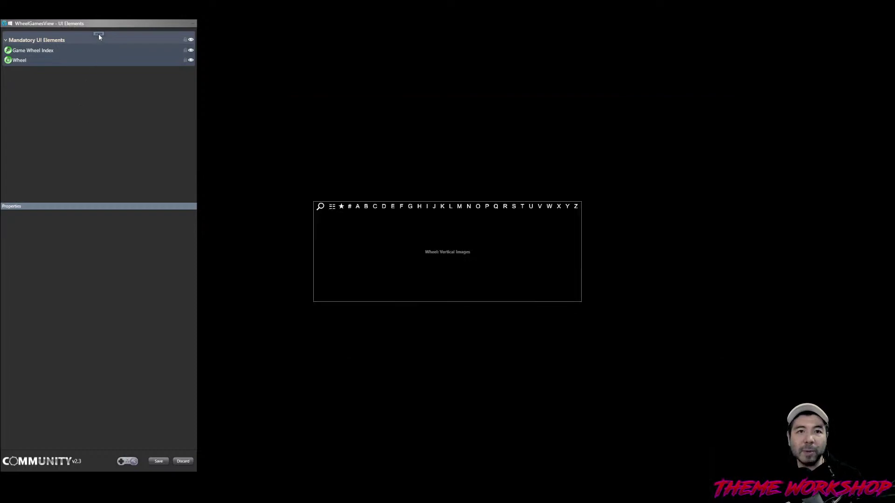
left_click(99, 33)
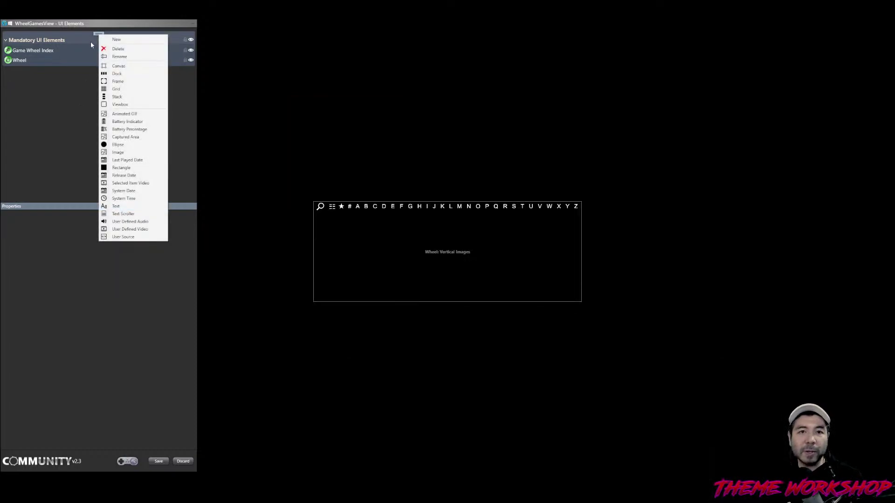
left_click(116, 152)
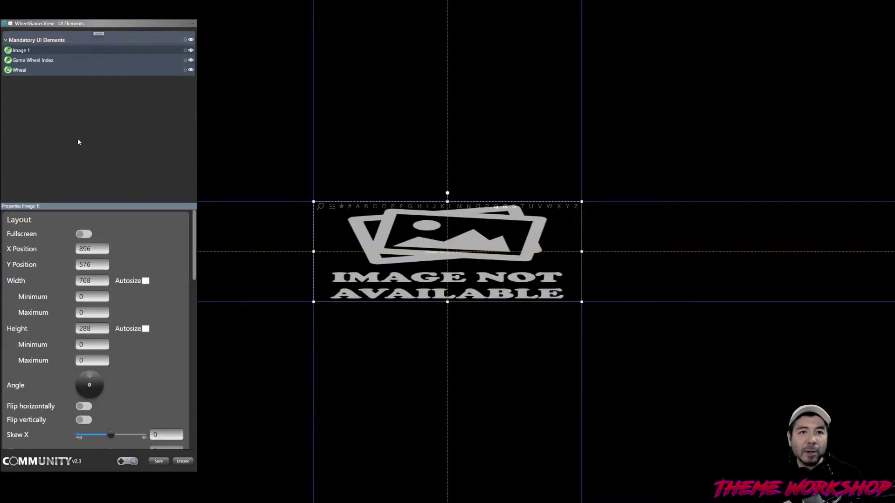
double_click(31, 50)
type("Background Image")
key("Return")
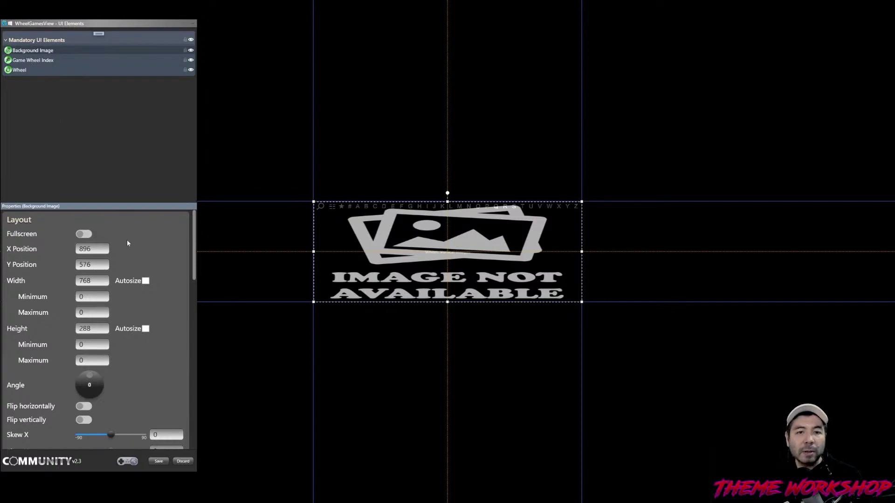
- Open the project's media folder from the Background Image element's media settings
left_click_drag(194, 247, 196, 340)
scroll(98, 326, "down", 2)
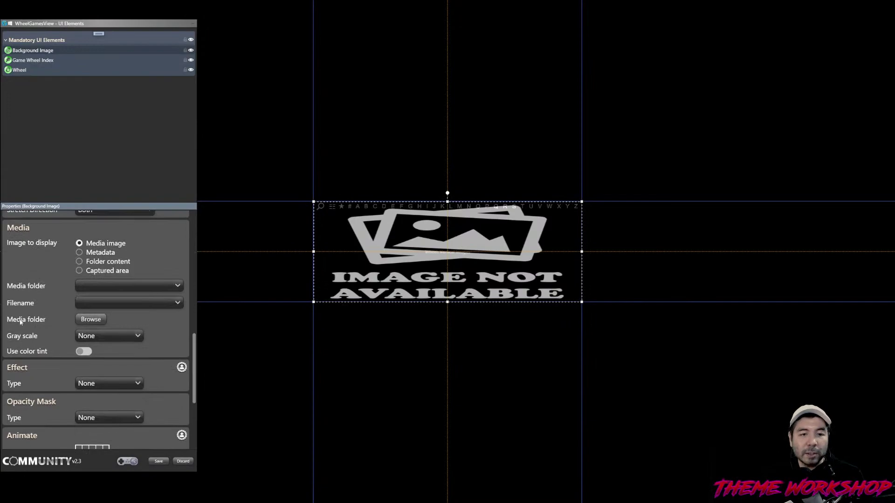
left_click(96, 322)
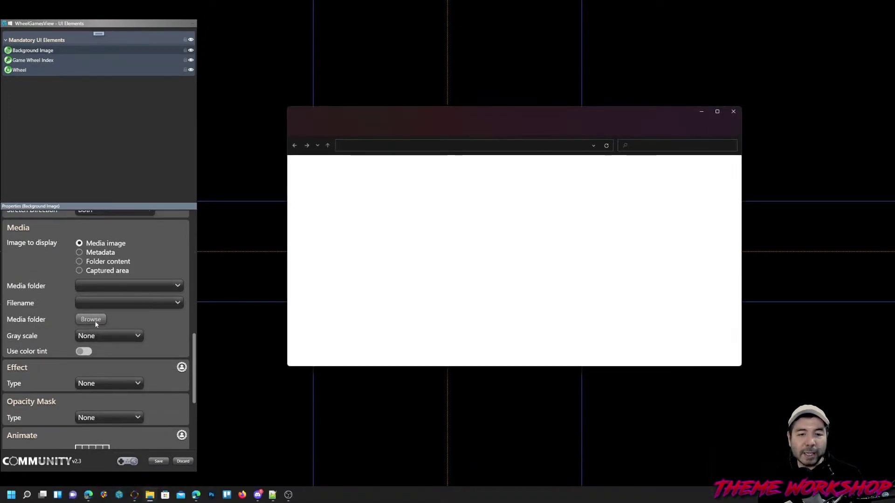
left_click_drag(457, 118, 433, 131)
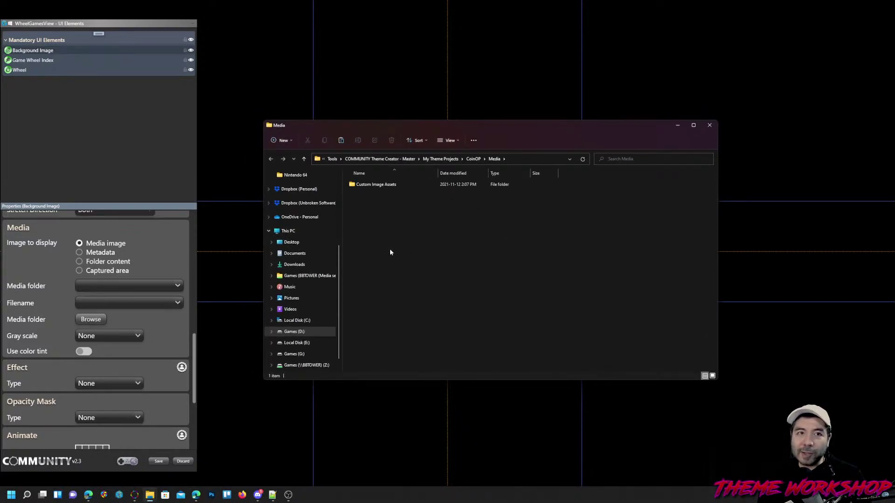
- Create a folder named Theme inside the CoinOP project's Media folder and open it
left_click(286, 140)
left_click(288, 157)
type("1heme")
key("Return")
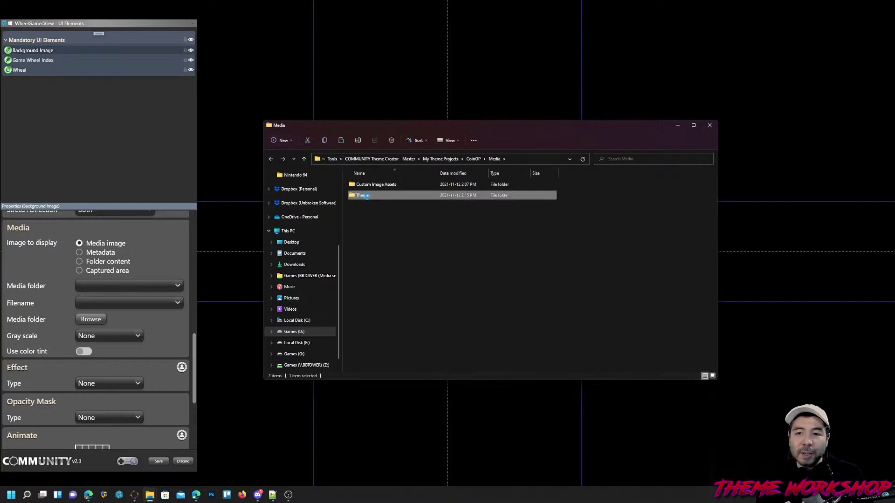
double_click(363, 195)
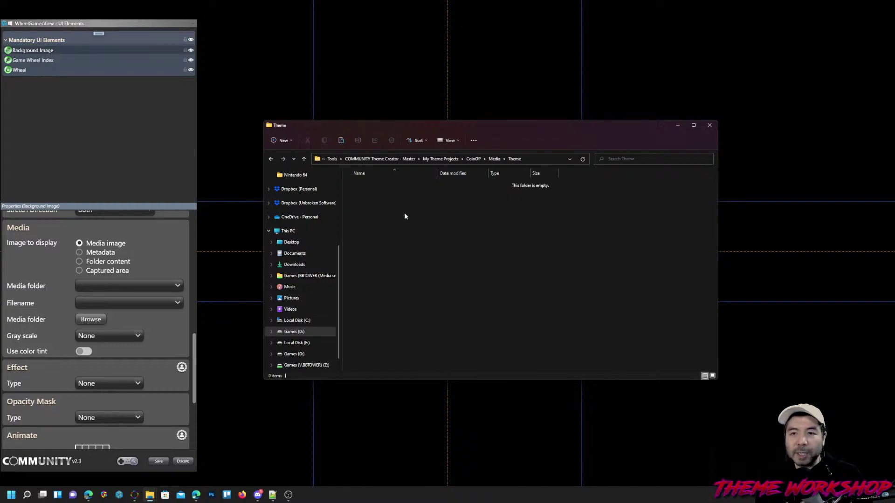
- Paste Arcade Machine.png and bg.jpg into the Theme folder, check both files, and return to the WheelGamesView editor
key("ctrl+v")
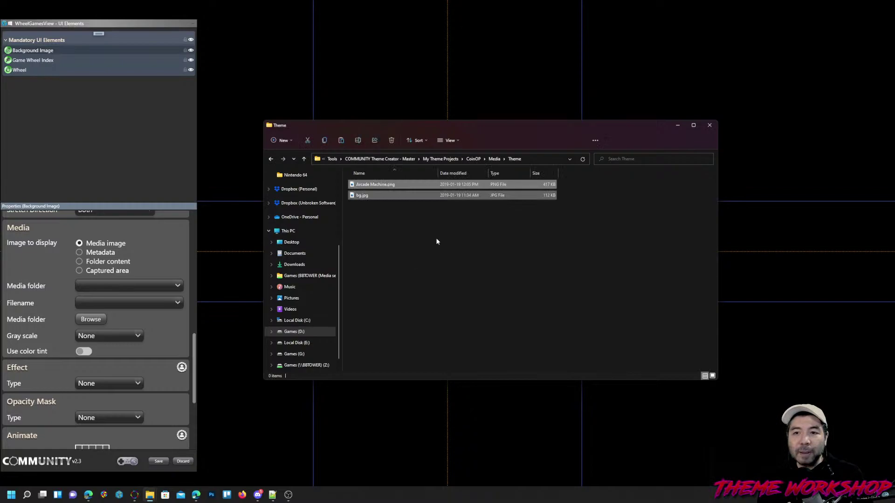
left_click(437, 241)
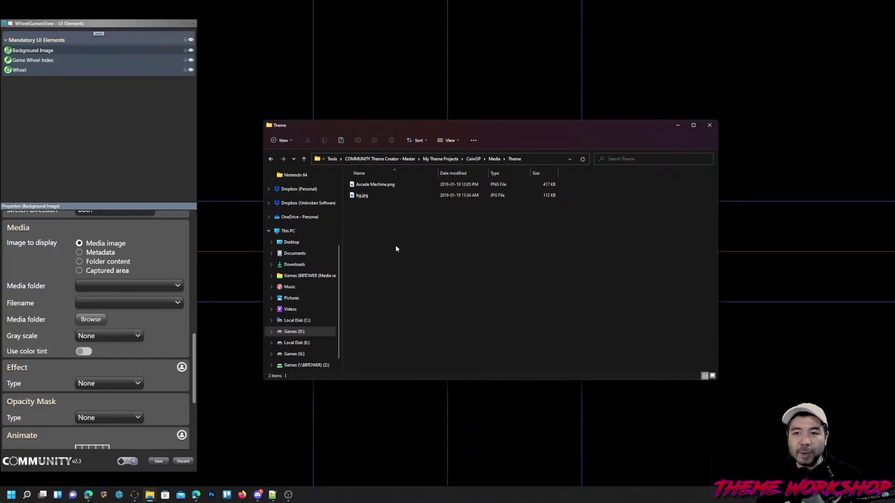
left_click(359, 196)
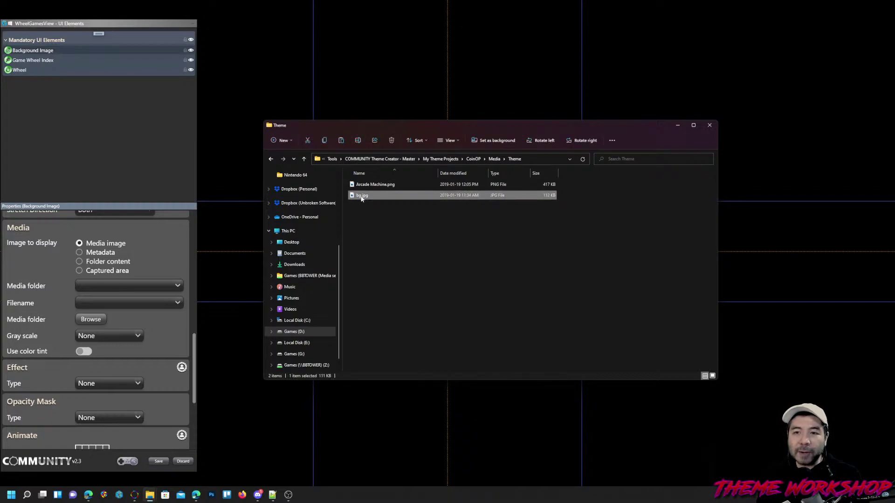
left_click(384, 186)
left_click(423, 271)
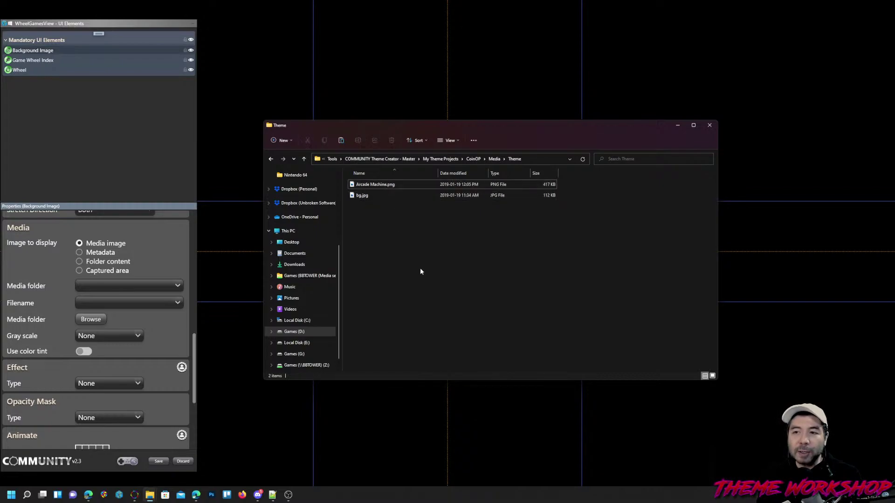
left_click(318, 89)
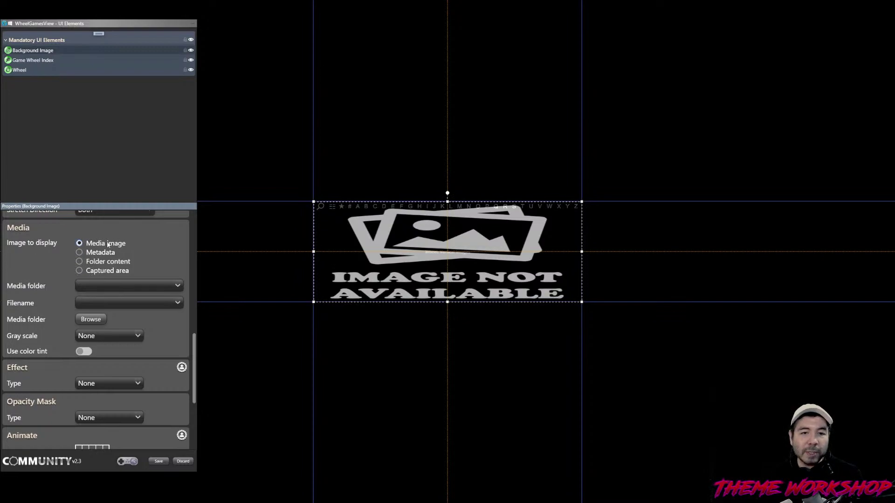
- Set the Background Image's media folder to Theme and its filename to bg.jpg
left_click(125, 285)
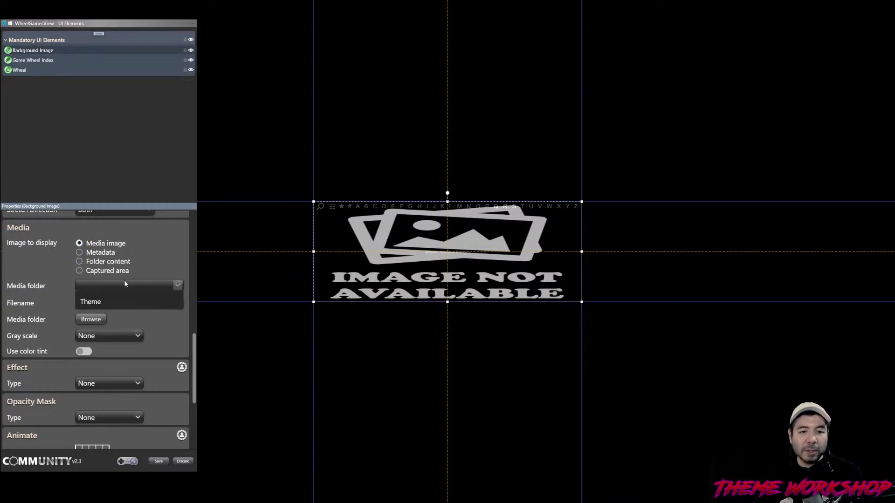
left_click(93, 301)
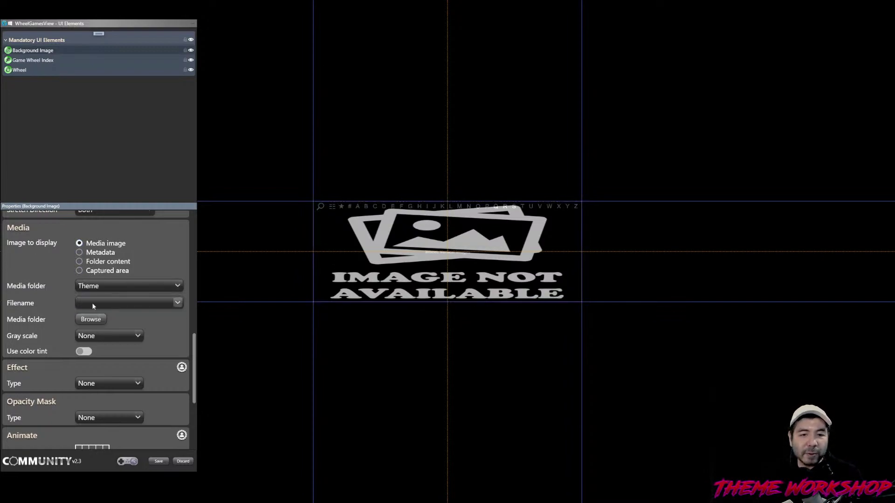
left_click(94, 303)
left_click(98, 342)
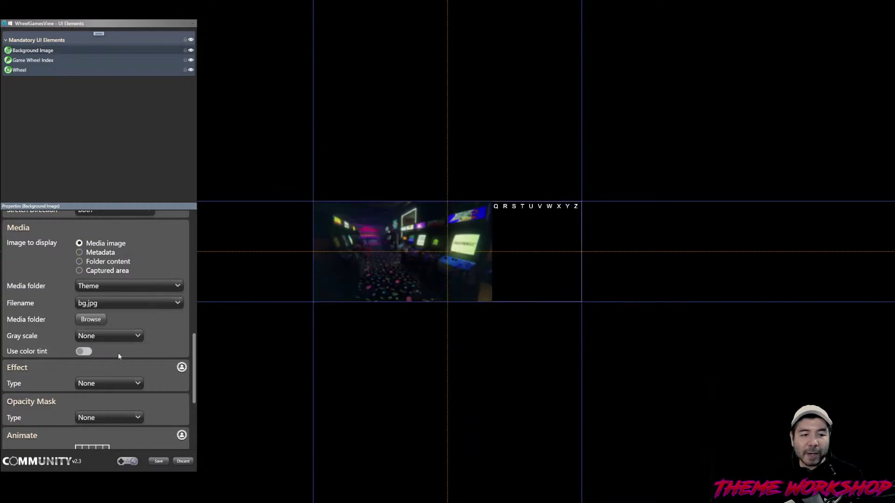
- Make the Background Image fullscreen and set its stretch mode to Fill
left_click(404, 251)
left_click_drag(196, 360, 206, 205)
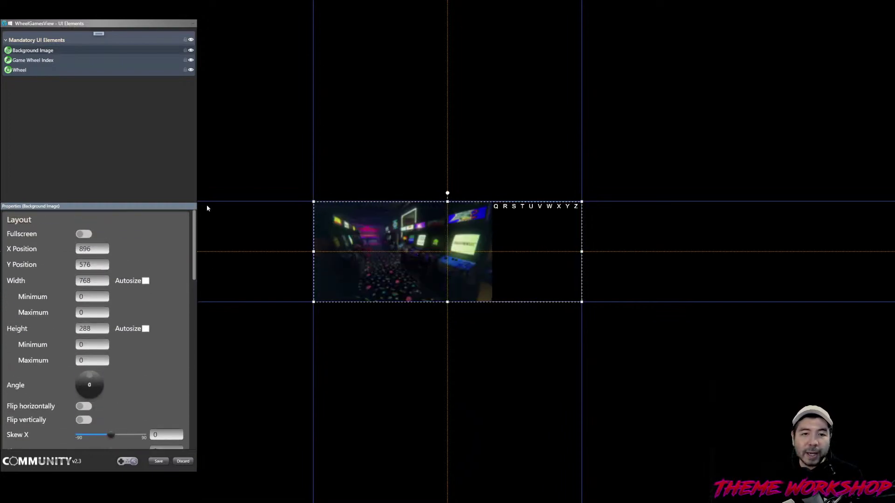
left_click(85, 235)
left_click_drag(195, 245, 203, 303)
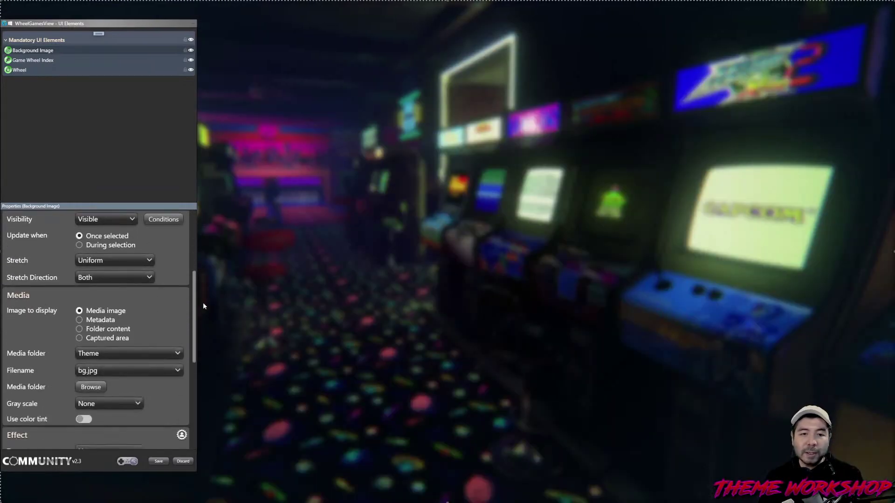
left_click(96, 262)
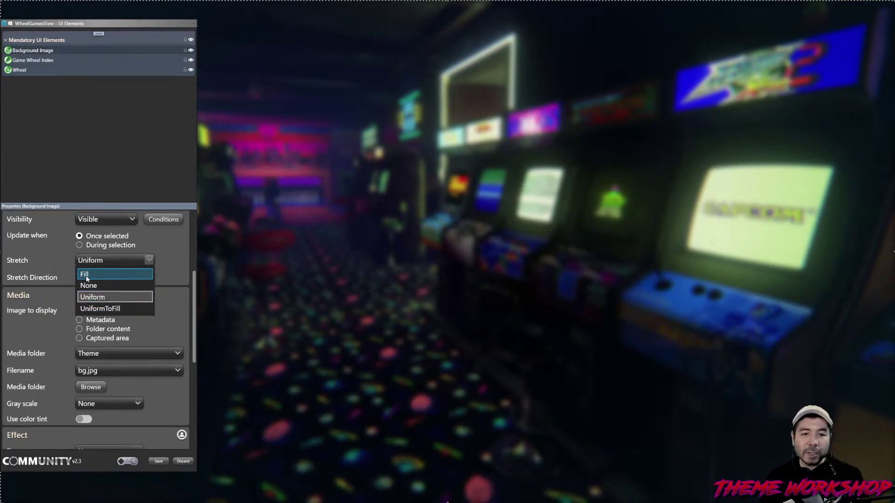
left_click(85, 275)
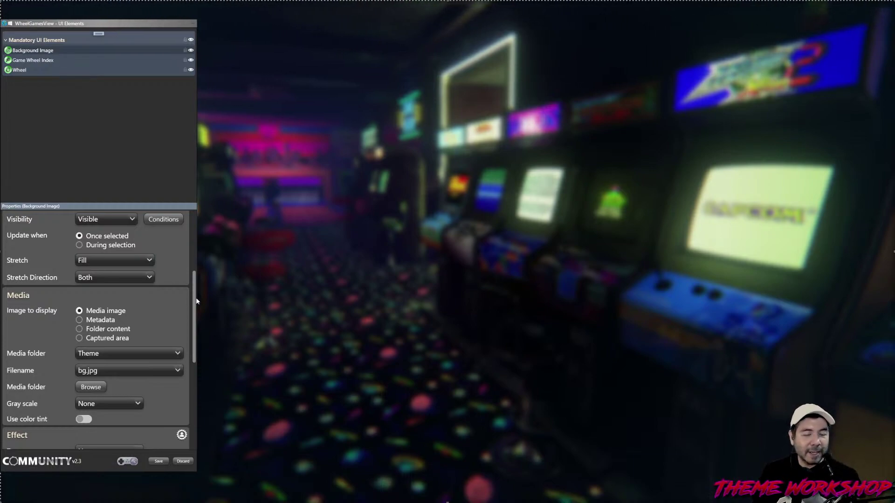
left_click_drag(196, 299, 204, 320)
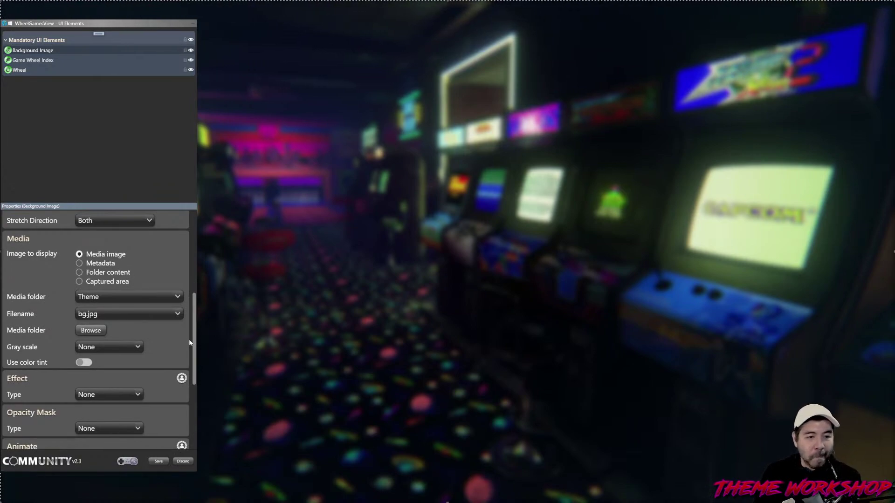
left_click_drag(195, 331, 202, 216)
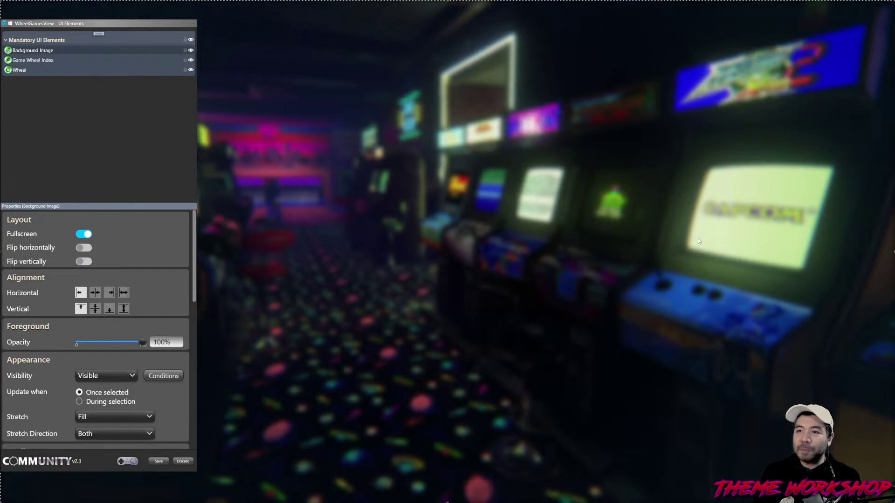
- Reorder the UI elements so the Background Image sits below Game Wheel Index and Wheel
left_click_drag(96, 23, 411, 46)
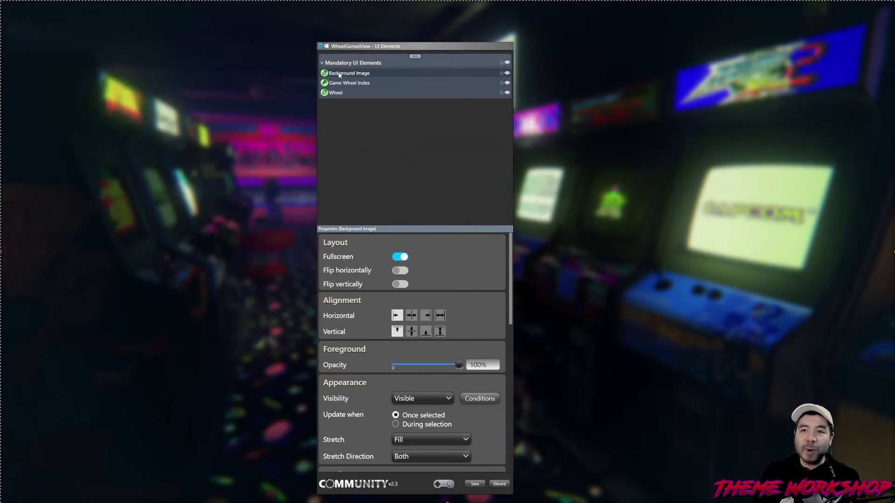
left_click_drag(345, 74, 347, 112)
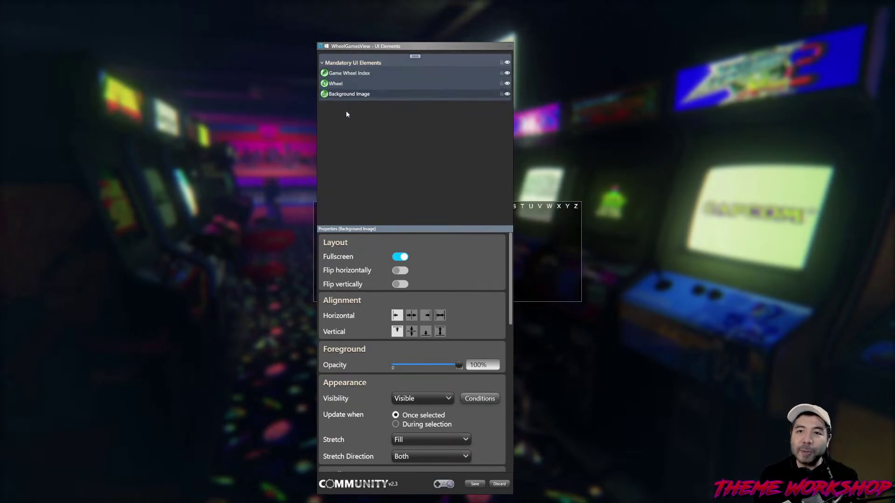
left_click_drag(378, 48, 749, 58)
- Move and resize the Game Wheel Index into a strip about 2263 by 94 near the canvas bottom, at about X 58, Y 1210
left_click(717, 85)
left_click(716, 93)
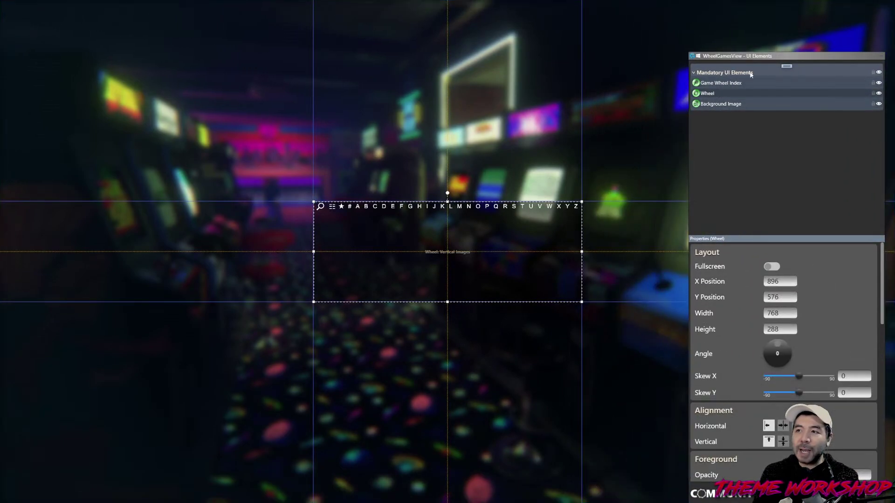
left_click(715, 83)
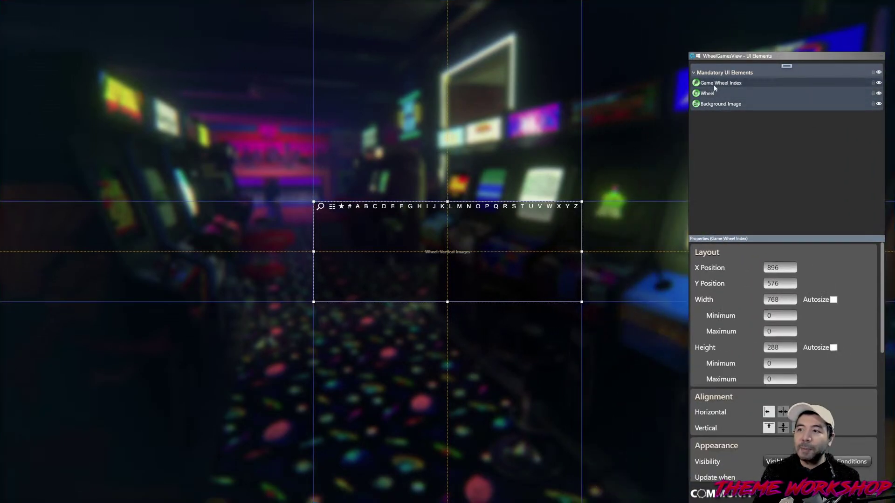
left_click_drag(443, 227, 456, 378)
left_click_drag(327, 349, 56, 388)
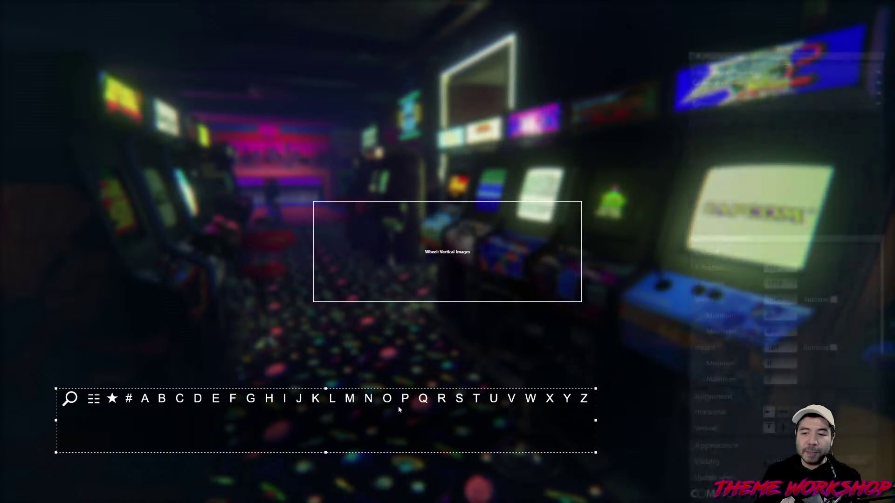
left_click_drag(597, 452, 811, 441)
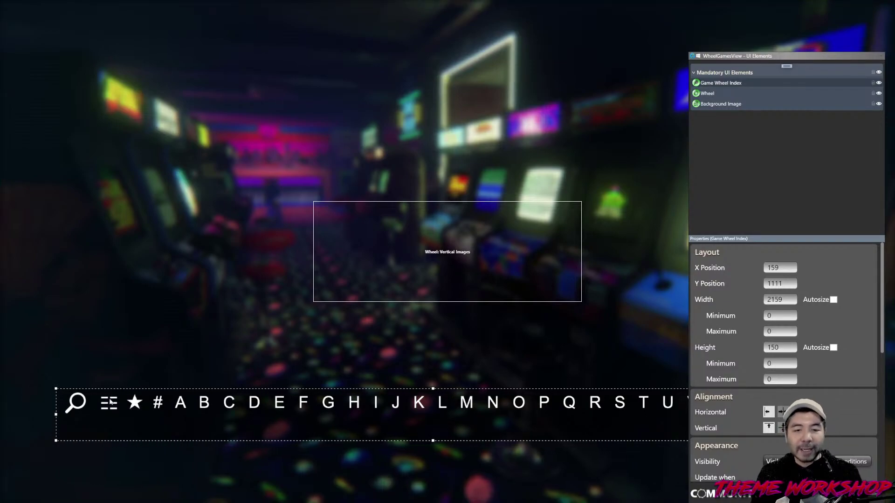
left_click_drag(432, 388, 425, 436)
left_click_drag(56, 439, 21, 439)
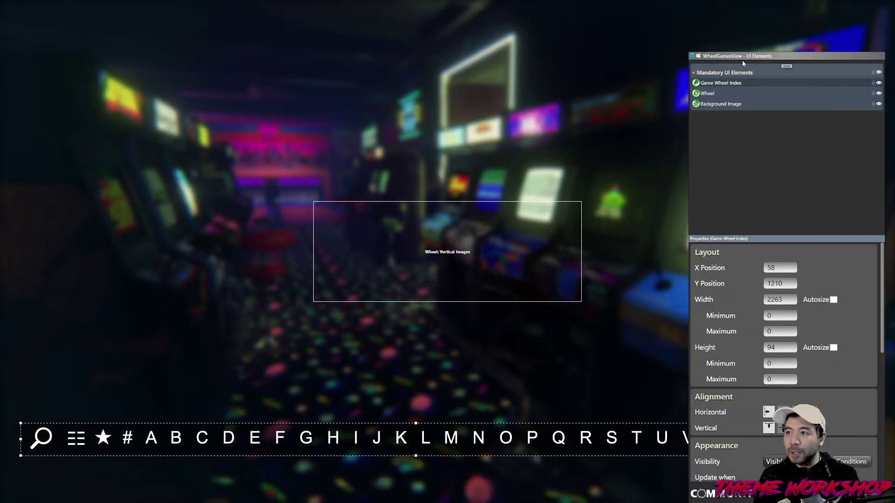
- Widen the Game Wheel Index to about 2352 and center it horizontally on the canvas
left_click_drag(745, 55, 540, 149)
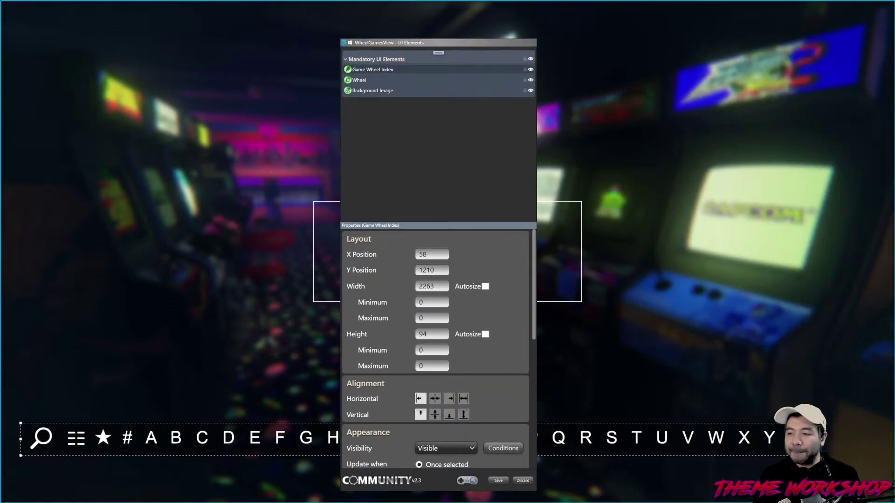
left_click_drag(810, 439, 842, 439)
right_click(656, 430)
mouse_move(699, 421)
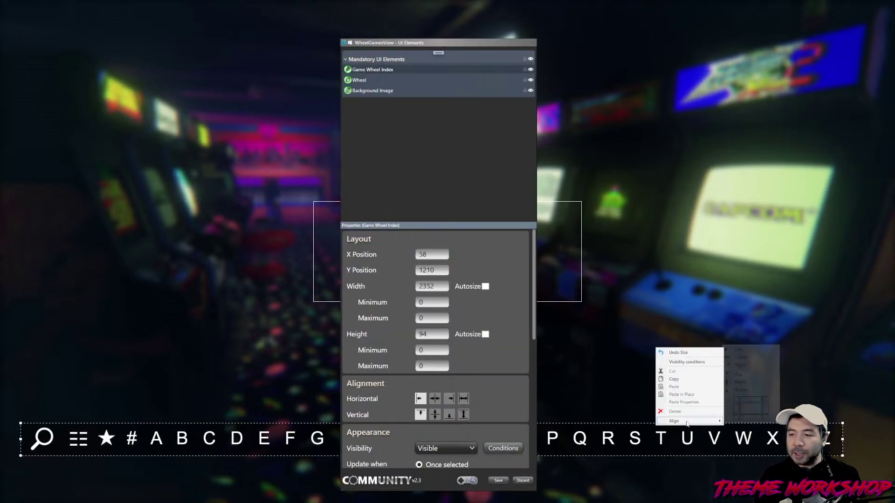
left_click(741, 357)
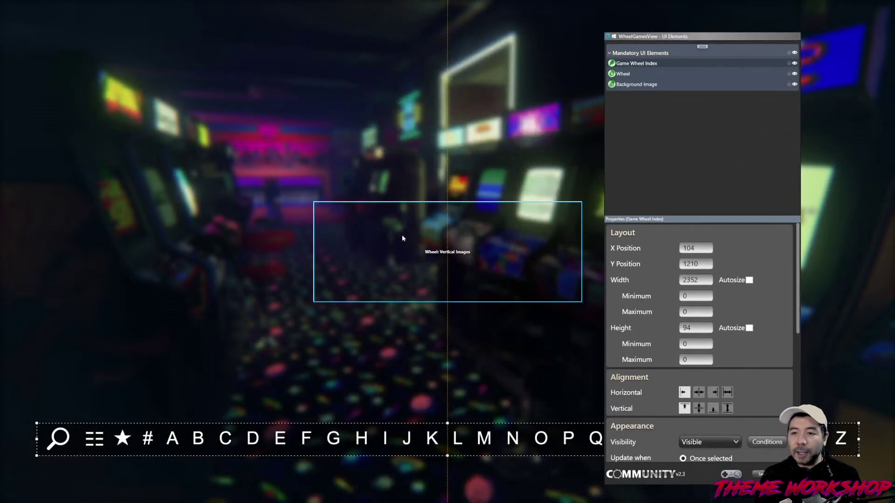
- Move the Wheel to X 0, Y 0 and resize it to a column about 821 wide and 1440 high along the canvas's left edge
left_click(386, 245)
left_click_drag(393, 252, 122, 58)
left_click_drag(269, 101, 285, 501)
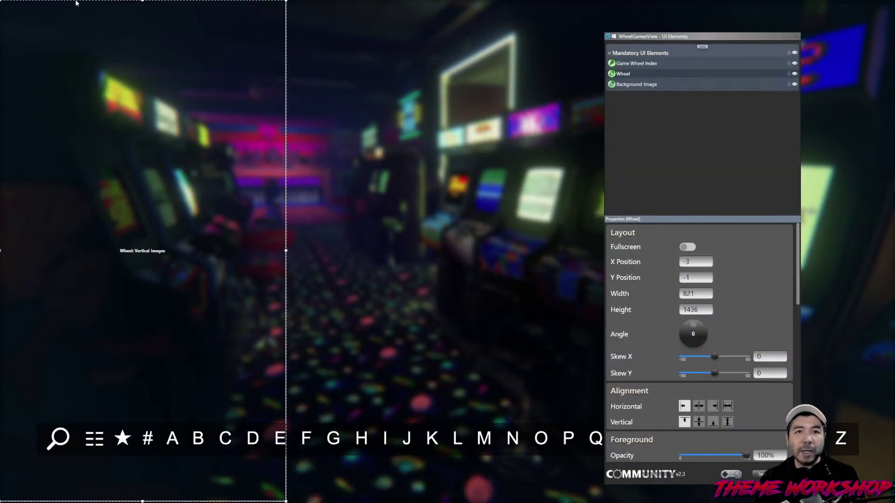
left_click(8, 4)
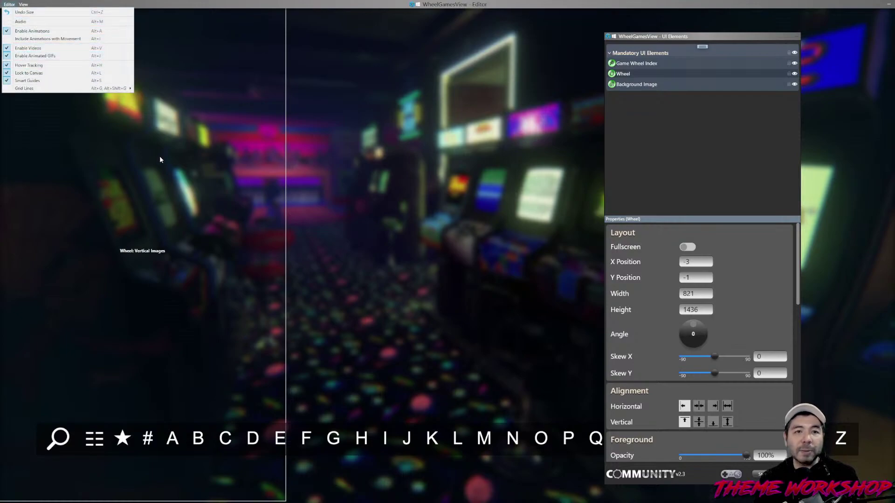
left_click(240, 162)
mouse_move(244, 169)
left_mouse_down()
mouse_move(278, 184)
mouse_move(246, 169)
left_mouse_up()
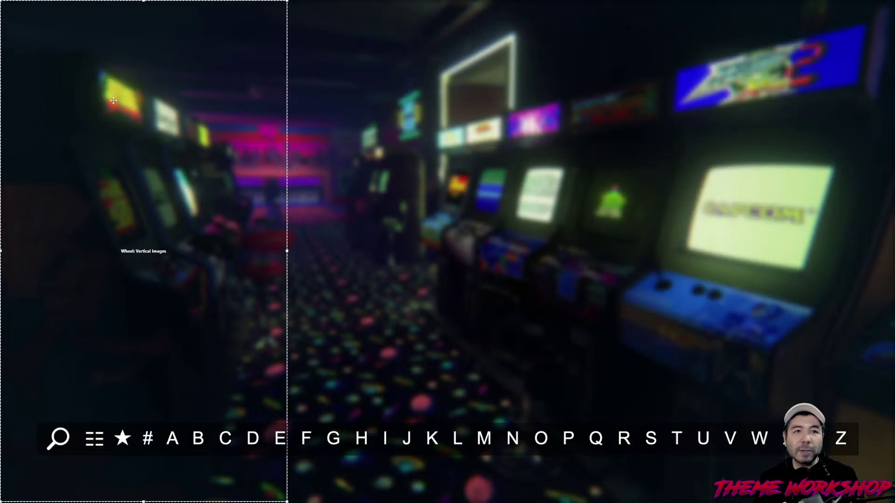
left_click(682, 309)
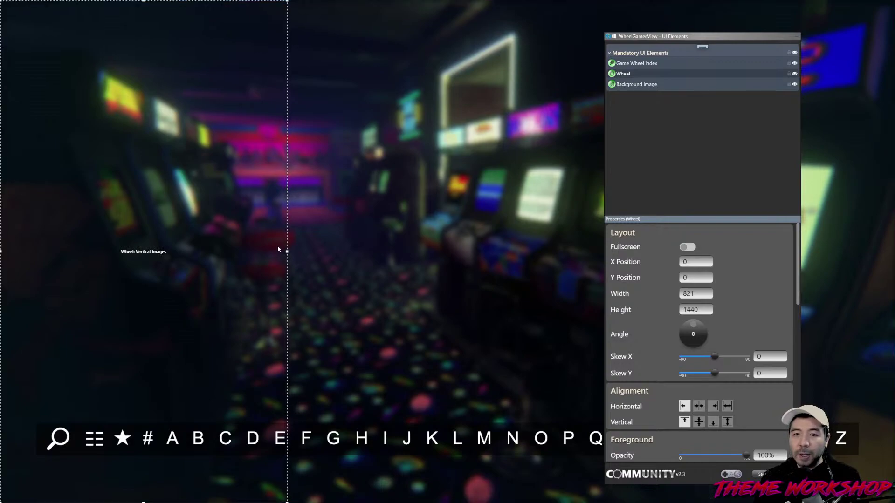
- Apply the Vertical preset to the Wheel settings and narrow the Wheel column from its right edge
left_click_drag(287, 252, 271, 255)
scroll(787, 308, "down", 6)
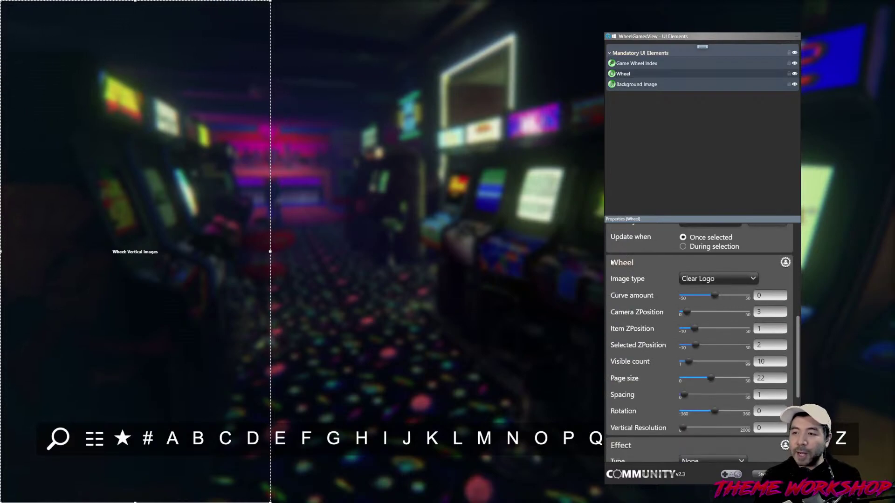
left_click(785, 263)
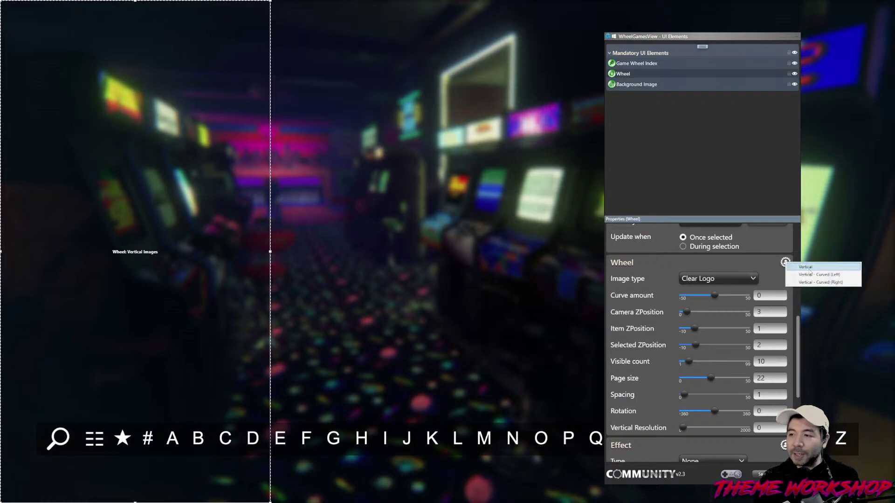
left_click(807, 268)
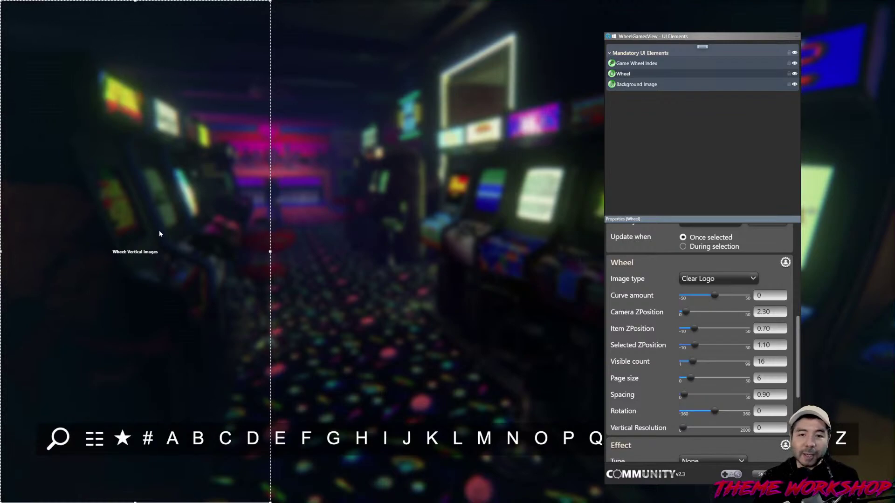
left_click_drag(271, 251, 258, 252)
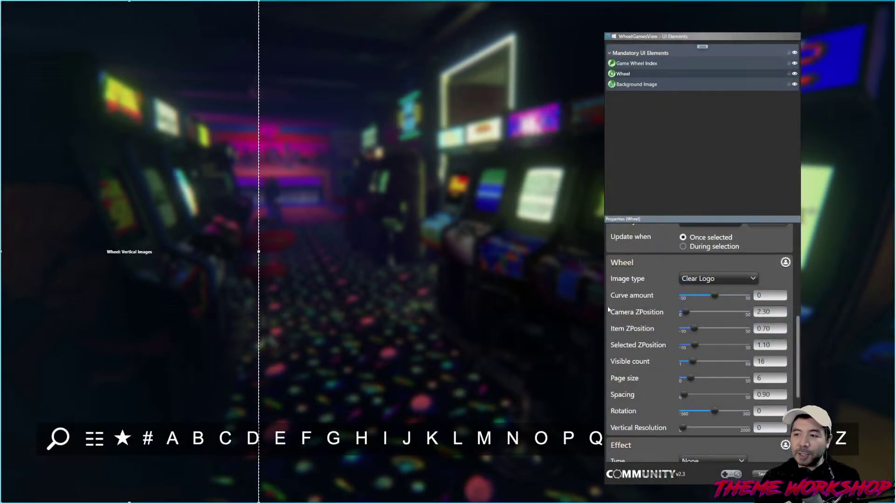
- Review the image types available for the Wheel, keep Clear Logo, and move the UI Elements window over the wheel column
left_click(715, 279)
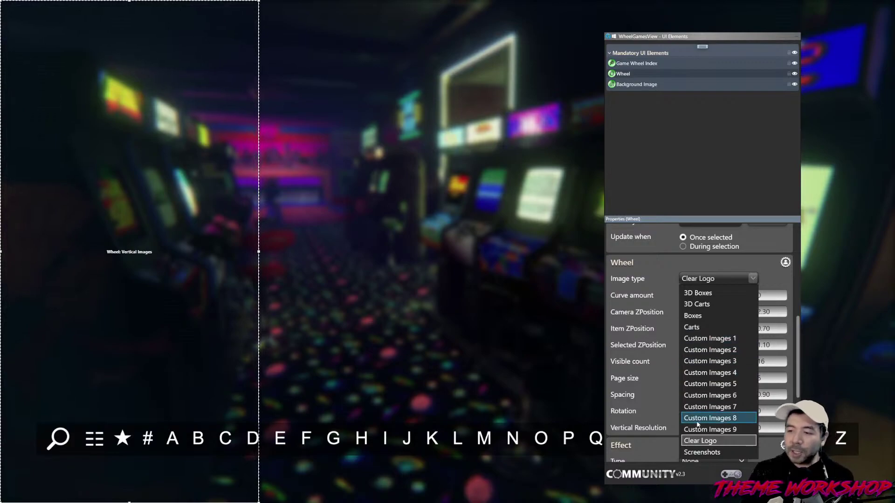
left_click(636, 286)
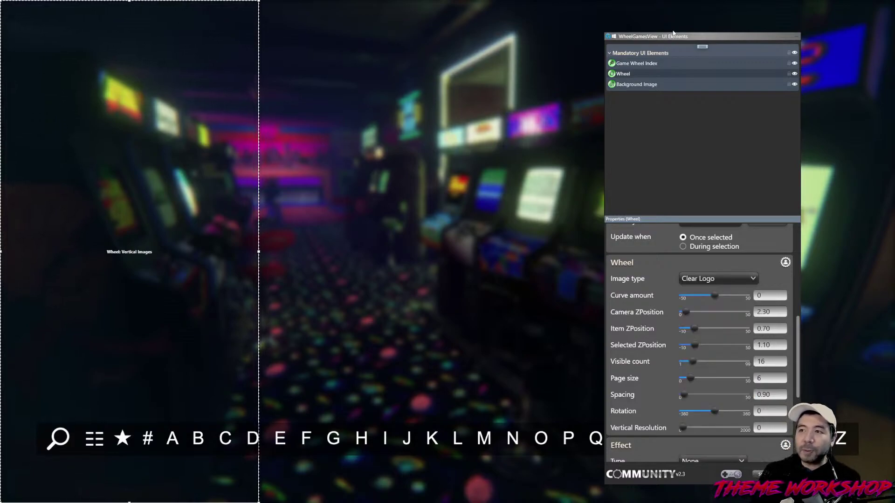
left_click_drag(674, 39, 111, 39)
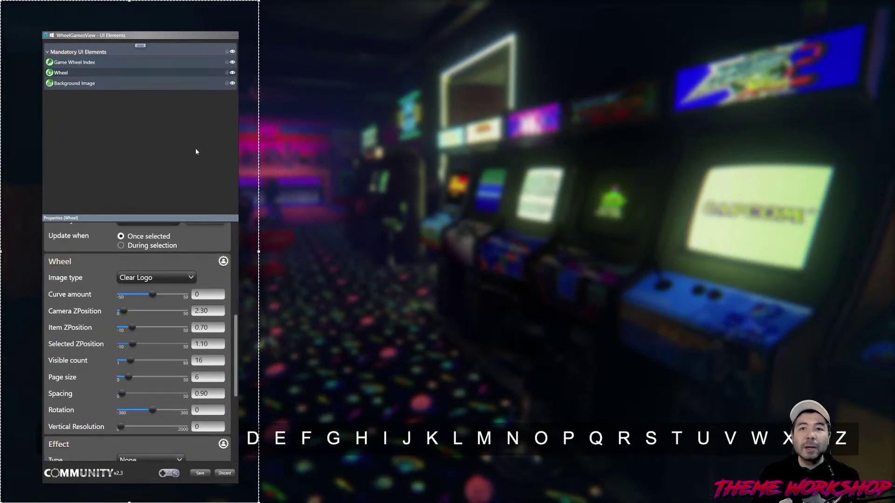
- Hide the Game Wheel Index from the canvas
left_click(79, 85)
left_click(71, 73)
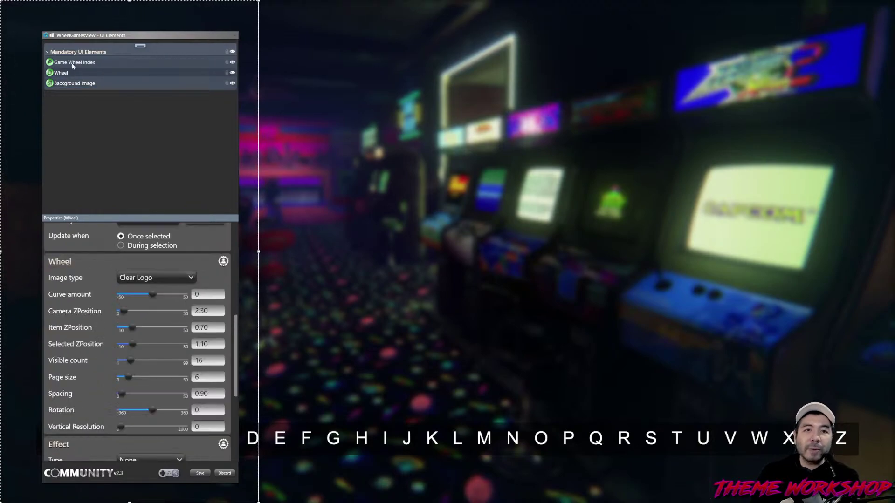
left_click(75, 63)
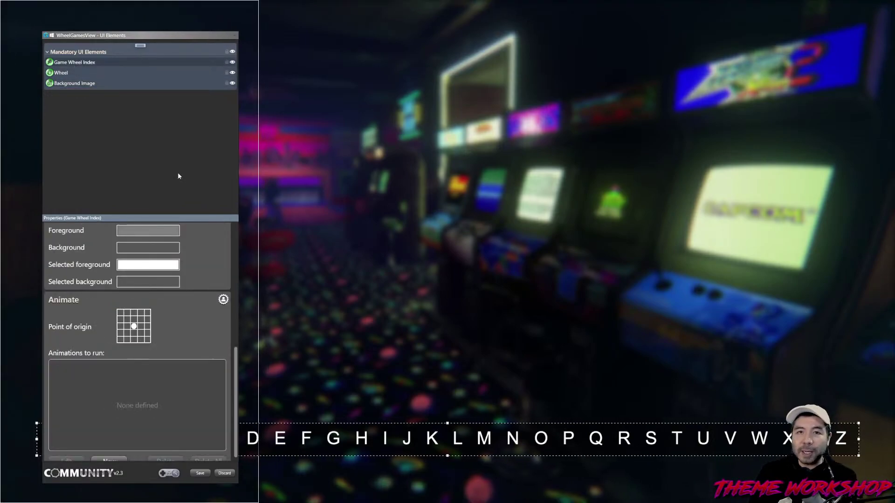
right_click(140, 46)
left_click(135, 86)
left_click(232, 63)
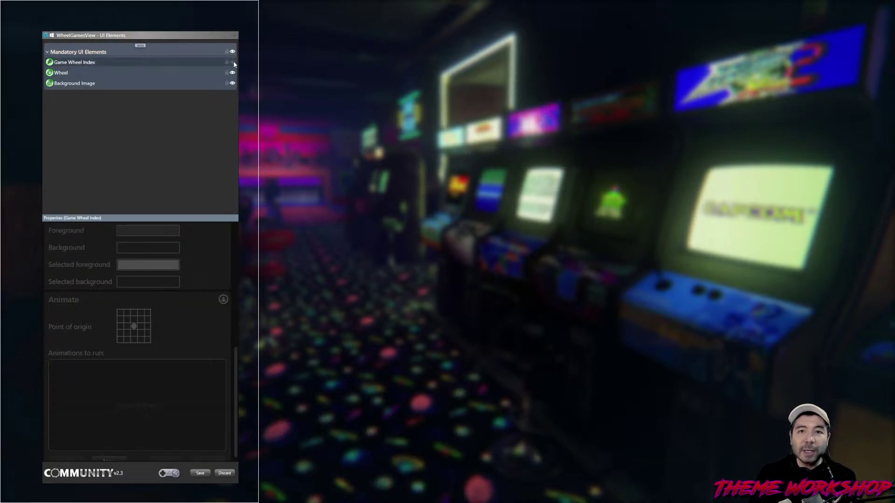
- Add an Image element and create a new UI element group named Cabinet
right_click(142, 46)
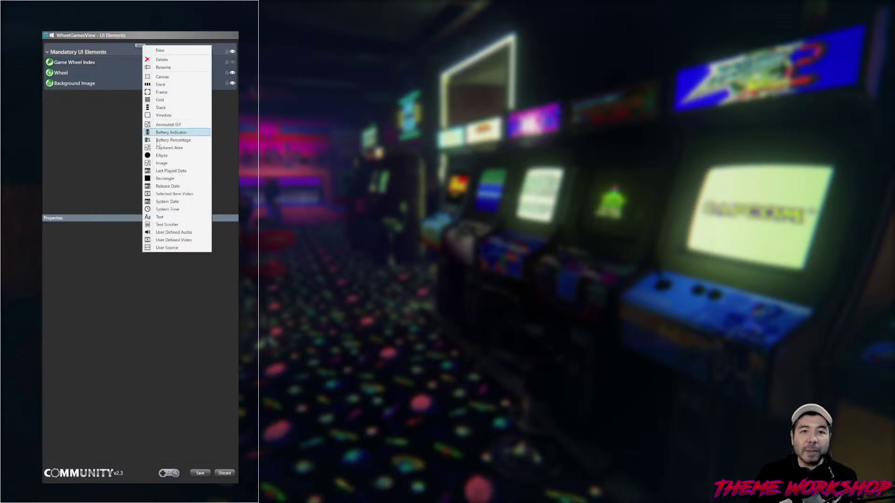
left_click(163, 164)
right_click(141, 47)
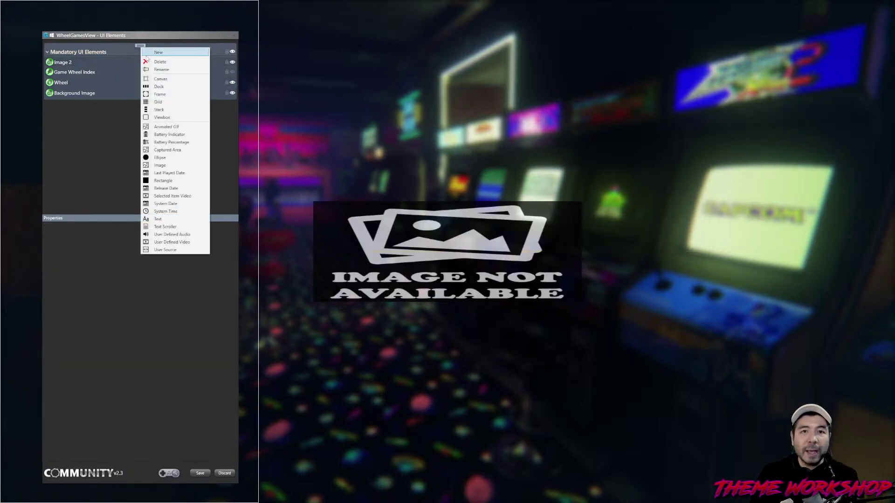
left_click(150, 55)
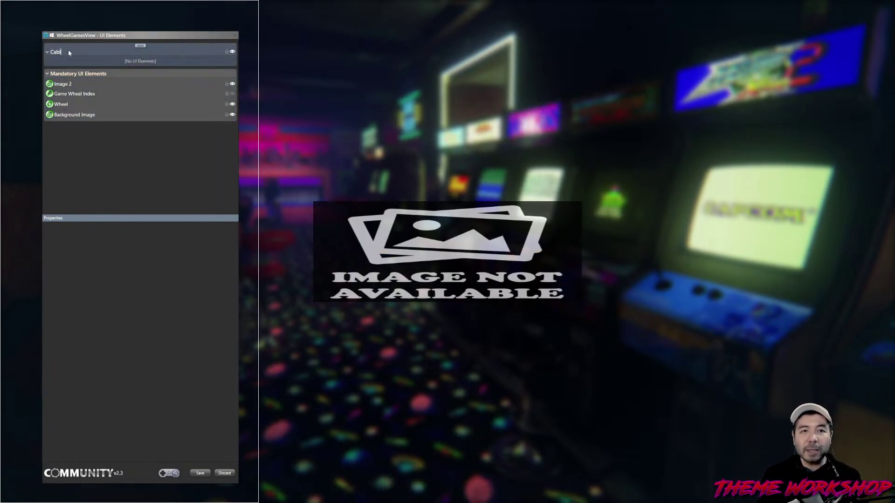
- Rename the new image element Cabinet Image and move it into the Cabinet group
left_click(68, 84)
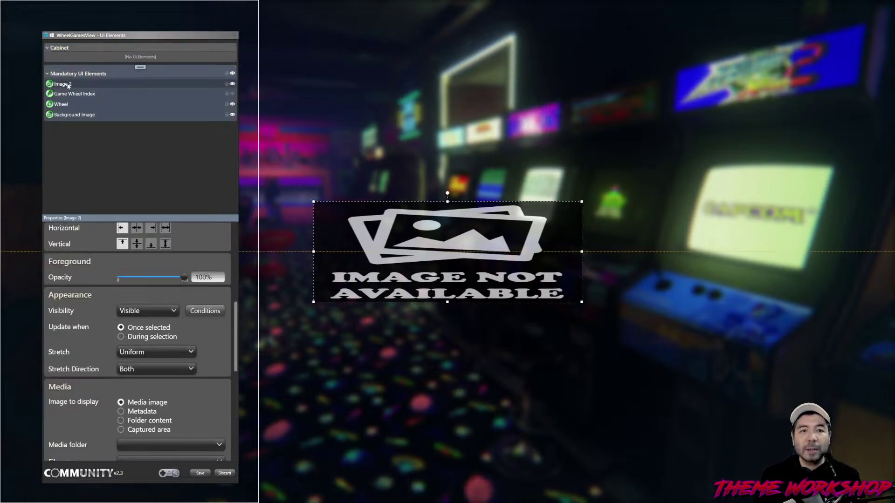
key("BackSpace")
key("BackSpace")
key("BackSpace")
key("BackSpace")
key("BackSpace")
key("BackSpace")
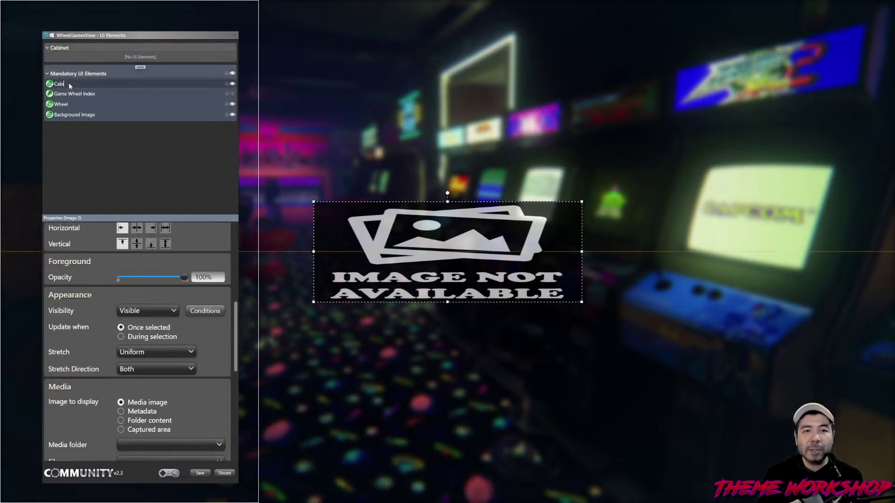
left_click_drag(62, 64, 62, 67)
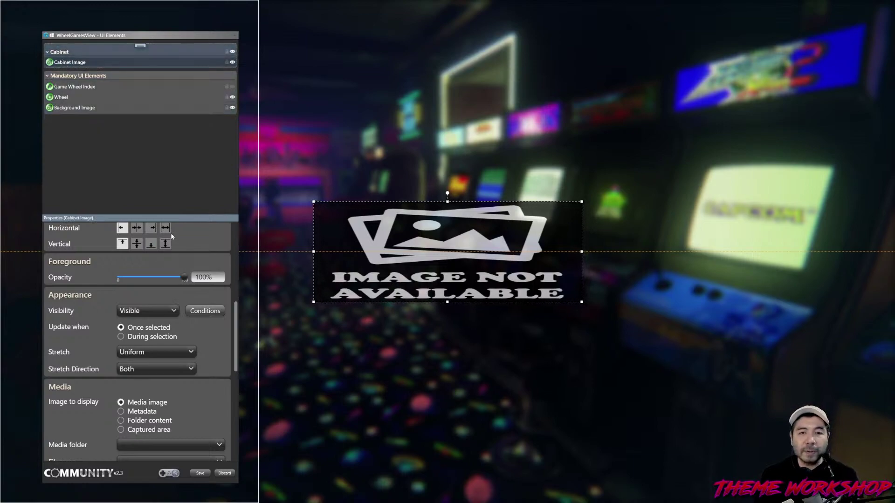
- Set the Cabinet Image's media to Arcade Machine.png from the Theme folder
scroll(236, 349, "up", 1)
scroll(238, 356, "down", 2)
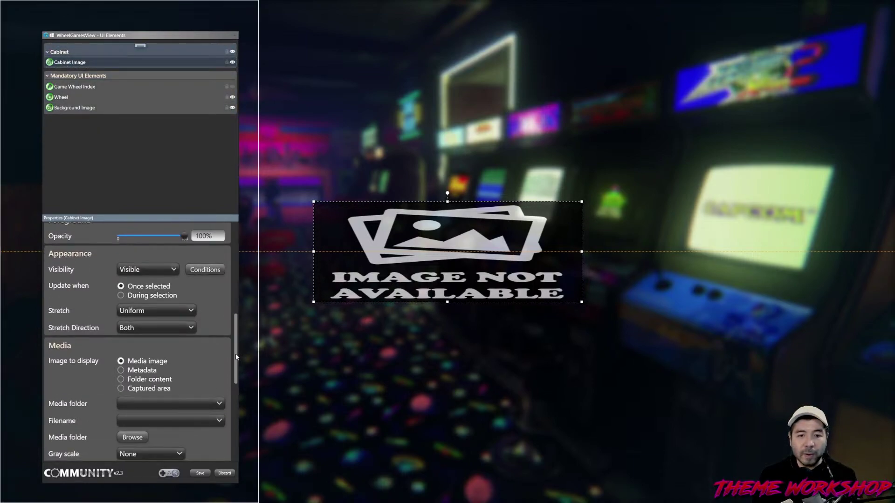
scroll(150, 363, "down", 1)
left_click(147, 355)
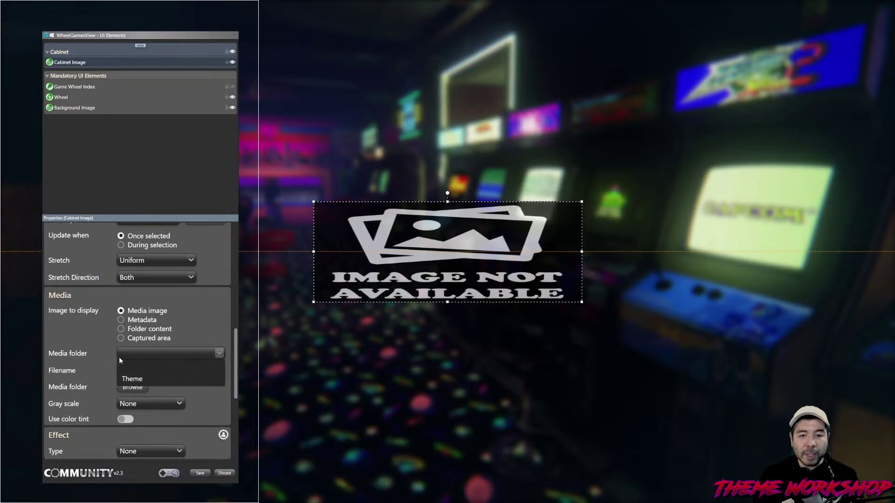
left_click(135, 373)
left_click(141, 371)
left_click(144, 397)
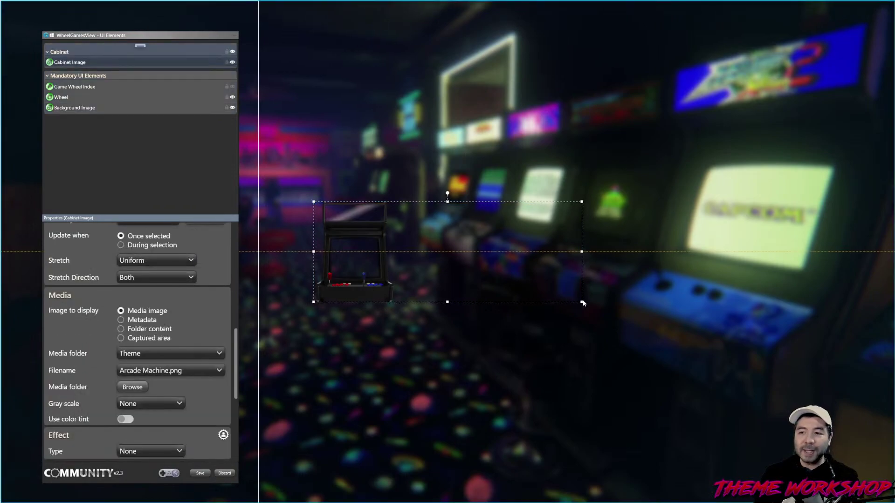
- Enlarge the Cabinet Image to most of the canvas height and place it in the right half, reaching the canvas's bottom edge
left_click_drag(581, 302, 601, 490)
left_click_drag(456, 201, 457, 112)
left_click_drag(443, 178, 637, 203)
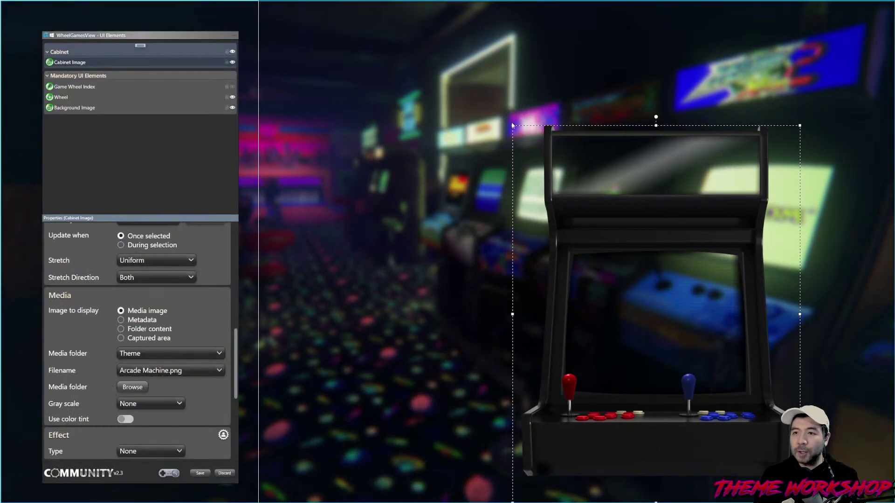
left_click_drag(513, 125, 464, 99)
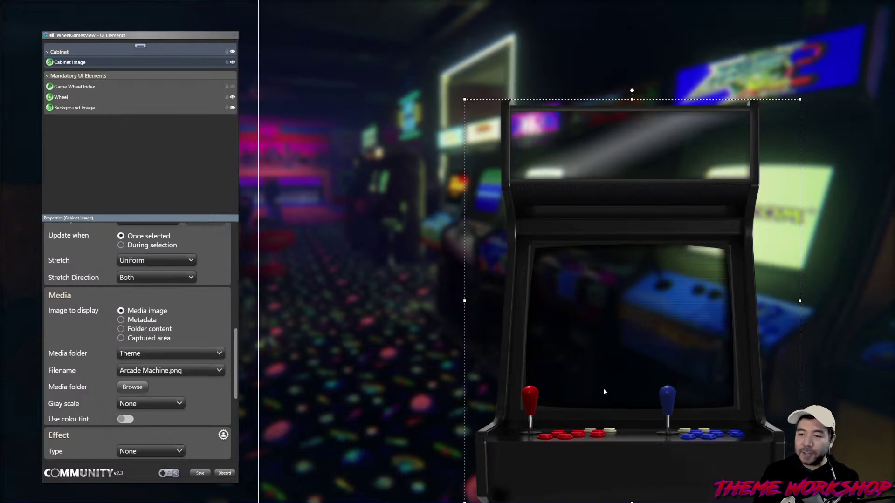
mouse_move(464, 100)
left_mouse_down()
mouse_move(446, 75)
mouse_move(453, 87)
left_mouse_up()
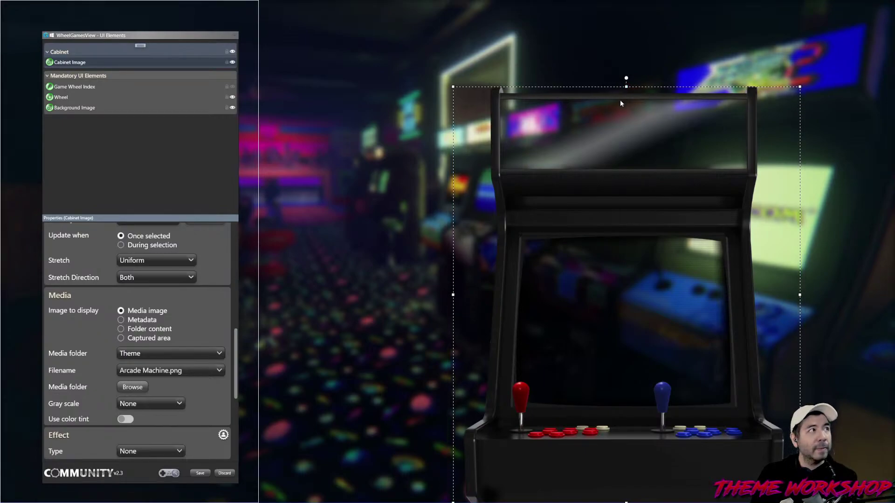
left_click_drag(625, 86, 633, 84)
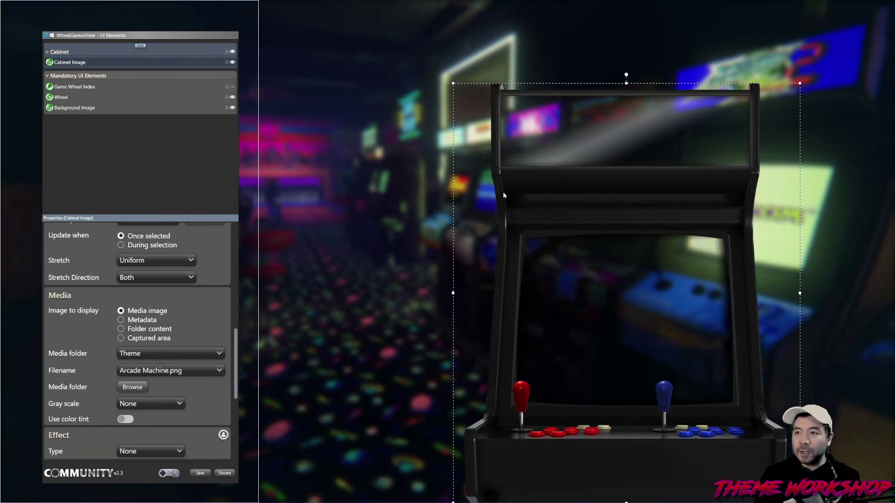
- Nudge the Cabinet Image slightly to the right on the canvas and deselect it
key("Right")
key("Right")
key("Right")
key("Right")
key("Right")
key("Right")
key("Right")
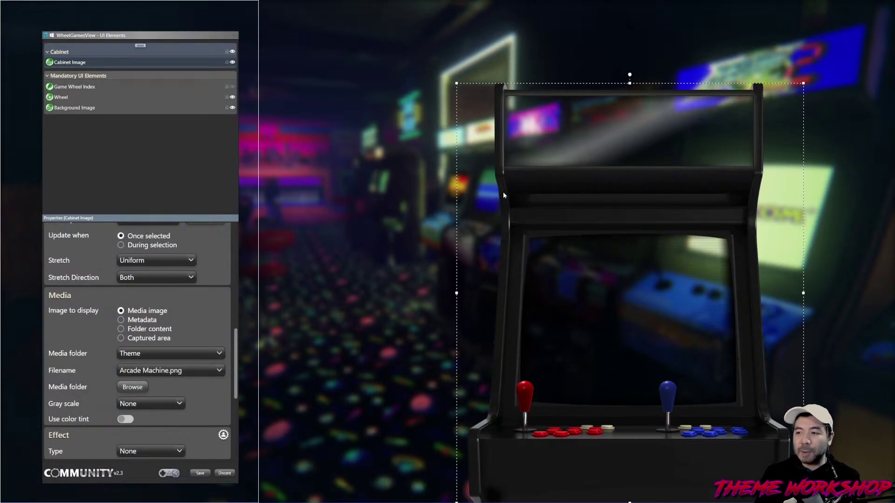
key("Right")
key("Right")
key("Right")
key("Right")
key("Right")
key("Right")
key("Right")
key("Right")
key("Right")
key("Right")
key("Right")
key("Right")
key("Right")
key("Right")
key("Right")
key("Right")
key("Right")
key("Right")
key("Right")
key("Right")
key("Right")
key("Right")
key("Right")
key("Right")
key("Right")
key("Right")
key("Right")
key("Right")
key("Right")
key("Right")
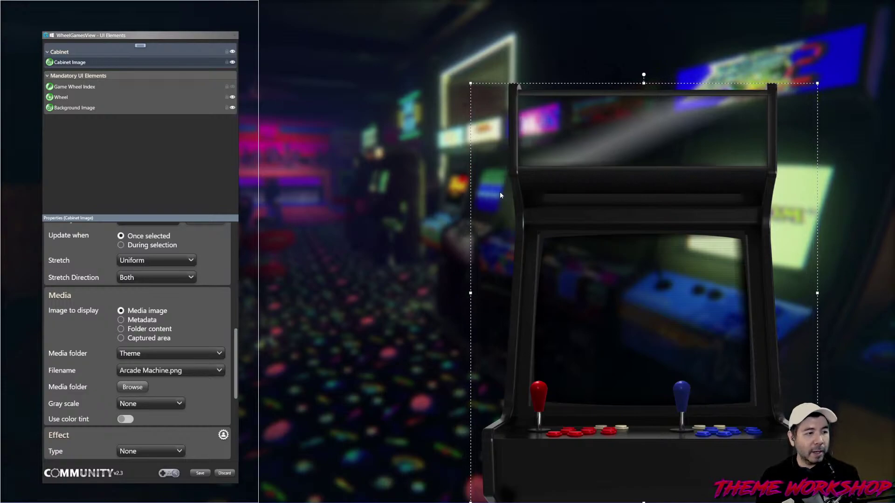
left_click(149, 189)
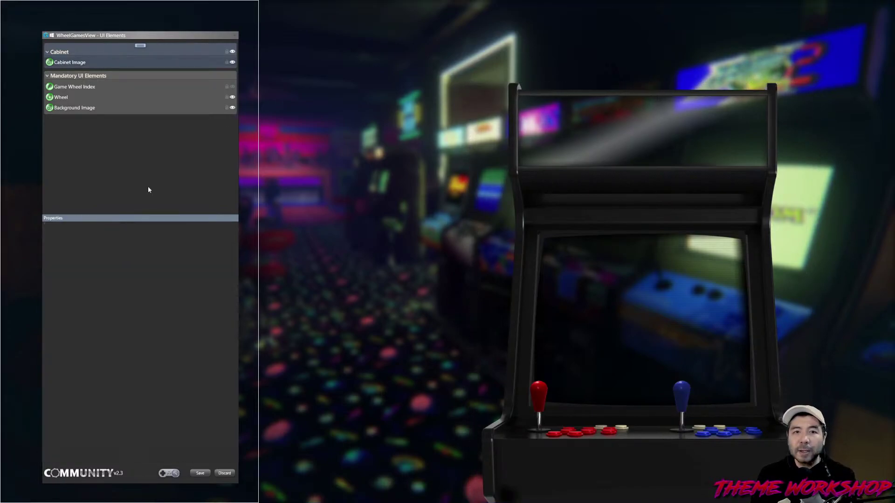
- Add a Selected Item Video to the Cabinet group, fitted to the cabinet's screen opening and layered behind the Cabinet Image
right_click(141, 47)
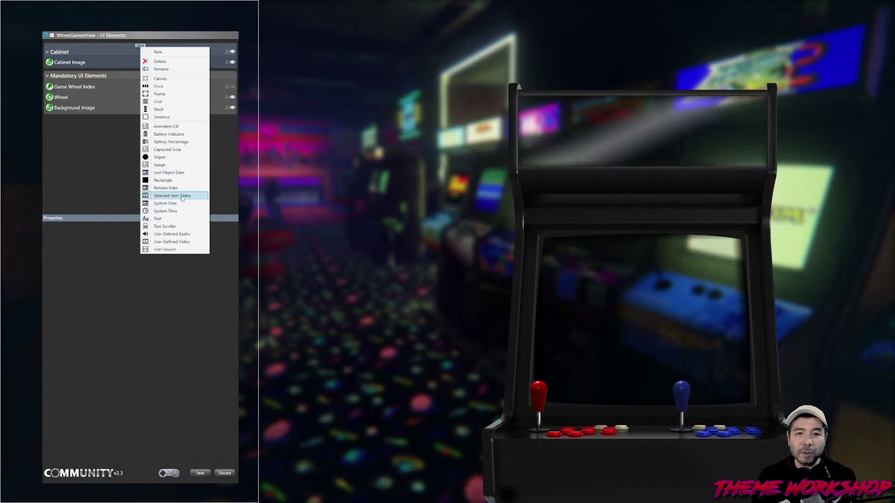
left_click(179, 195)
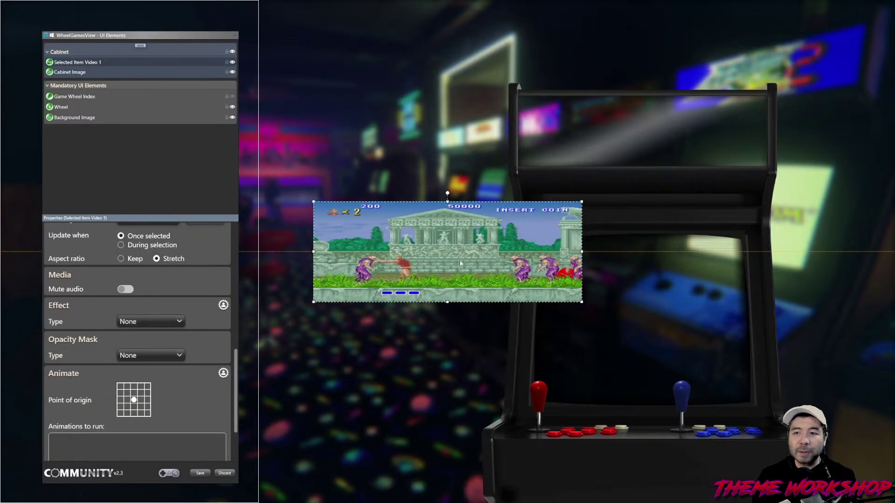
left_click_drag(581, 304, 756, 409)
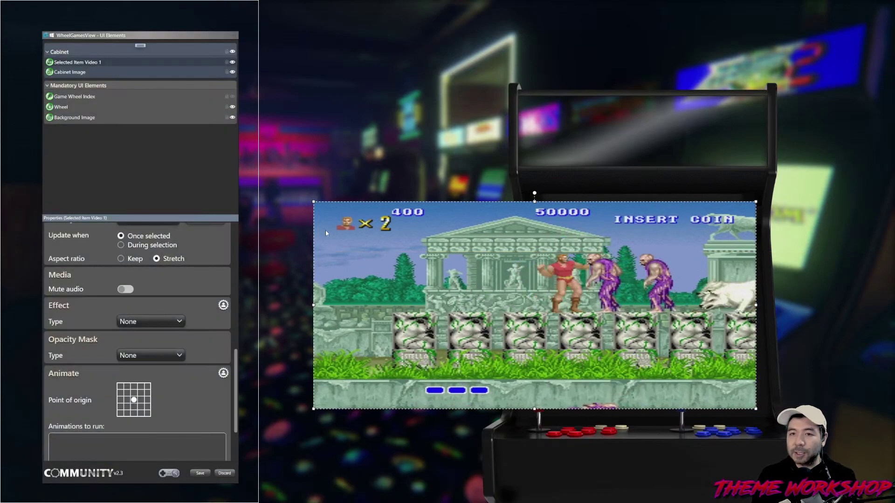
left_click_drag(313, 201, 533, 232)
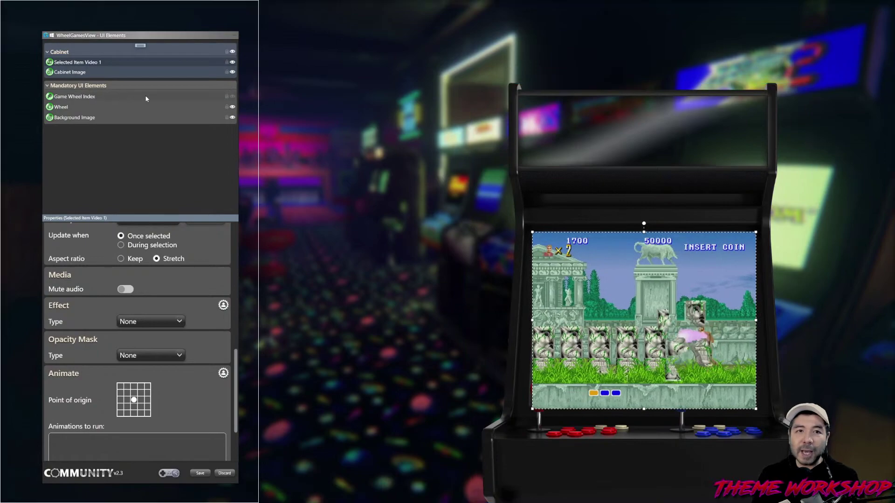
left_click_drag(72, 63, 61, 82)
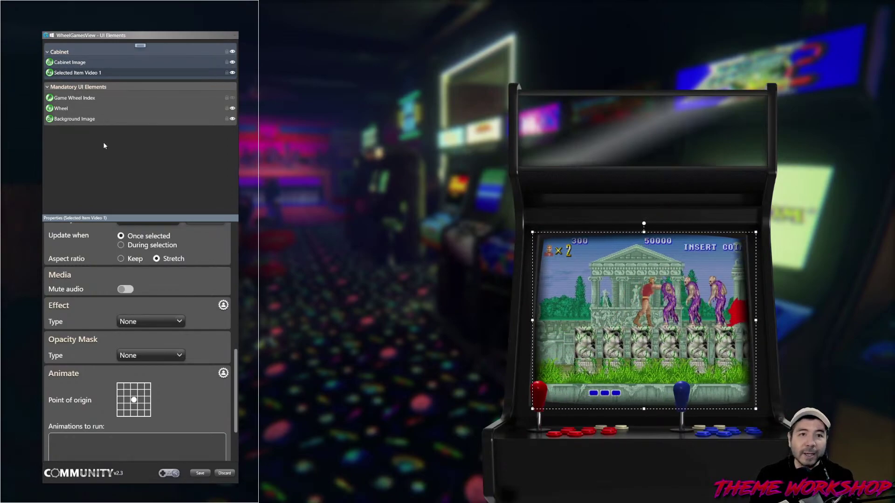
- Add an image named Marquee Image to the Cabinet group and order it between the Cabinet Image and the video
left_click(138, 45)
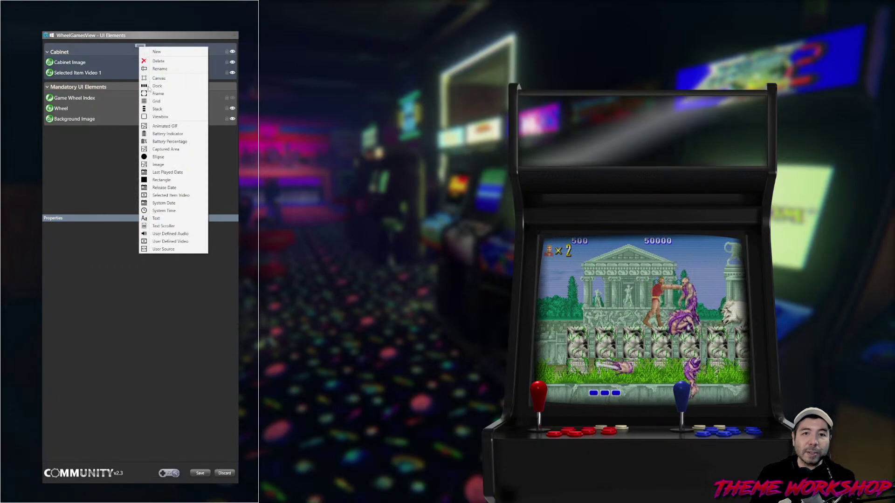
left_click(158, 165)
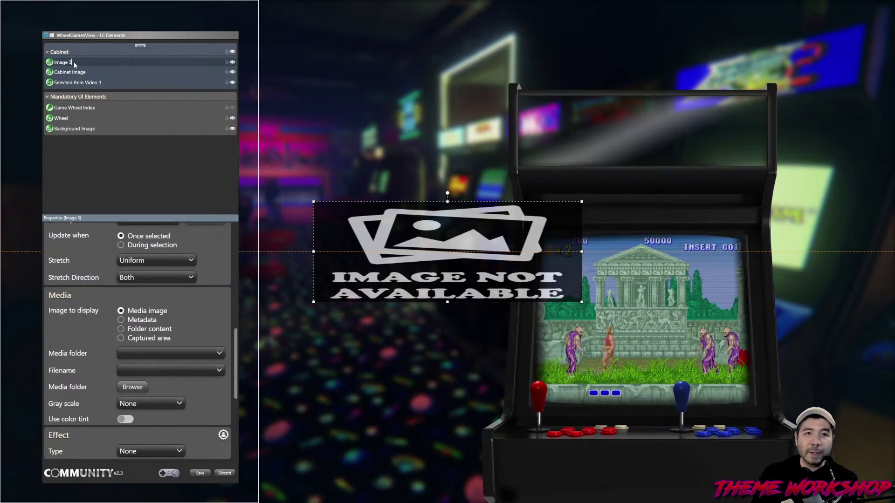
type("Marquee Image")
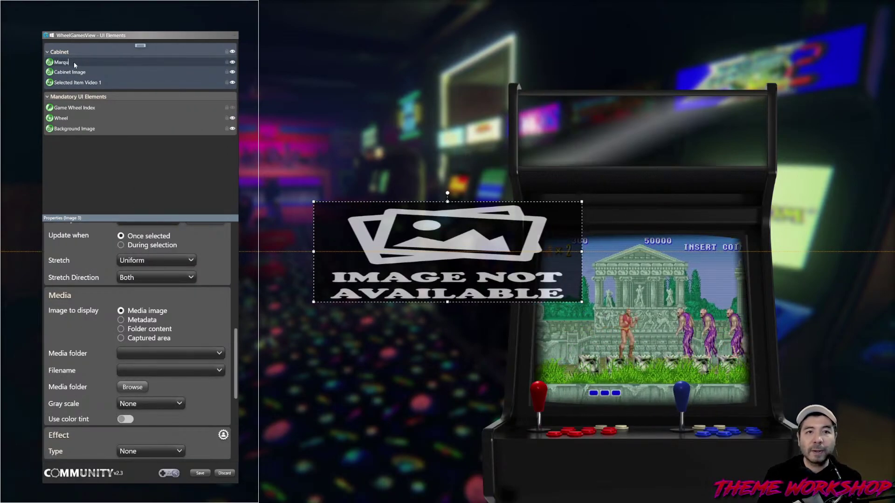
key("Return")
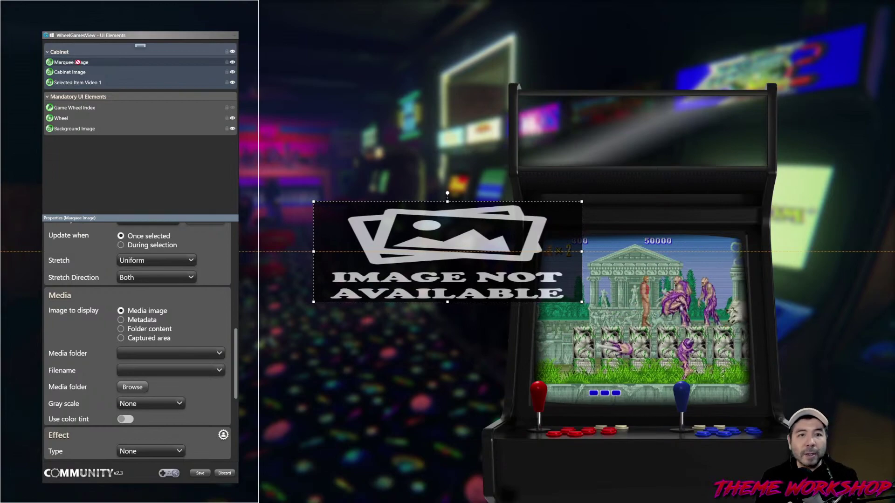
left_click_drag(60, 81, 52, 82)
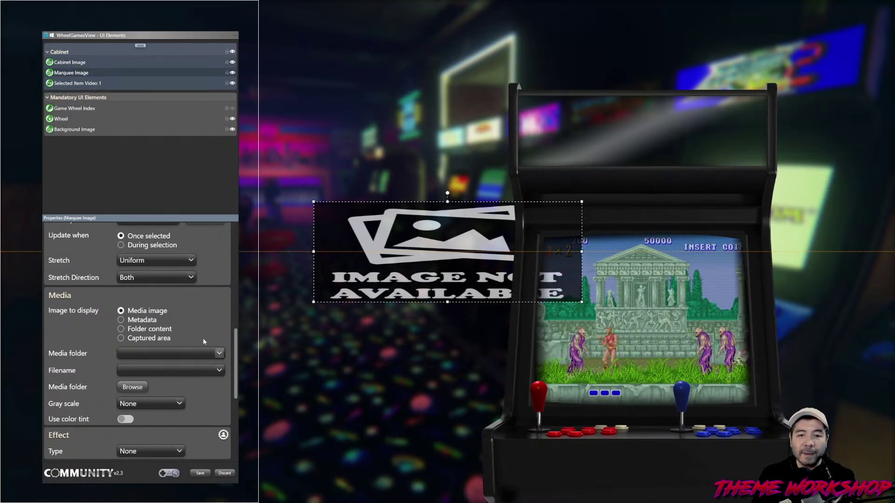
- Make the Marquee Image display metadata, using Arcade marquee as the metadata image
left_click(142, 322)
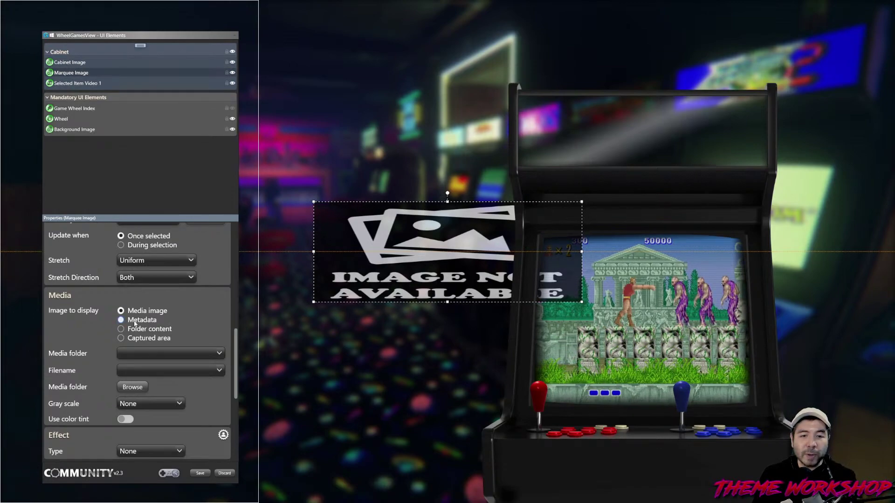
left_click(217, 356)
scroll(161, 175, "down", 2)
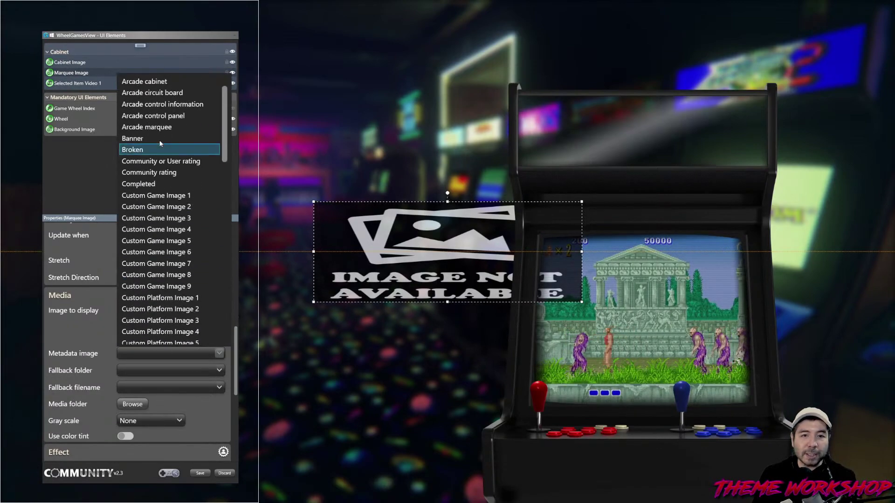
scroll(161, 176, "up", 2)
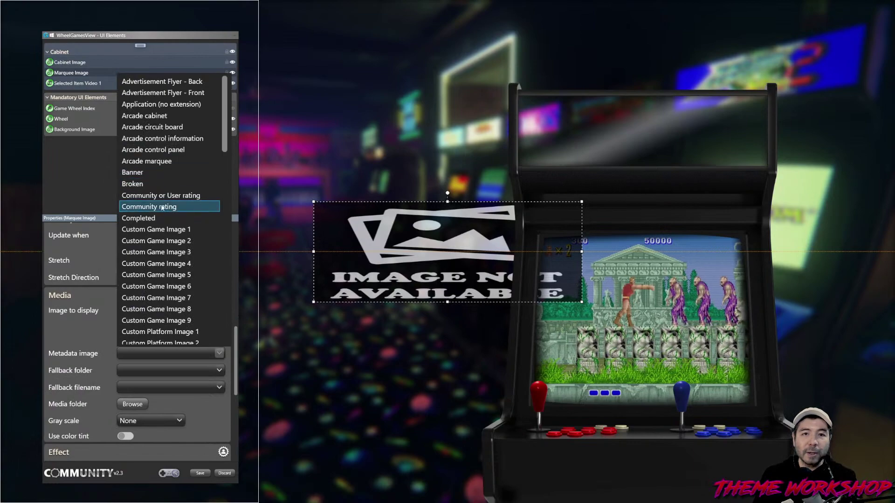
left_click(154, 162)
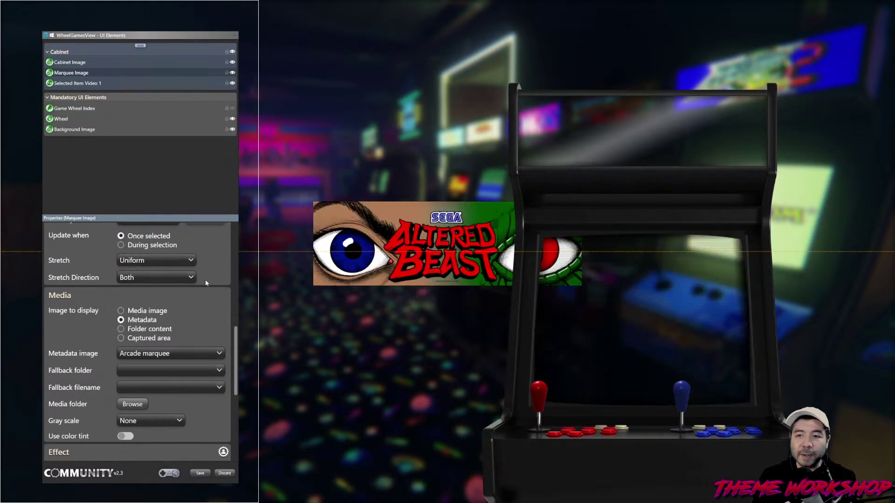
- Resize the Marquee Image to about 725 by 215 so it fits the cabinet's marquee opening
left_click(403, 257)
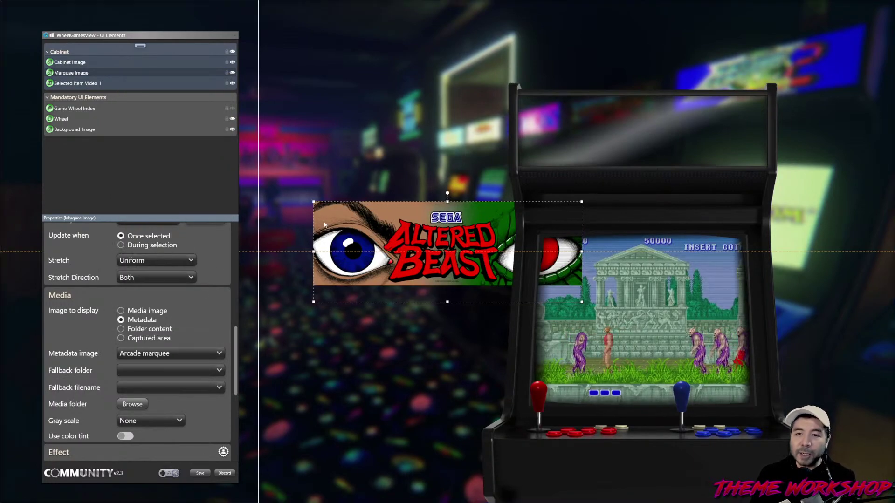
left_click_drag(582, 201, 768, 94)
left_click_drag(313, 302, 513, 170)
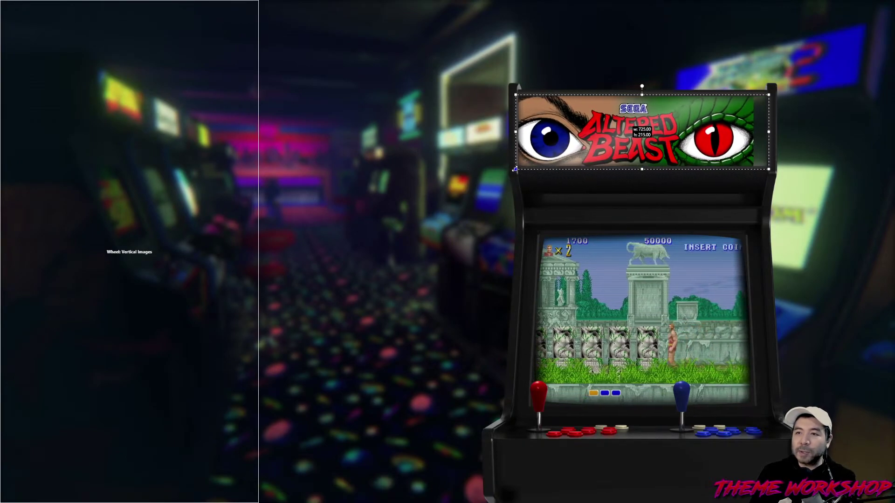
- Fine-tune the Marquee Image's edges to the cabinet's marquee opening and set its stretch to Fill
left_click_drag(514, 169, 514, 170)
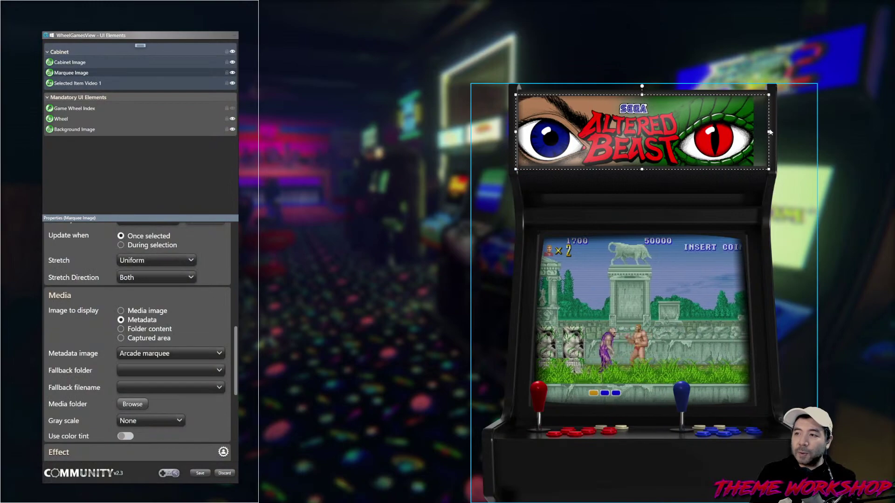
left_click_drag(769, 132, 768, 132)
left_click(150, 276)
left_click(151, 272)
left_click(150, 261)
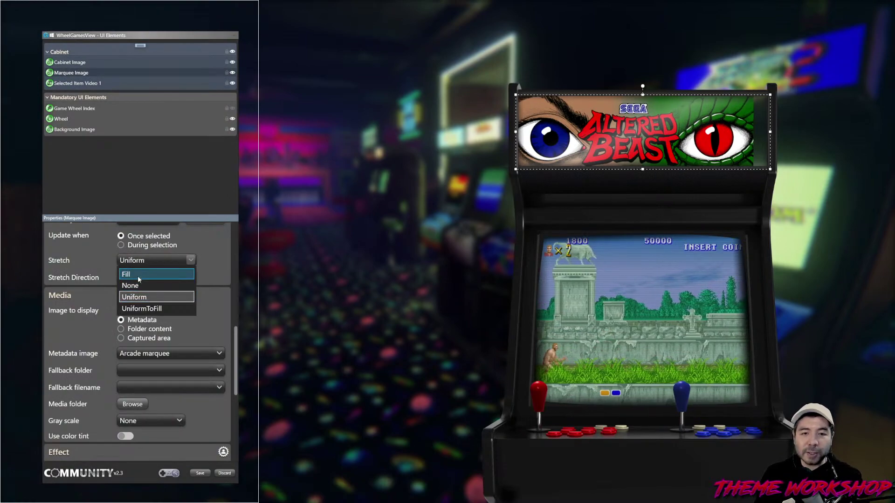
left_click(138, 275)
right_click(597, 212)
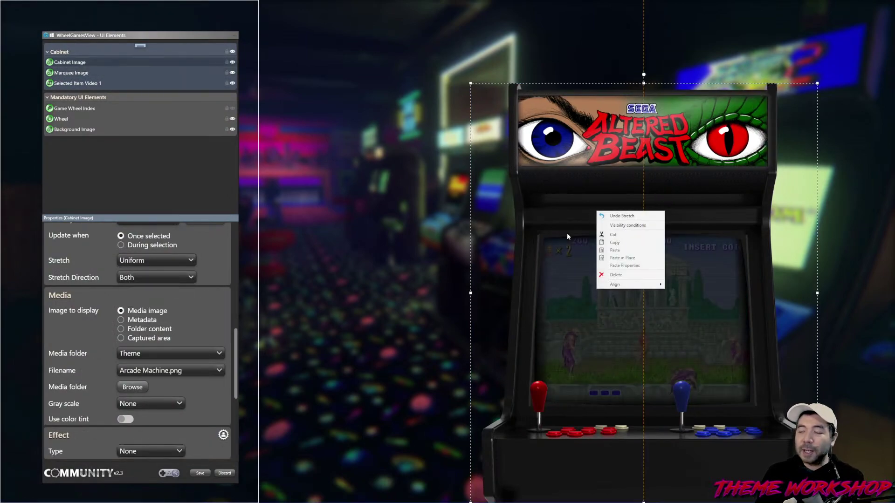
left_click(384, 234)
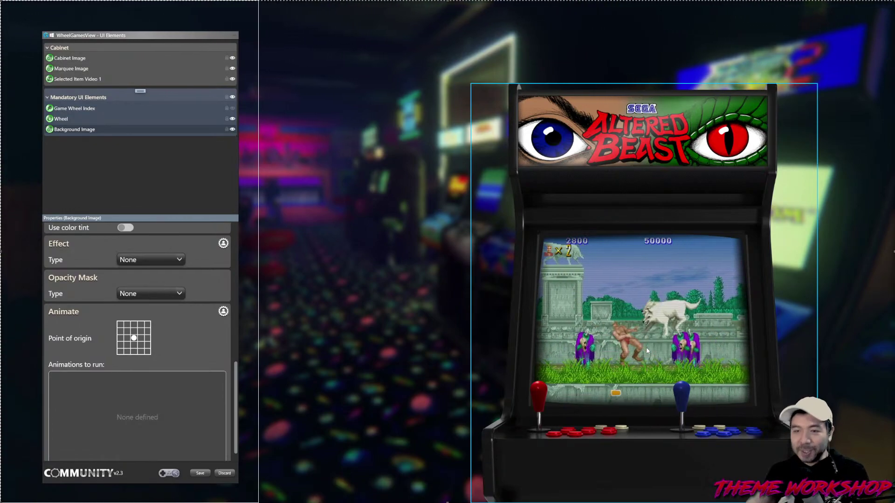
mouse_move(46, 3)
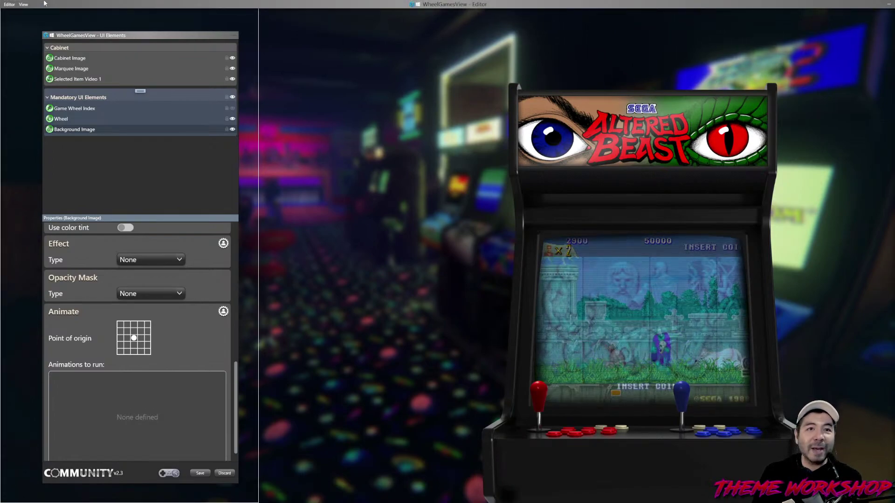
left_click(8, 6)
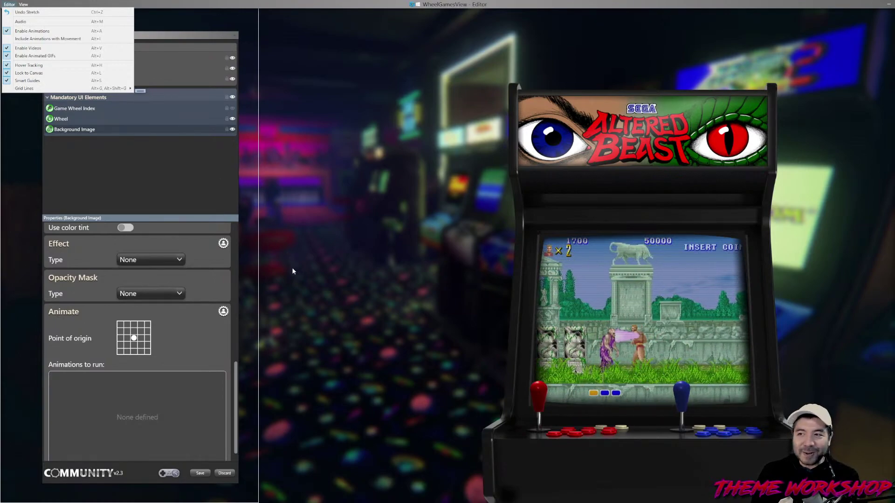
left_click(328, 295)
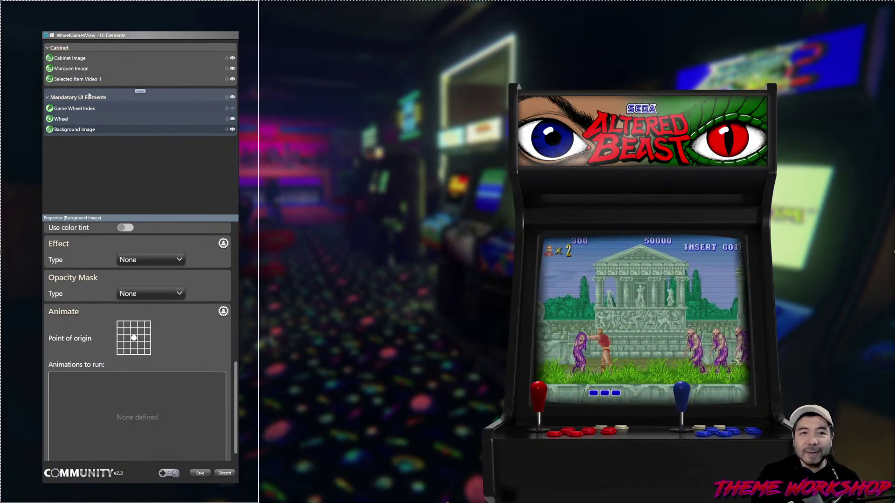
- Hide the Marquee Image in the Cabinet group
left_click(73, 70)
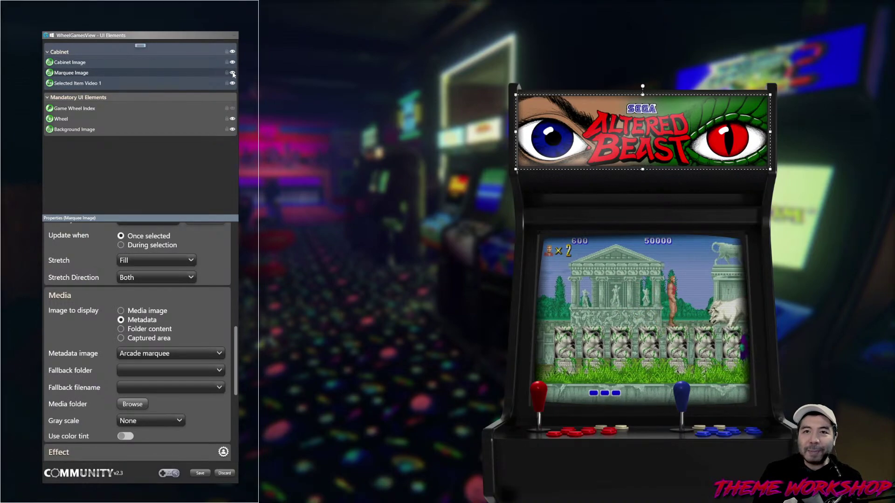
left_click(232, 73)
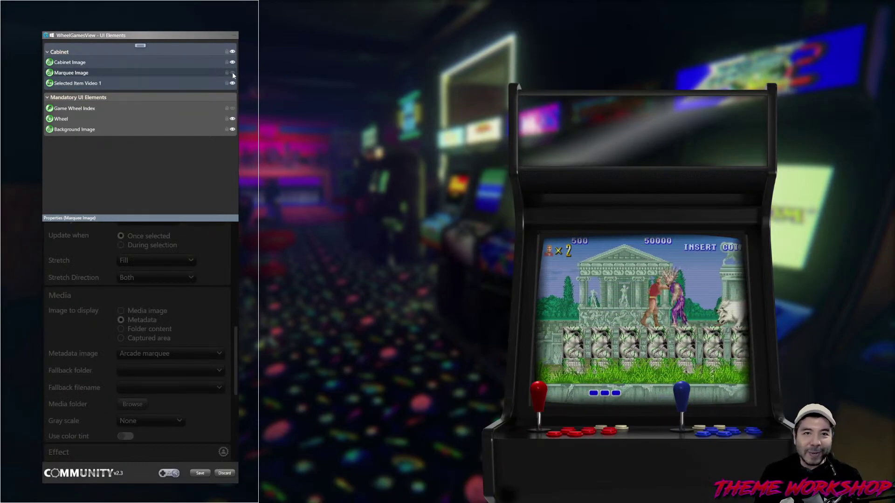
left_click(232, 74)
left_click(232, 73)
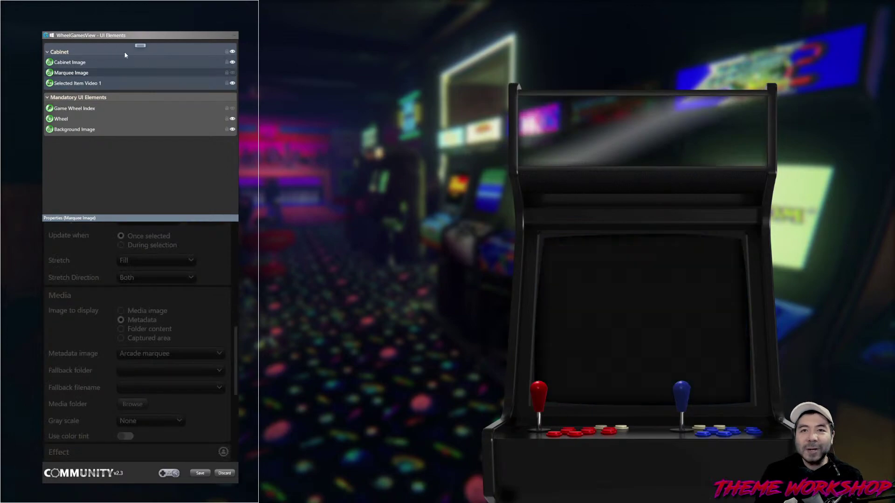
- Add a new image to the Cabinet group and make it display metadata, using Fan art as the metadata image
right_click(140, 48)
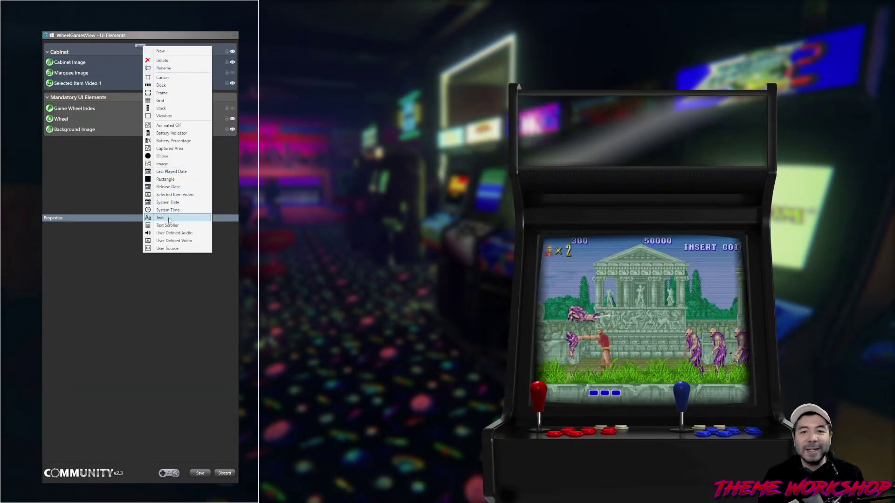
left_click(162, 163)
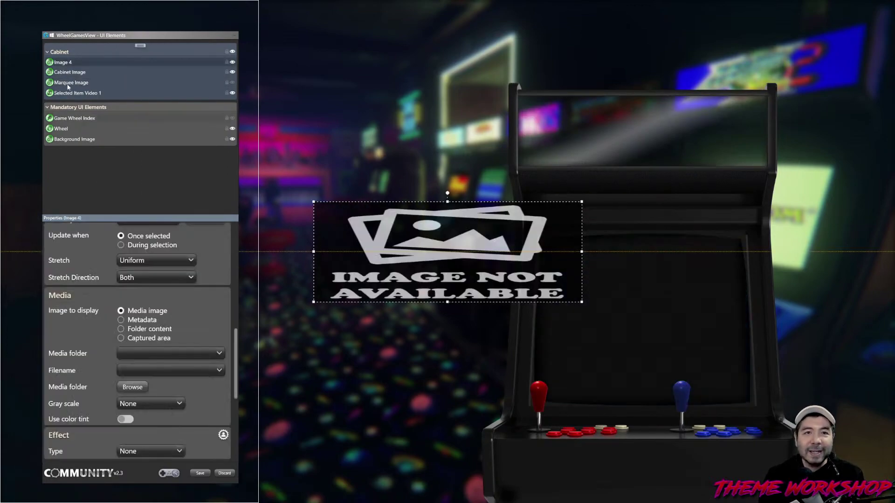
scroll(154, 322, "down", 3)
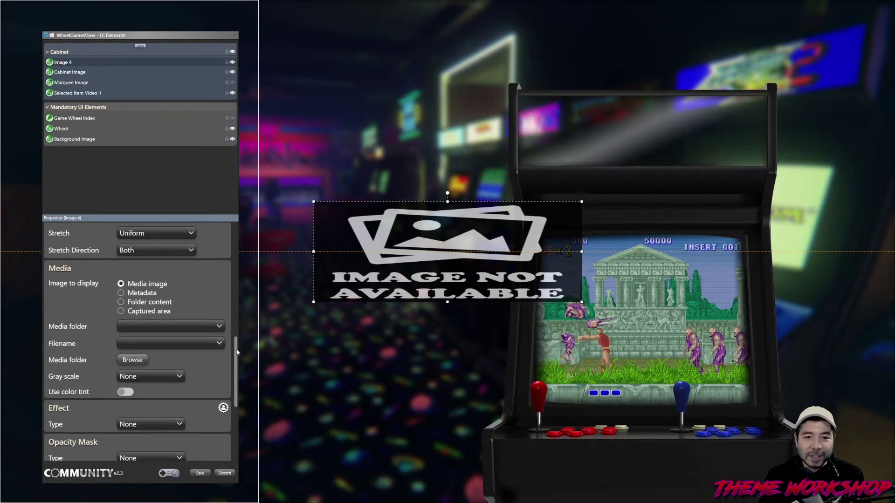
left_click(132, 291)
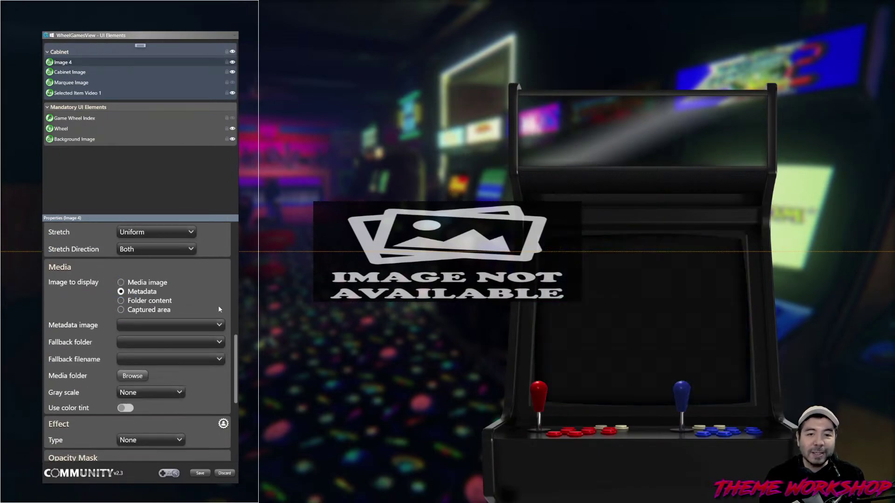
left_click(202, 328)
scroll(169, 279, "down", 8)
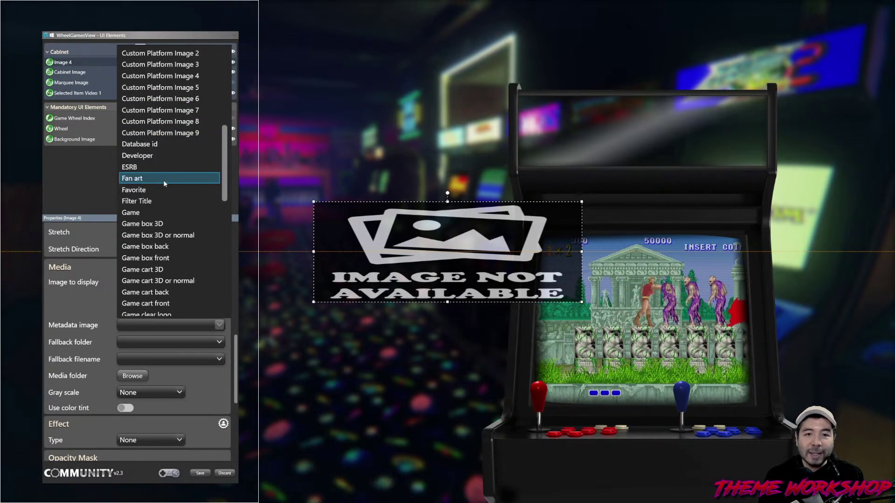
scroll(164, 184, "down", 8)
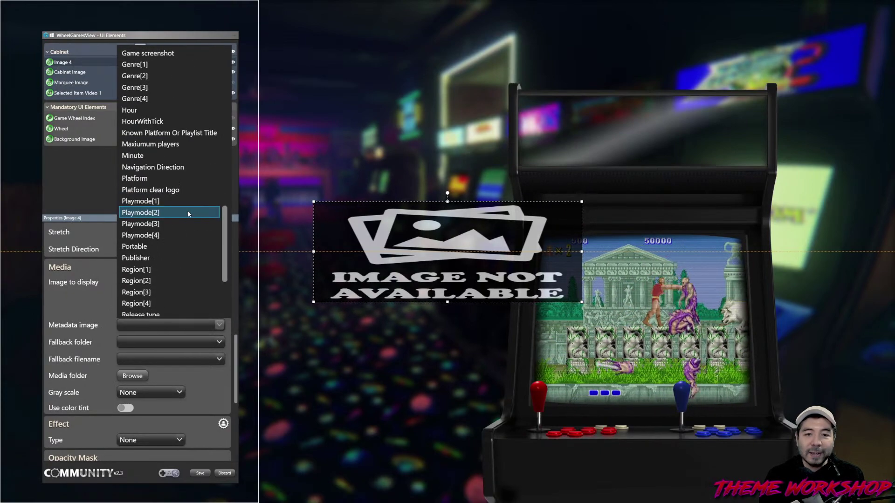
scroll(188, 213, "up", 7)
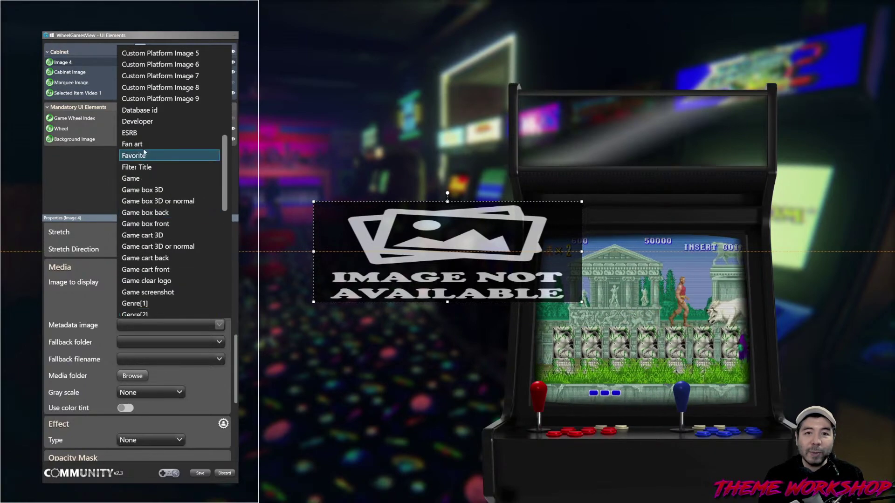
left_click(133, 144)
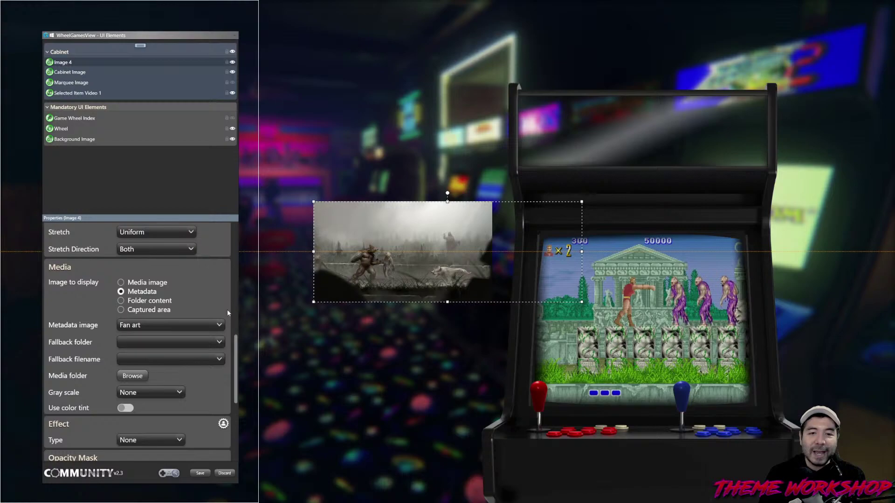
- Set the fan art image's stretch to UniformToFill and resize it to cover the cabinet's marquee opening
left_click_drag(236, 350, 232, 329)
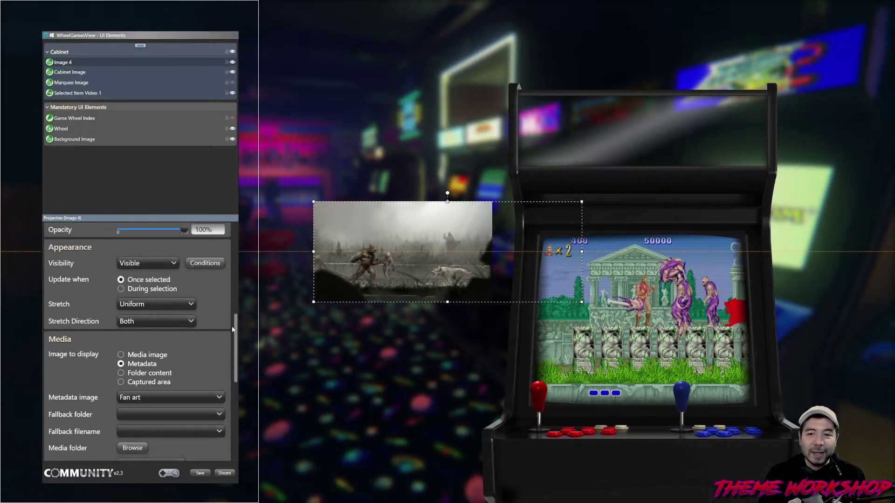
left_click(150, 308)
left_click(150, 352)
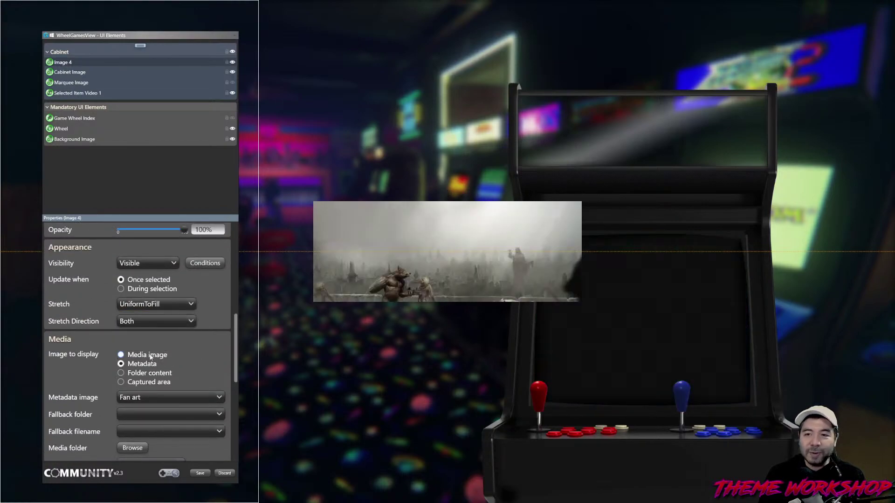
left_click_drag(582, 203, 770, 94)
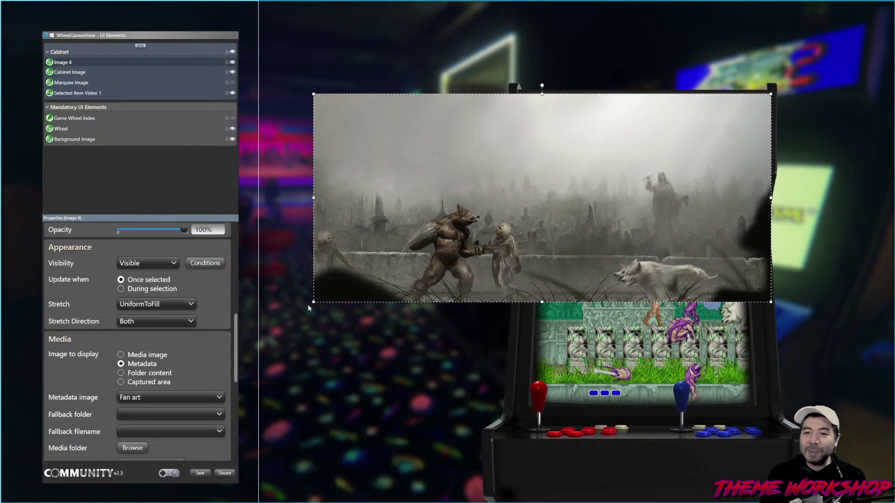
left_click_drag(313, 302, 514, 169)
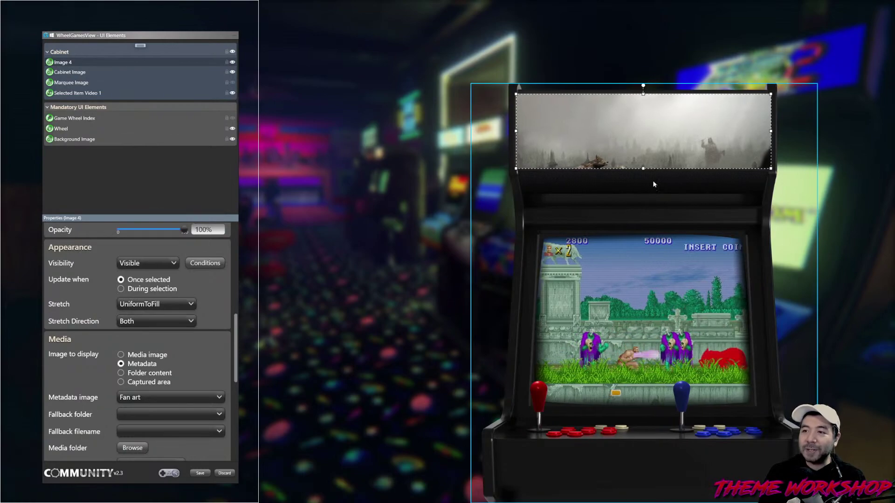
- Rename the fan art image as Fanart and order it between the Marquee Image and the Selected Item Video
double_click(71, 63)
type("Fanart")
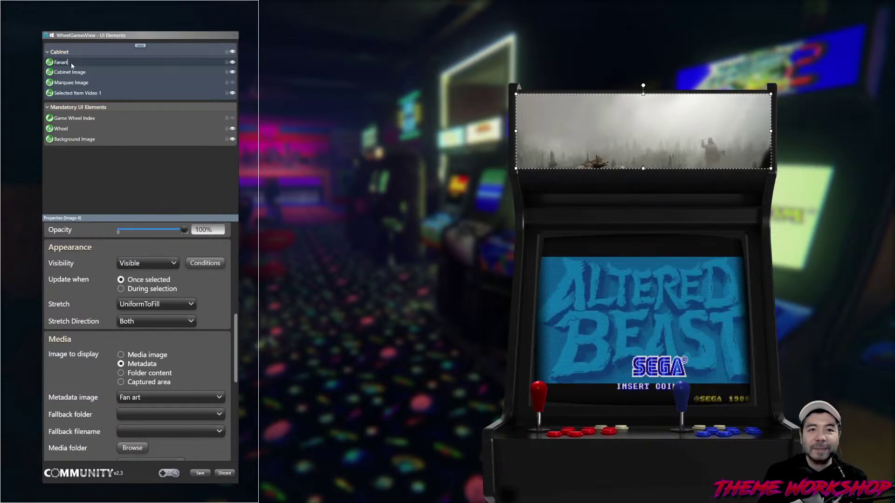
left_click_drag(71, 63, 52, 93)
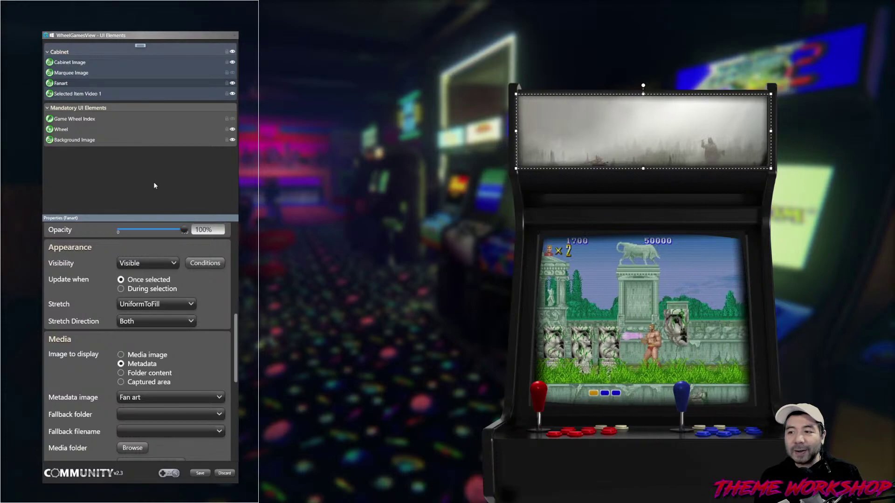
left_click(139, 46)
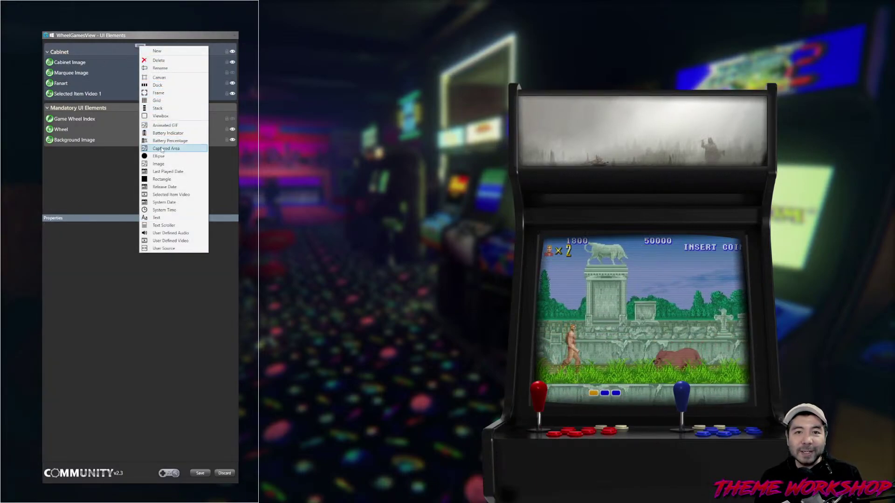
left_click(77, 191)
left_click(66, 85)
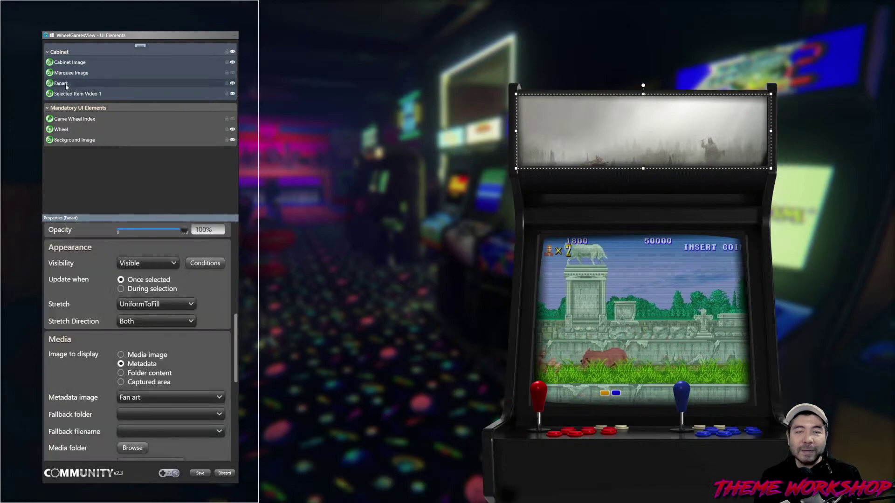
- Add a Grid to the Cabinet group and copy the Fanart image to paste its properties onto the grid
left_click(139, 46)
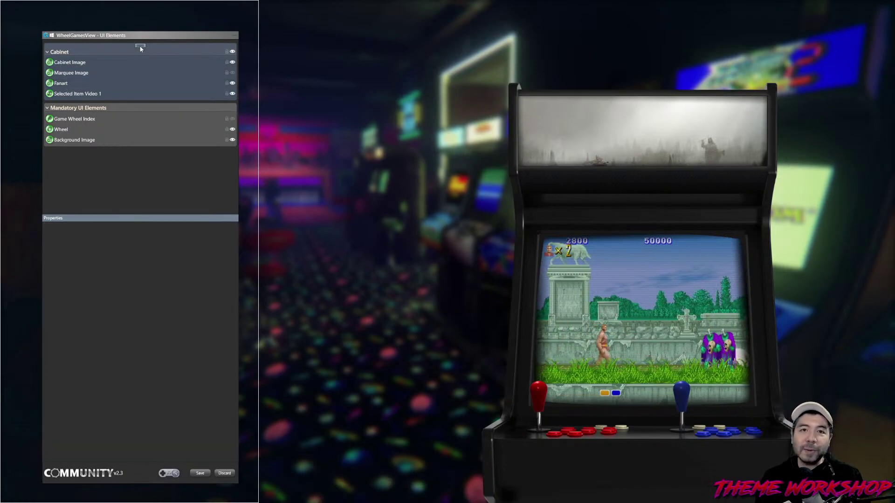
left_click(158, 100)
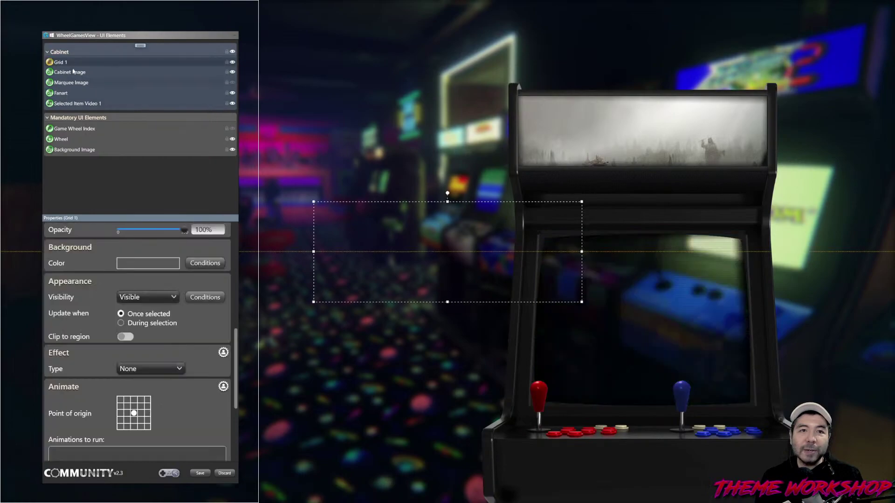
right_click(58, 93)
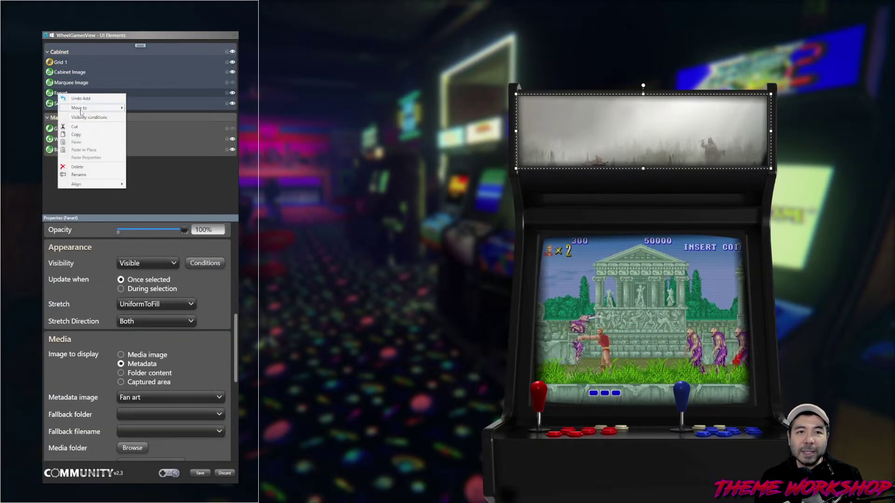
left_click(84, 136)
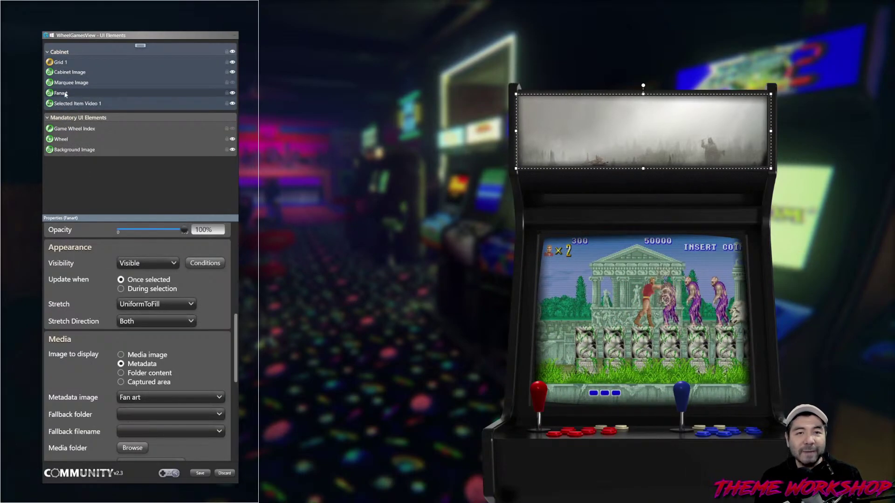
right_click(59, 66)
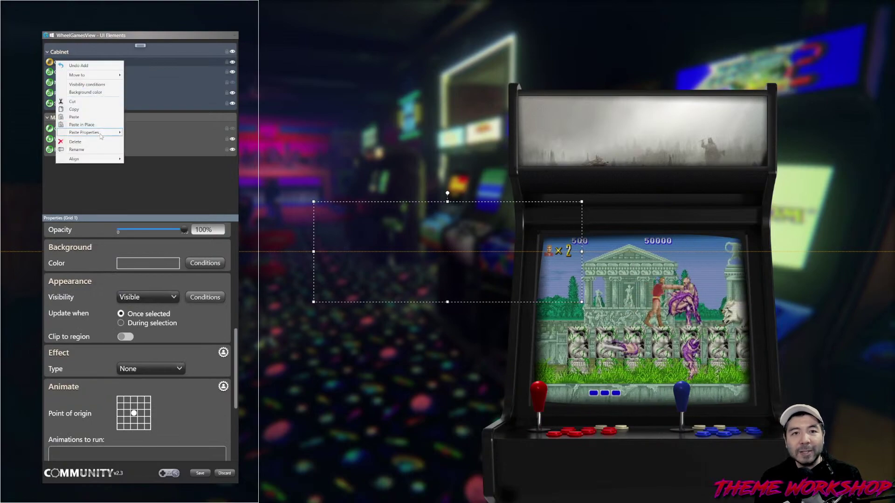
- Paste the copied position and size properties onto Grid 1 so it covers the cabinet's marquee area
mouse_move(94, 132)
left_click(156, 133)
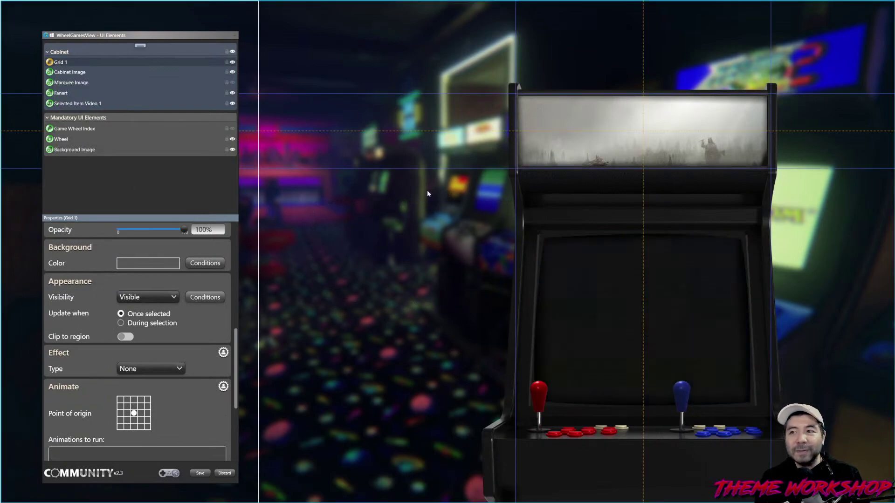
left_click(646, 168)
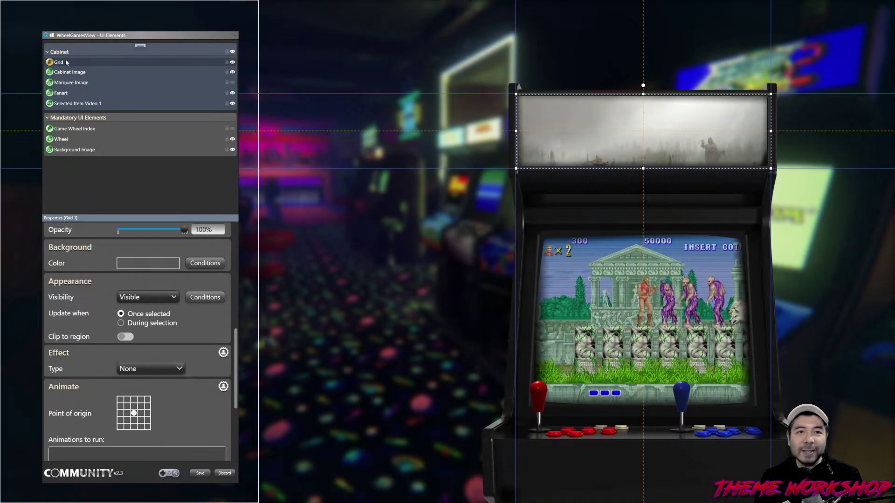
- Move Grid 1 below Marquee Image in the element list and nest Fanart inside it
left_click_drag(67, 72, 60, 94)
left_click(60, 95)
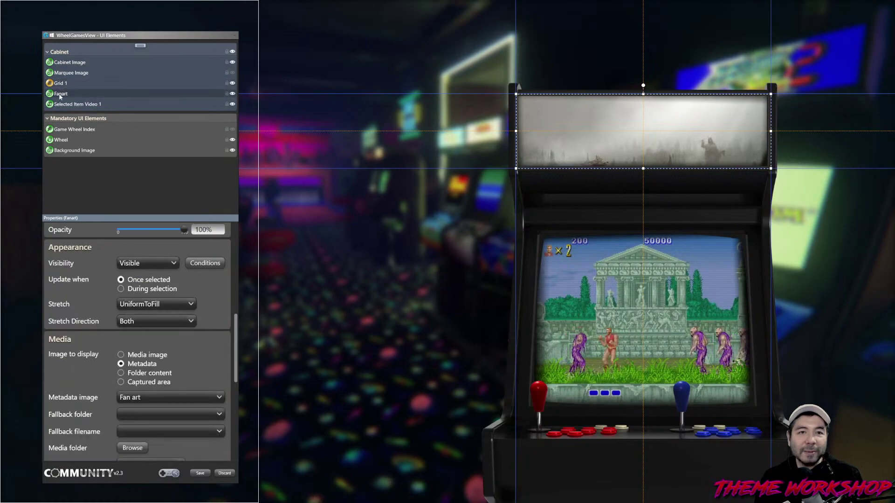
left_click_drag(59, 87, 61, 84)
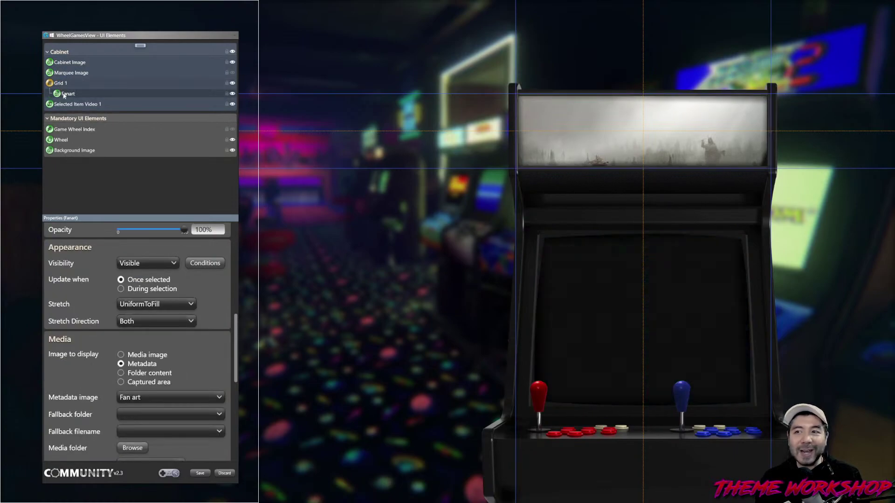
- Add an image element to the Cabinet group and name it Clear Logo
left_click(140, 46)
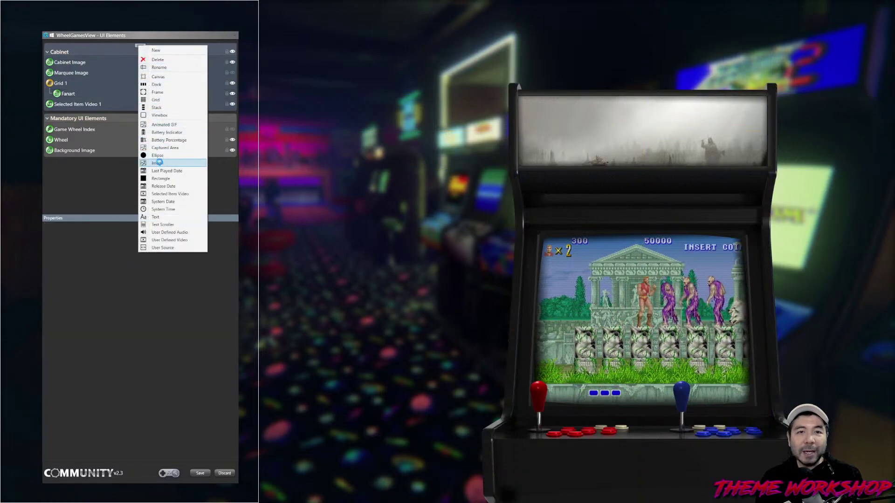
left_click(157, 163)
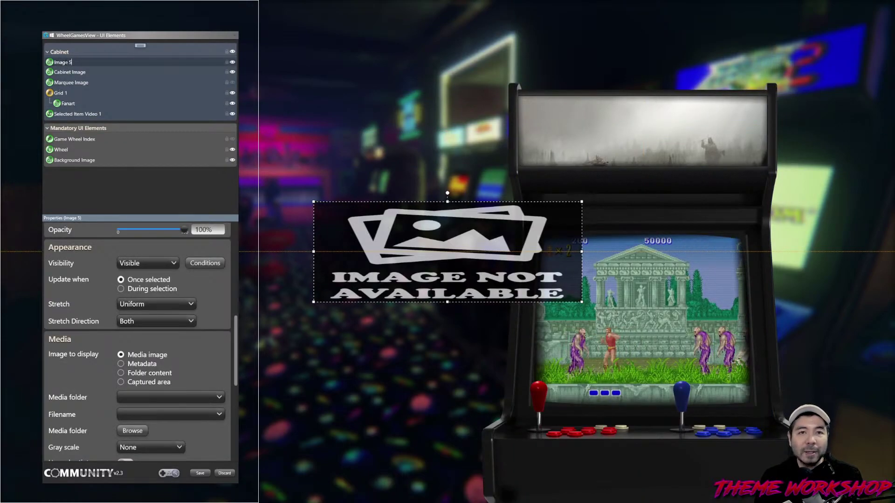
key("BackSpace")
key("BackSpace")
key("BackSpace")
key("BackSpace")
key("BackSpace")
key("BackSpace")
key("BackSpace")
type("Clear Logo")
key("Return")
- Nest Clear Logo inside Grid 1 above Fanart and set its X and Y positions to 0
left_click_drag(65, 62, 58, 103)
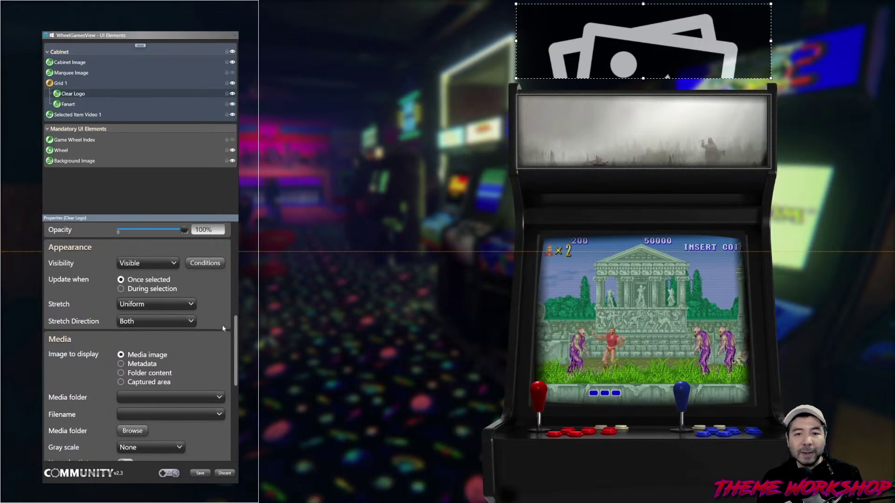
scroll(222, 328, "up", 10)
double_click(140, 263)
type("0")
key("Tab")
type("00")
key("BackSpace")
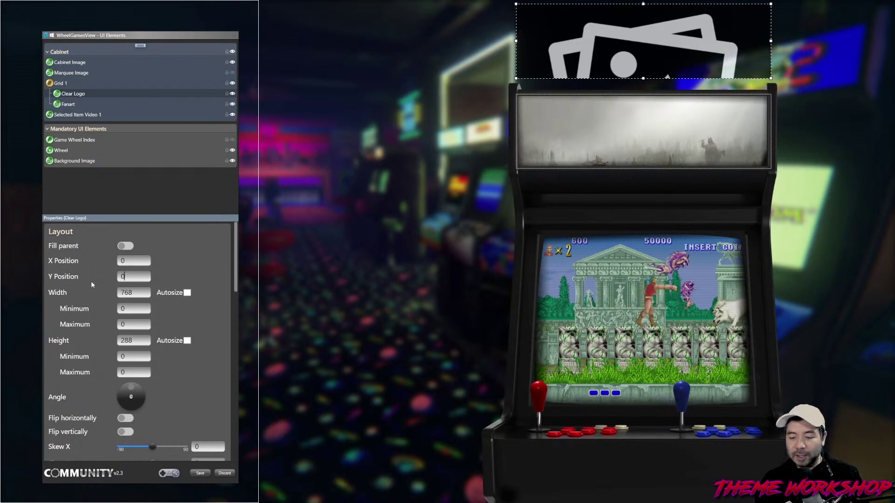
- Make Clear Logo display a metadata image, using Game clear logo
scroll(229, 320, "down", 10)
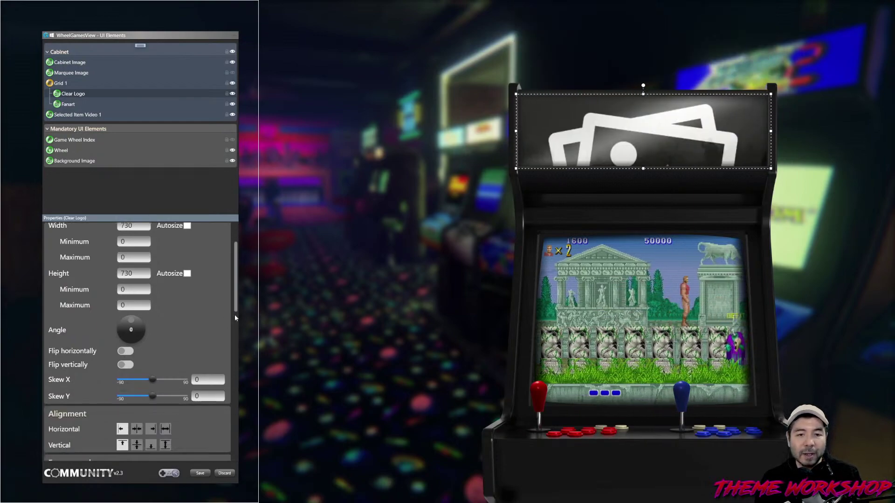
left_click(129, 261)
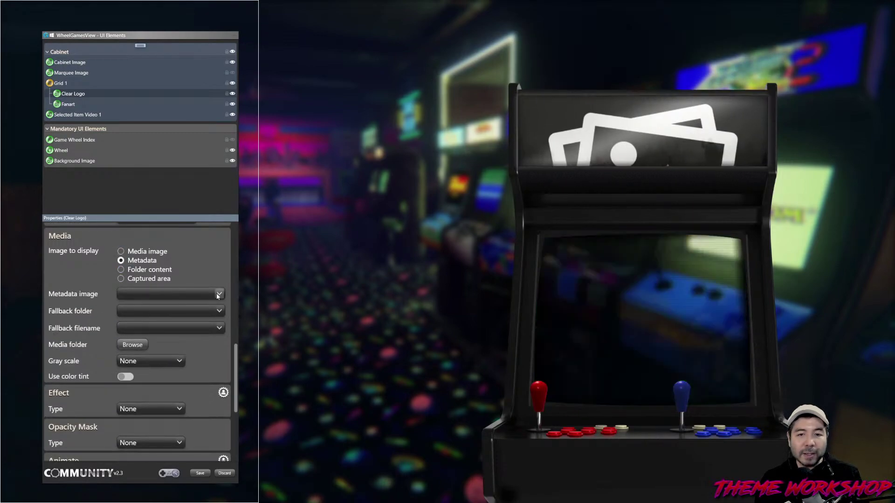
left_click(219, 294)
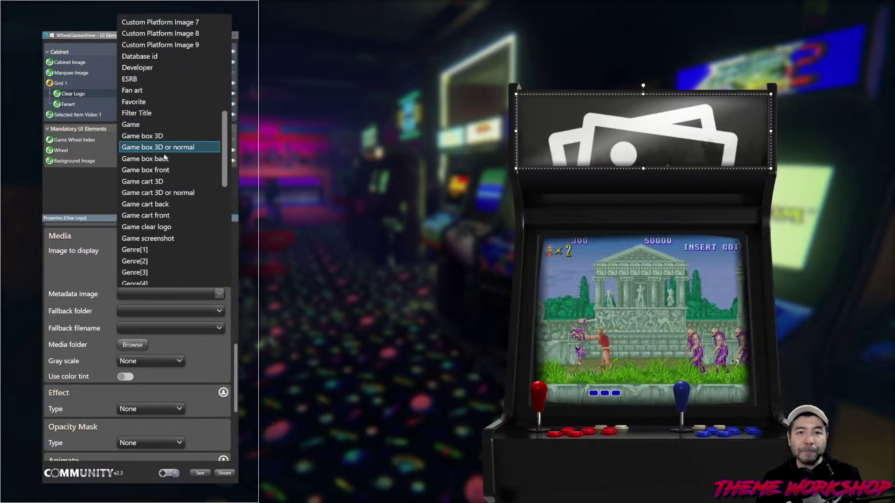
left_click(156, 229)
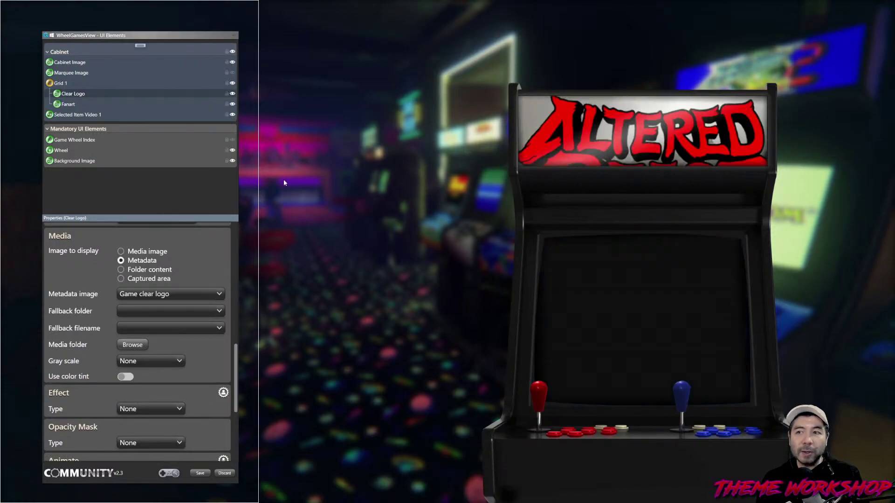
- Resize the Clear Logo frame so it fits inside the marquee with a margin on all sides
left_click_drag(518, 98, 556, 102)
left_click_drag(770, 169, 728, 159)
left_click_drag(555, 159, 550, 160)
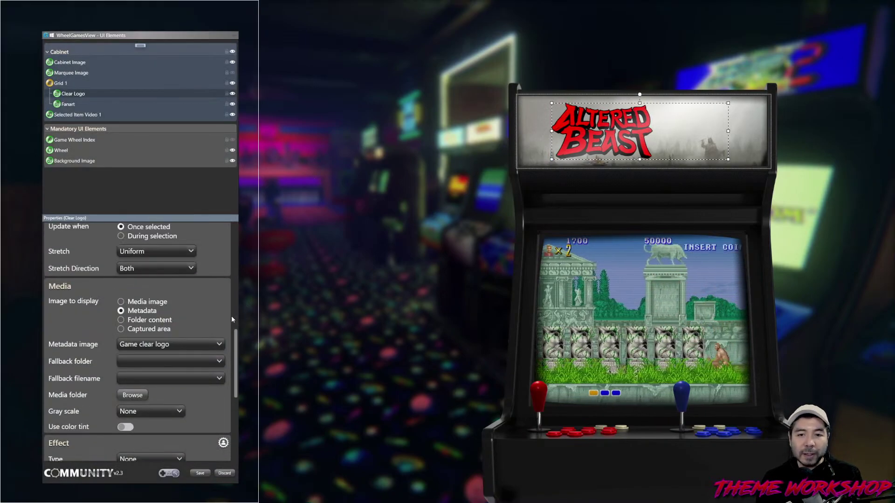
- Align the Clear Logo image to the center both horizontally and vertically
scroll(231, 317, "up", 5)
left_click(135, 346)
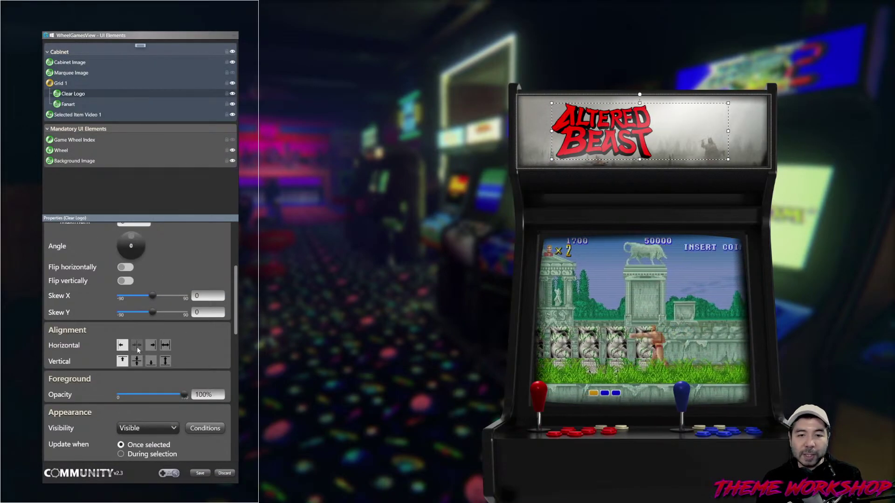
left_click(137, 362)
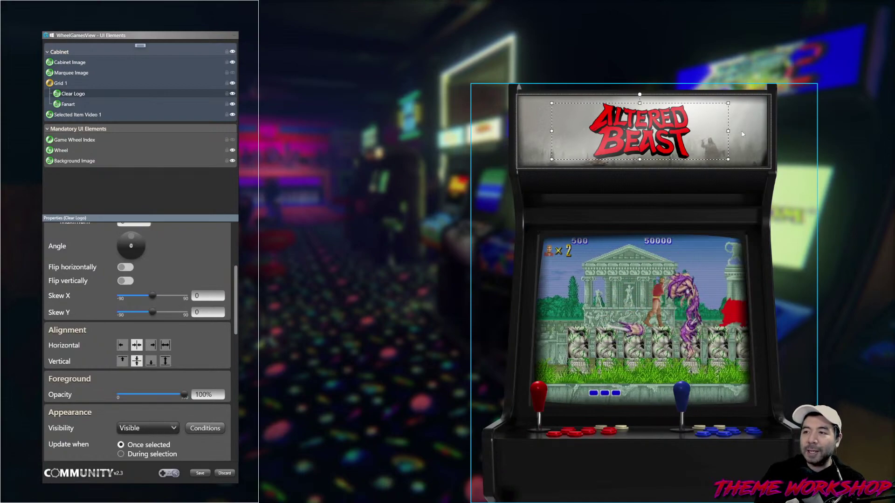
- Apply a Blur effect to Fanart with a blur radius of about 33
left_click(74, 104)
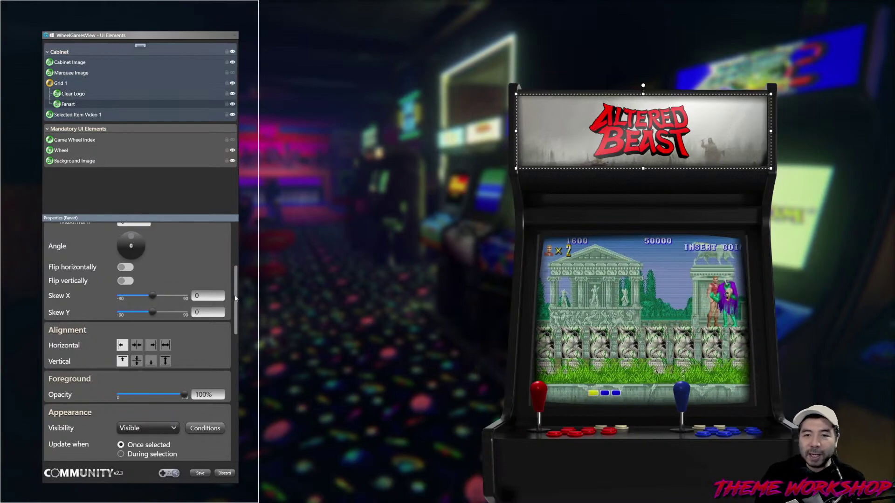
scroll(241, 312, "down", 3)
left_click_drag(243, 342, 243, 392)
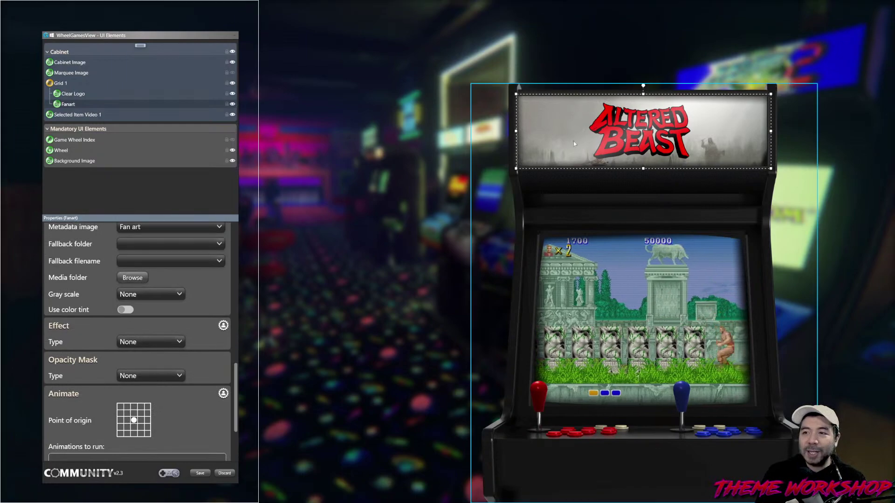
left_click(152, 376)
left_click(153, 373)
left_click(140, 343)
left_click(130, 360)
left_click_drag(120, 360, 144, 360)
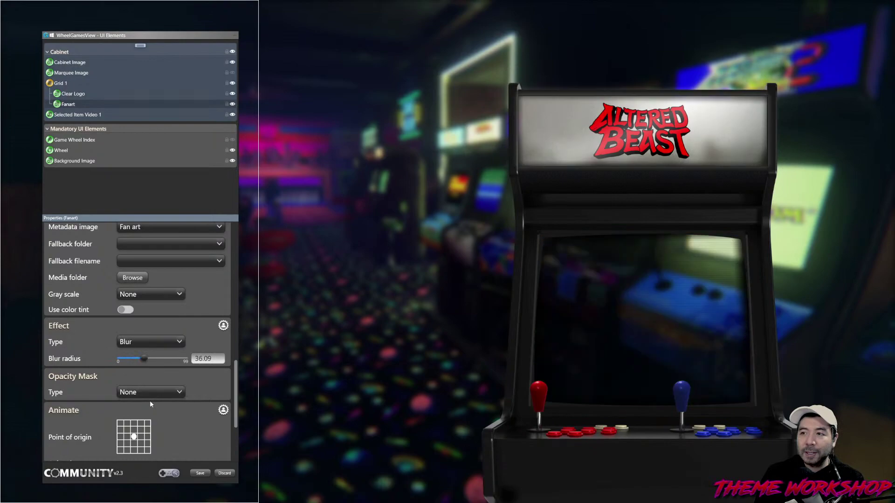
left_click_drag(144, 359, 141, 361)
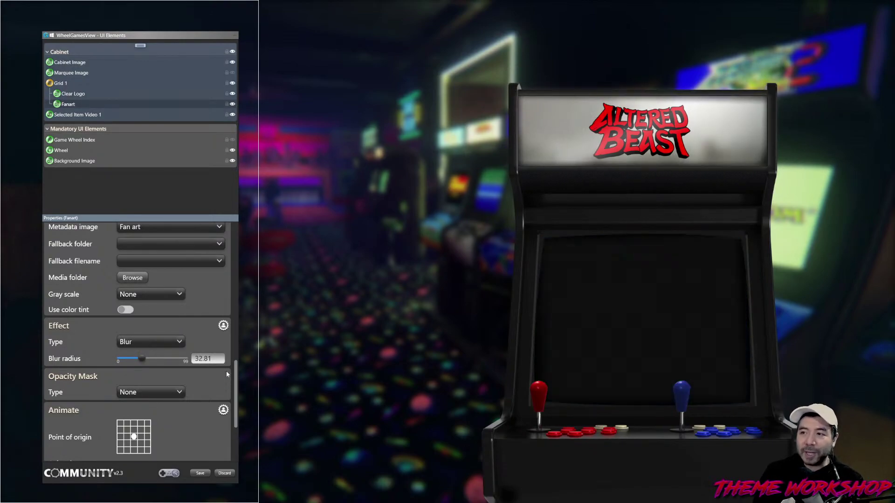
- Apply a black Drop Shadow to Clear Logo with about 62% opacity, direction 300, depth about 8 and blur radius about 17
scroll(171, 245, "up", 1)
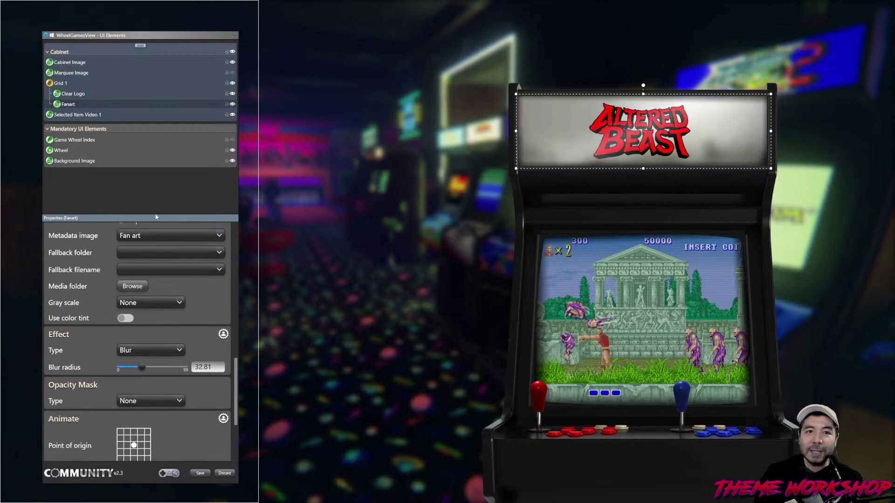
left_click(74, 93)
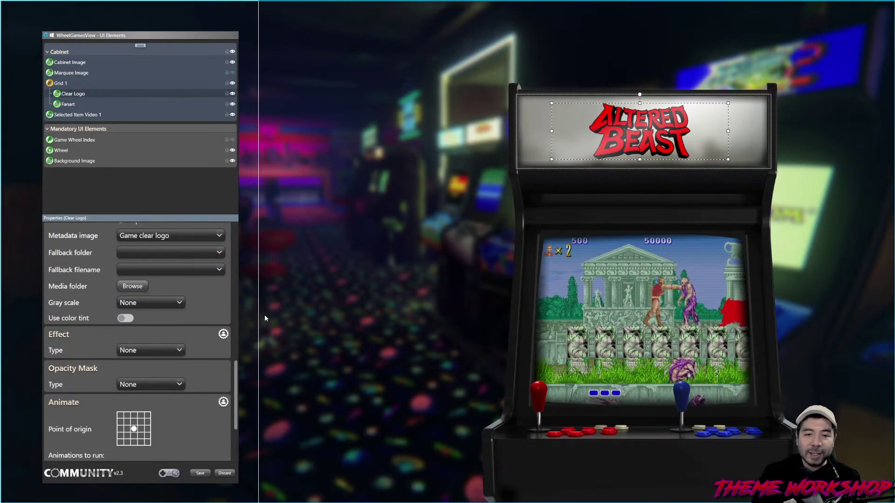
scroll(234, 389, "down", 3)
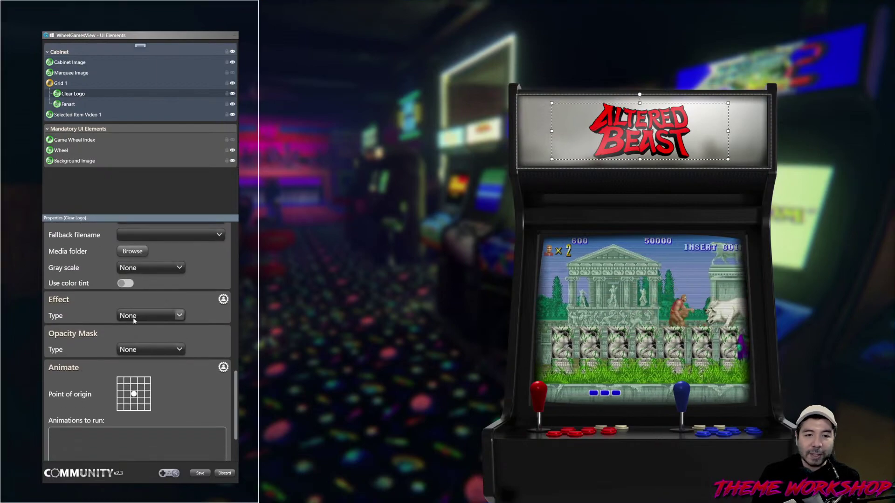
left_click(150, 316)
left_click(136, 353)
left_click_drag(120, 350, 156, 353)
left_click_drag(136, 389, 130, 419)
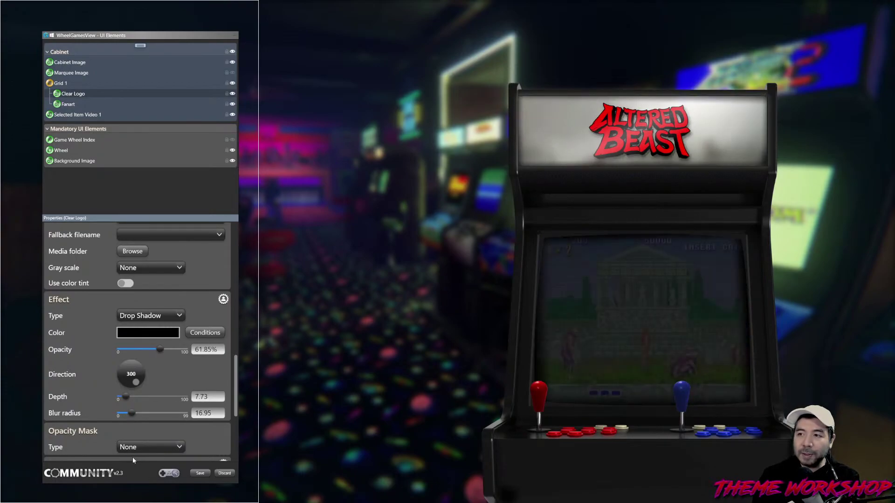
- Compare the real marquee artwork with the substitute by showing Marquee Image and hiding it again
left_click(404, 313)
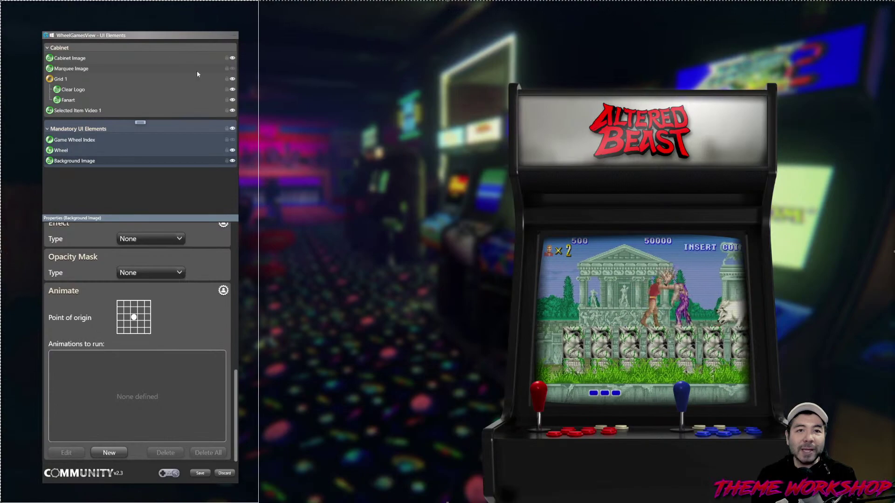
left_click(232, 70)
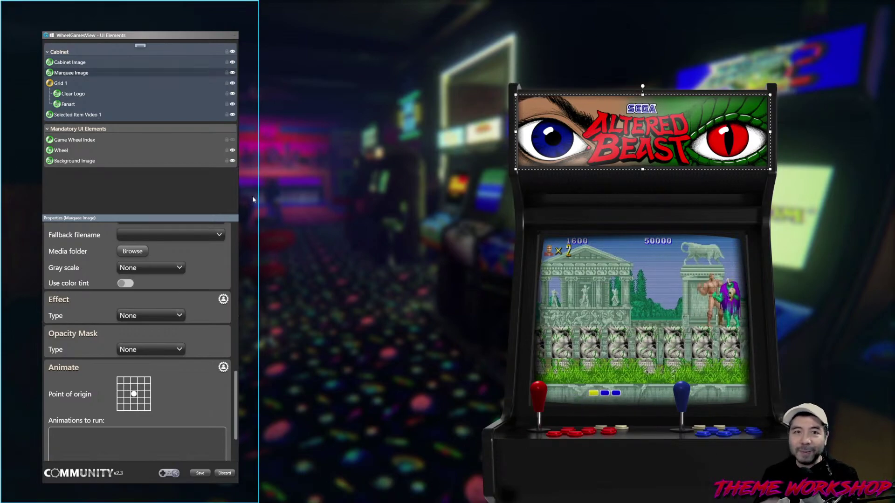
left_click(232, 72)
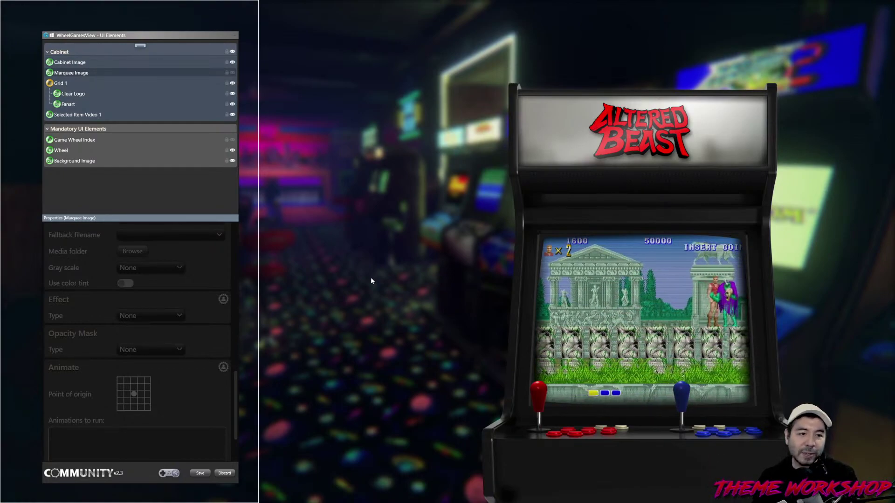
- Hide Fanart and add a rectangle element directly below the Grid 1 group in the element list
left_click(233, 105)
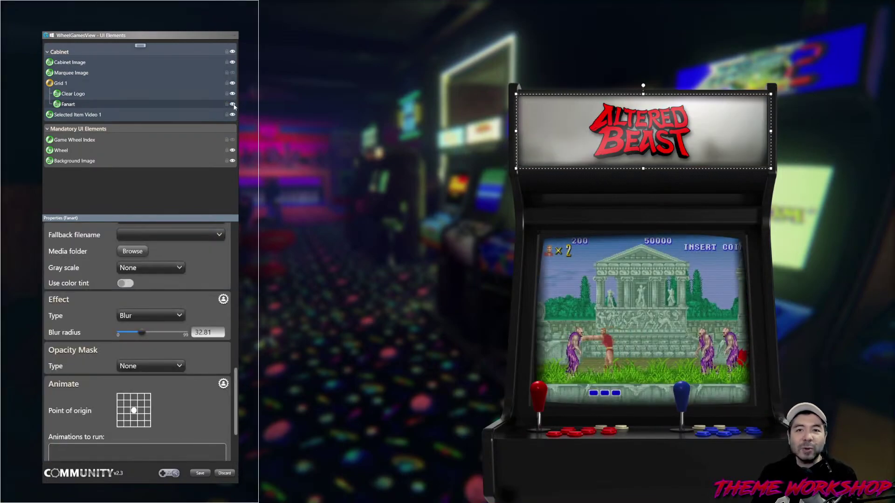
left_click(234, 107)
left_click(141, 46)
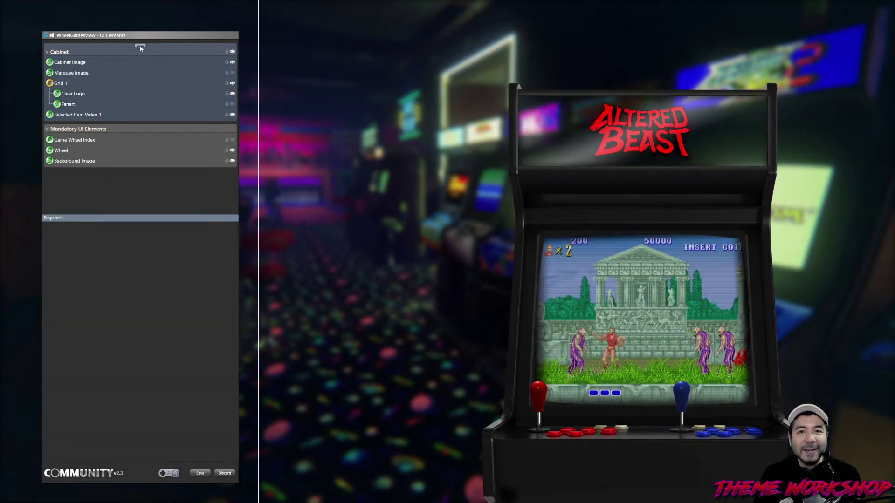
left_click(140, 46)
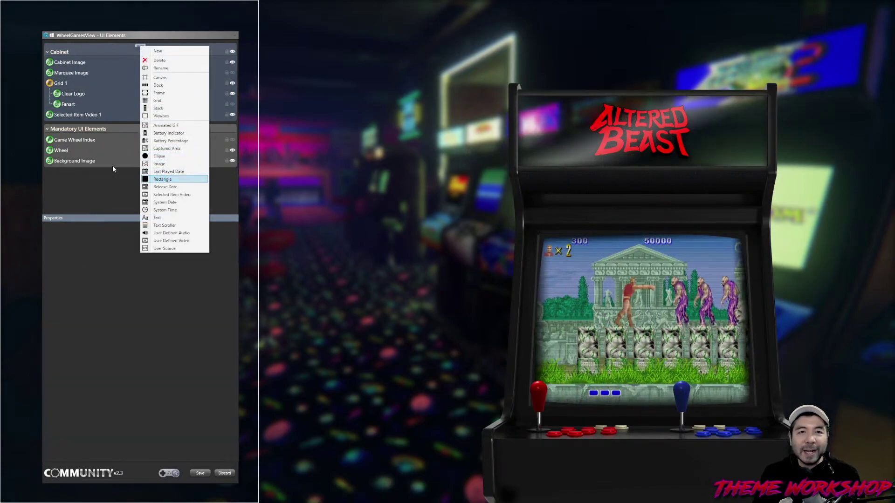
left_click_drag(74, 65, 65, 122)
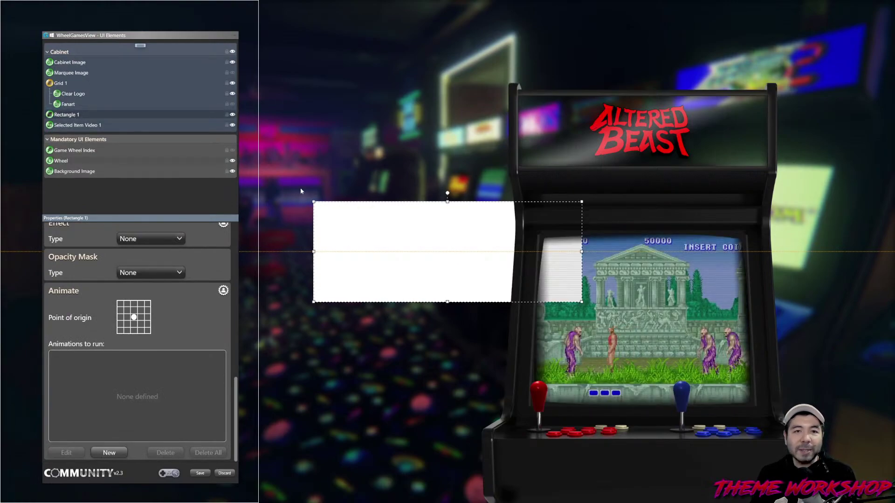
- Copy Grid 1 and paste its position and size properties onto Rectangle 1
right_click(61, 85)
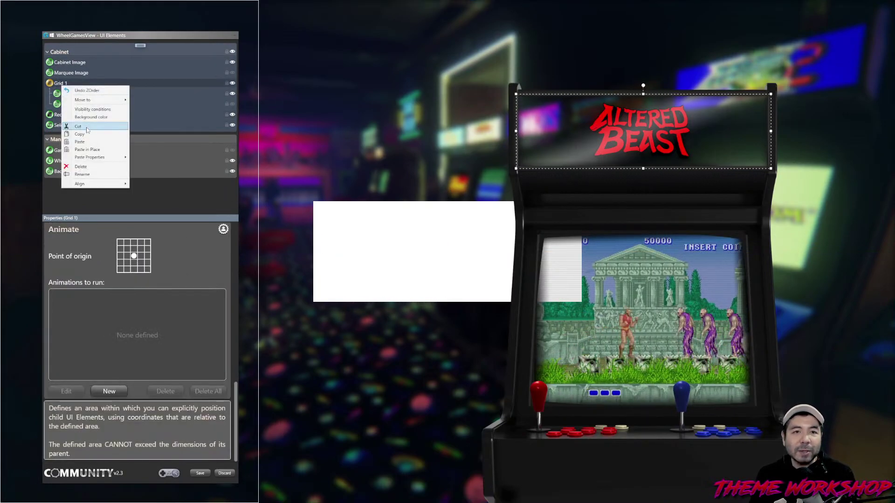
left_click(60, 117)
right_click(60, 119)
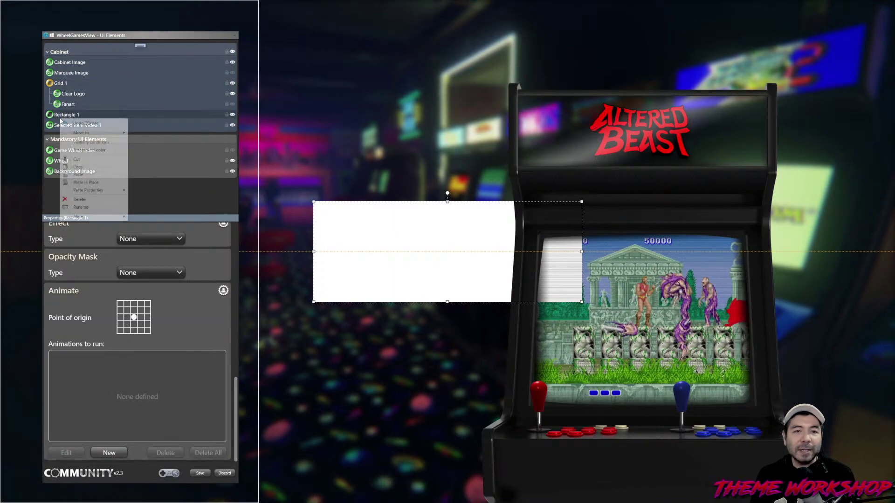
mouse_move(117, 190)
left_click(151, 202)
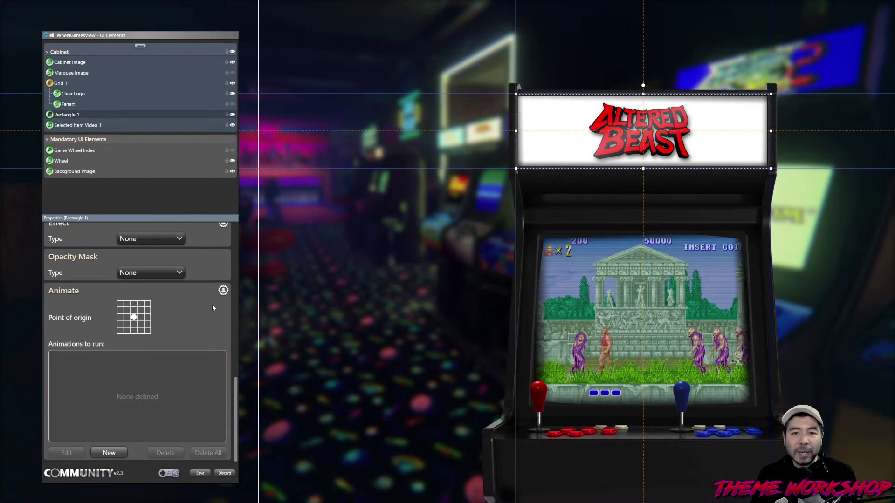
- Set the foreground color of Rectangle 1 to black
left_click_drag(238, 394, 244, 321)
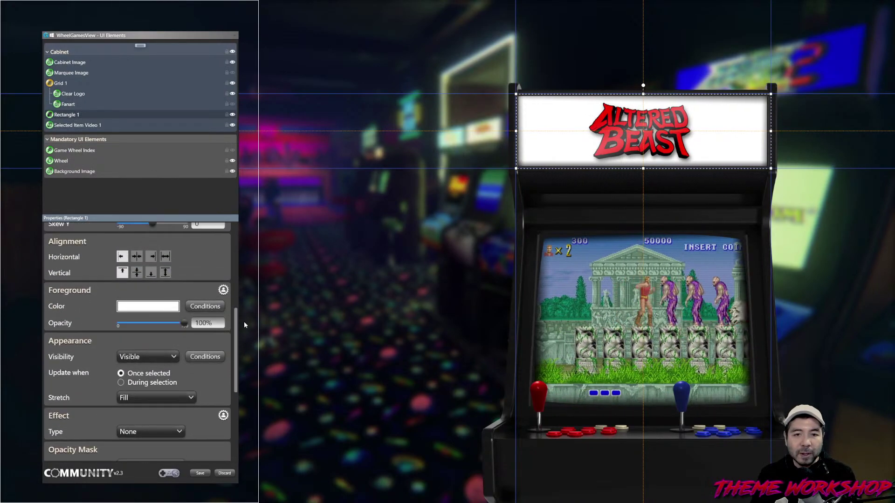
left_click(161, 308)
mouse_move(252, 255)
left_mouse_down()
mouse_move(220, 272)
mouse_move(217, 295)
left_mouse_up()
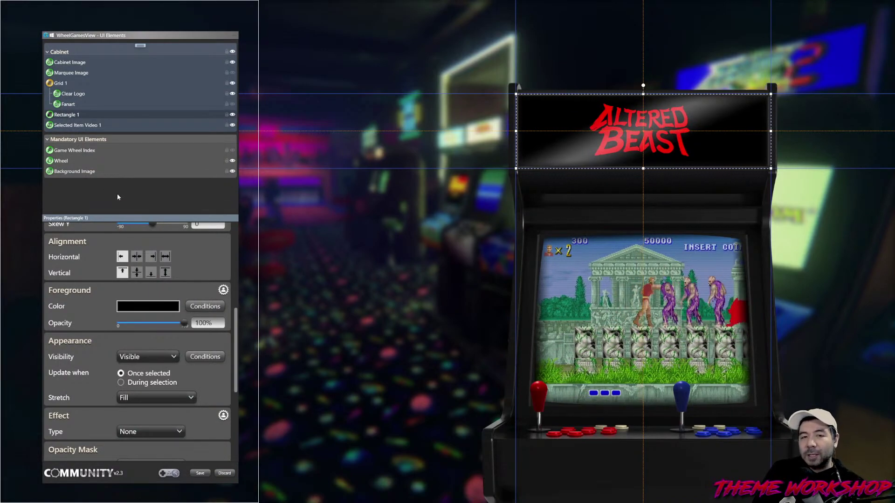
- Set the foreground color of Rectangle 1 to a very dark grey
left_click(150, 306)
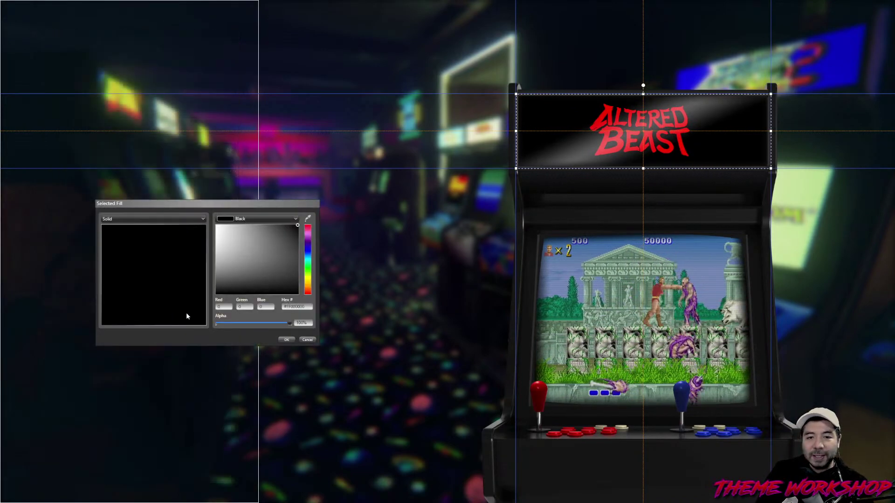
left_click(298, 286)
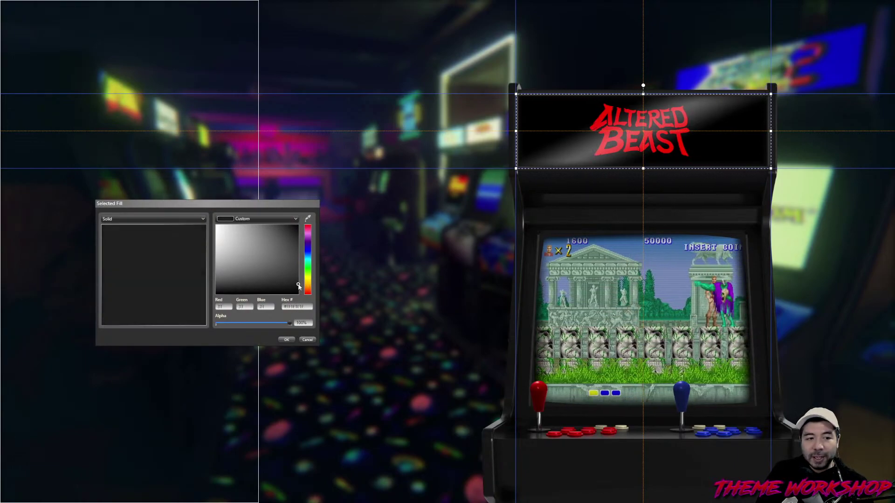
left_click(288, 340)
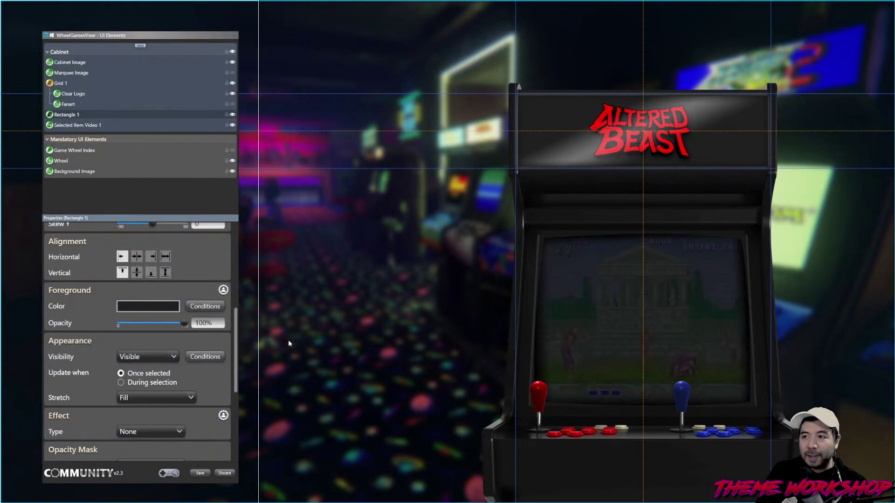
left_click(384, 254)
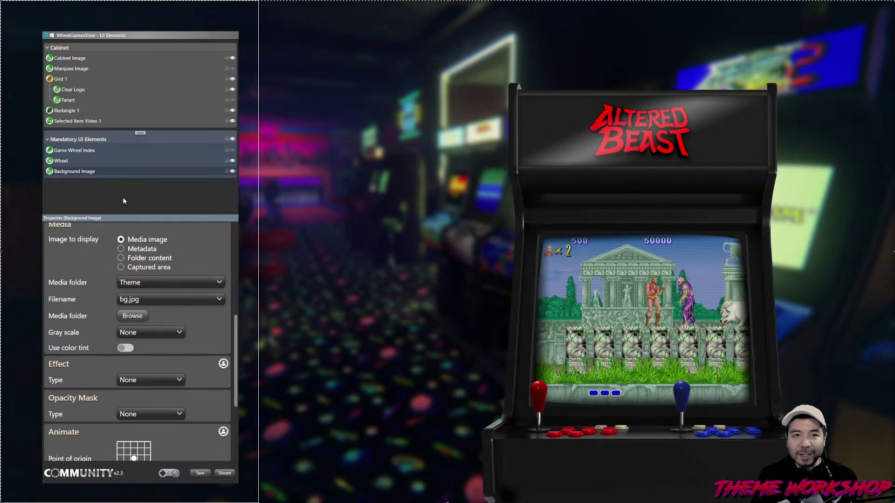
- Make Fanart and Marquee Image visible again and delete Rectangle 1 from the Cabinet group
left_click(234, 103)
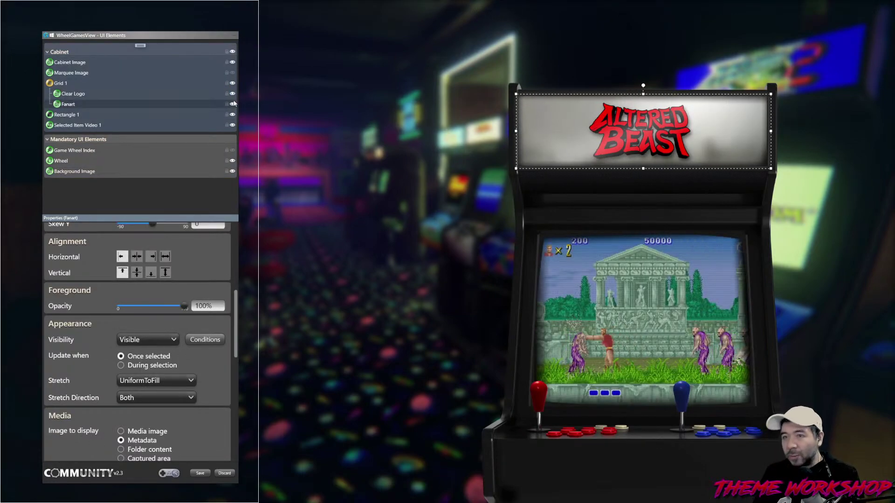
left_click(233, 72)
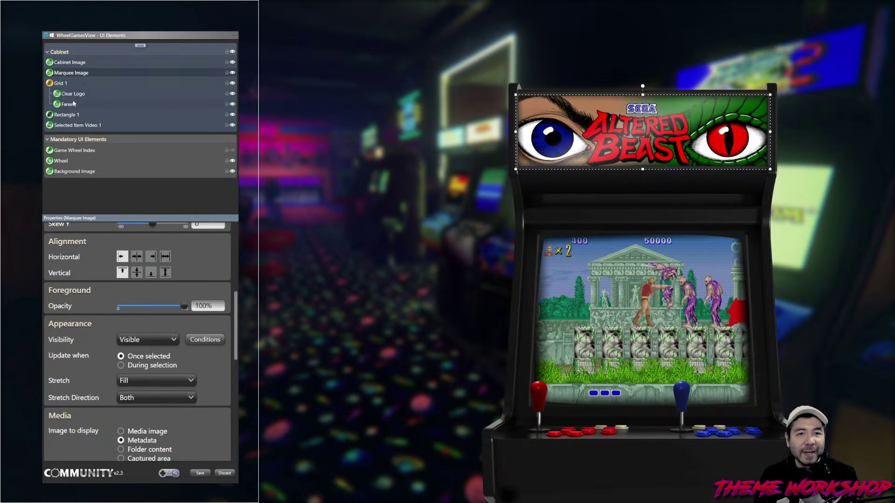
left_click(65, 116)
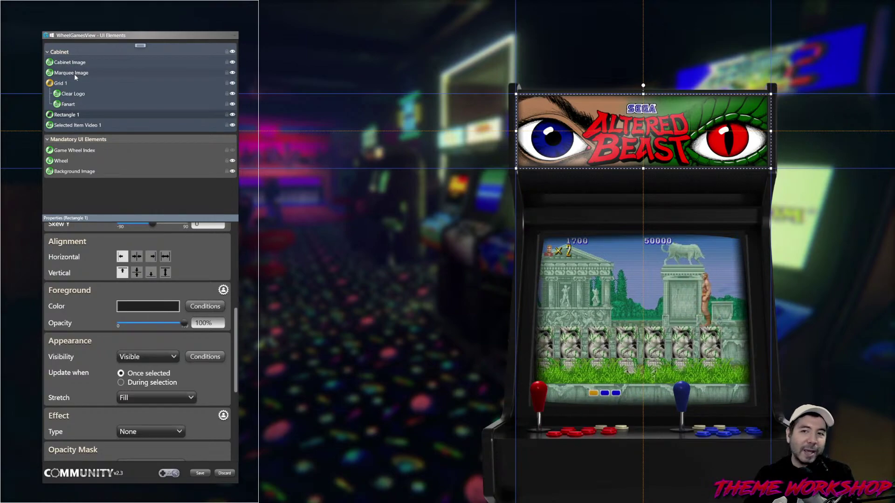
right_click(65, 116)
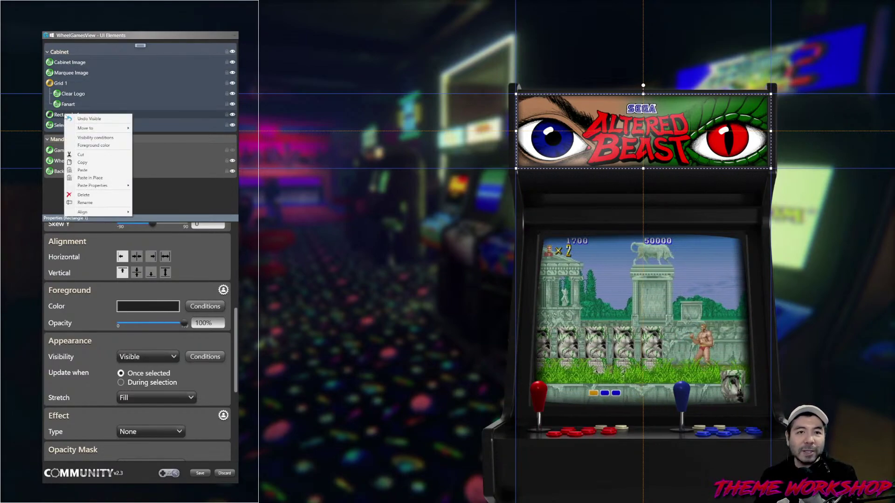
left_click(106, 195)
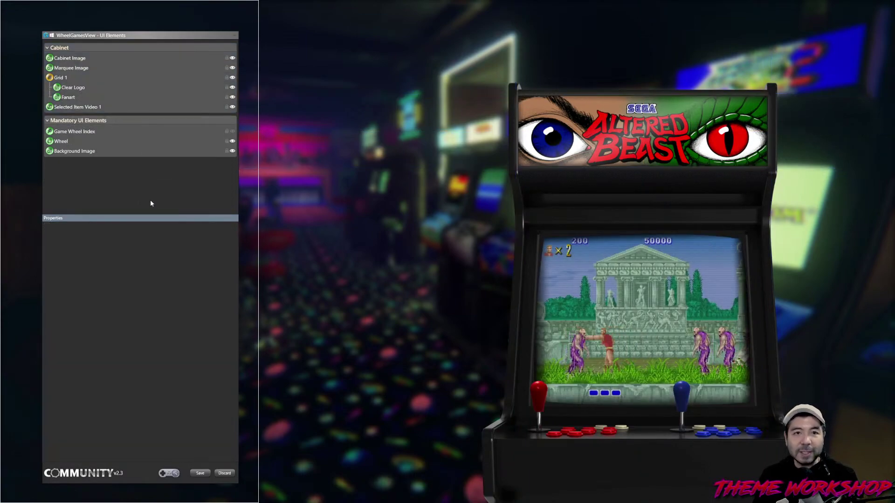
key("super+e")
left_click(451, 150)
type("g:\\launchbox\\")
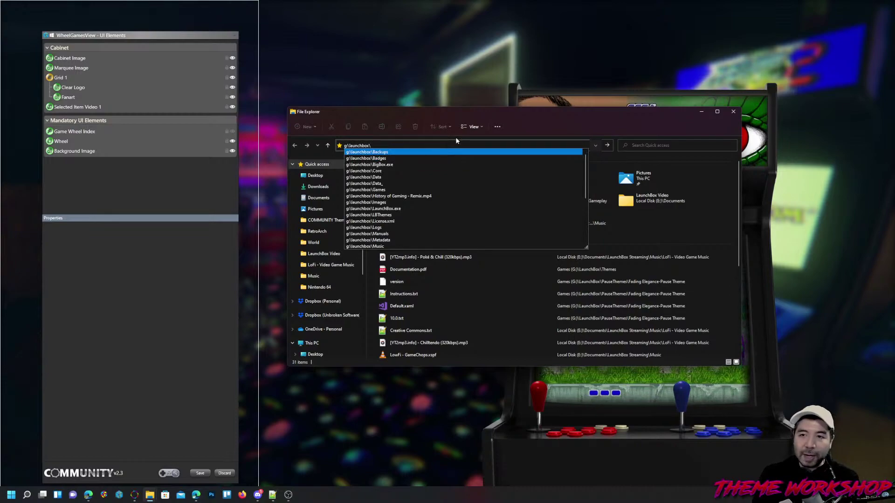
- Switch to the File Explorer window of the CoinOP theme project and go up to its Media folder
left_click(149, 494)
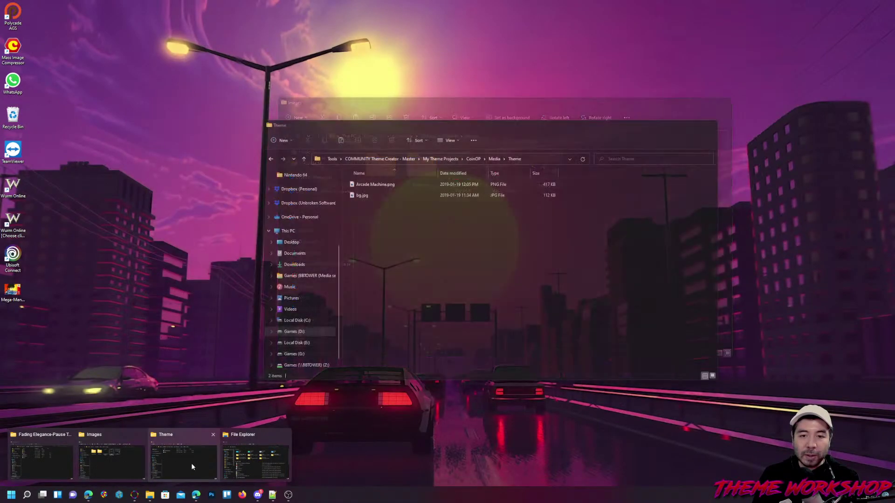
left_click(192, 466)
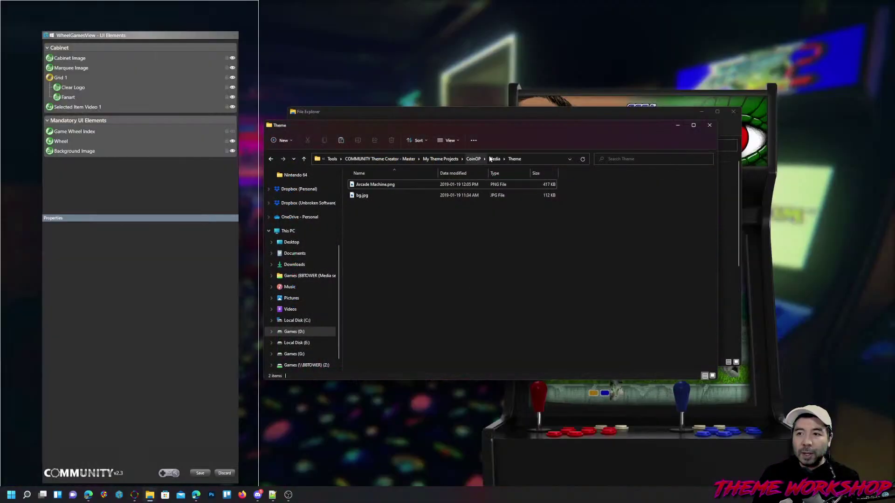
left_click(493, 161)
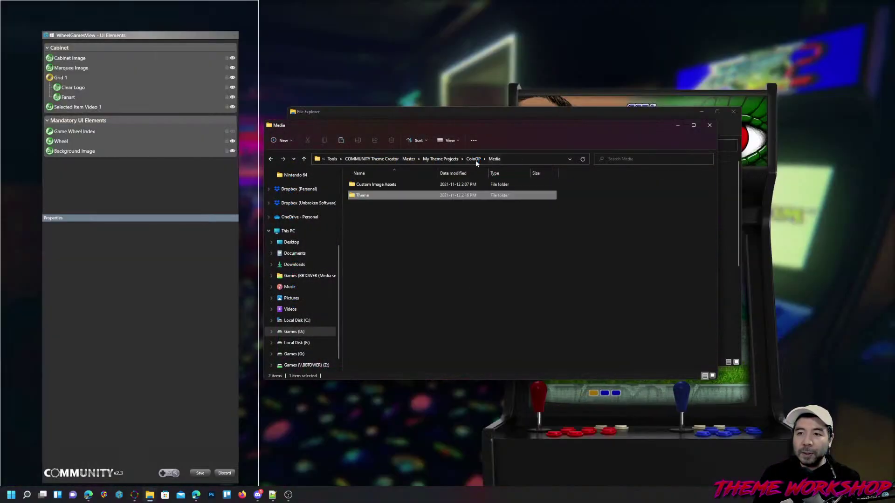
- Copy Arcade.png from the Images\Platforms\Banner folder of the CoinOP theme in LaunchBox
left_click(149, 494)
left_click(117, 468)
double_click(417, 167)
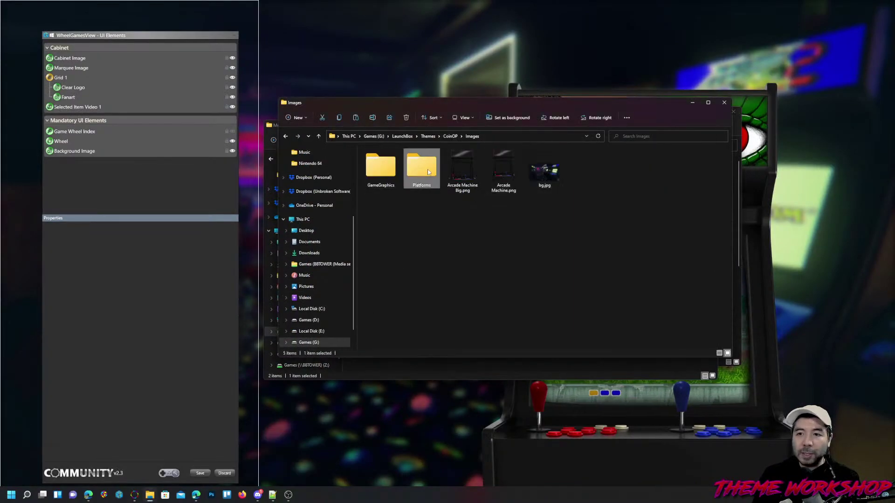
left_click(381, 163)
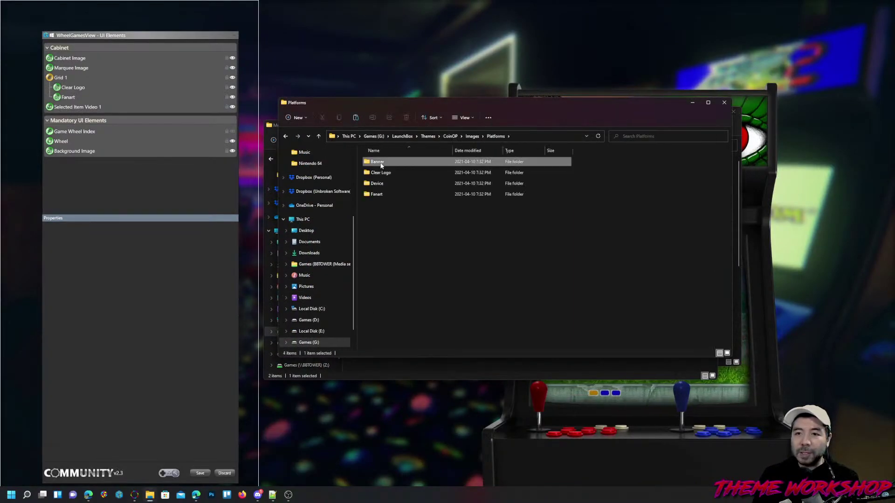
double_click(381, 163)
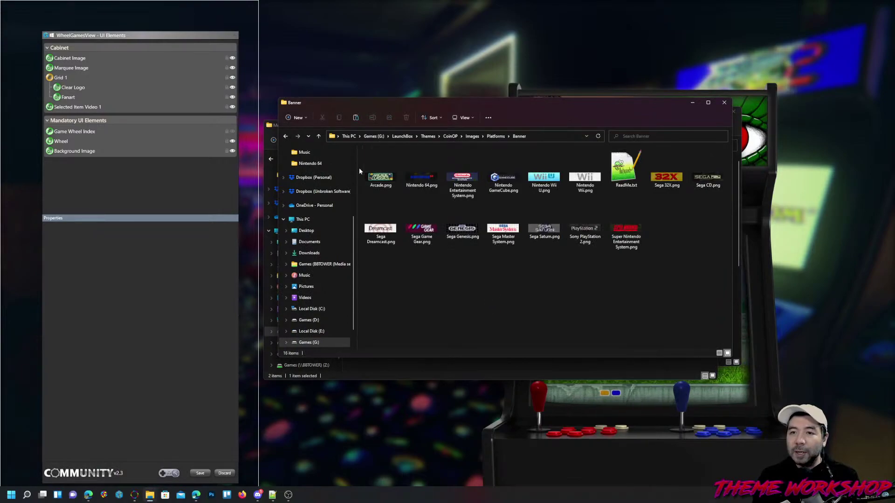
left_click(375, 173)
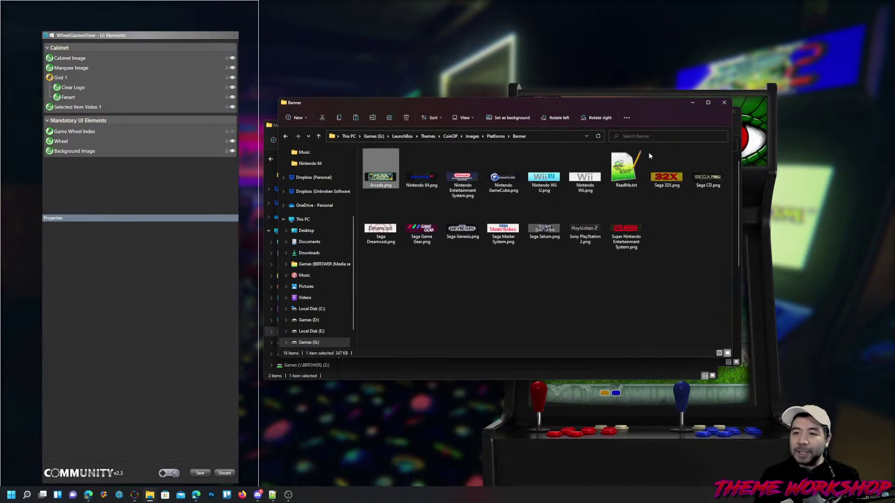
- Paste Arcade.png into the Theme folder inside the CoinOP project's Media folder
left_click(692, 104)
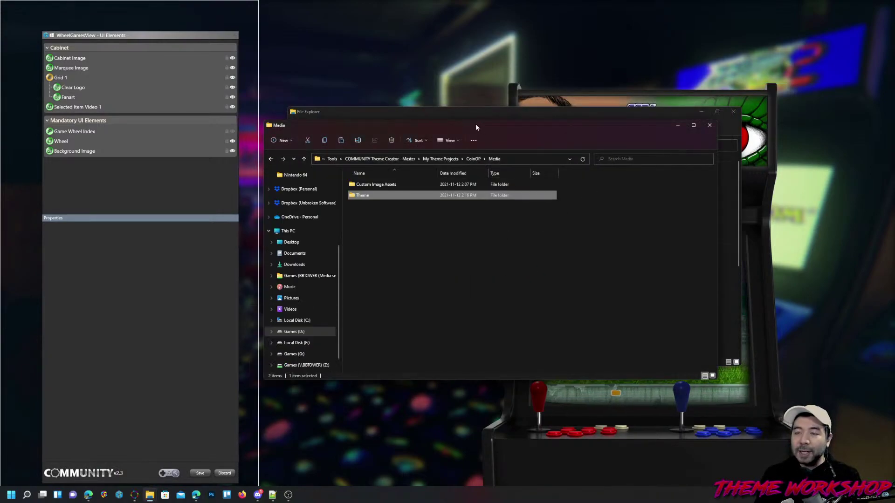
left_click_drag(476, 127, 476, 133)
double_click(362, 204)
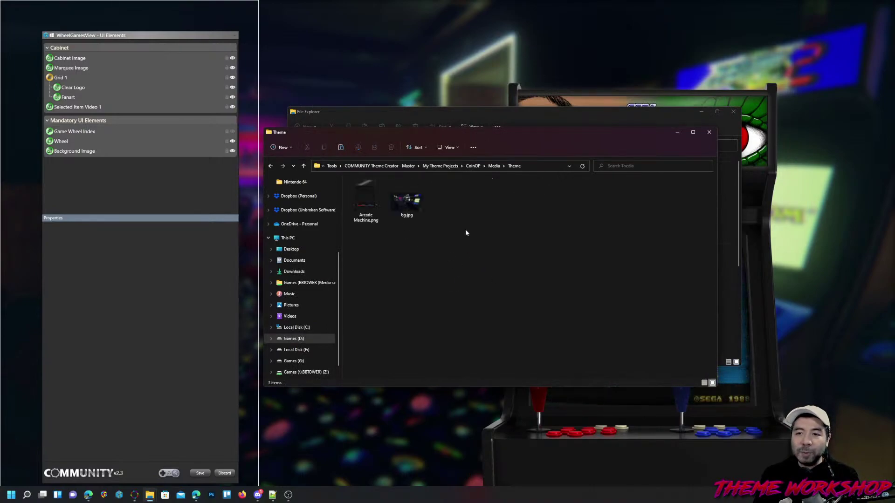
- Switch back to the Community Theme Creator and add an image element directly below the Grid 1 group
left_click(108, 164)
left_click_drag(115, 48, 140, 47)
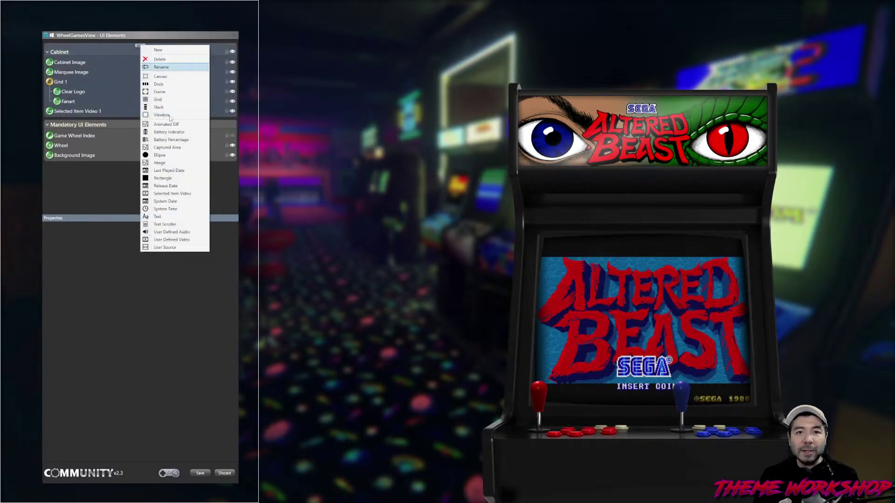
left_click(167, 161)
left_click_drag(64, 62, 51, 123)
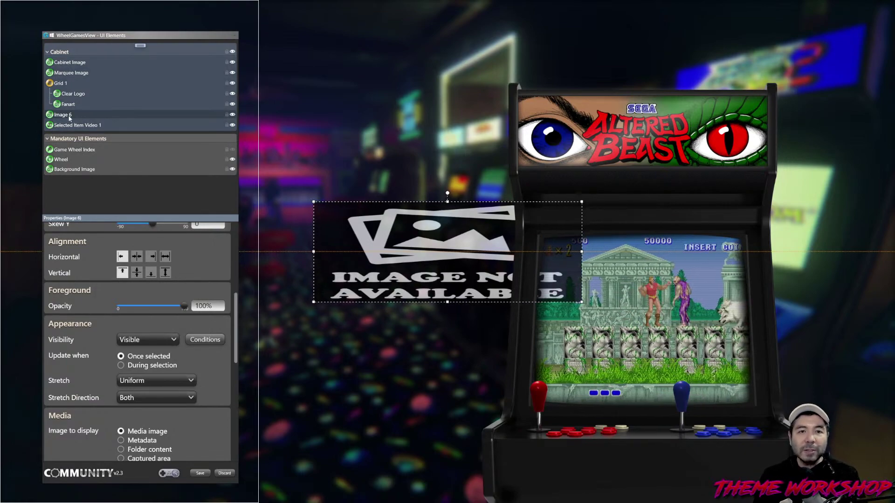
- Set the new image element to display the media image Arcade.png from the Theme media folder
left_click_drag(237, 358, 233, 387)
scroll(233, 388, "down", 2)
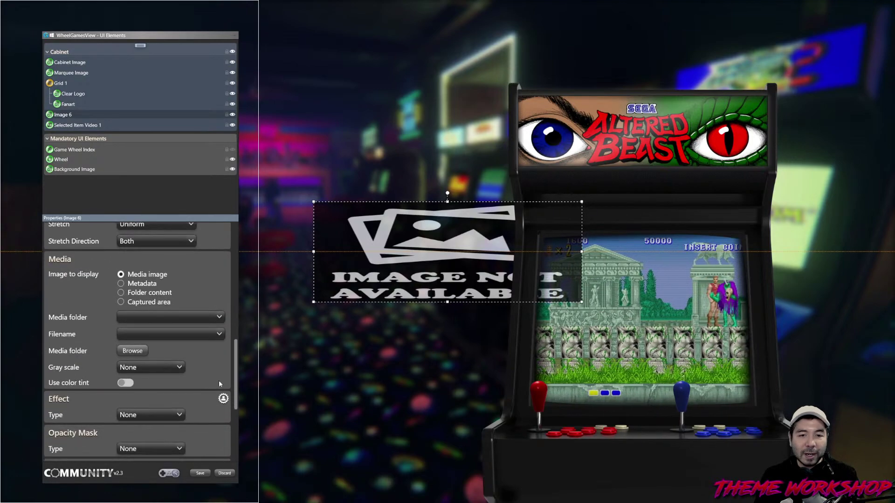
left_click(135, 285)
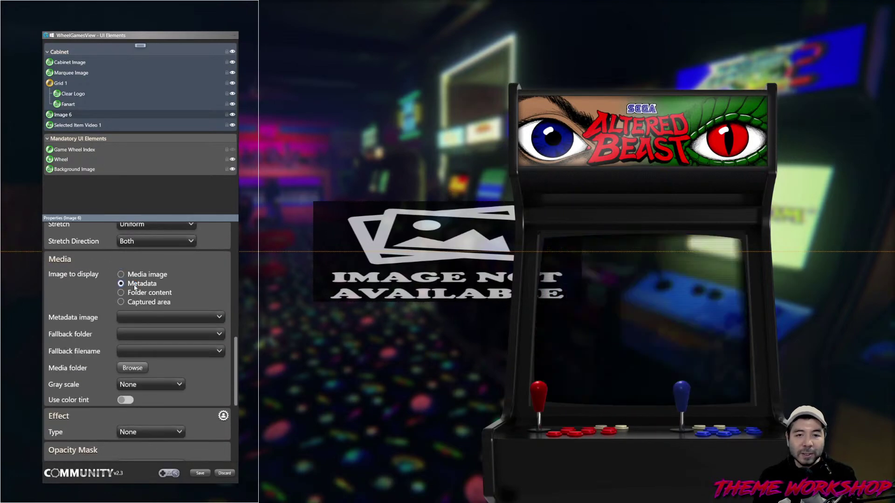
left_click(121, 275)
left_click(218, 317)
left_click(200, 328)
left_click(219, 334)
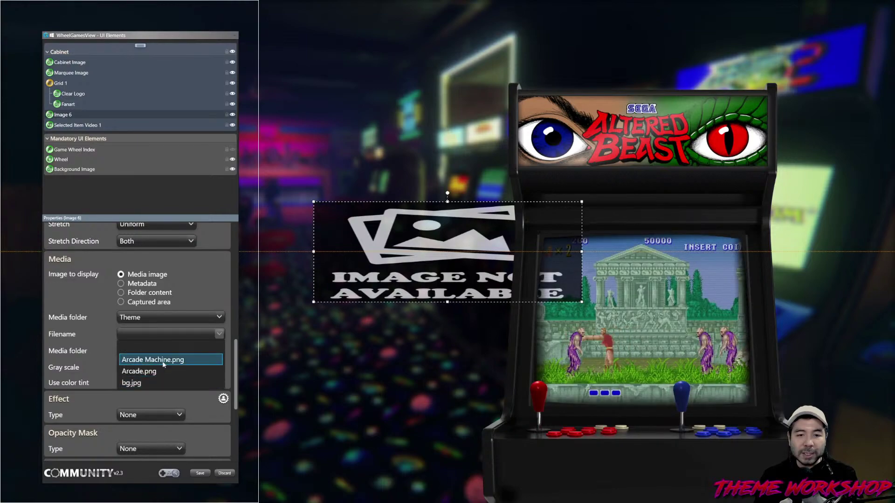
left_click(161, 370)
- Fit the Arcade.png image over the cabinet's marquee area at about 725 by 215 and rename it as Default Marquee Image
left_click(326, 214)
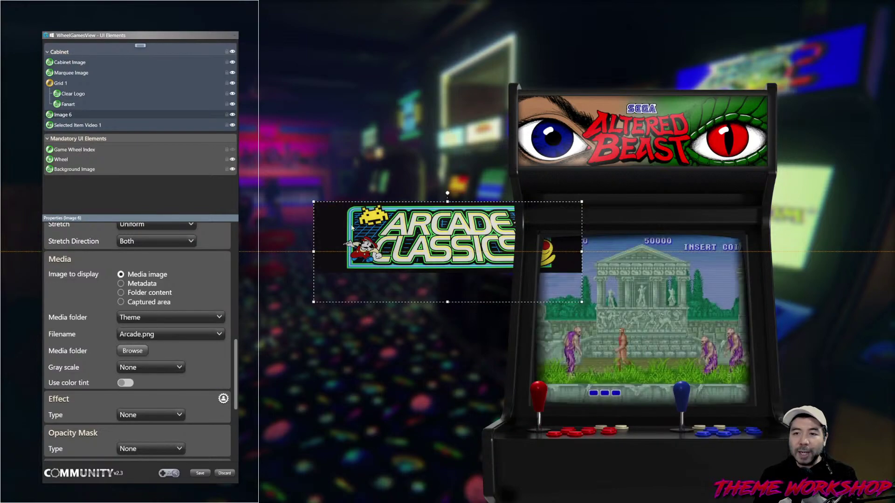
left_click_drag(311, 199, 516, 92)
left_click_drag(581, 302, 755, 183)
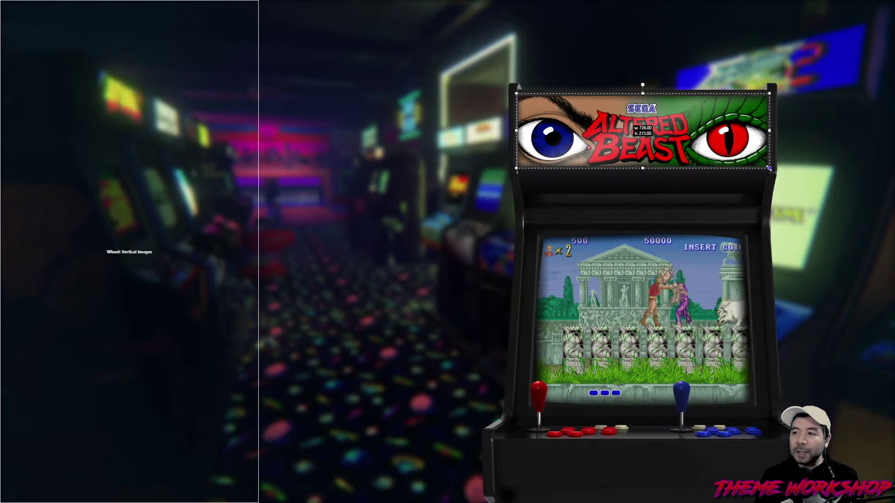
left_click_drag(768, 167, 769, 168)
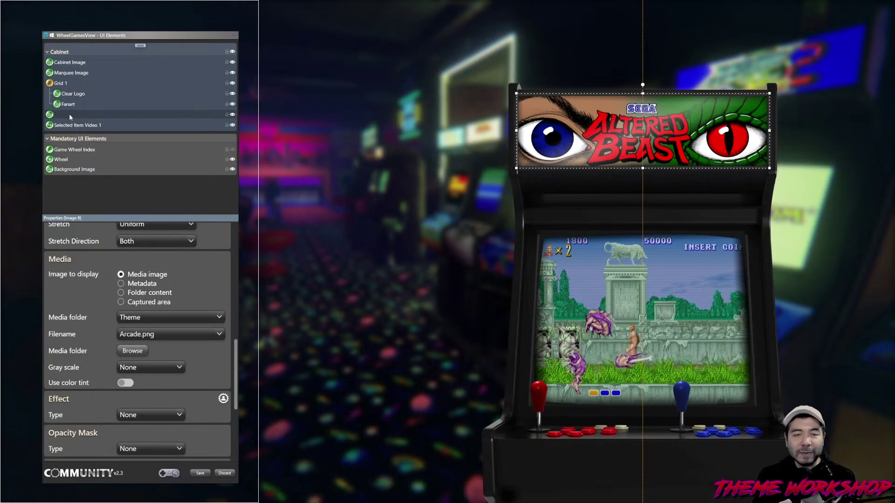
type("efault Marquee Image")
key("Return")
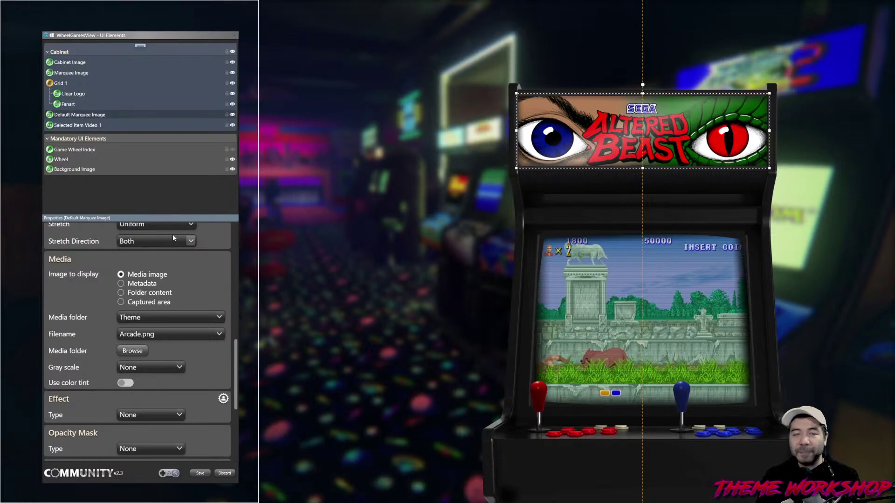
- Hide Marquee Image and Grid 1, and raise the lower edge of Default Marquee Image slightly to reduce its height
left_click(232, 72)
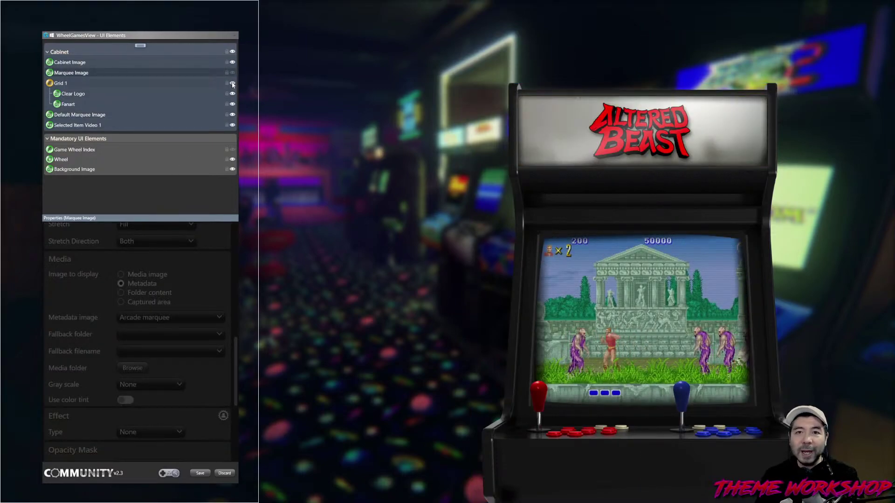
left_click(232, 83)
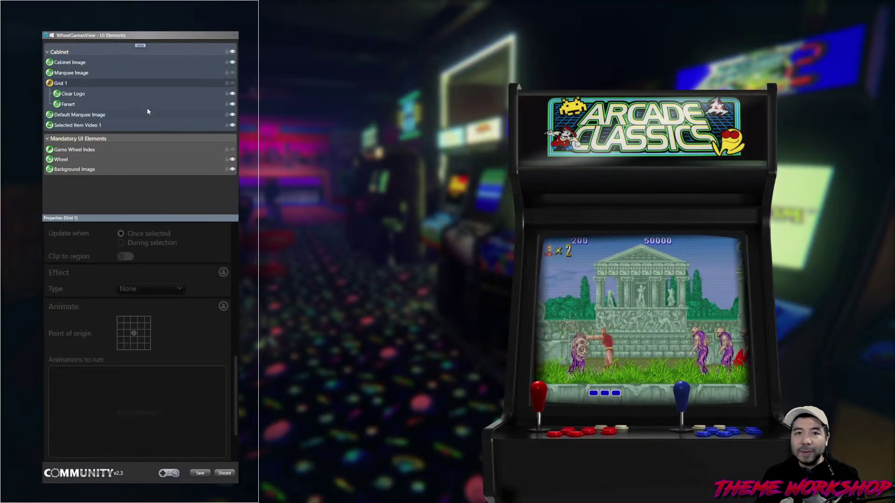
left_click(642, 106)
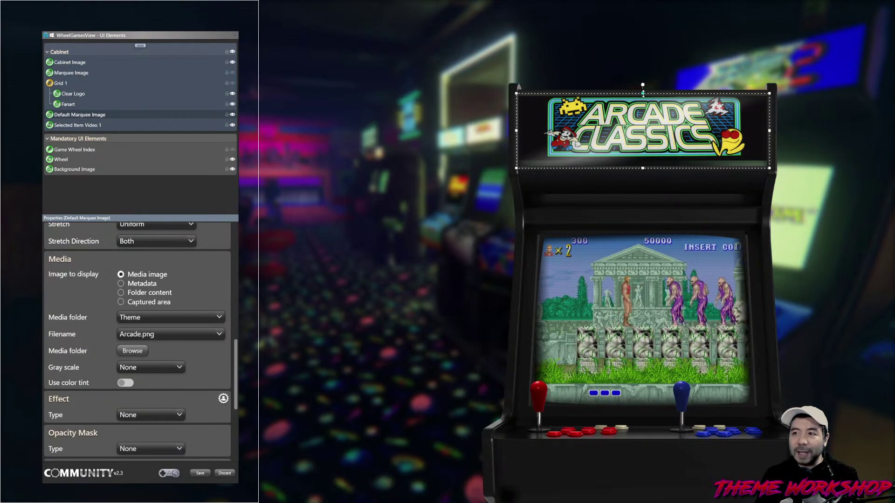
left_click(642, 93)
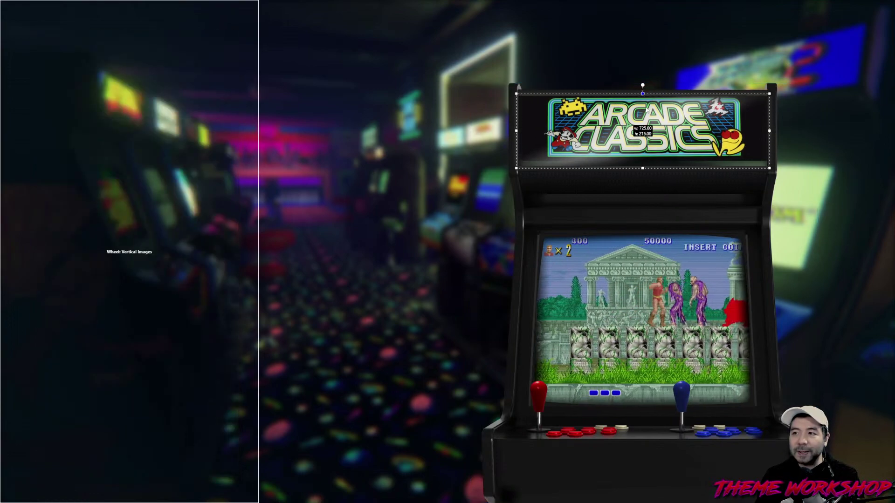
left_click_drag(643, 168, 642, 162)
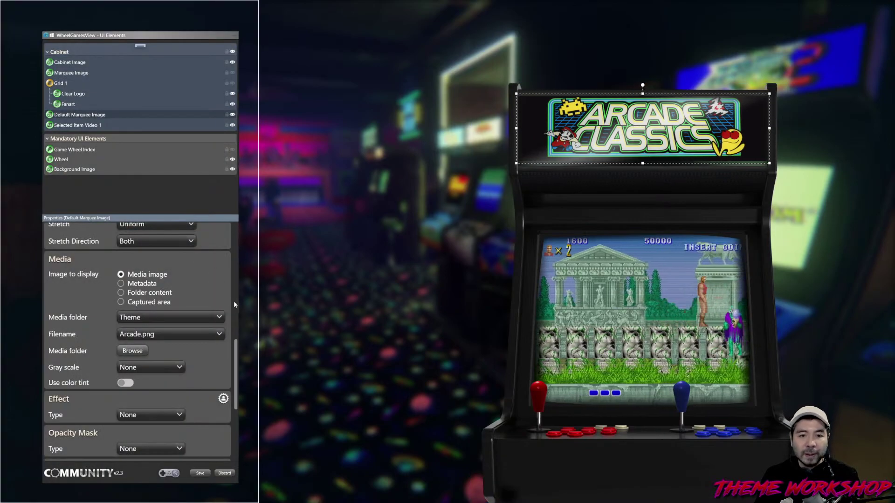
- Set the stretch of Default Marquee Image to Fill
scroll(233, 300, "down", 2)
scroll(231, 315, "up", 6)
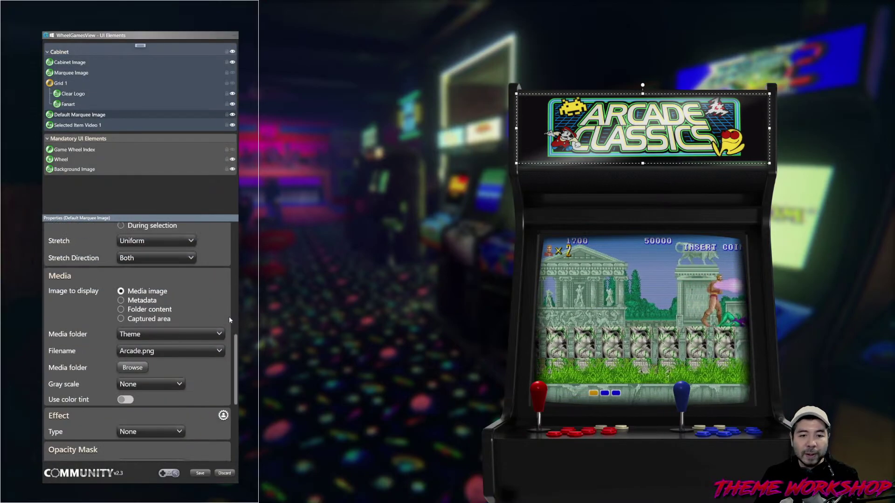
left_click(143, 293)
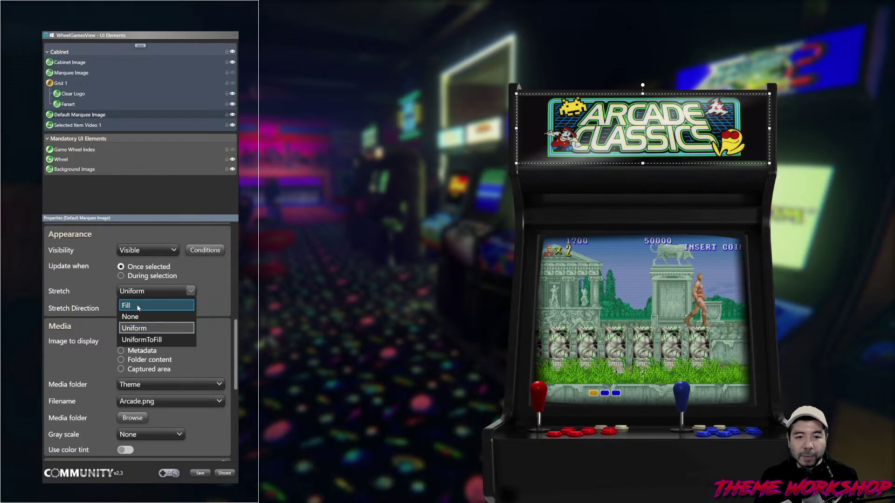
left_click(182, 305)
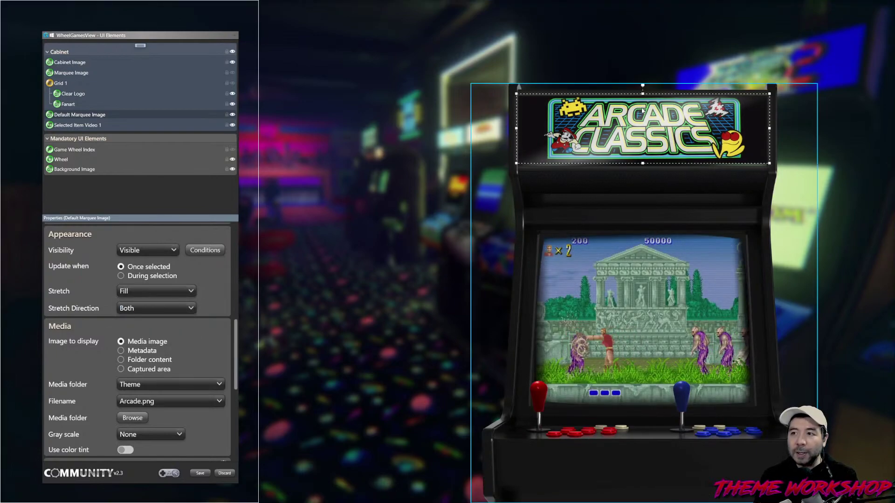
left_click_drag(642, 94, 642, 94)
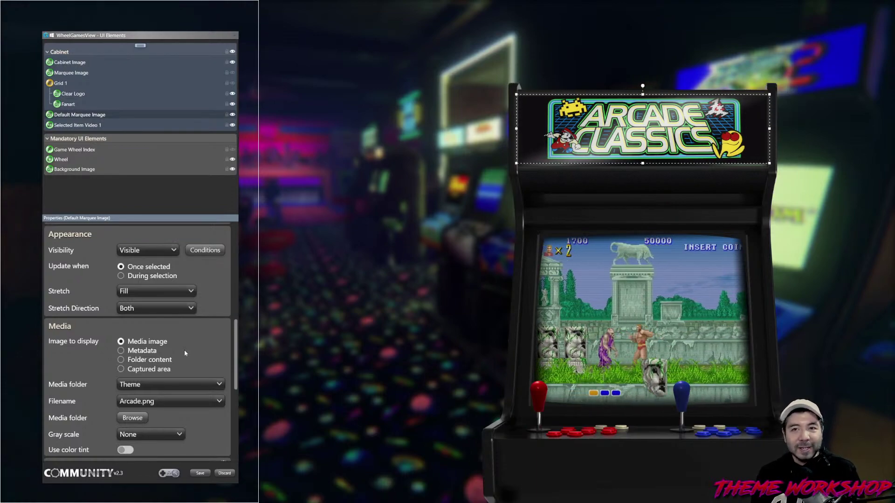
- Unhide Grid 1 and Marquee Image, and add a visibility condition to Marquee Image with the state Collapsed
left_click(233, 84)
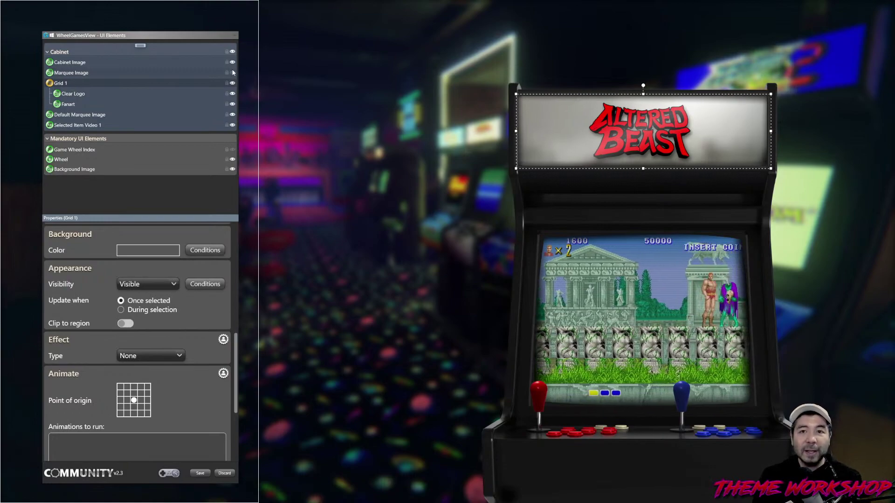
left_click(233, 72)
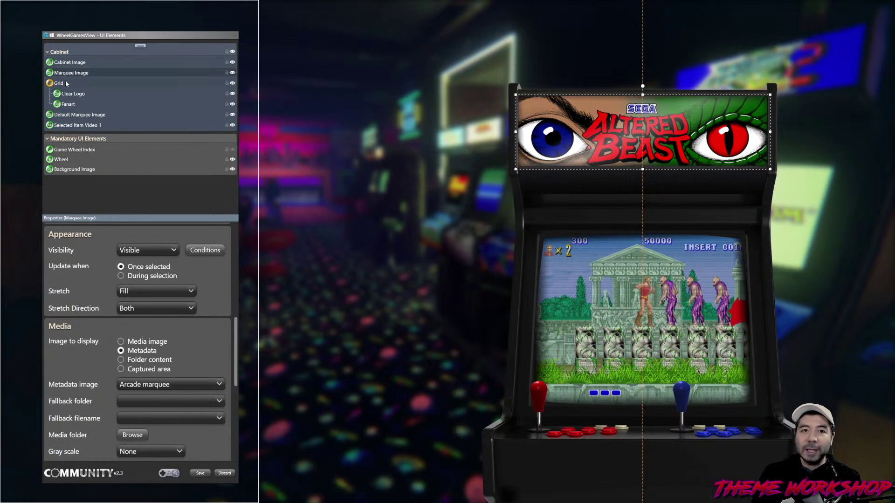
mouse_move(238, 336)
left_mouse_down()
mouse_move(241, 352)
mouse_move(240, 310)
mouse_move(241, 327)
left_mouse_up()
left_click(203, 290)
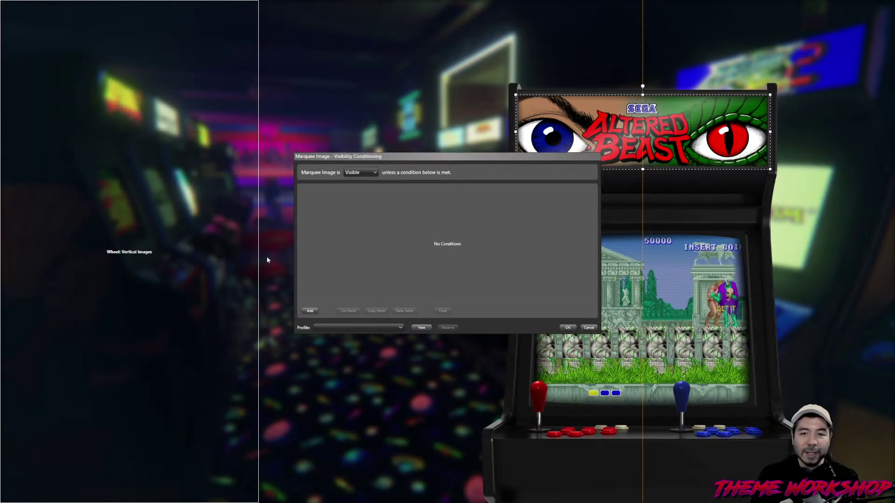
left_click(368, 173)
left_click(310, 311)
left_click(310, 311)
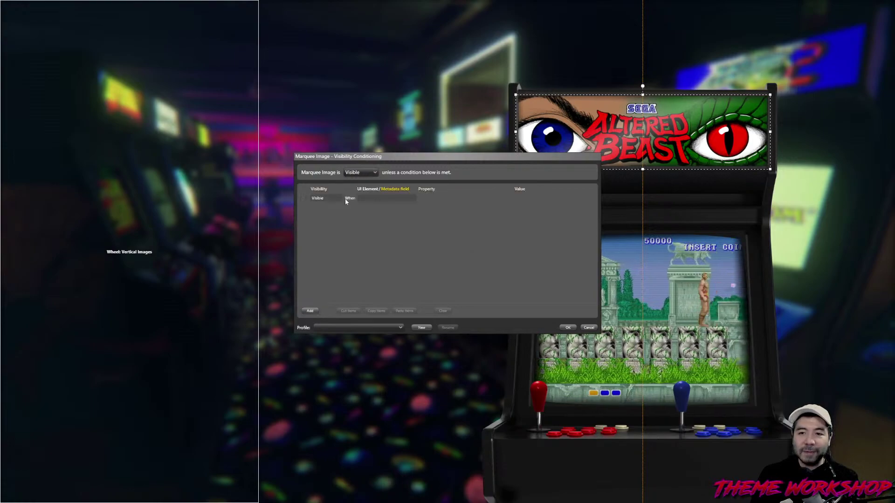
left_click(339, 198)
left_click(321, 219)
- Make the Collapsed condition apply when Marquee Image's File Exists property is No, and accept the conditions
left_click(405, 198)
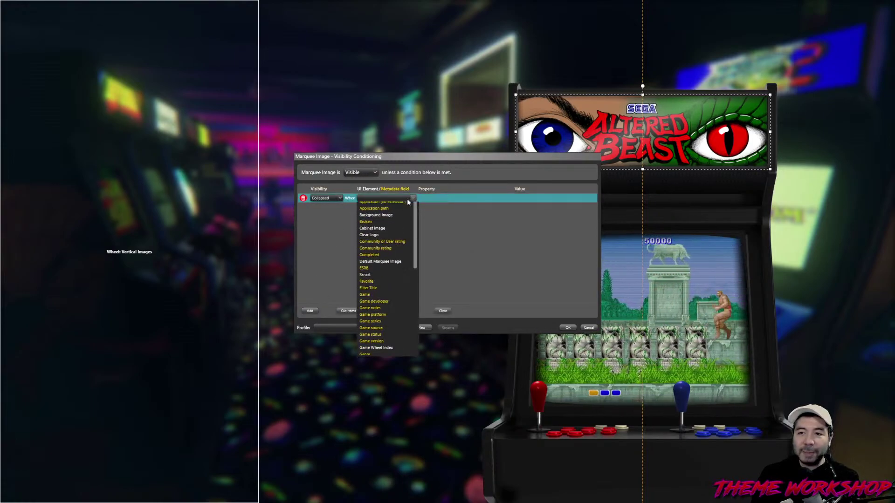
scroll(393, 276, "down", 5)
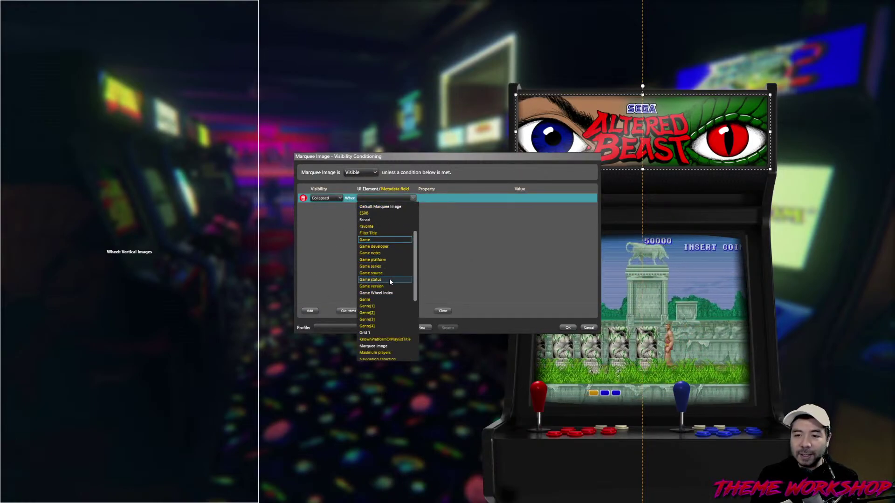
left_click(373, 306)
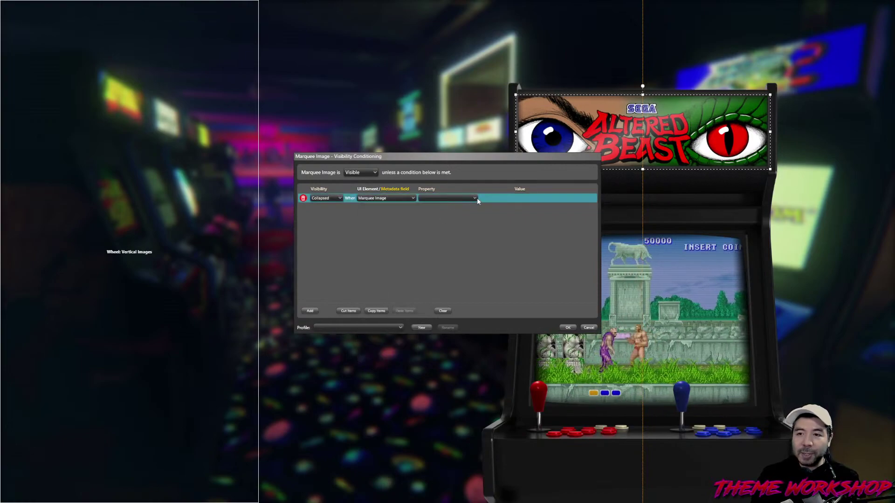
left_click(473, 198)
left_click(460, 207)
left_click(504, 200)
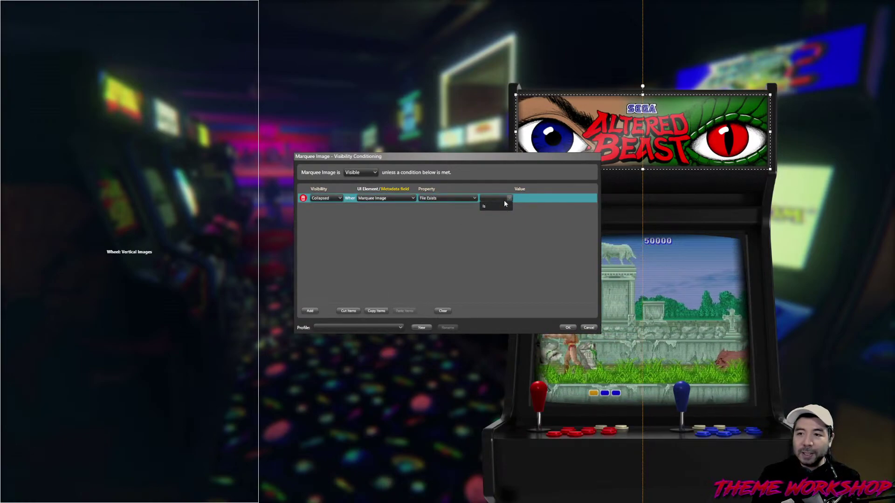
left_click(505, 207)
left_click(557, 197)
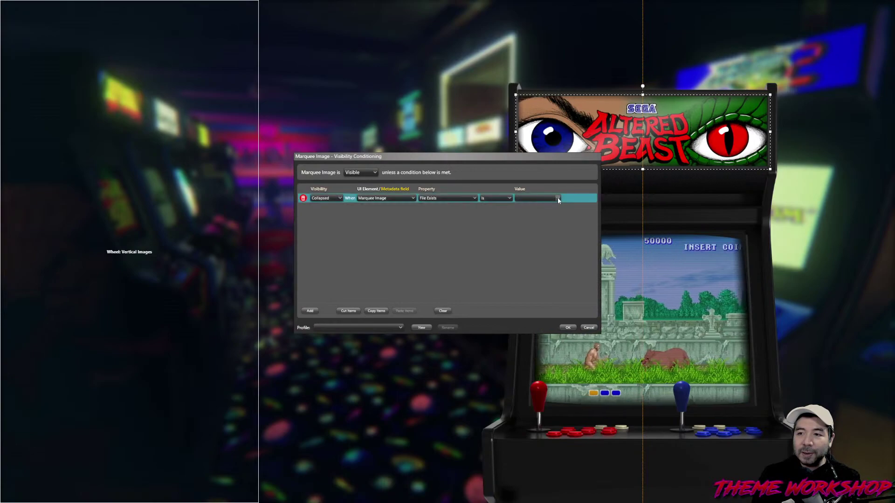
left_click(557, 197)
left_click(533, 209)
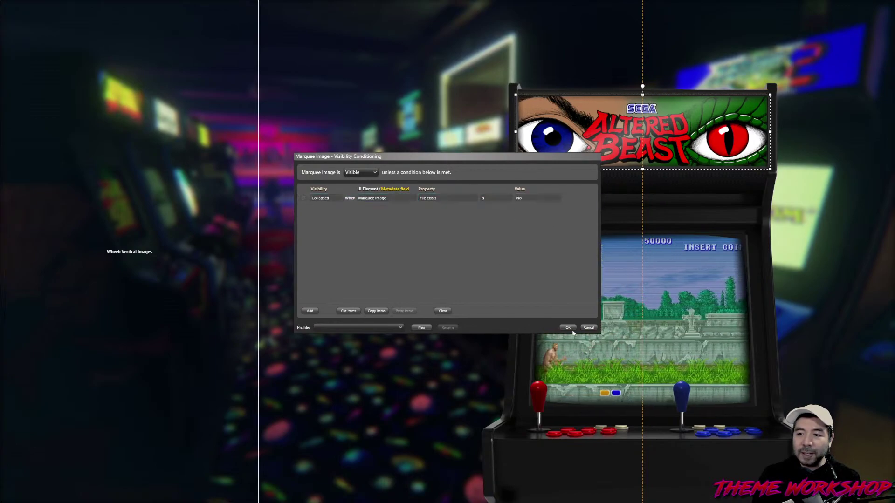
key("Return")
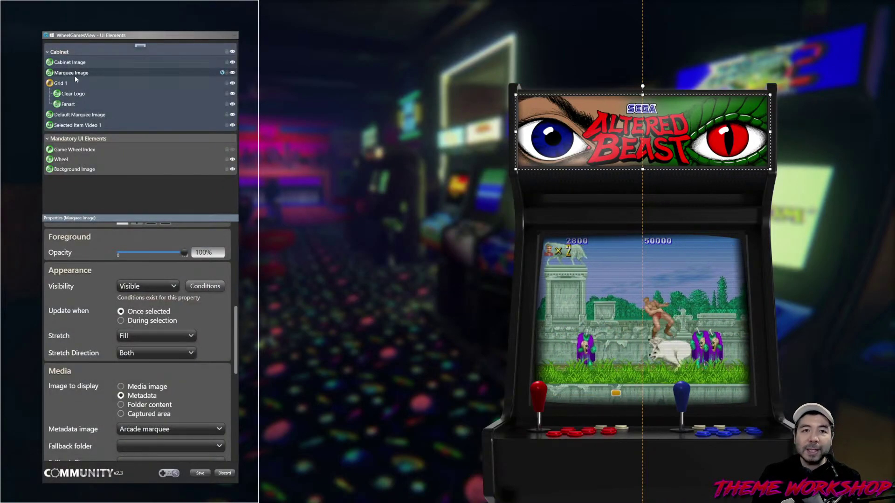
- Add a visibility condition to Grid 1 with the state Collapsed
left_click(66, 83)
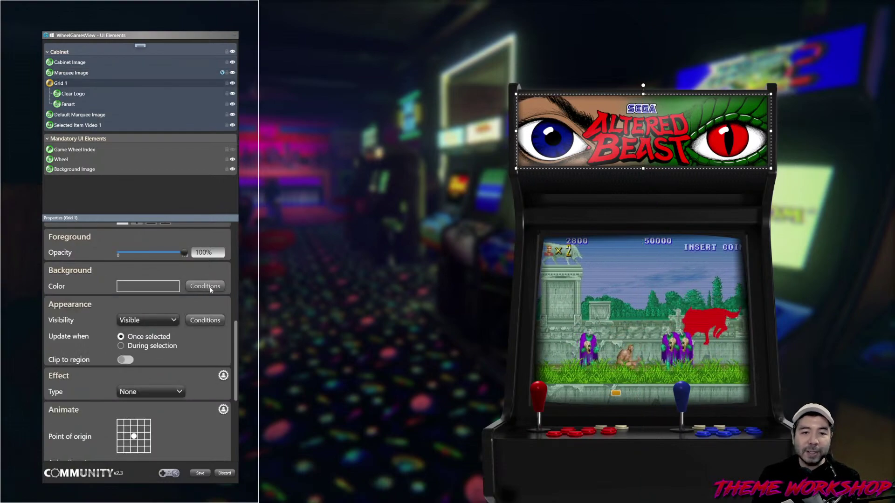
left_click(205, 321)
left_click_drag(340, 153, 201, 165)
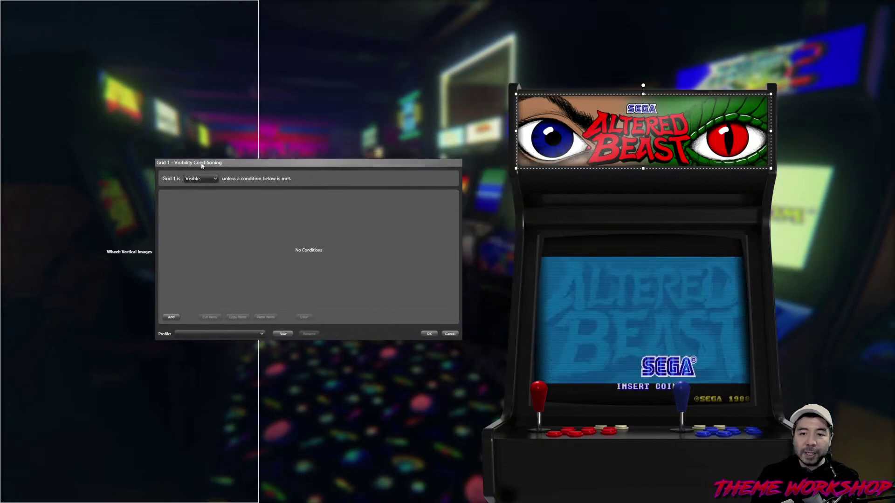
left_click(171, 317)
left_click(201, 205)
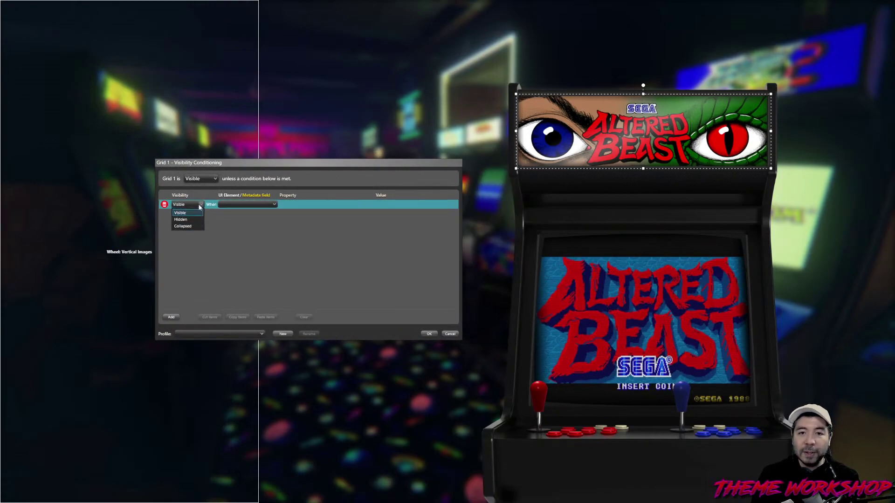
left_click(183, 227)
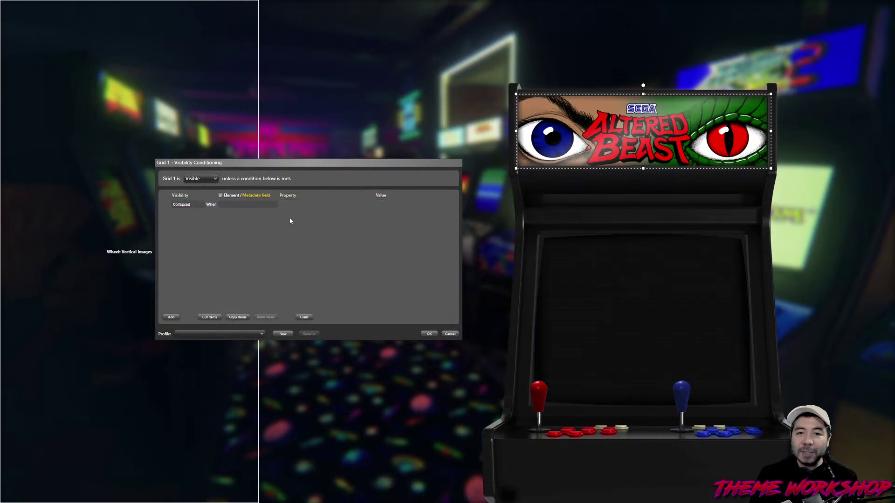
- Base Grid 1's Collapsed condition on the Fanart element
left_click(268, 206)
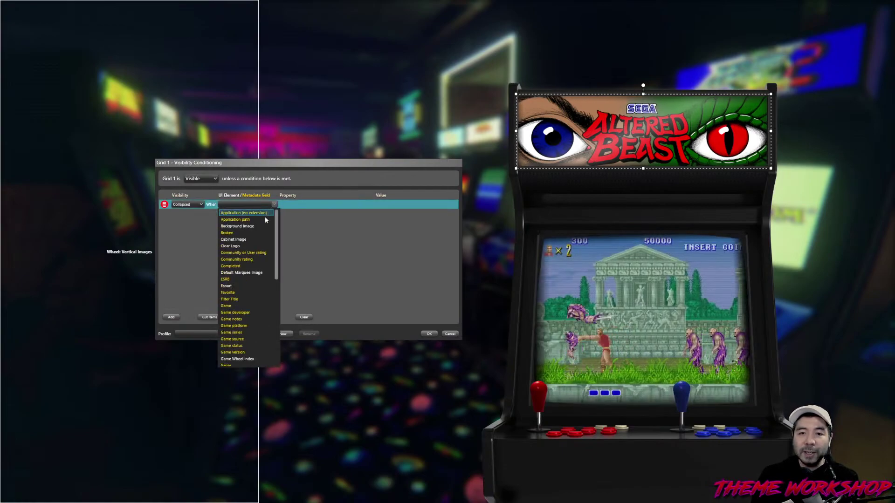
left_click_drag(277, 252, 278, 242)
left_click(312, 262)
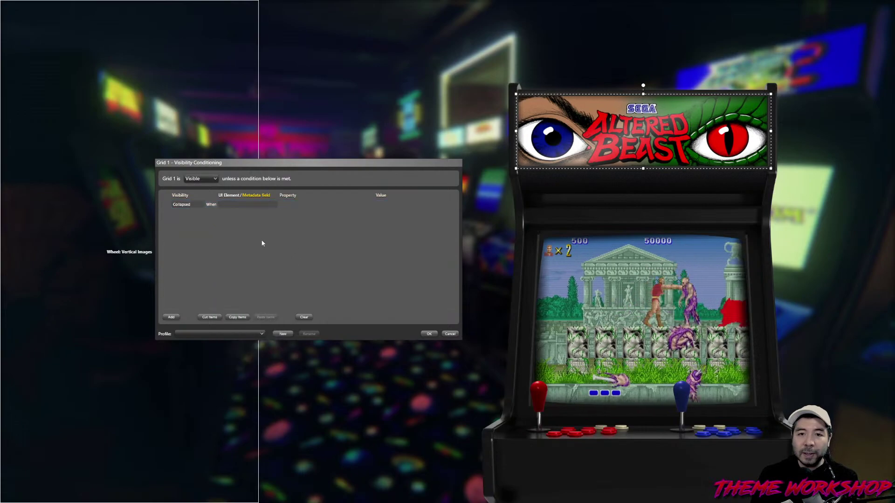
left_click(262, 209)
left_click(275, 205)
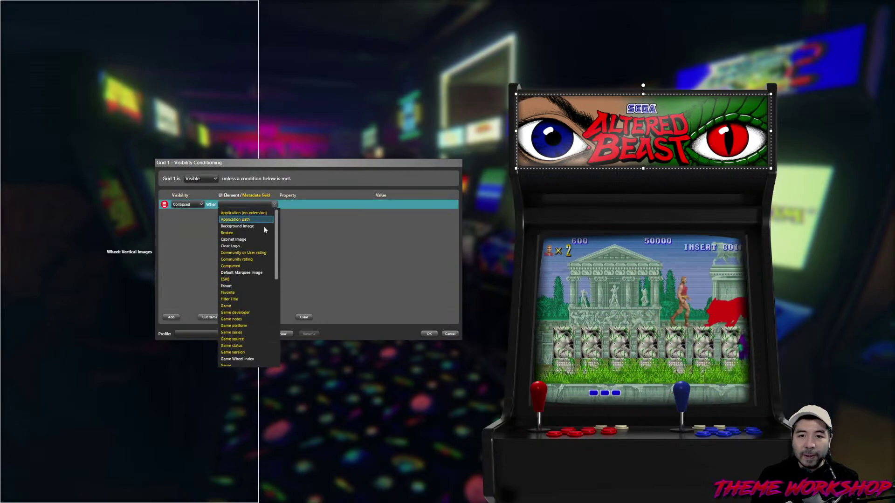
scroll(255, 278, "down", 8)
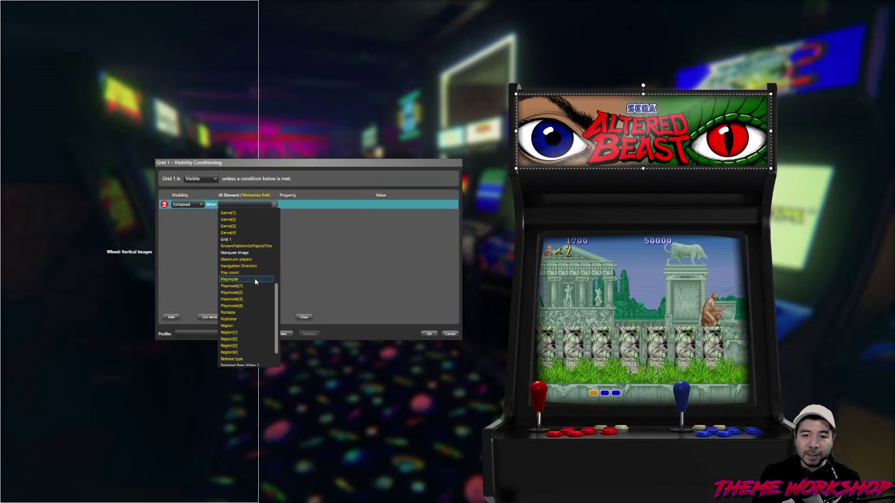
scroll(254, 282, "down", 2)
scroll(255, 286, "up", 5)
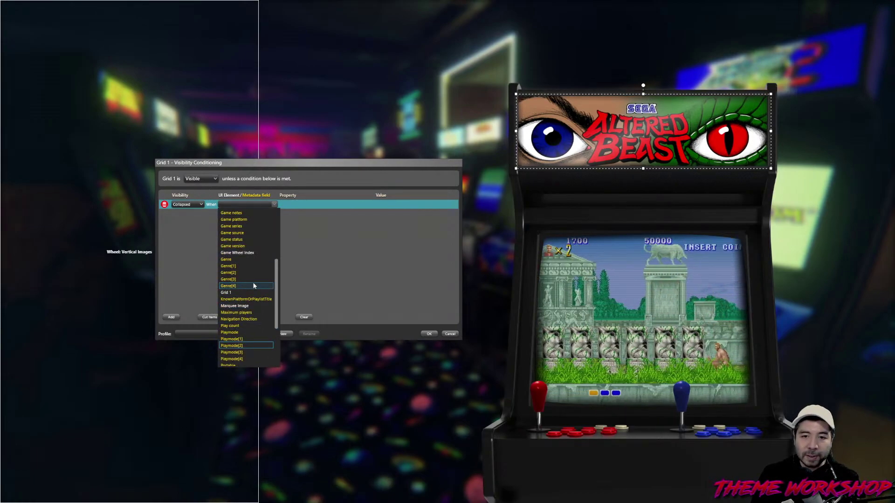
scroll(254, 286, "up", 5)
left_click(234, 286)
- Make the Fanart condition apply when its File Exists property is No, and accept Grid 1's conditions
left_click(334, 204)
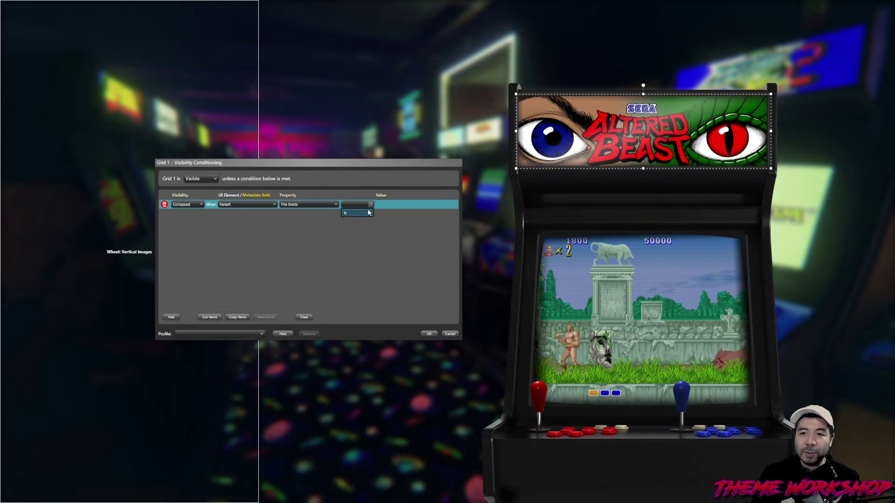
left_click(368, 212)
left_click(418, 205)
left_click(403, 213)
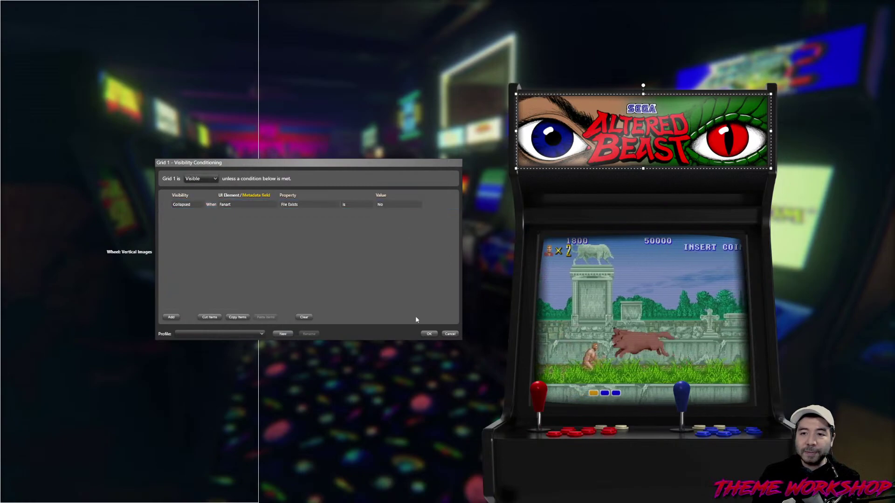
left_click(431, 334)
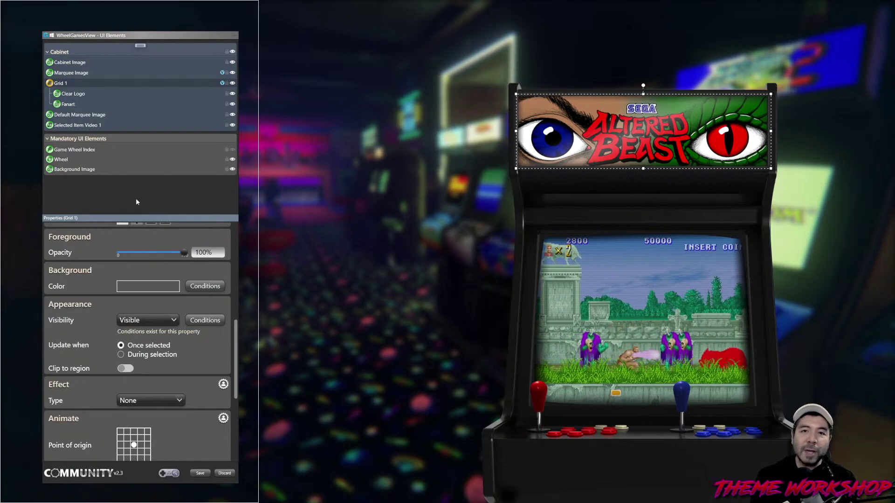
- Set Grid 1's default visibility to Collapsed and add a second visibility condition with the state Visible
left_click(171, 321)
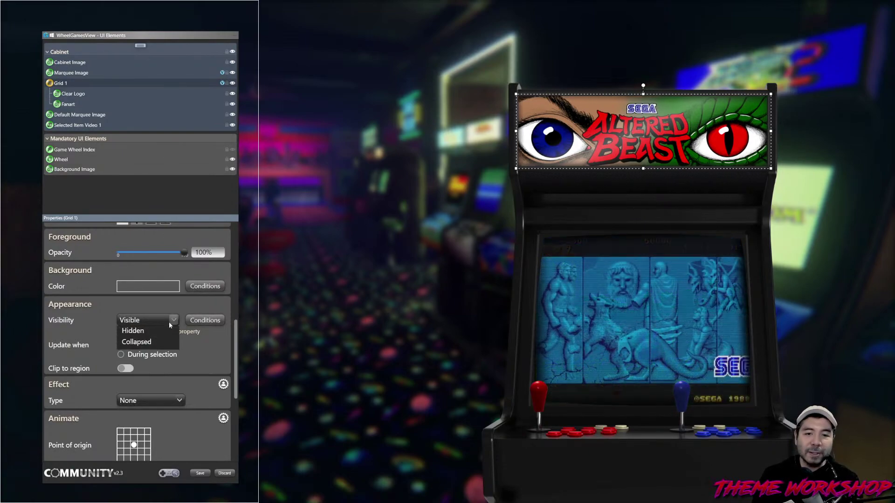
left_click(136, 357)
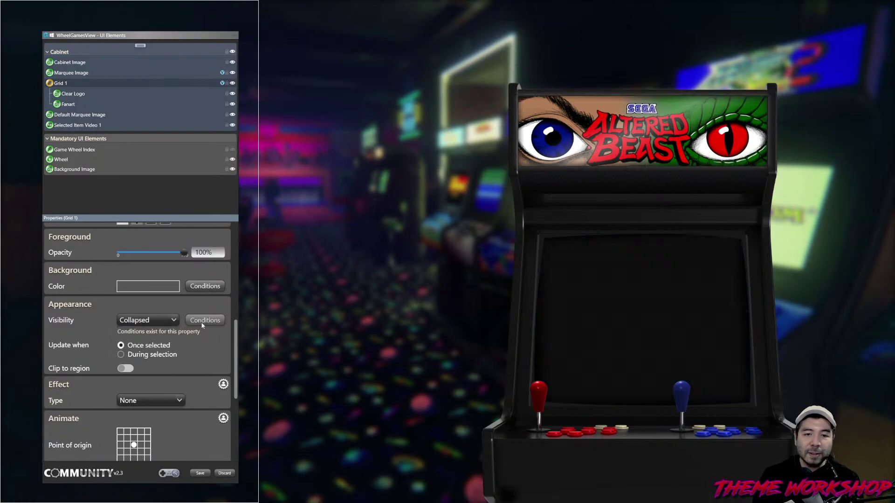
left_click(204, 320)
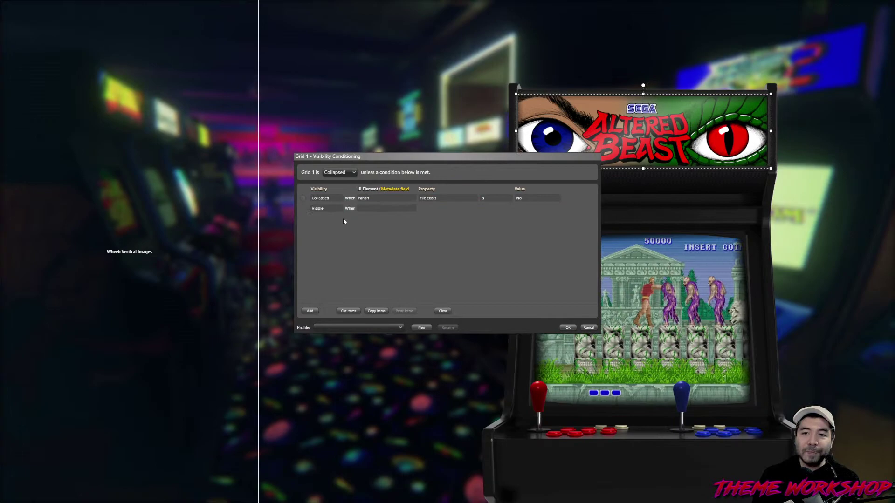
- Make Grid 1's Visible condition apply when Marquee Image's File Exists property is No
left_click(413, 209)
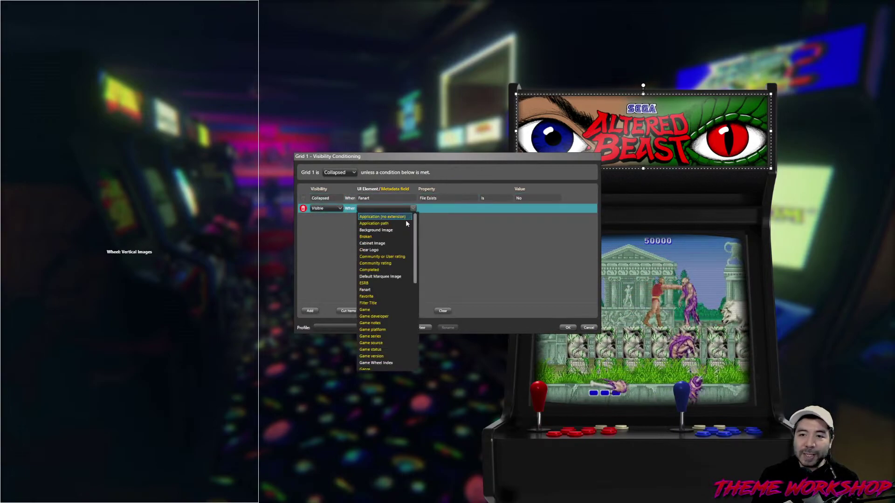
scroll(396, 269, "down", 5)
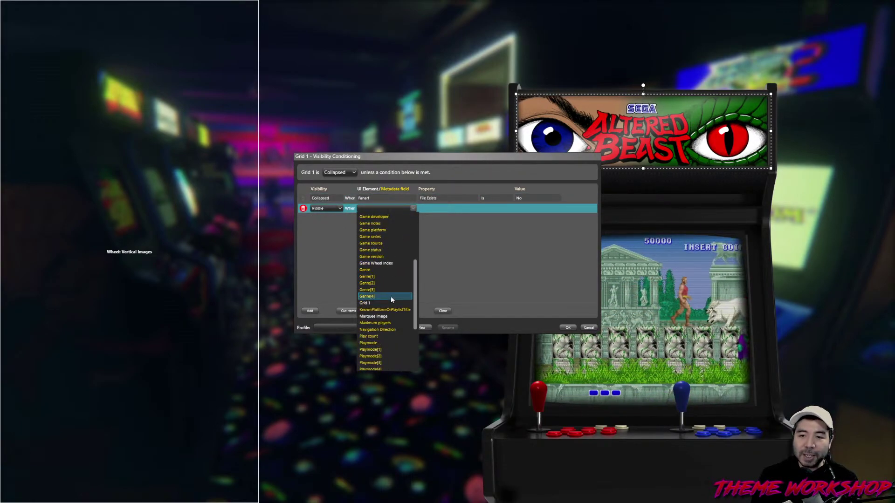
left_click(385, 318)
left_click(449, 210)
left_click(431, 216)
left_click(508, 209)
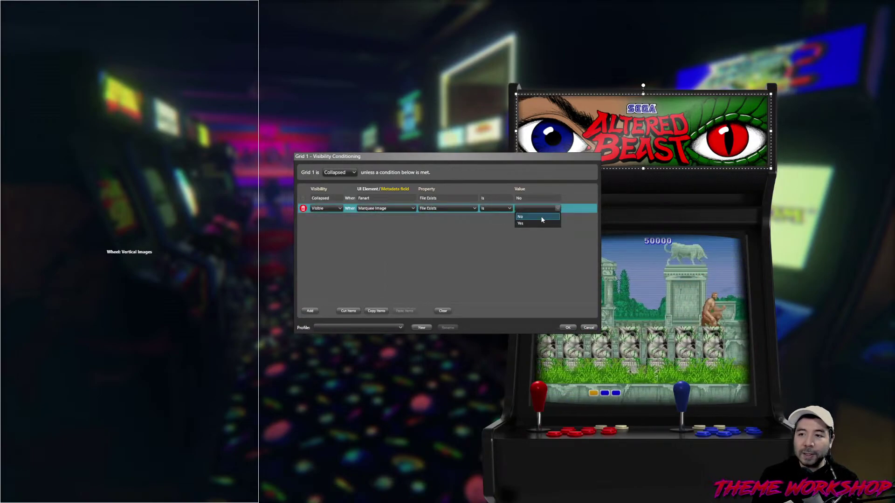
left_click(541, 217)
left_click(505, 262)
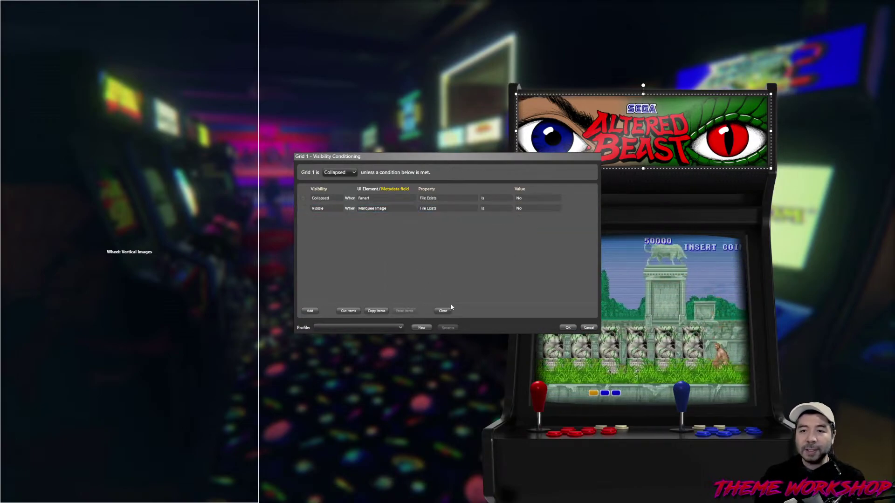
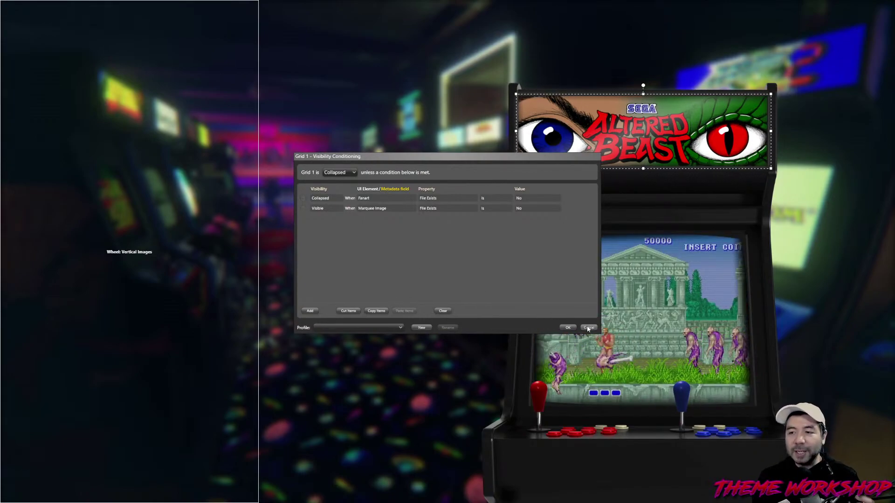
- Delete Grid 1's Collapsed condition based on Fanart and accept the remaining visibility conditions
left_click(304, 211)
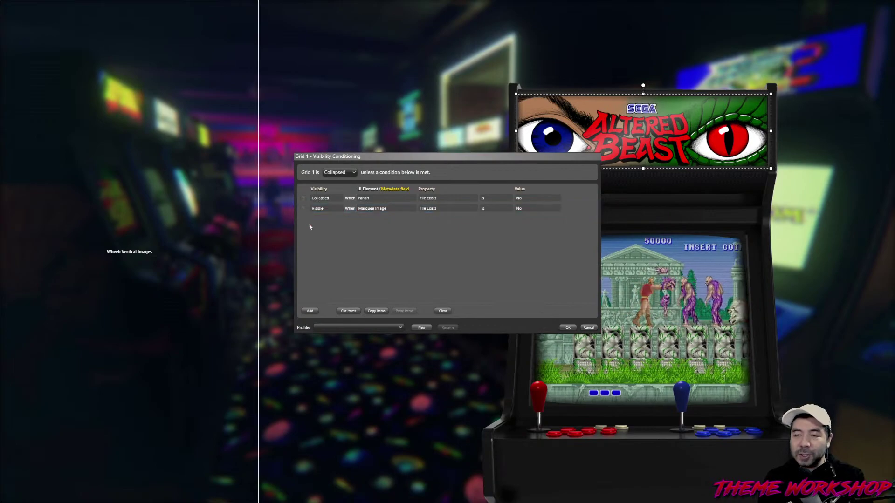
left_click(303, 198)
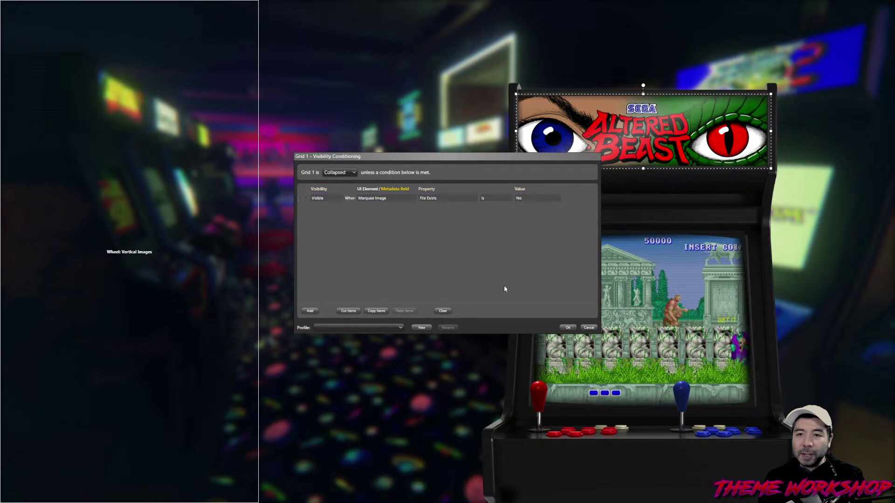
left_click(567, 328)
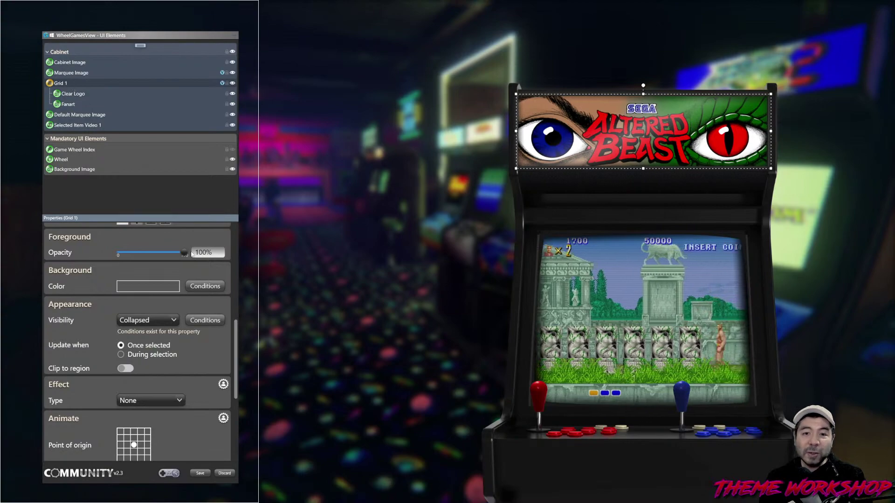
- Add a Collapsed condition based on the Fanart element below Grid 1's existing Marquee Image visibility condition
left_click(205, 320)
left_click(310, 311)
left_click(323, 209)
left_click(327, 231)
left_click(390, 208)
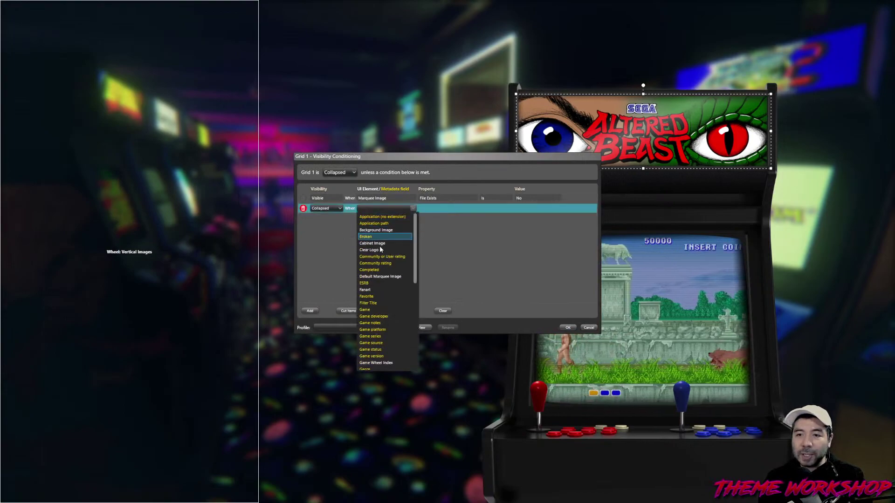
scroll(394, 325, "down", 1)
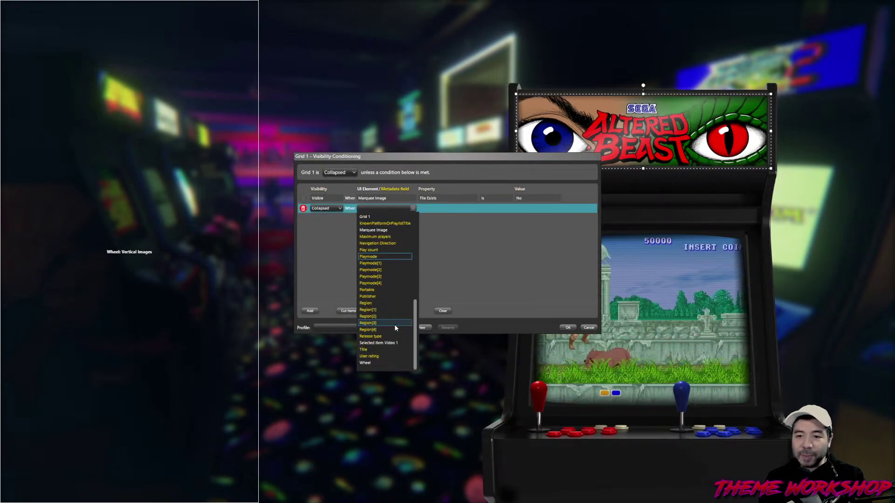
scroll(387, 316, "up", 4)
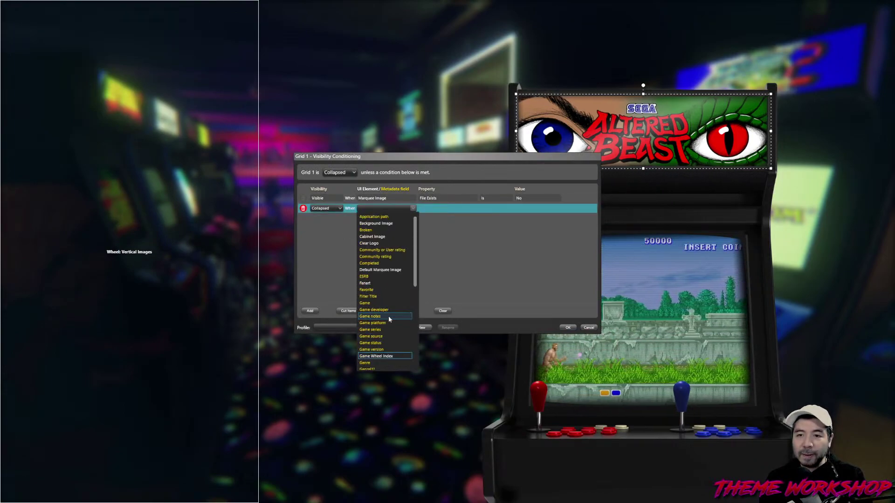
left_click(373, 287)
- Make the new Fanart condition apply when File Exists is No, and accept Grid 1's visibility conditions
left_click(445, 208)
left_click(451, 216)
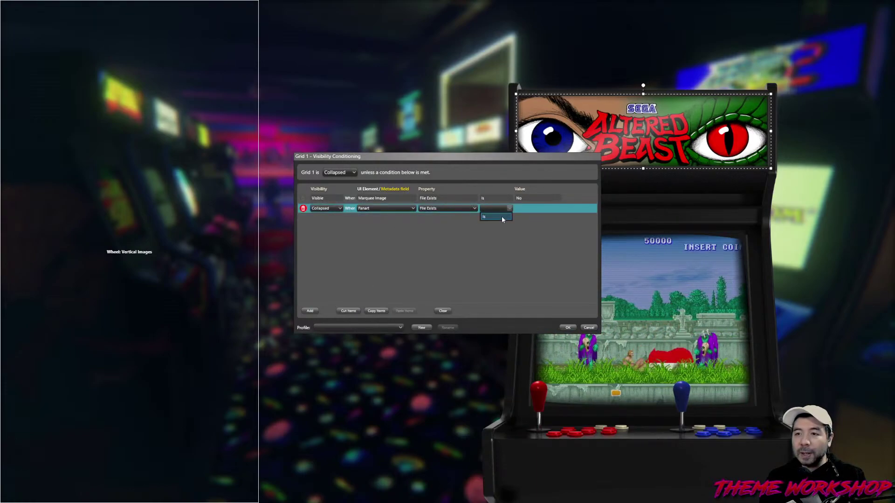
left_click(558, 208)
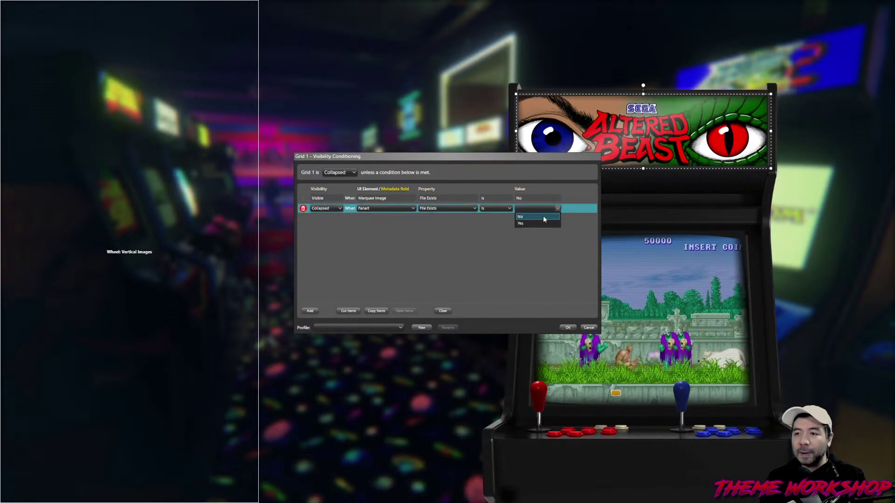
left_click(536, 219)
left_click(567, 328)
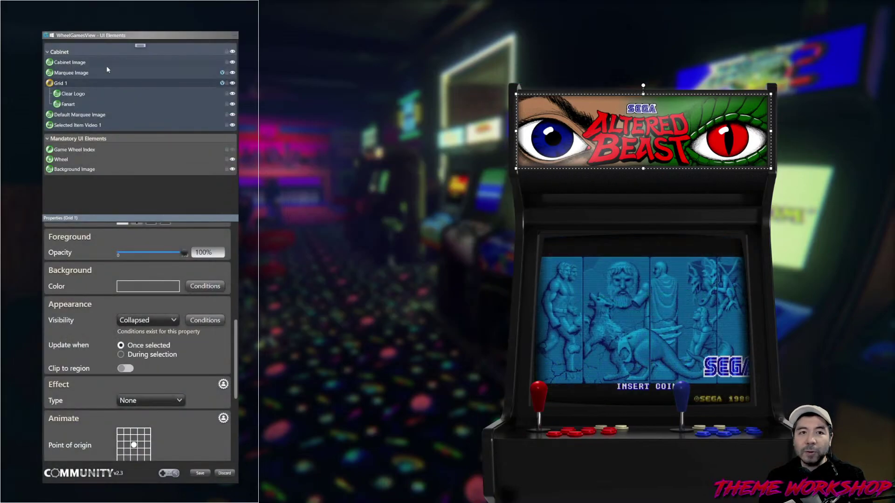
- Stretch the Default Marquee Image's lower edge down to the bottom of the cabinet's marquee area and save the view
left_click(69, 116)
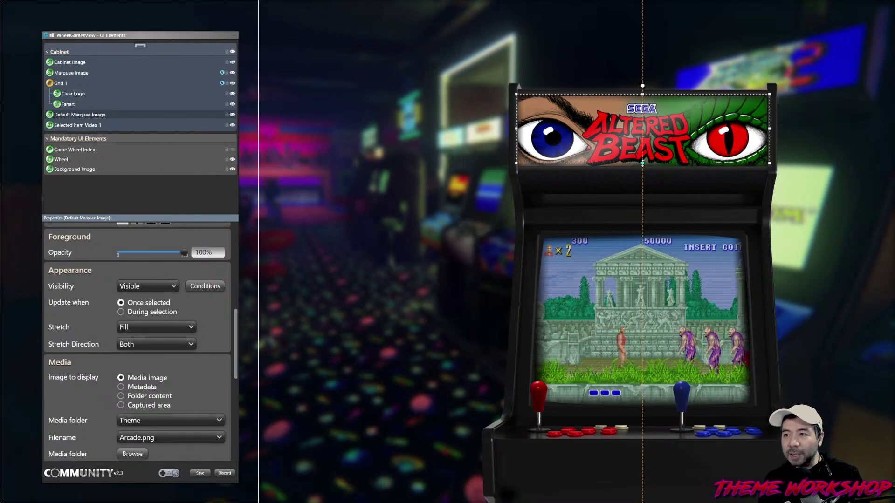
left_click_drag(642, 163, 643, 169)
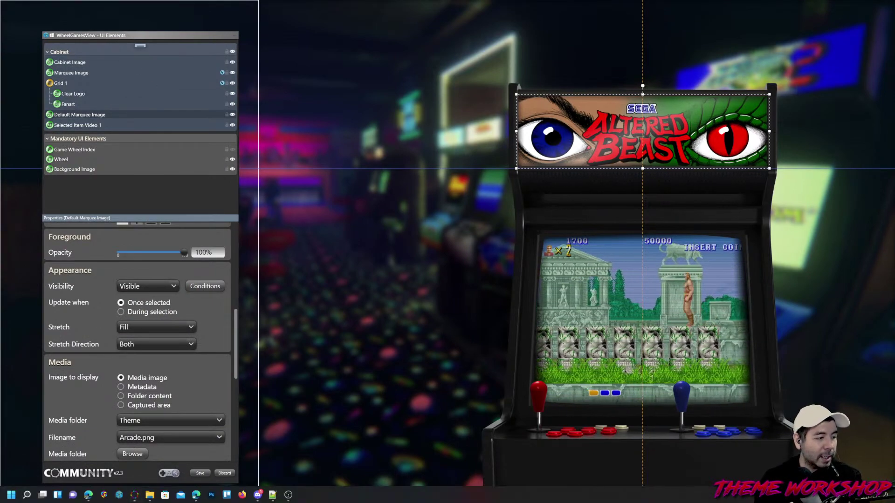
left_click(199, 474)
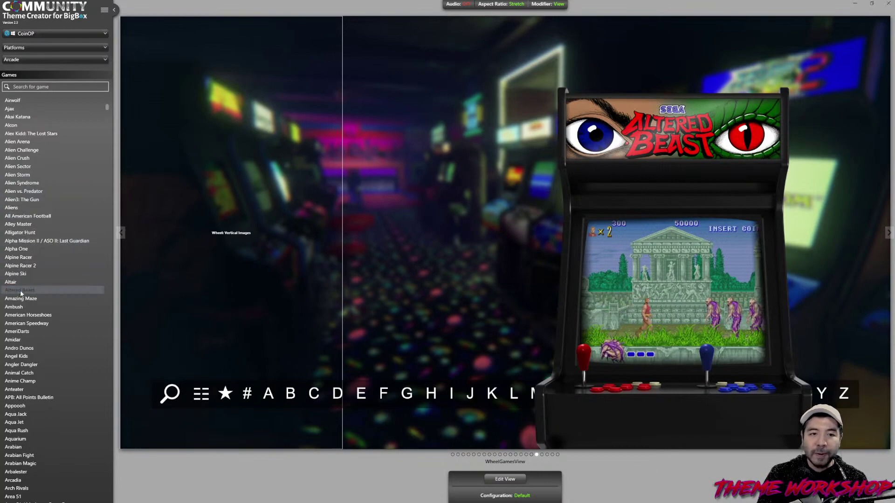
- Preview the cabinet marquee with other arcade games from the game list
left_click(27, 316)
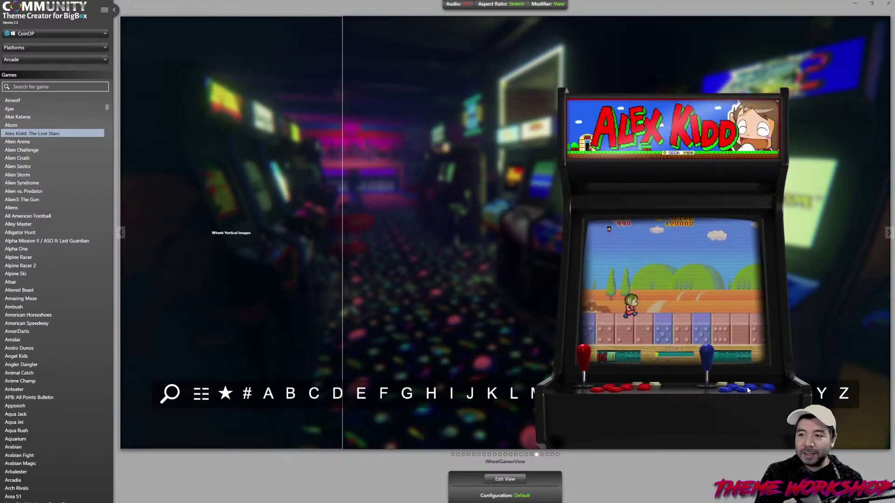
scroll(62, 327, "down", 1)
scroll(62, 327, "down", 2)
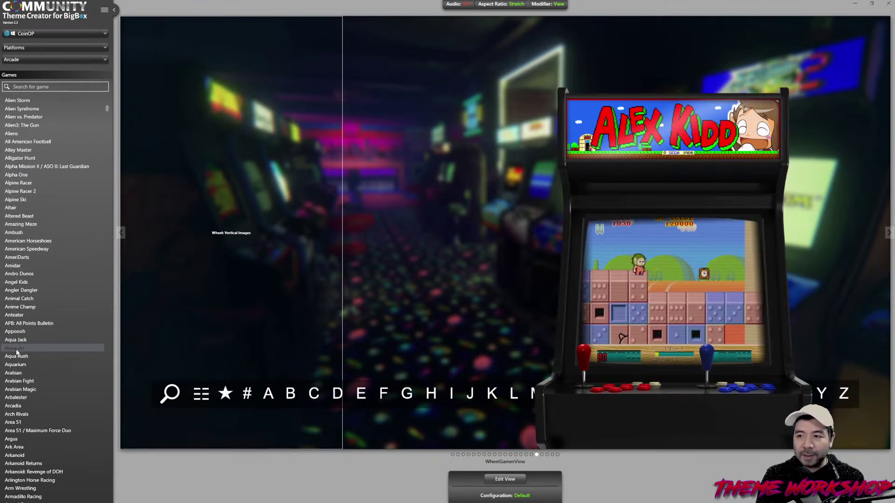
- Switch to File Explorer and open the Platforms image folder of LaunchBox's CoinOP theme
key("super+Tab")
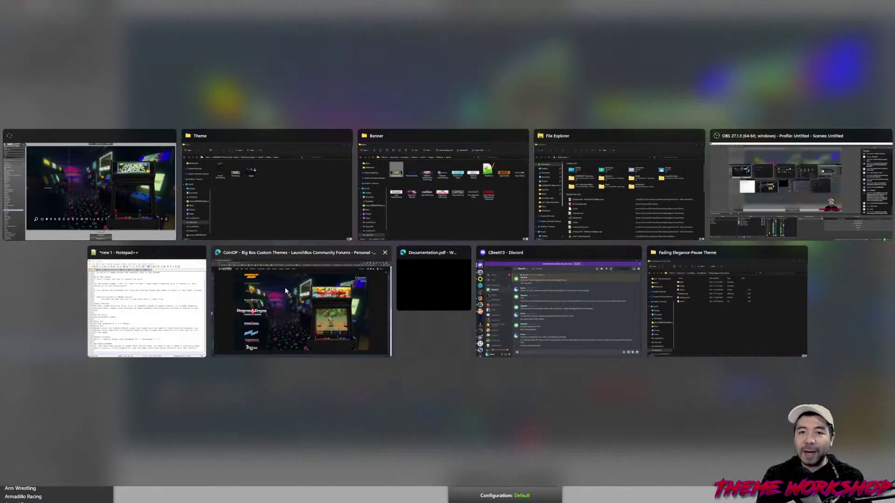
key("Return")
key("super+Tab")
left_click(448, 265)
left_click(450, 266)
left_click(494, 136)
left_click(426, 261)
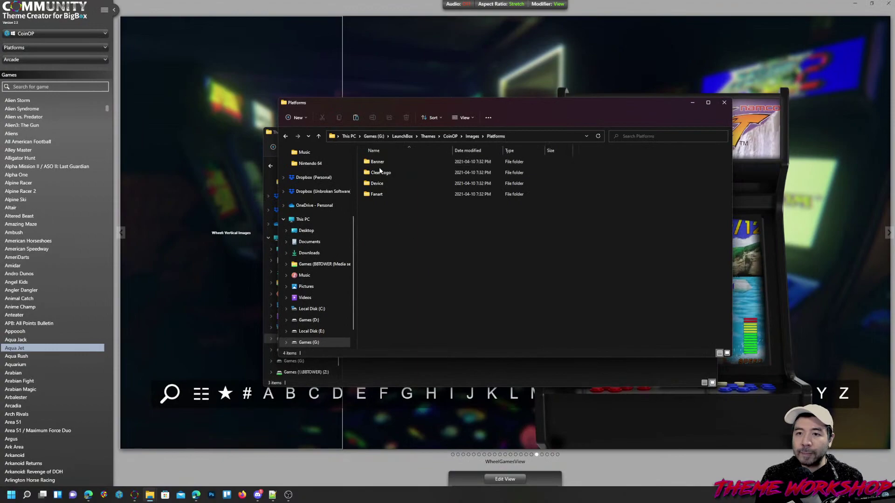
- Check the contents of the Fanart, Device, Clear Logo and Banner folders under Platforms
double_click(378, 195)
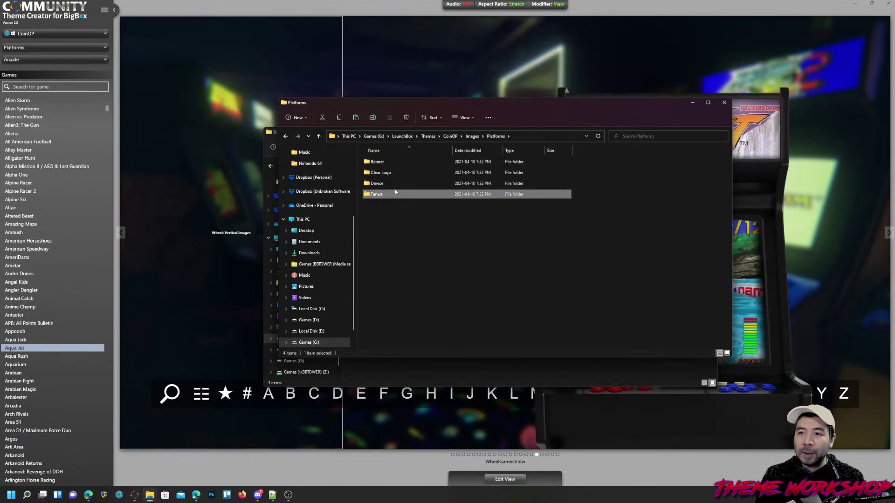
left_click(495, 136)
key("Up")
key("Return")
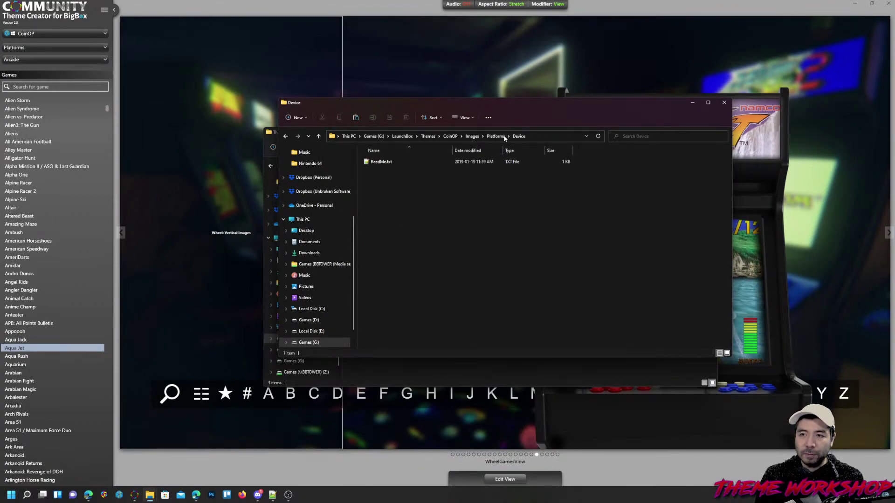
left_click(497, 136)
double_click(379, 174)
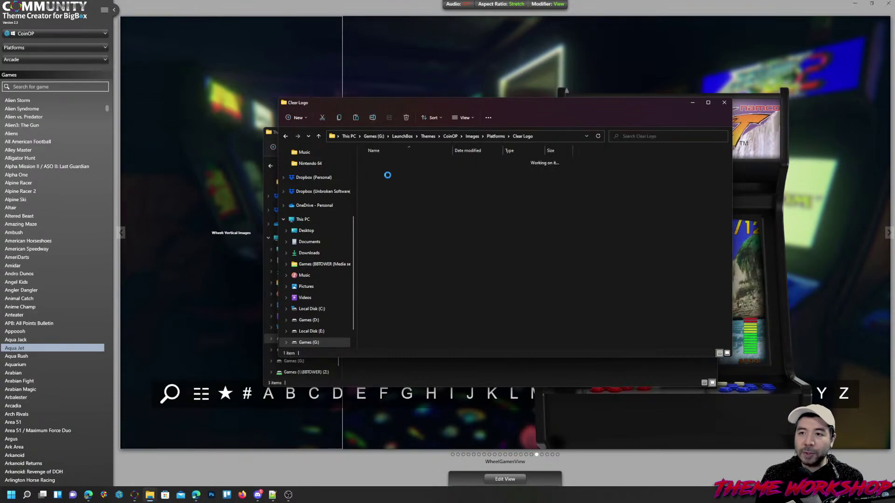
double_click(380, 161)
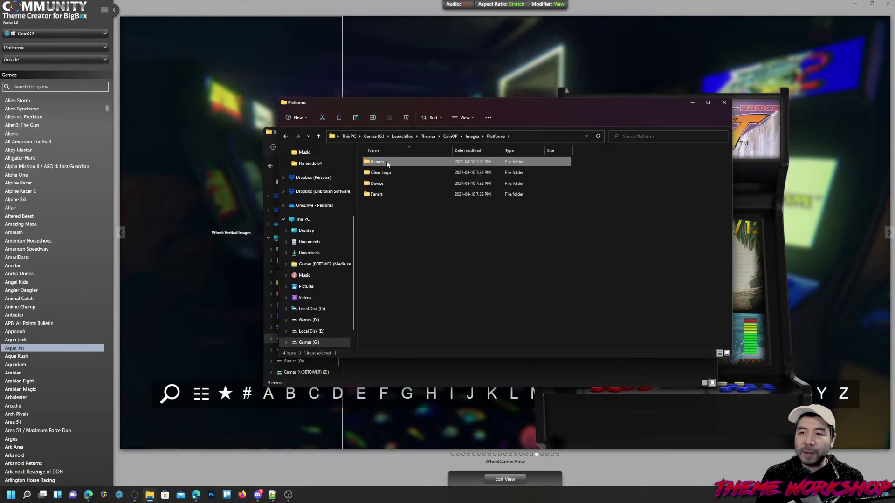
left_click(495, 136)
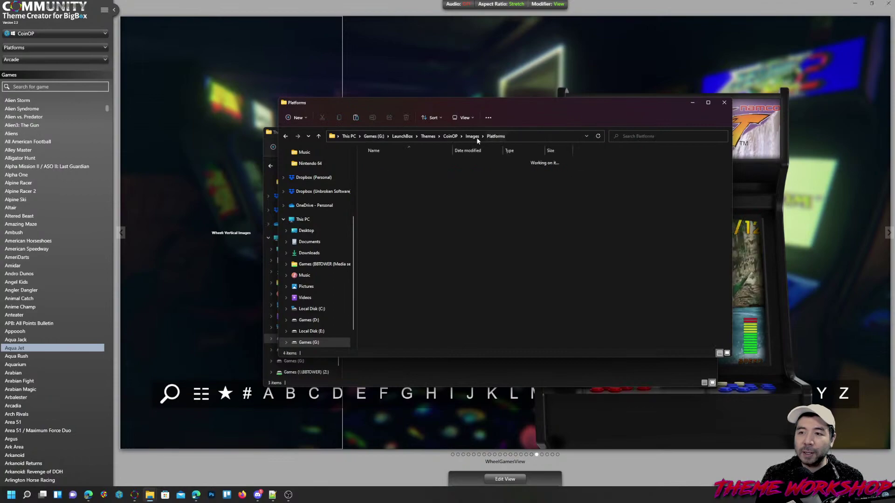
- Look through the CoinOP theme's Images and GameGraphics folders and its root folder for usable media
left_click(472, 136)
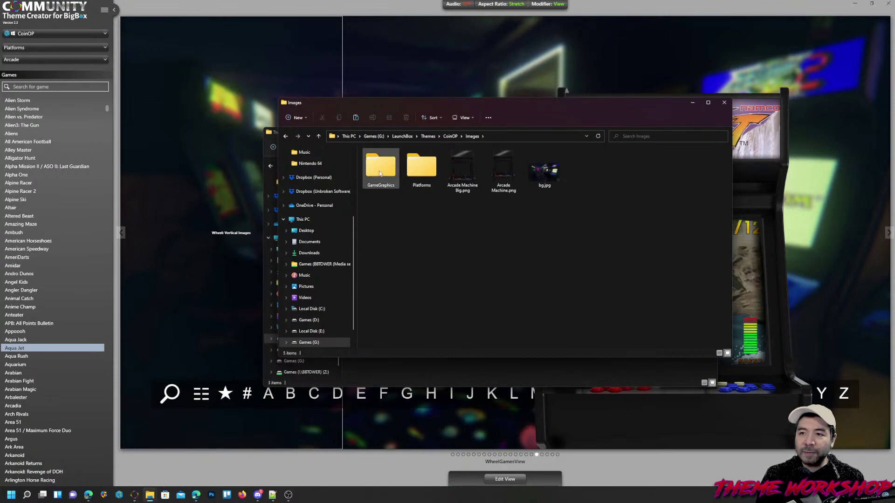
double_click(380, 174)
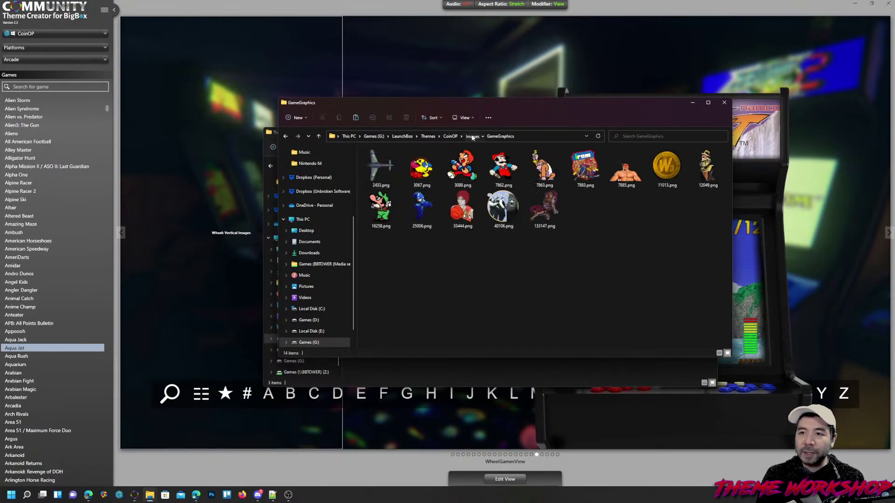
left_click(472, 136)
left_click(450, 136)
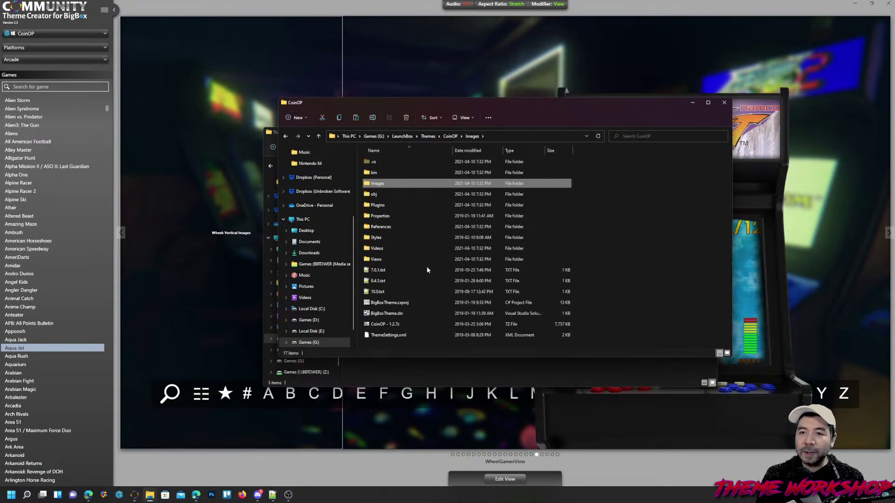
left_click(611, 245)
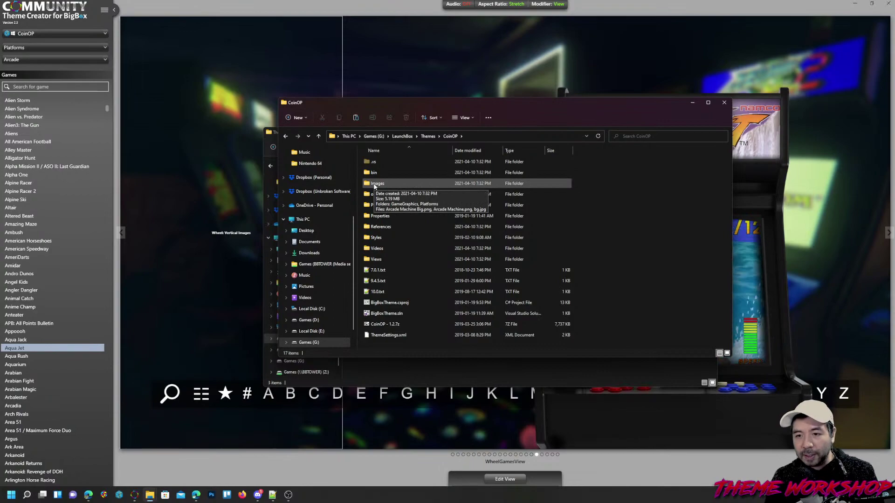
left_click(391, 326)
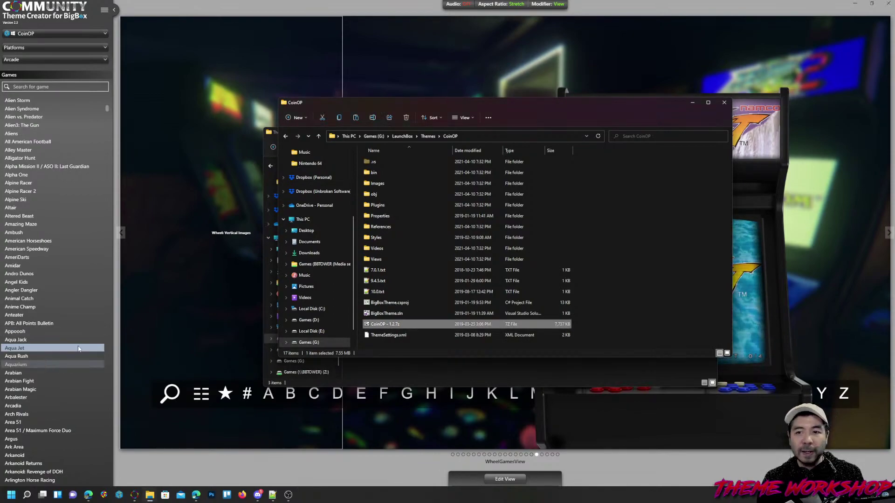
left_click(620, 237)
- Go to the Retrotastic theme's folder at g:\launchbox\themes\Retrotastic
key("ctrl+l")
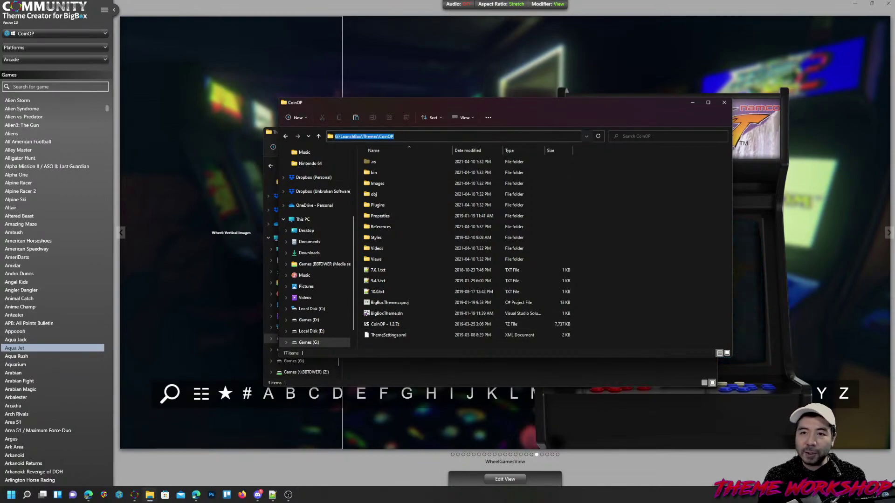
type("g:\\launchbox\\themes\\")
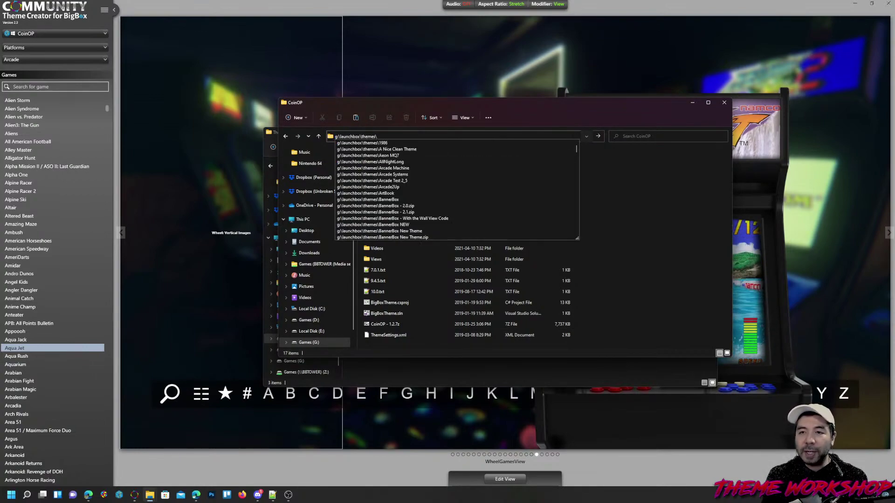
type("Retro")
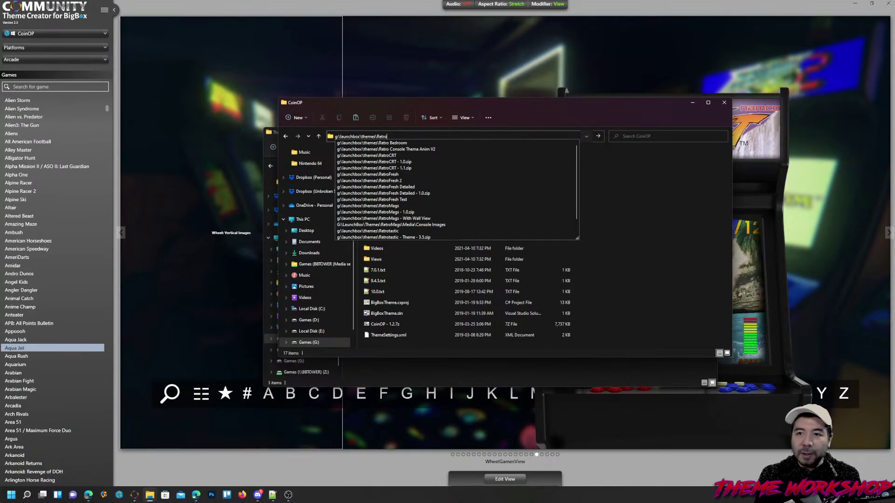
type("tastic")
key("Return")
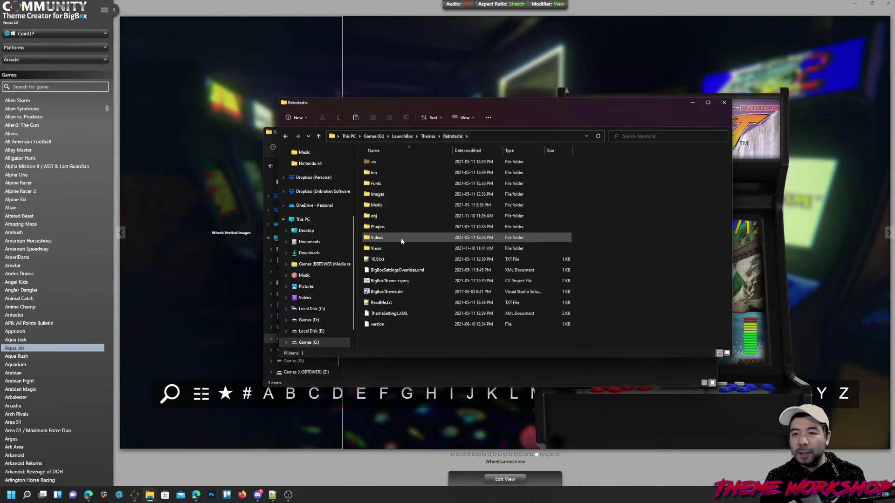
- Copy bg.gif from Retrotastic's Media\Theme folder into the CoinOP project's Media\Theme folder
double_click(378, 194)
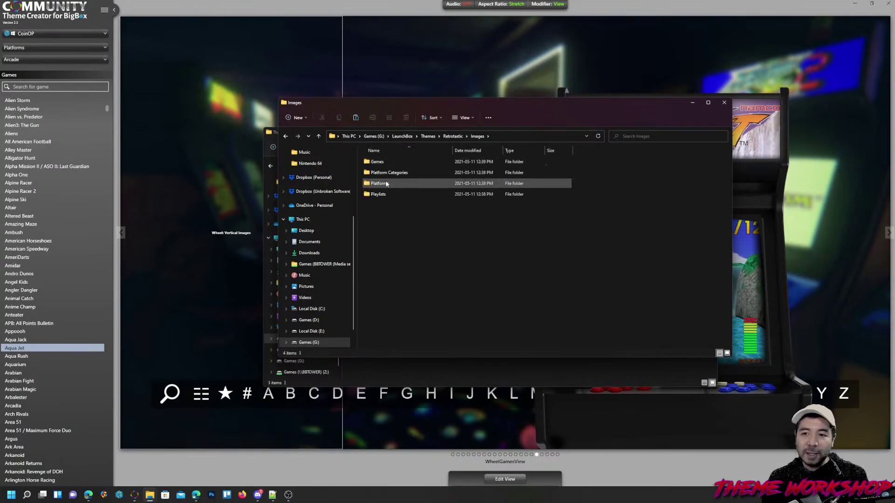
left_click(457, 137)
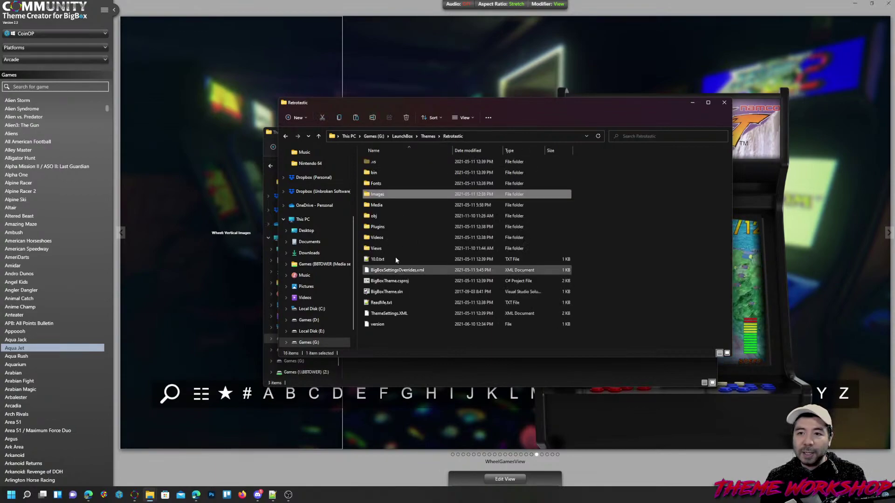
double_click(376, 205)
double_click(378, 237)
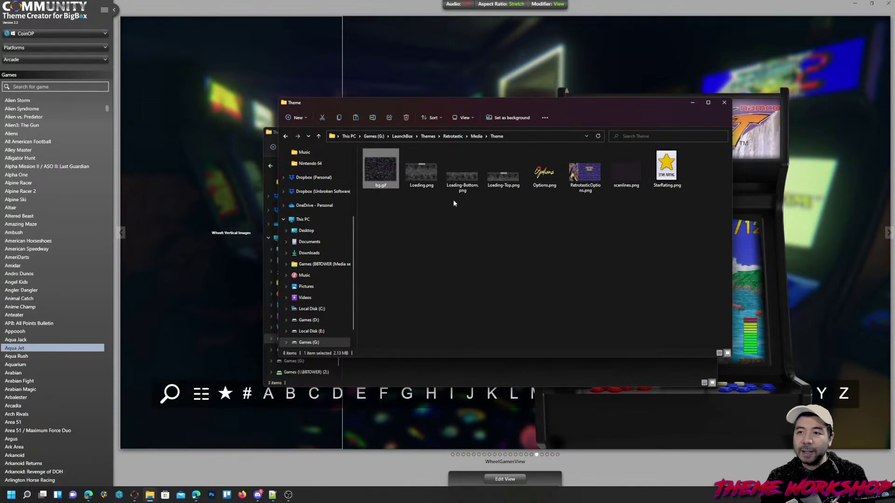
left_click(440, 368)
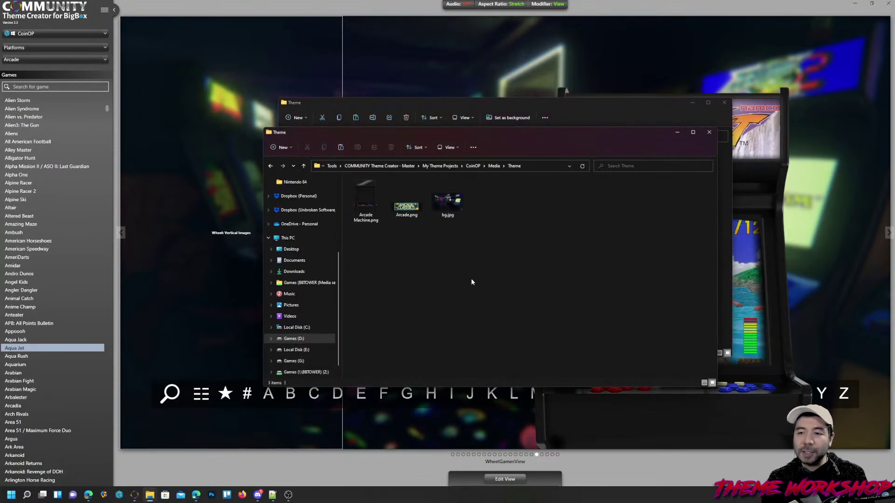
key("ctrl+v")
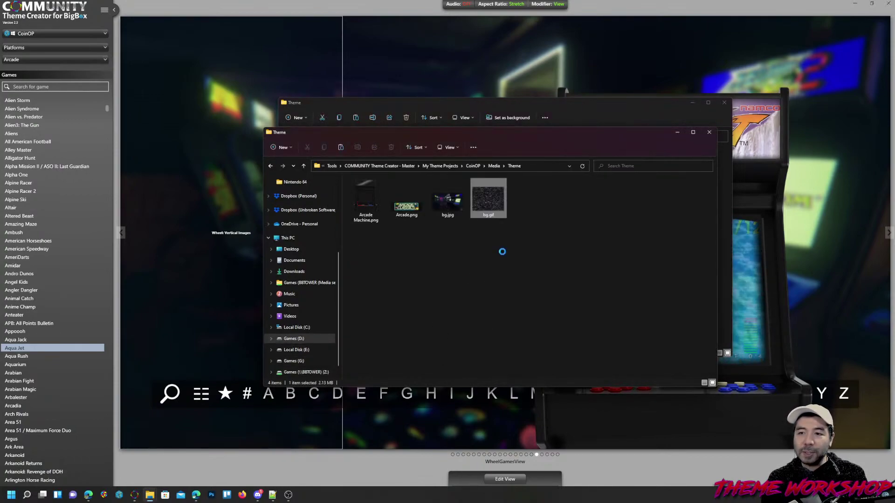
- Preview the copied bg.gif from the CoinOP project's Theme folder, then clear the image viewer and folder windows away
double_click(450, 207)
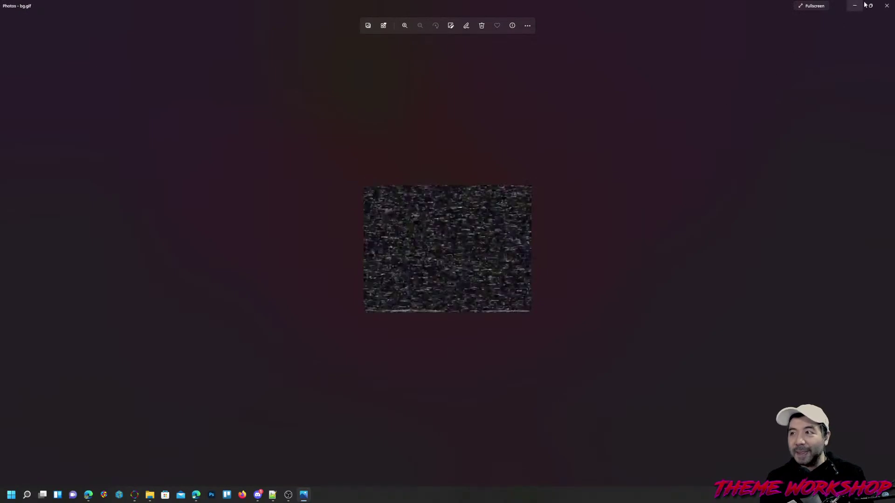
left_click(886, 6)
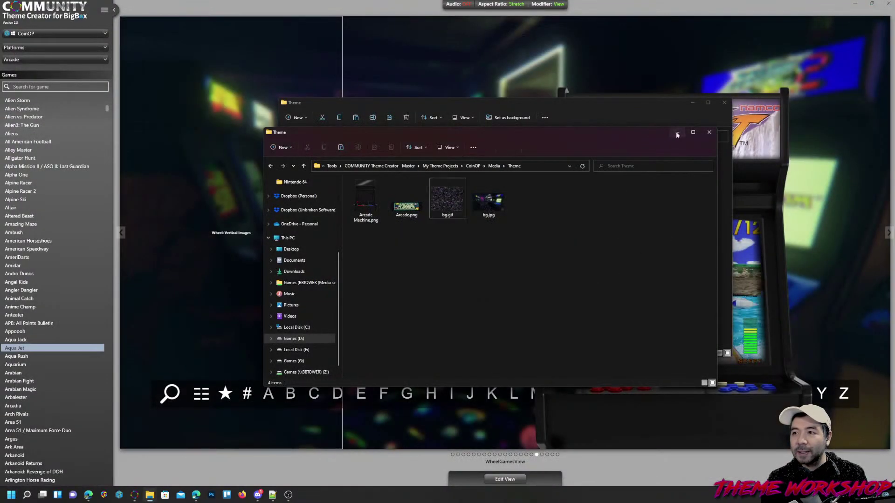
left_click(677, 133)
left_click(692, 102)
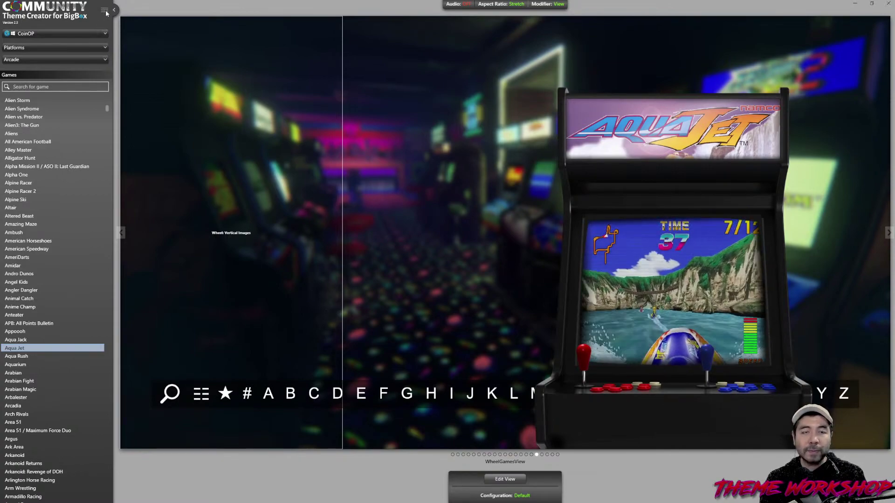
left_click(11, 495)
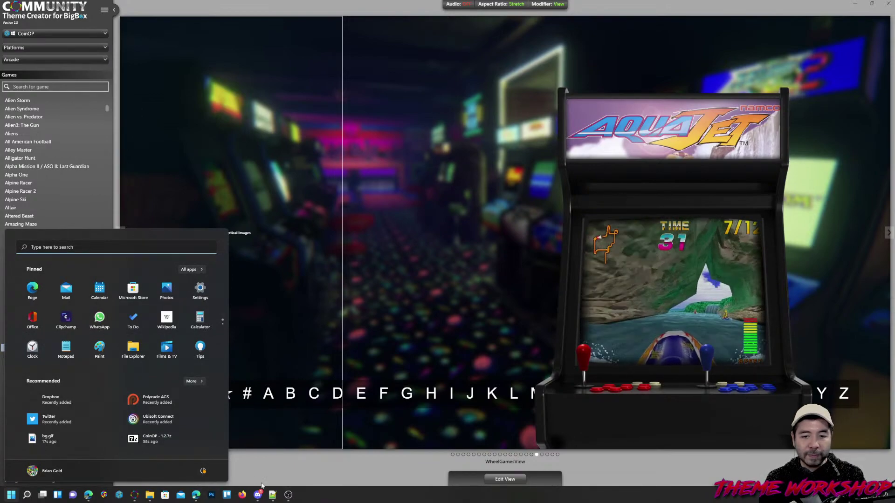
left_click(377, 465)
key("super")
key("super")
key("super")
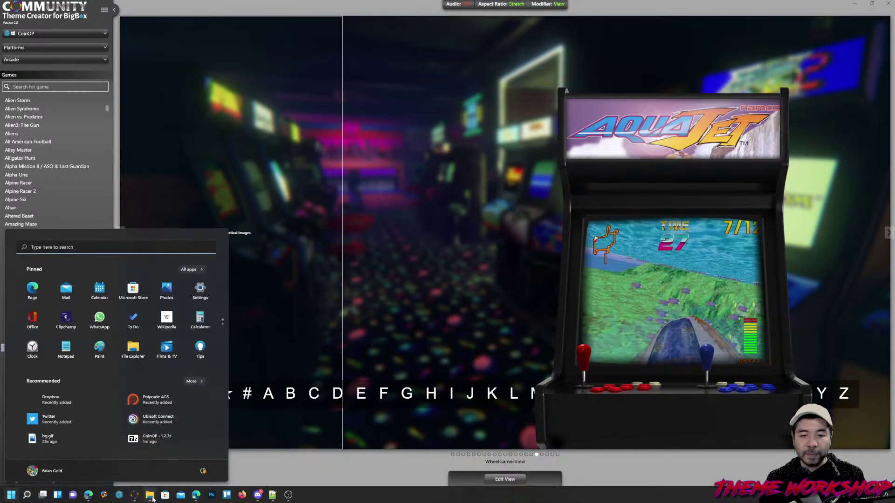
mouse_move(150, 496)
mouse_move(64, 463)
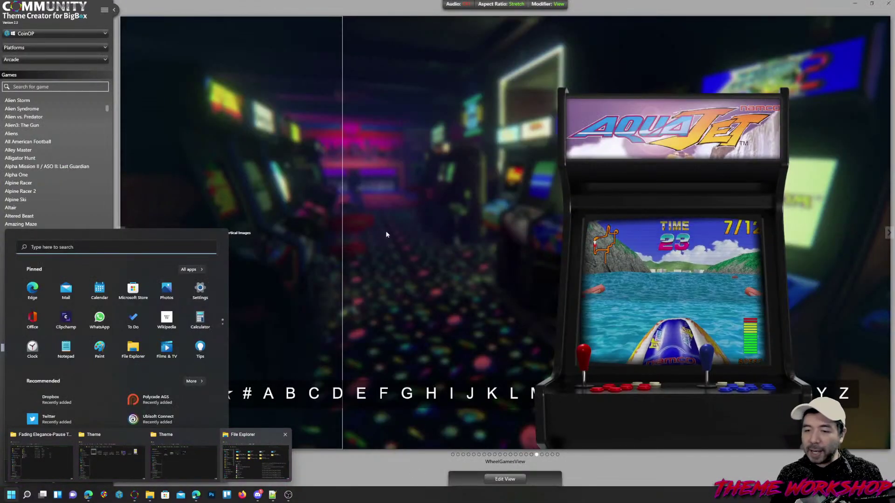
left_click(309, 7)
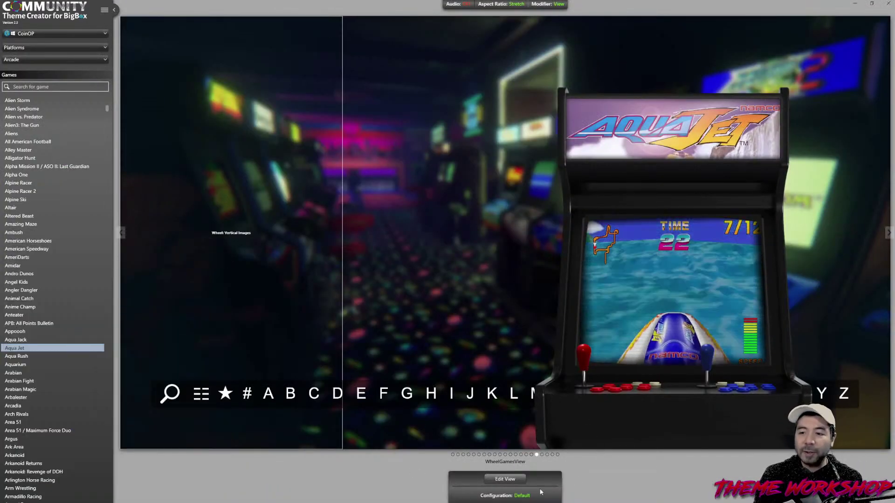
- Edit WheelGamesView and add an animated GIF element at the end of the Cabinet group, below Selected Item Video 1
left_click(502, 479)
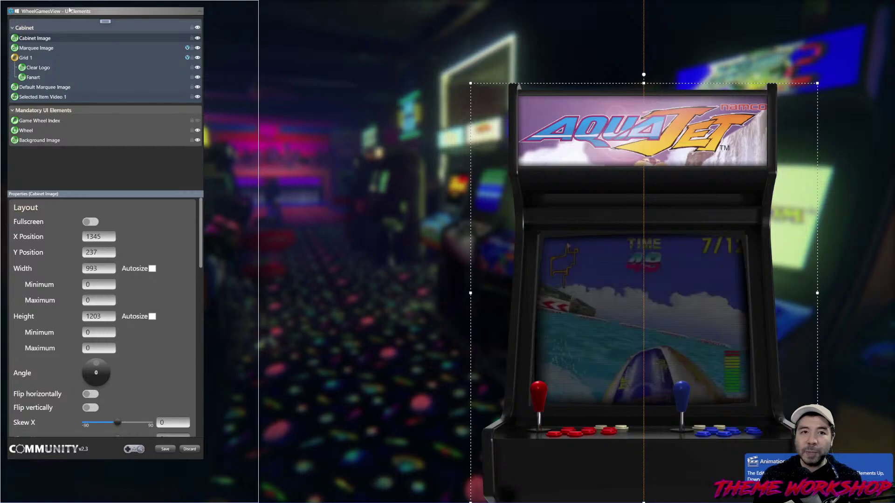
left_click(105, 21)
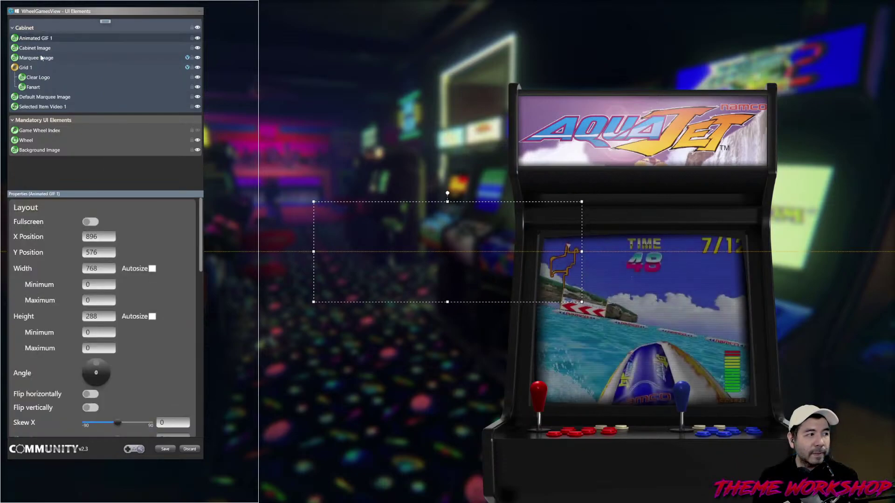
left_click_drag(42, 39, 27, 121)
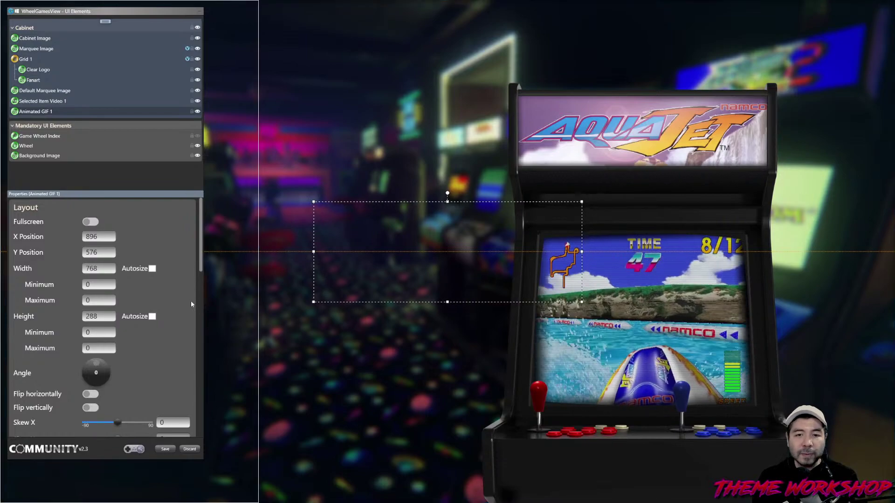
- Set the animated GIF's source to the media image bg.gif from the Theme media folder
scroll(191, 303, "down", 6)
scroll(189, 306, "down", 3)
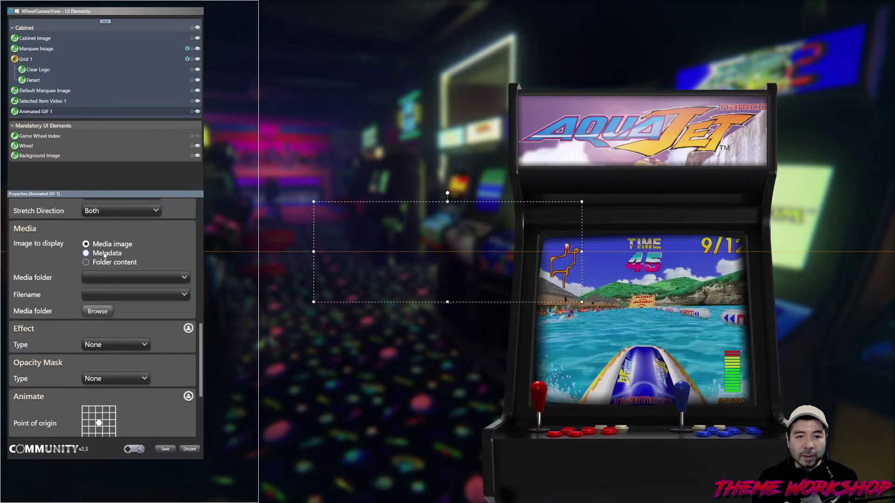
left_click(103, 281)
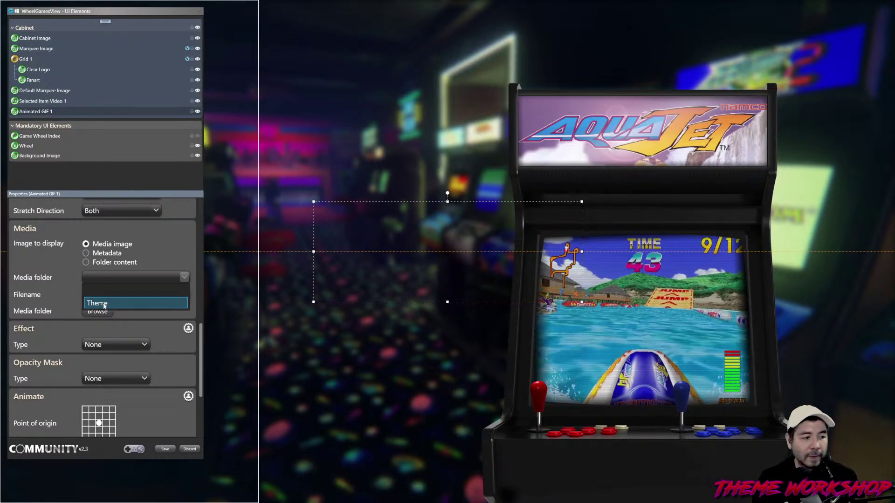
left_click(135, 302)
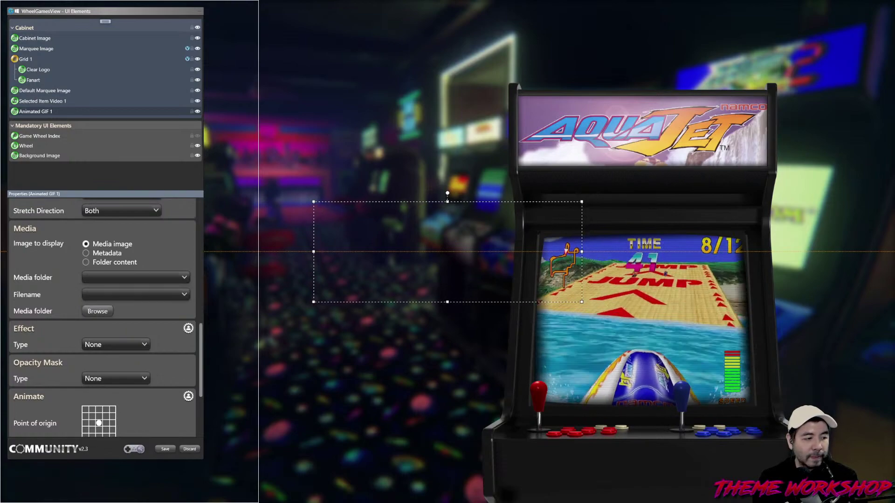
left_click(171, 279)
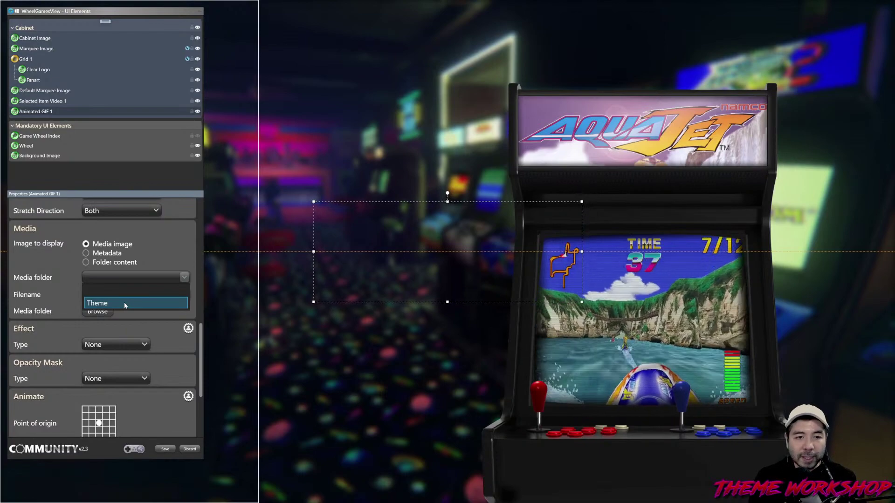
left_click(109, 275)
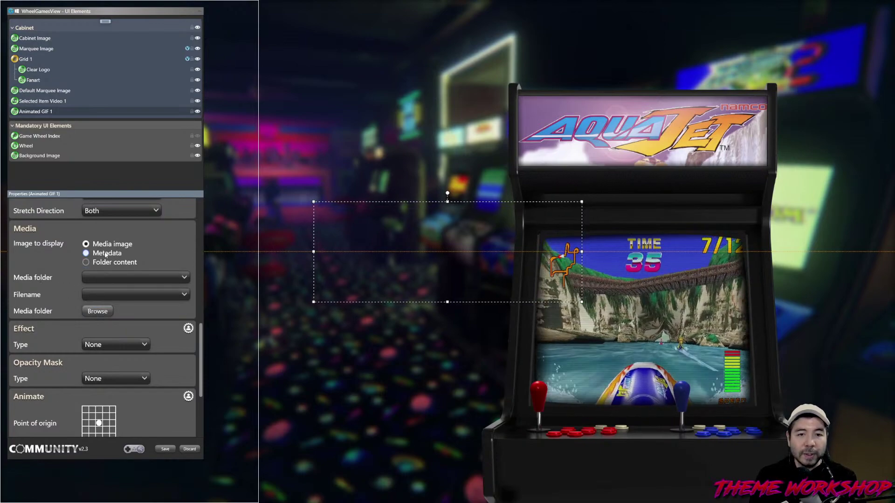
left_click(106, 254)
left_click(86, 243)
left_click(170, 275)
left_click(150, 296)
left_click(150, 294)
left_click(62, 299)
left_click(118, 293)
left_click(99, 320)
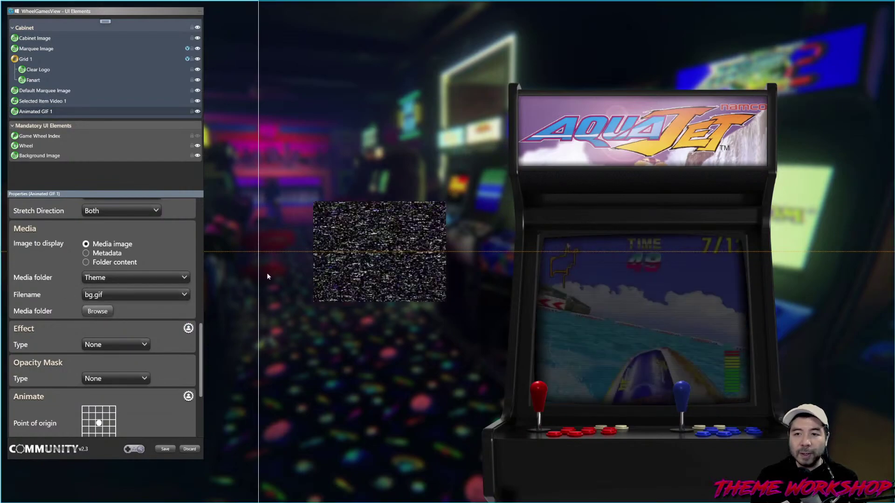
- Set the animated GIF's stretch to Fill
scroll(193, 300, "up", 6)
scroll(192, 290, "up", 1)
scroll(193, 296, "down", 7)
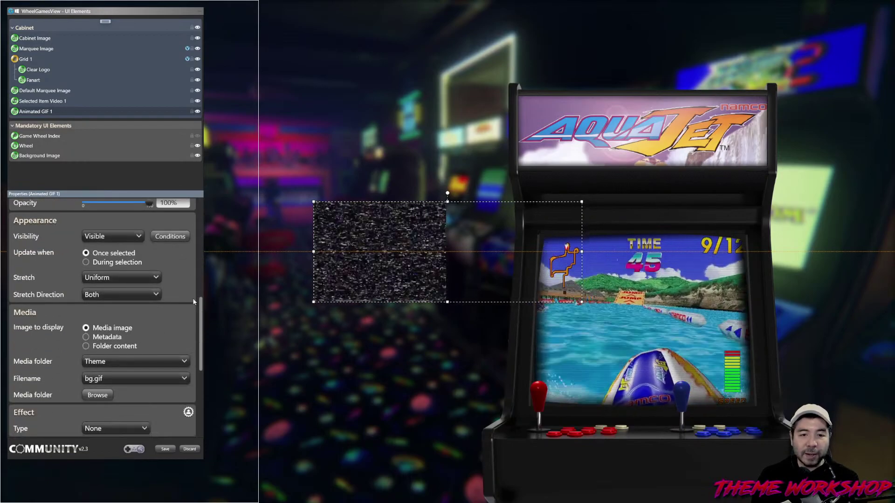
scroll(194, 302, "down", 1)
left_click(121, 260)
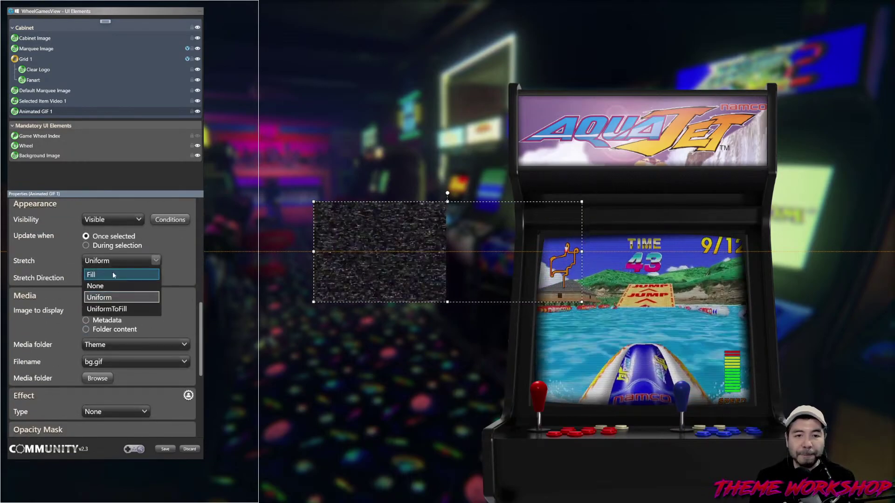
left_click(117, 274)
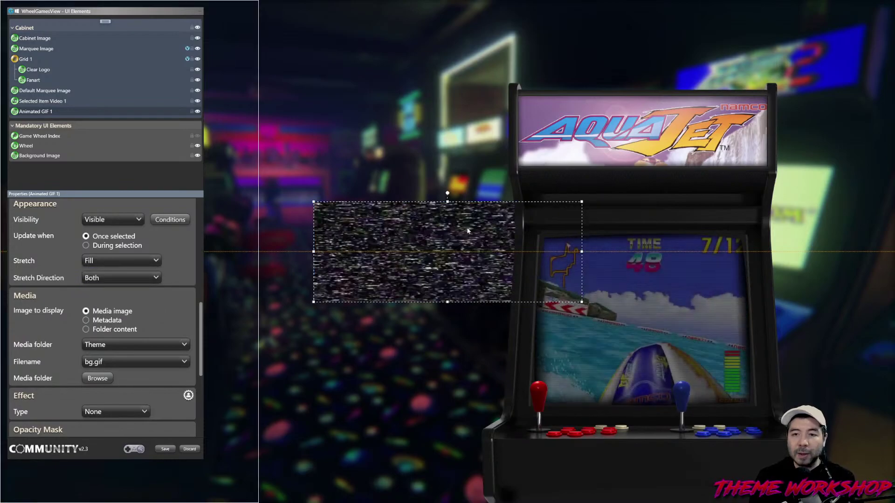
- Copy Selected Item Video 1 and paste its layout properties onto the animated GIF to match its size and position
left_click(39, 101)
right_click(38, 102)
left_click(52, 142)
left_click(35, 111)
right_click(34, 112)
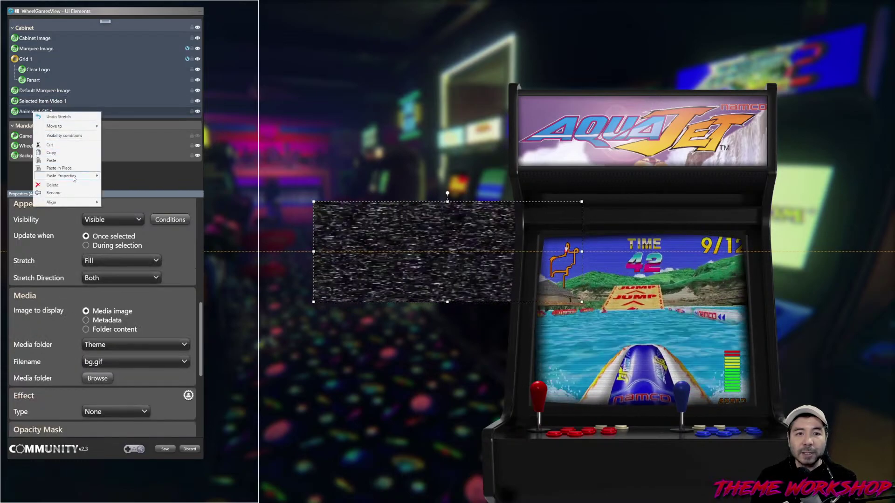
mouse_move(73, 177)
left_click(124, 175)
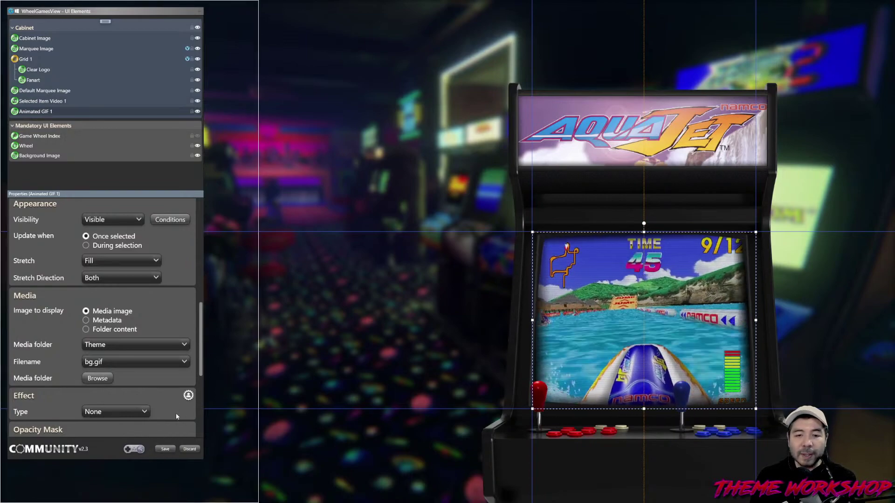
- Save the view changes and preview the view with the game Alpine Racer
left_click(172, 449)
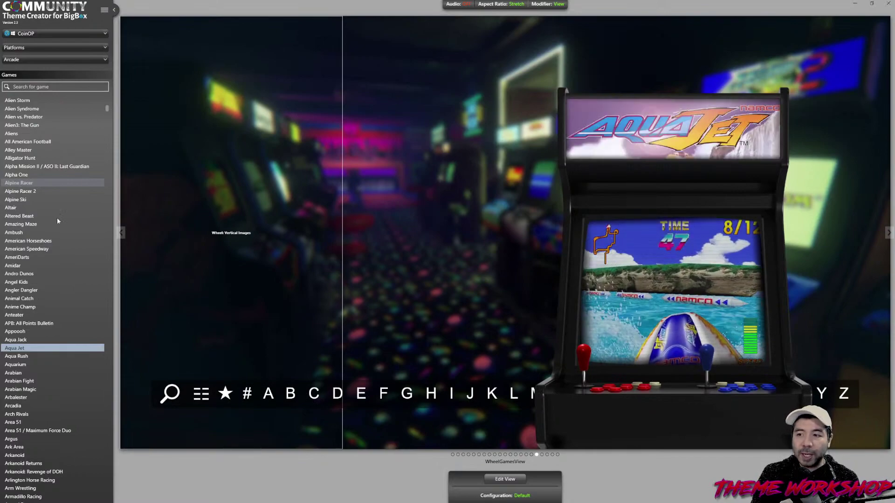
left_click(18, 182)
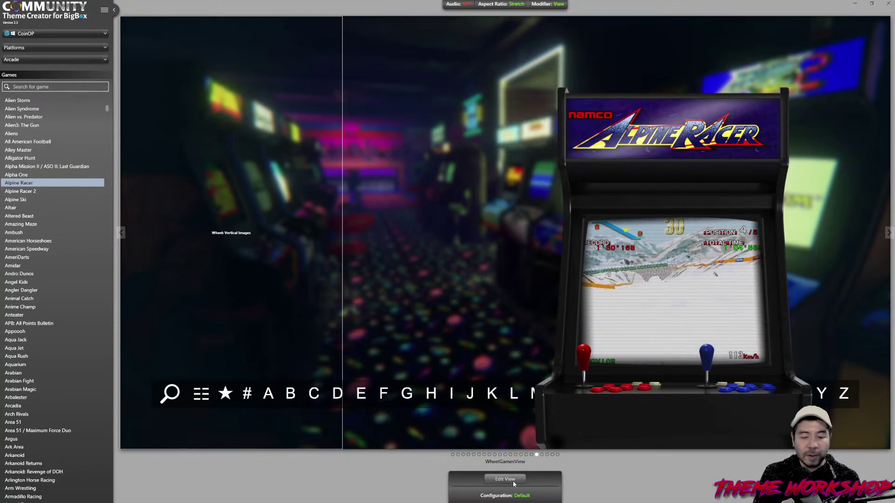
- Return to the Retrotastic file window and go from there to the CoinOP folder under LaunchBox\Themes
key("alt+Tab")
key("alt+Tab")
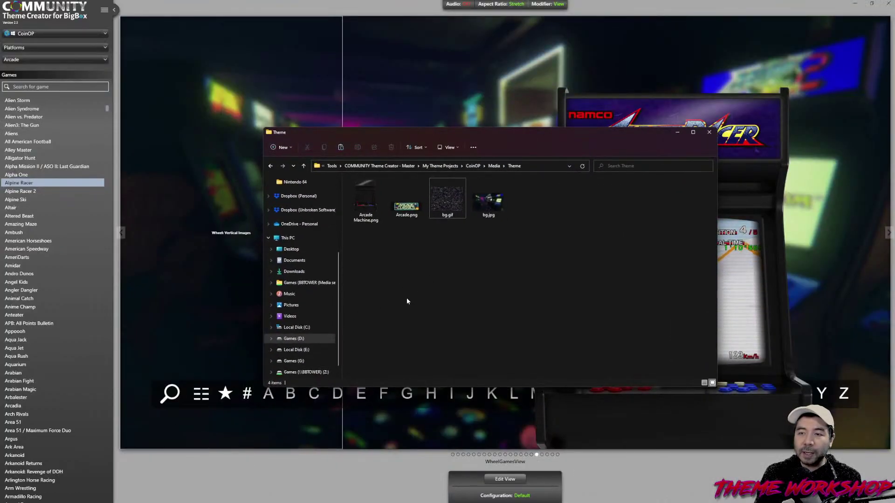
key("alt+Tab")
key("alt+Tab")
key("alt+Tab")
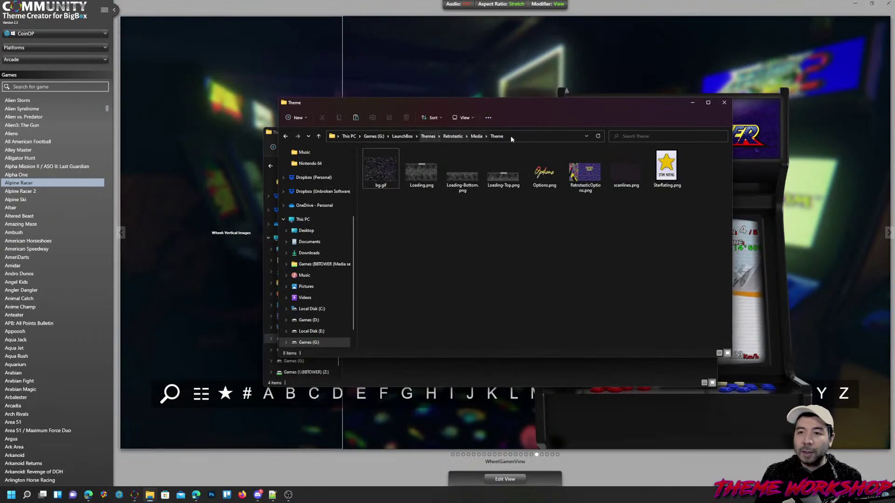
left_click_drag(485, 105, 258, 121)
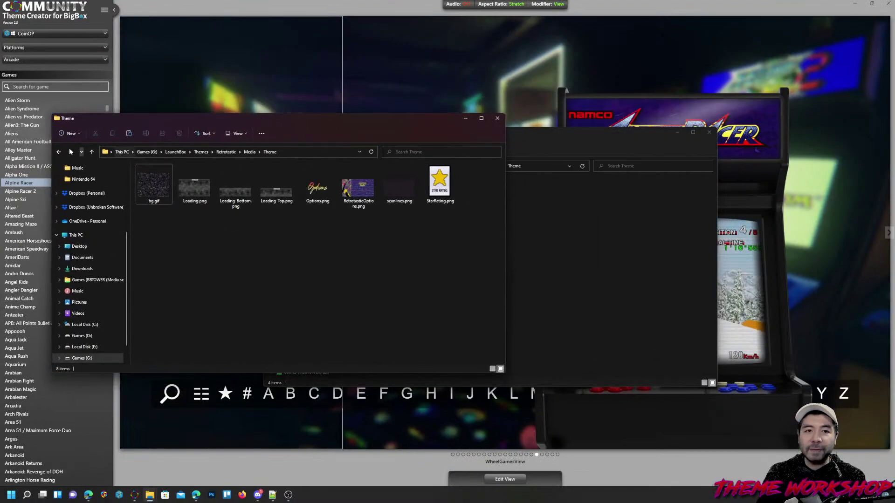
left_click(91, 152)
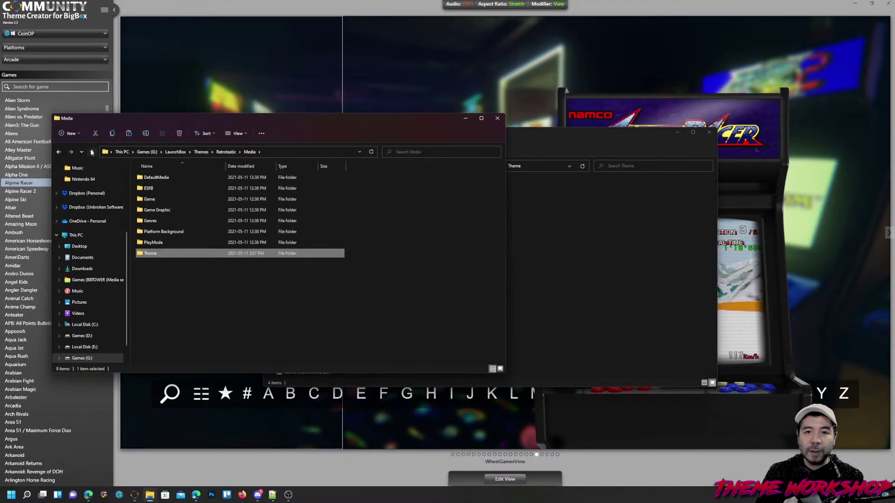
left_click(91, 152)
left_click(91, 152)
scroll(197, 293, "down", 10)
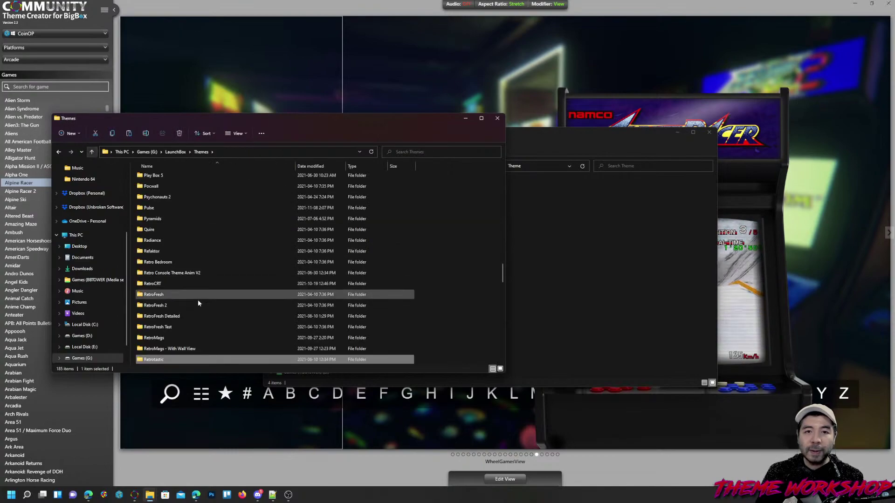
scroll(179, 298, "up", 20)
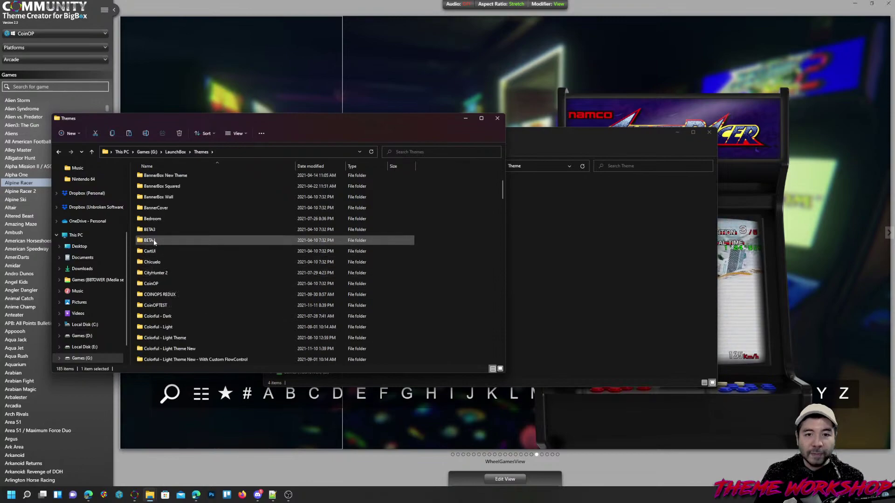
double_click(148, 284)
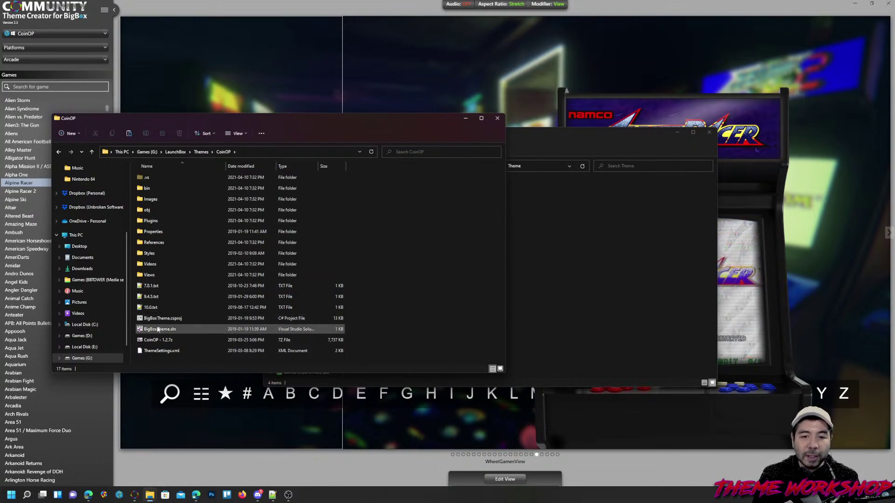
- Open the CoinOP theme's BigBoxTheme.sln in Visual Studio and close the build output to enlarge the Wheel2GamesView.xaml code
double_click(158, 329)
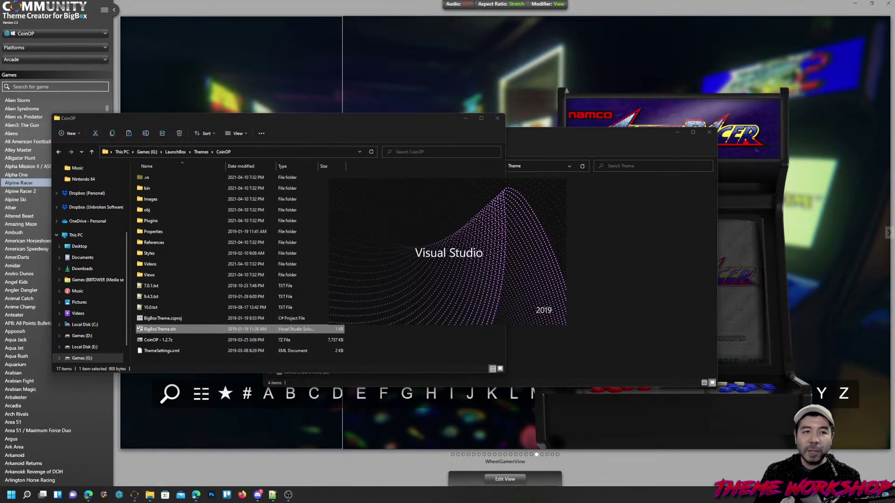
left_click(88, 495)
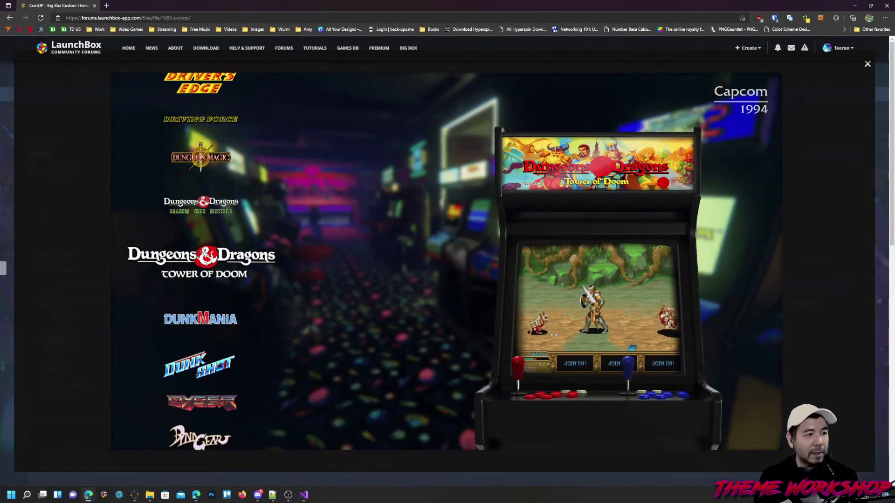
left_click(88, 495)
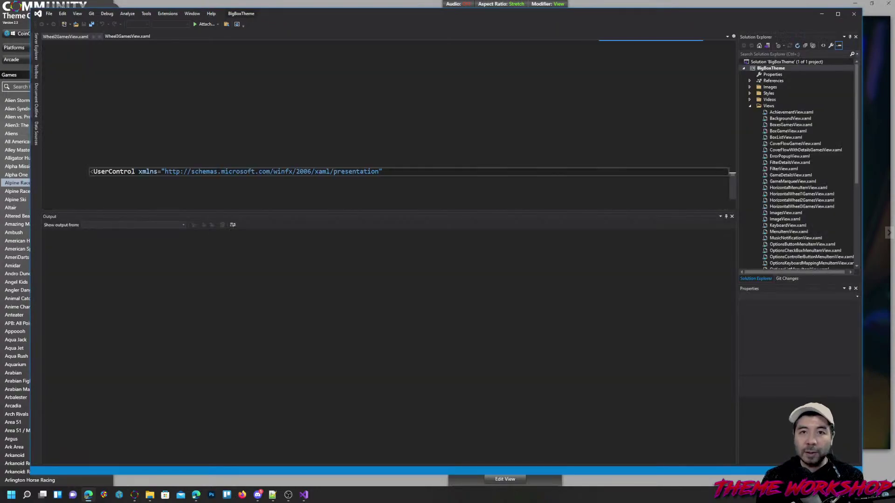
left_click(96, 157)
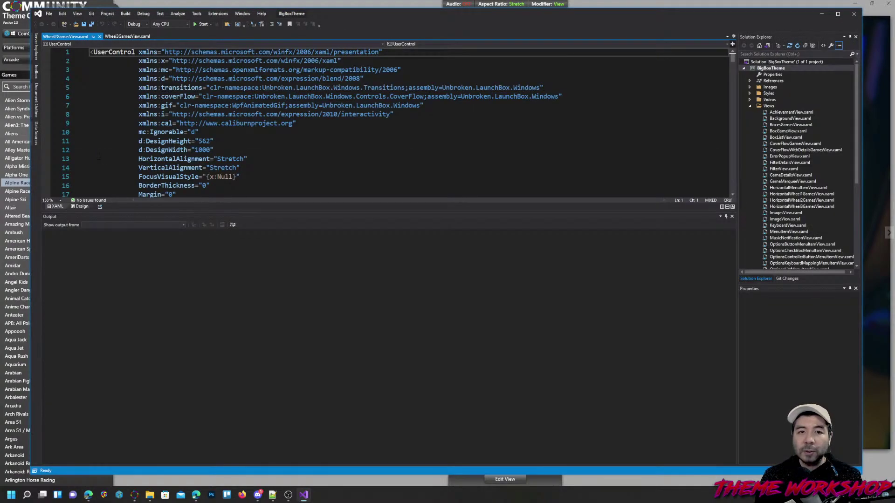
left_click(731, 217)
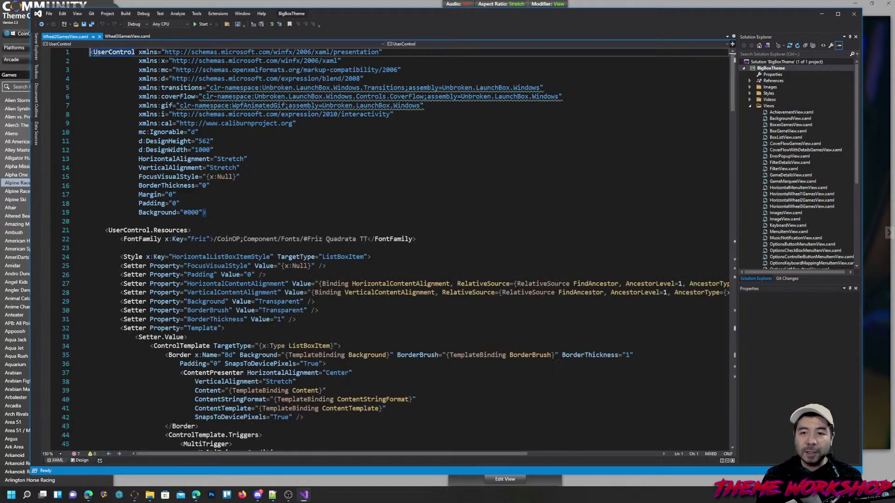
- Install the Friz Quadrata TT font from the downloaded friz-quadrata-tt-regular_udg3E.zip and close its preview and folder windows
left_click(321, 248)
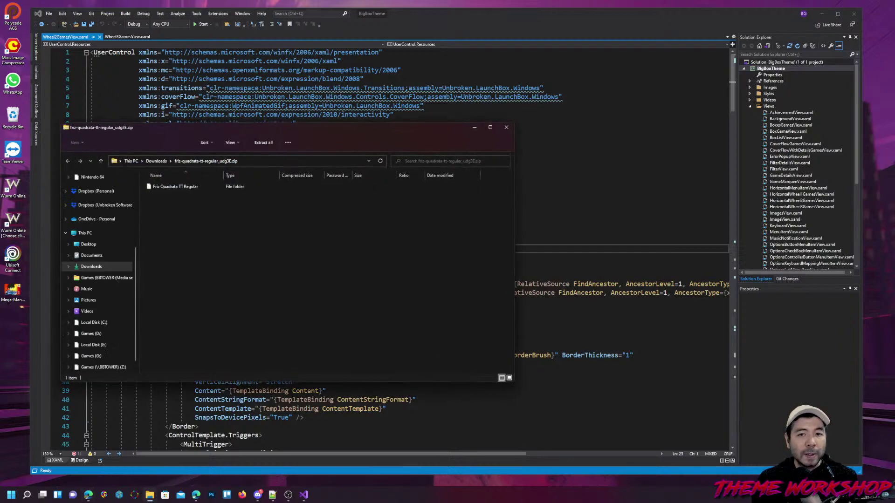
double_click(163, 187)
double_click(187, 186)
left_click(40, 27)
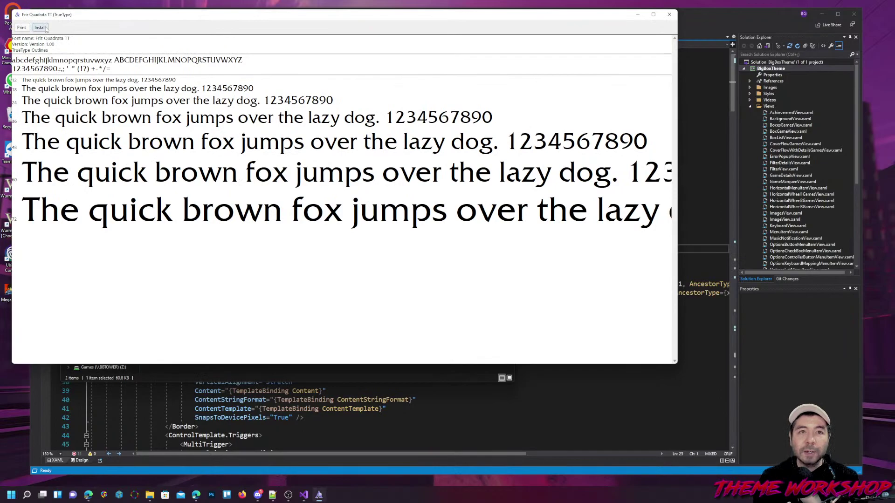
left_click(668, 16)
left_click(506, 128)
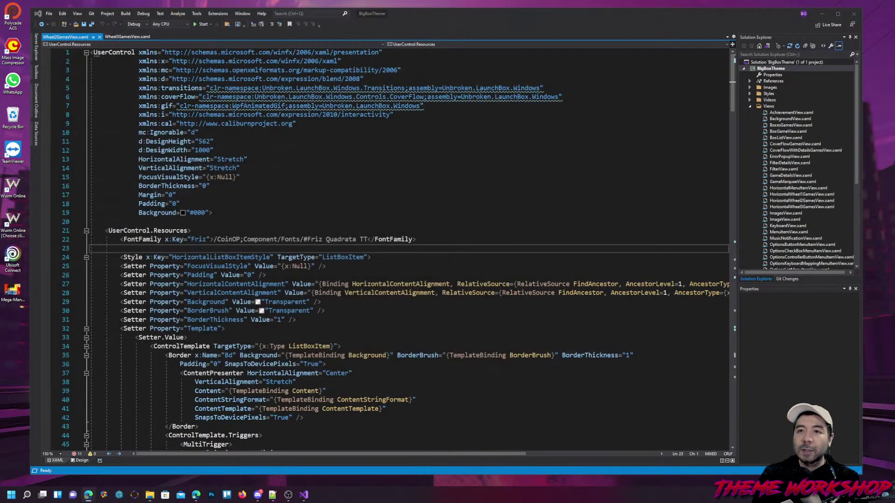
- Minimize Visual Studio, return to Community Theme Creator and open the WheelGamesView for editing
left_click(820, 13)
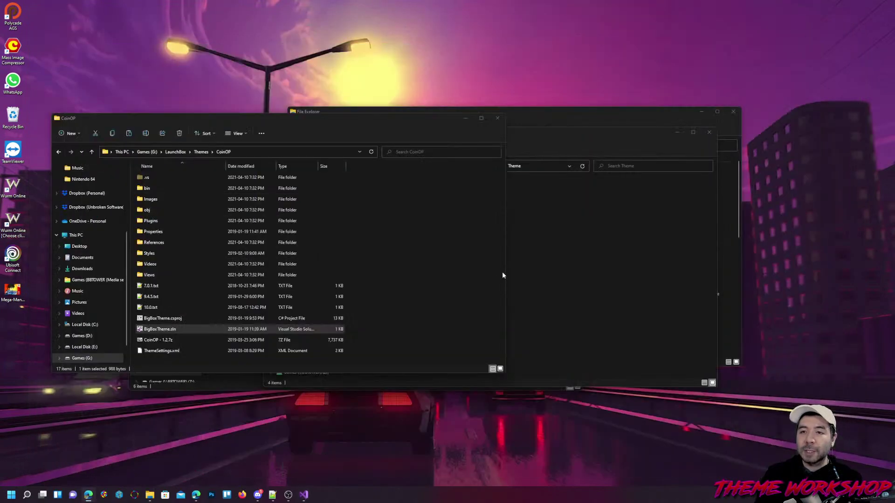
left_click(448, 272)
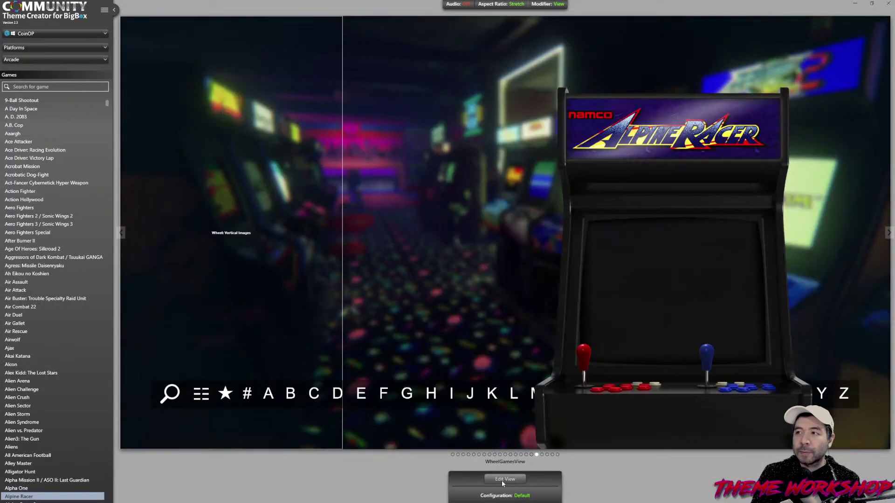
left_click(505, 479)
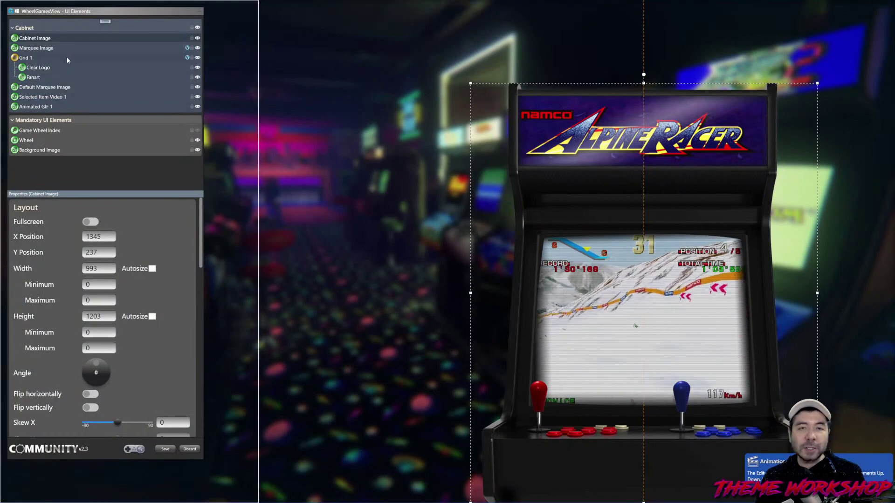
- Create a new UI element group named Info above the Cabinet group
left_click(104, 23)
right_click(104, 24)
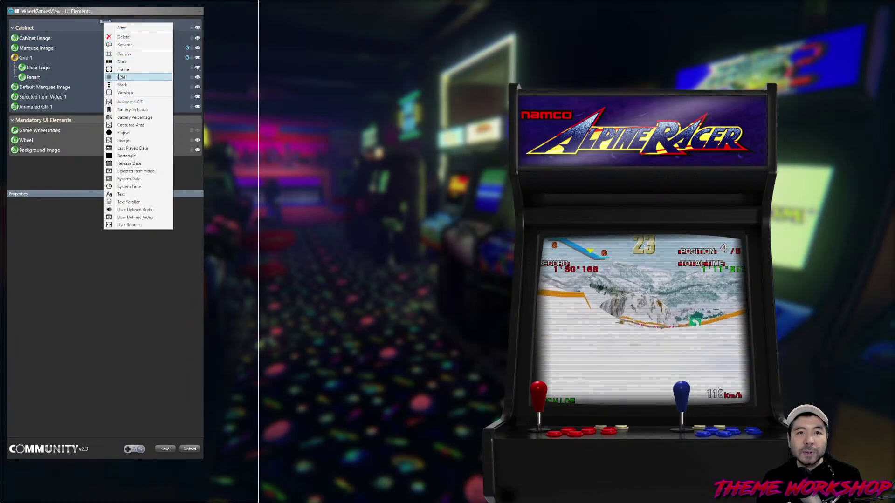
left_click(122, 28)
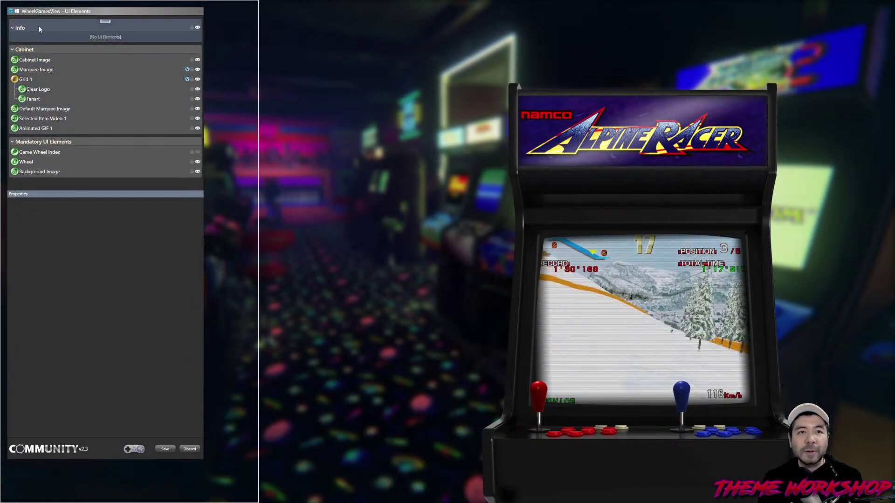
- Add a Stack to the Info group and extend it upward to about 657 high at Y position 207
right_click(106, 21)
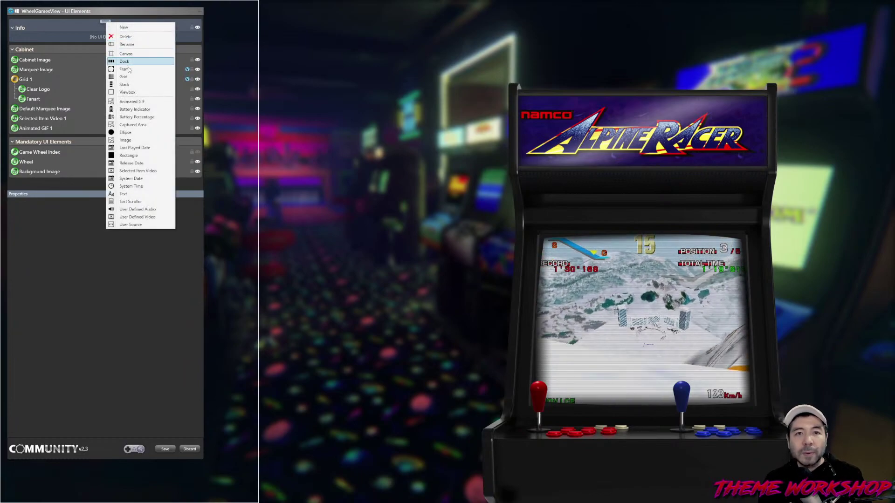
left_click(124, 84)
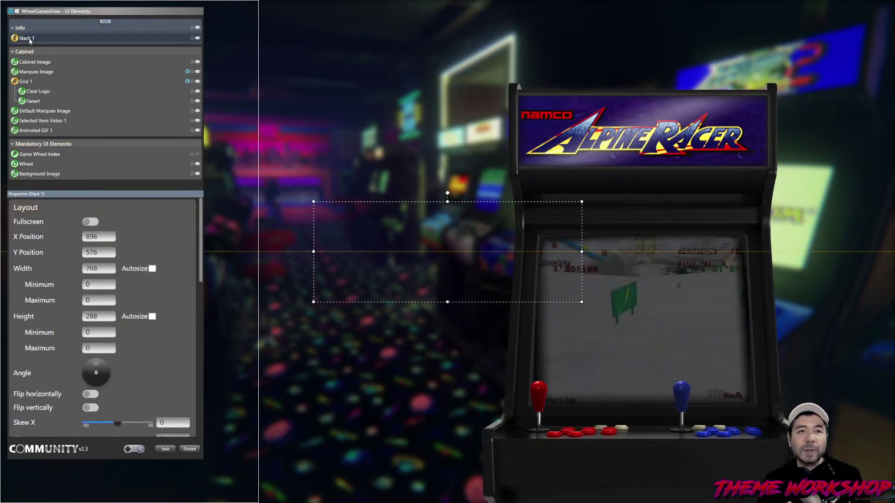
left_click_drag(447, 202, 447, 73)
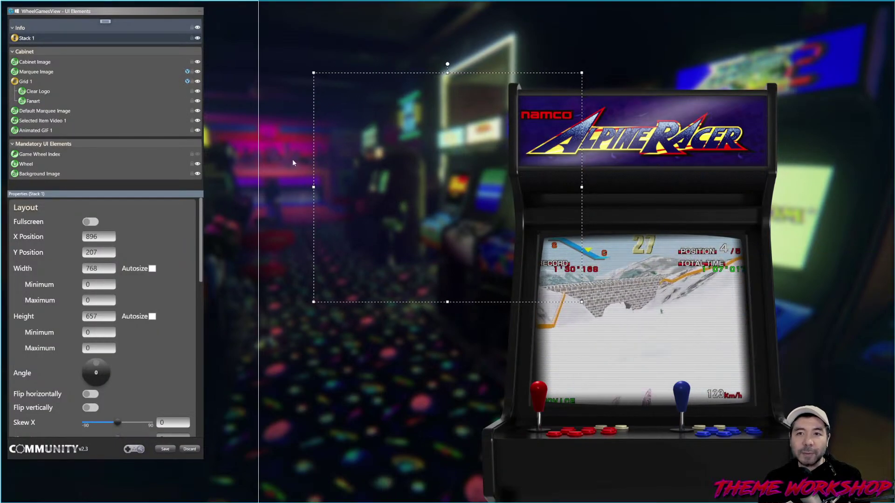
- Add a Text element to the Info group and set it to display metadata instead of a constant value
left_click(104, 22)
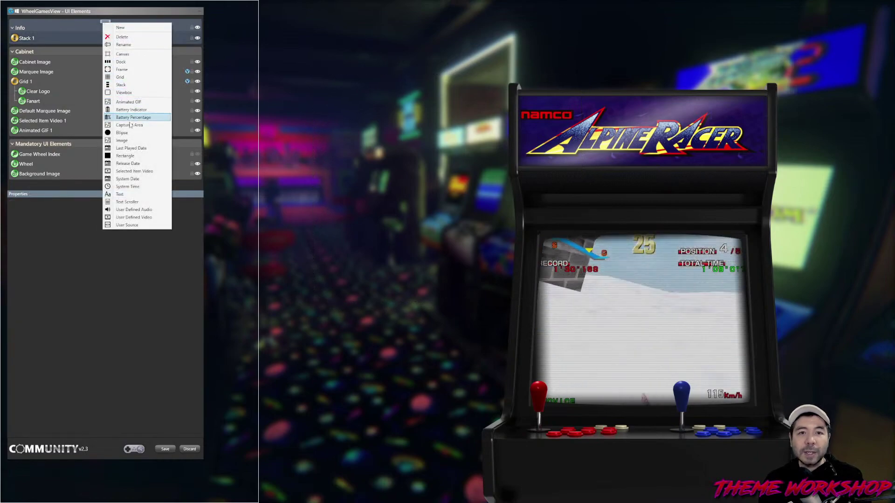
left_click(110, 196)
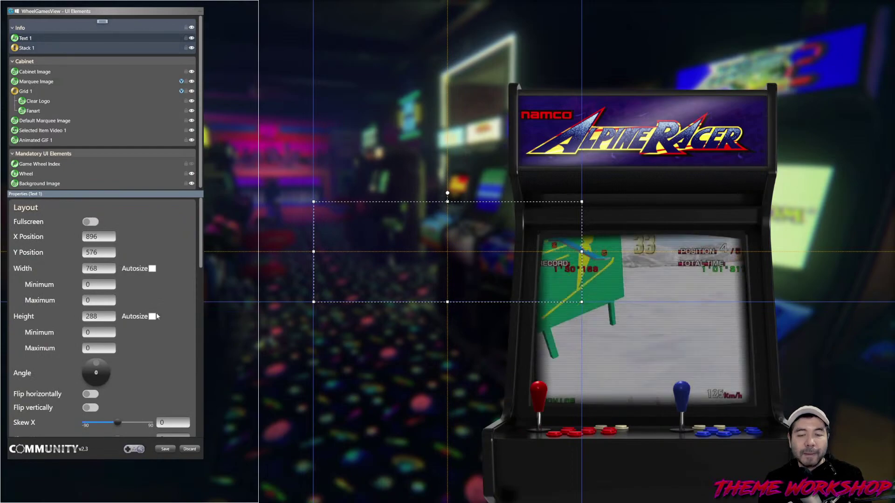
scroll(186, 311, "down", 1)
scroll(188, 305, "down", 6)
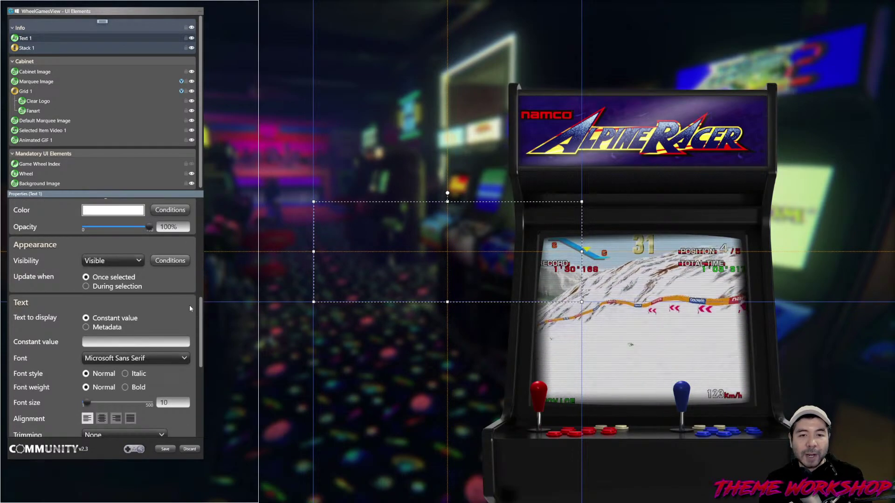
scroll(189, 305, "down", 1)
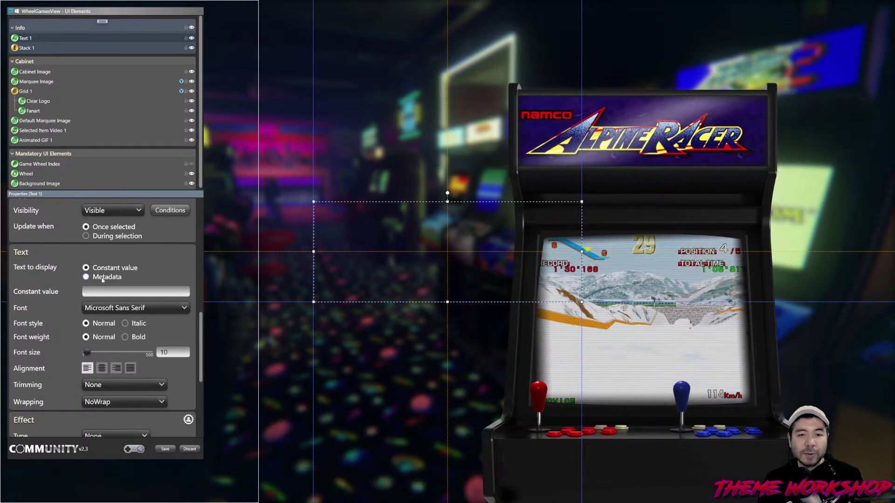
left_click(89, 276)
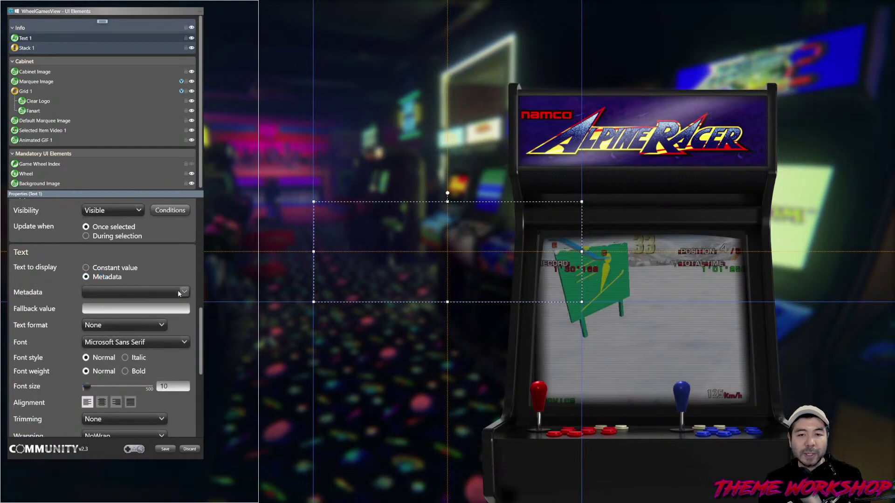
- Try Game as the metadata field of the new text element
left_click(177, 290)
scroll(135, 205, "down", 2)
scroll(130, 201, "up", 2)
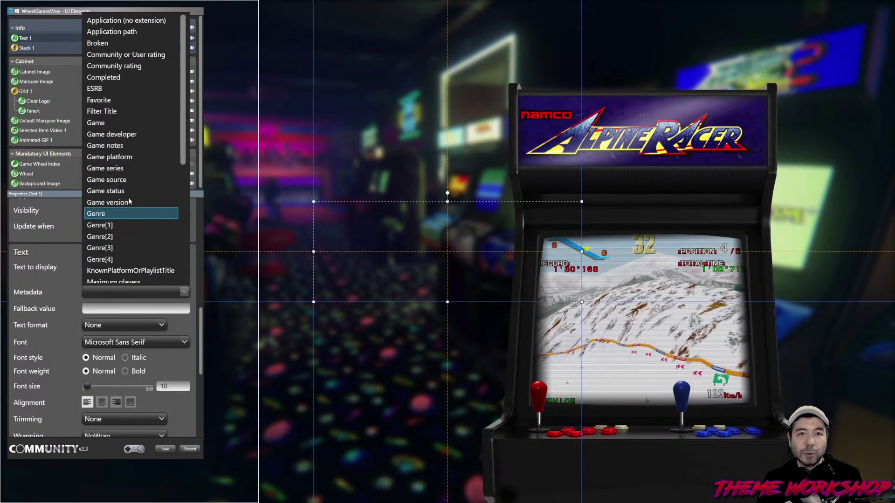
left_click(102, 122)
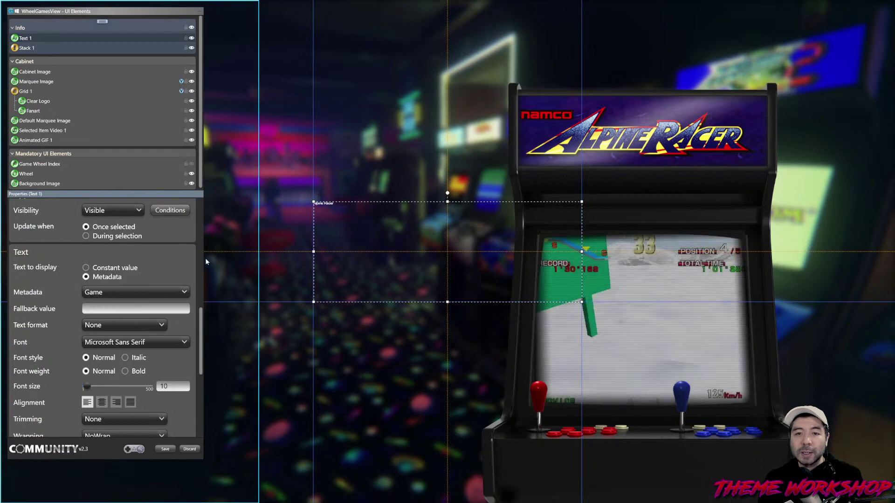
- Set the text element's metadata field to Game developer
left_click(138, 288)
scroll(117, 176, "down", 1)
scroll(118, 163, "up", 3)
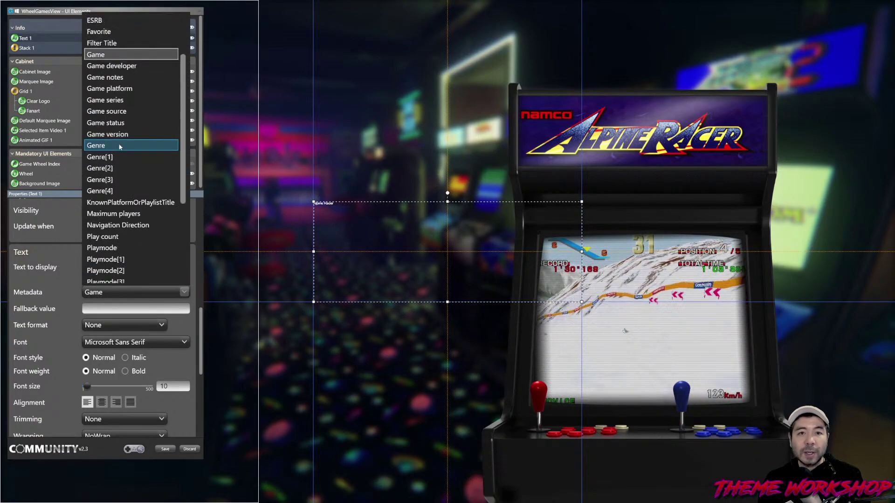
scroll(120, 152, "down", 4)
scroll(119, 151, "up", 5)
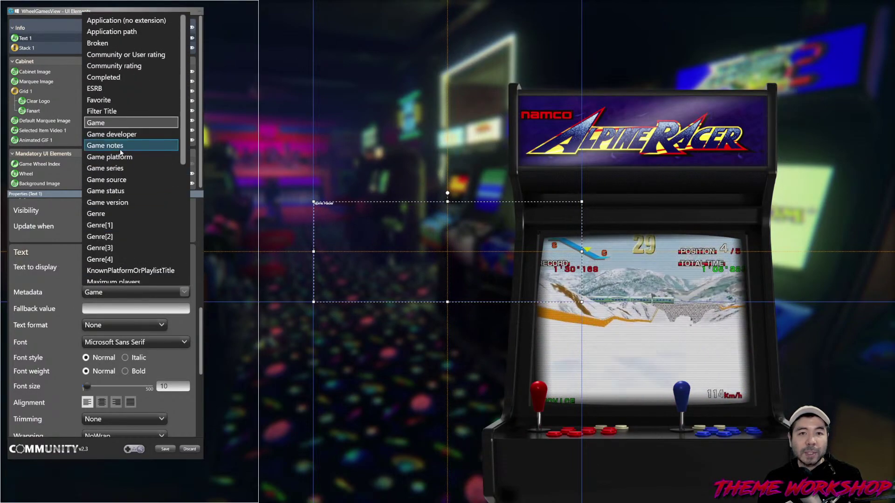
left_click(99, 134)
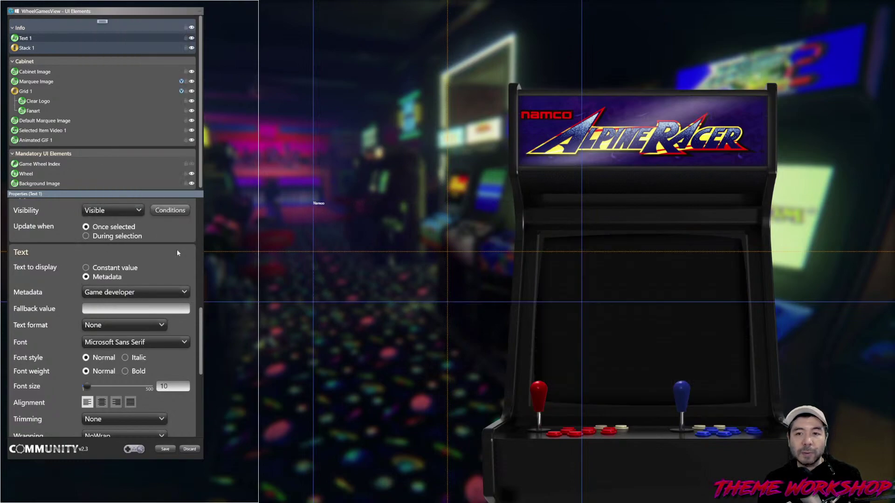
- Set the font of the game developer text to Friz Quadrata TT
left_click(155, 343)
scroll(155, 345, "up", 10)
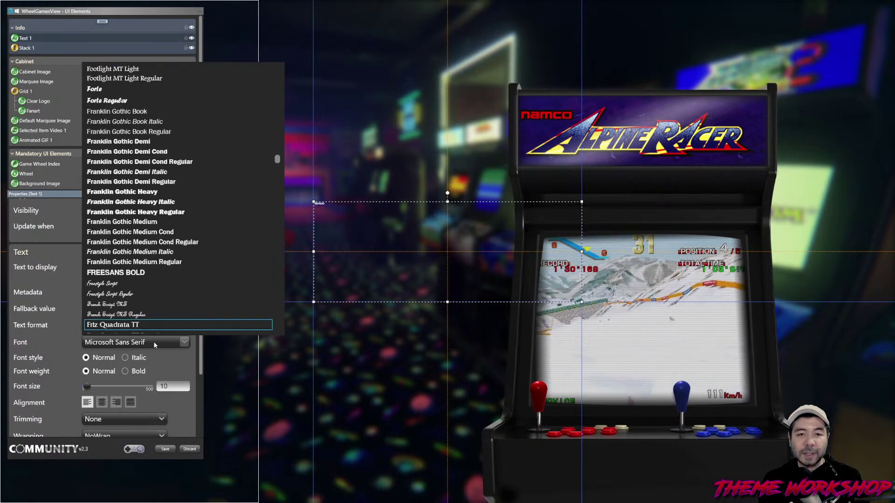
scroll(155, 344, "down", 1)
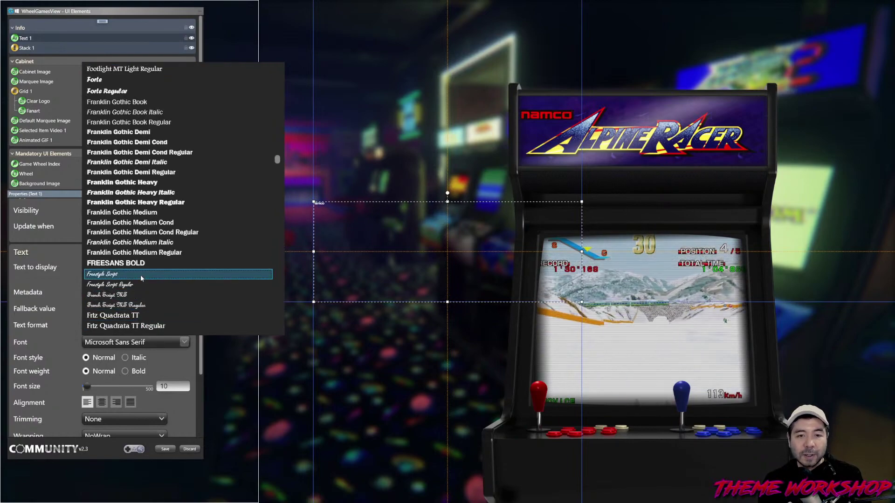
left_click(137, 317)
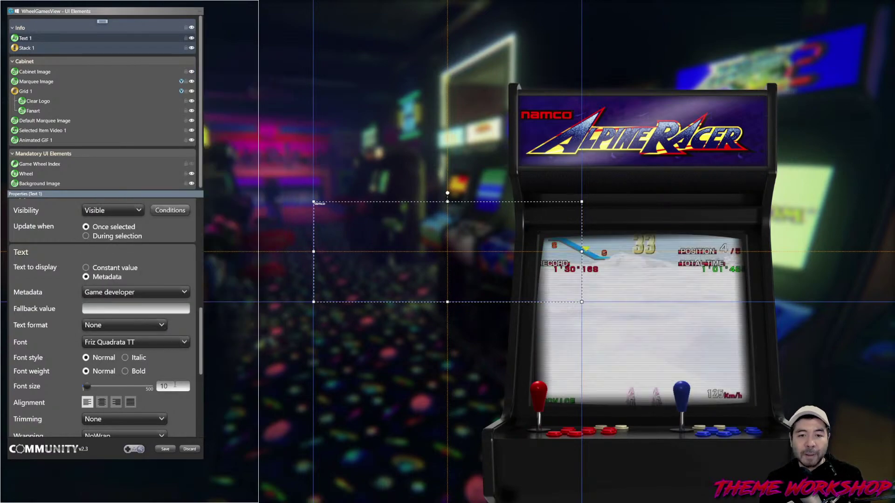
- Enlarge the game developer text, trying sizes 30, 45 and 50 and settling on font size 55
type("30")
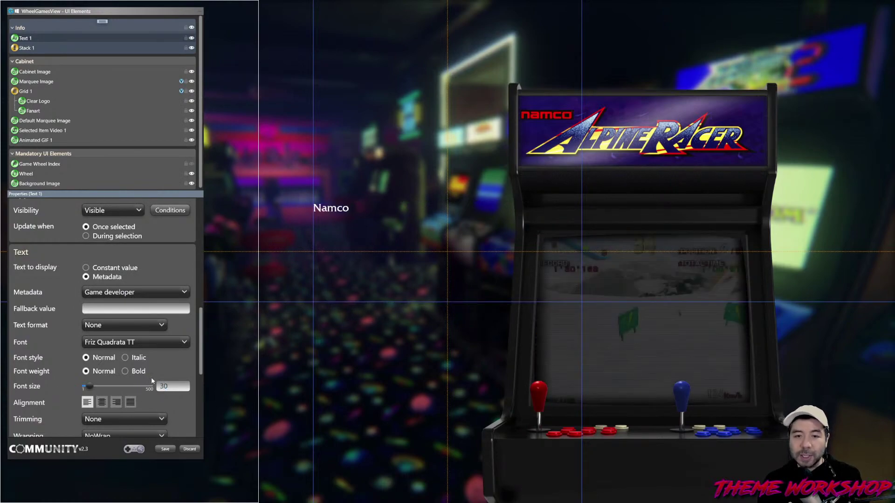
key("Return")
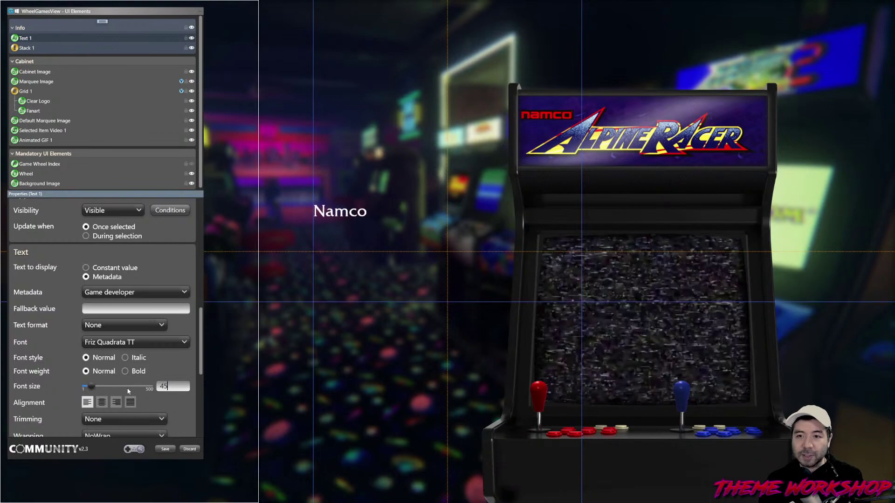
key("BackSpace")
key("BackSpace")
type("50")
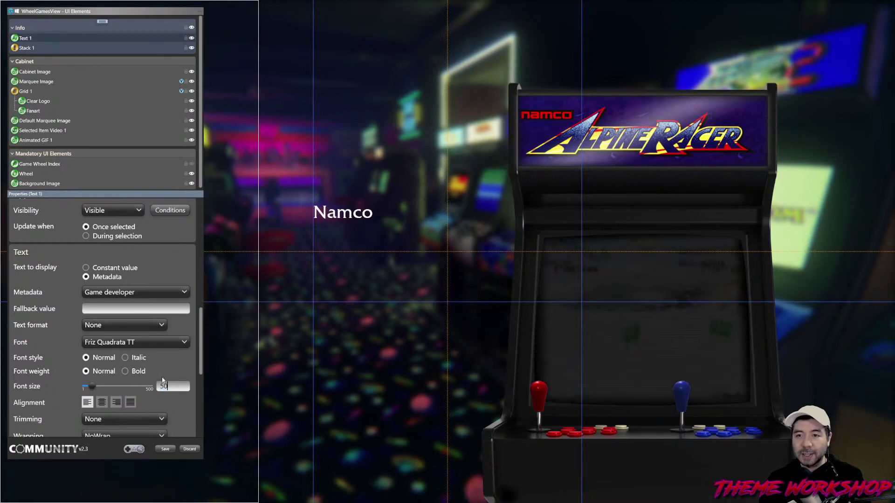
key("Return")
type("55")
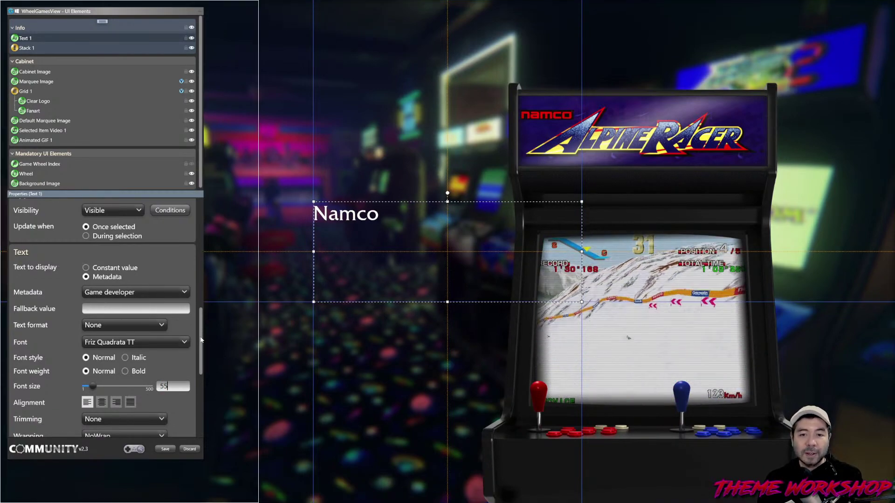
- Enable Autosize for the developer text's width and height and nest the text inside Stack 1
scroll(202, 343, "up", 10)
left_click(152, 269)
left_click(152, 316)
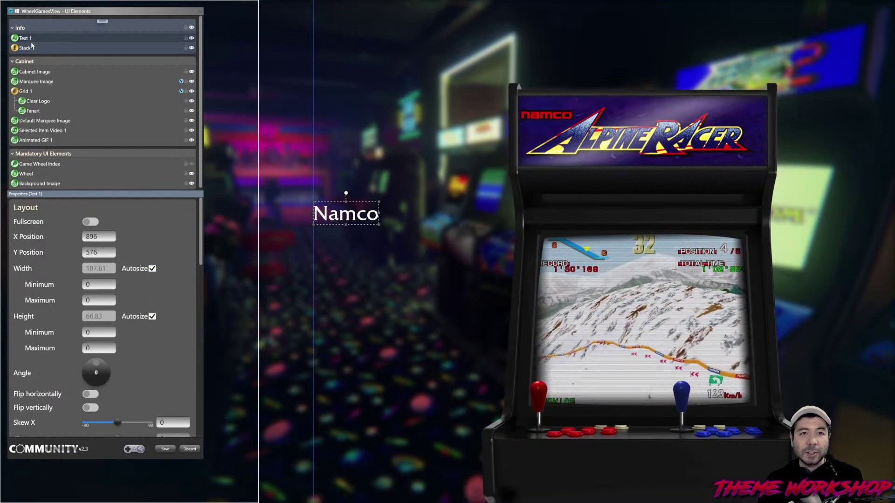
left_click_drag(24, 39, 25, 52)
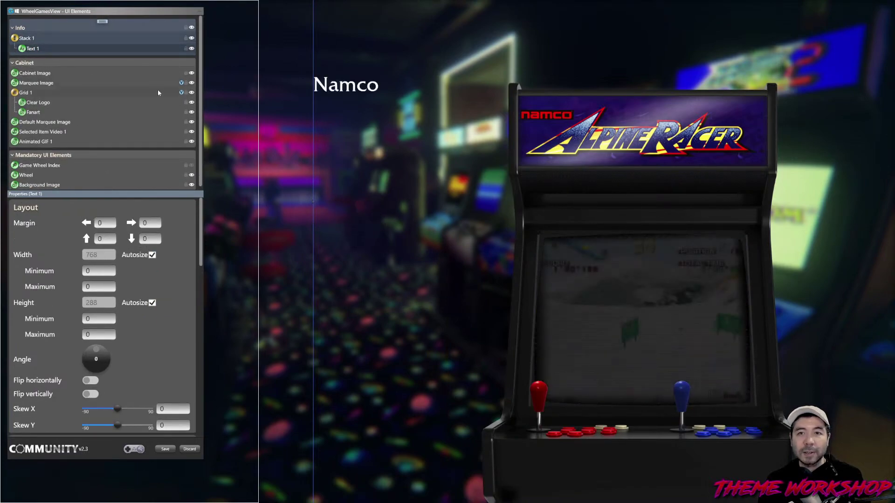
- Set the horizontal alignment of Stack 1 to the right so its content sits against the right edge
left_click(24, 39)
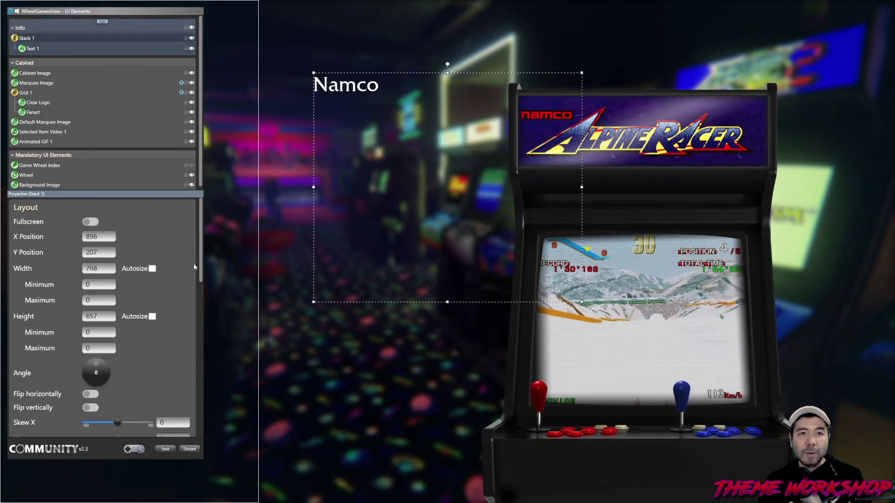
left_click_drag(203, 247, 202, 308)
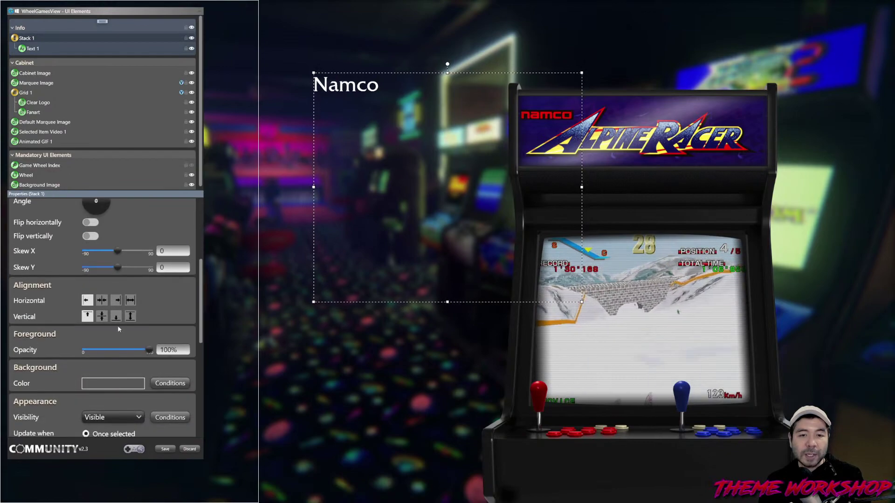
left_click(116, 300)
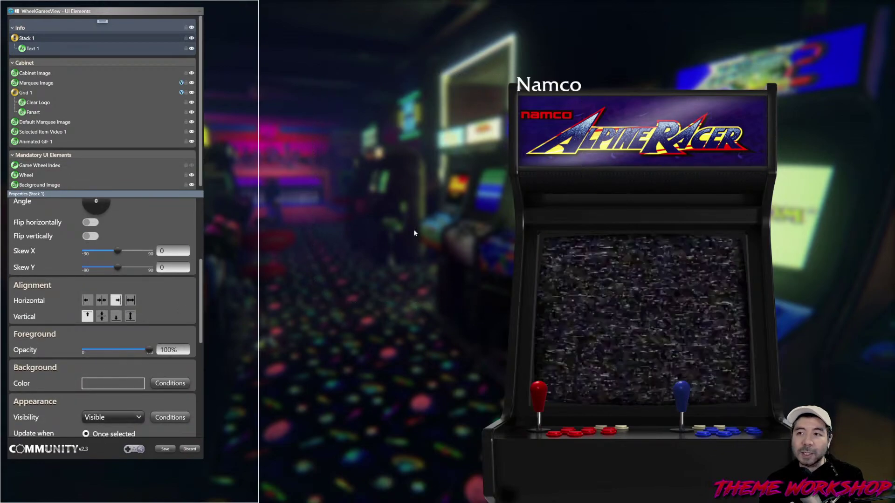
left_click(373, 242)
left_click(564, 85)
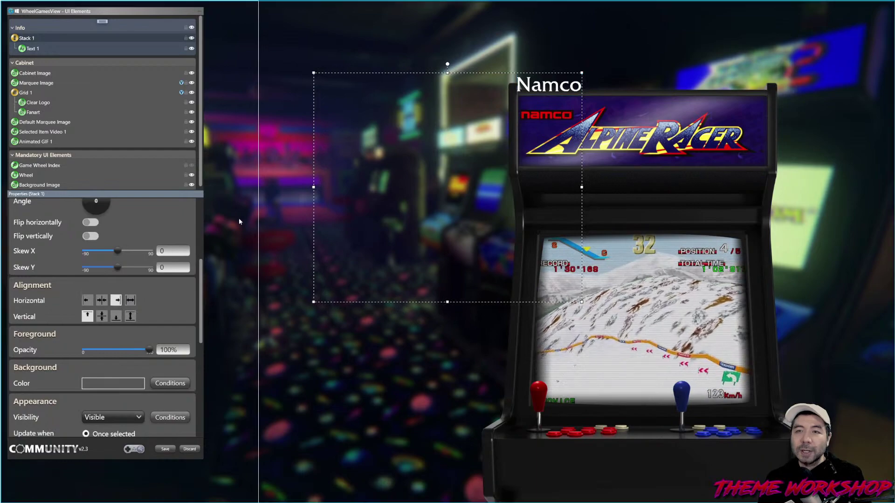
- Duplicate the developer text Text 1 inside Stack 1
right_click(31, 48)
left_click(28, 51)
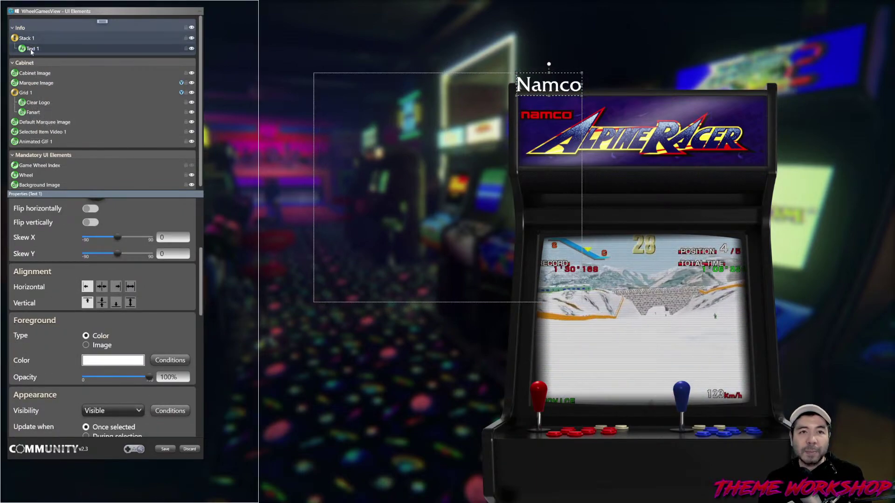
right_click(31, 50)
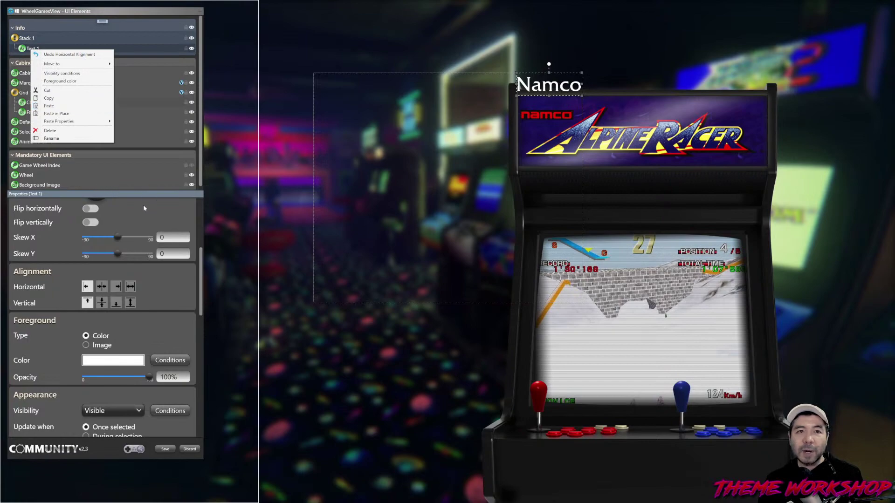
key("ctrl+v")
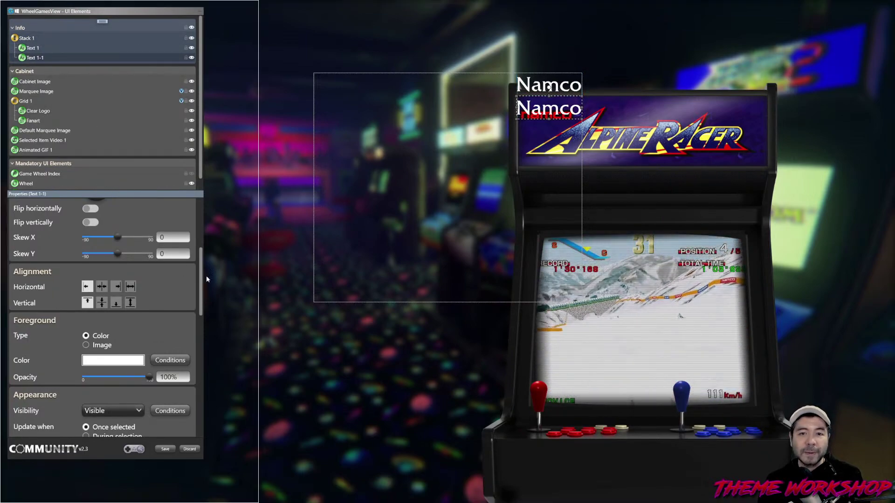
- Add a Release Date element to the Info group and nest it in Stack 1 directly below the developer text
mouse_move(200, 276)
left_mouse_down()
mouse_move(205, 304)
mouse_move(195, 311)
mouse_move(193, 265)
left_mouse_up()
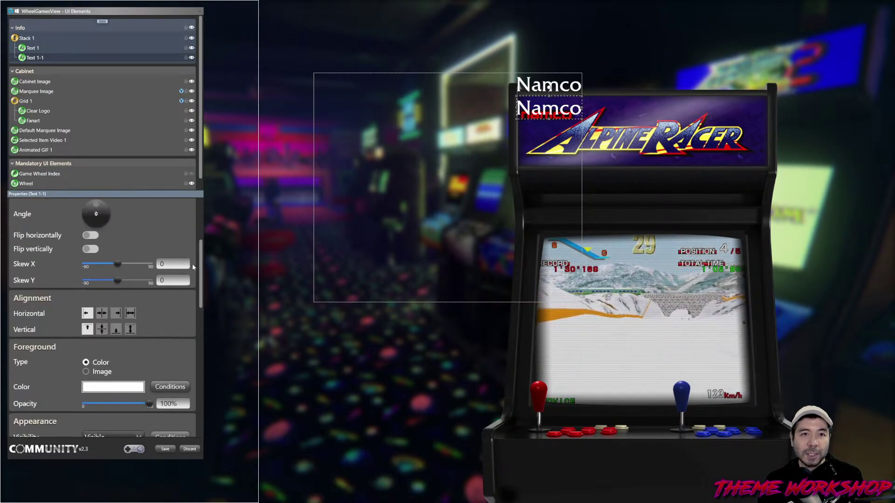
left_click(103, 22)
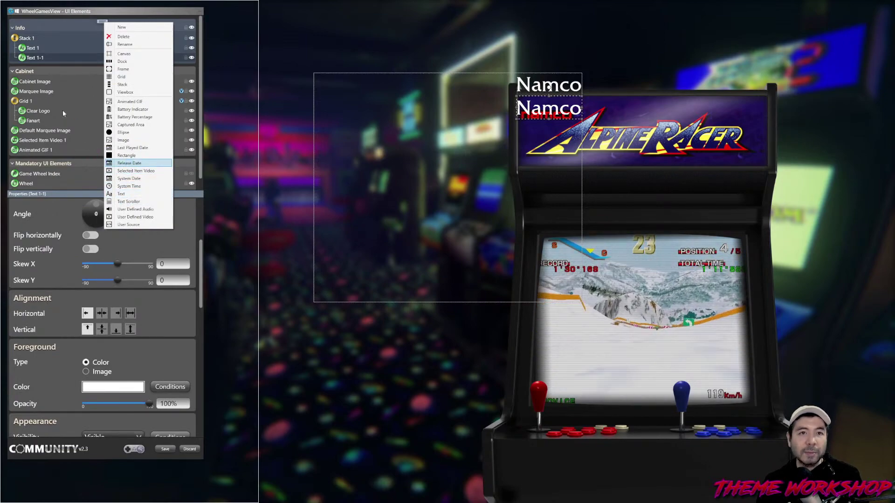
left_click(129, 163)
left_click_drag(24, 41, 19, 78)
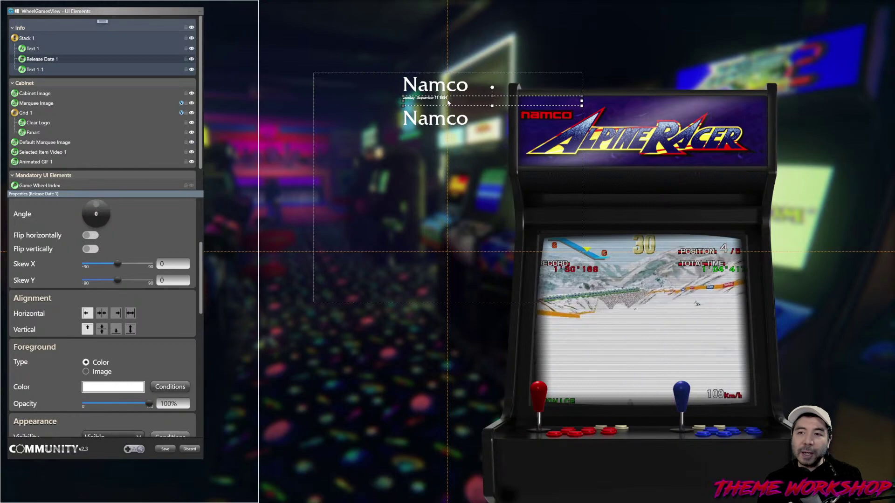
- Enable Autosize for both the width and the height of the release date element
scroll(189, 267, "up", 3)
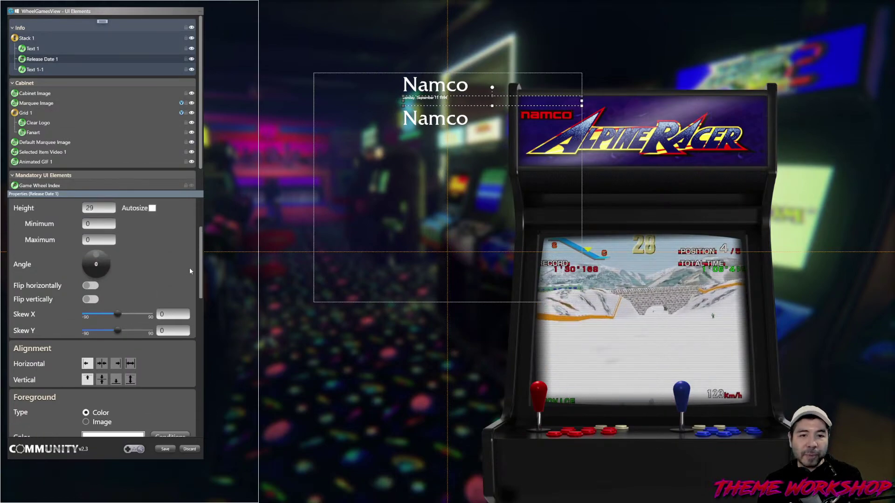
left_click(152, 255)
left_click(152, 303)
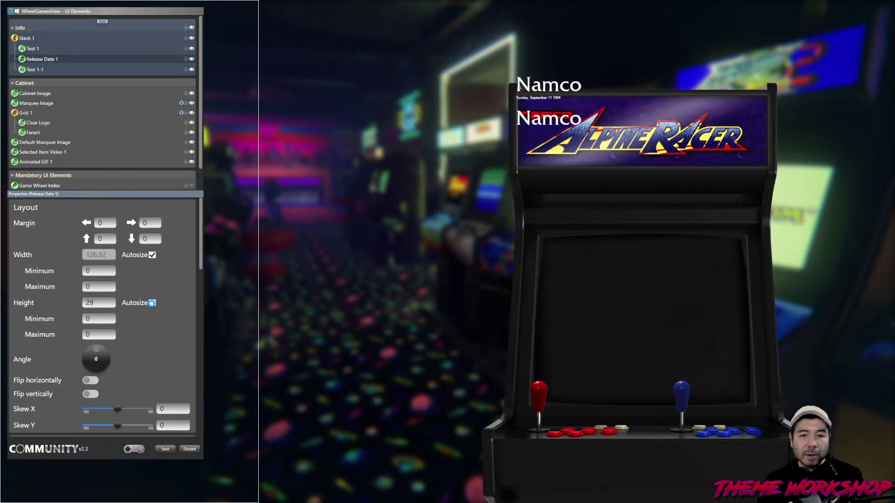
- Set the release date's format to yyyy and its font size to 55
left_click_drag(200, 245, 195, 375)
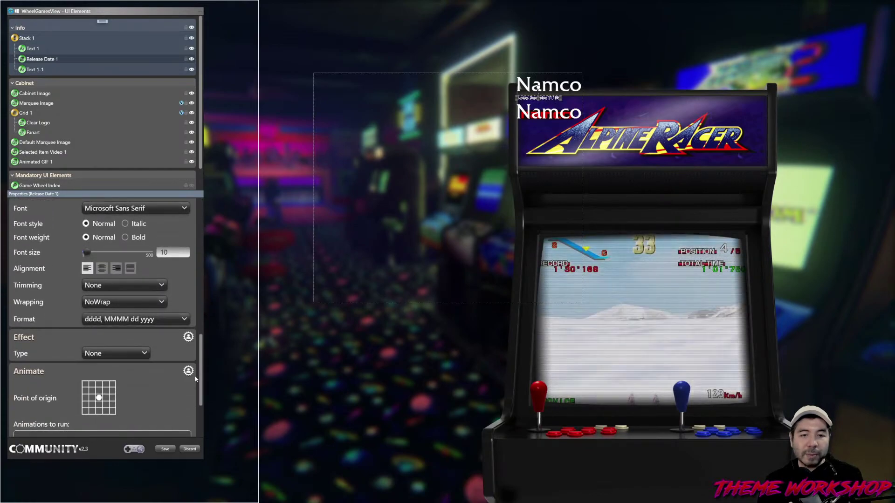
left_click(125, 319)
left_click(118, 307)
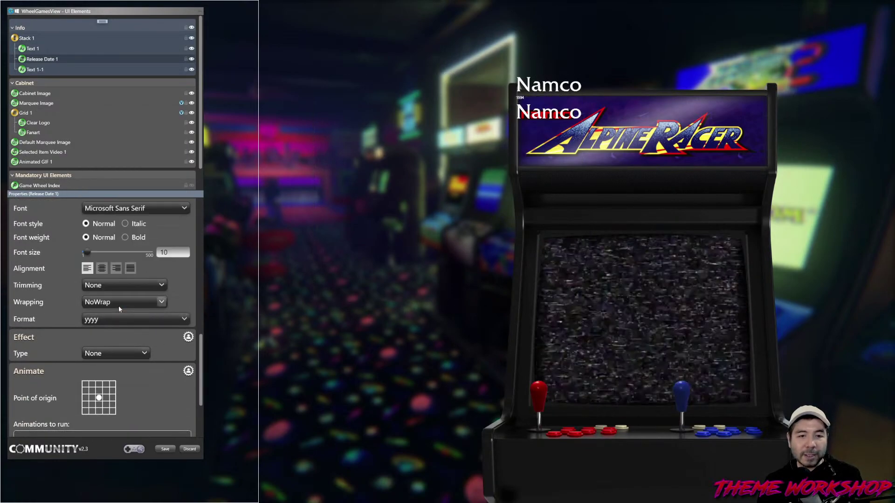
left_click_drag(171, 252, 133, 252)
type("55")
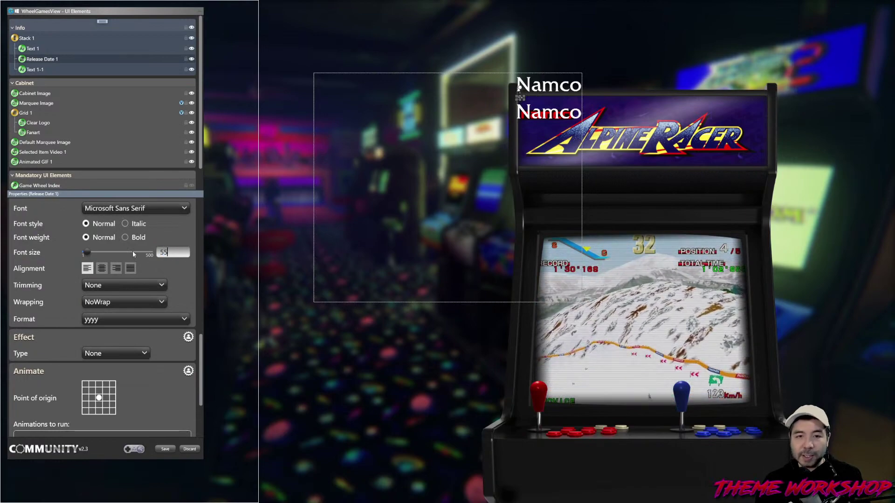
- Set the font of the release date to Friz Quadrata TT
left_click(141, 208)
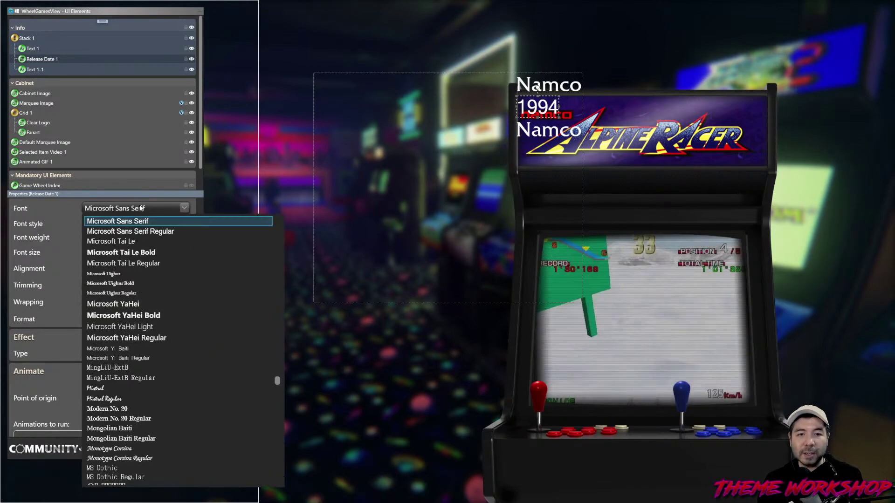
scroll(135, 420, "down", 1)
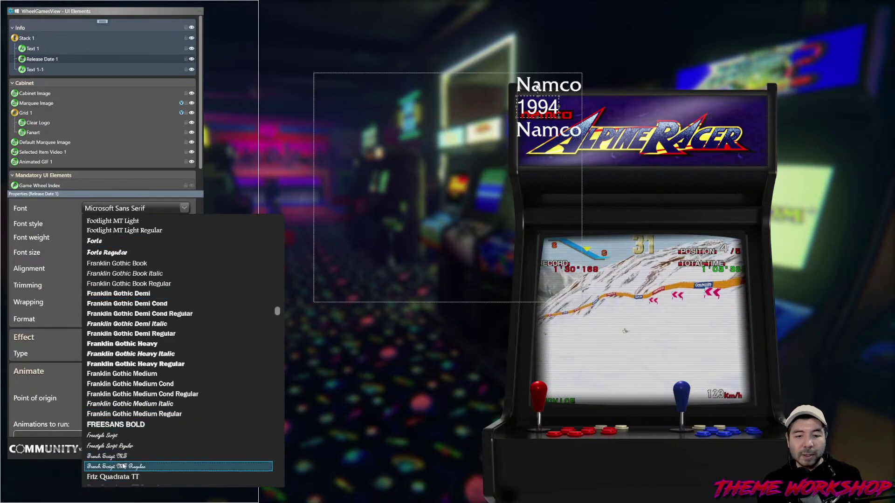
left_click(133, 476)
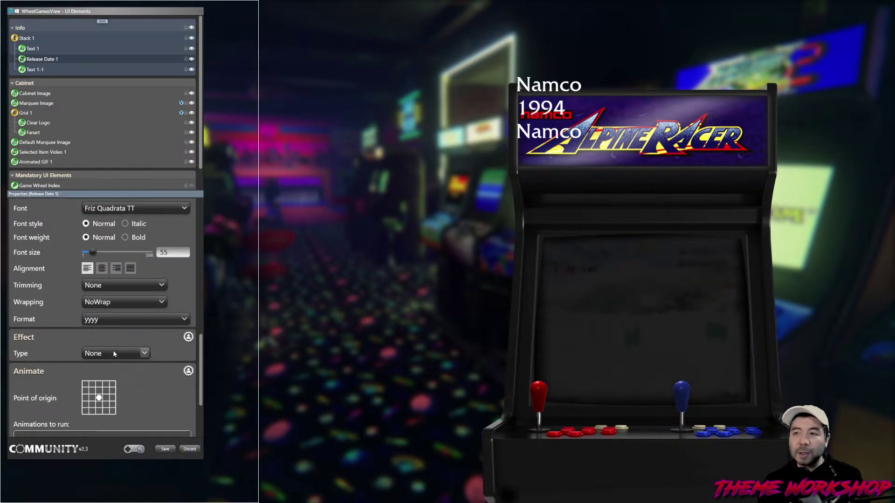
- Set the release date's text alignment and the element's horizontal alignment to the right
left_click(116, 268)
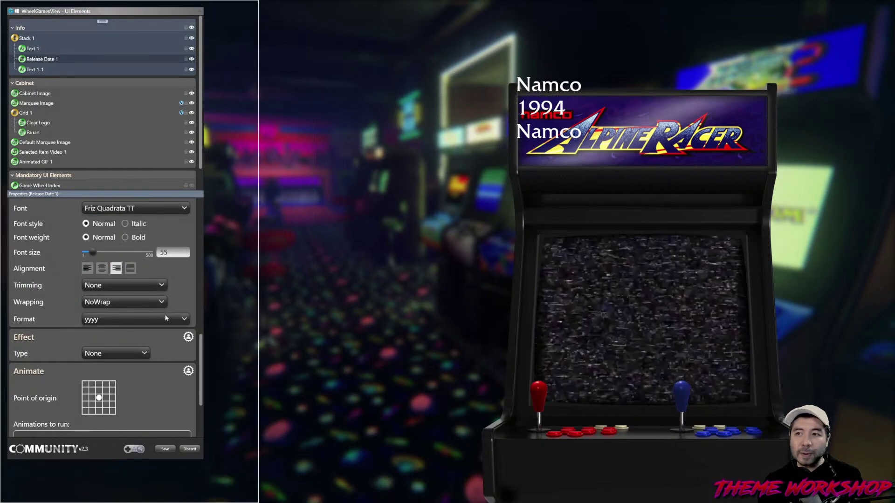
scroll(139, 326, "up", 6)
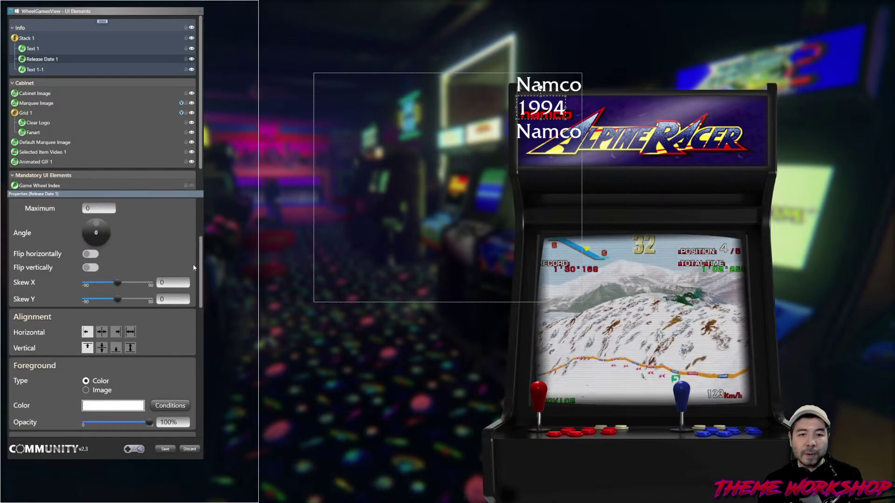
left_click(117, 332)
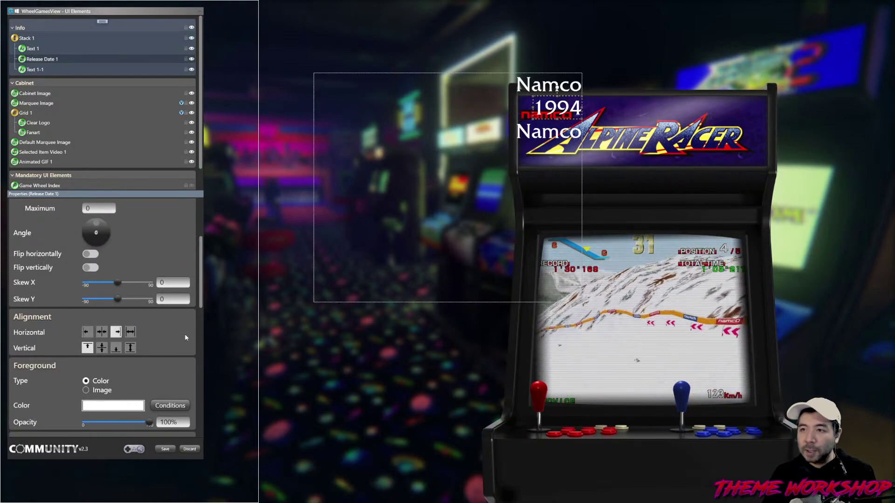
- Delete the duplicated developer text Text 1-1 from Stack 1
right_click(40, 71)
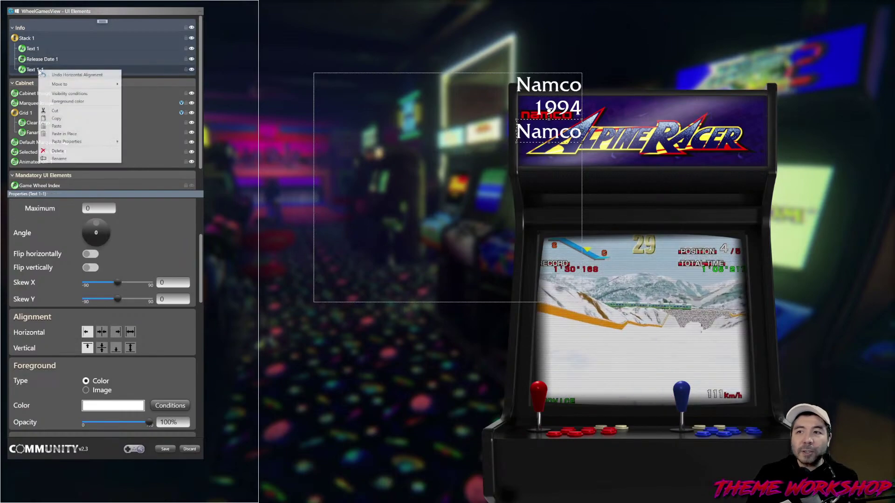
left_click(89, 151)
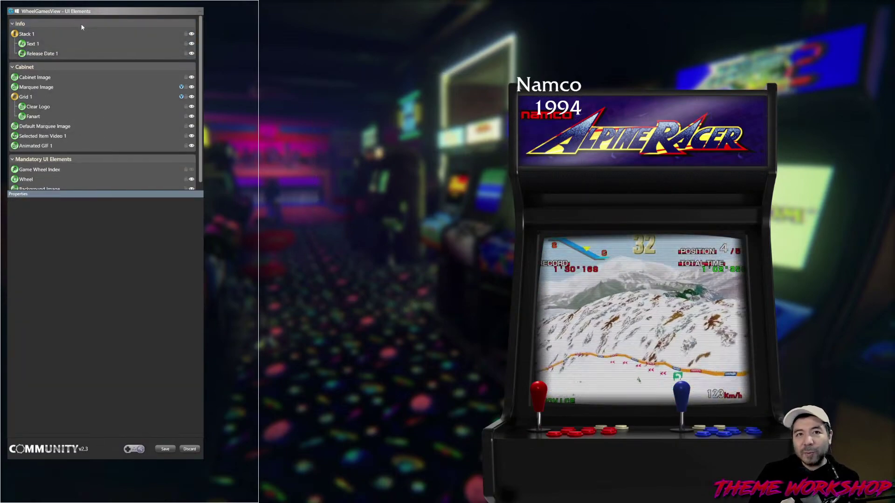
- Switch to the browser to examine the info text layout in the original CoinOP theme's screenshot, and return to the theme editor
mouse_move(80, 26)
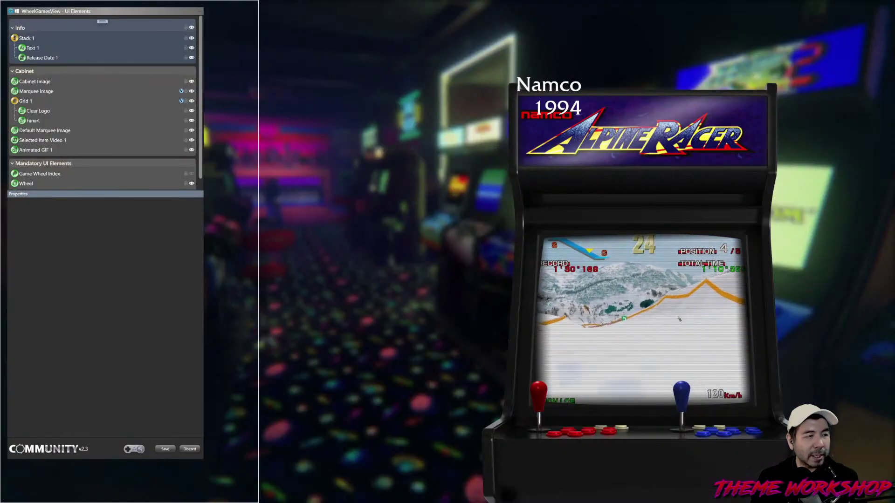
key("alt+Tab")
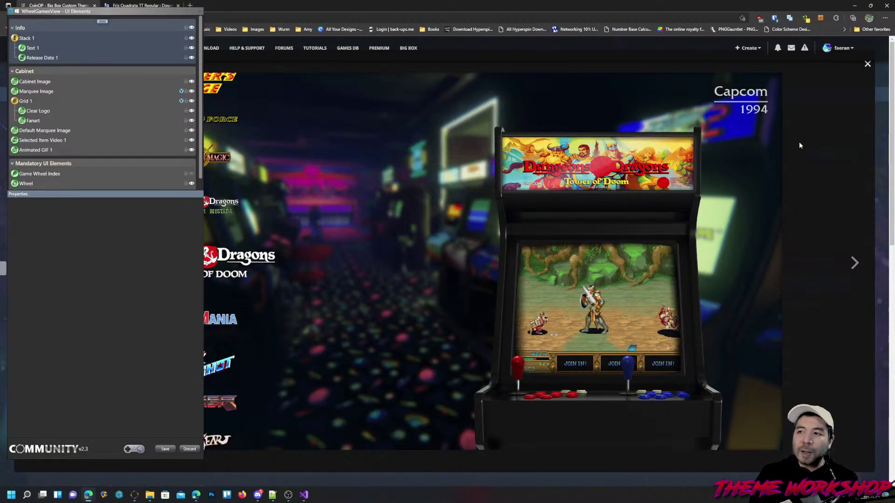
left_click(867, 65)
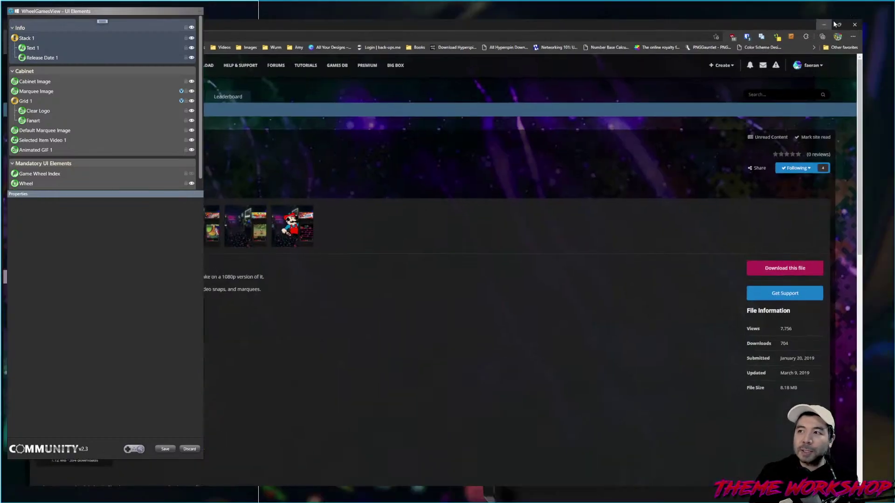
left_click(854, 5)
- Add a rectangle to the Info group and reduce its height to a thin line, trying 5 and 4 and settling on 2
left_click(105, 21)
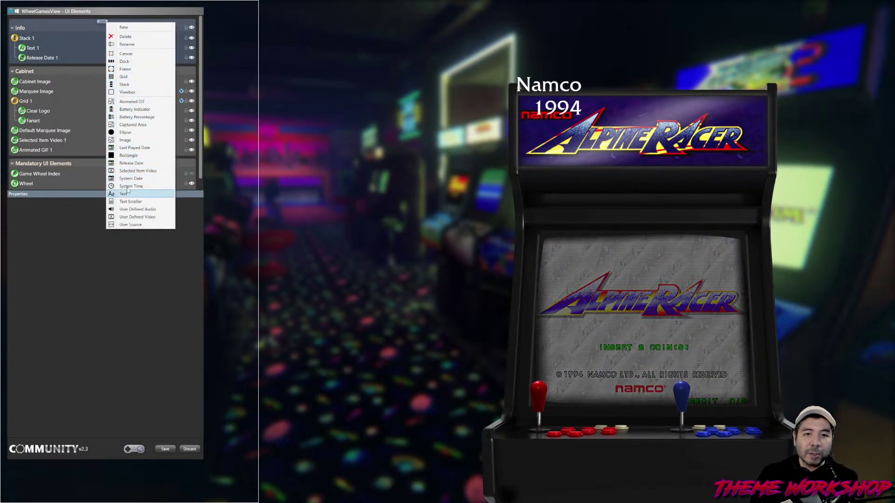
left_click(129, 155)
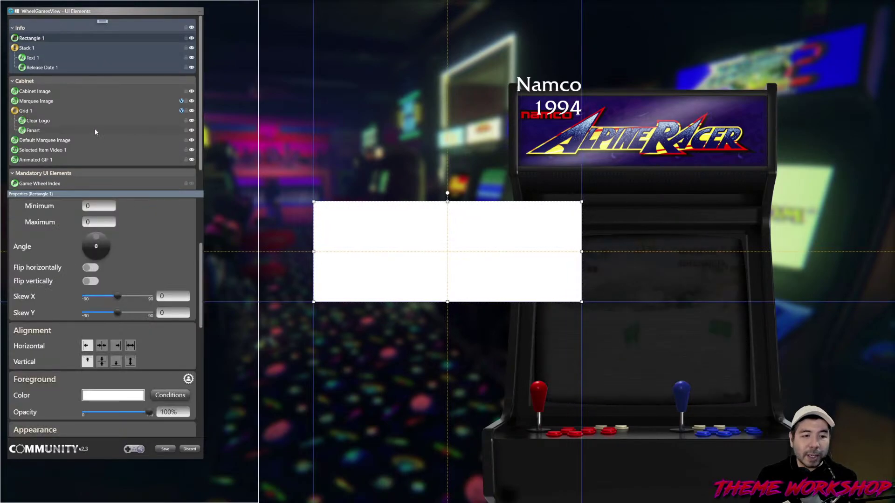
scroll(192, 277, "up", 3)
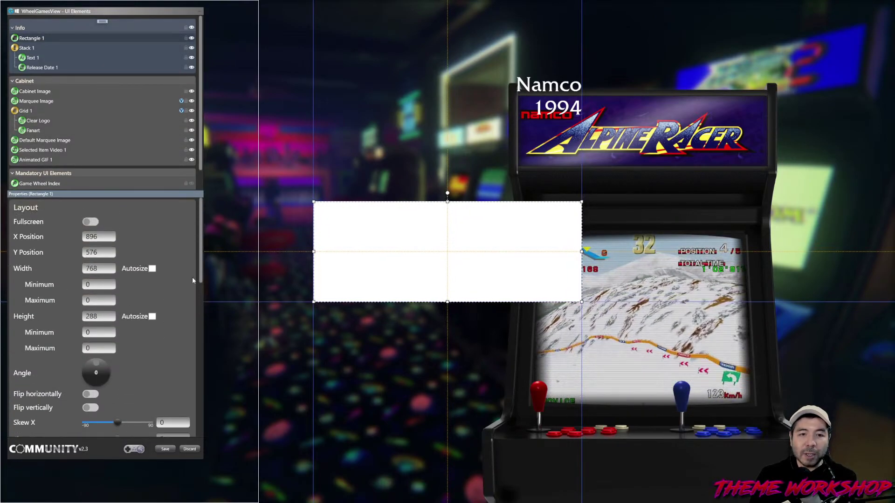
left_click(98, 268)
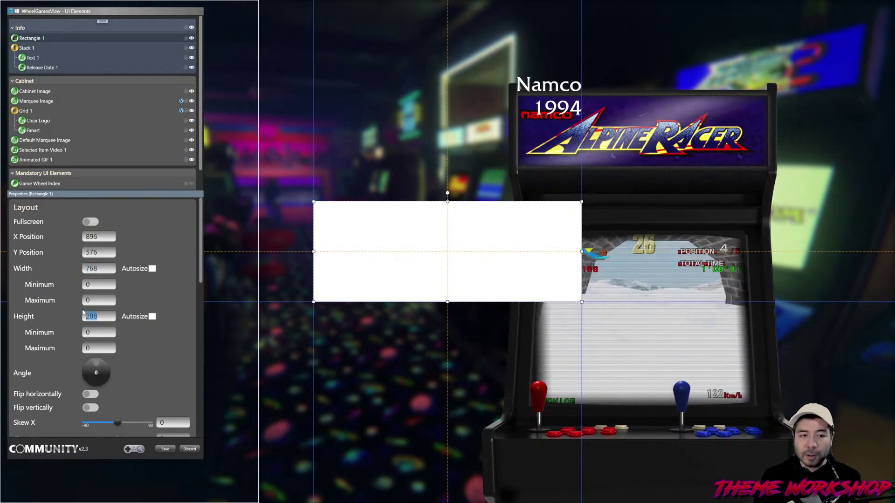
type("5")
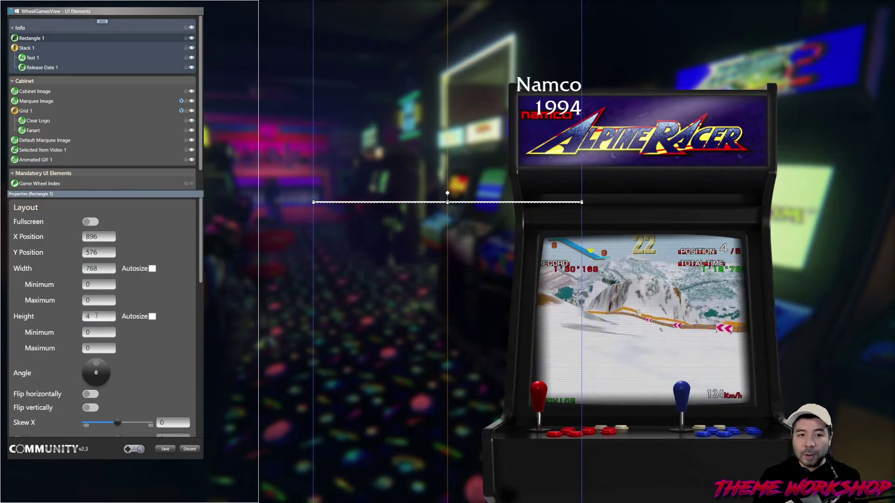
key("BackSpace")
type("2")
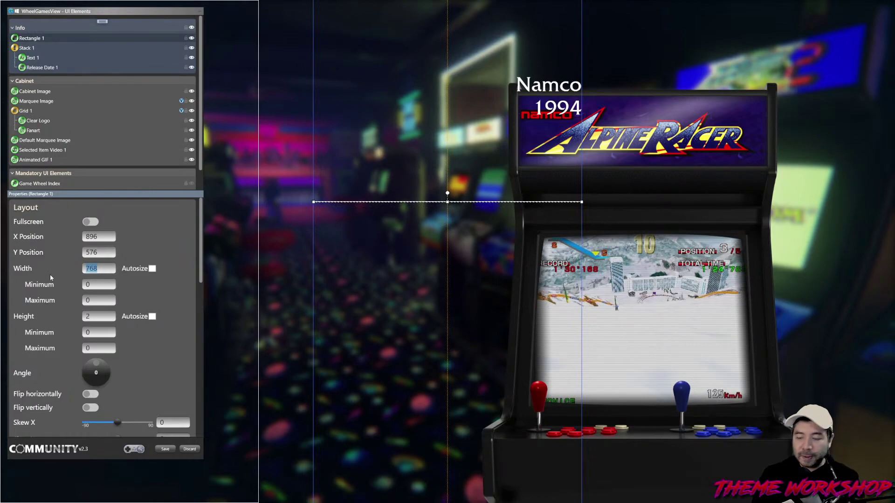
- Set the rectangle's width to 200 after trying 50, and nest it in Stack 1 between the developer text and the release date
type("50")
key("Return")
left_click_drag(103, 270, 61, 274)
type("200")
key("Return")
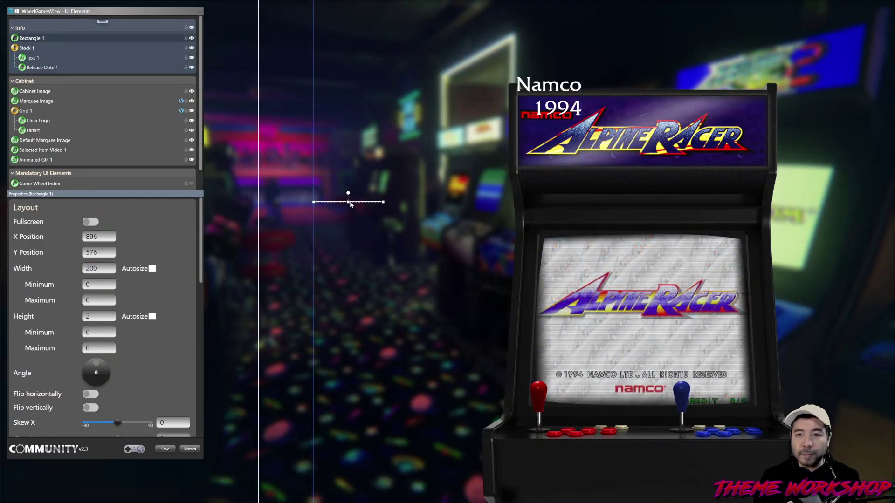
left_click_drag(32, 38, 22, 70)
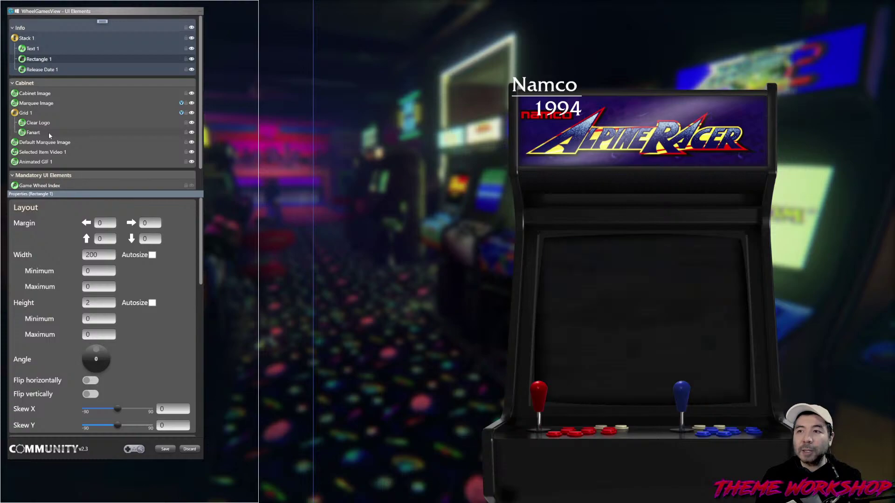
- Set the horizontal alignment of the developer text Text 1 to the right
left_click(28, 49)
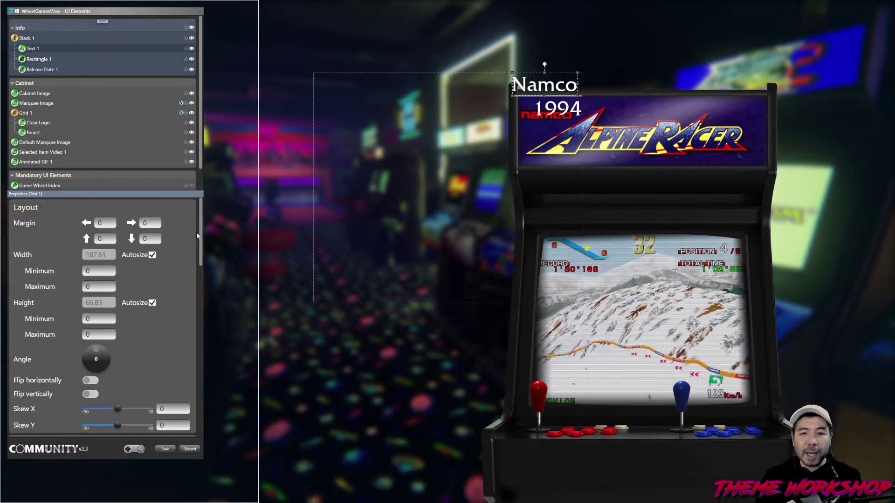
scroll(156, 286, "down", 5)
left_click(118, 274)
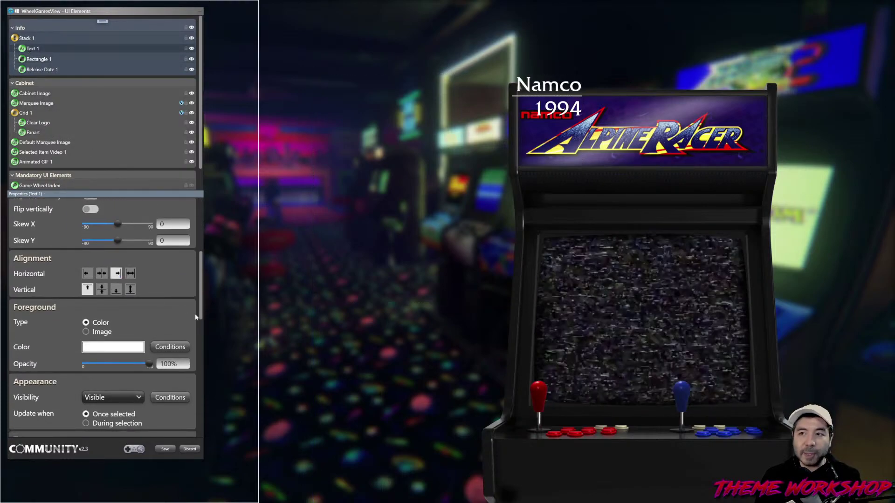
- Switch to the browser to compare the divider line's length across several CoinOP theme screenshots, and return to the theme editor
left_click(38, 60)
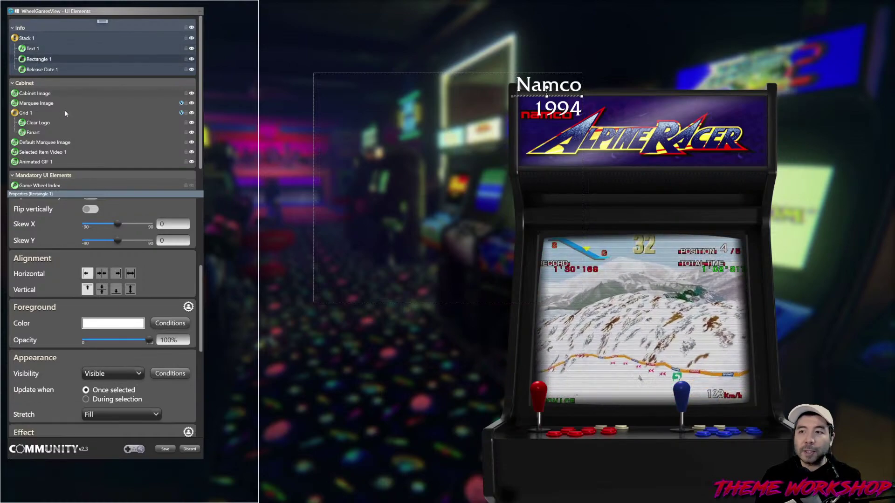
left_click_drag(202, 296, 193, 248)
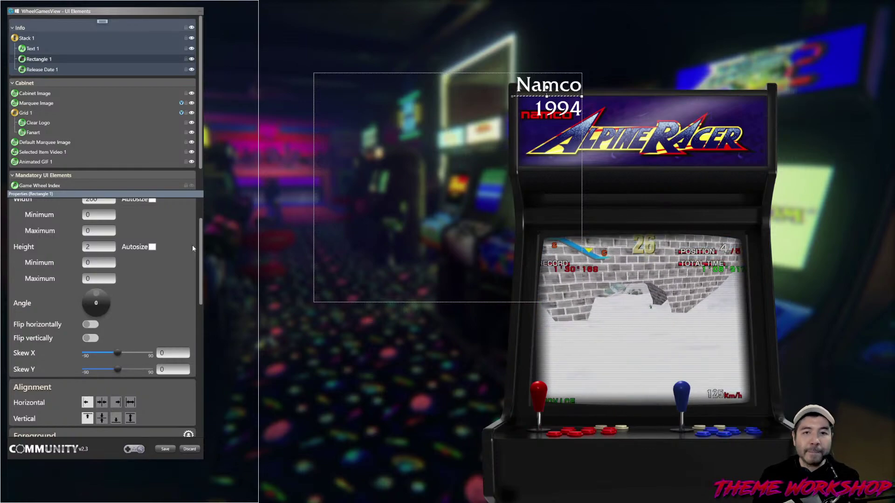
key("alt+Tab")
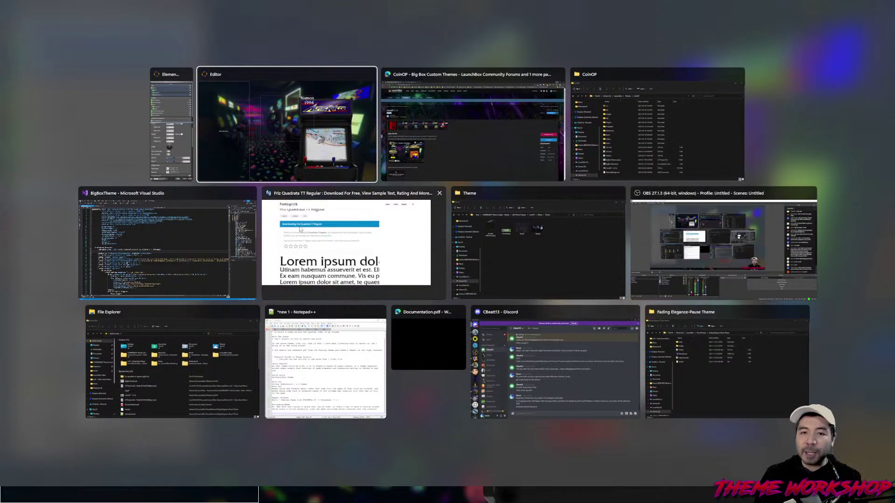
left_click(272, 119)
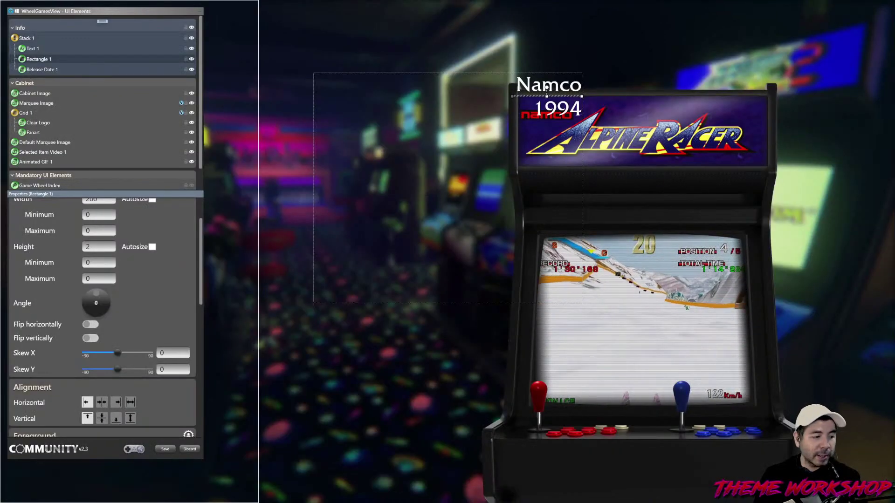
key("alt+Tab")
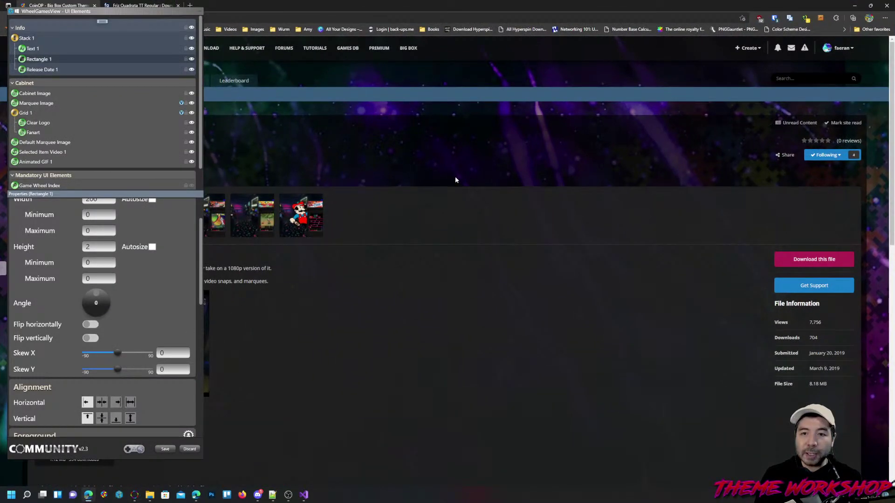
left_click(300, 218)
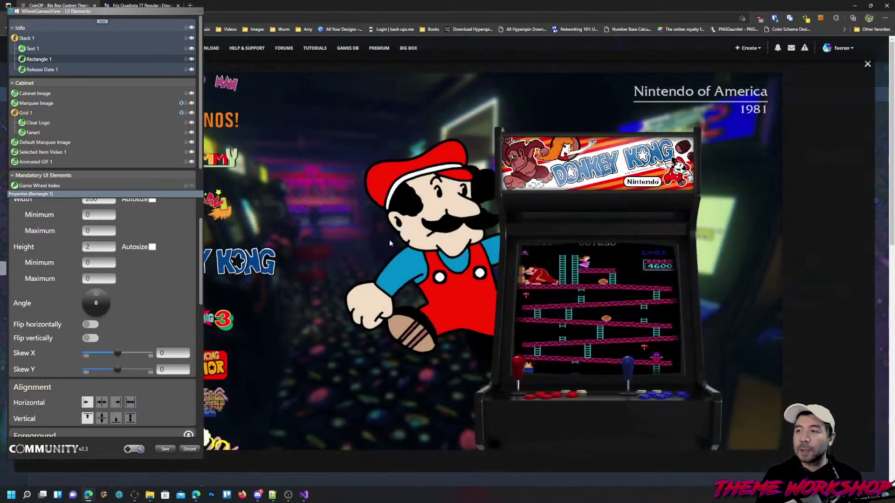
left_click(390, 240)
left_click(389, 240)
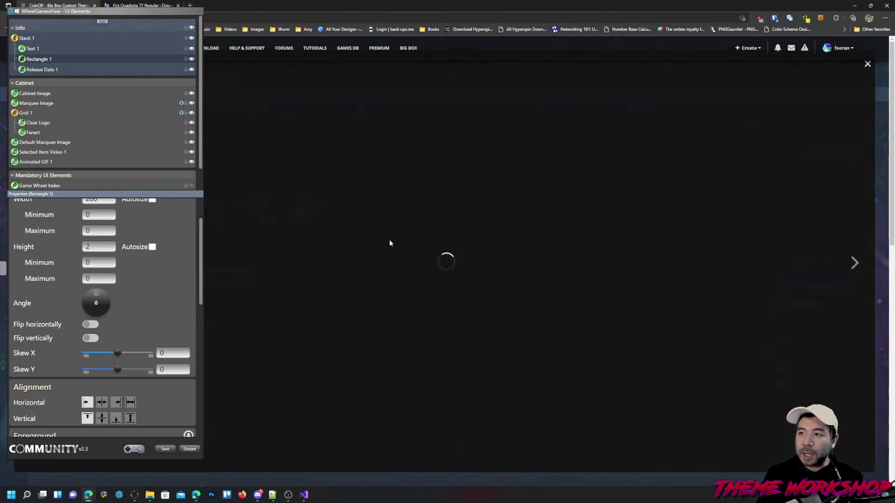
left_click(390, 240)
left_click(390, 239)
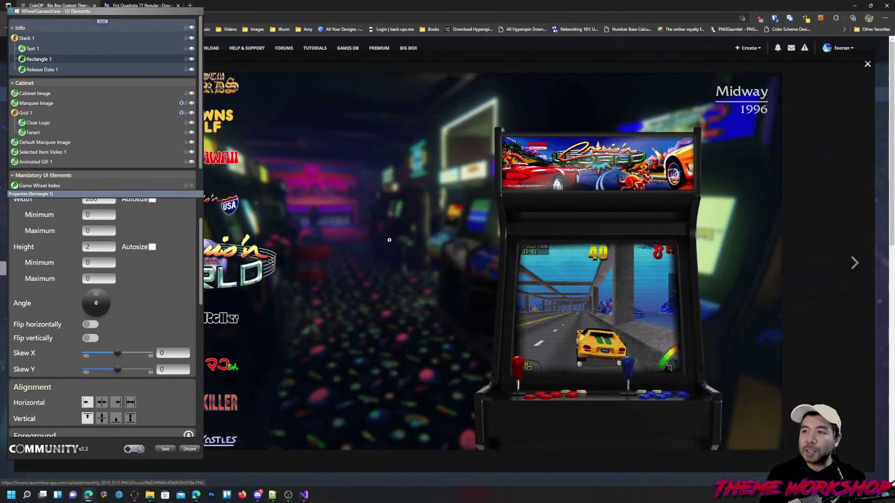
left_click(389, 240)
right_click(383, 93)
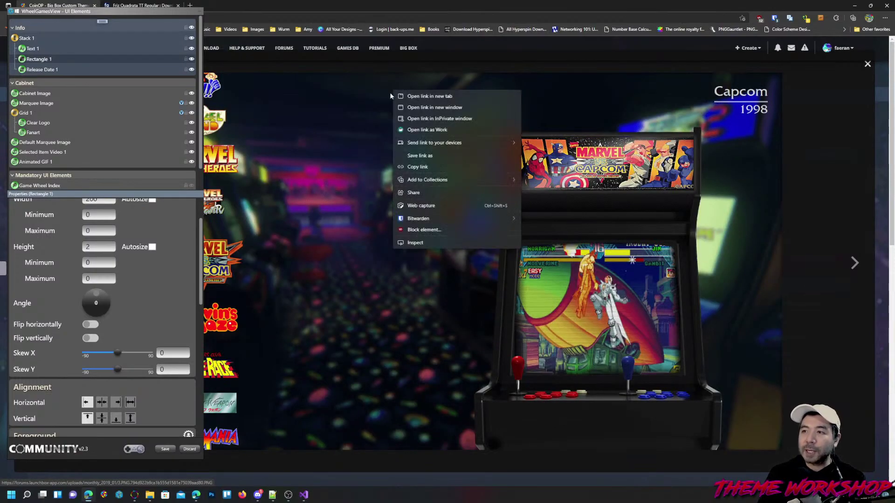
left_click(868, 65)
left_click(854, 8)
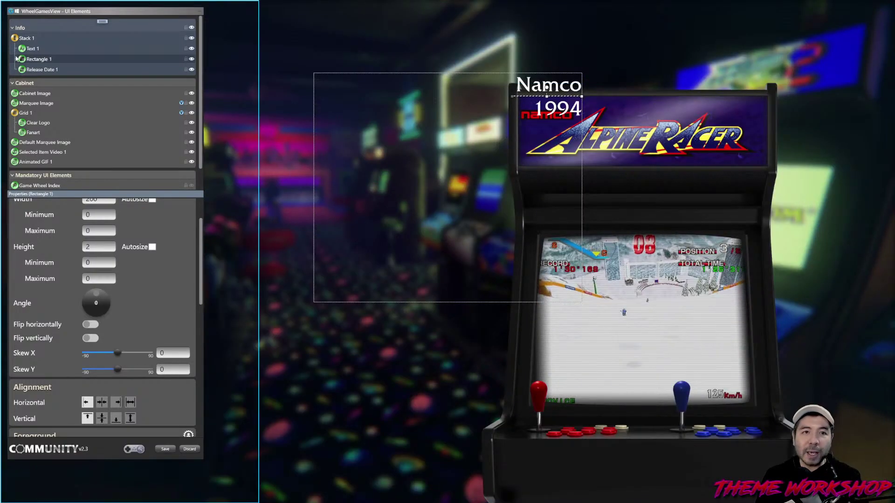
- Delete Rectangle 1 and add a frame to the Info group in its place, nested in Stack 1 above the developer text
right_click(48, 62)
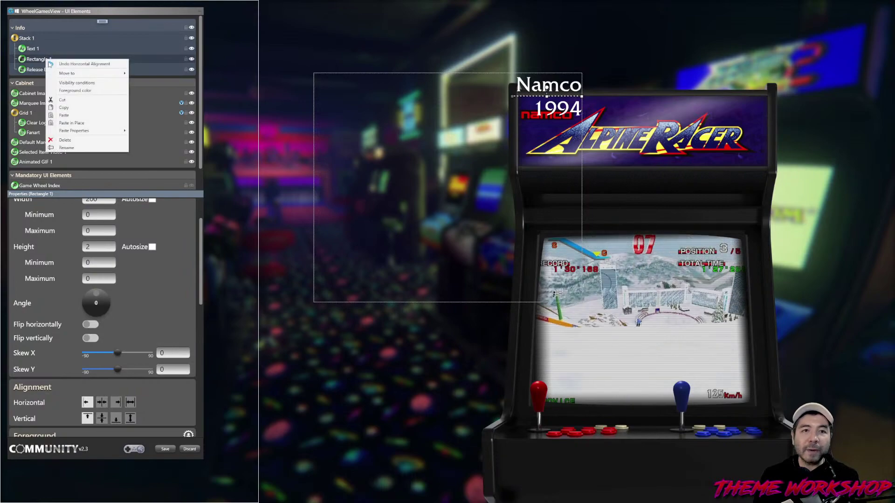
left_click(66, 140)
right_click(100, 21)
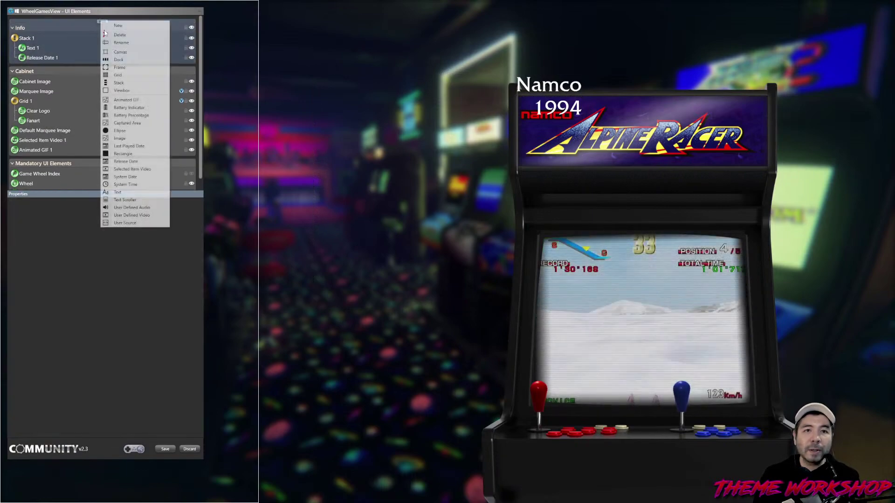
left_click(119, 67)
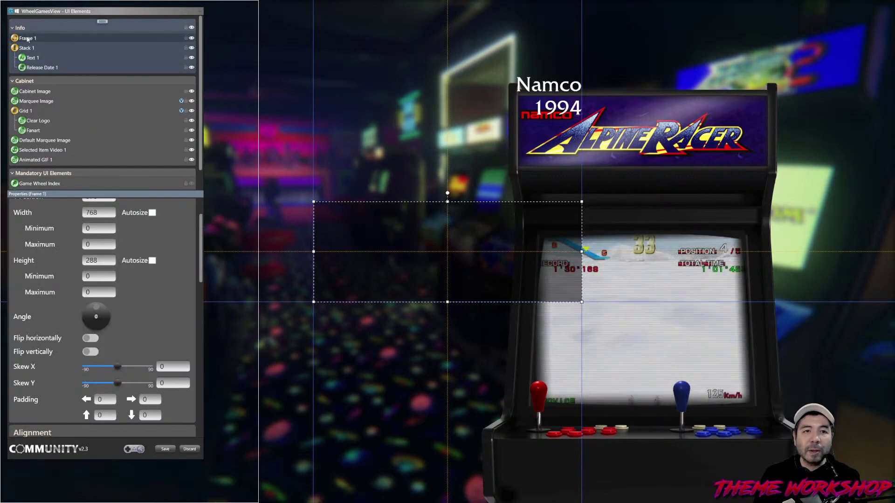
left_click_drag(23, 39, 23, 59)
- Turn on autosizing for the frame's height and nest the developer text Text 1 inside the frame
scroll(200, 239, "up", 2)
left_click(152, 302)
left_click(33, 59)
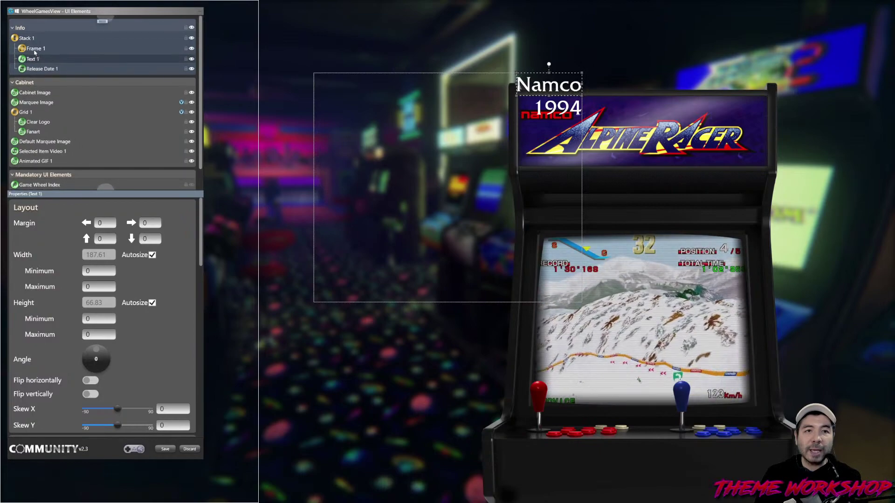
left_click_drag(126, 187, 129, 190)
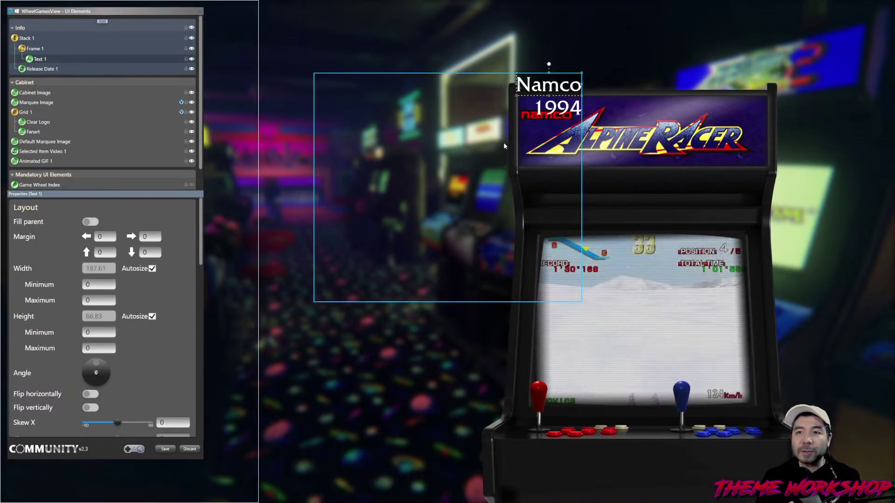
- Set the horizontal alignment of Frame 1 to the right
mouse_move(202, 245)
left_mouse_down()
mouse_move(208, 312)
mouse_move(204, 253)
left_mouse_up()
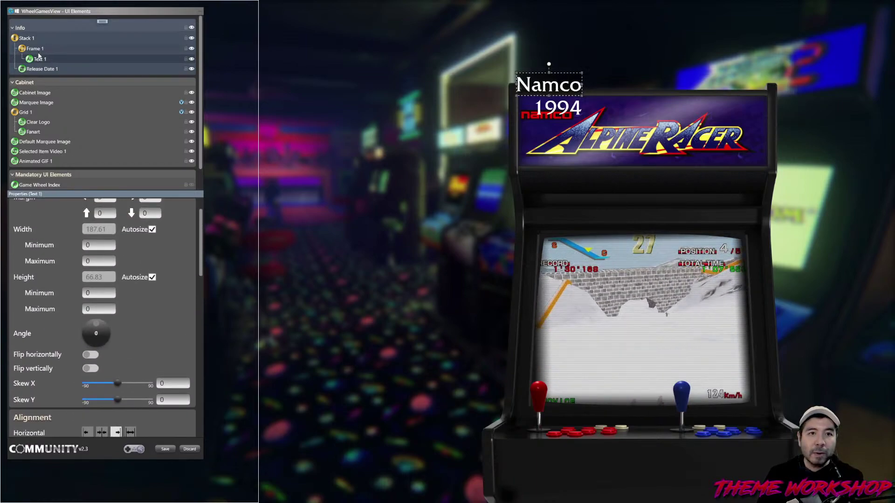
left_click(37, 50)
scroll(186, 320, "up", 1)
scroll(188, 320, "down", 4)
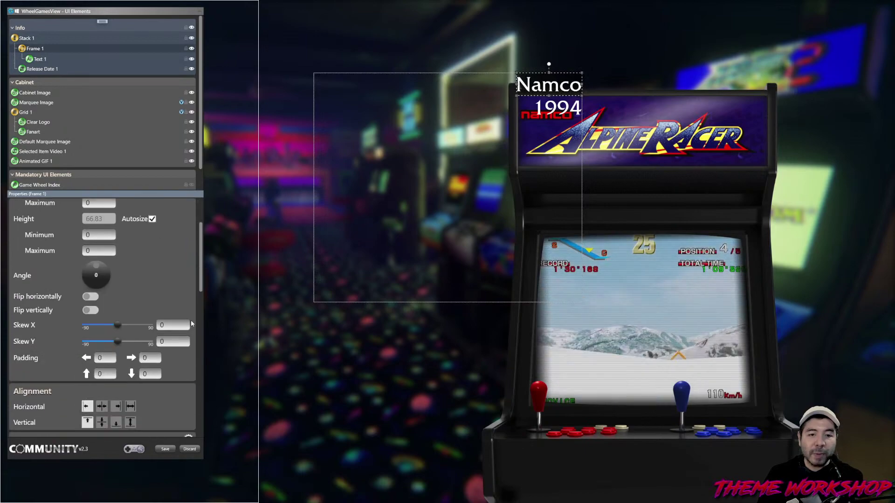
left_click(121, 323)
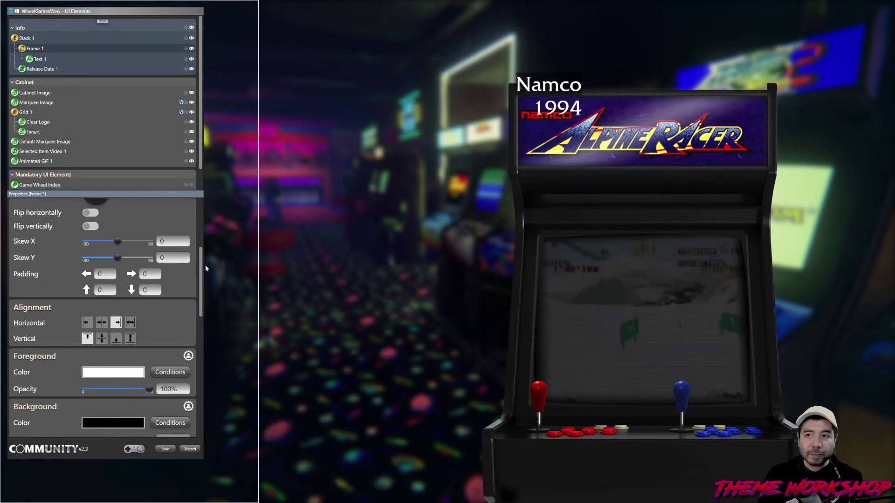
- Give Frame 1 a bottom border thickness of 3 as the divider line and deselect the frame
scroll(201, 262, "down", 3)
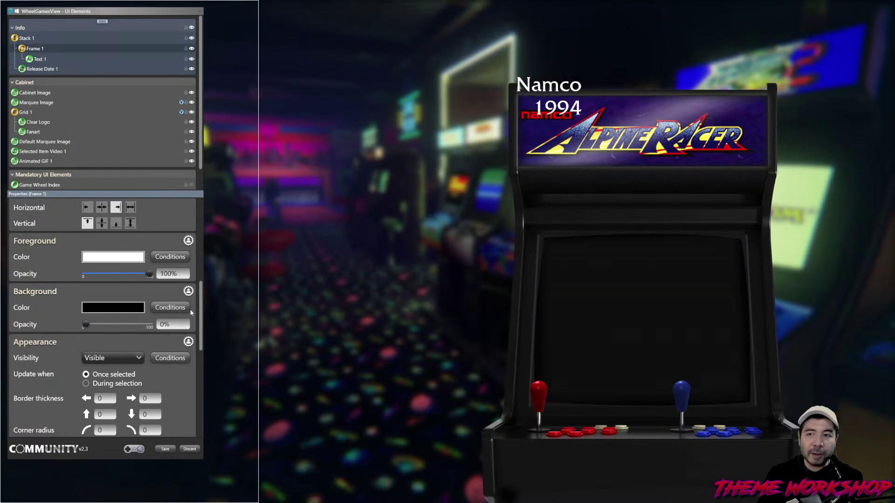
scroll(201, 319, "down", 1)
scroll(200, 319, "down", 3)
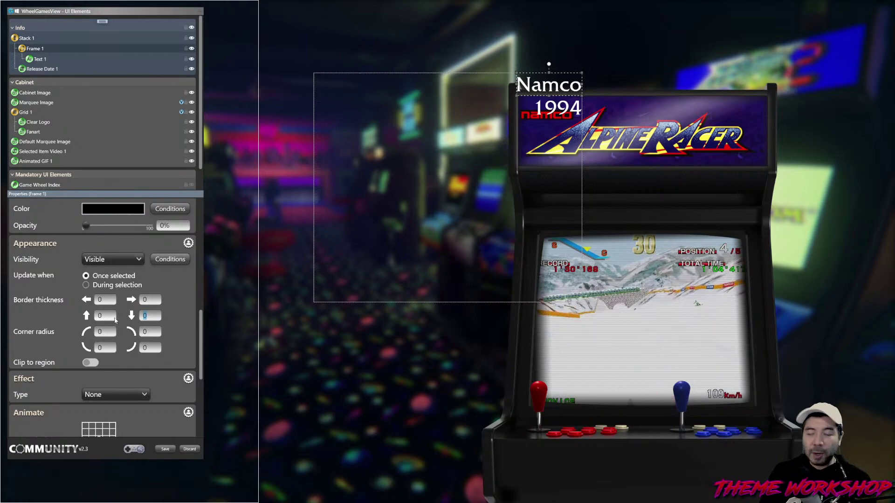
type("3")
key("Return")
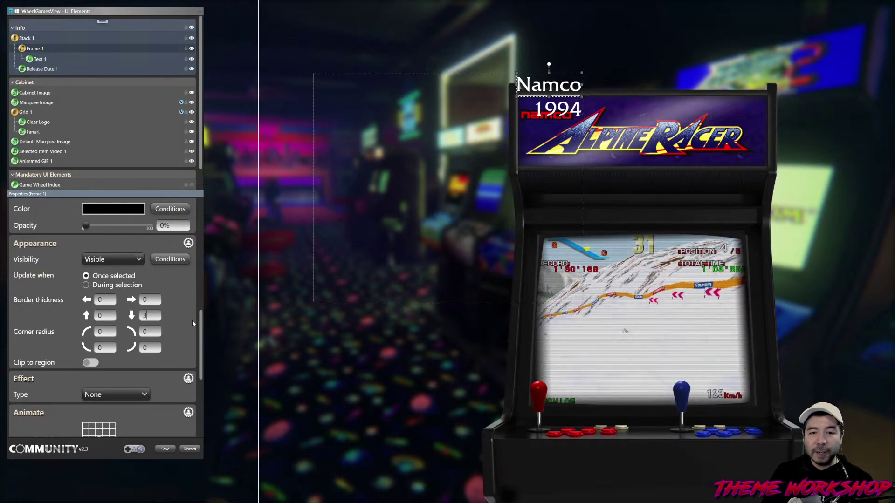
scroll(199, 326, "up", 1)
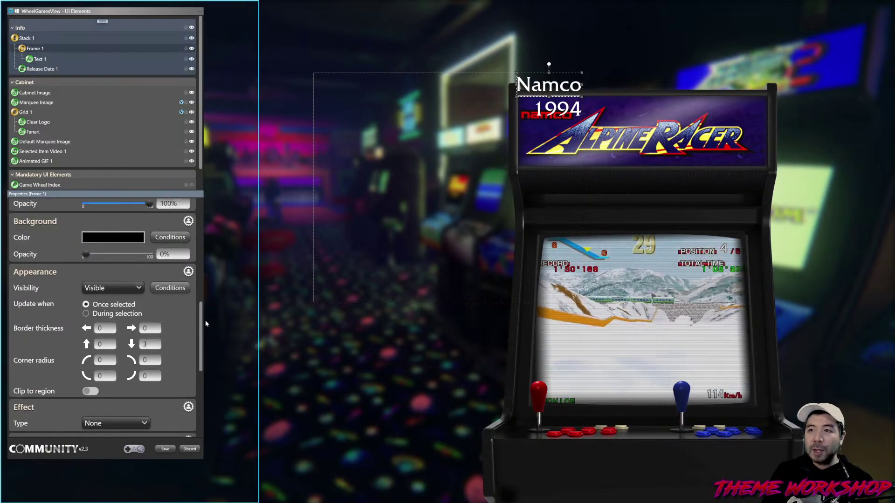
left_click(424, 373)
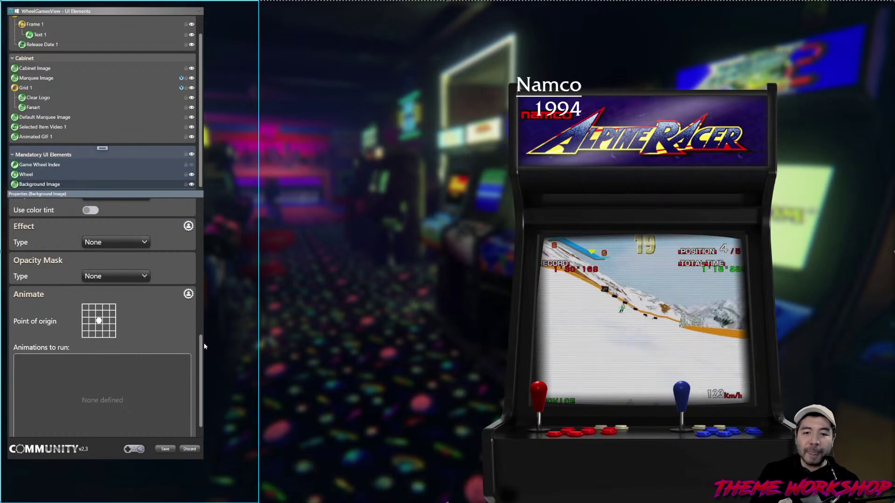
- Stretch Stack 1 to the upper-right corner of the view and shrink it to a shallow box above the cabinet
scroll(99, 157, "up", 1)
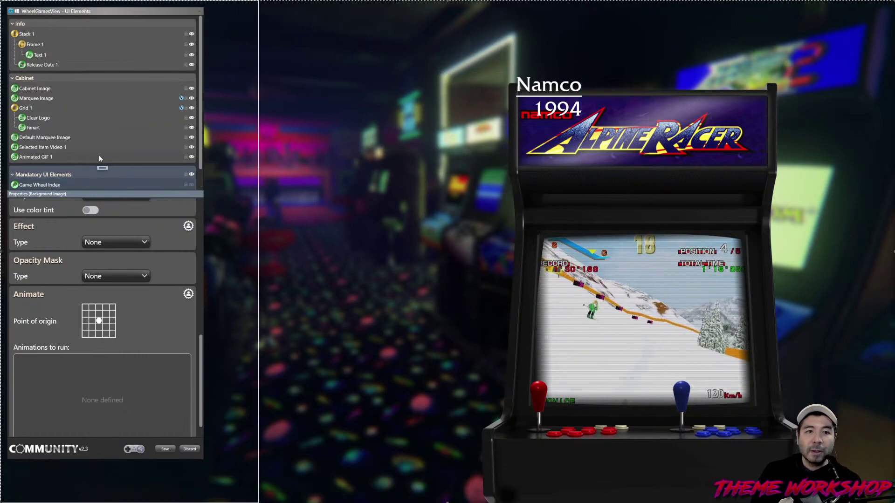
left_click(29, 35)
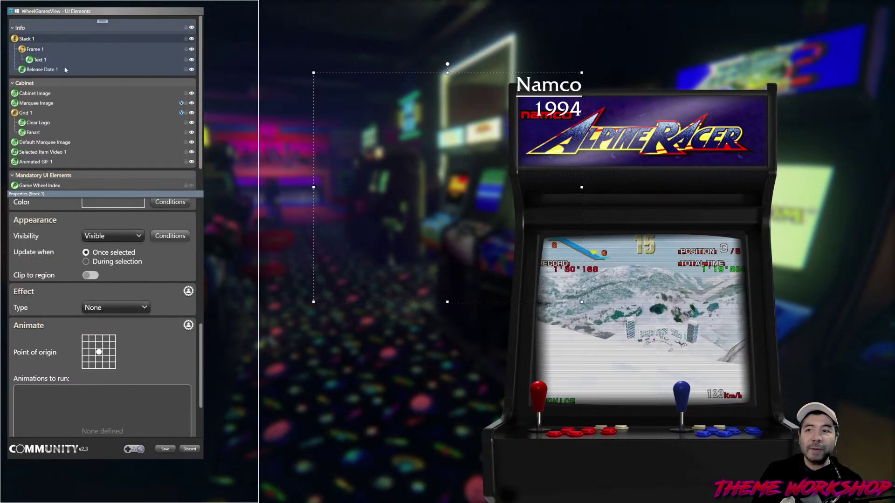
left_click_drag(581, 73, 891, 8)
left_click_drag(313, 302, 478, 70)
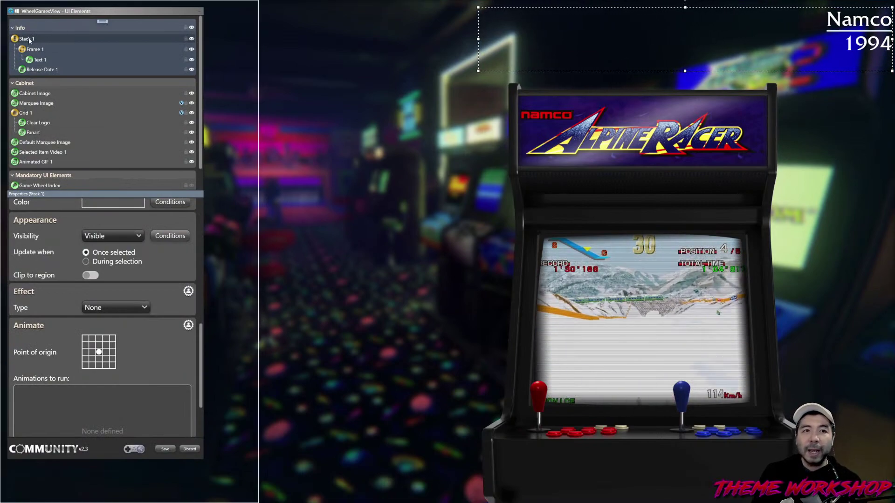
- Set the foreground opacity of Stack 1 to 80%
left_click_drag(200, 344, 202, 306)
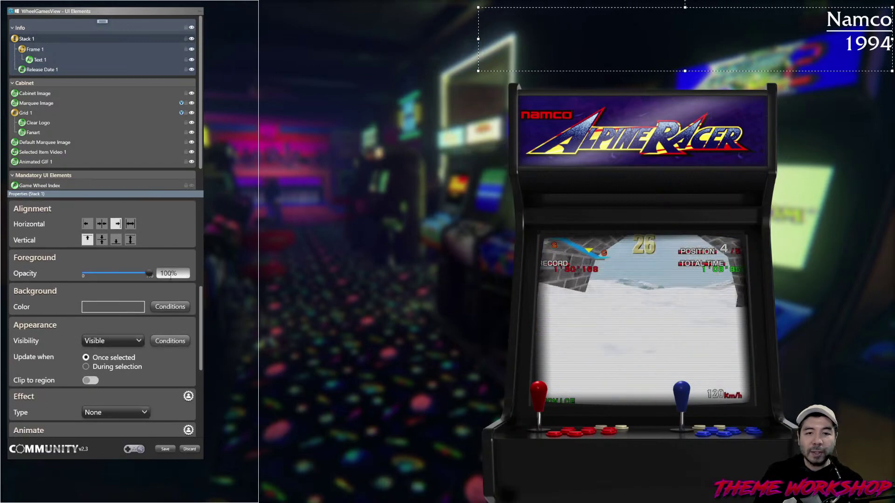
type("80")
key("Return")
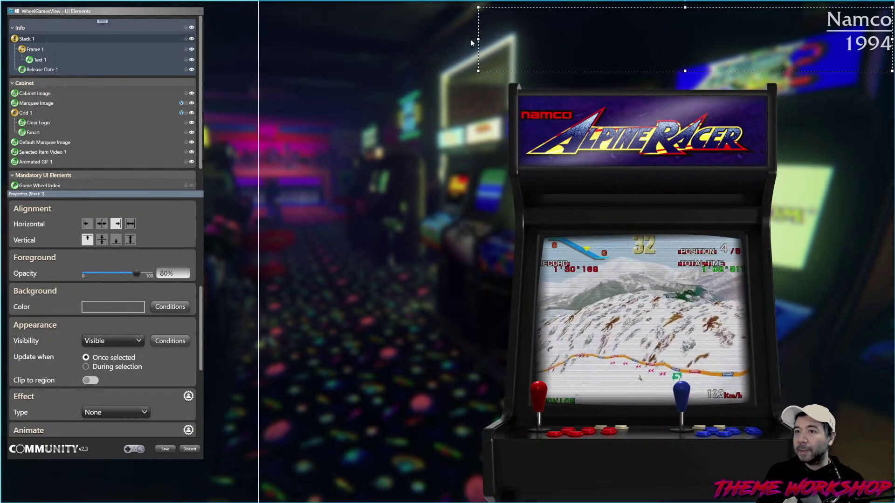
- Nudge Stack 1 slightly down and left so the info text is inset from the view's upper-right corner
left_click_drag(481, 38, 477, 38)
key("Down")
key("Left")
key("Left")
key("Left")
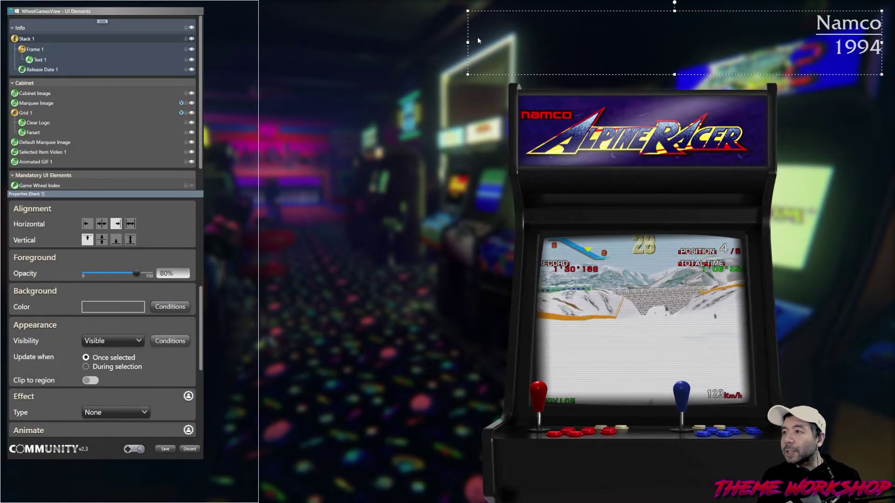
key("Right")
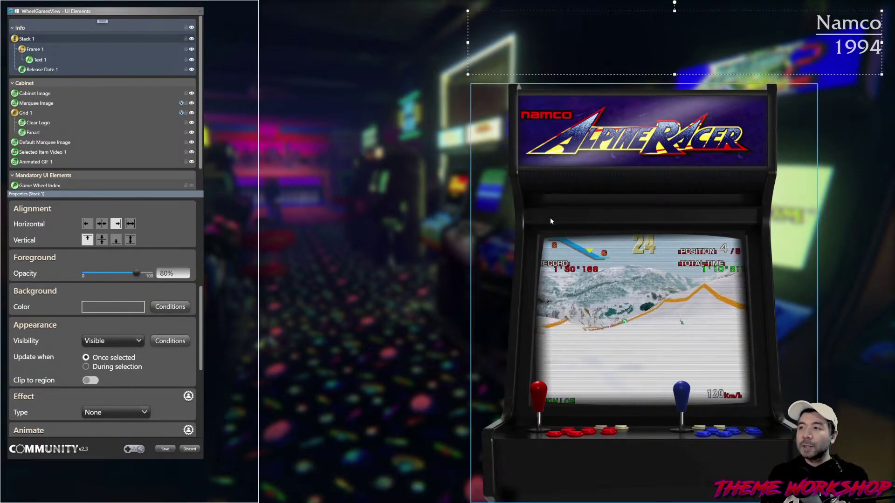
- Compare the info text with a CoinOP reference screenshot in the browser, return to the theme editor and save the view
left_click(398, 269)
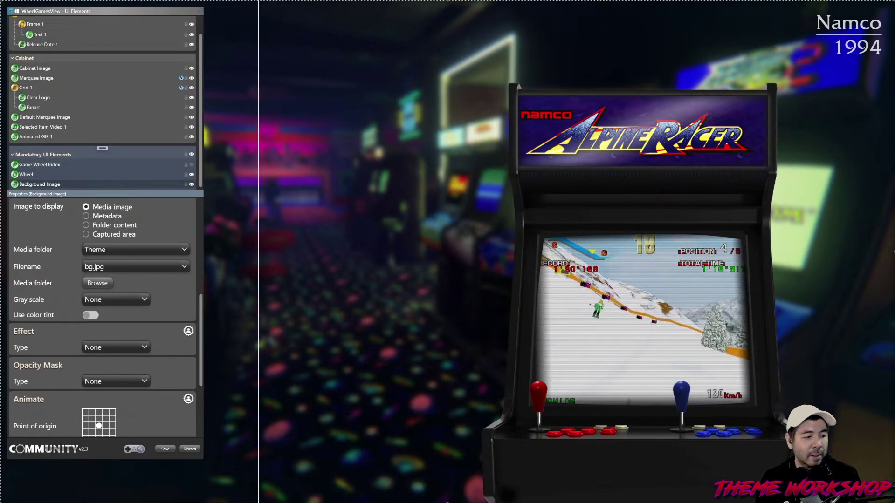
key("alt+Tab")
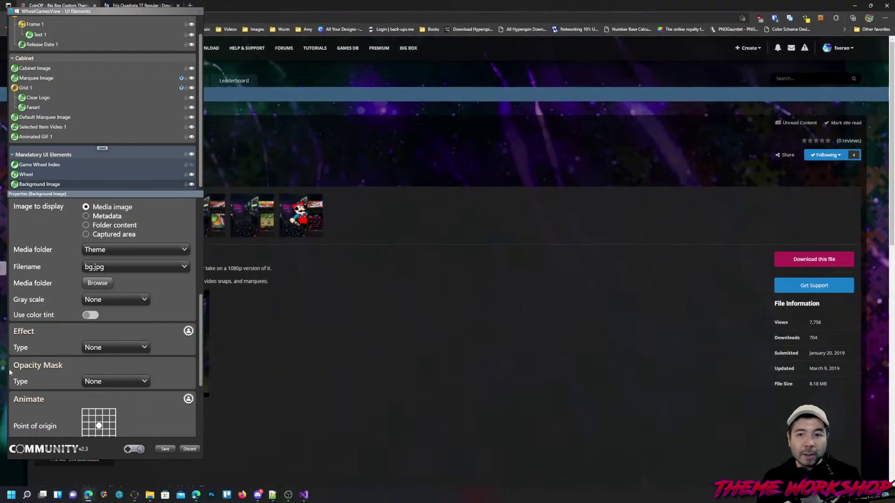
left_click(258, 222)
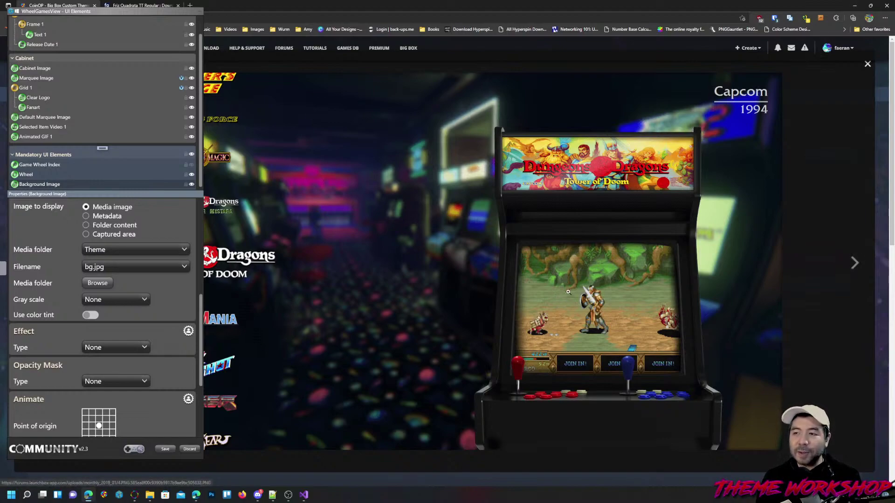
left_click(854, 7)
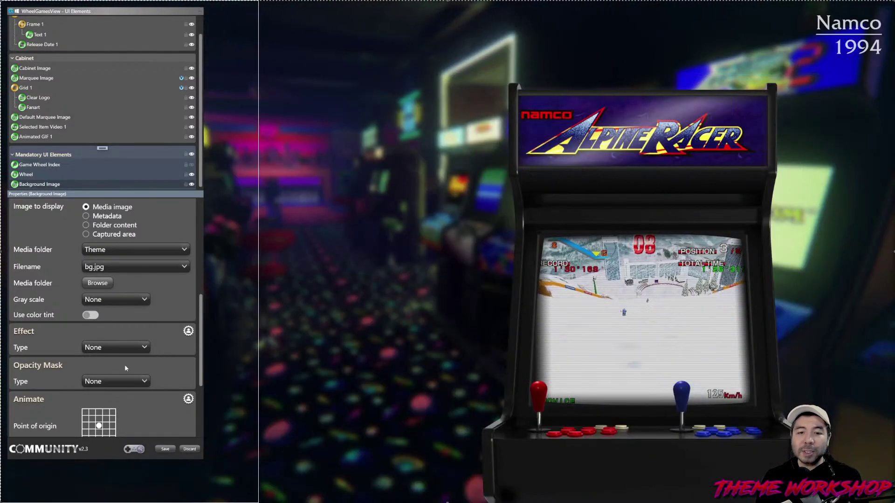
left_click(165, 449)
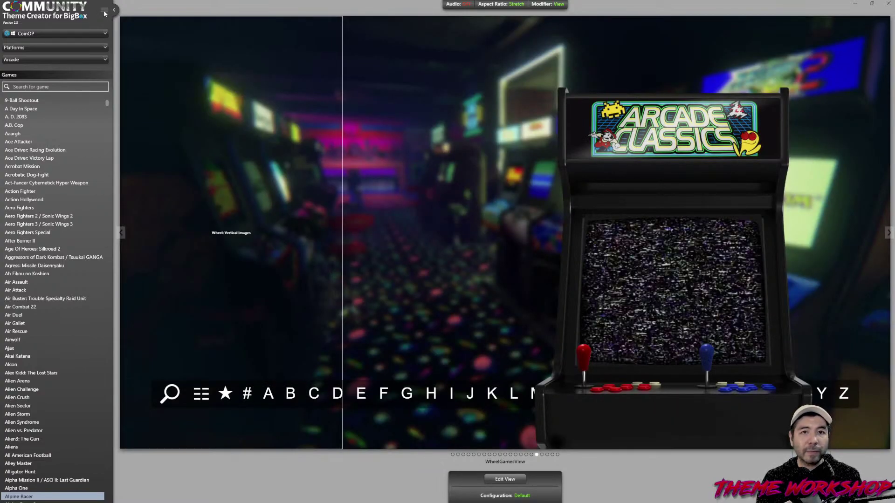
- Try to publish the CoinOP theme, declining the retry
left_click(104, 12)
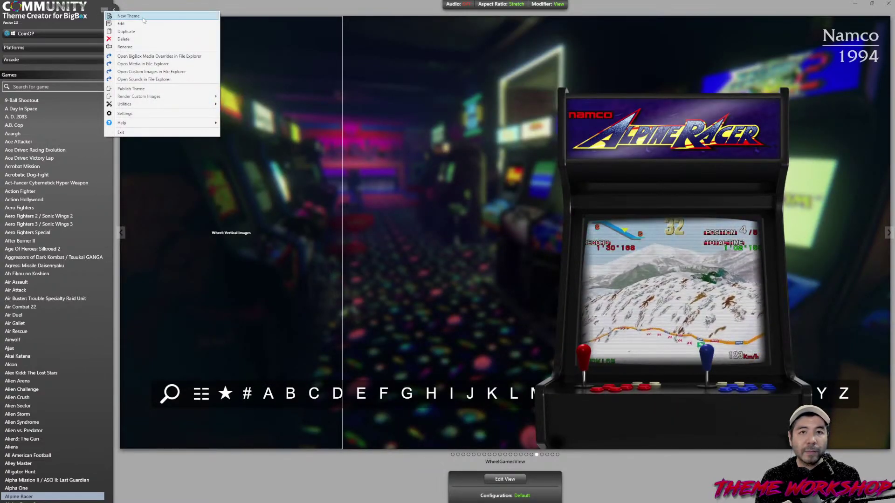
left_click(135, 89)
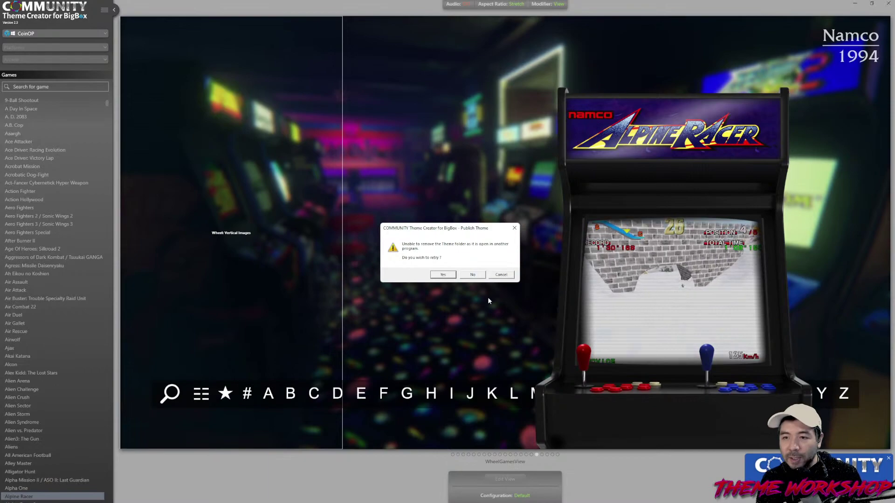
left_click(501, 274)
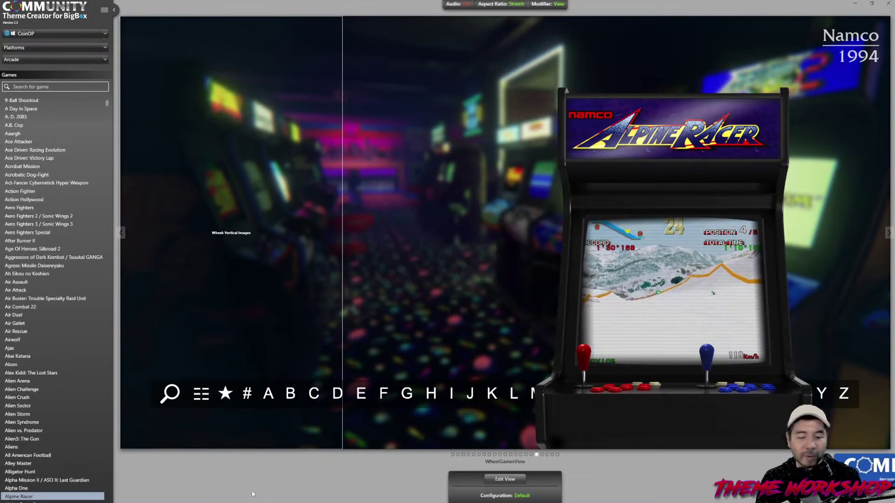
- Look through the open File Explorer windows and switch to the one showing LaunchBox's CoinOP theme folder
key("super")
mouse_move(150, 499)
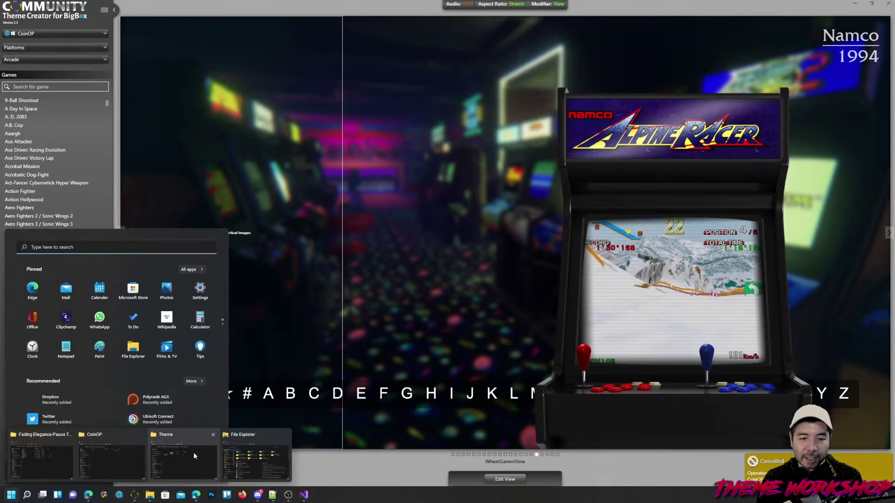
mouse_move(240, 459)
mouse_move(176, 451)
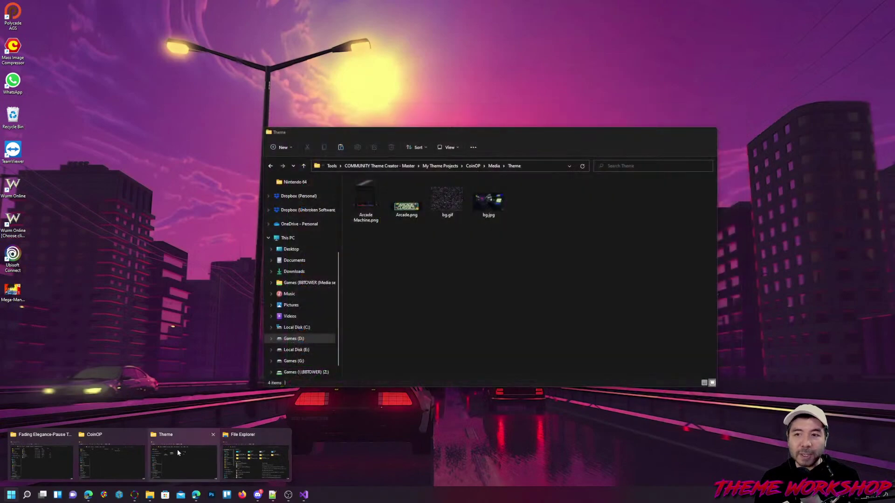
key("super")
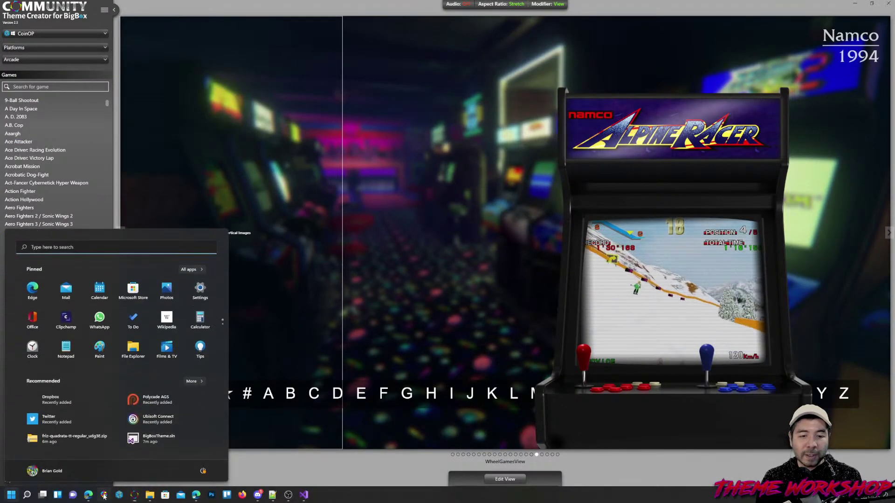
left_click(328, 306)
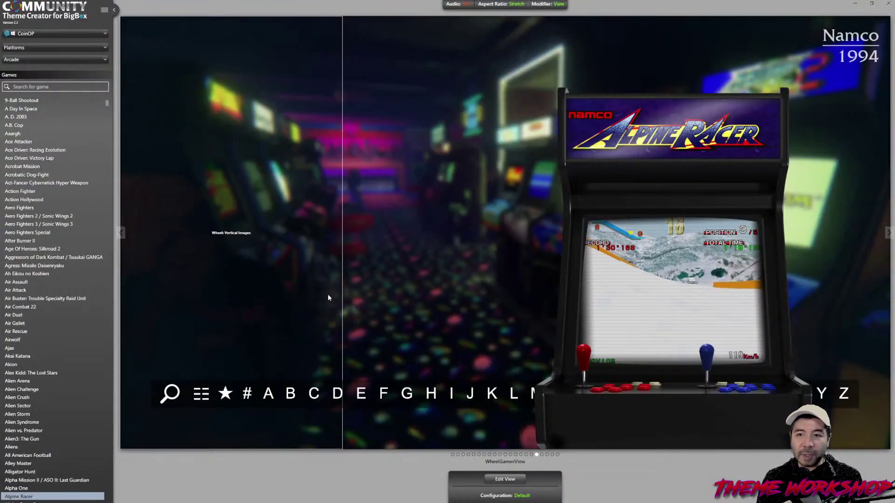
key("super")
left_click(124, 468)
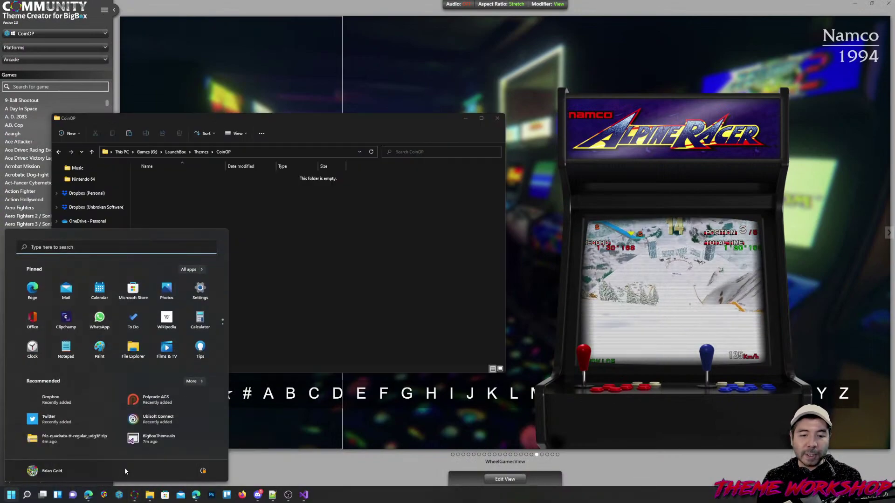
key("super")
key("super")
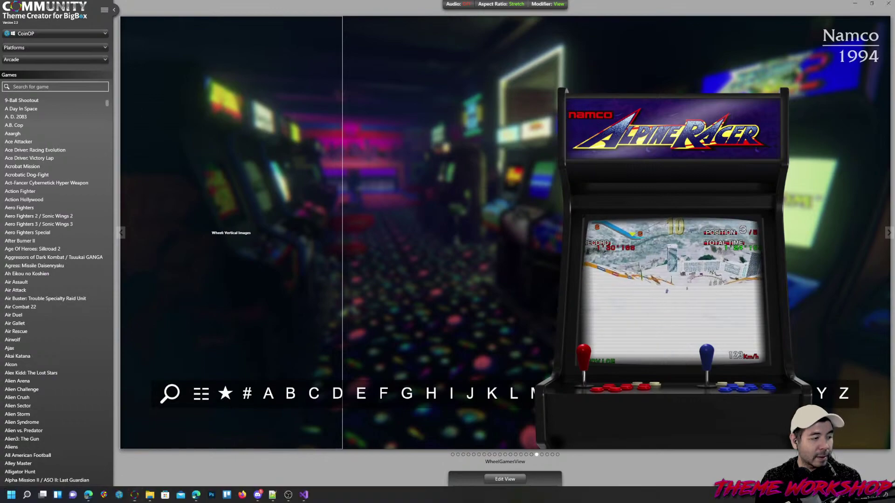
left_click(149, 495)
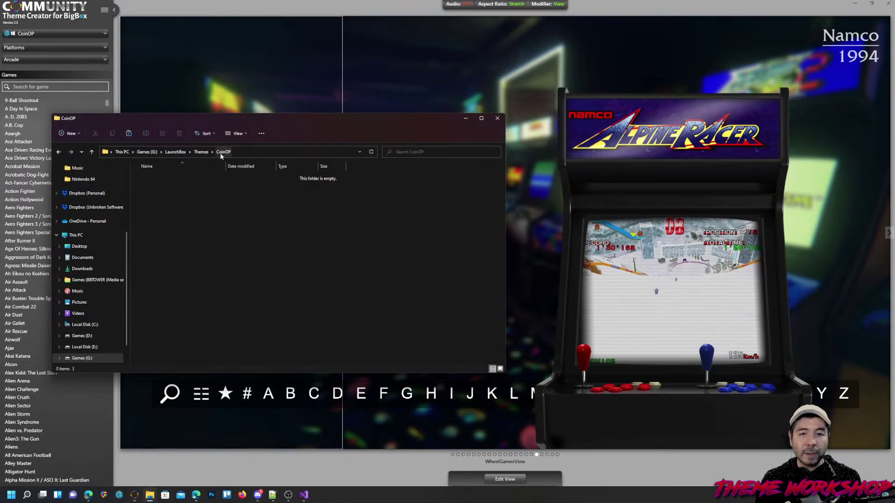
- Go up to LaunchBox's Themes folder and try to permanently delete the CoinOP folder
left_click(200, 152)
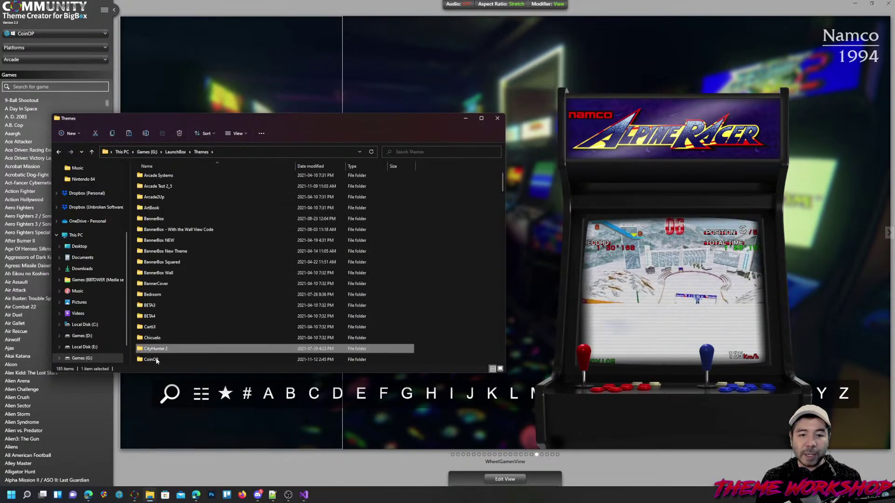
key("shift+Delete")
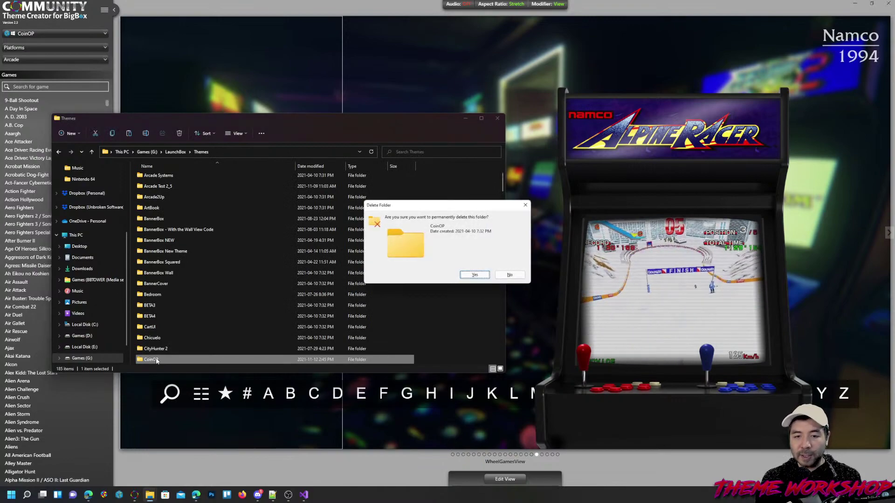
left_click(473, 276)
key("Escape")
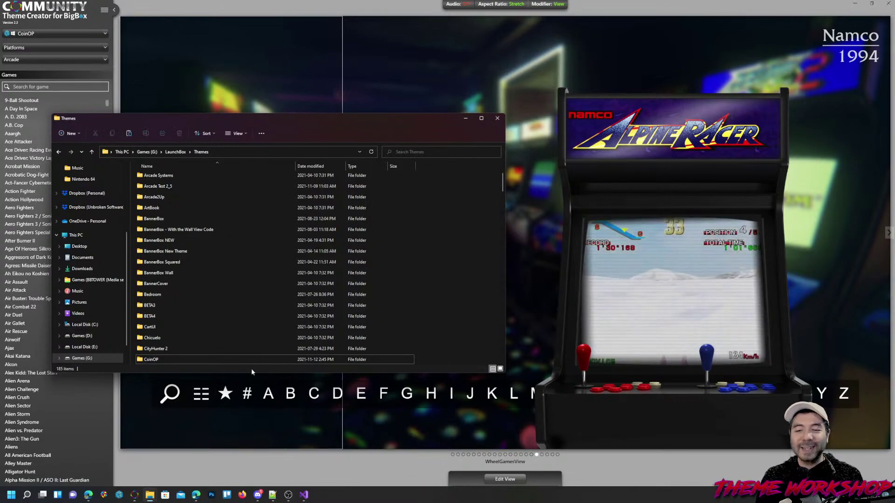
- Try to rename the CoinOP theme in the theme creator by adding a 2 to its name
left_click(104, 10)
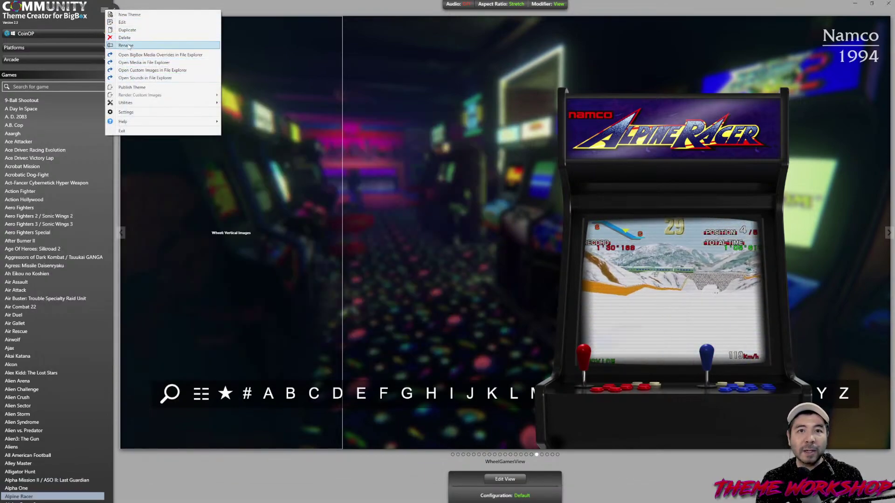
left_click(124, 45)
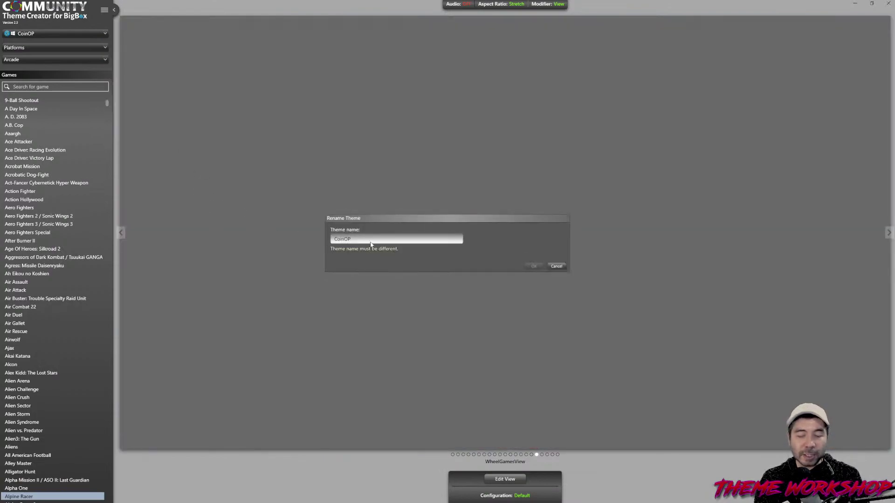
type("2")
key("Return")
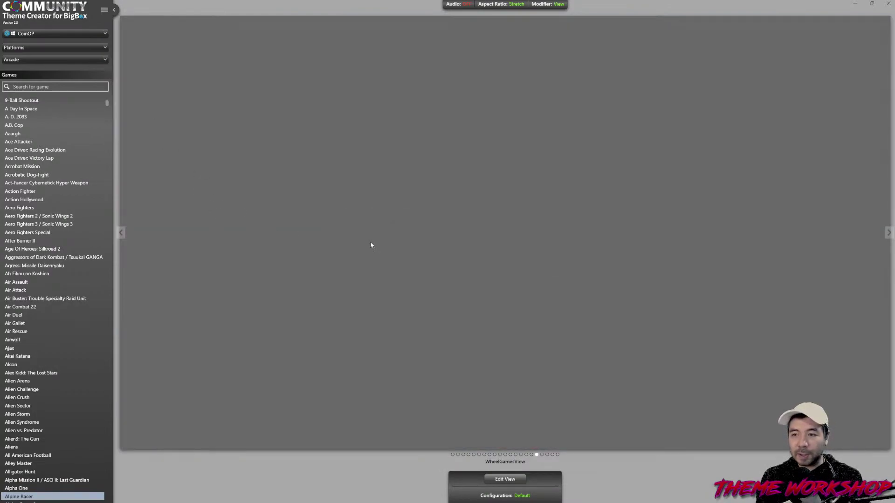
left_click(498, 275)
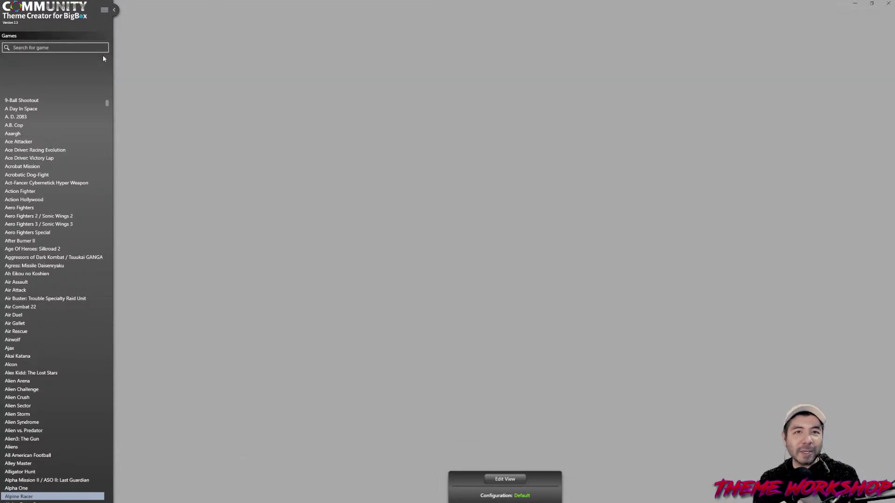
- Close the theme creator and open Task Manager to check for programs holding the CoinOP folder
left_click(887, 5)
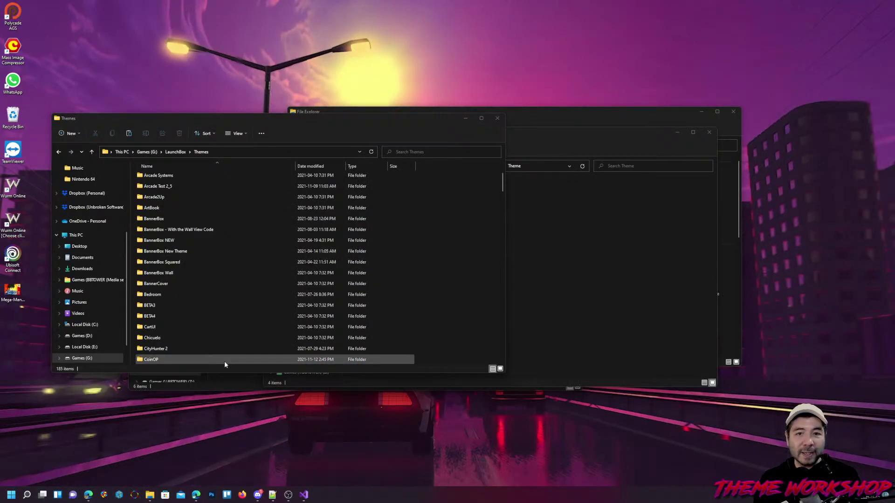
left_click(480, 235)
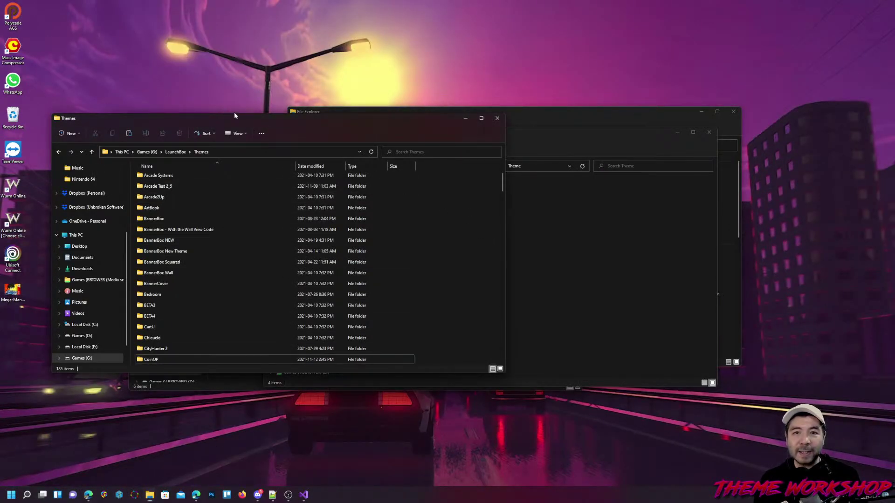
left_click_drag(234, 113, 234, 38)
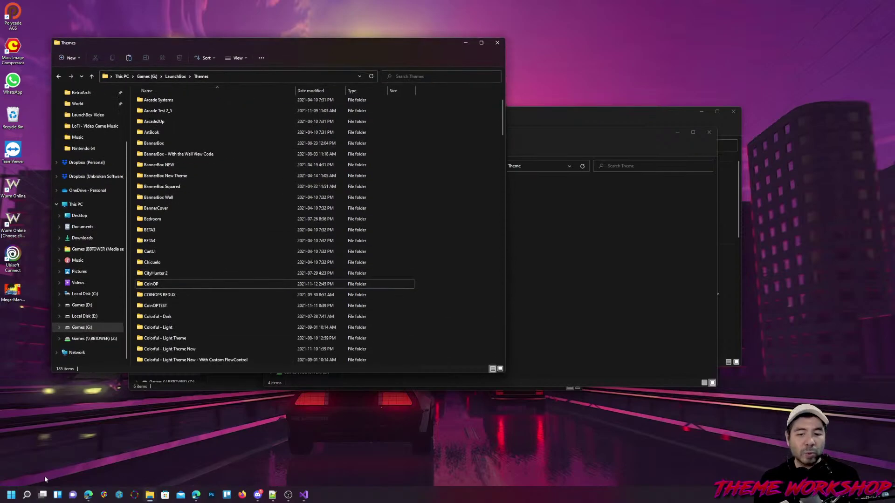
key("ctrl+shift+Escape")
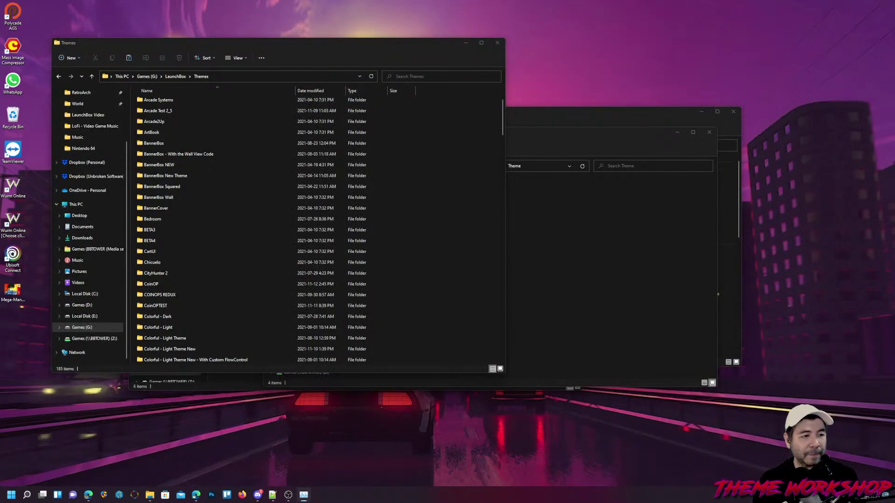
- Retry permanently deleting the CoinOP folder from the Themes folder with the theme creator closed
left_click(152, 288)
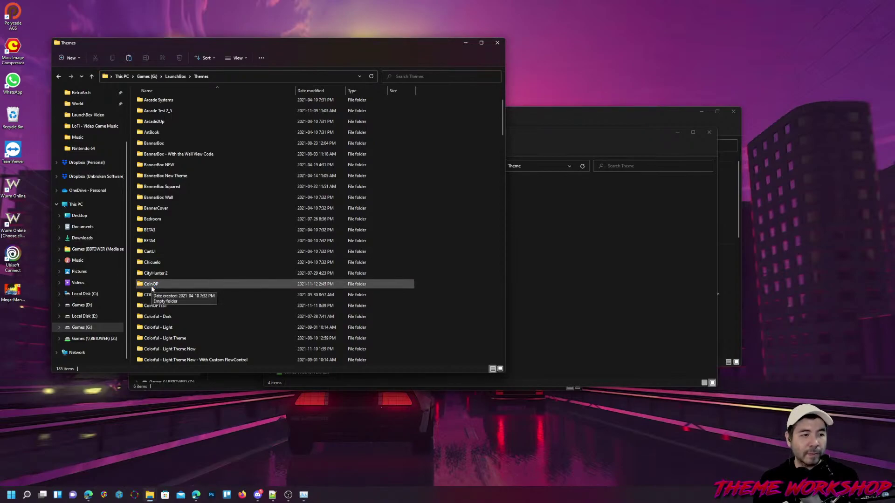
left_click(151, 287)
key("shift+Delete")
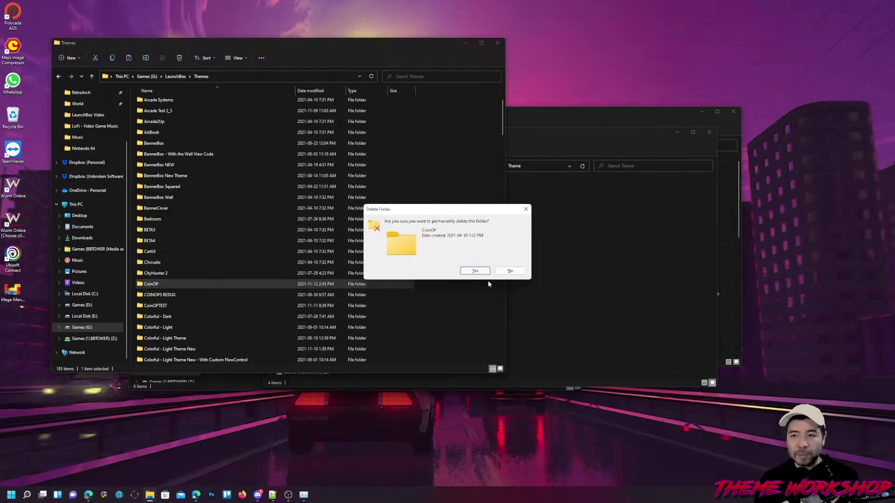
left_click(474, 271)
left_click(496, 214)
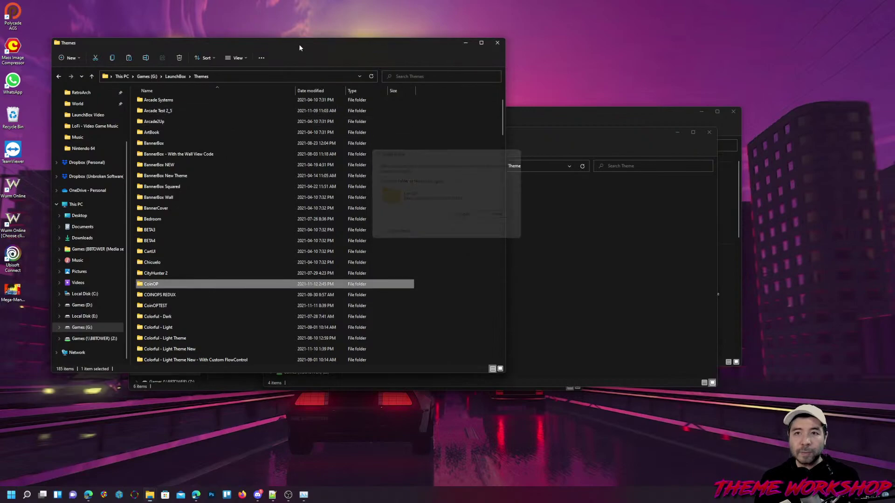
left_click_drag(306, 46, 0, 140)
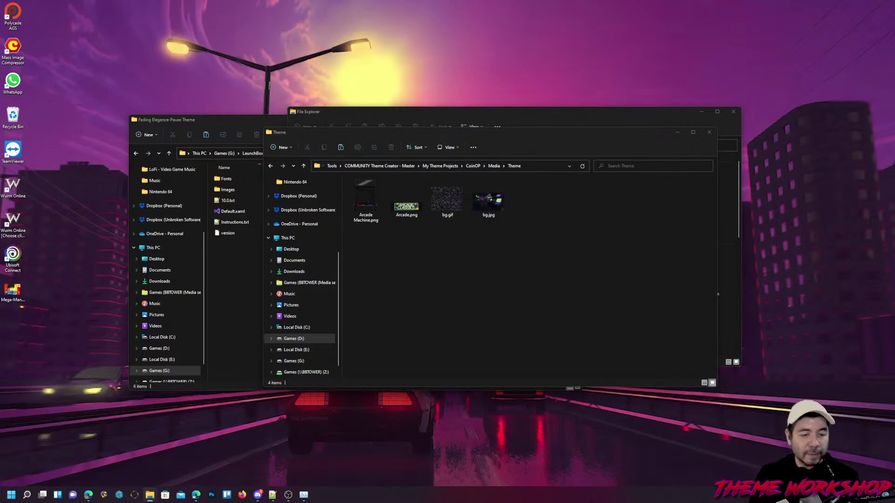
left_click(447, 200)
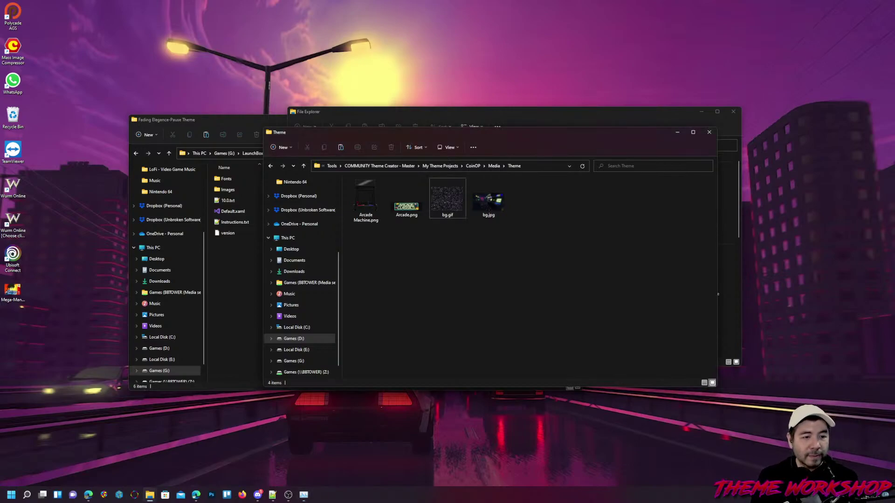
key("alt+Tab")
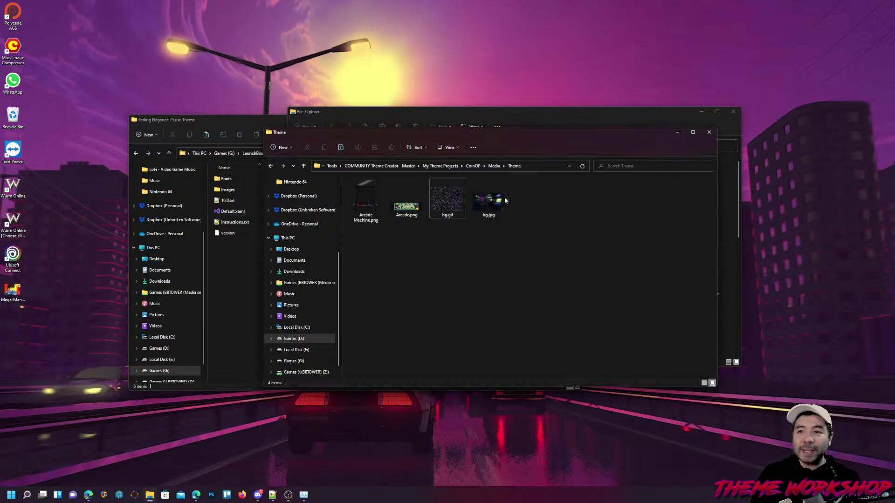
left_click_drag(496, 136, 490, 216)
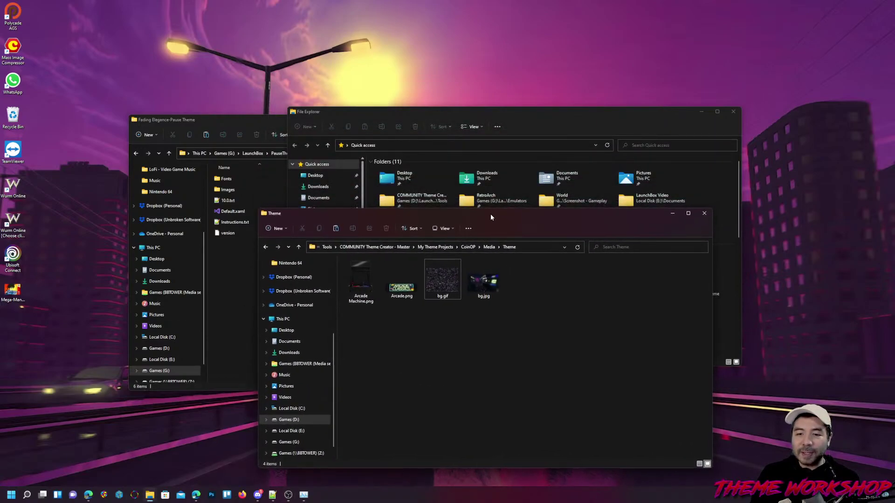
left_click_drag(375, 210, 377, 193)
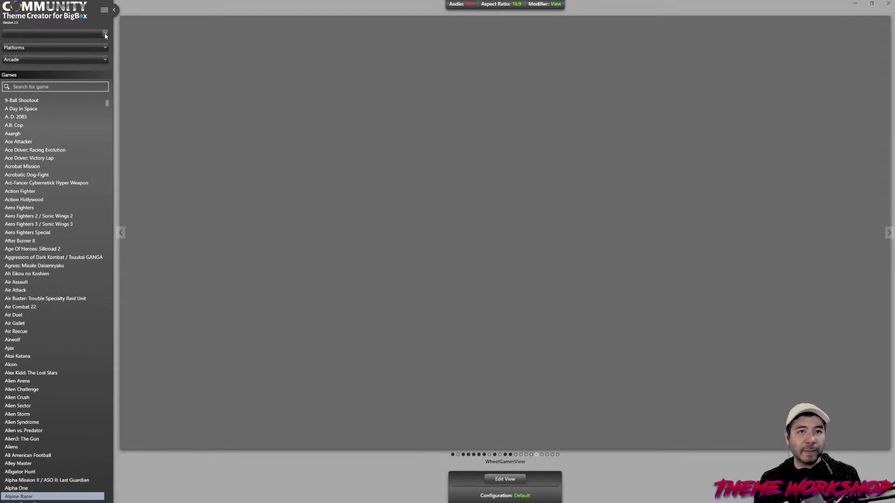
- Load the CoinOP theme in the reopened theme creator
left_click(105, 35)
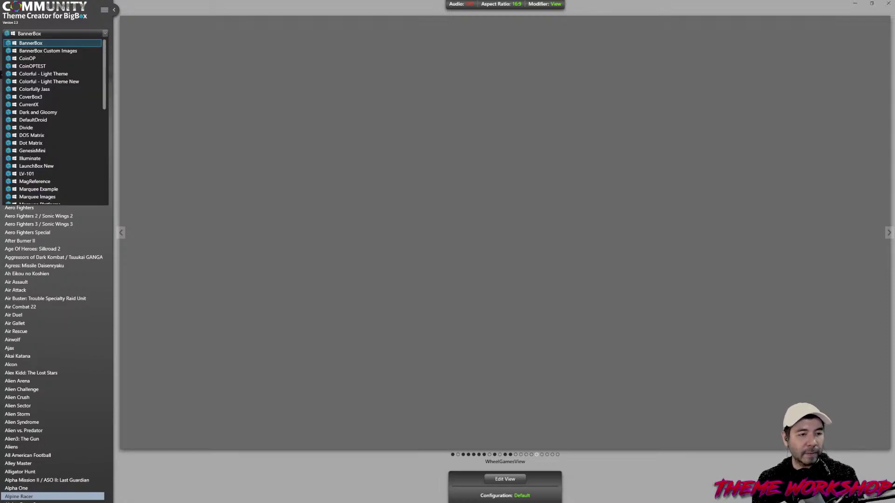
left_click(105, 34)
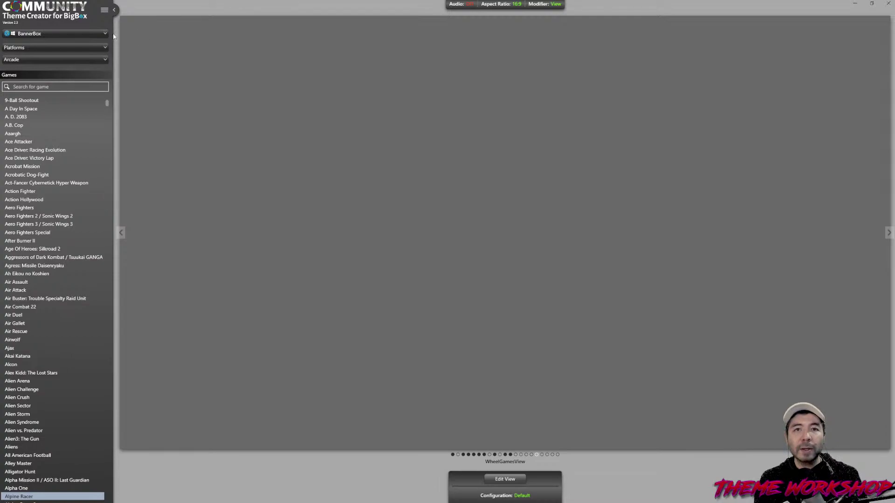
left_click(79, 33)
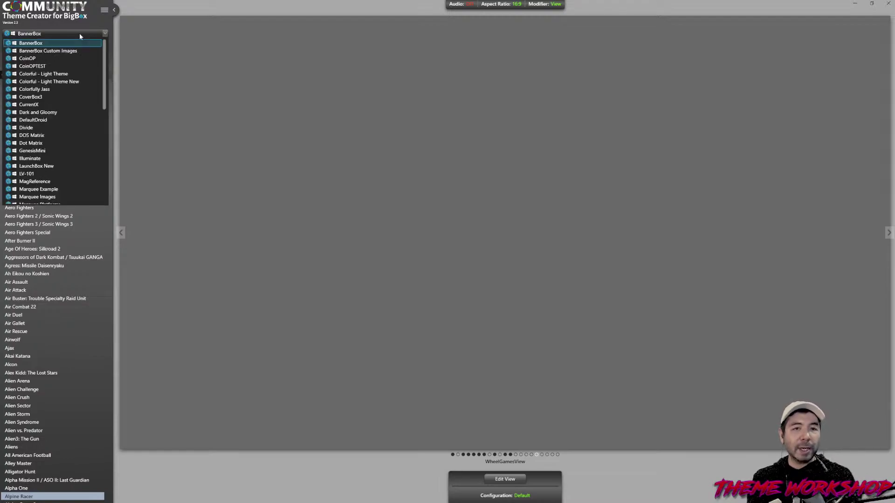
left_click(32, 59)
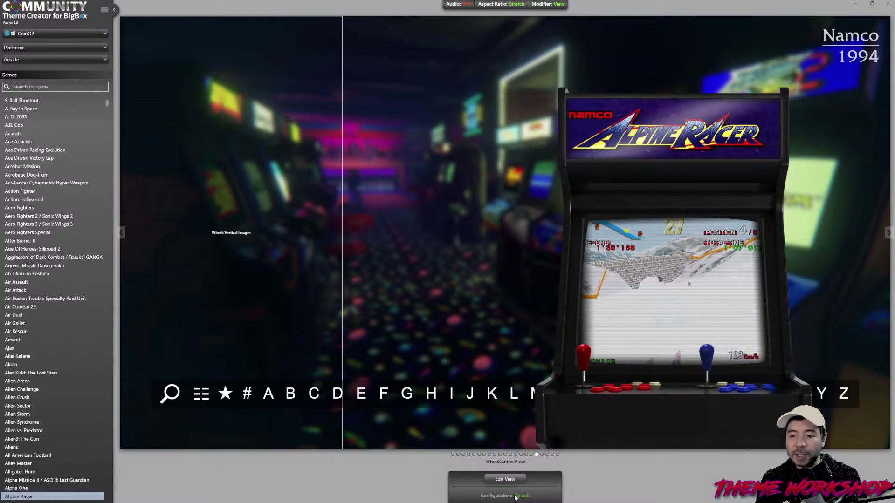
- Publish the CoinOP theme and launch BigBox
left_click(104, 9)
left_click(134, 87)
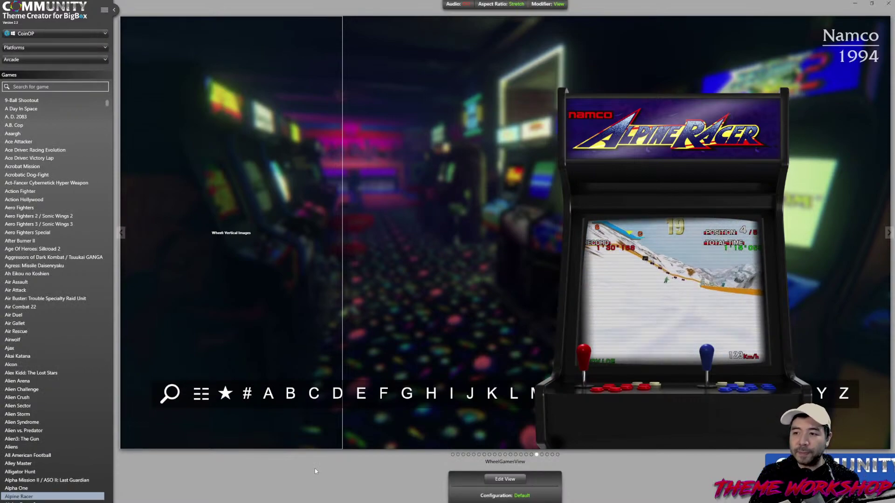
key("super")
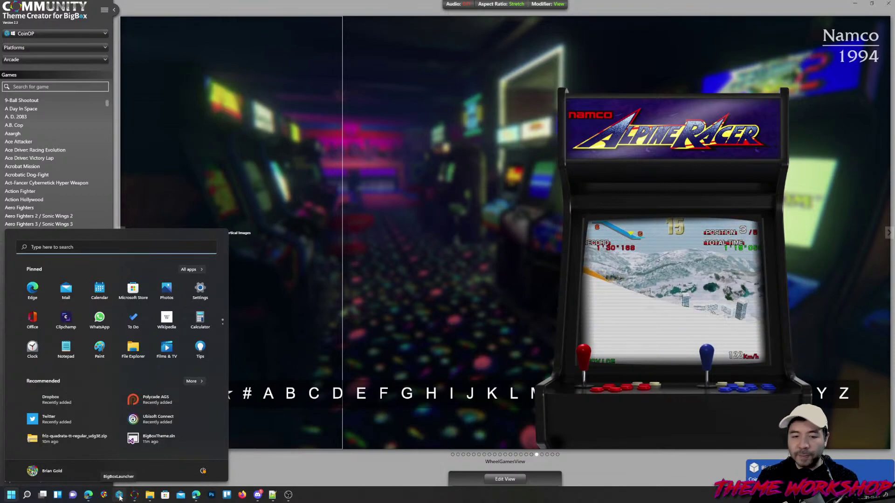
left_click(119, 497)
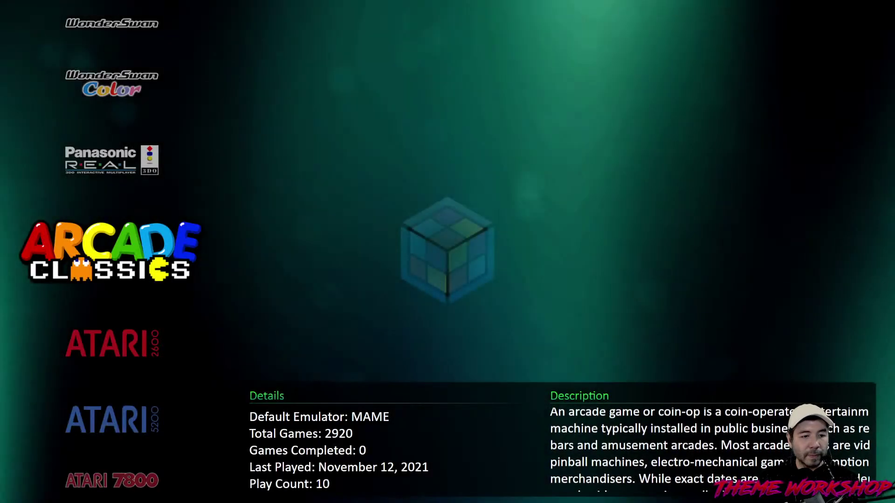
- Open the theme manager from the Big Box system menu
key("Escape")
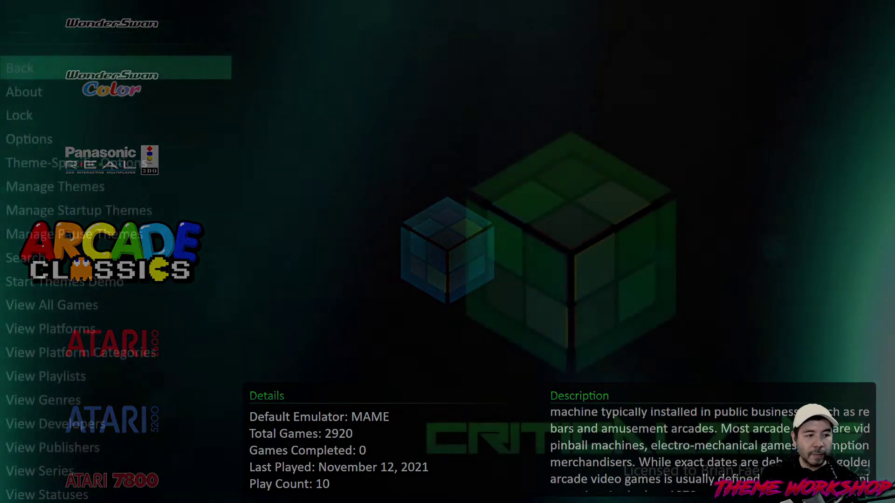
key("Down")
key("Down")
key("Down")
key("Down")
key("Down")
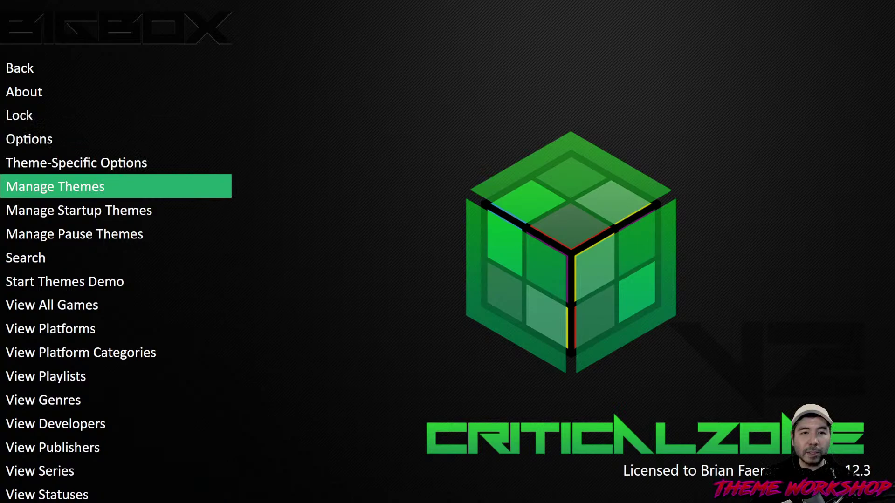
key("Return")
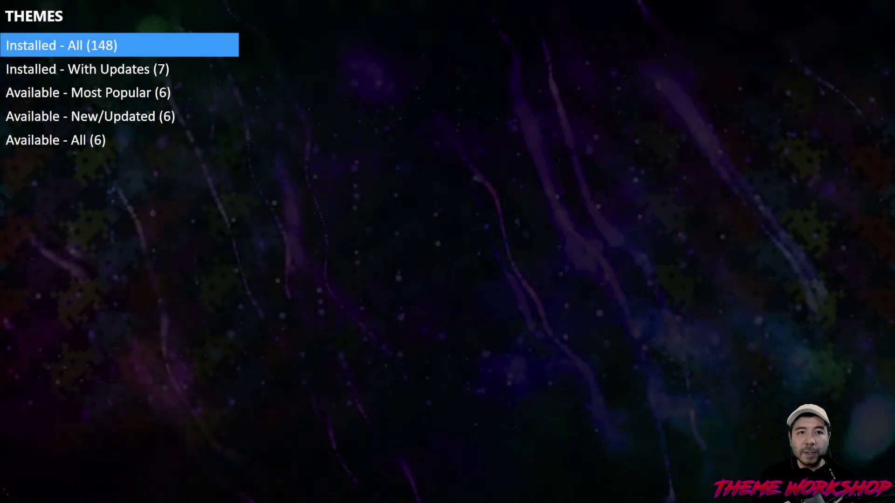
- Browse all installed themes and select CoinOP
key("Return")
key("Down")
key("Down")
key("Down")
key("Down")
key("Down")
key("Down")
key("Down")
key("Down")
key("Down")
key("Down")
key("Down")
key("Down")
key("Down")
key("Down")
key("Down")
key("Down")
key("Down")
key("Down")
key("Down")
key("Down")
key("Down")
key("Down")
key("Down")
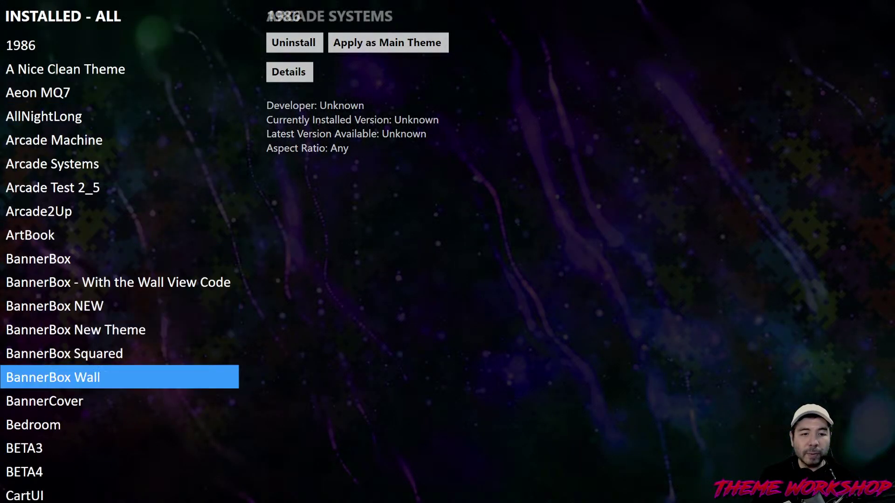
key("Up")
key("Up")
key("Up")
key("Up")
key("Up")
key("Up")
key("Up")
key("Up")
key("Up")
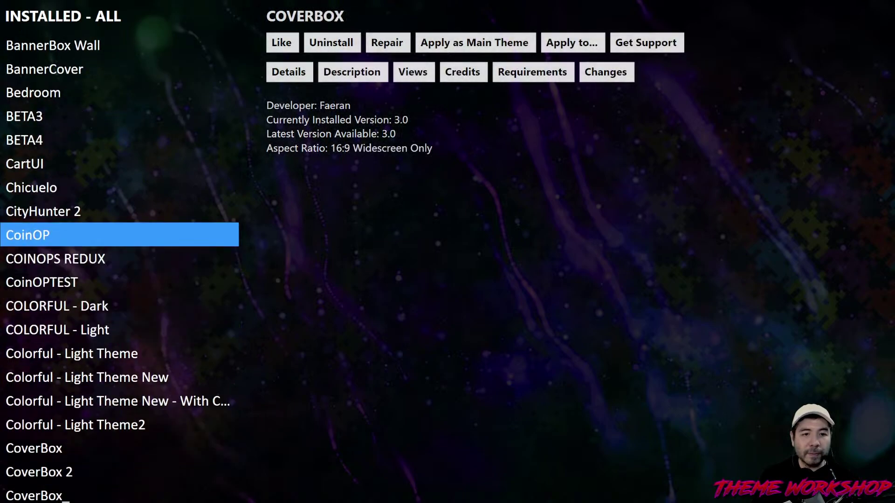
- Apply CoinOP as the main Big Box theme and decline resetting all platforms and playlists to it
key("Right")
key("Right")
key("Right")
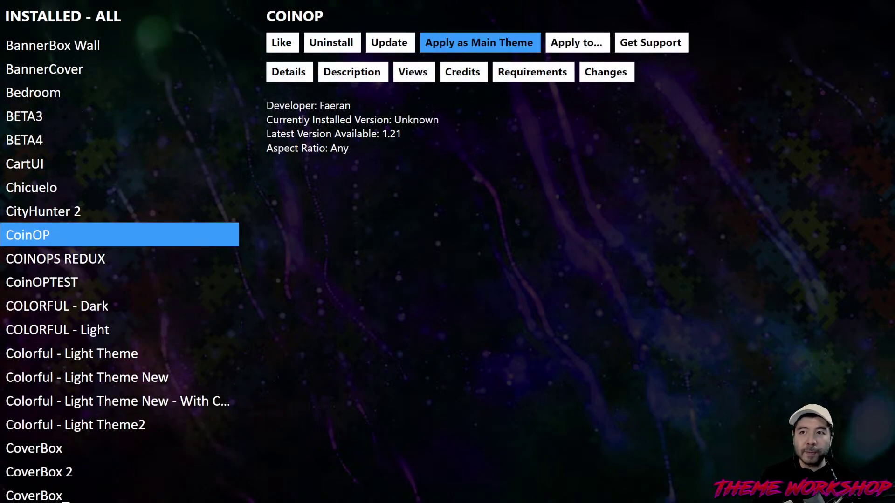
key("Return")
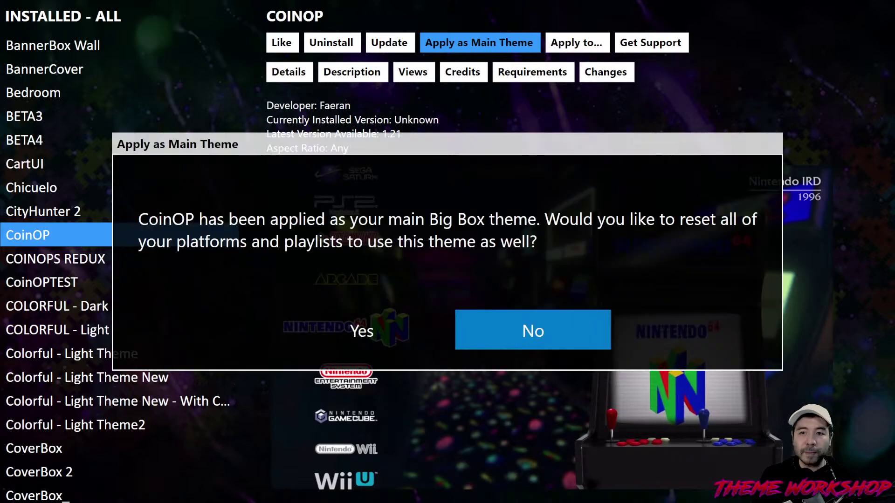
key("Return")
key("Return")
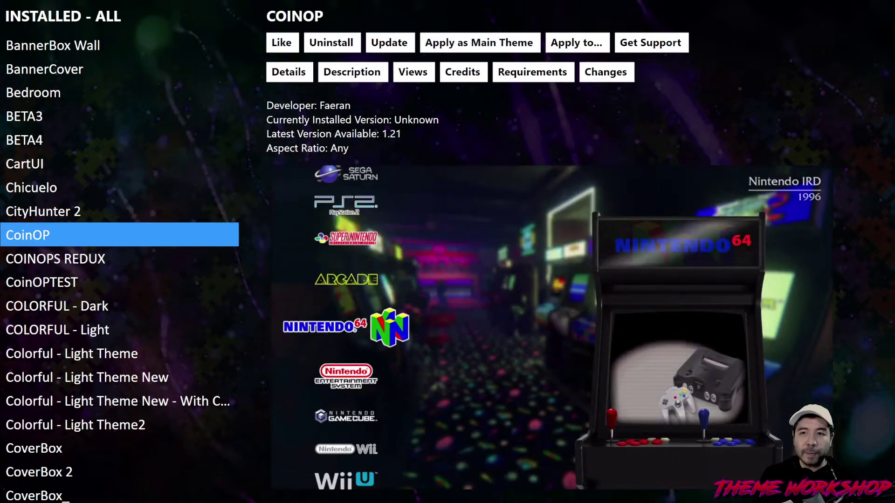
- Leave the theme manager, show the platforms list and open the Arcade platform's games
key("Escape")
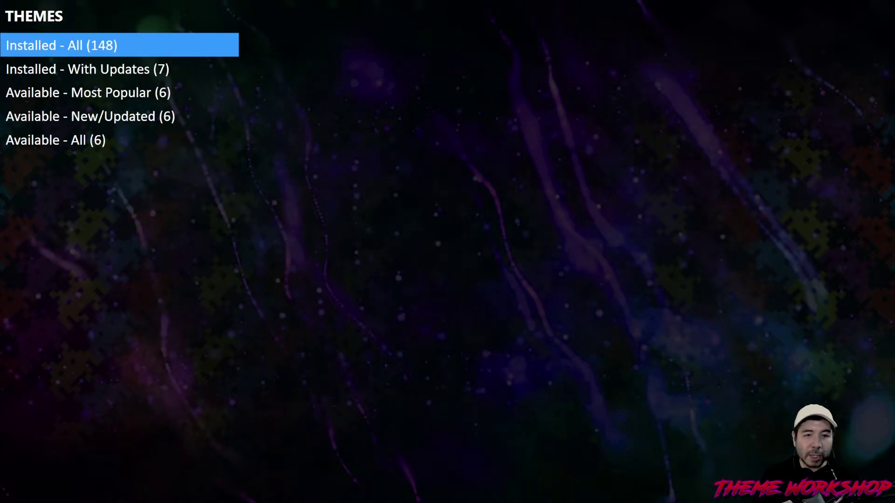
key("Escape")
key("Return")
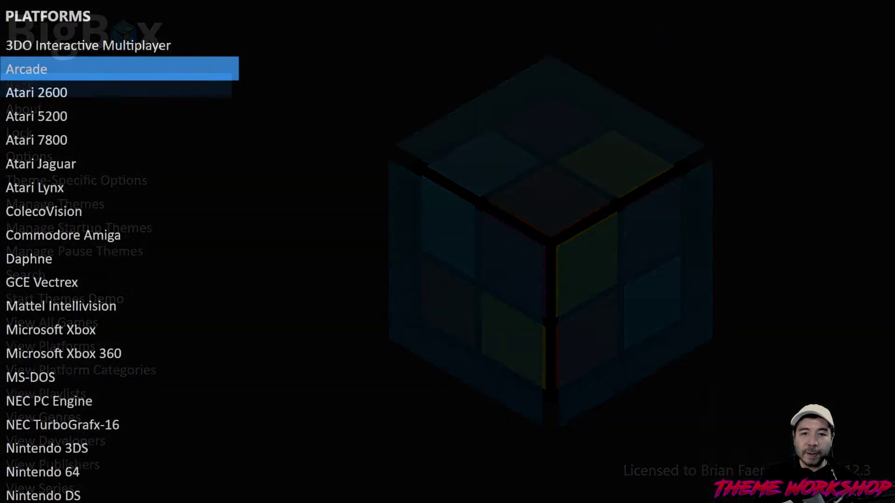
key("Down")
key("Down")
key("Down")
key("Down")
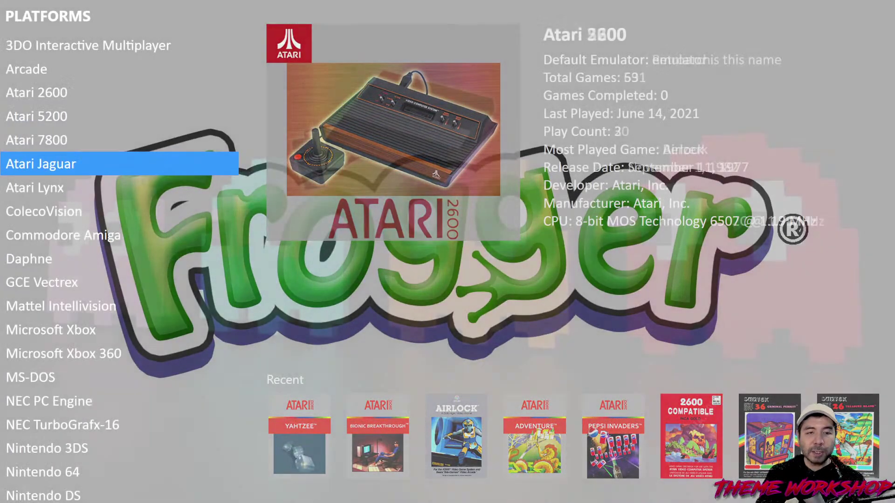
key("Up")
key("Up")
key("Up")
key("Up")
key("Return")
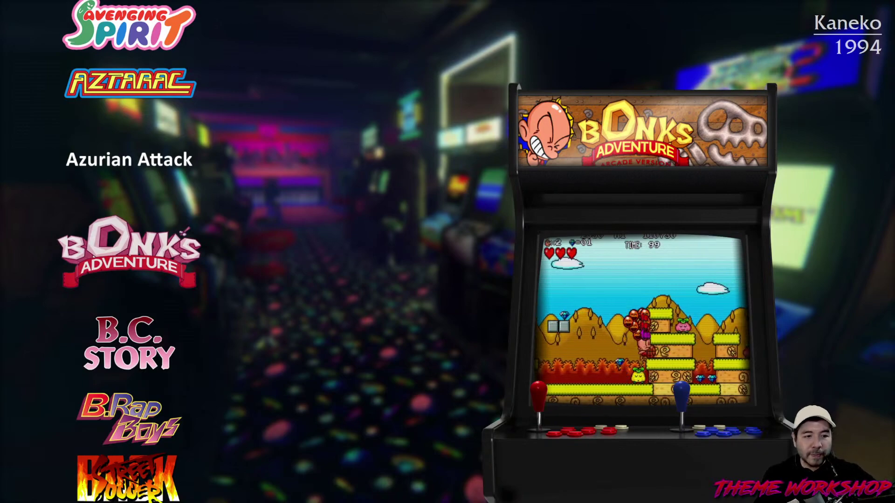
- Browse the Arcade games to Bad Dudes to check how the cabinet's marquee and video change
key("Down")
key("Down")
key("Down")
key("Down")
key("Down")
key("Down")
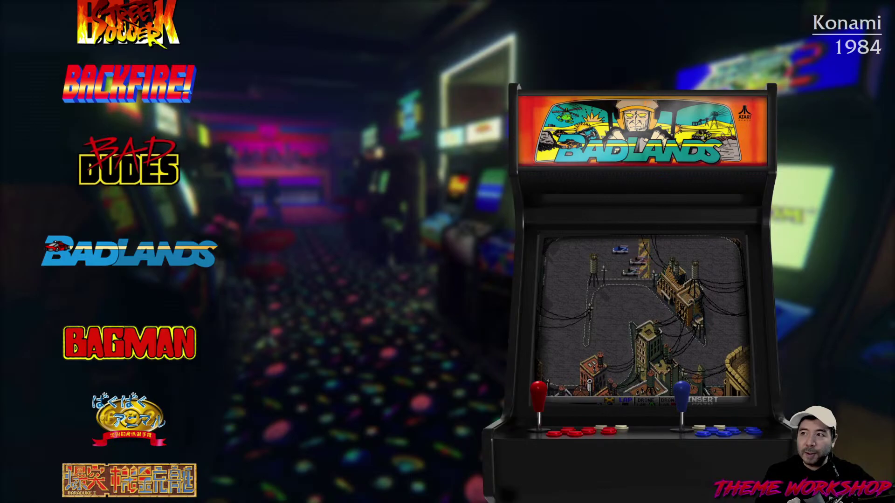
key("Up")
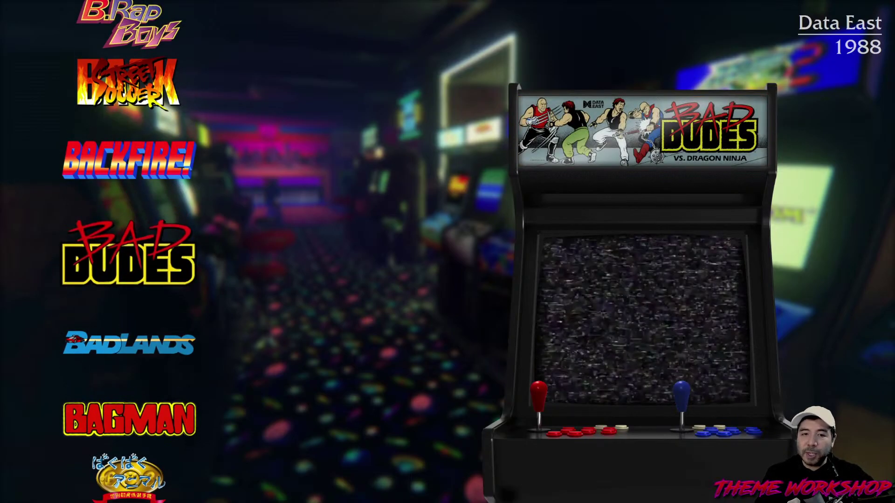
- Jump to the Arcade games starting with M using the alphabetical index
key("Left")
key("Left")
key("Right")
key("Right")
key("Right")
key("Right")
key("Right")
key("Right")
key("Right")
key("Right")
key("Right")
key("Right")
key("Right")
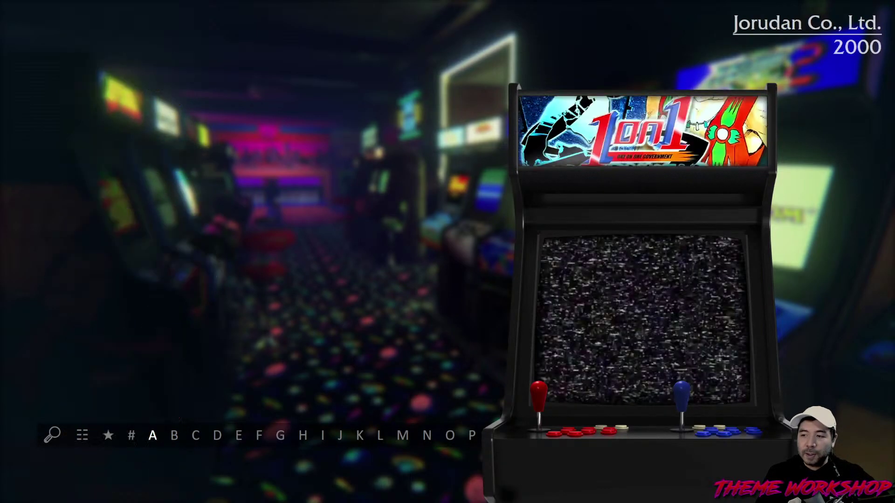
key("Right")
key("Right")
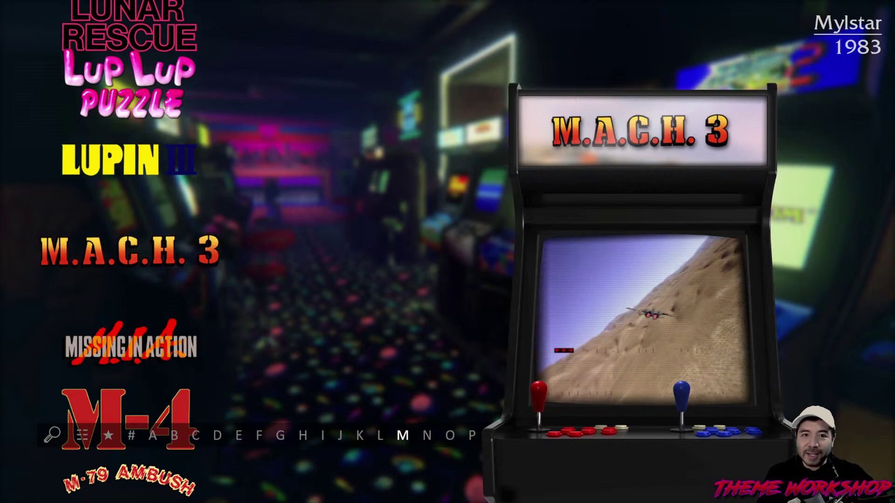
- Browse the games between Lunar Rescue and Mace: The Dark Age, examining the marquee, video, developer and release year
key("Up")
key("Up")
key("Up")
key("Down")
key("Down")
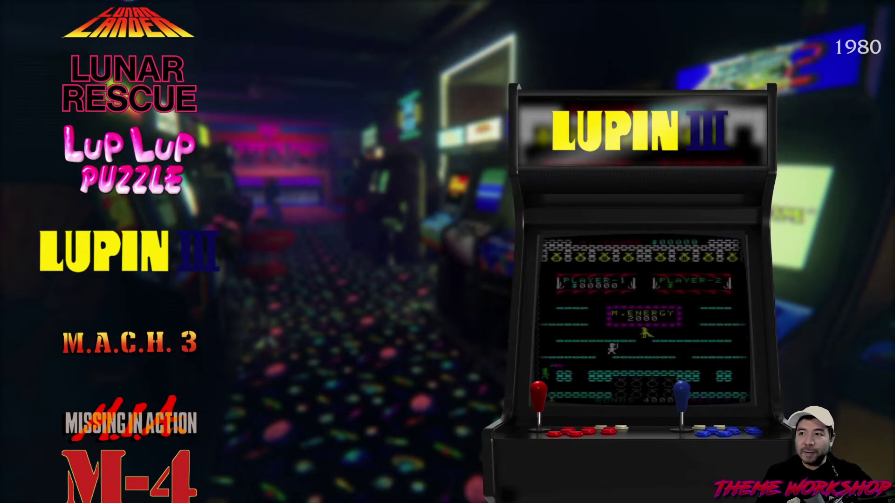
key("Down")
key("Down")
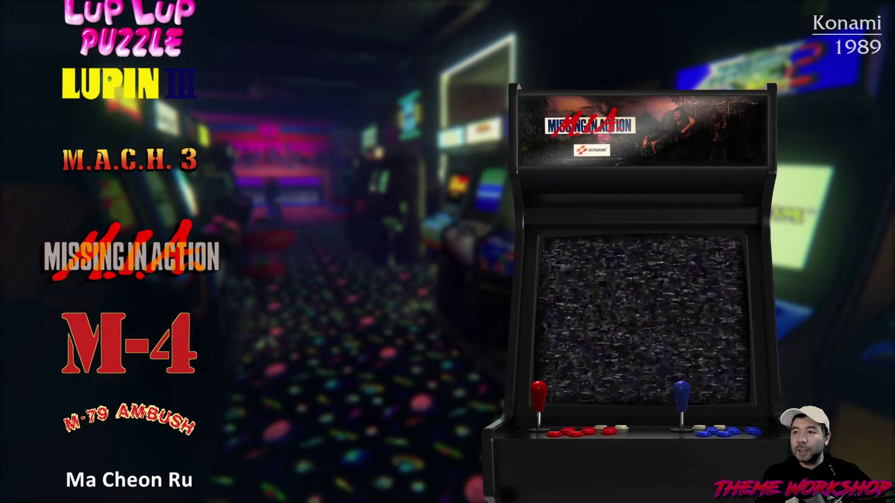
key("Up")
key("Up")
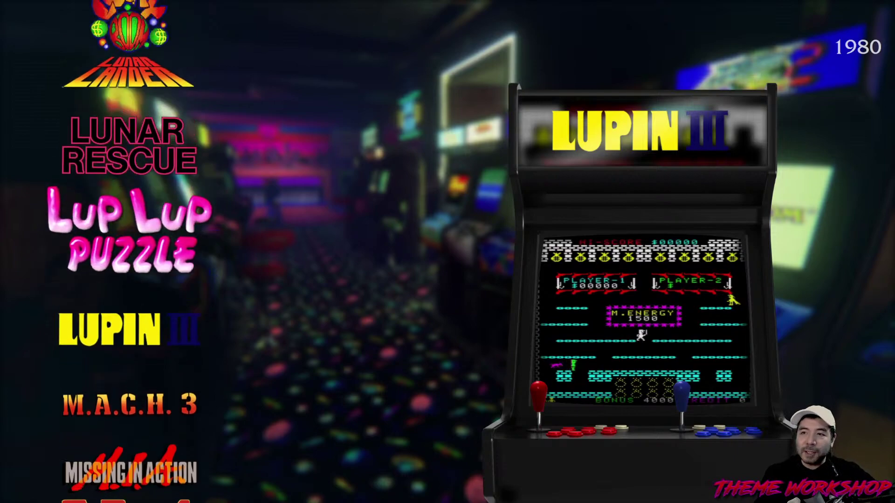
key("Up")
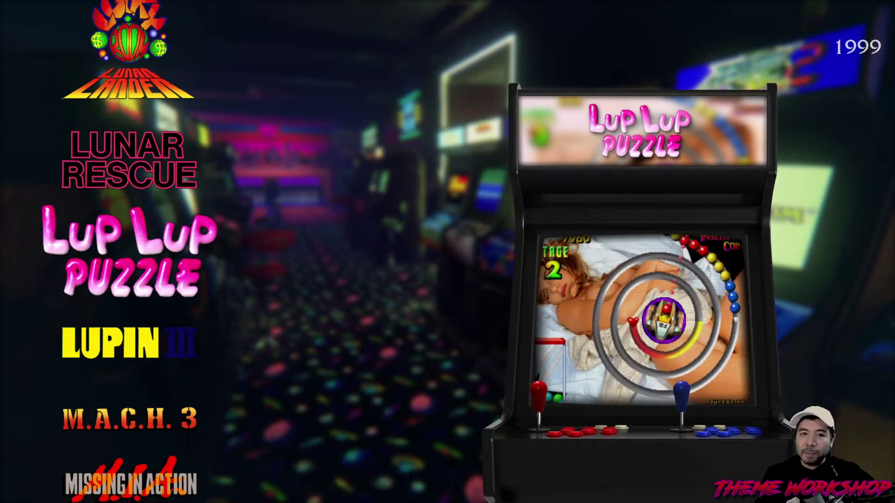
key("Up")
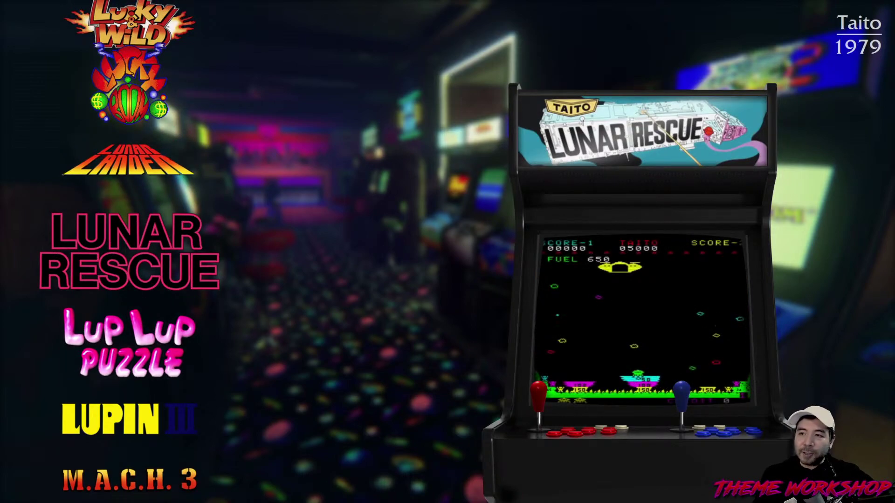
key("Down")
key("Down")
key("Down")
key("Down")
key("Down")
key("Down")
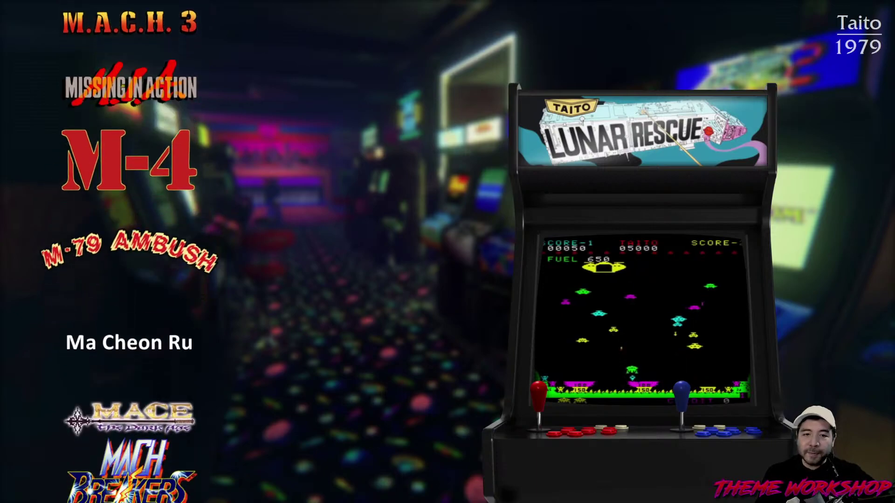
key("Down")
key("Down")
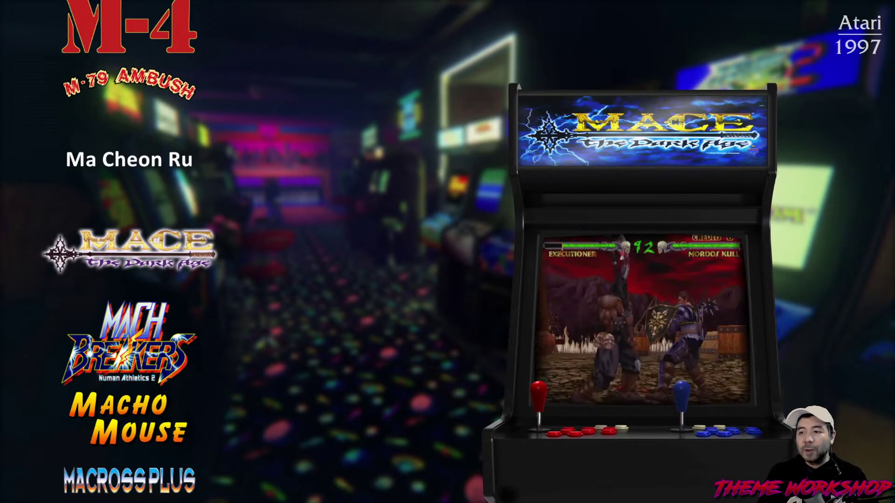
- Exit Big Box and switch back to the Community Theme Creator
key("Escape")
key("Up")
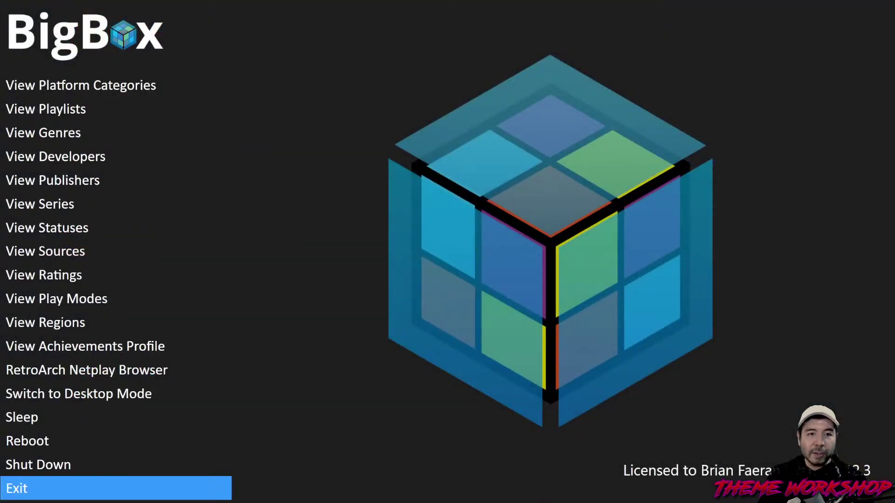
key("Return")
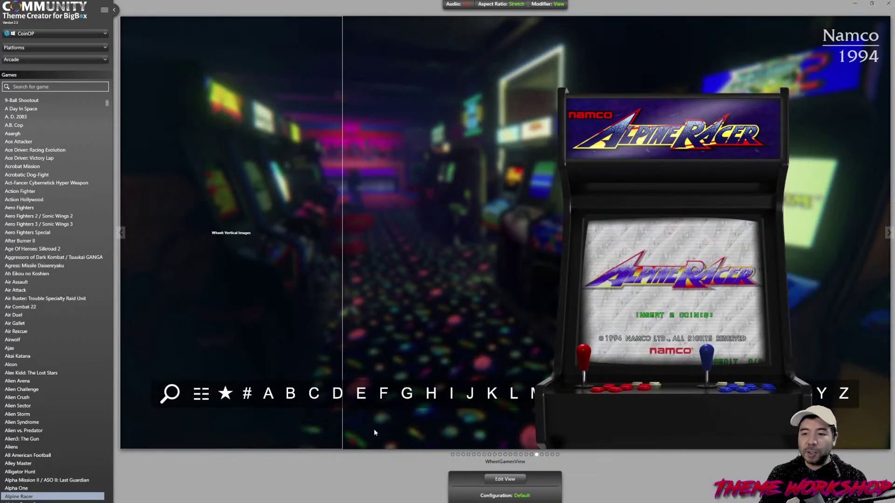
- Switch the displayed theme view to PlatformWheel1FiltersView
right_click(507, 479)
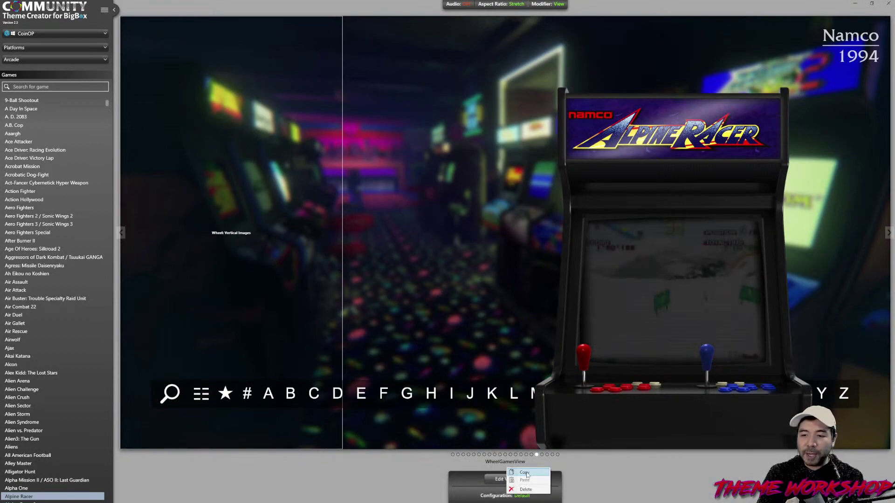
left_click(507, 463)
left_click(506, 461)
left_click(505, 411)
left_click(507, 461)
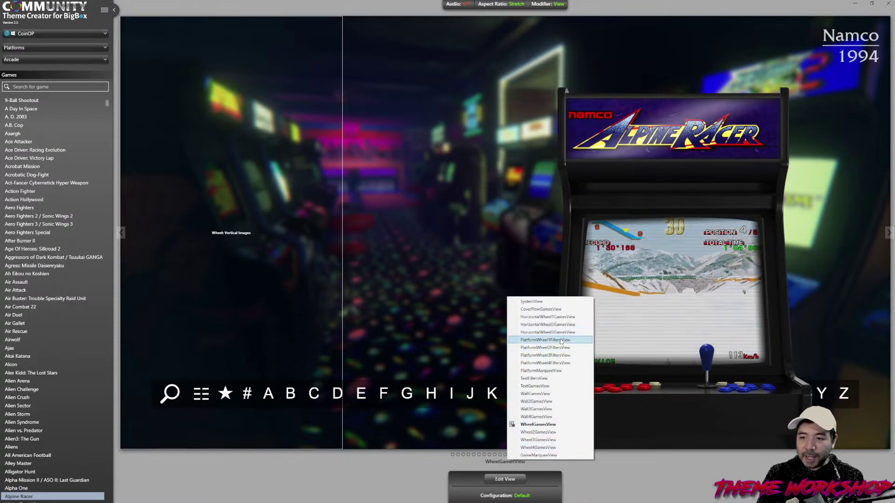
left_click(544, 340)
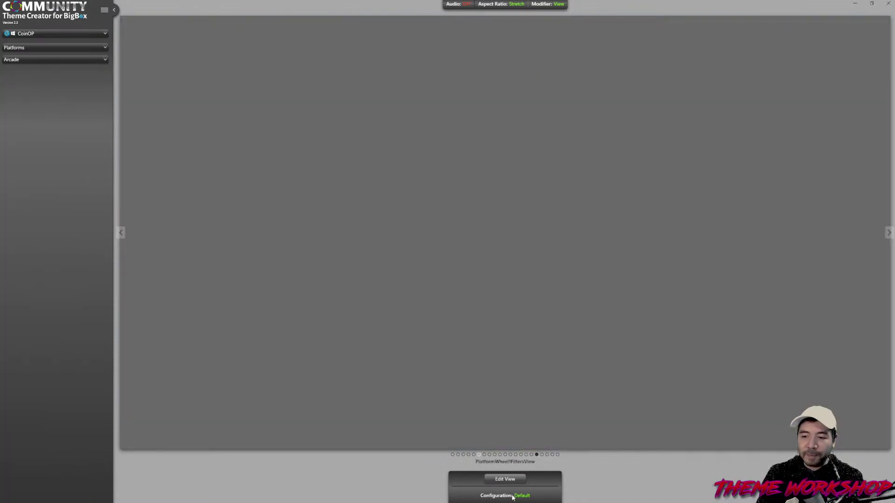
- Open PlatformWheel1FiltersView for editing with the Default configuration
left_click(511, 499)
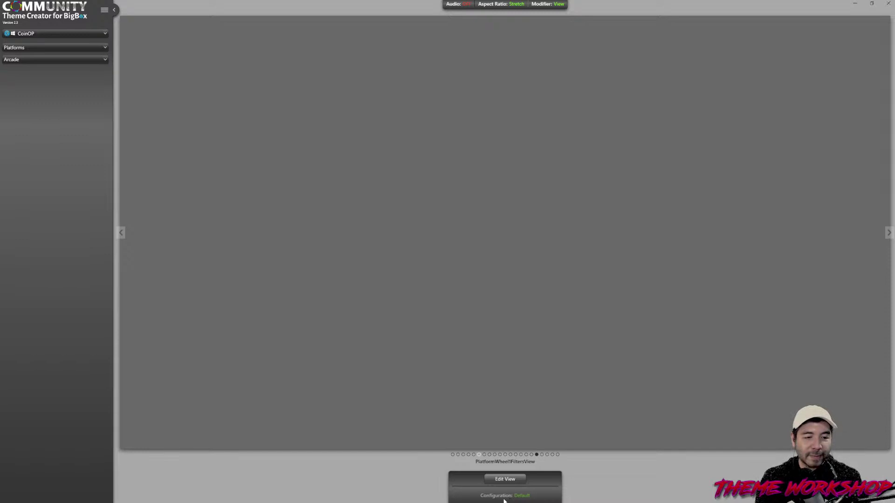
left_click(519, 497)
left_click(527, 482)
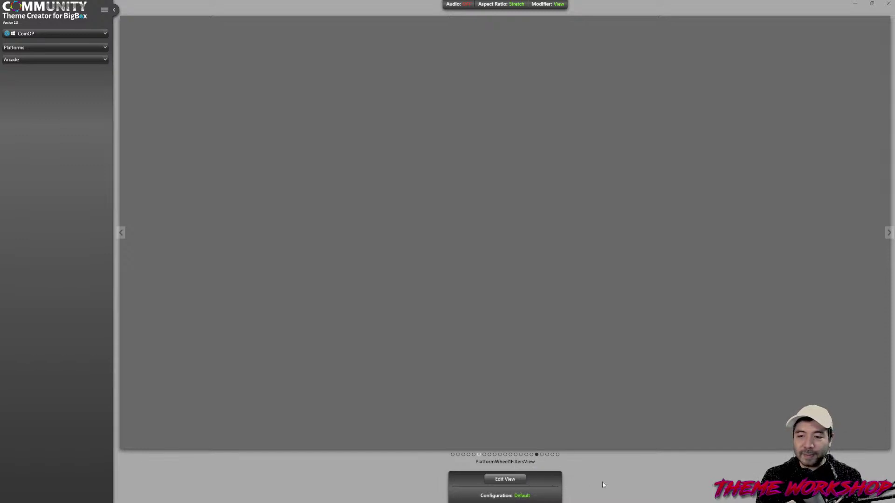
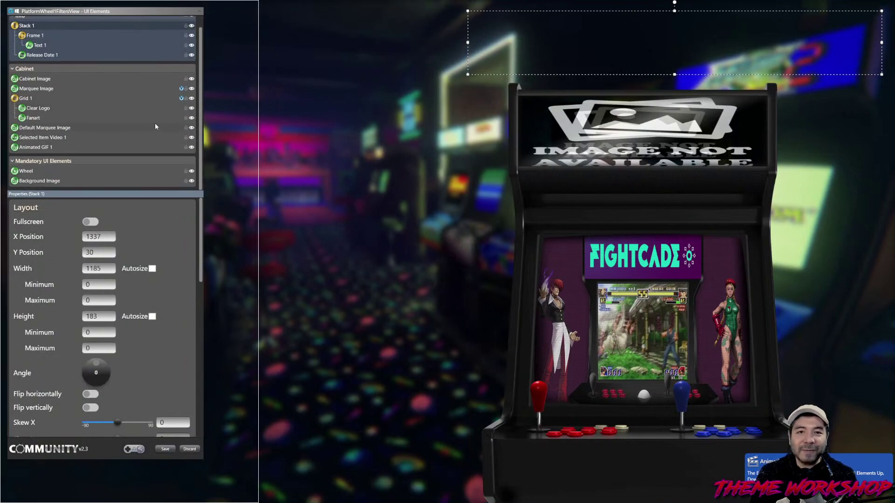
- Move the UI Elements window off the wheel area, next to the arcade cabinet
scroll(196, 343, "down", 10)
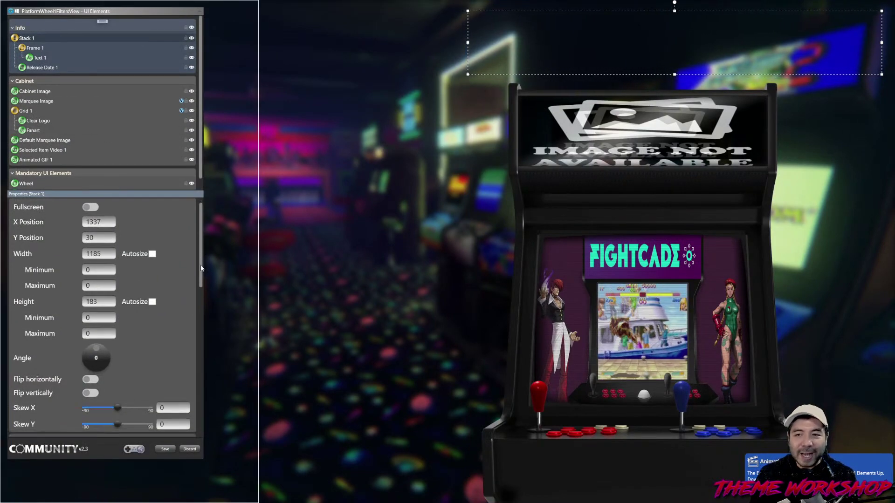
scroll(196, 343, "up", 10)
left_click_drag(85, 10, 336, 17)
- Try Platform name as the displayed metadata of Text 1 inside Frame 1
left_click(279, 52)
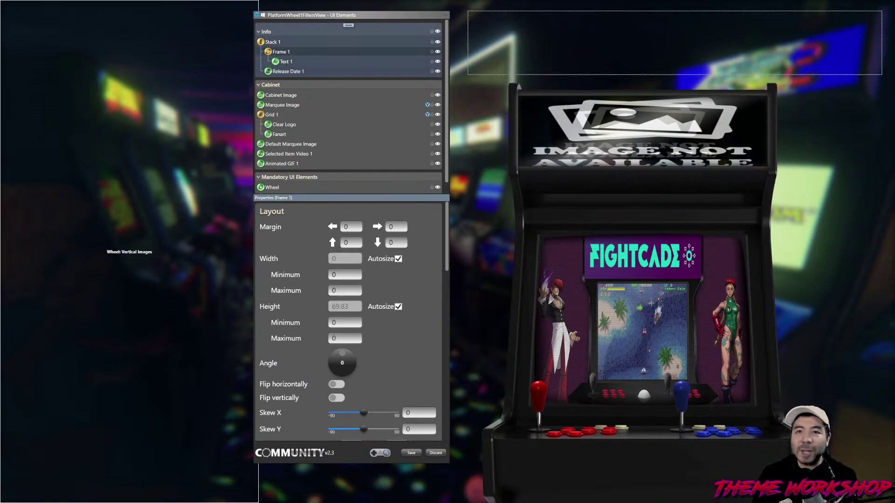
left_click(293, 62)
left_click(294, 72)
left_click(295, 62)
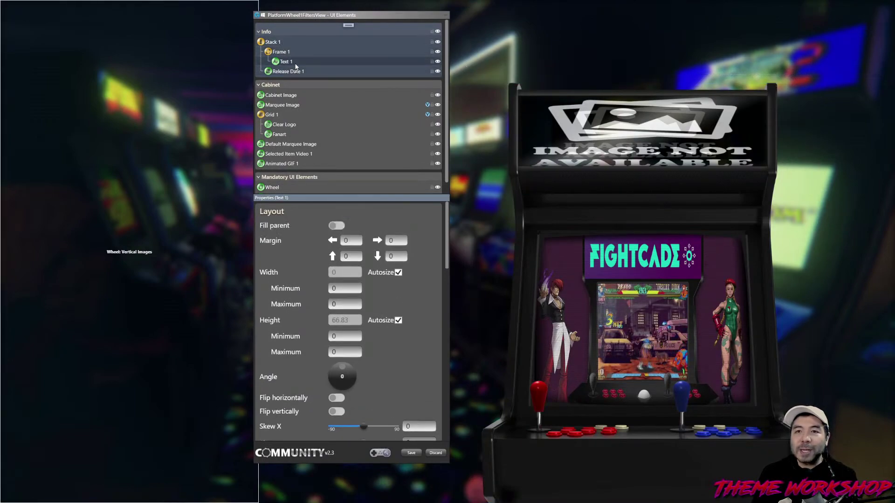
scroll(441, 264, "down", 15)
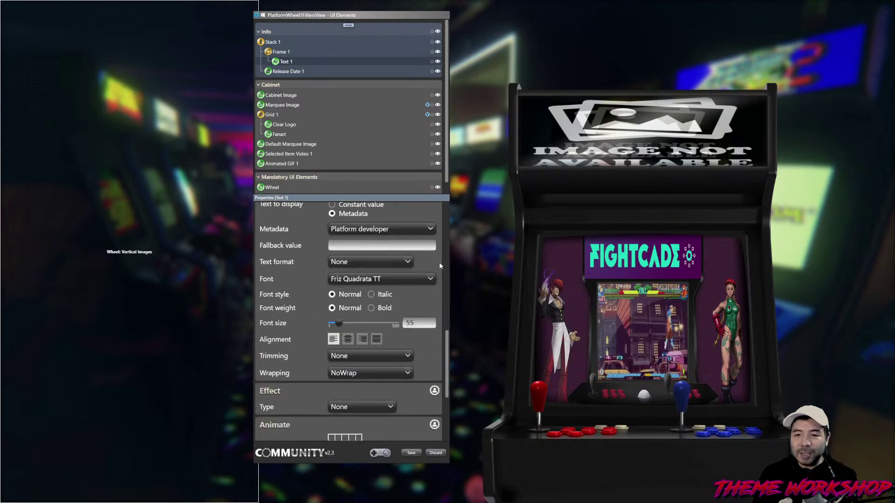
scroll(441, 264, "up", 1)
left_click(418, 266)
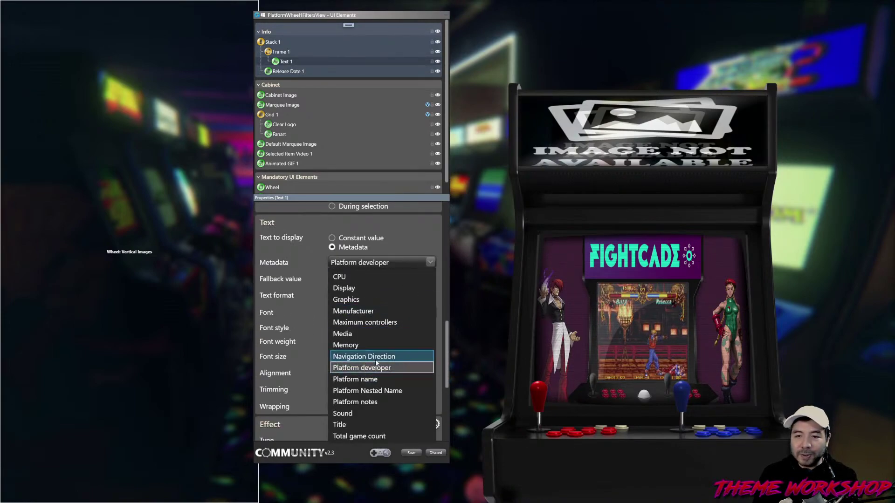
left_click(373, 380)
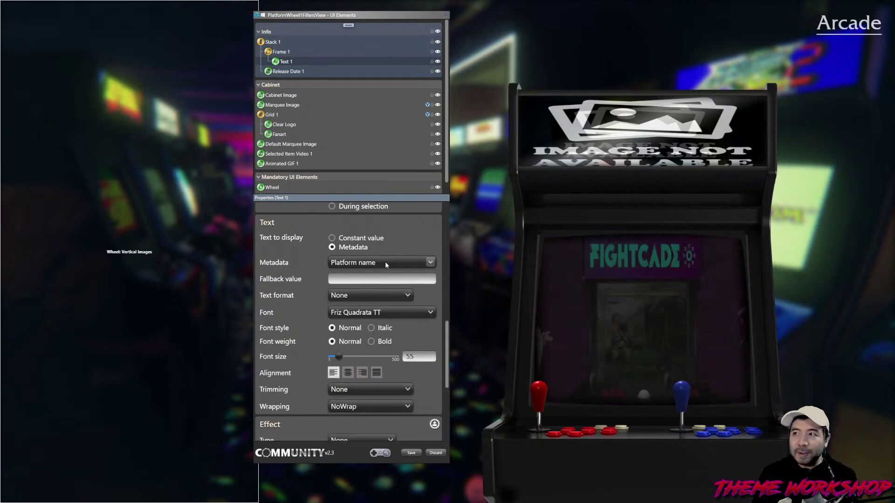
- Restore Platform developer as Text 1's metadata and review the other available metadata options
left_click(385, 262)
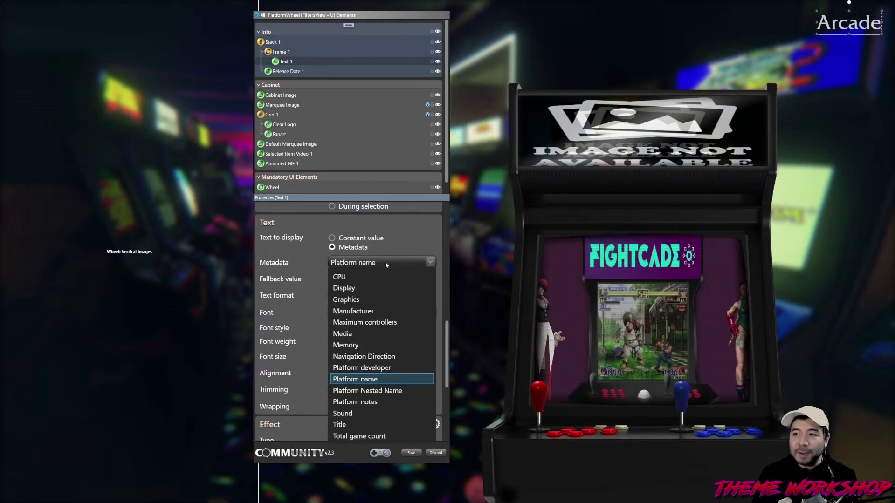
left_click(367, 368)
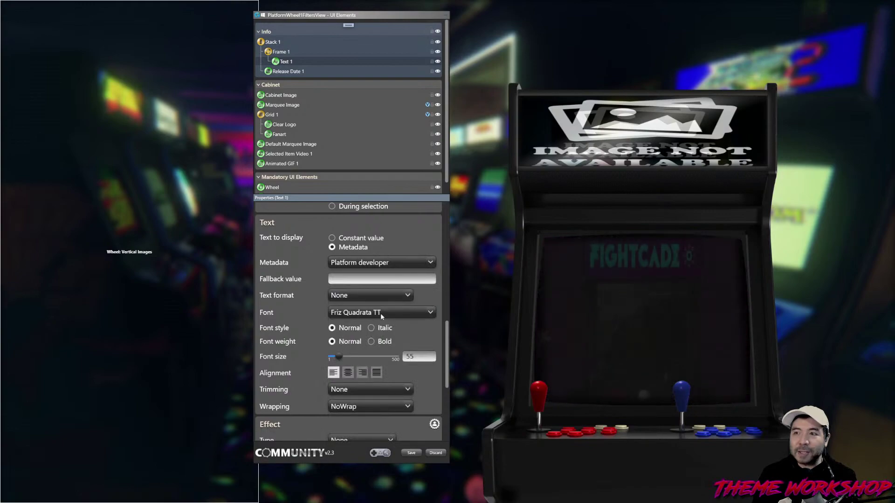
left_click(392, 264)
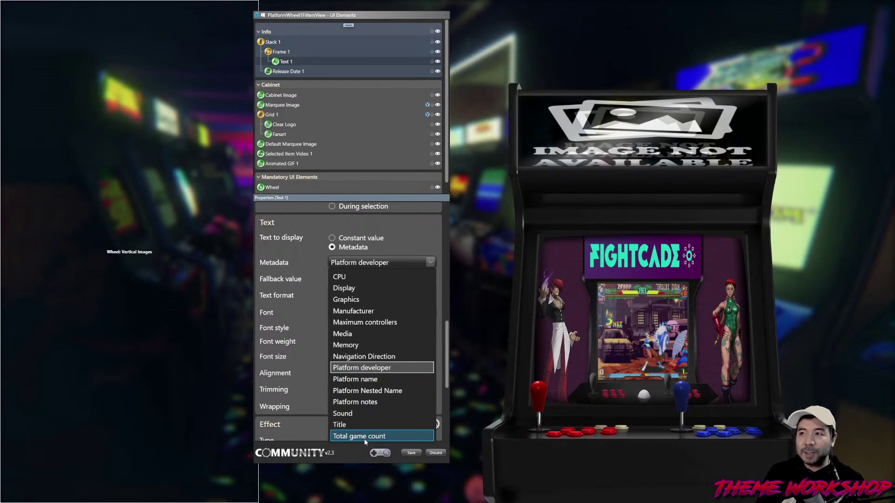
left_click(367, 370)
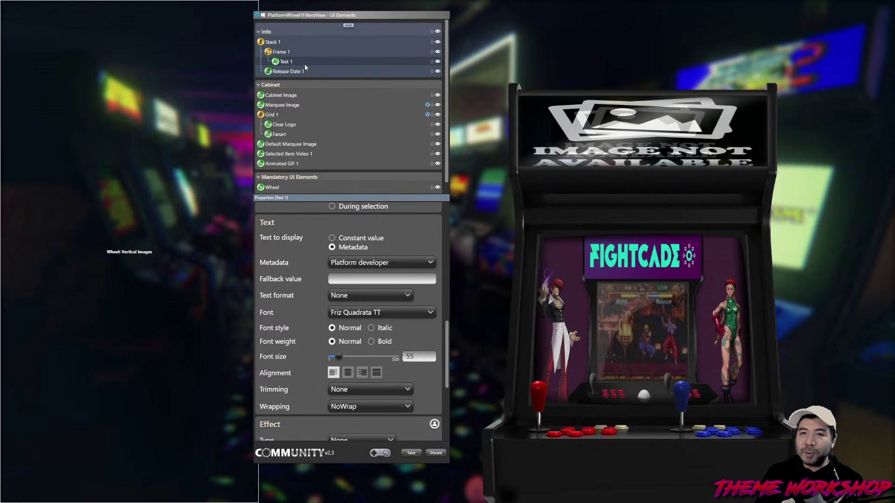
- Copy Frame 1 with its text and paste it below Release Date 1 in Stack 1
right_click(281, 53)
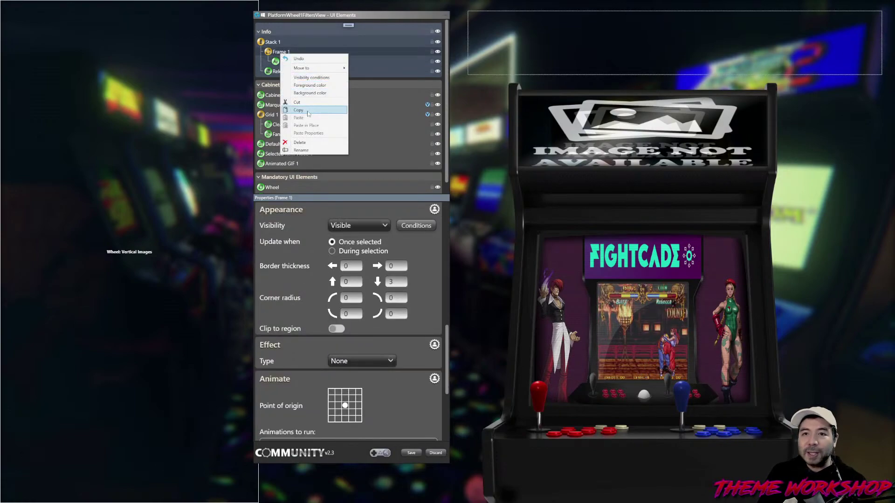
left_click(307, 113)
left_click(285, 71)
right_click(284, 71)
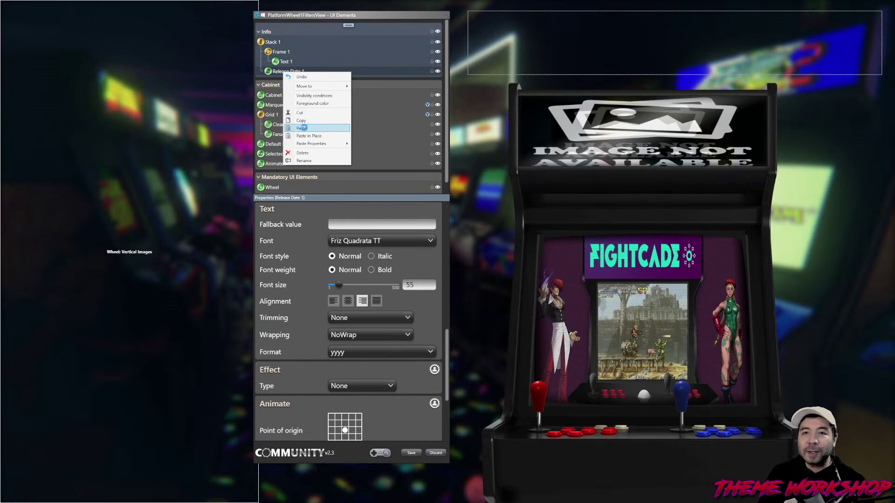
left_click(301, 128)
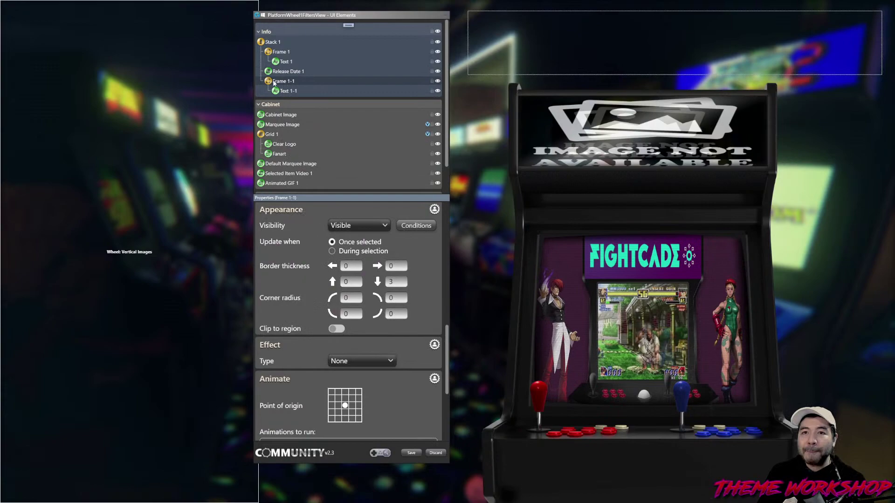
- Set Frame 1-1's border thickness to 3 on top and 0 on the other sides, and save the view
scroll(445, 332, "up", 2)
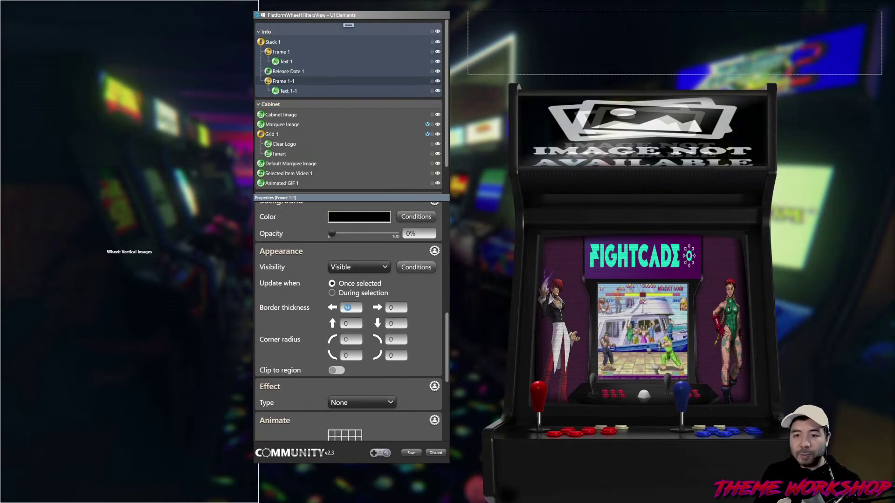
key("Tab")
type("3")
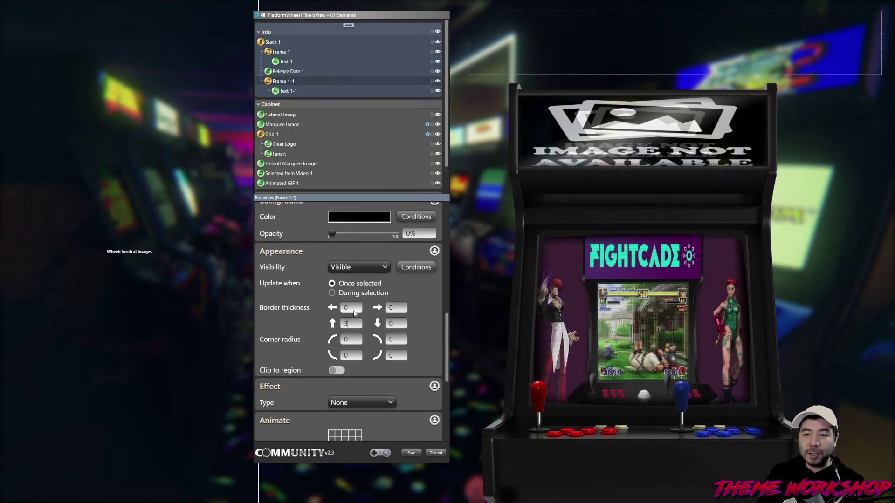
left_click(410, 454)
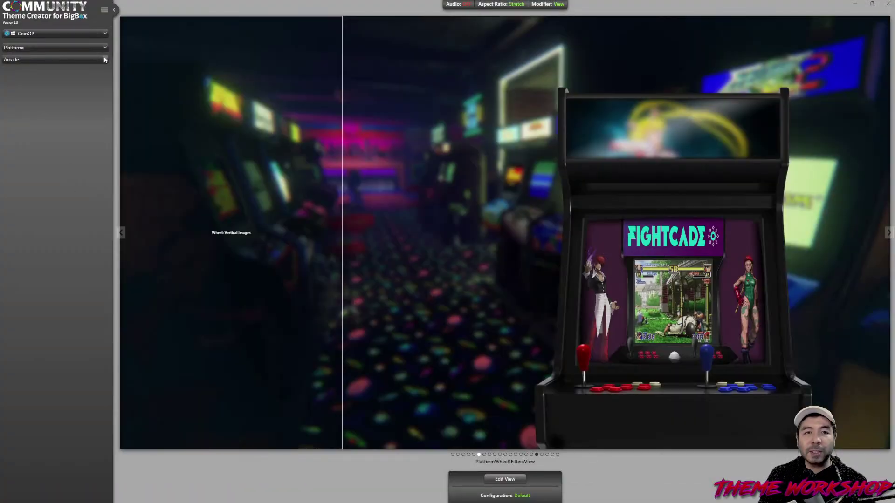
- Switch the preview platform to Atari Jaguar and reopen PlatformWheel1FiltersView for editing
left_click(103, 60)
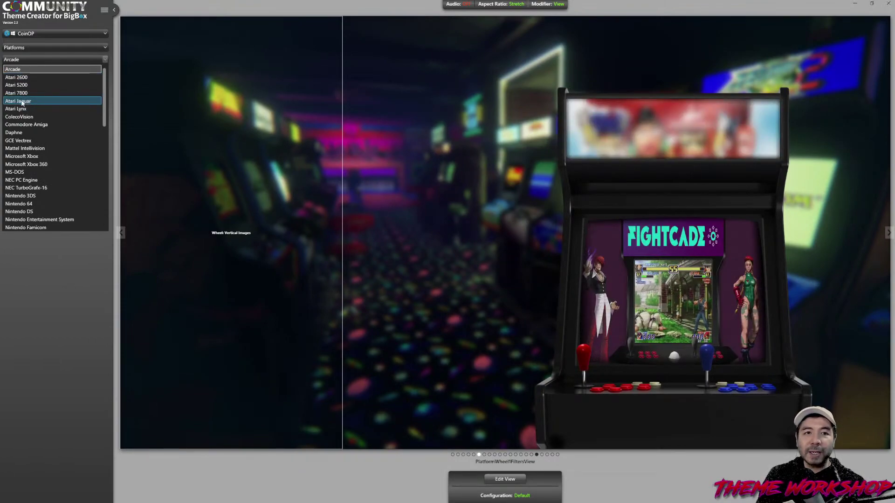
key("Escape")
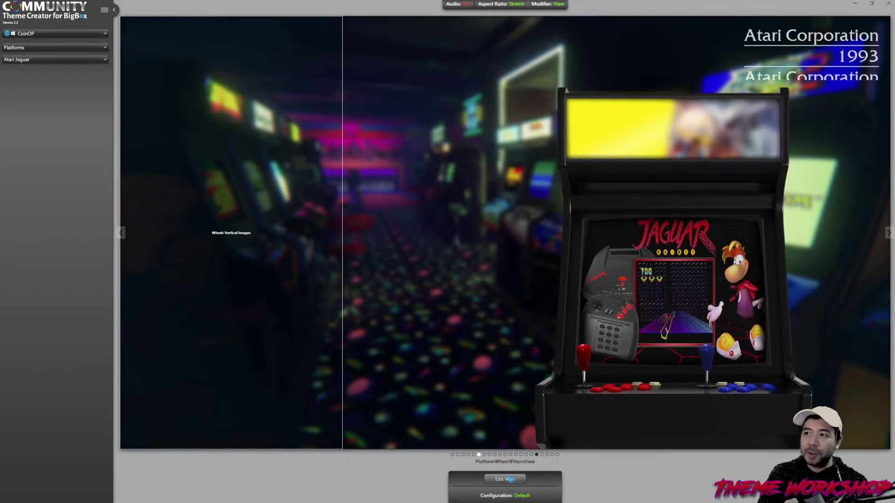
left_click(510, 479)
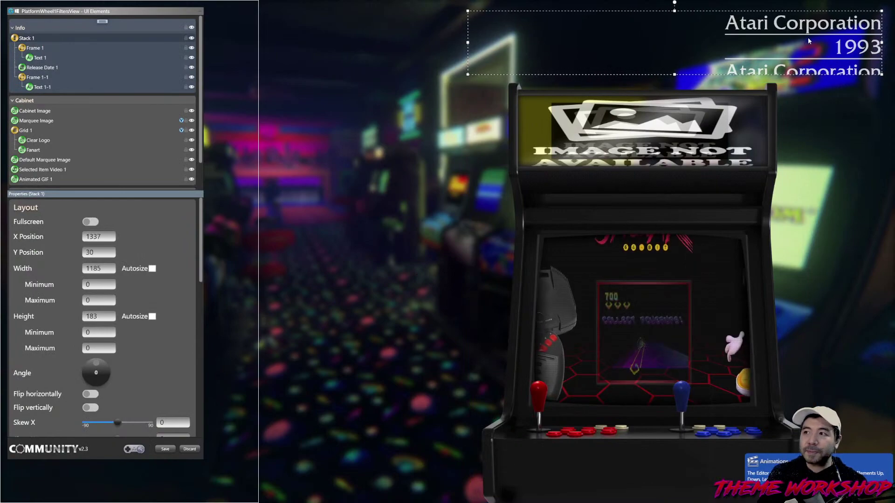
- Move Text 1-1 out of Frame 1-1 directly into Stack 1 and delete the empty frame
left_click(37, 78)
left_click(43, 87)
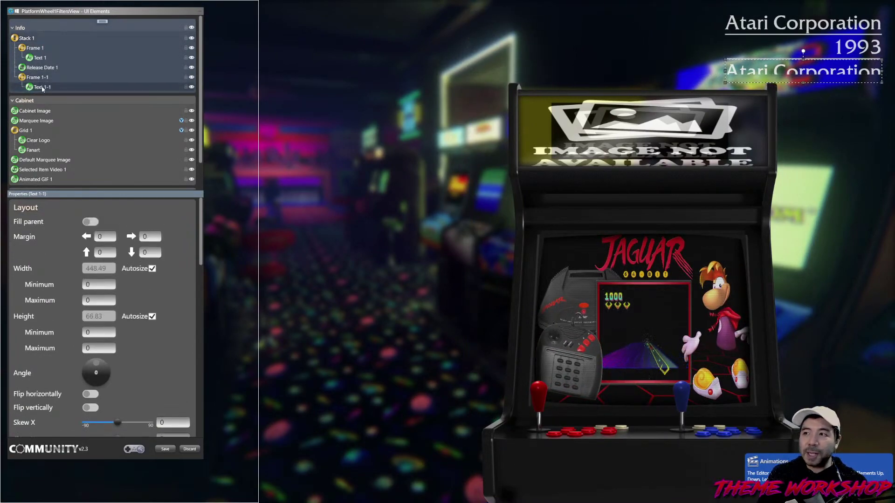
left_click_drag(32, 67, 33, 91)
right_click(37, 87)
left_click(70, 176)
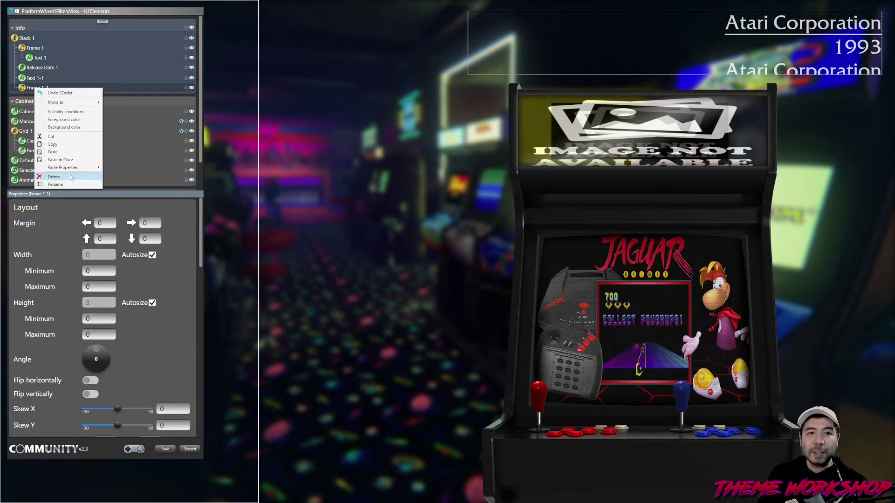
- Enlarge Stack 1 downward to a height of about 216 to make room for Text 1-1
left_click(35, 78)
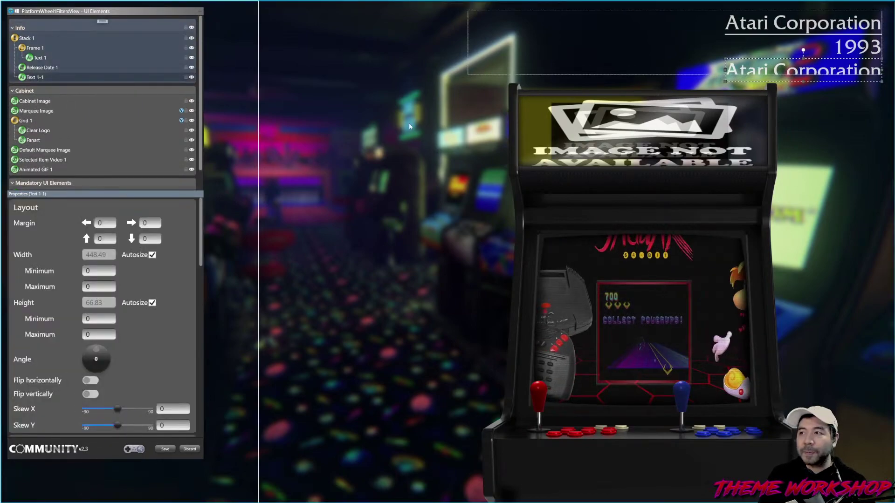
left_click(50, 38)
left_click_drag(674, 74, 678, 86)
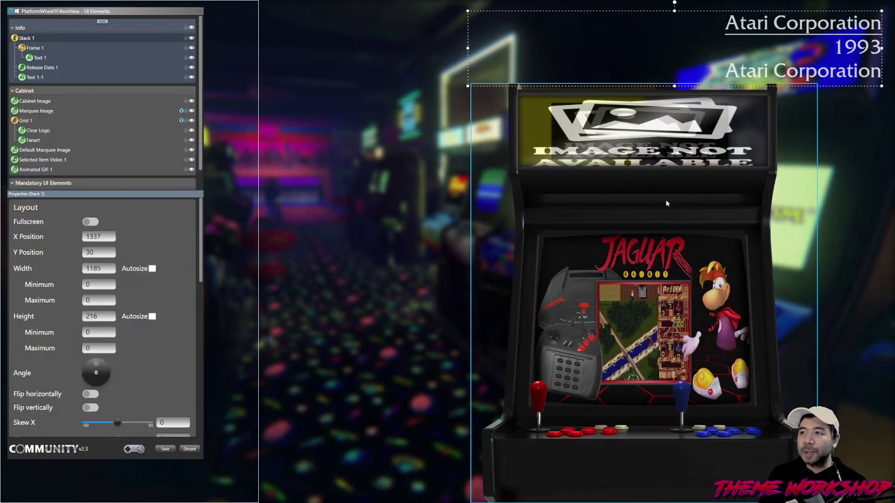
- Add a Dock to Stack 1 below Release Date 1 and place Text 1-1 inside it
left_click(35, 77)
left_click(102, 21)
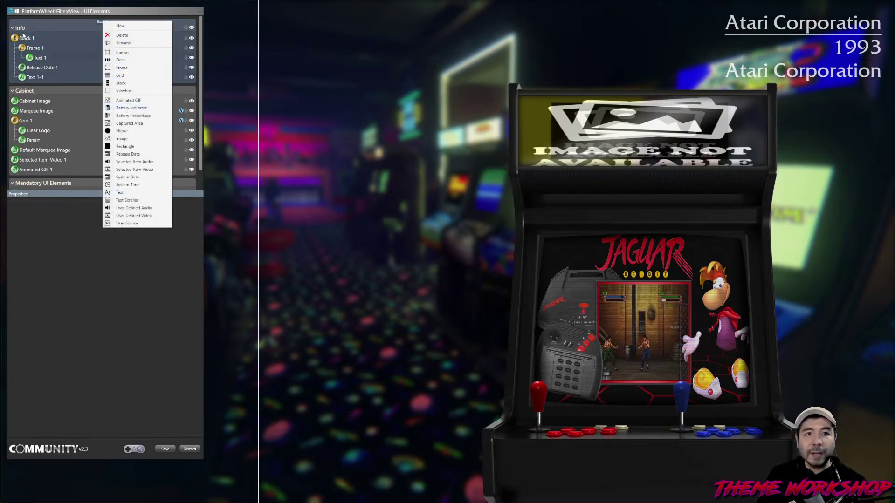
left_click(120, 59)
left_click_drag(24, 39, 35, 78)
left_click(36, 89)
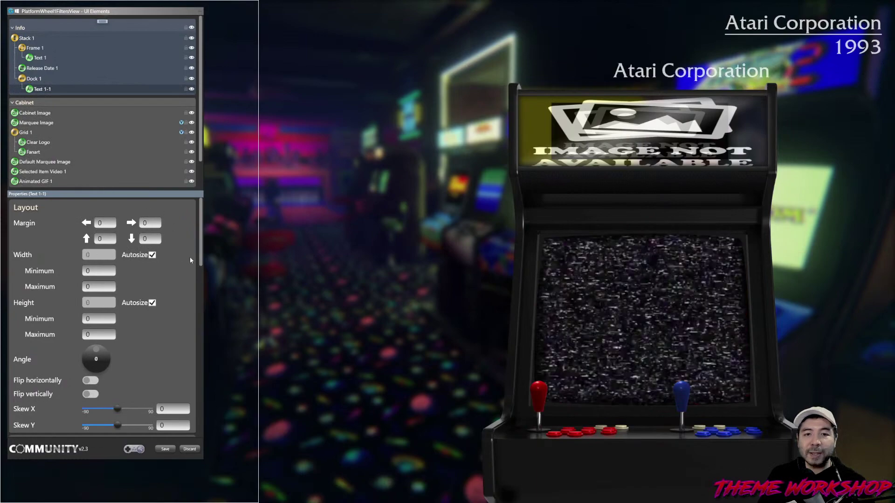
- Set Dock 1's horizontal alignment to right
left_click_drag(203, 236, 208, 343)
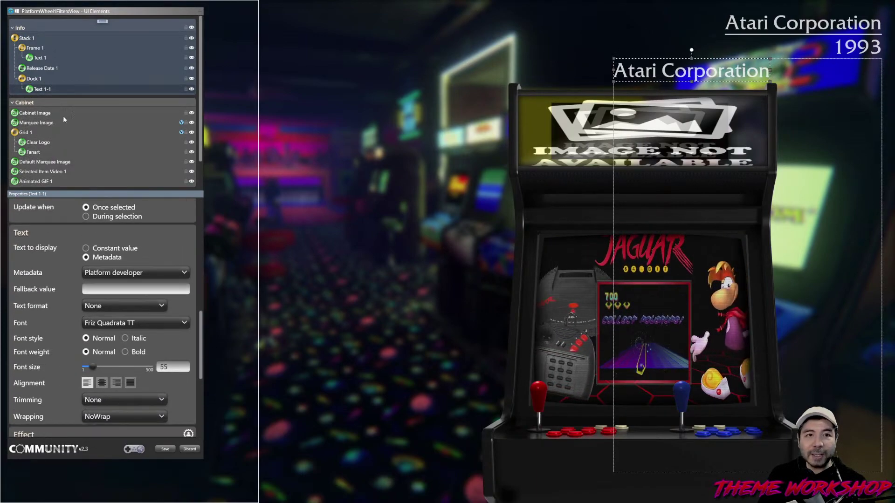
left_click(39, 82)
scroll(194, 281, "up", 10)
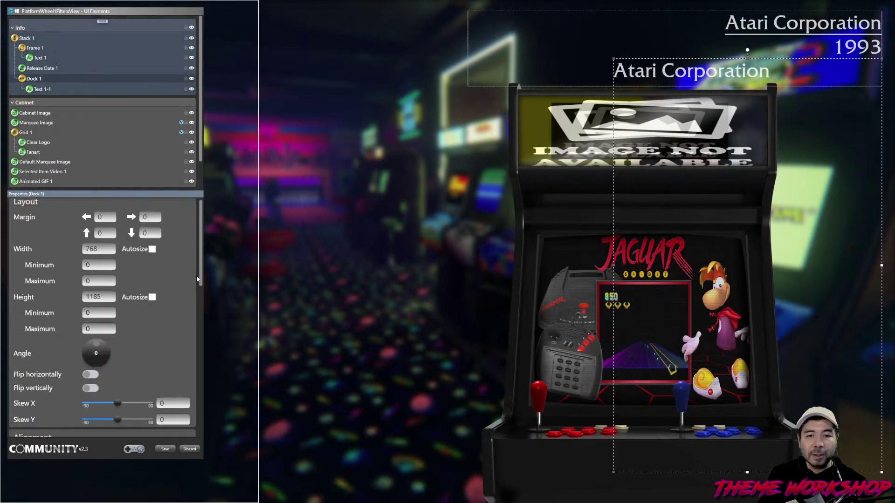
scroll(195, 296, "down", 3)
left_click(116, 273)
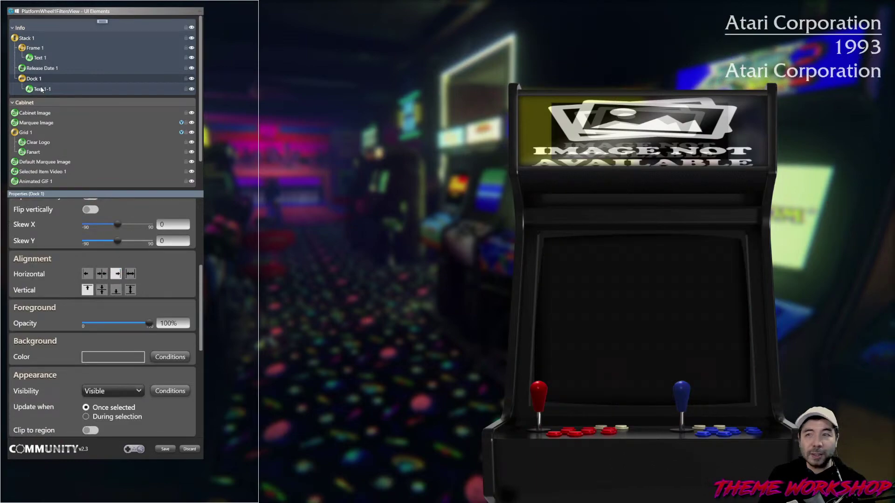
- Set the metadata of Text 1-1 to Total game count
scroll(148, 280, "down", 5)
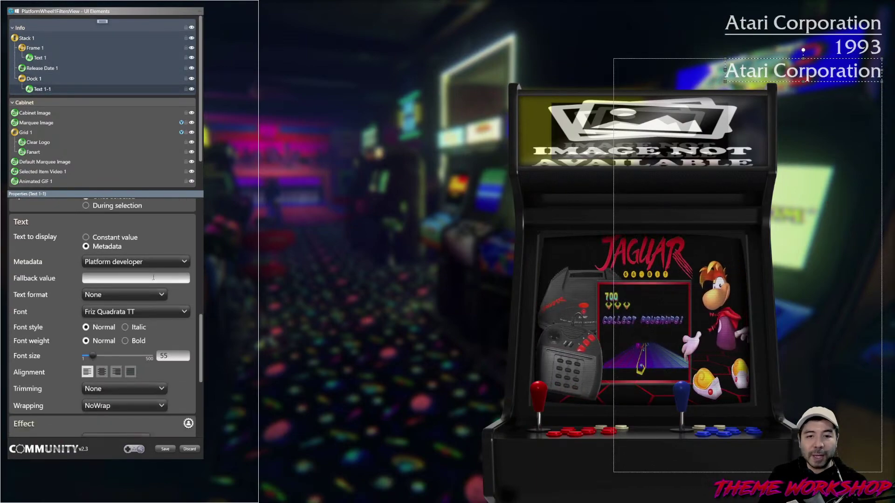
left_click(150, 262)
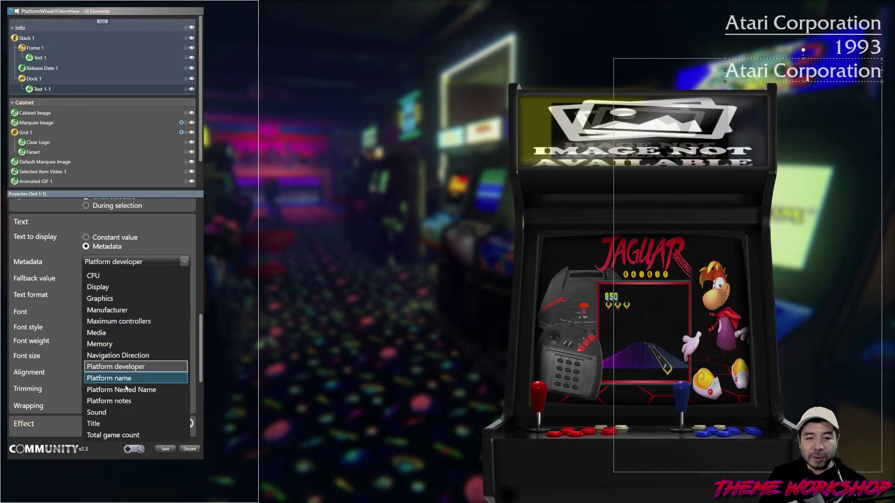
left_click(115, 434)
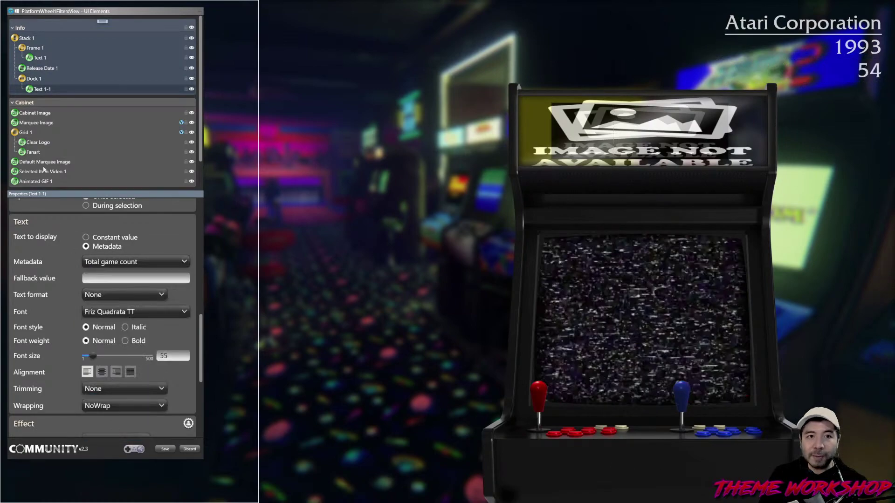
- Duplicate Text 1-1 inside Dock 1
left_click(102, 22)
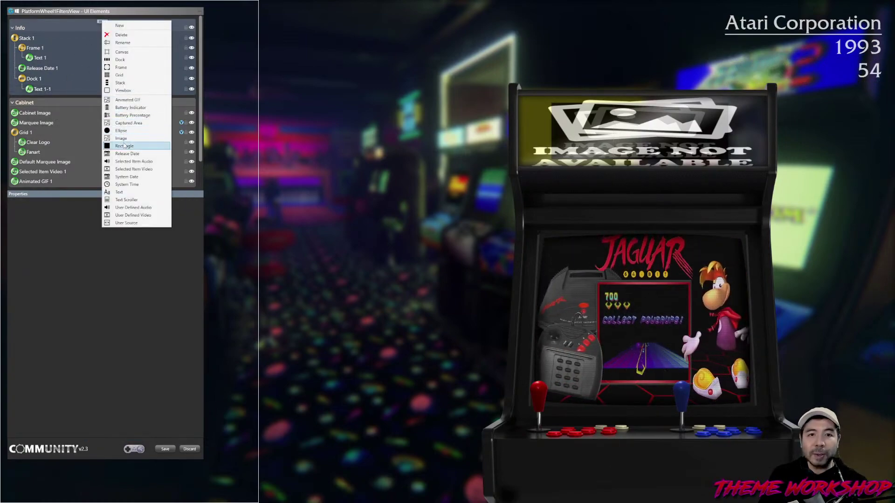
left_click(46, 91)
right_click(45, 92)
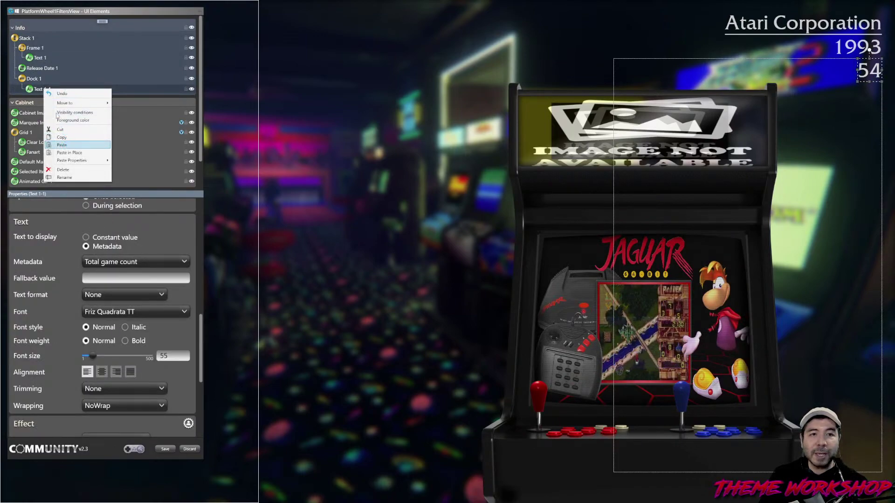
left_click(61, 145)
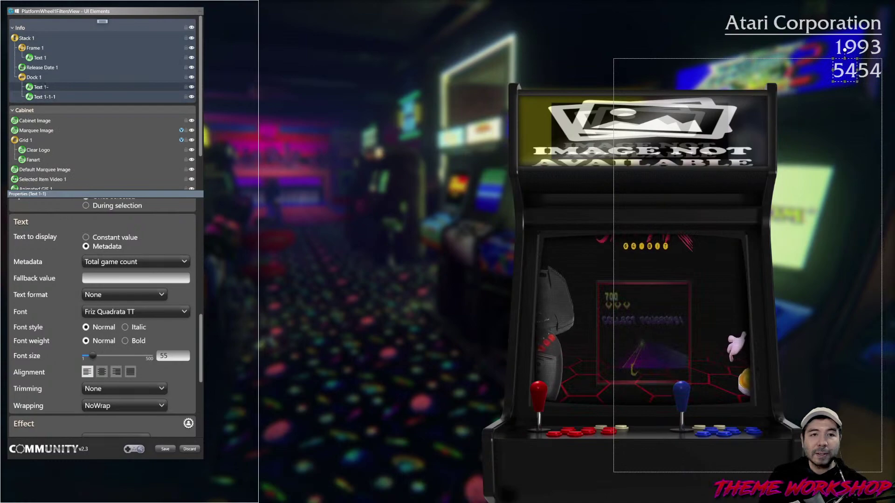
- Rename Text 1-1 as Total Games Count and its copy Text 1-1-1 as Total Games Text
key("BackSpace")
key("BackSpace")
key("BackSpace")
key("BackSpace")
key("BackSpace")
key("BackSpace")
key("BackSpace")
type("Total Games Count")
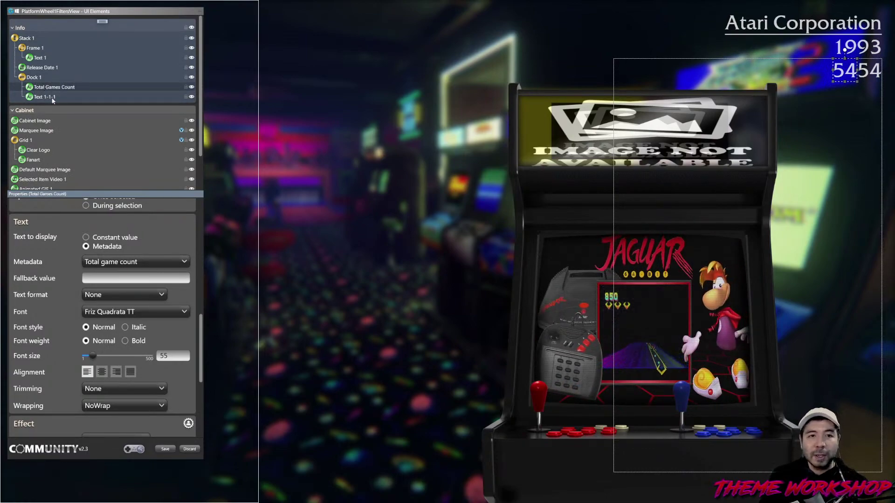
left_click(52, 98)
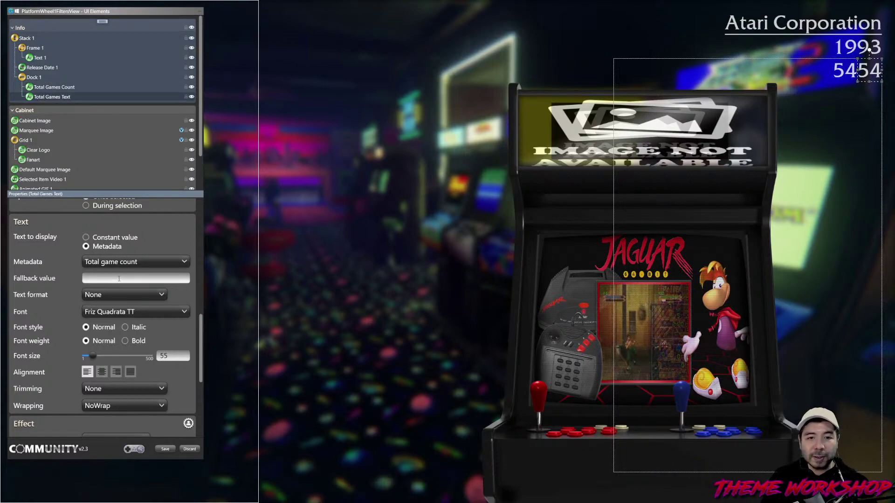
- Make Total Games Text display the constant value "Total Games" instead of metadata
left_click(112, 238)
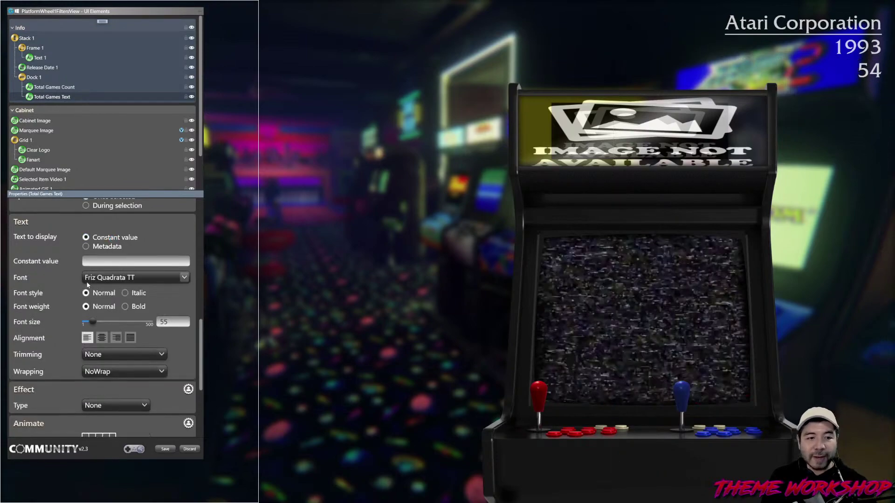
left_click(104, 262)
type("Total Games")
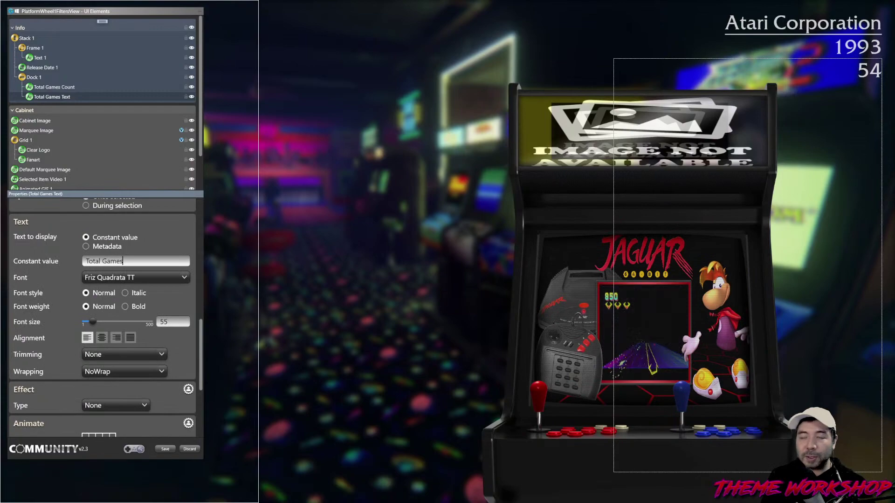
key("Return")
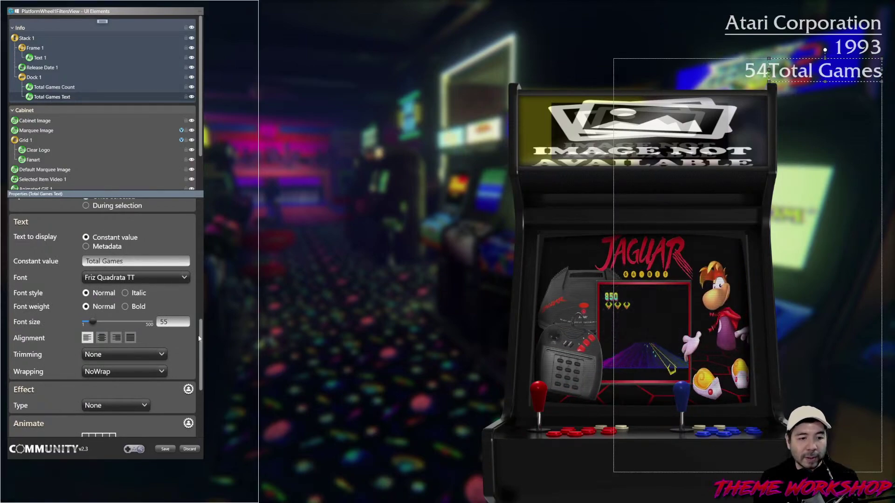
- Set the left margin of Total Games Text to 12
left_click_drag(204, 332, 199, 199)
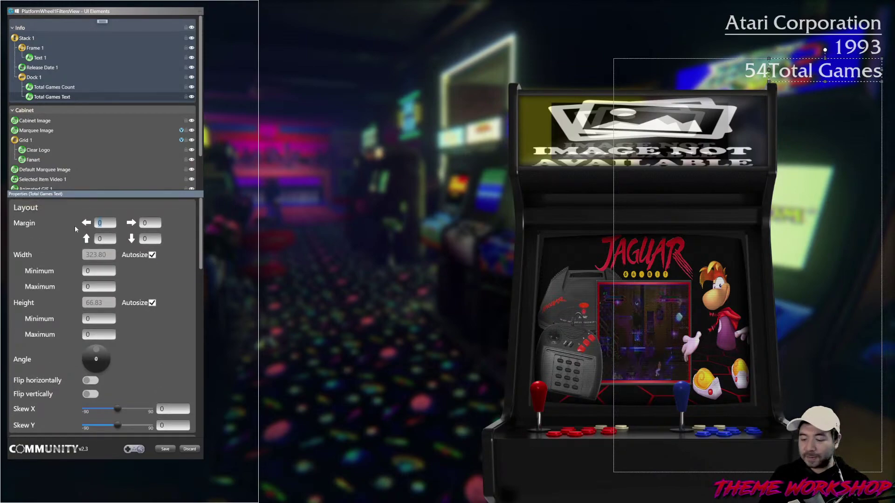
type("10")
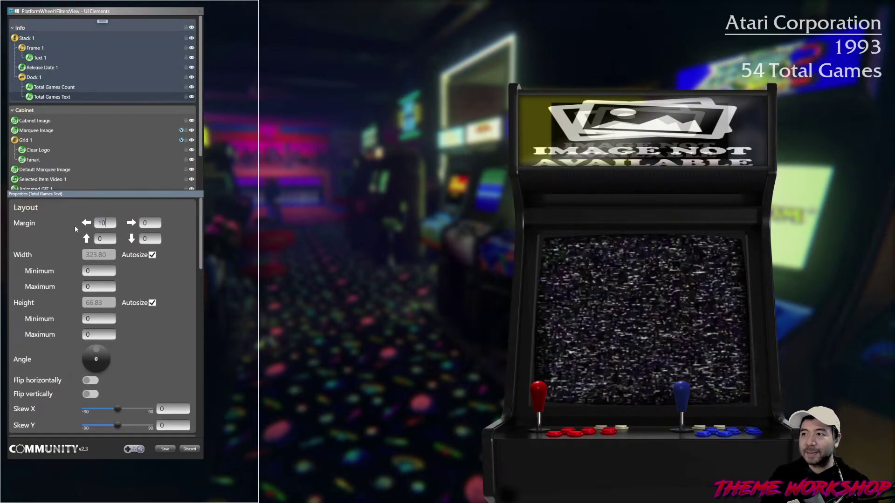
key("BackSpace")
type("2")
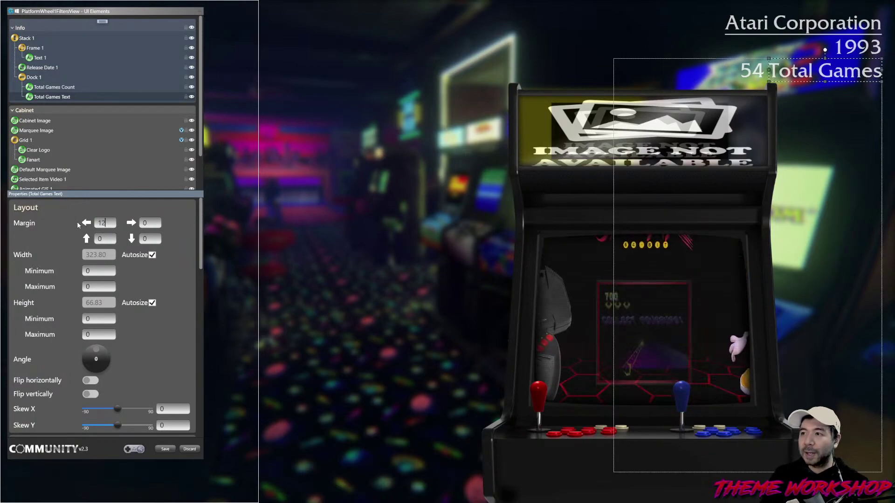
- Set the font size of both Total Games Count and Total Games Text to 40
left_click(54, 87)
left_click_drag(204, 238, 208, 325)
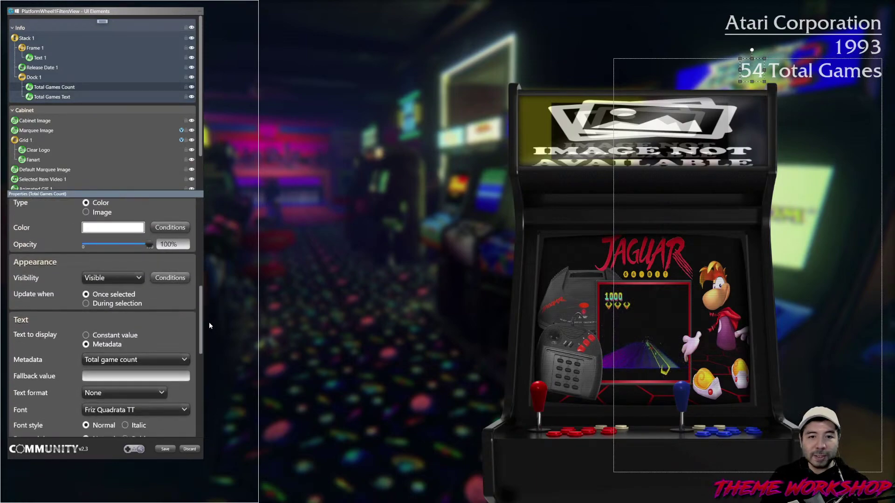
scroll(180, 348, "down", 3)
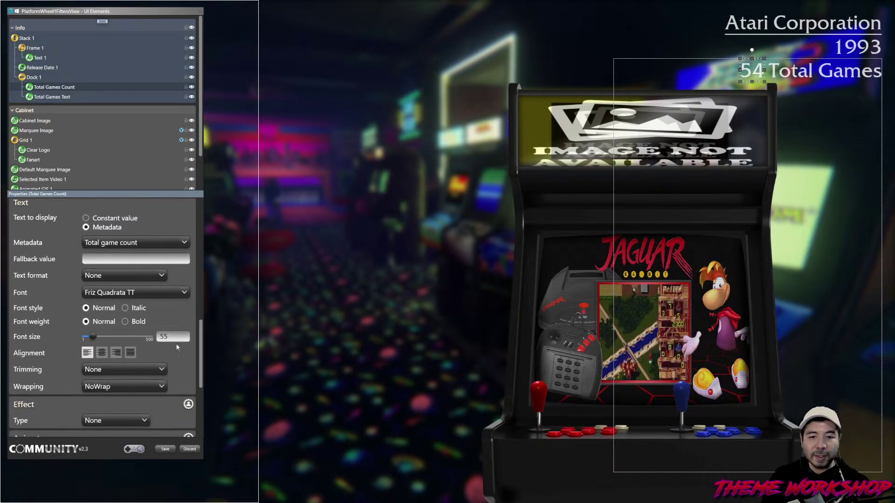
type("25")
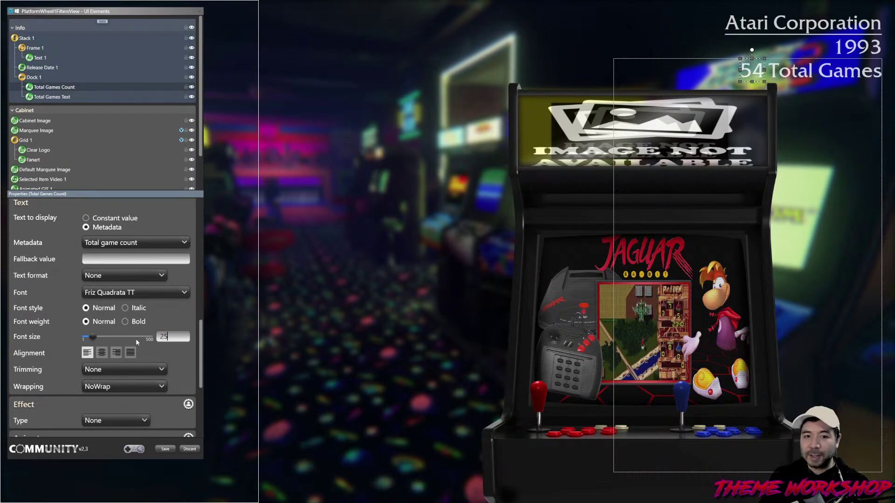
key("Return")
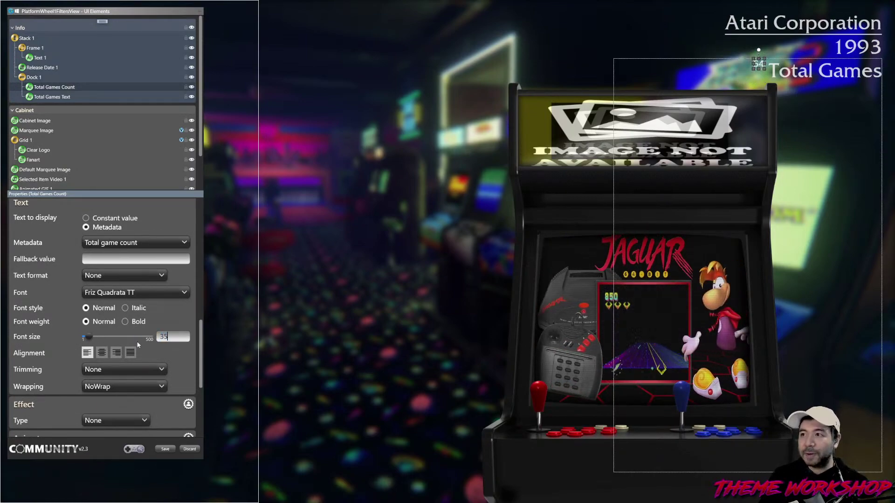
double_click(175, 338)
type("40")
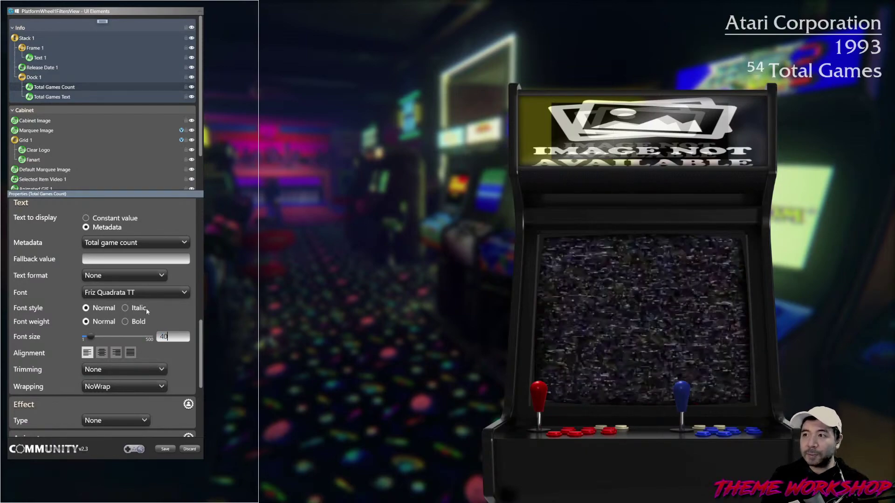
left_click(52, 97)
type("40")
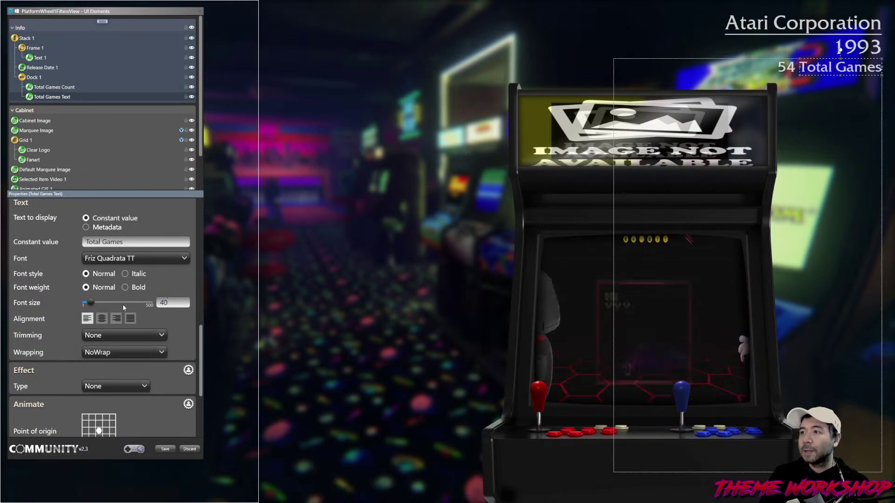
- Try a solid light grey background color on Dock 1
left_click(37, 80)
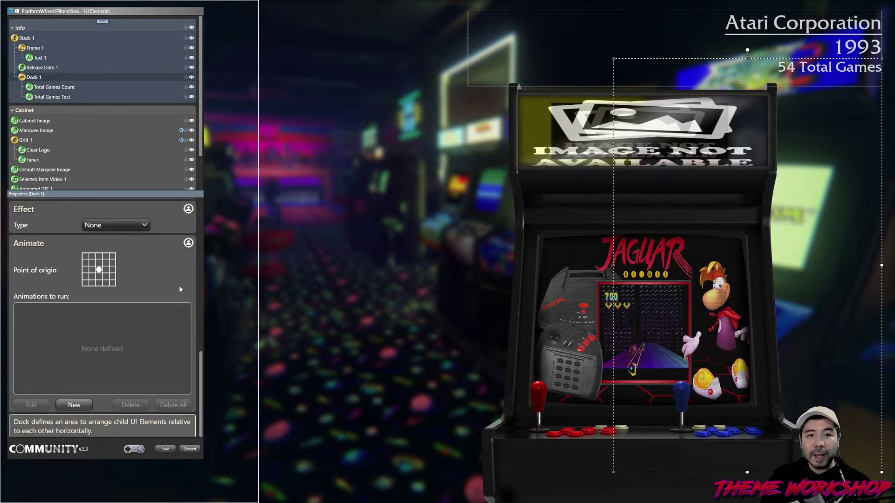
left_click_drag(202, 364, 203, 274)
left_click(119, 368)
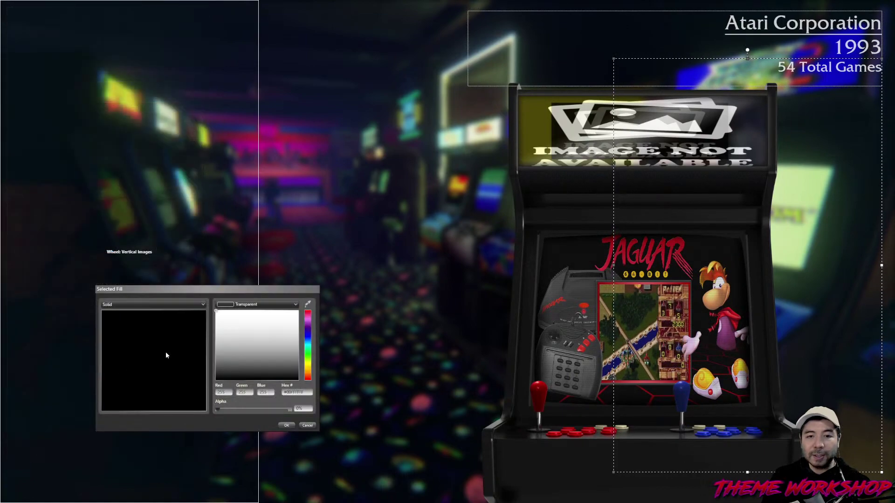
left_click(218, 328)
left_click(215, 341)
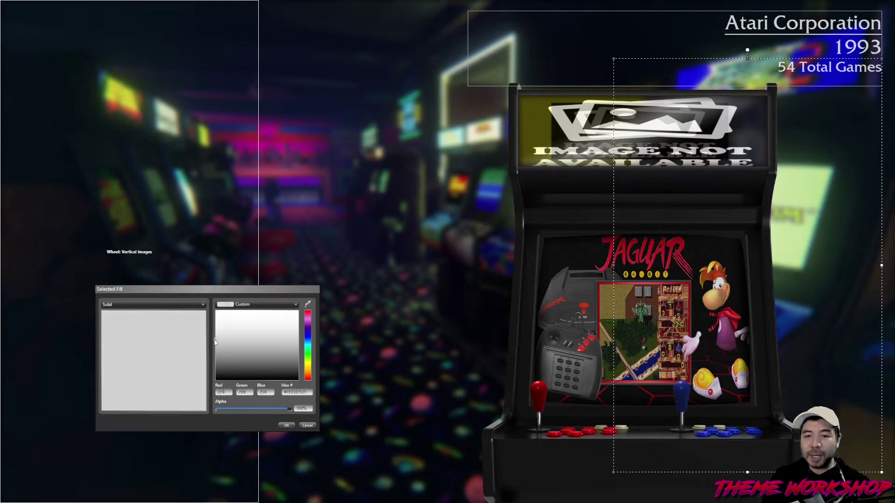
left_click(285, 425)
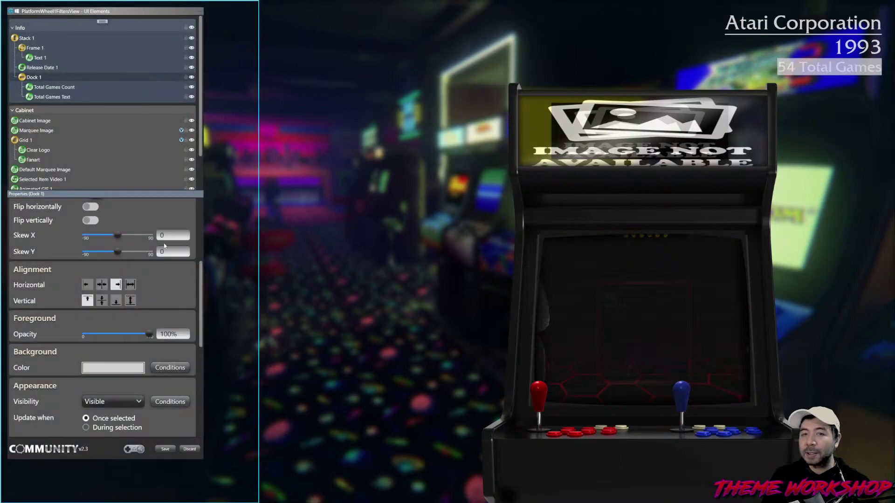
- Make Dock 1's background color fully transparent again by lowering its alpha to 0%
left_click(133, 368)
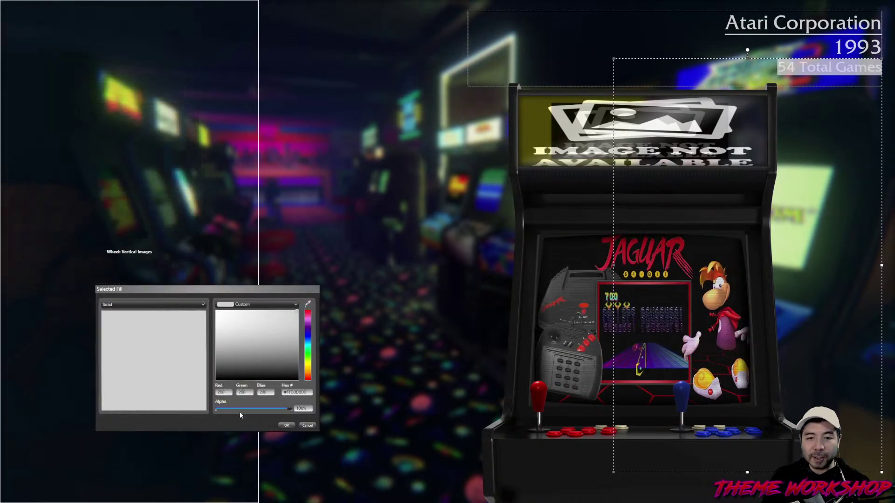
left_click_drag(285, 410, 216, 409)
left_click(287, 425)
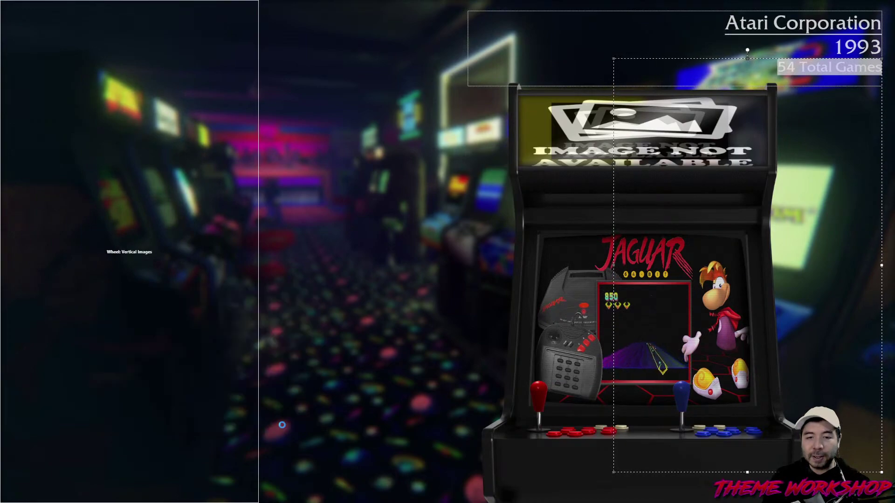
- Set the foreground color of Total Games Count to a light grey
scroll(194, 309, "down", 3)
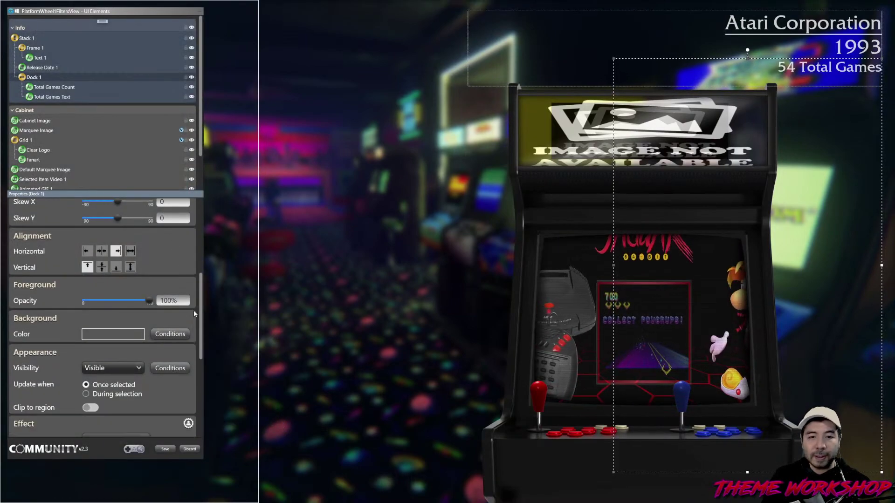
scroll(195, 313, "up", 5)
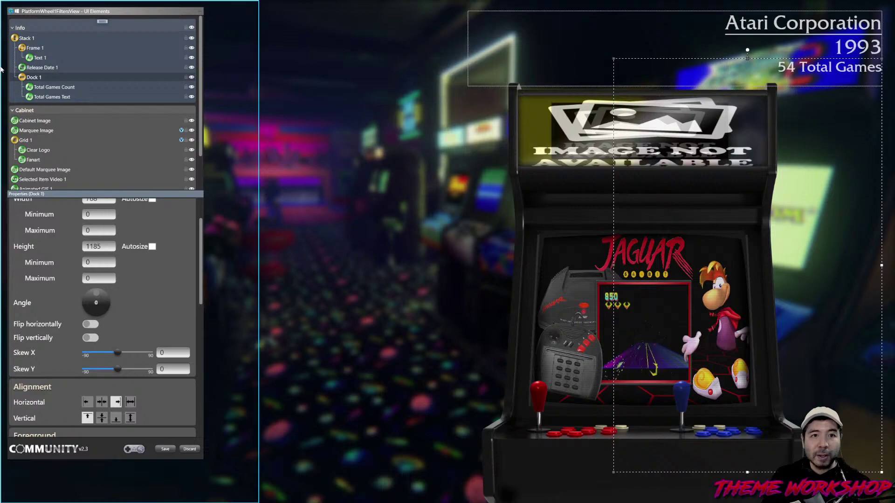
left_click(46, 89)
scroll(201, 261, "down", 5)
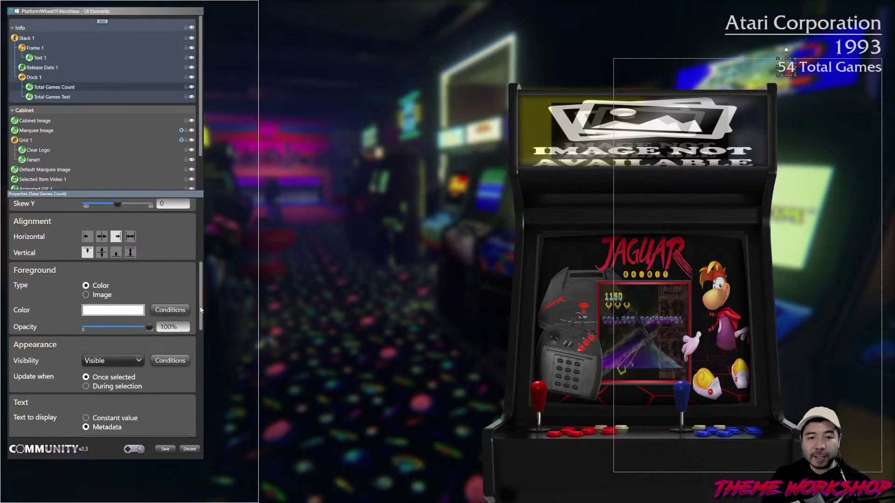
left_click(120, 268)
left_click_drag(234, 336, 214, 342)
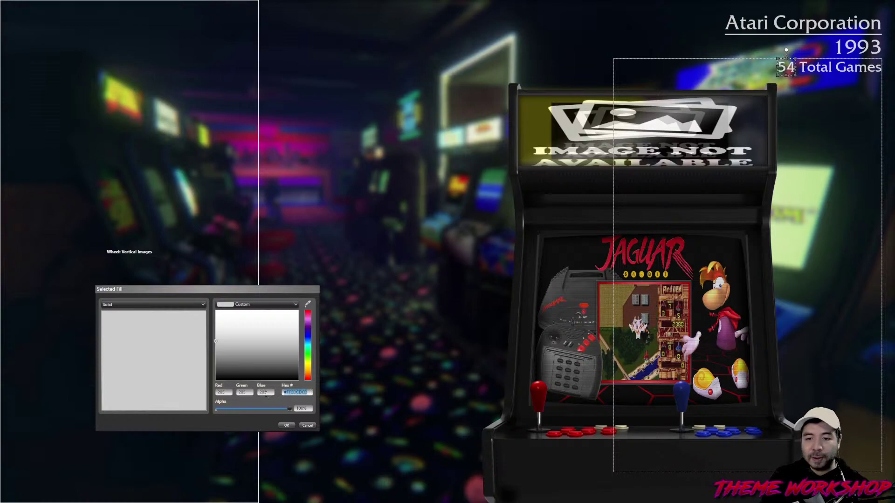
left_click_drag(220, 354, 214, 354)
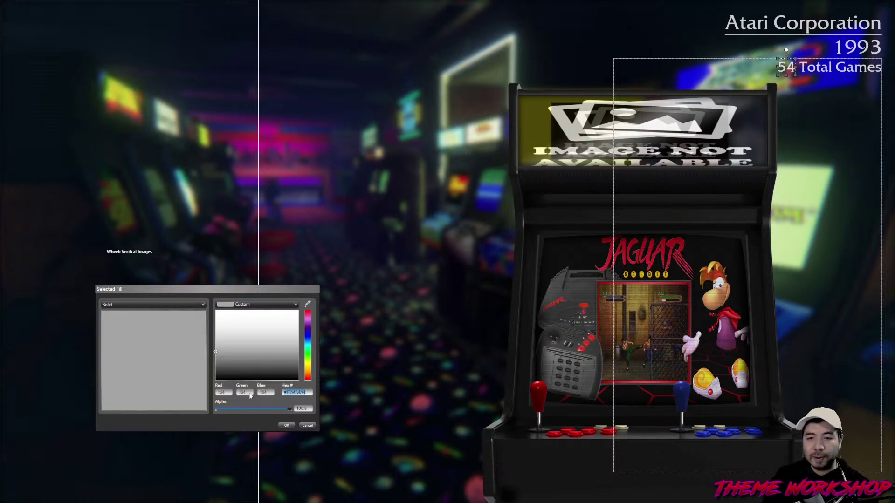
left_click(290, 425)
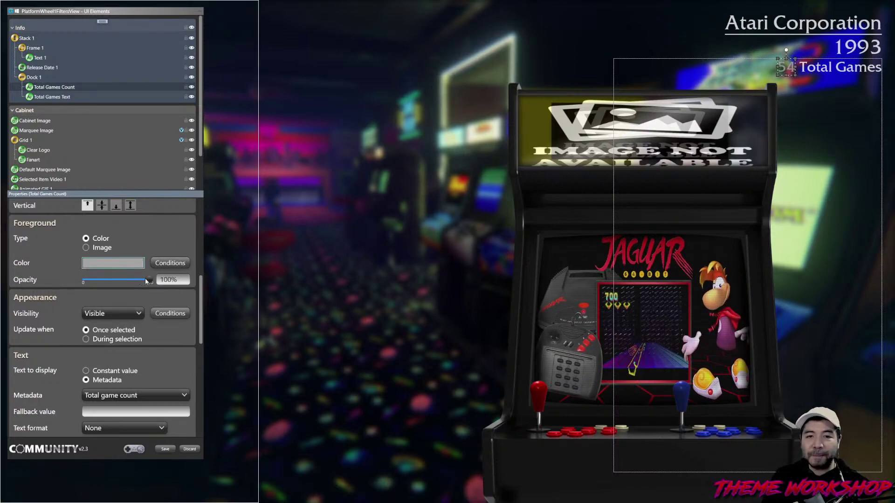
left_click_drag(229, 354, 214, 334)
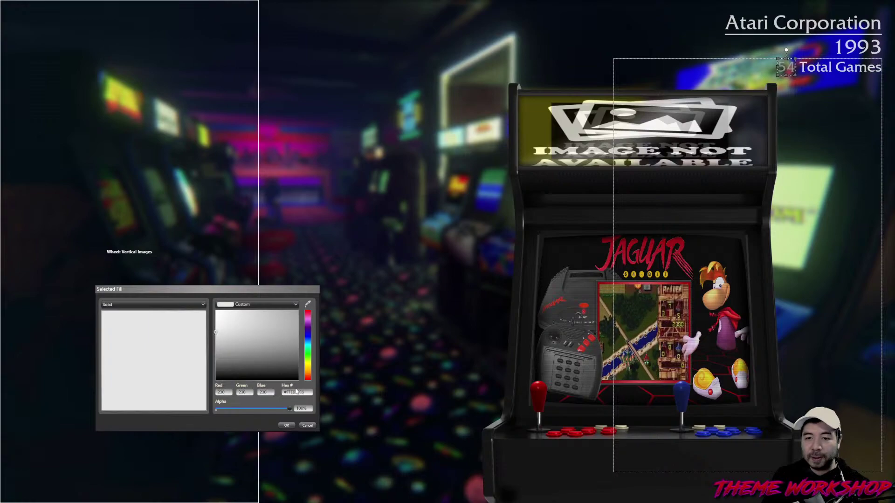
left_click(286, 424)
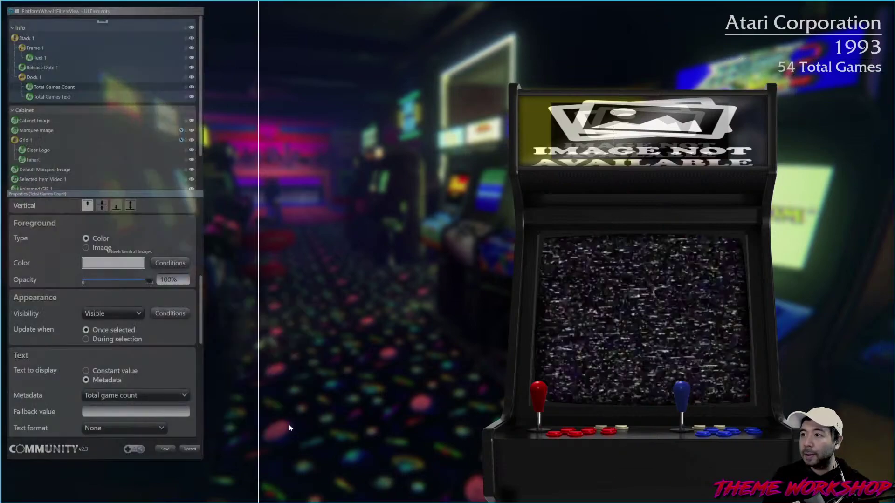
- Set the foreground color of Total Games Text to a light grey like that of Total Games Count
left_click(49, 97)
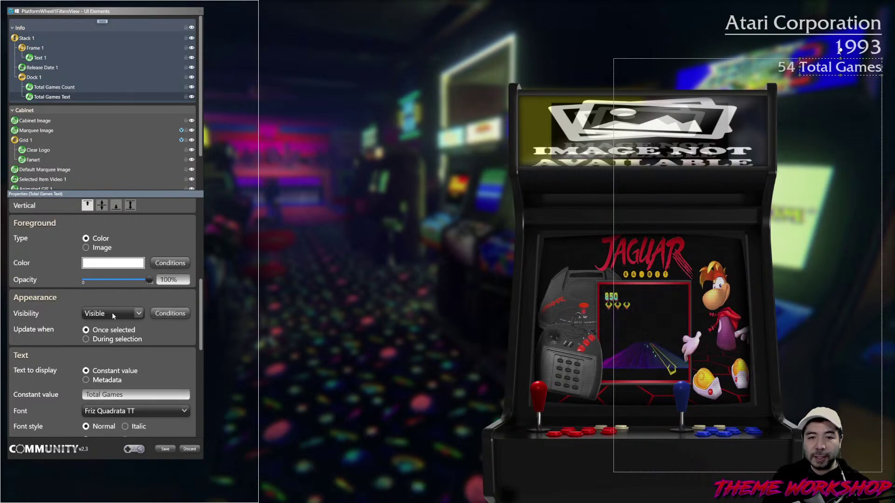
left_click(112, 263)
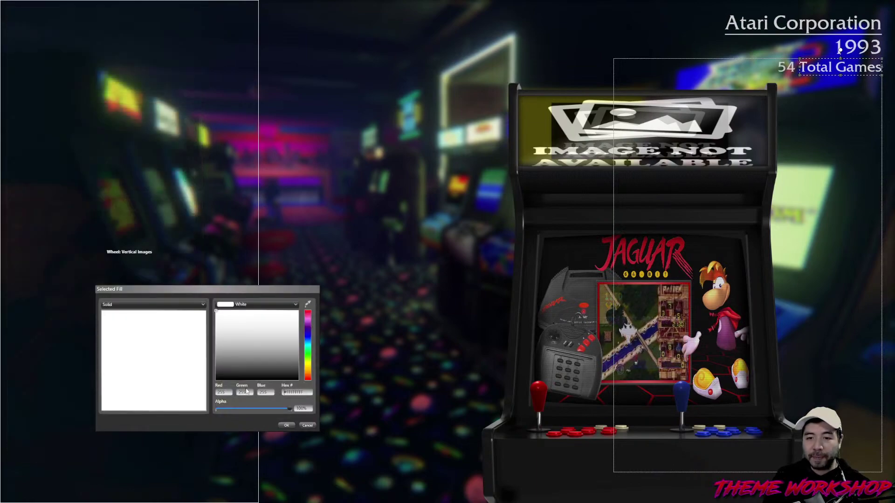
left_click(289, 426)
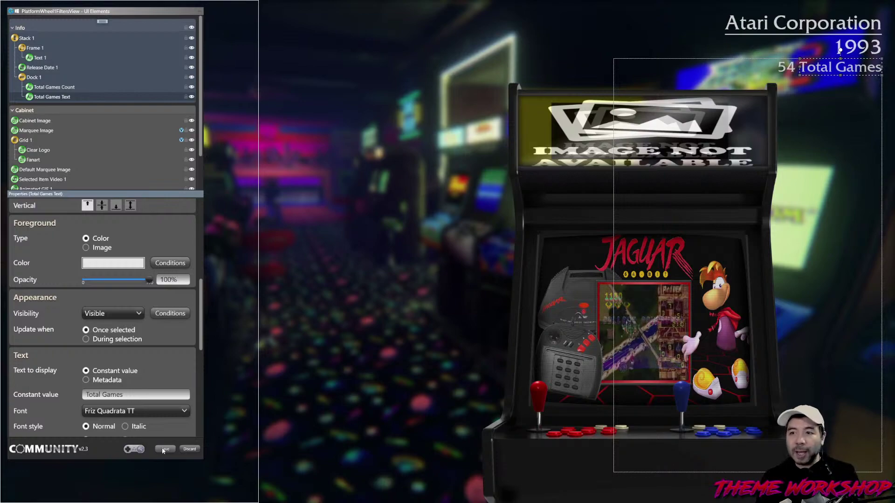
- Delete Grid 1, including its Clear Logo and Fanart elements, from the Cabinet group
scroll(74, 136, "down", 1)
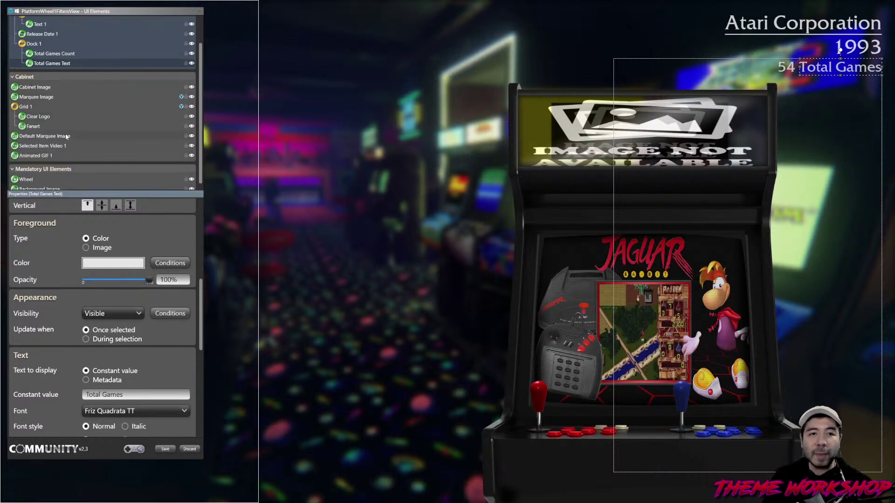
left_click(31, 107)
left_click(32, 86)
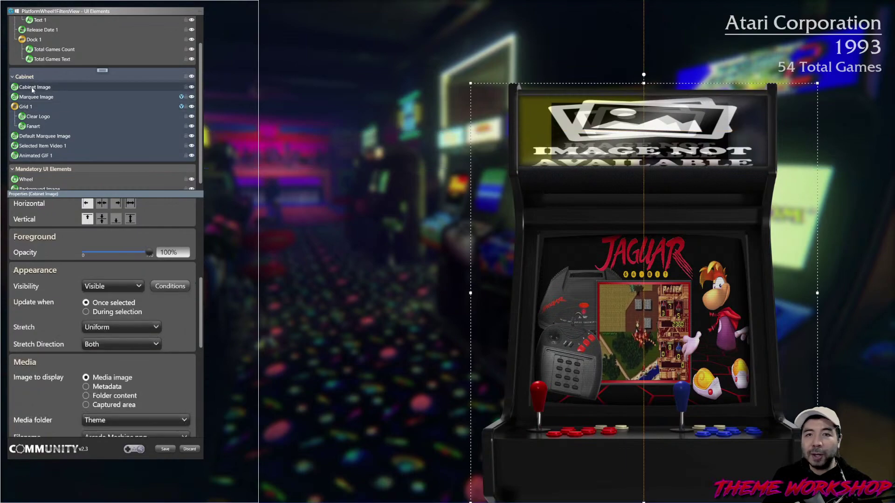
left_click(31, 104)
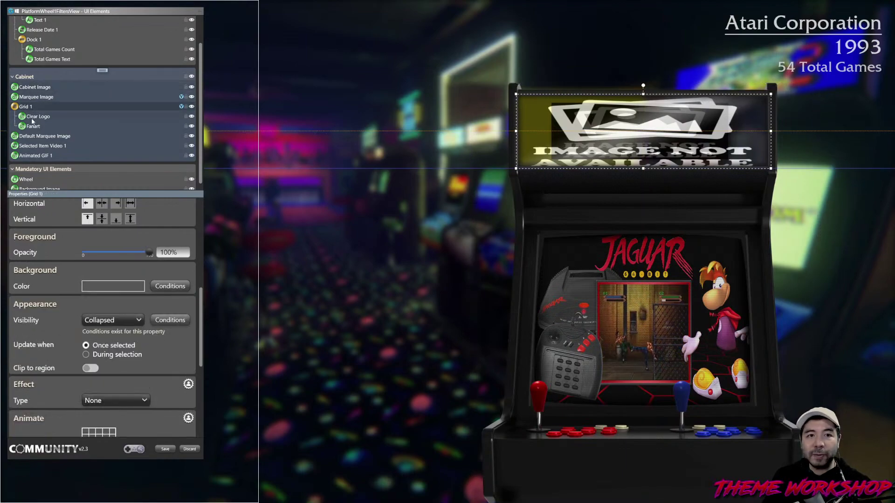
left_click(29, 98)
left_click(31, 106)
right_click(30, 108)
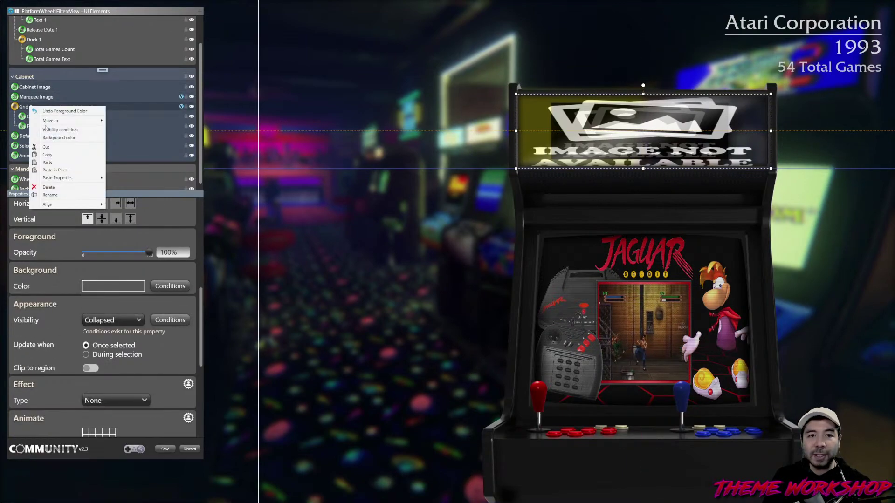
left_click(54, 187)
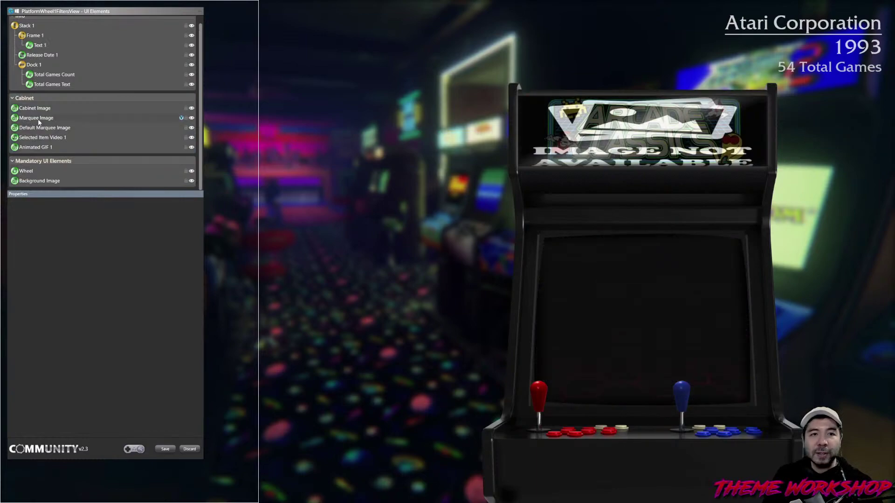
- Set the Marquee Image in the Cabinet group to display the Banner metadata image
left_click(33, 138)
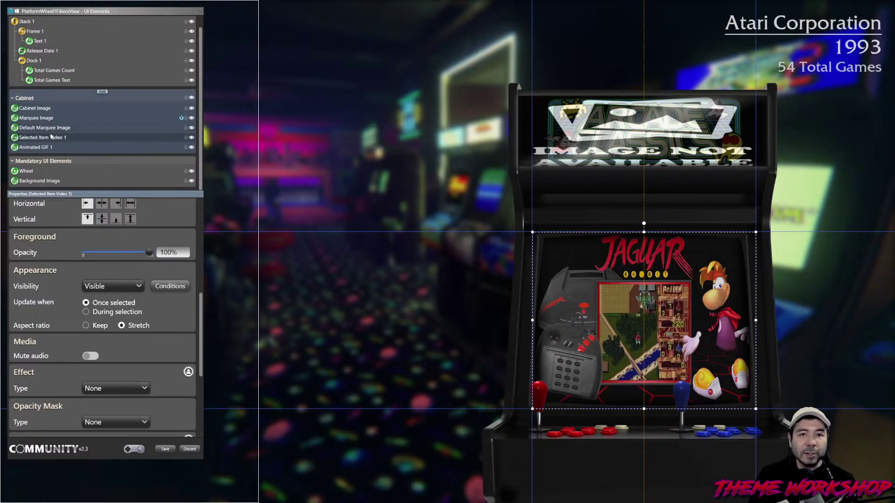
left_click(48, 130)
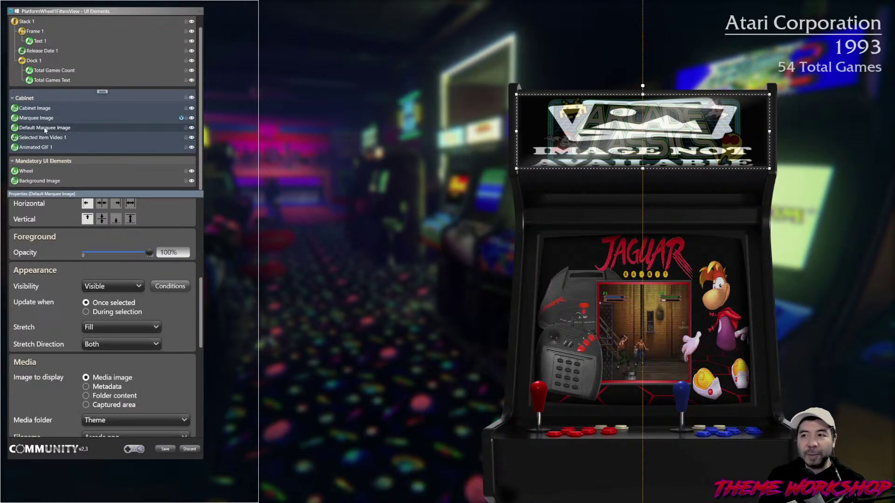
left_click(43, 120)
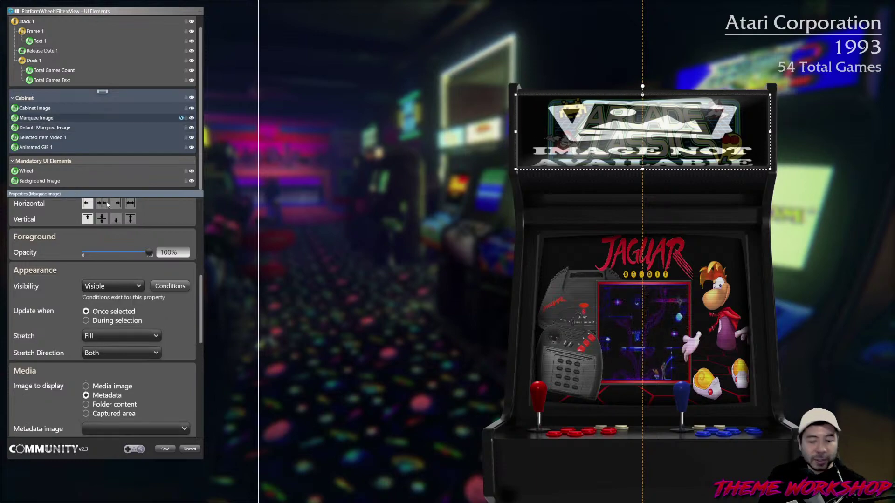
scroll(124, 322, "down", 3)
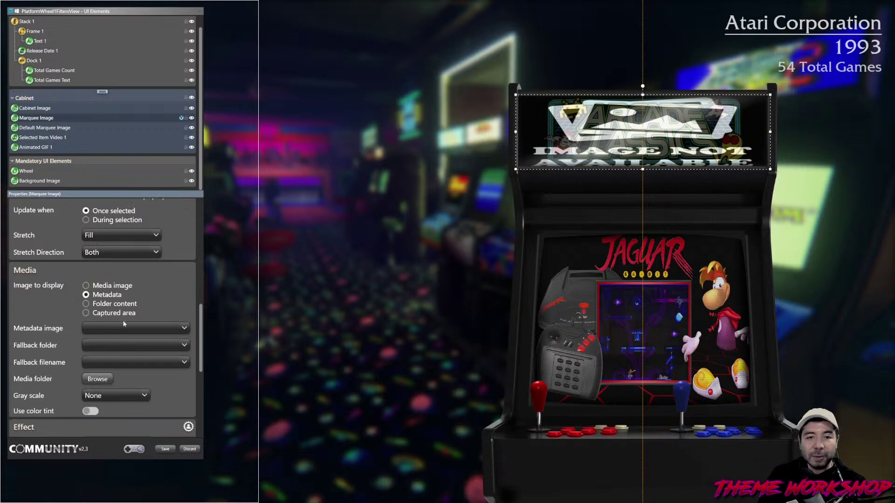
left_click(128, 327)
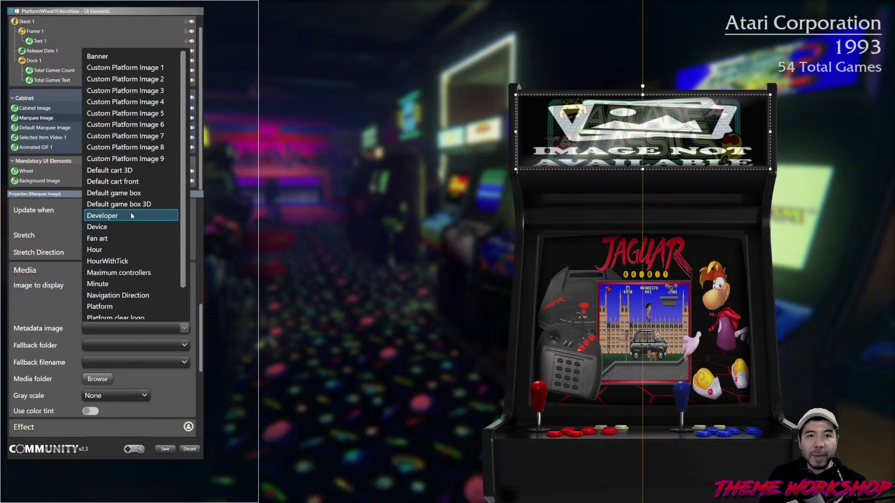
left_click(97, 56)
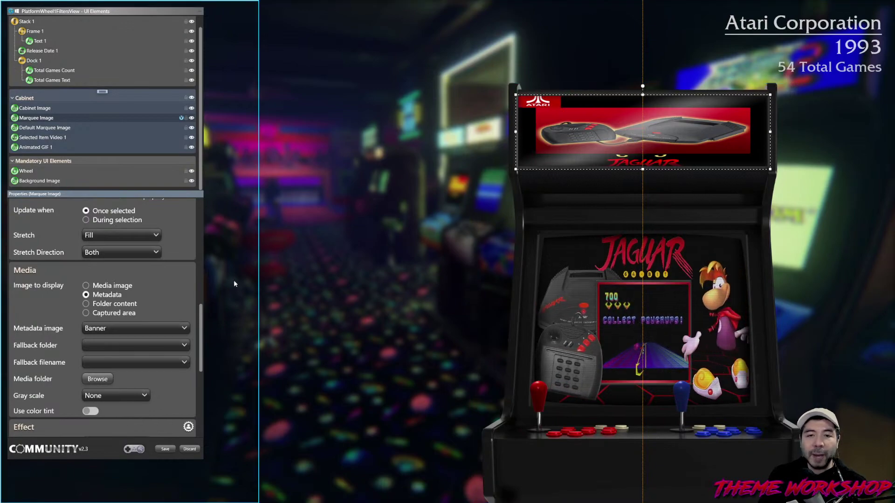
left_click(61, 129)
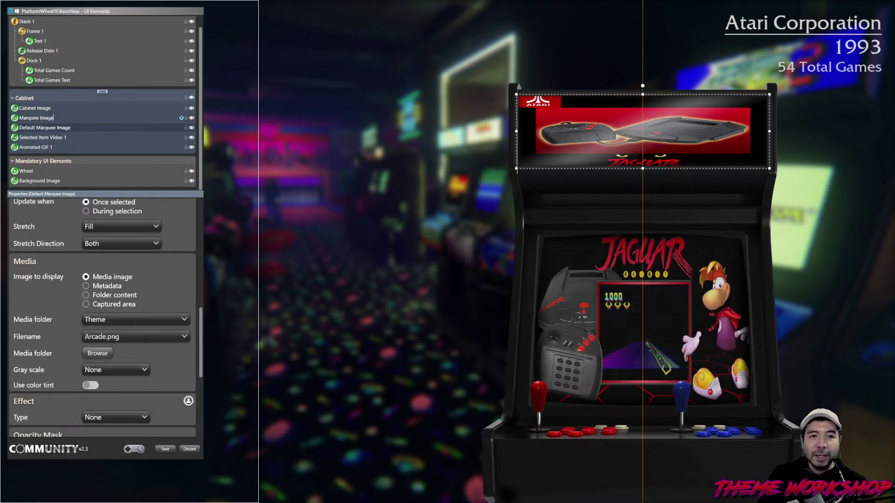
left_click(42, 120)
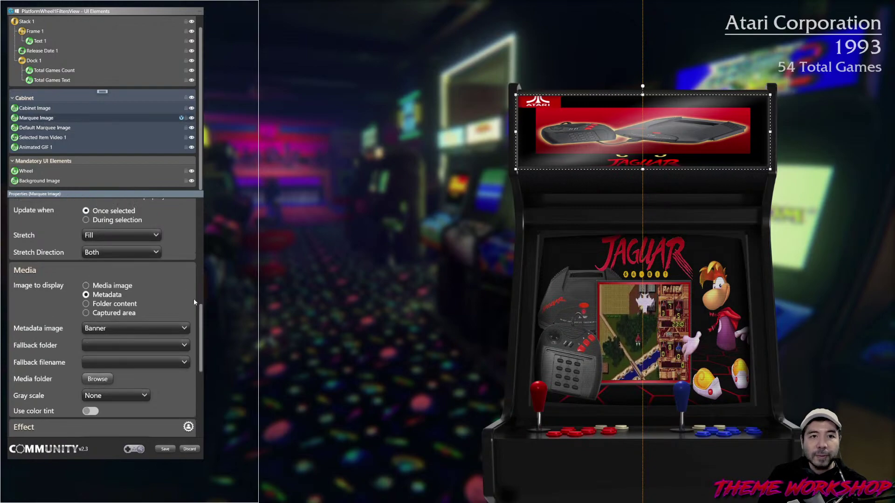
- Switch to File Explorer, copy Arcade.png from the project's Media\Theme folder, and go up to the CoinOP project folder
key("super+Tab")
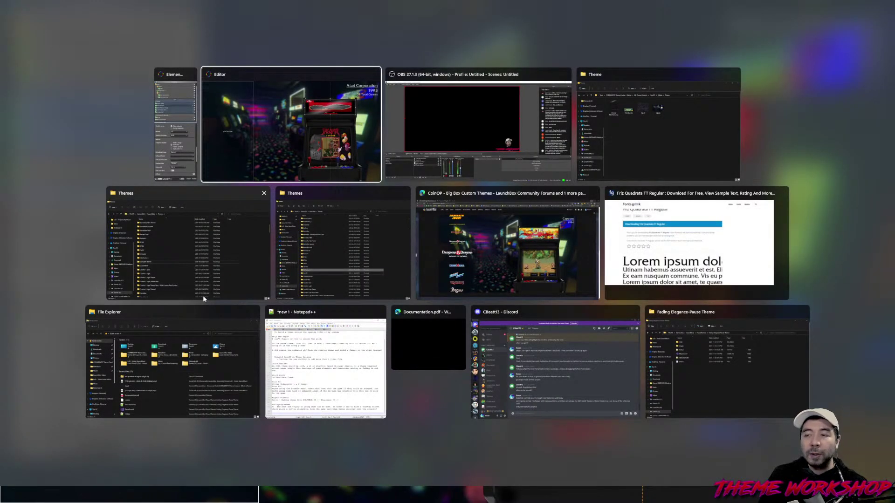
key("Right")
key("Right")
key("Return")
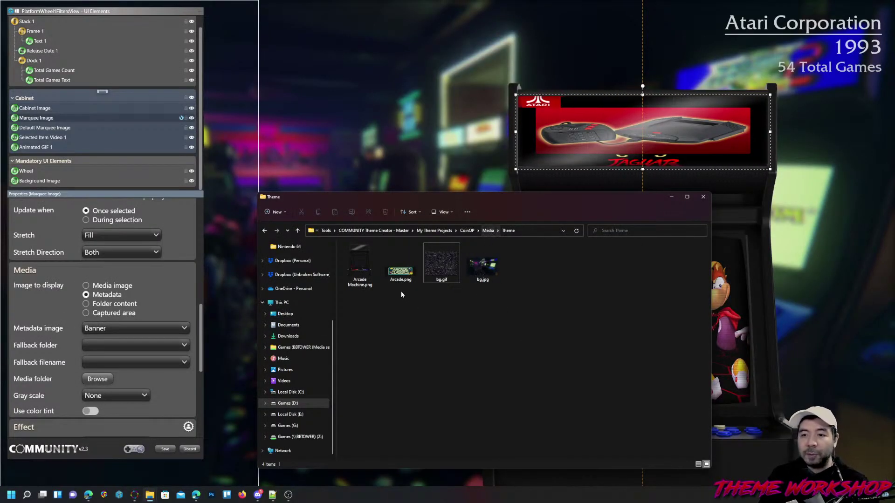
left_click(401, 270)
left_click(487, 231)
left_click(466, 230)
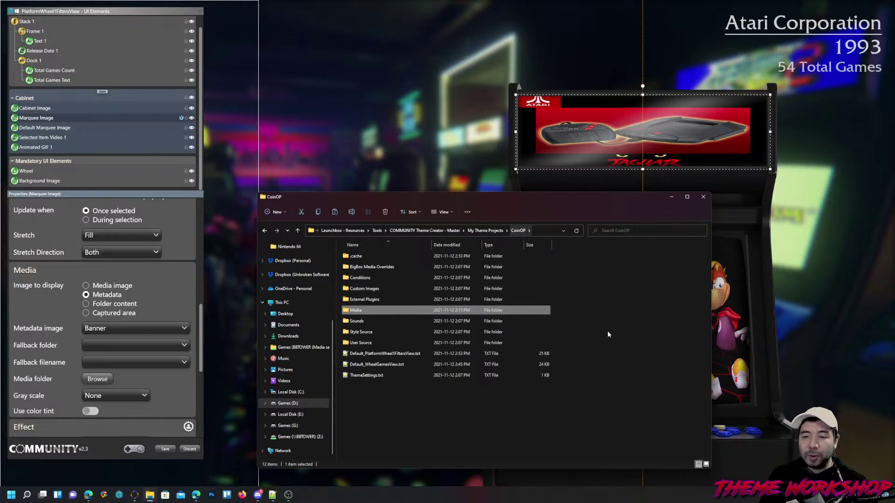
left_click(592, 331)
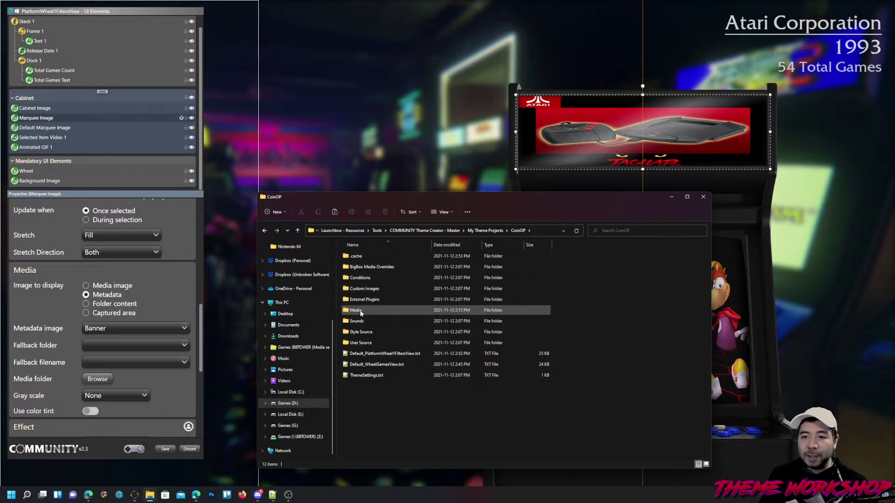
- Paste Arcade.png into the project's BigBox Media Overrides\Images\Platforms\Banner folder
double_click(363, 267)
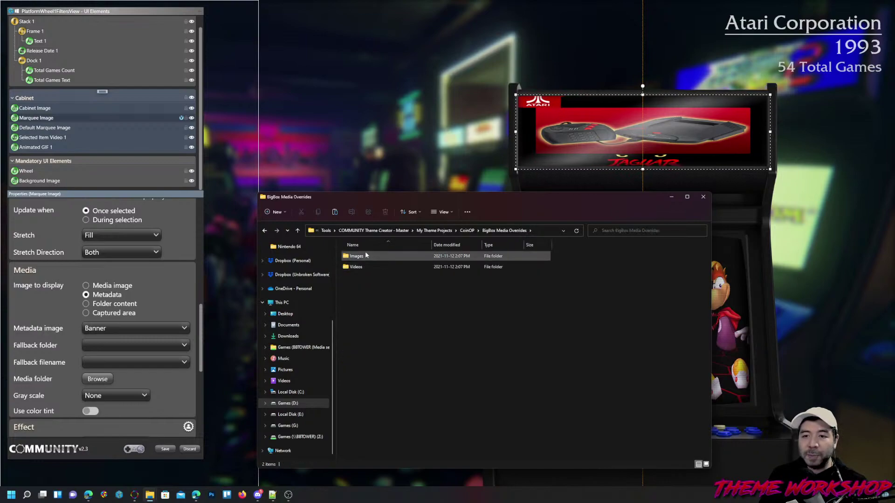
double_click(358, 257)
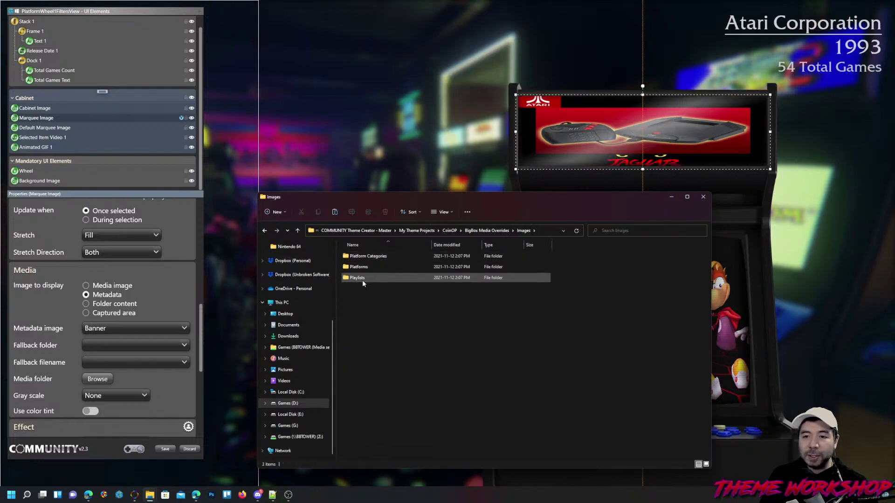
double_click(359, 269)
left_click(359, 256)
double_click(360, 256)
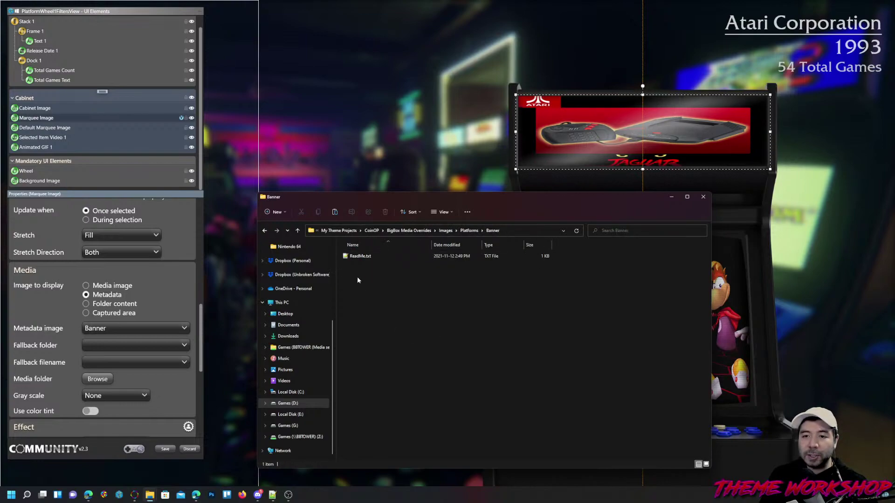
key("ctrl+v")
left_click(398, 332)
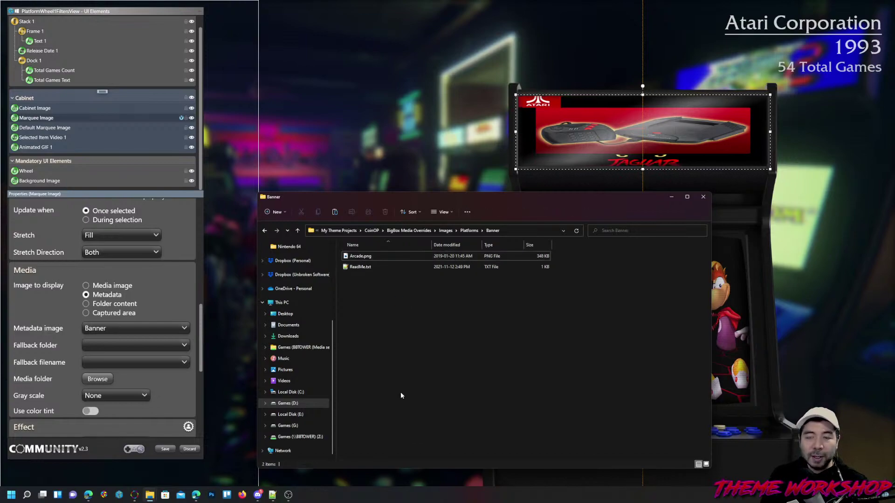
- Paste the copied Nintendo, Sega and Sony PlayStation 2 platform banner images into the Banner folder and return to the theme editor
mouse_move(148, 496)
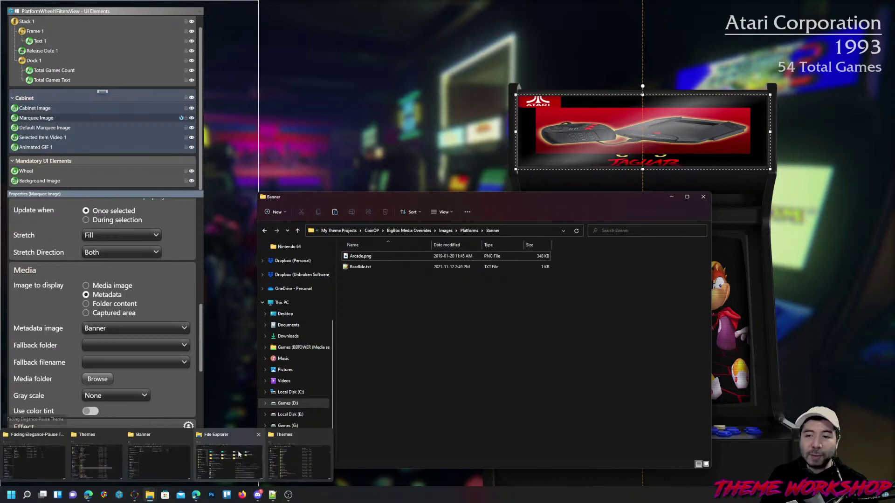
mouse_move(298, 459)
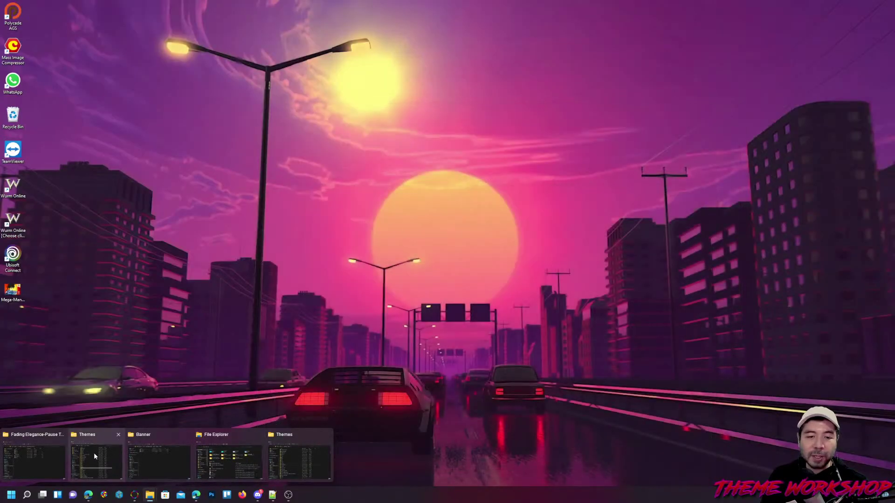
mouse_move(160, 467)
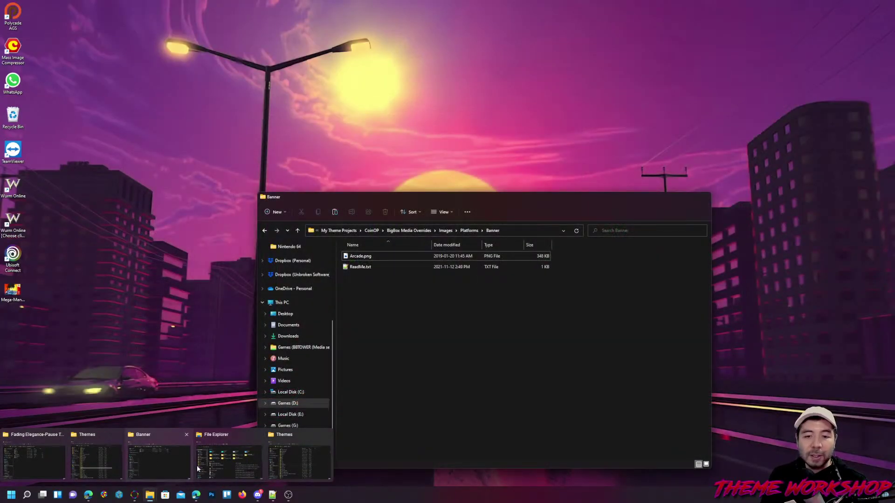
mouse_move(199, 461)
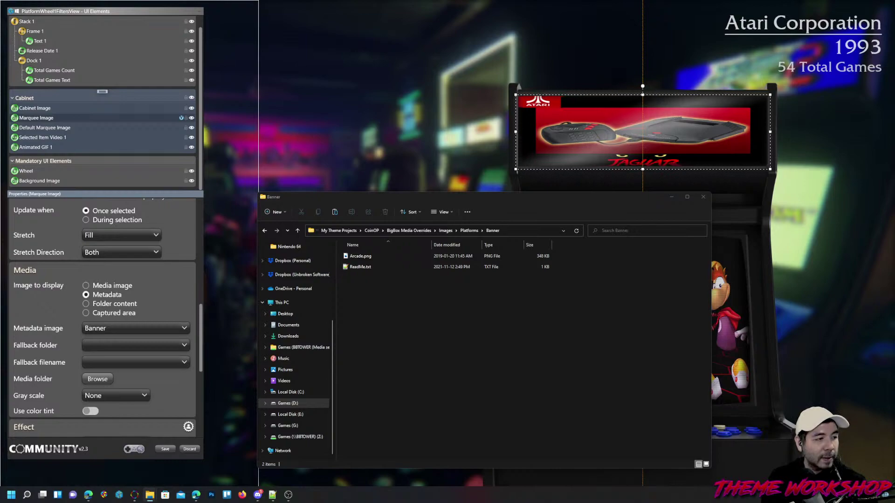
key("alt+Tab")
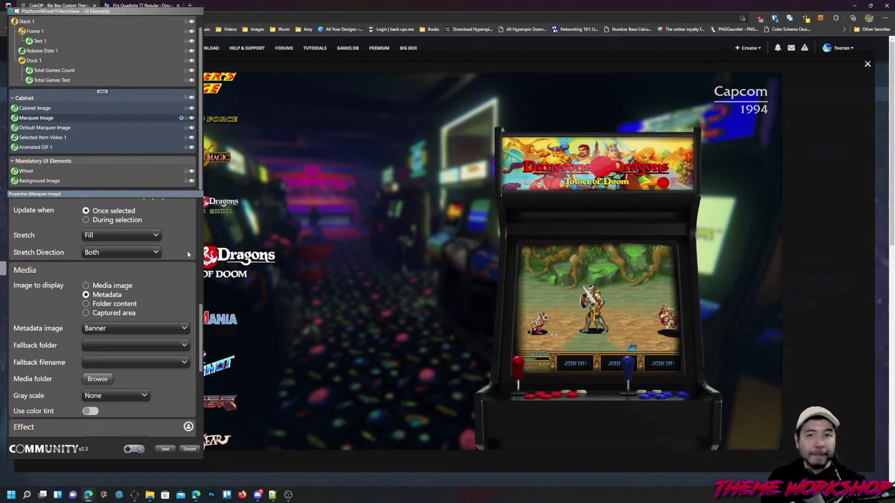
key("alt+Tab")
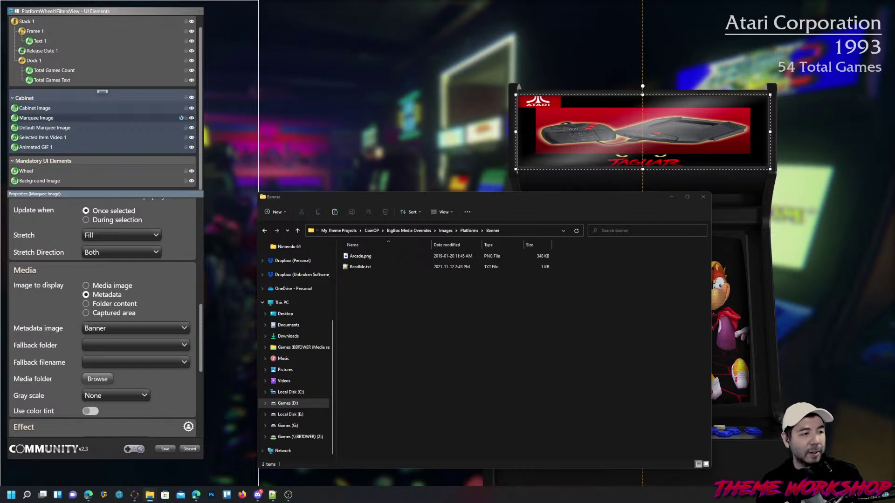
left_click(440, 332)
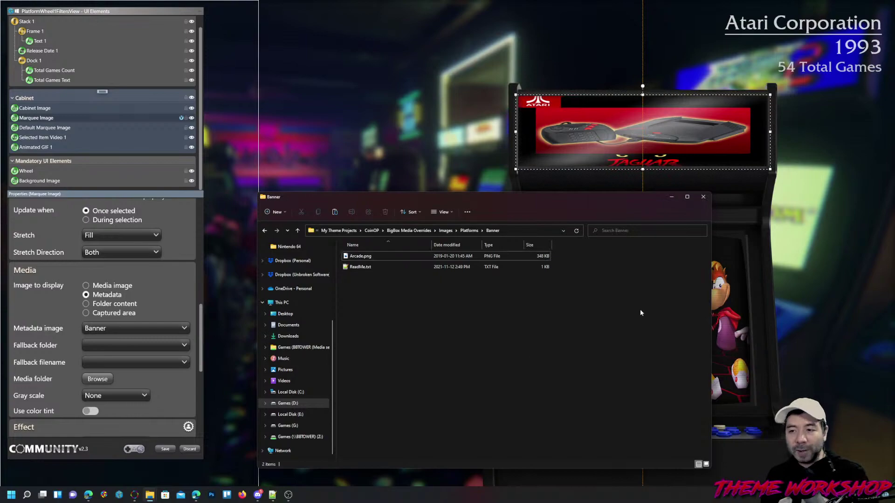
key("ctrl+v")
left_click(595, 328)
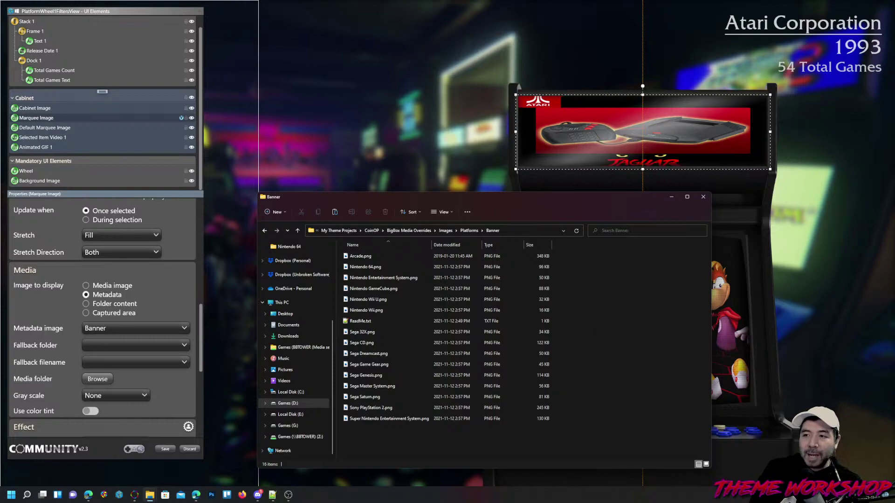
left_click(671, 198)
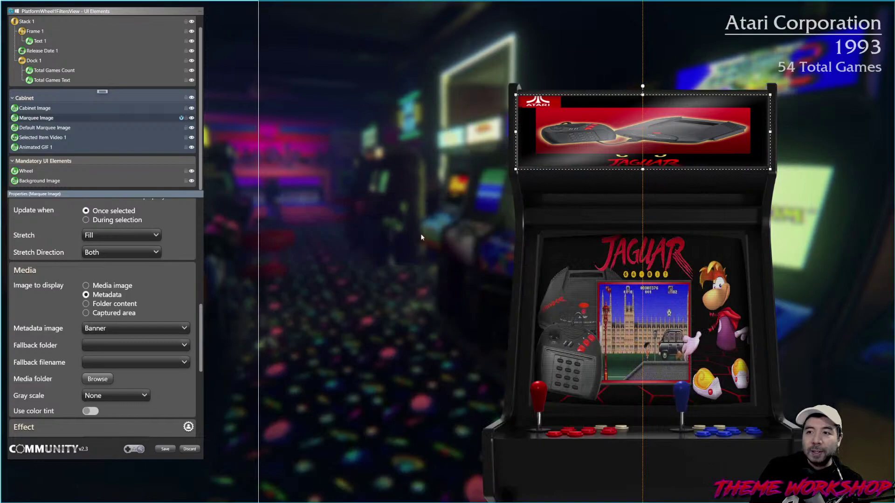
- Save the platform wheel view and preview it with the ColecoVision platform
left_click(47, 128)
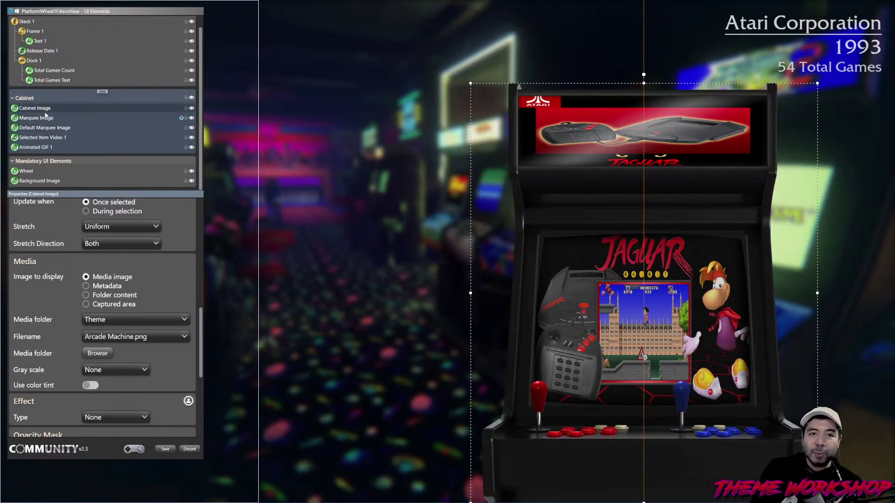
left_click(164, 449)
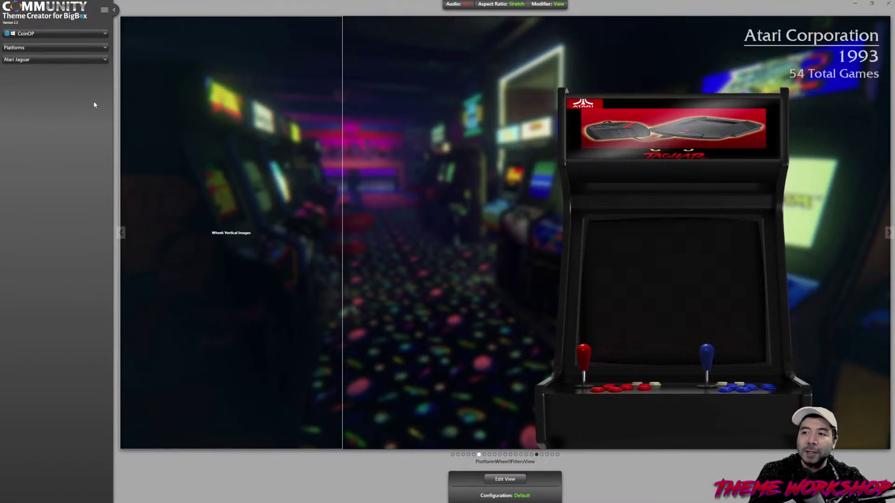
left_click(105, 59)
scroll(89, 109, "up", 2)
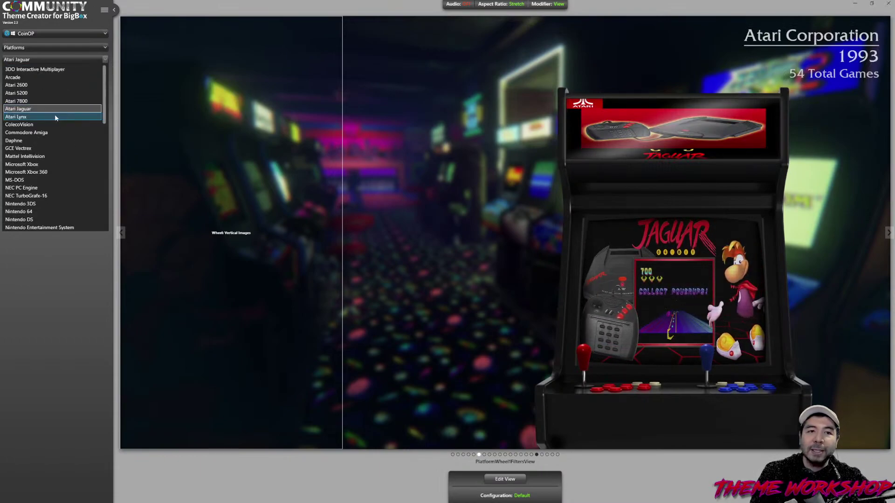
left_click(22, 125)
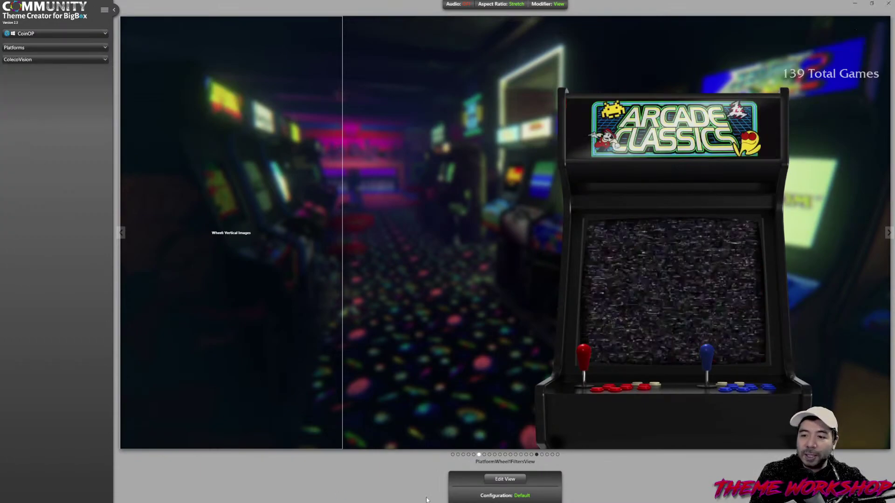
- Copy Grid 1 from the Cabinet group of WheelGamesView, discard that edit session, and reopen PlatformWheel1FiltersView for editing
left_click(536, 454)
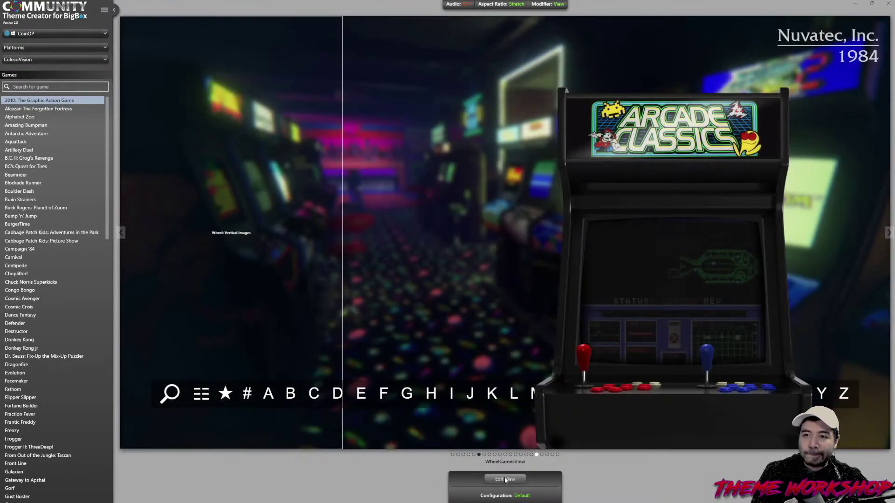
left_click(505, 480)
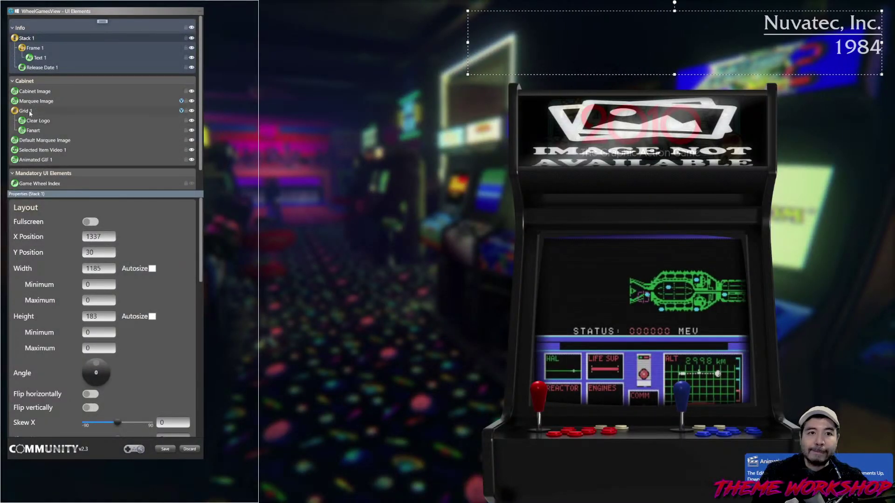
right_click(30, 111)
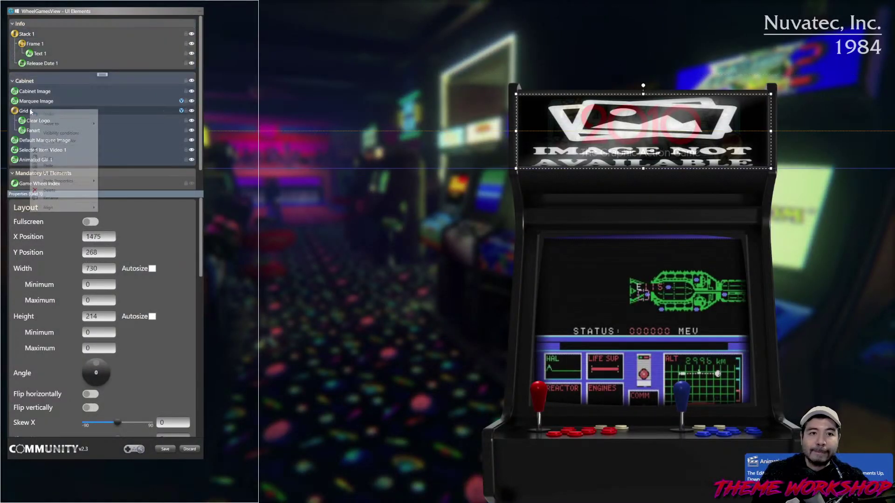
left_click(46, 161)
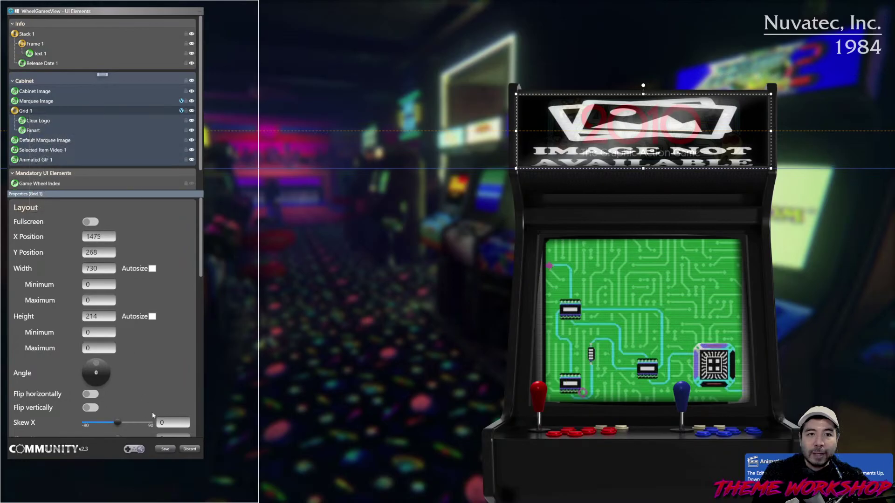
left_click(188, 450)
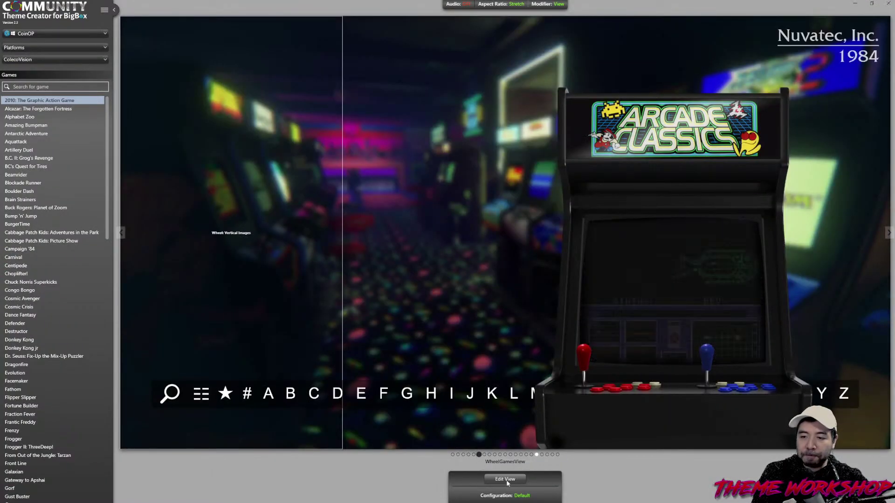
left_click(507, 482)
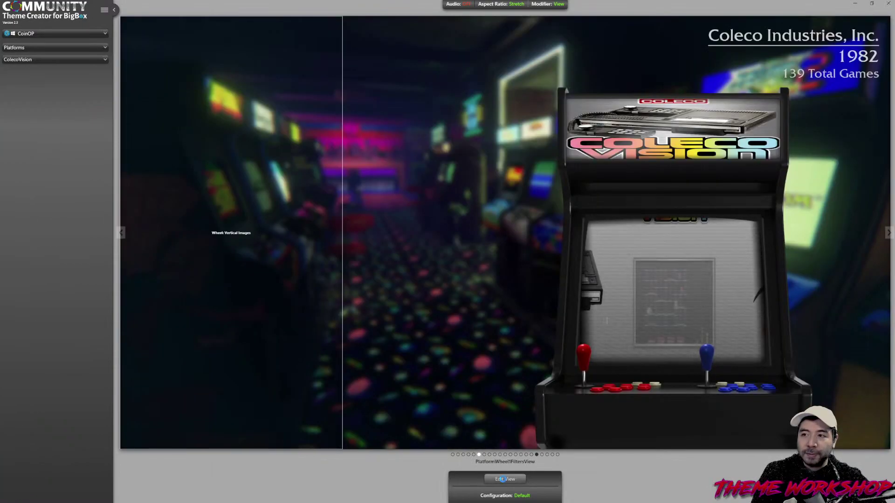
- Open PlatformWheel1FiltersView for editing, paste the copied Grid 1 into the Cabinet group and place it between Marquee Image and Default Marquee Image
left_click(504, 480)
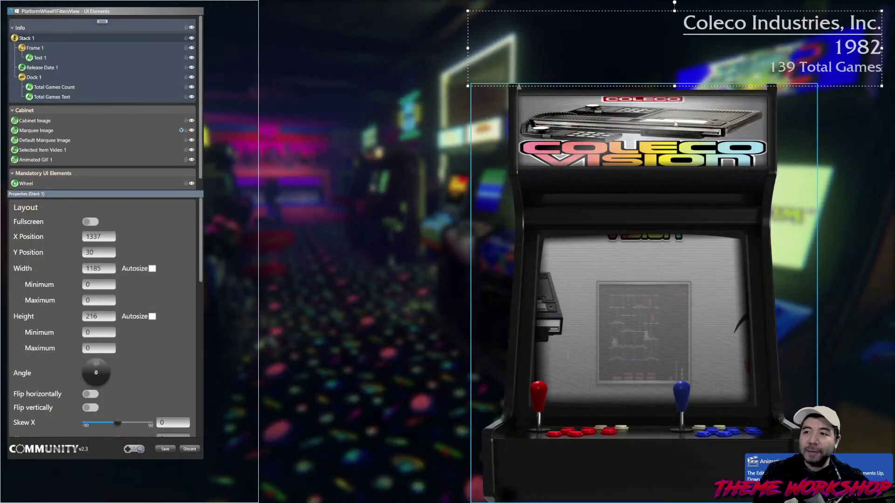
right_click(42, 140)
mouse_move(69, 205)
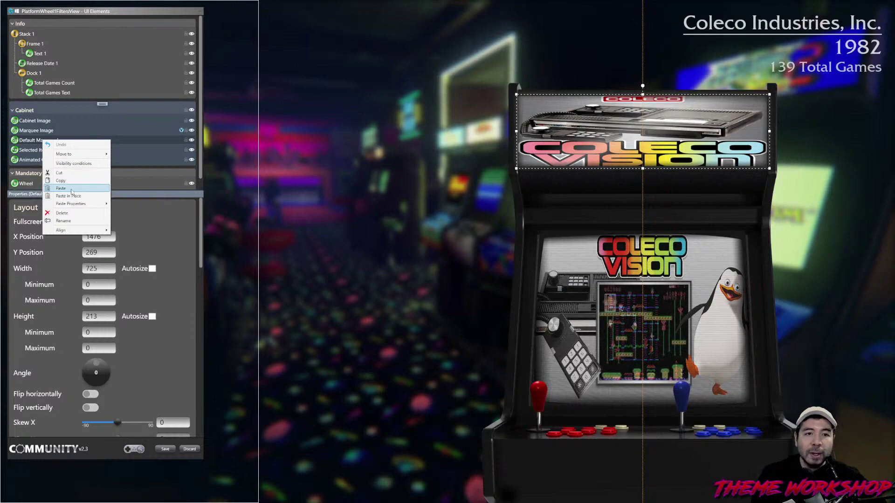
left_click(71, 188)
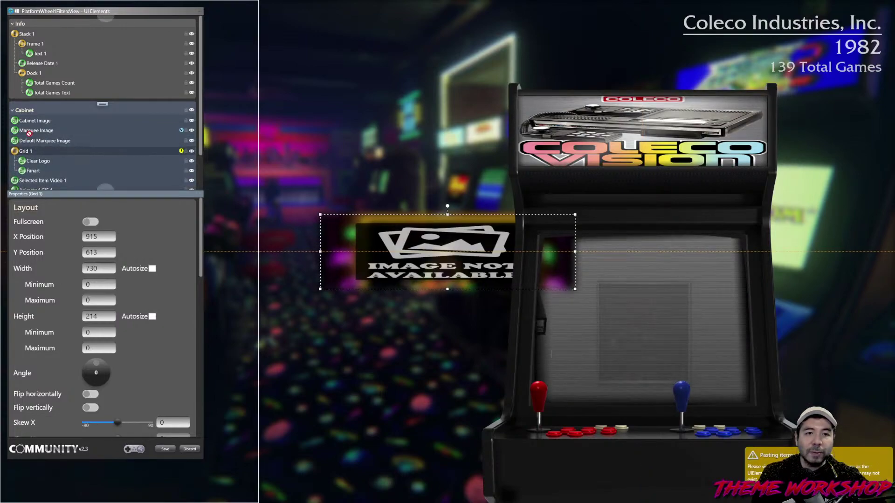
left_click_drag(23, 142, 28, 138)
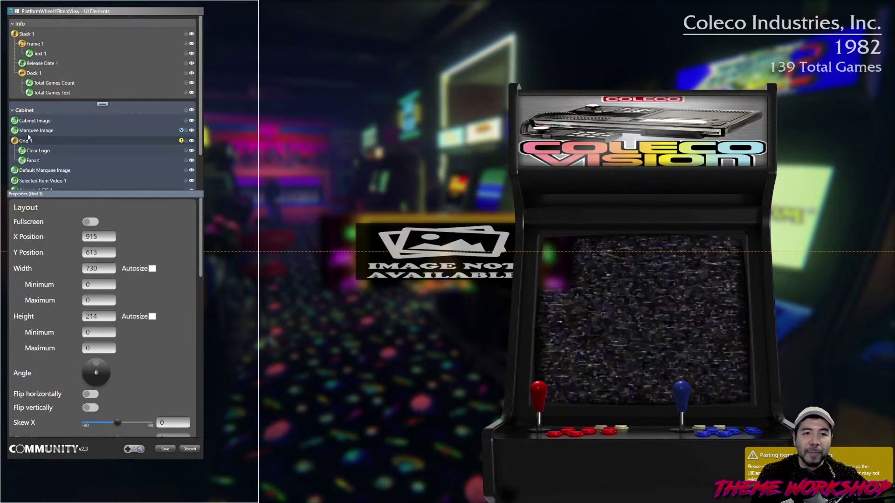
- Change the Marquee Image's metadata image to Platform and set its image folder to Theme
left_click(29, 132)
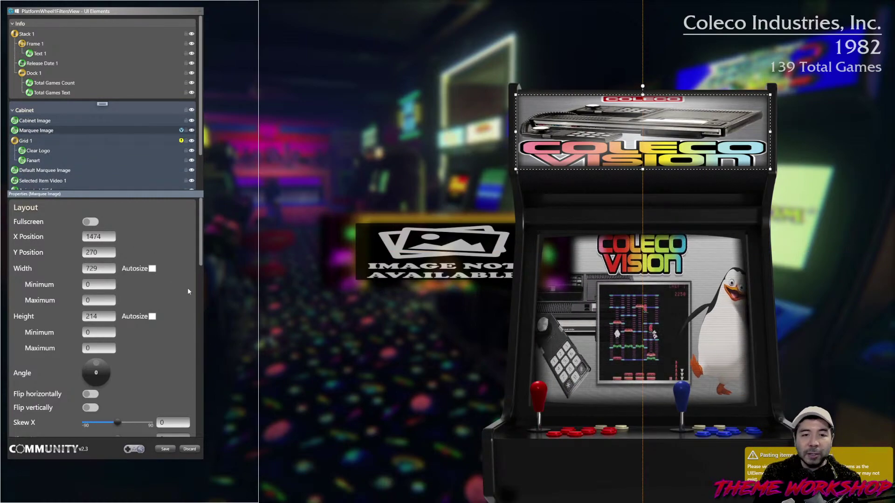
scroll(188, 287, "down", 1)
scroll(187, 287, "down", 10)
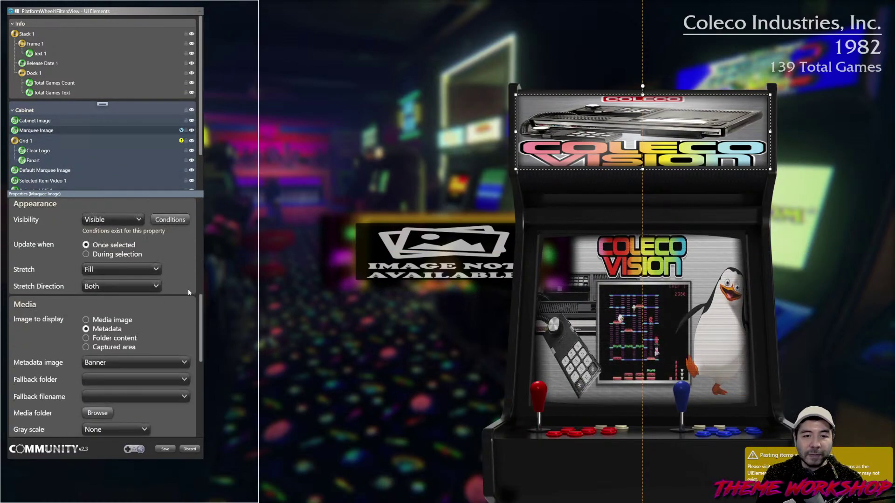
scroll(189, 292, "down", 1)
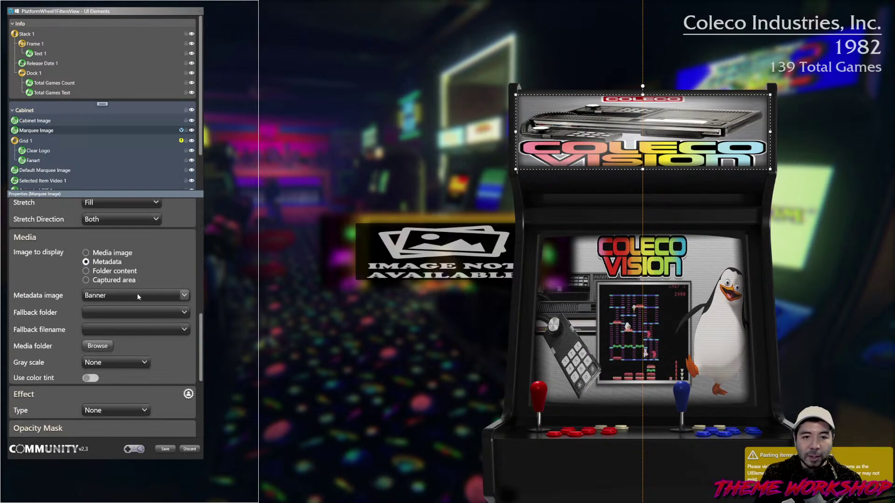
left_click(172, 294)
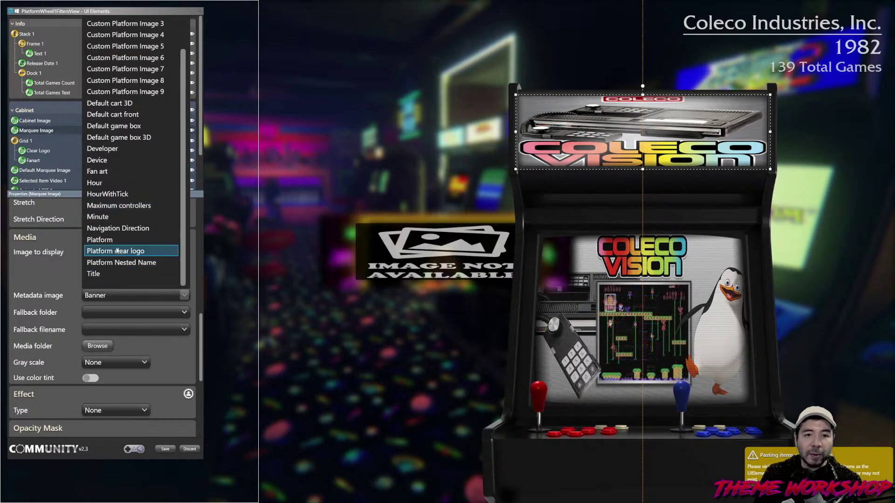
left_click(122, 239)
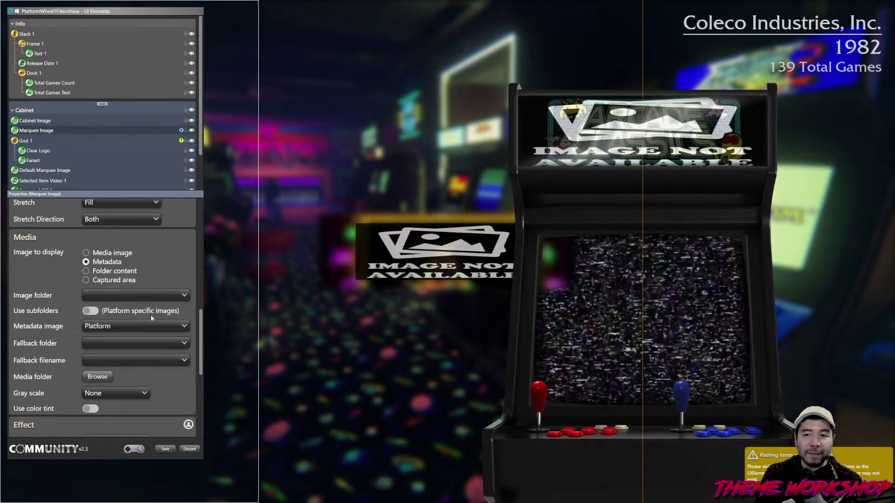
left_click(136, 295)
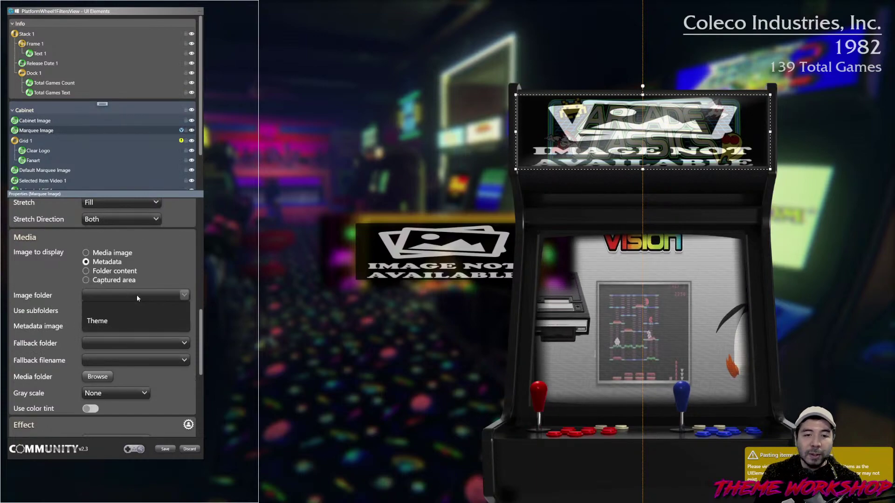
left_click(113, 321)
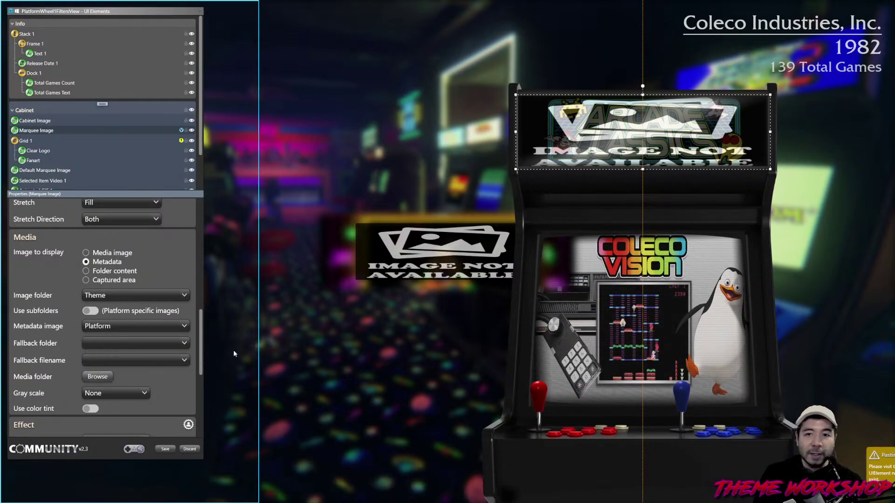
- Switch to the CoinOP project's Media folder in File Explorer and create a subfolder named Platform Image
key("alt+Tab")
left_click(288, 222)
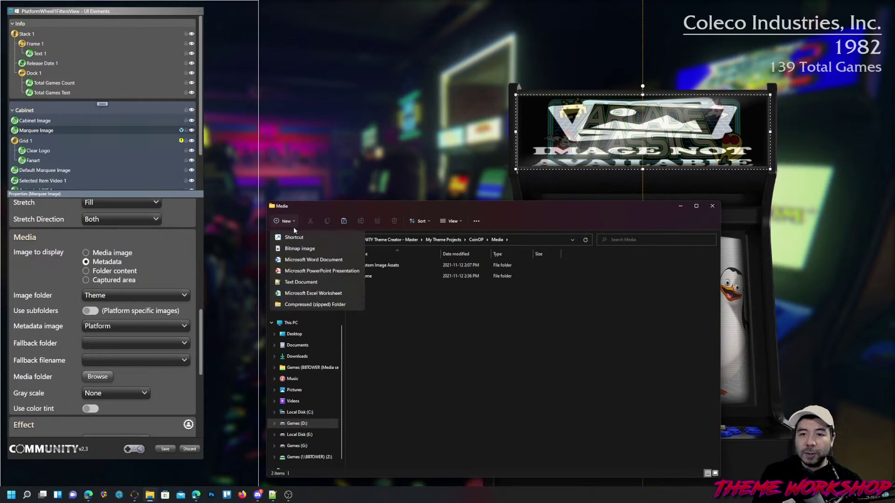
left_click(295, 235)
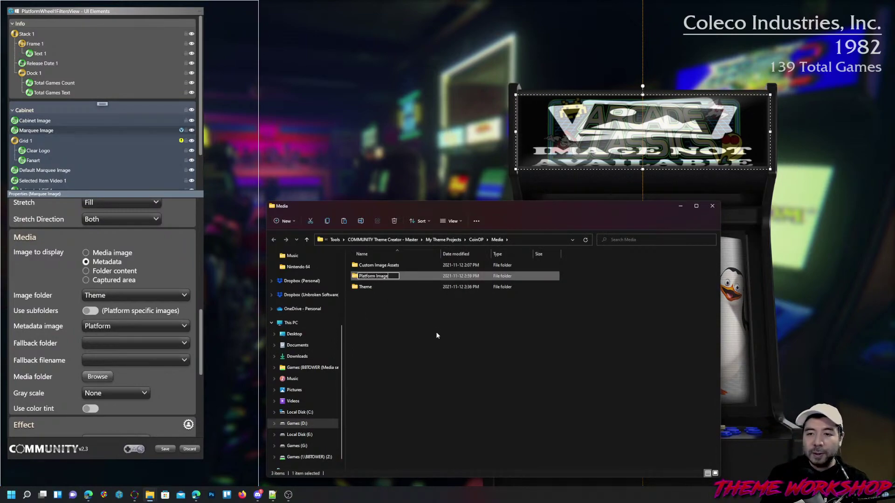
key("Return")
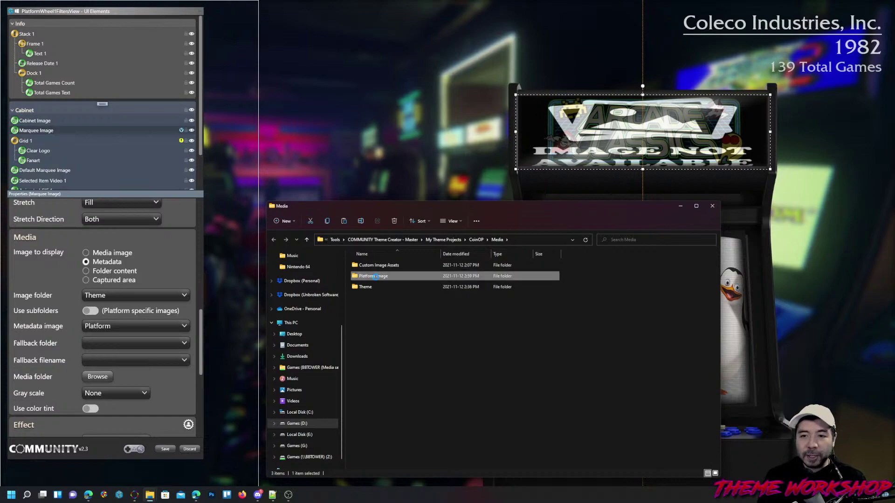
- Open the Platform Image folder and paste in the copied Arcade, Nintendo, Sega and Sony PlayStation 2 banner images
key("alt+Tab")
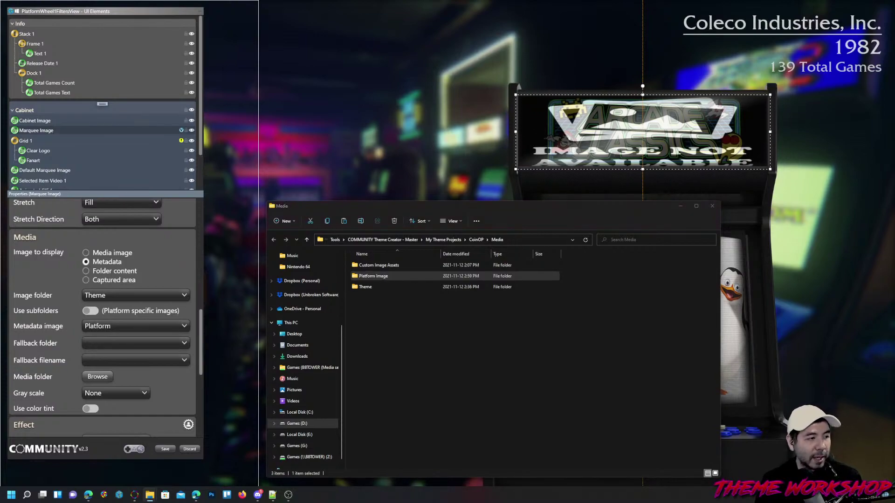
key("Return")
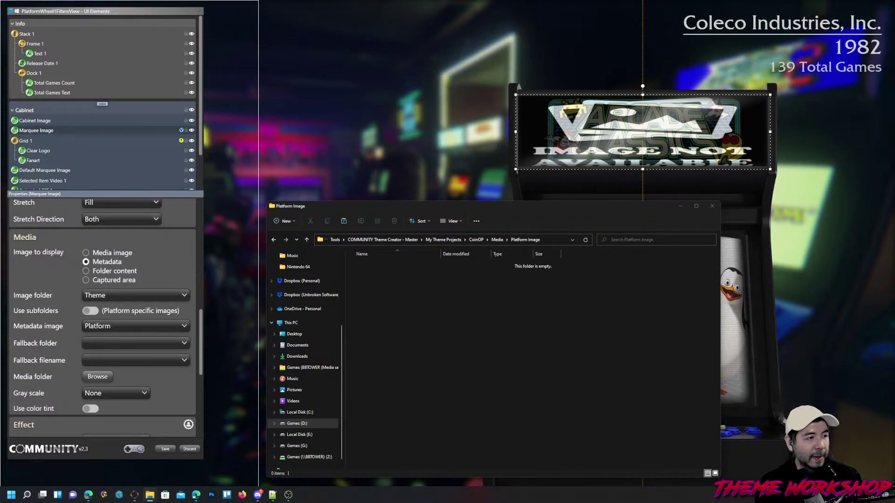
left_click(517, 347)
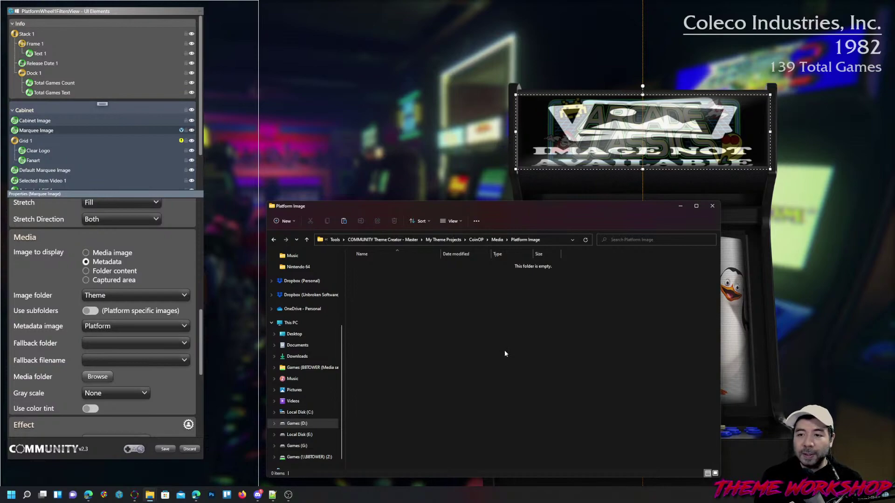
key("ctrl+v")
left_click(611, 336)
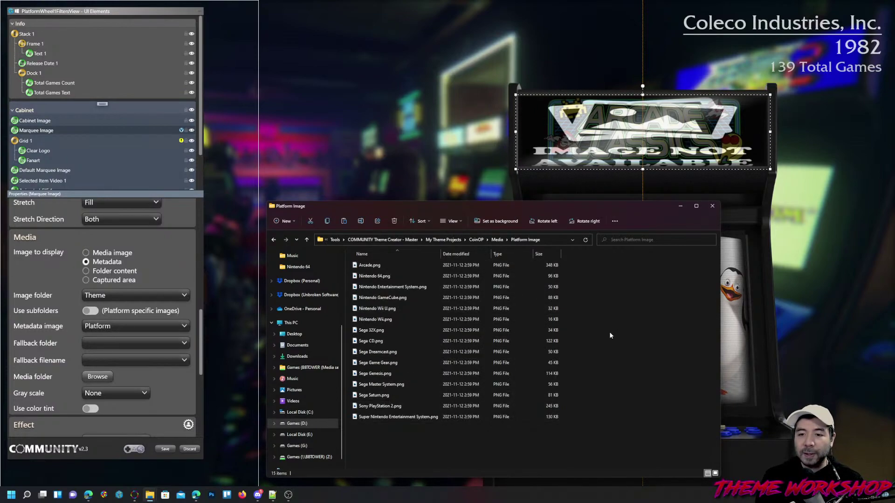
- Return to the theme editor and set the Marquee Image's image folder to Platform Image
left_click(112, 131)
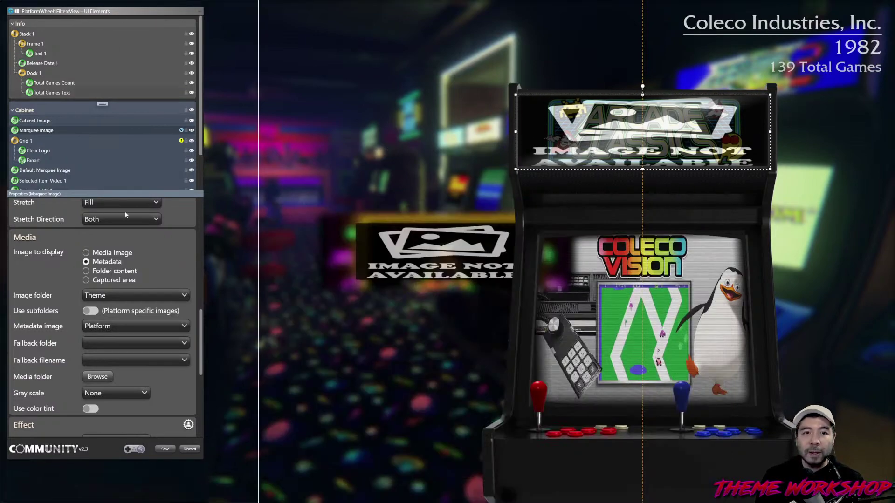
left_click(145, 295)
left_click(122, 313)
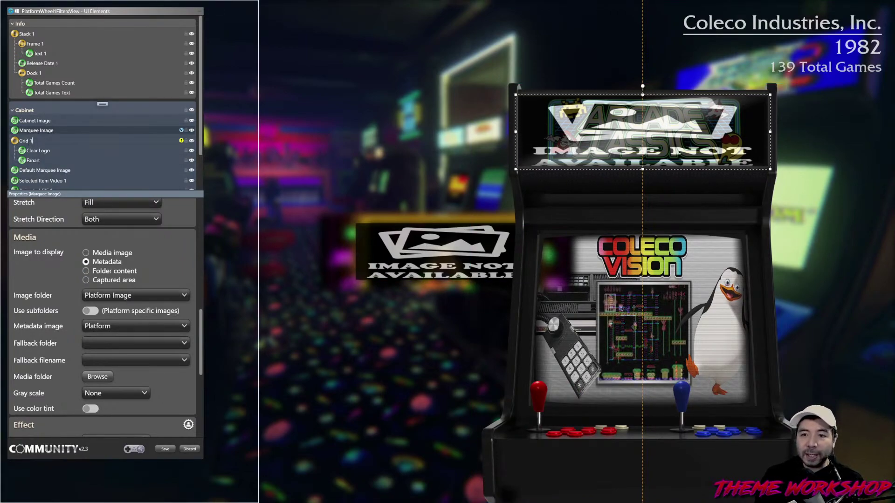
left_click(32, 123)
left_click(33, 131)
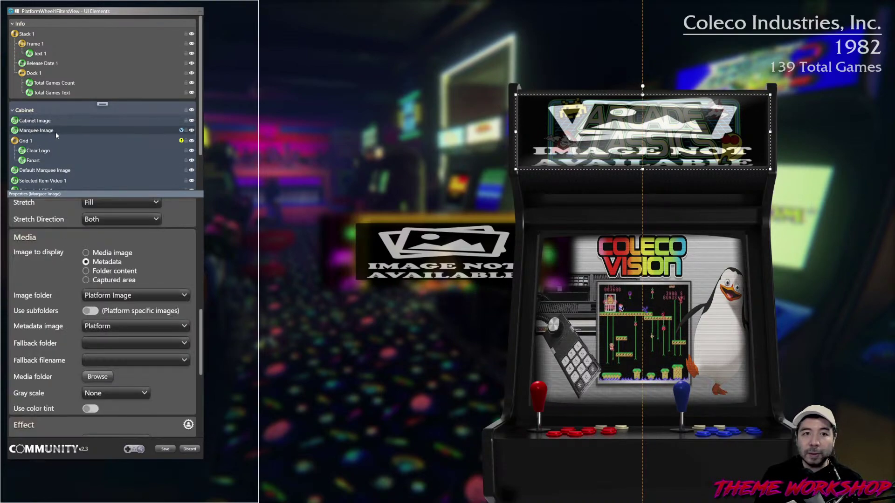
- Copy the Marquee Image and paste its layout properties onto Grid 1 so the grid fits the cabinet marquee
left_click(57, 141)
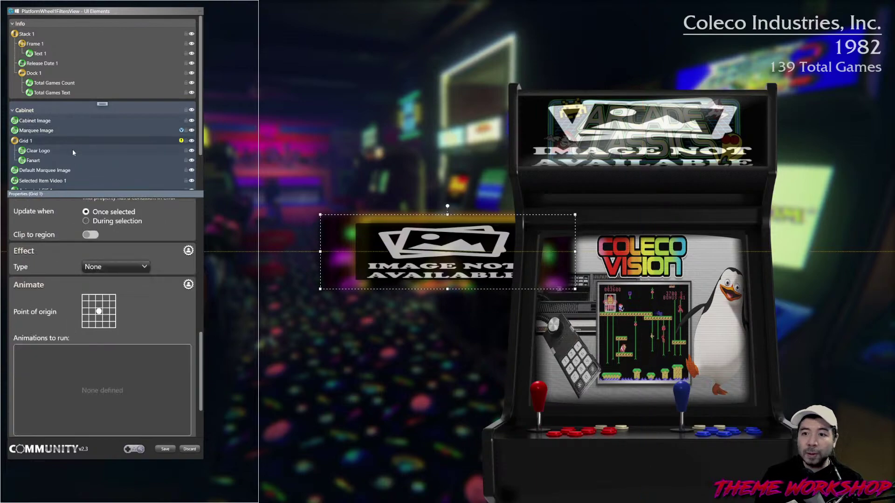
left_click(39, 132)
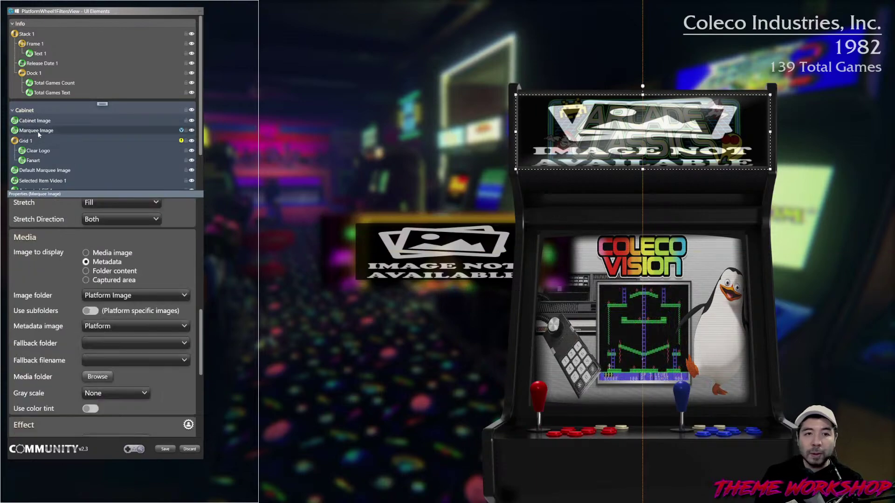
right_click(39, 134)
left_click(38, 142)
left_click(35, 141)
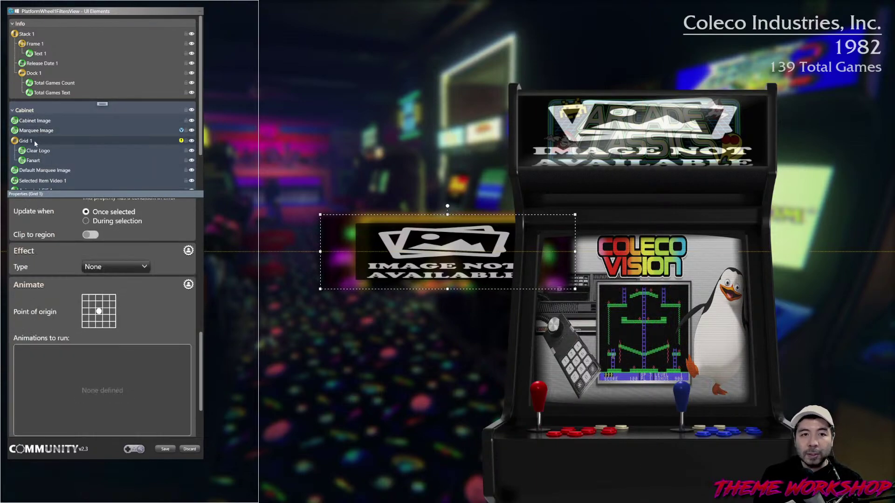
right_click(35, 141)
mouse_move(70, 212)
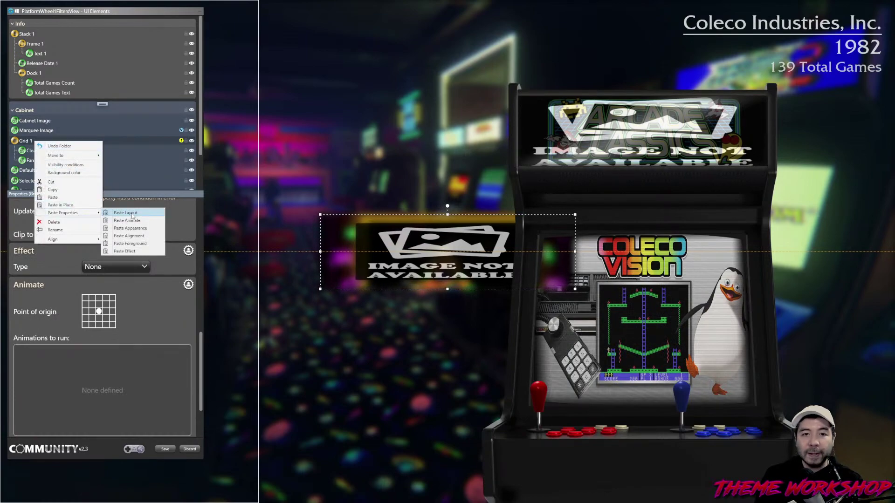
left_click(126, 213)
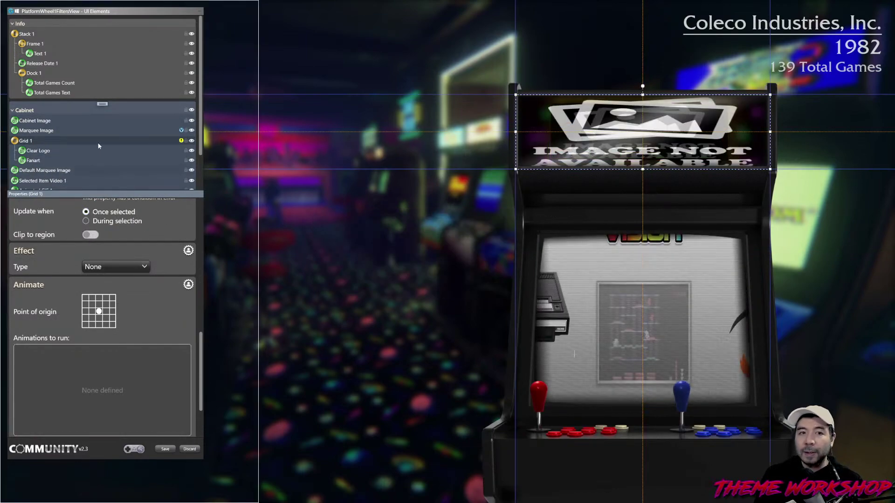
- Review the Marquee Image's visibility condition and the UI element it refers to, keeping the condition as it is
left_click(35, 130)
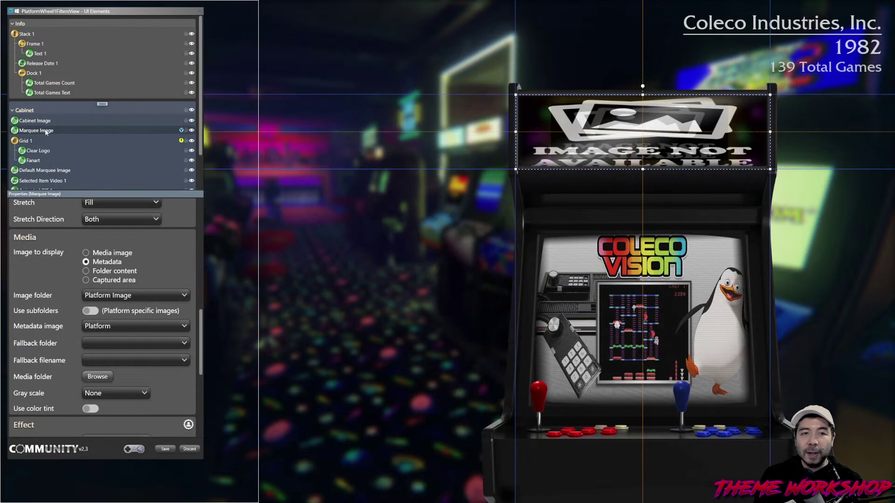
scroll(183, 311, "up", 5)
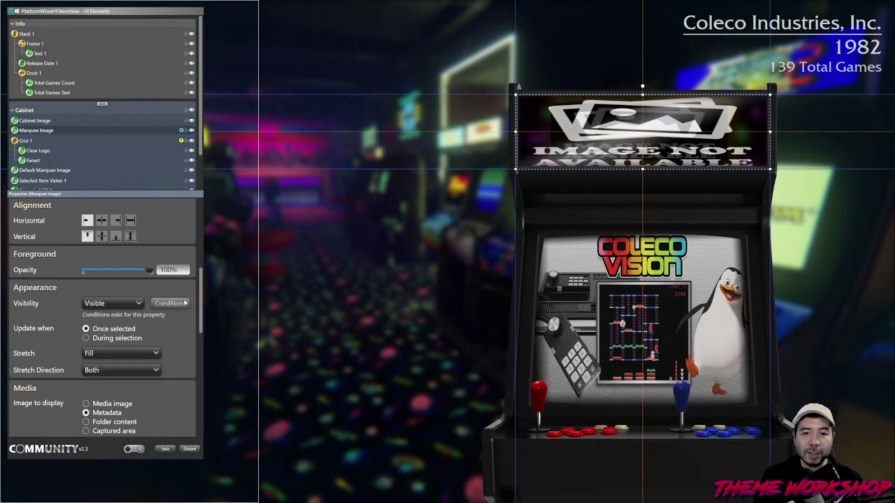
left_click(169, 303)
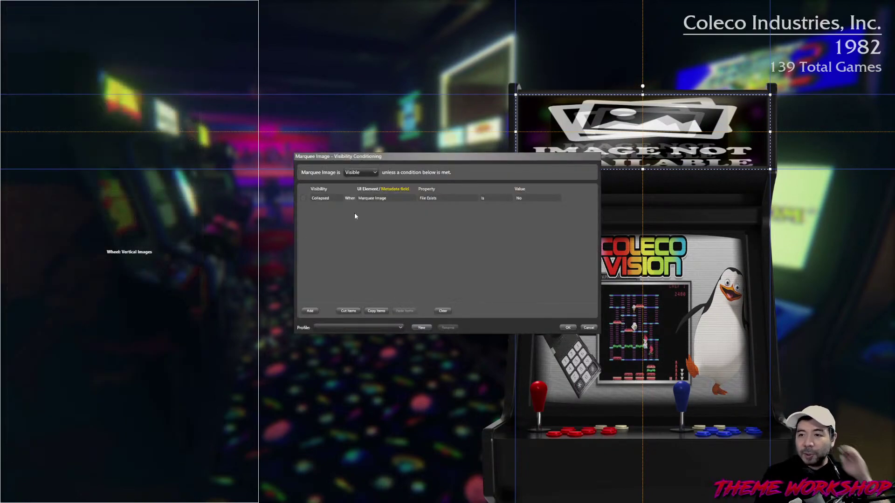
left_click(398, 199)
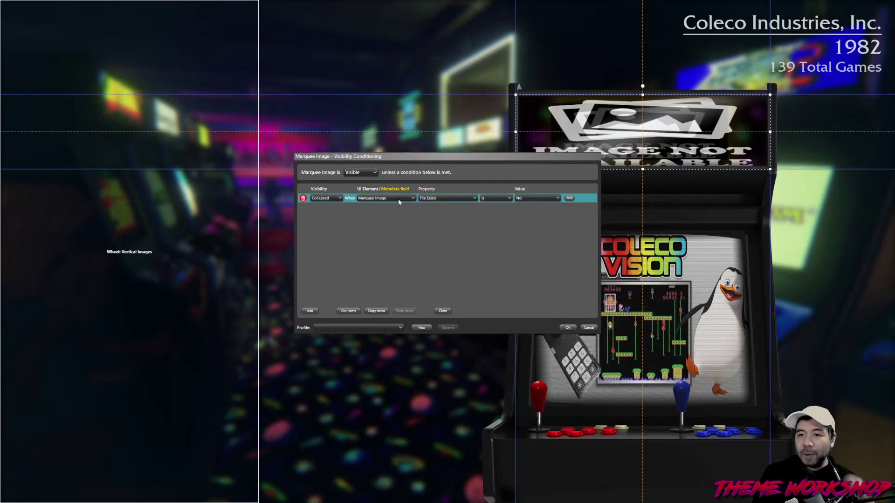
left_click(398, 198)
left_click(480, 264)
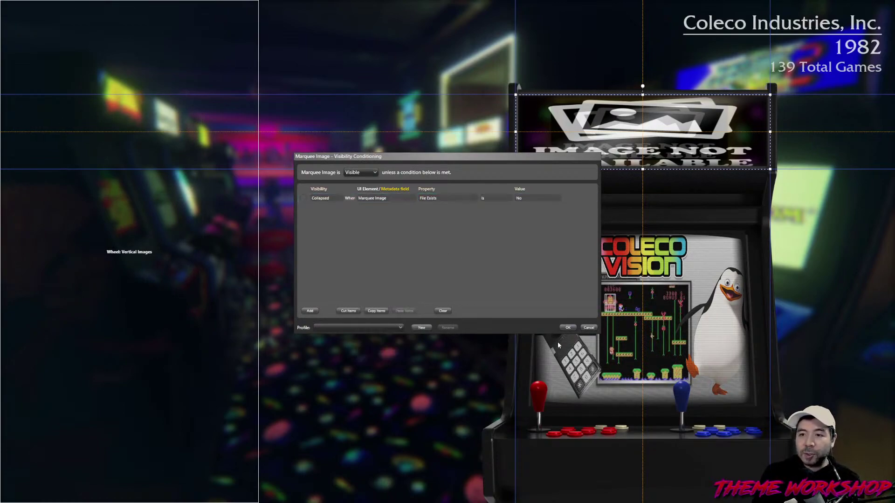
left_click(568, 328)
- Open Grid 1's visibility conditions and make the incomplete first rule show the grid depending on the Marquee Image
left_click(29, 141)
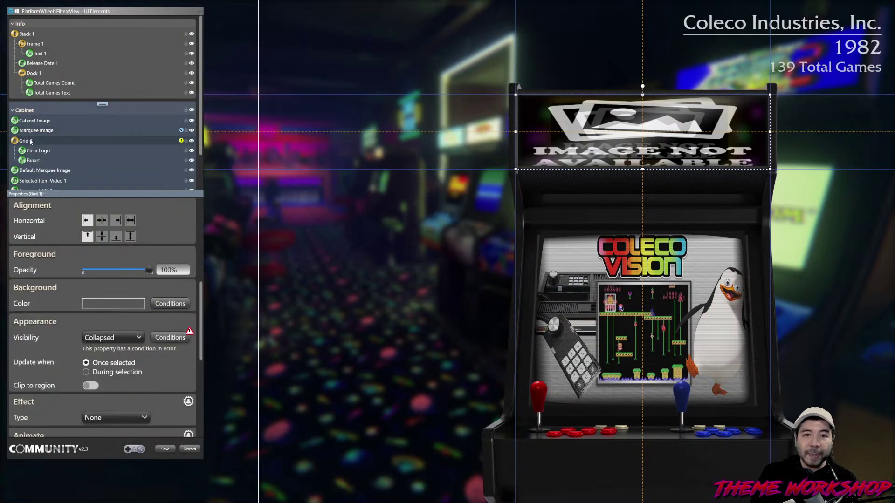
left_click(171, 338)
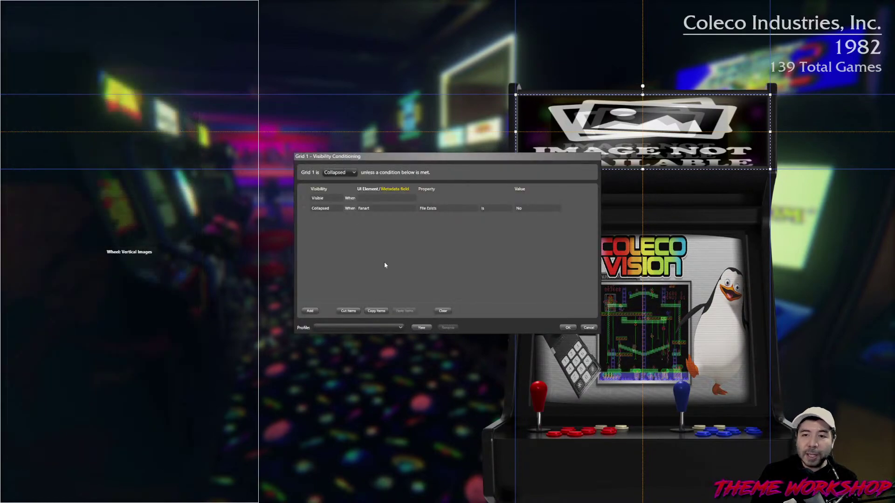
left_click(343, 198)
left_click(339, 198)
left_click(322, 205)
left_click(395, 198)
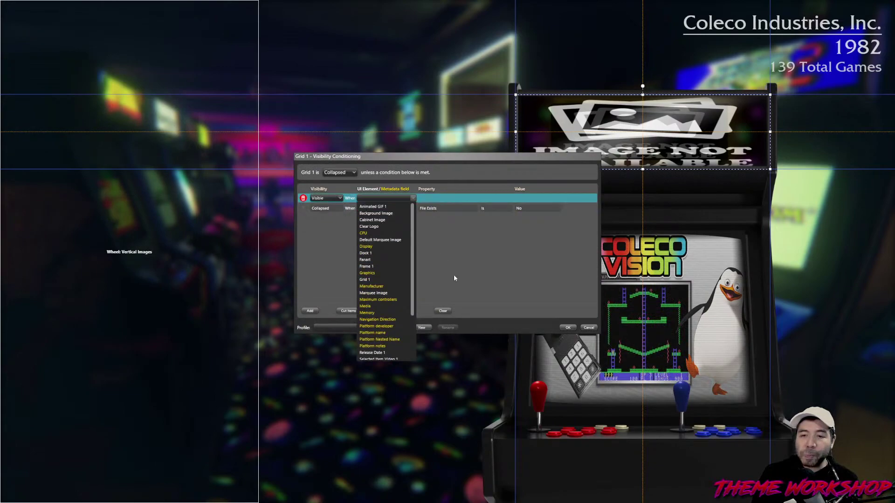
left_click(459, 260)
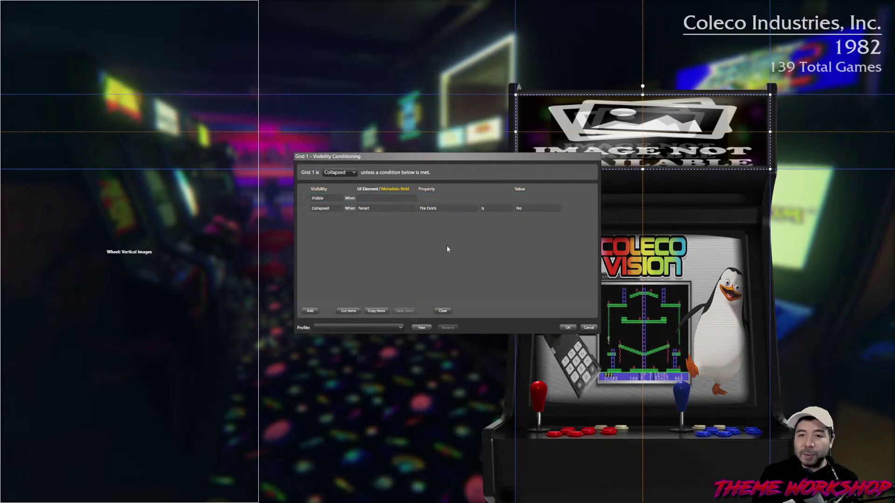
left_click(412, 198)
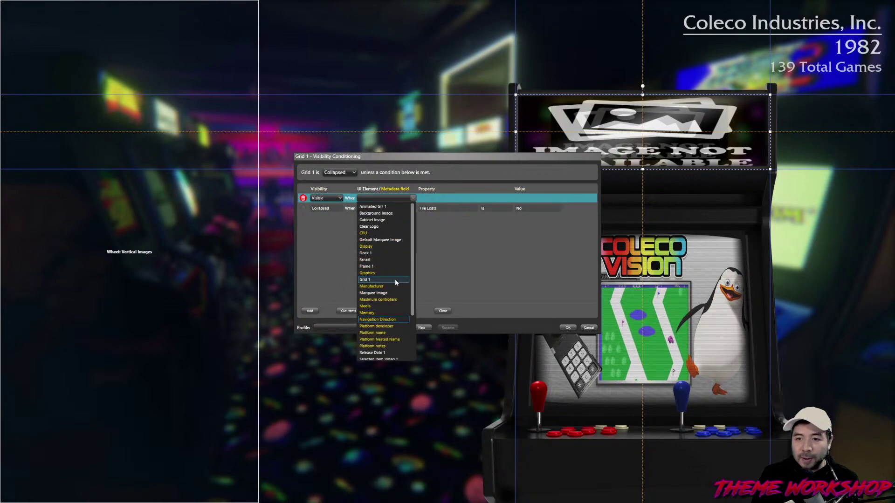
left_click(373, 292)
- Complete the Marquee Image rule with File Exists is No and accept Grid 1's visibility conditions
left_click(474, 199)
left_click(460, 206)
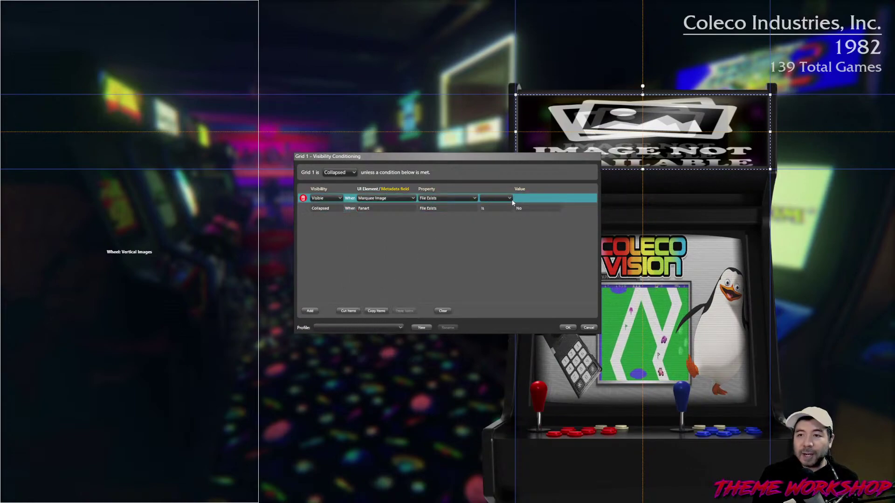
left_click(501, 206)
left_click(535, 198)
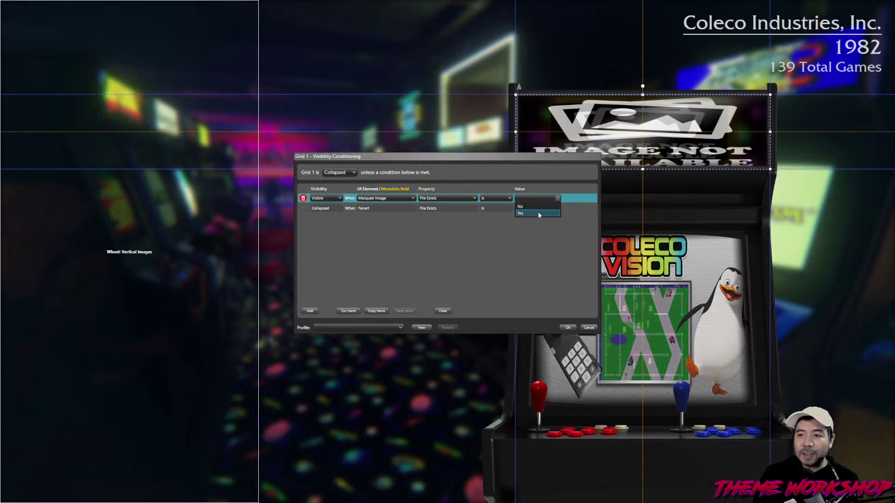
left_click(535, 207)
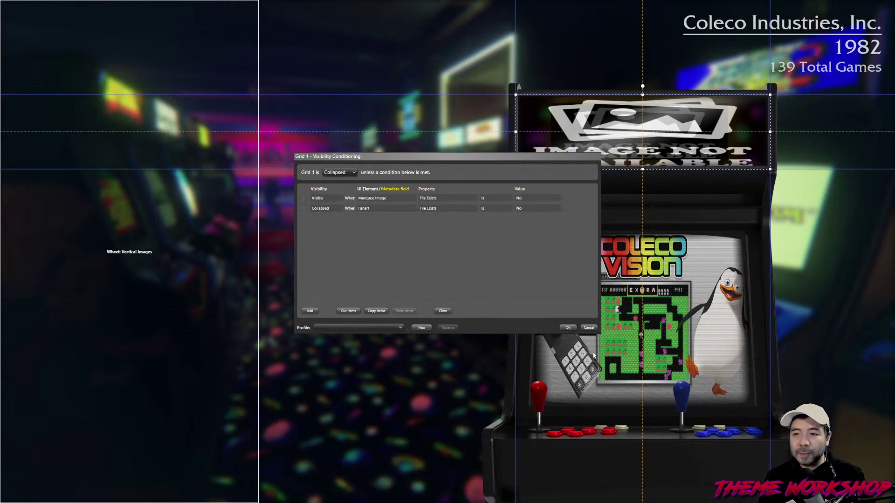
left_click(569, 327)
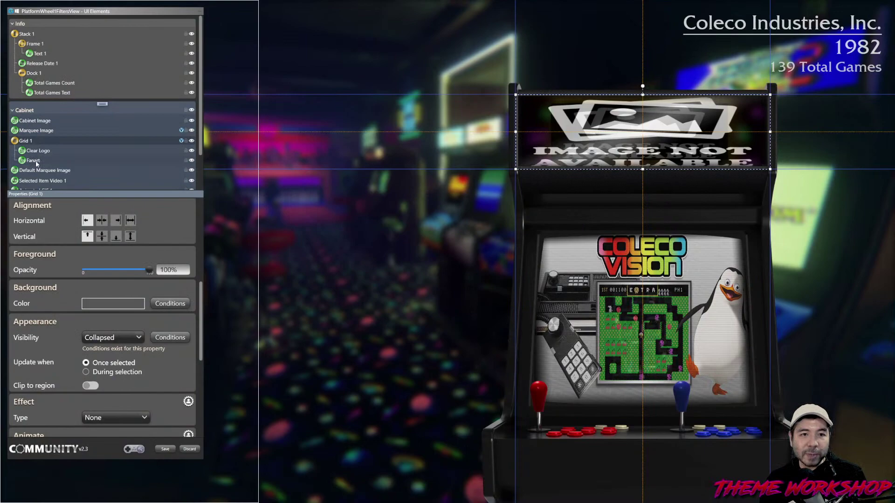
- Examine the Fanart element's metadata image options and the Default Marquee Image's media settings
scroll(177, 340, "down", 5)
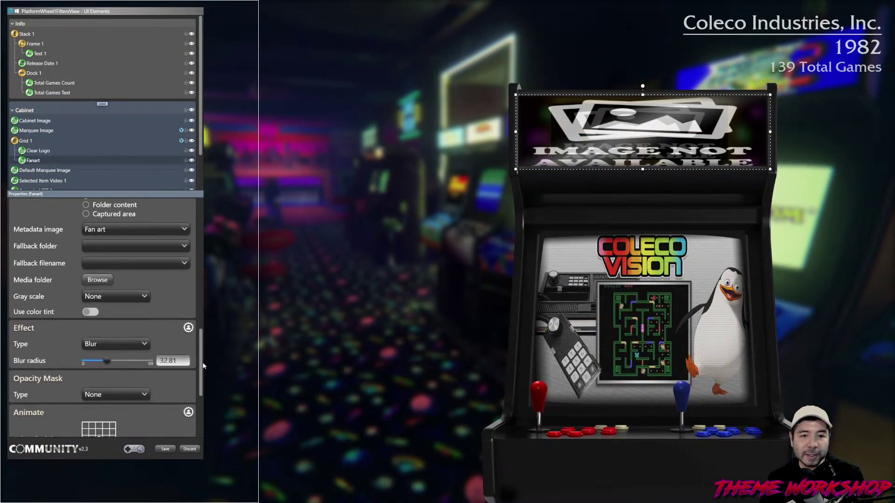
left_click(115, 309)
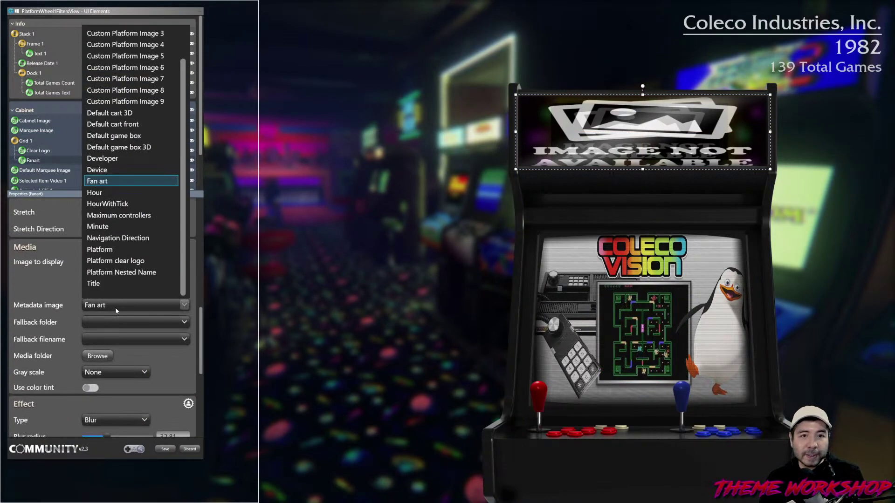
left_click(115, 306)
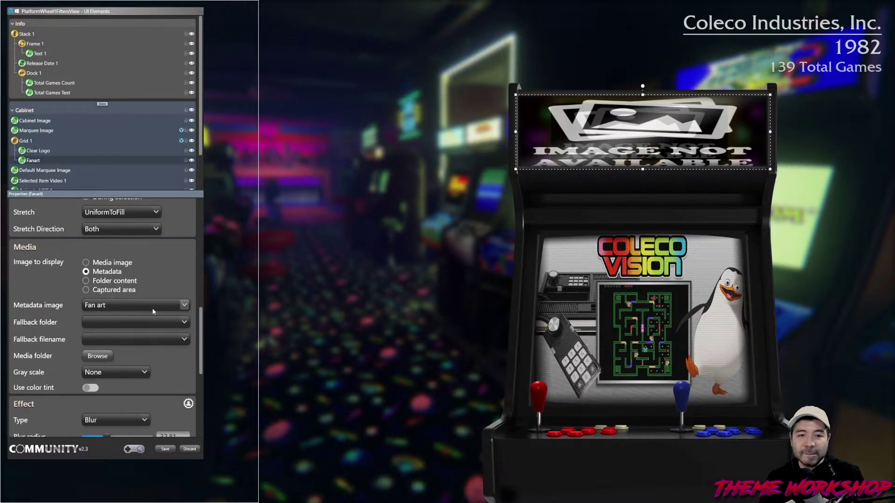
left_click(180, 306)
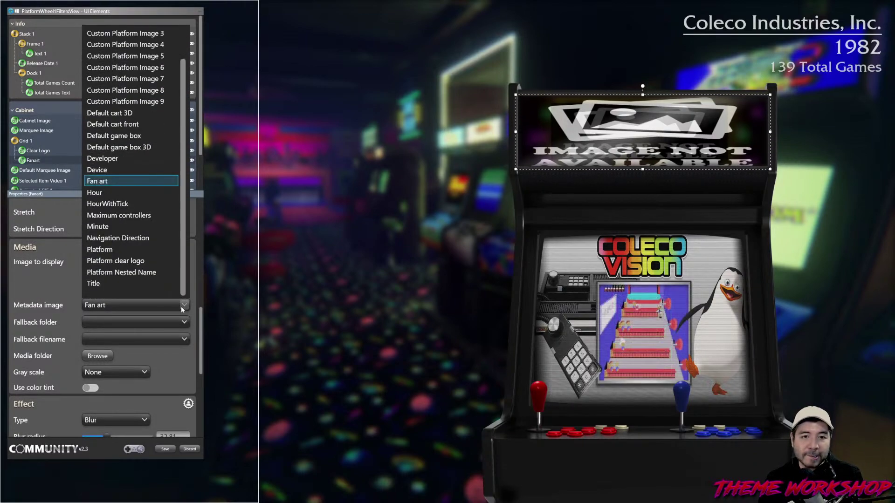
left_click(65, 306)
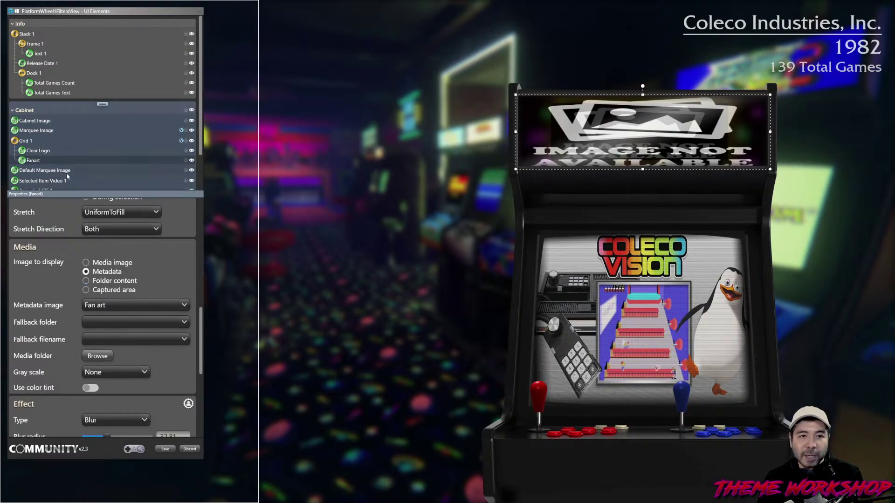
left_click(53, 170)
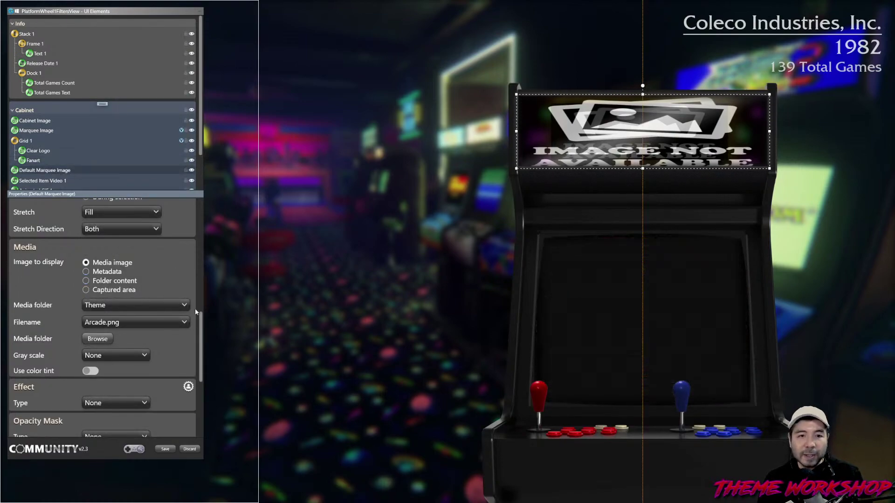
scroll(194, 311, "down", 1)
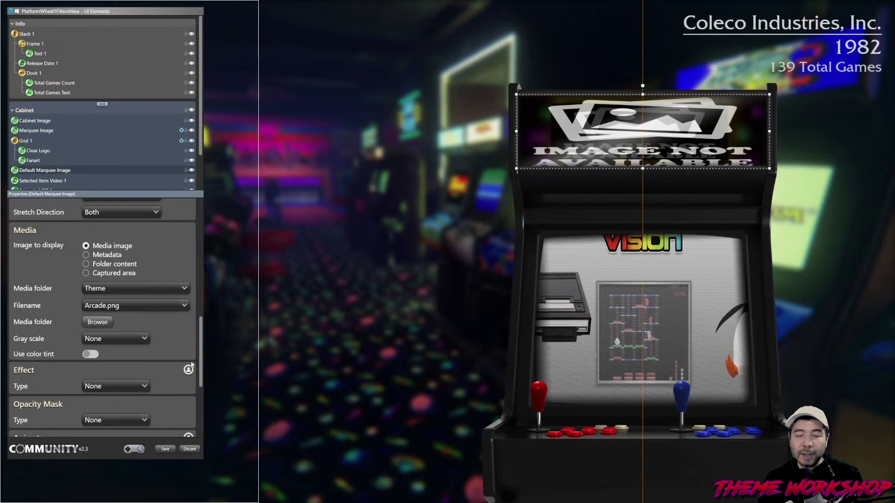
right_click(52, 172)
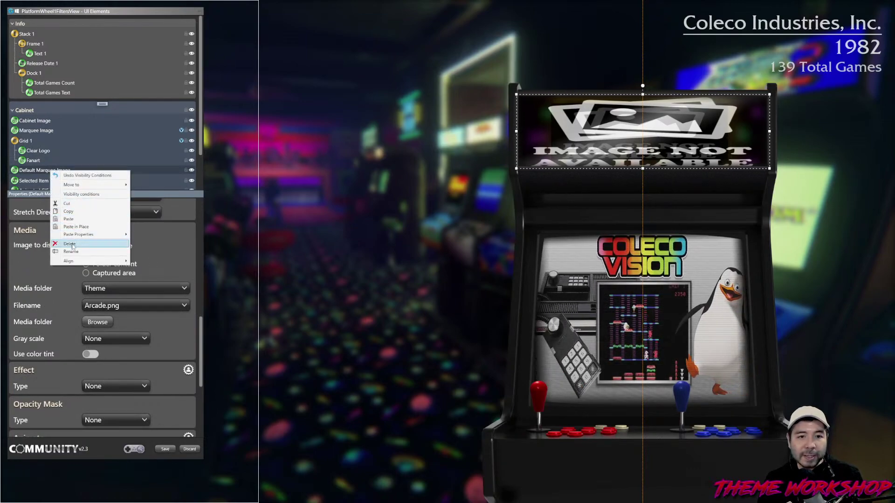
left_click(33, 172)
- Add a rectangle to the Cabinet group and order it between Grid 1 and the Default Marquee Image
right_click(107, 104)
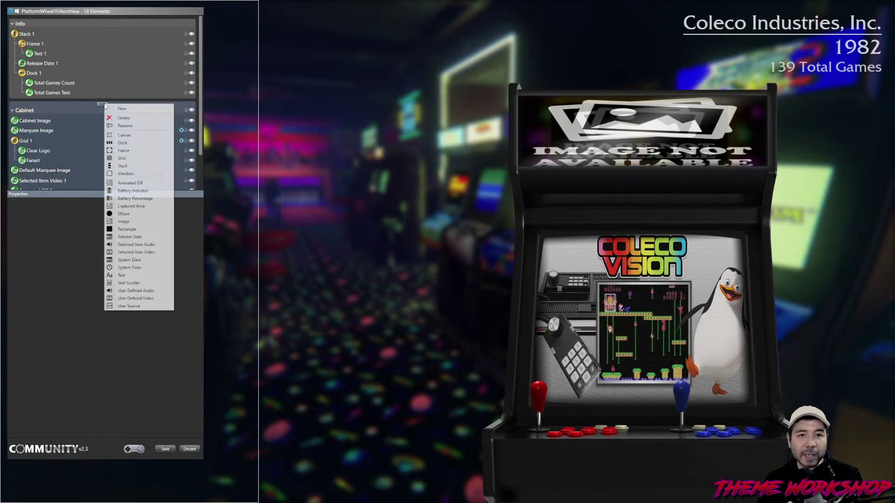
left_click(127, 229)
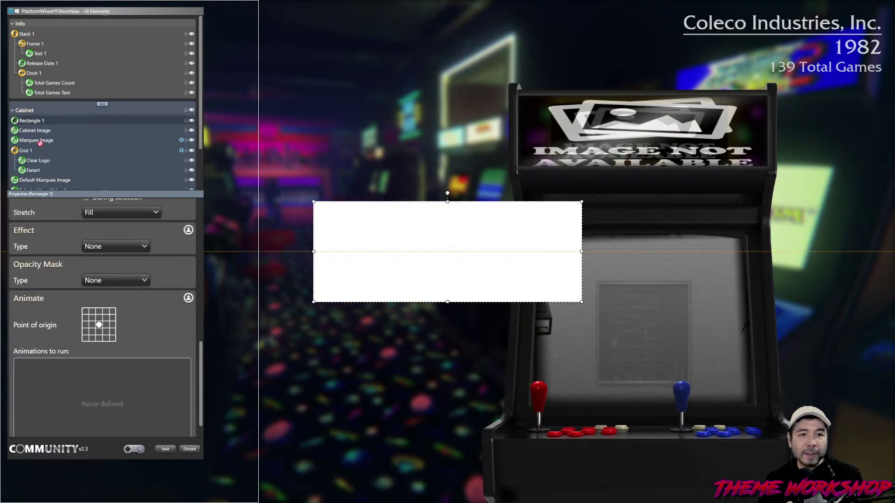
left_click_drag(22, 180, 15, 183)
- Paste the Default Marquee Image's layout properties onto Rectangle 1, and delete the Default Marquee Image
right_click(31, 184)
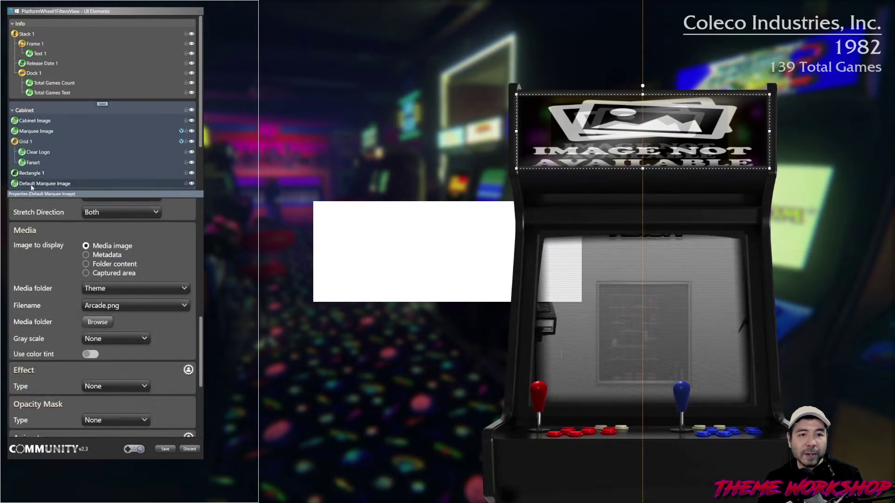
left_click(49, 227)
left_click(33, 173)
right_click(35, 174)
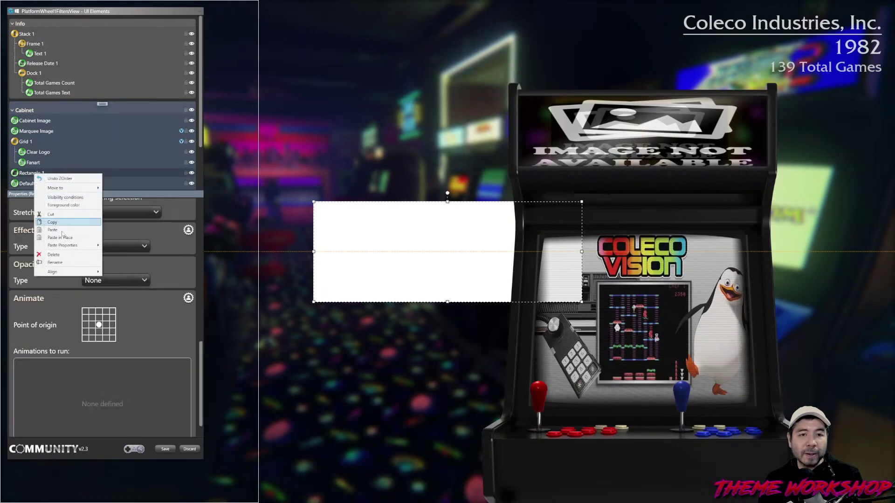
mouse_move(89, 245)
left_click(120, 246)
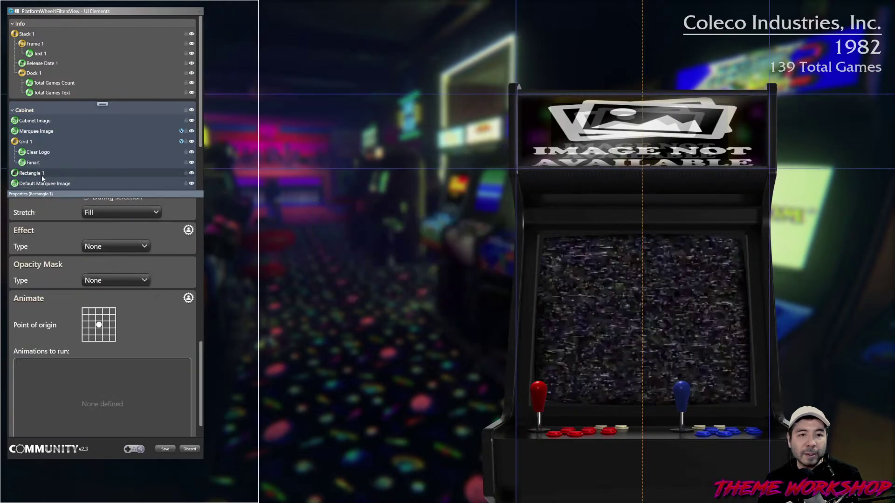
right_click(36, 184)
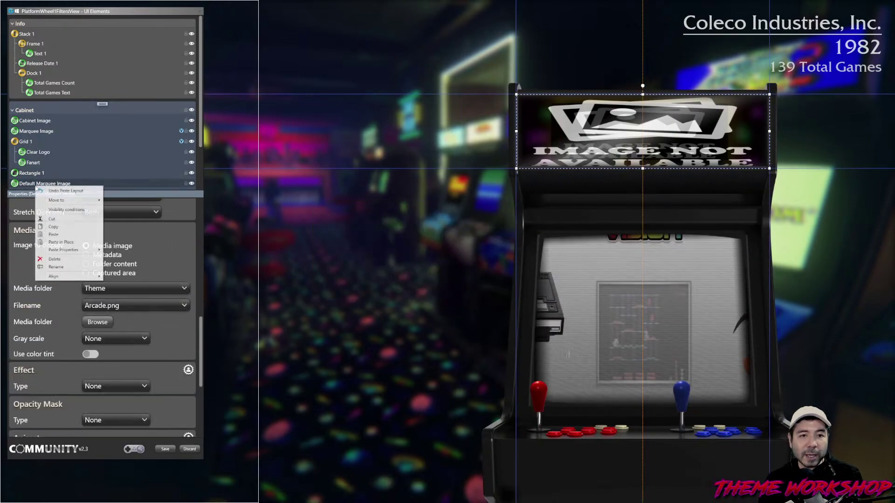
left_click(54, 259)
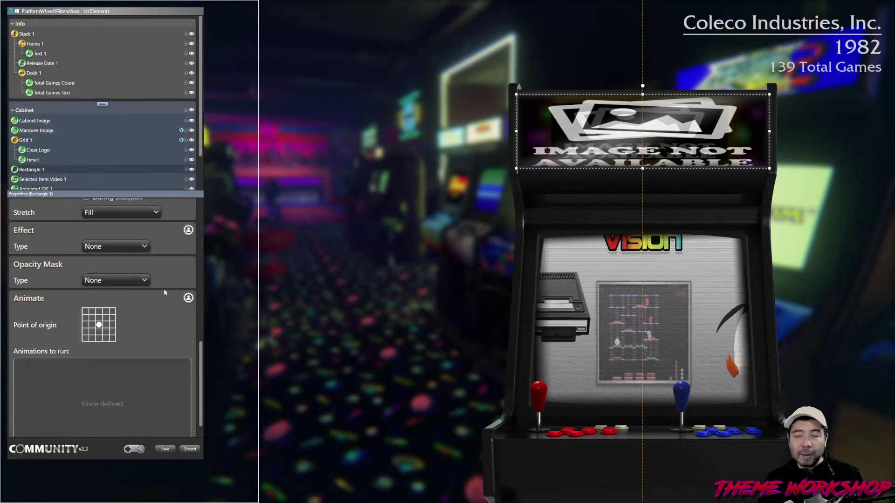
- Set Rectangle 1's foreground fill to solid black
scroll(194, 303, "up", 3)
scroll(194, 303, "down", 3)
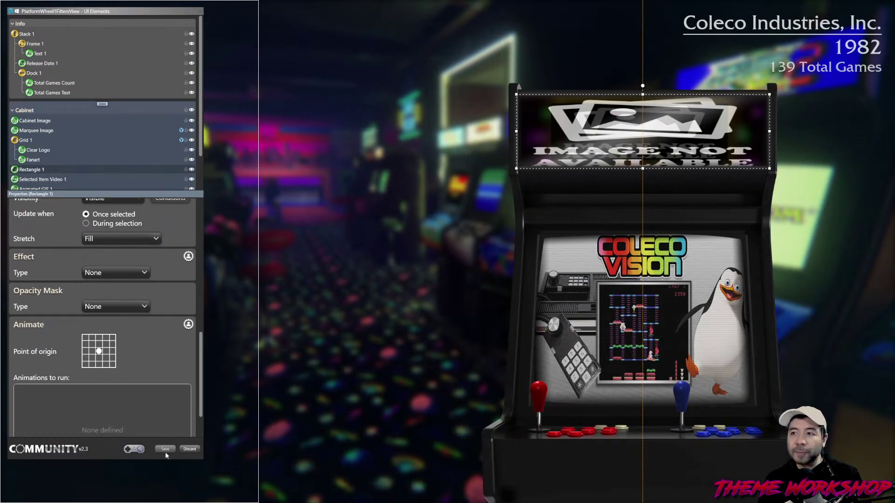
scroll(192, 345, "up", 4)
left_click(124, 336)
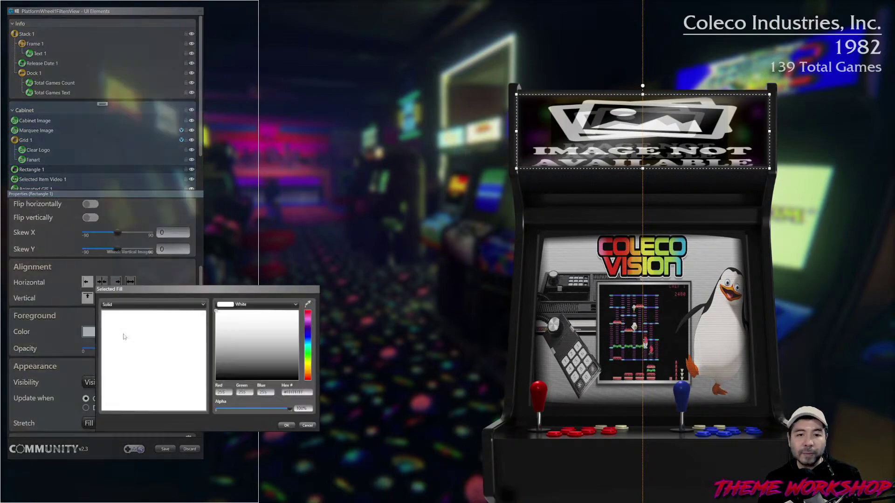
left_click(279, 425)
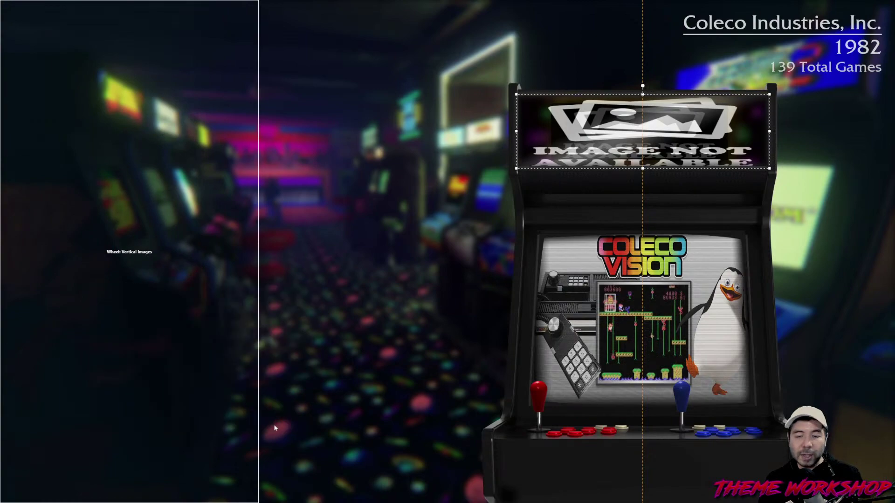
- Save the platform wheel view and preview it with the Atari Lynx platform
left_click(165, 450)
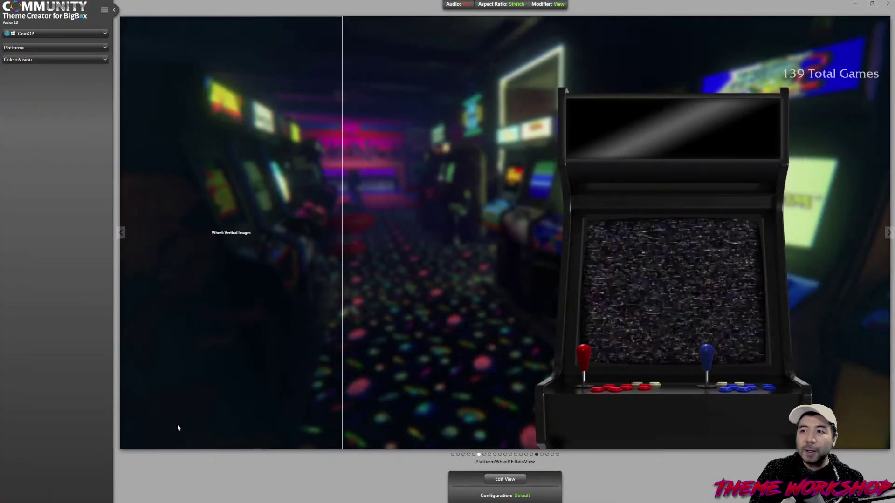
left_click(71, 60)
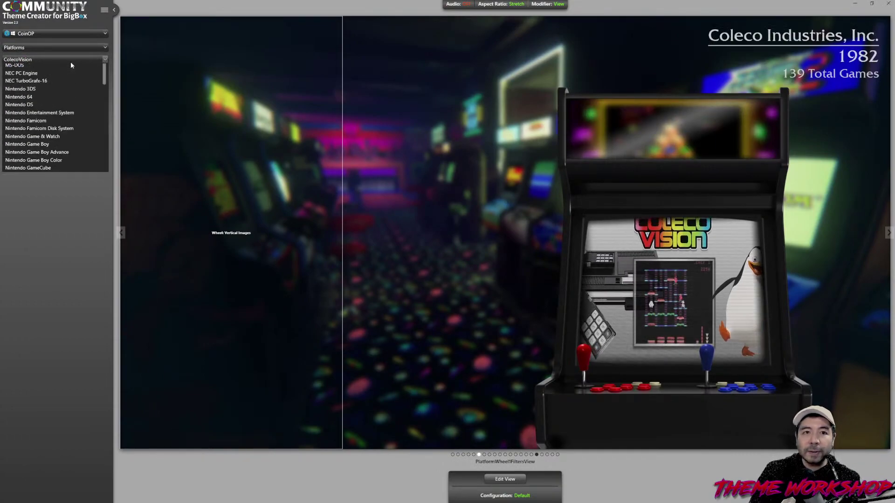
left_click(66, 58)
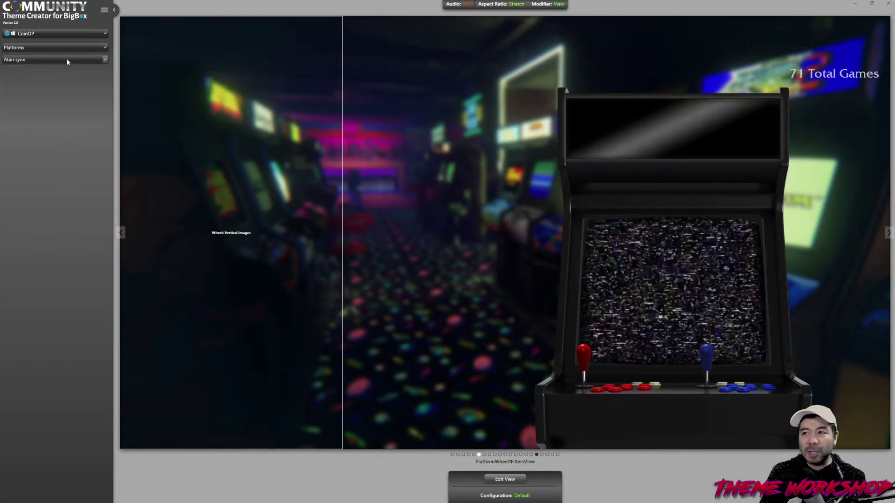
- Reopen the platform wheel view for editing and remove Grid 1's visibility condition that collapses it when the Fanart file does not exist
left_click(505, 480)
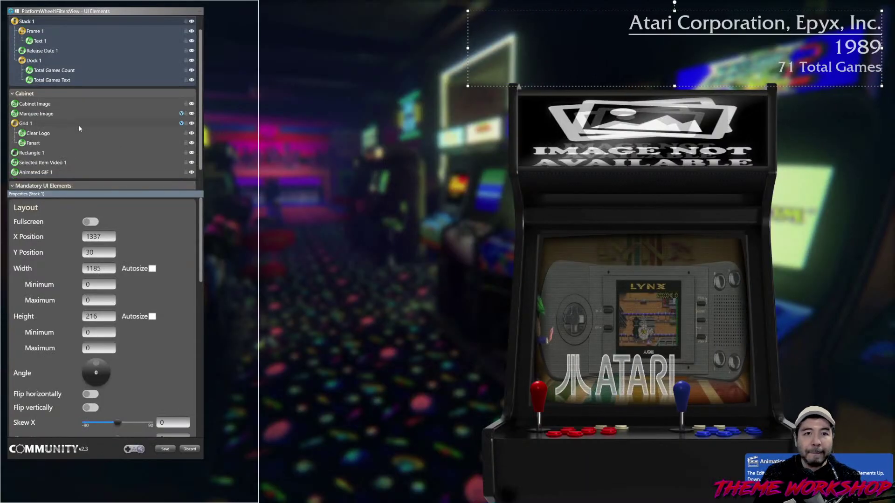
left_click(34, 123)
scroll(194, 336, "down", 5)
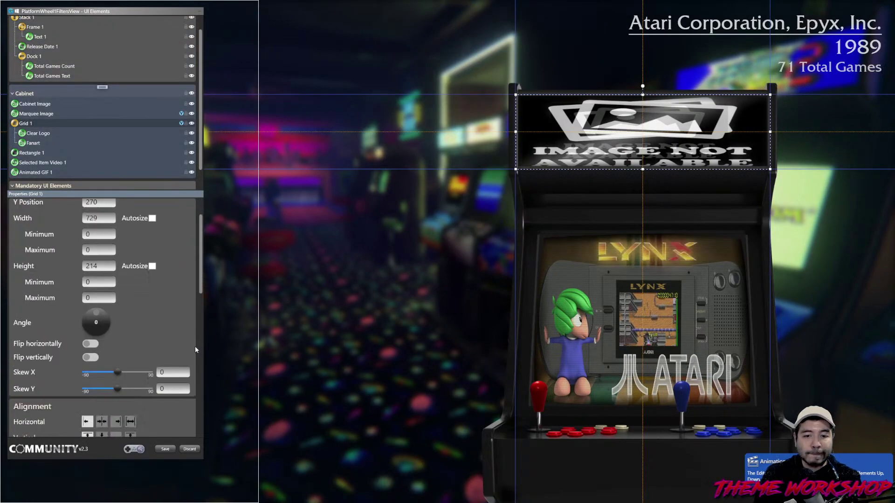
scroll(194, 336, "down", 3)
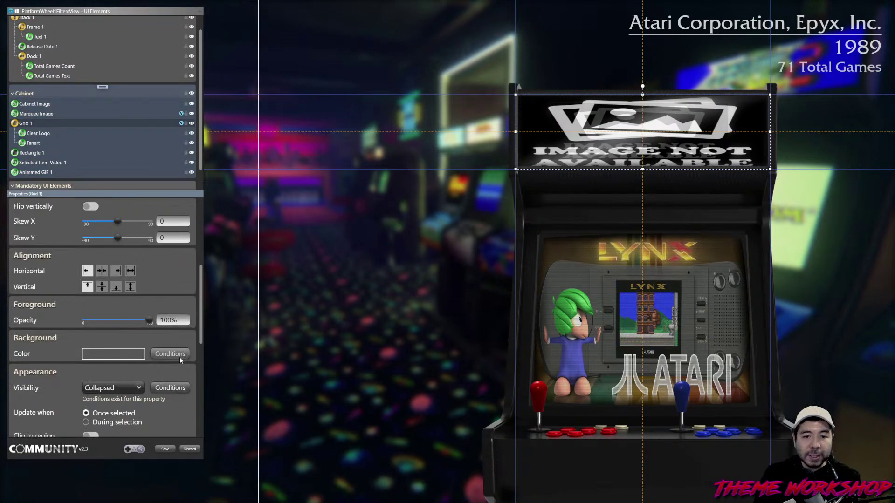
left_click(172, 389)
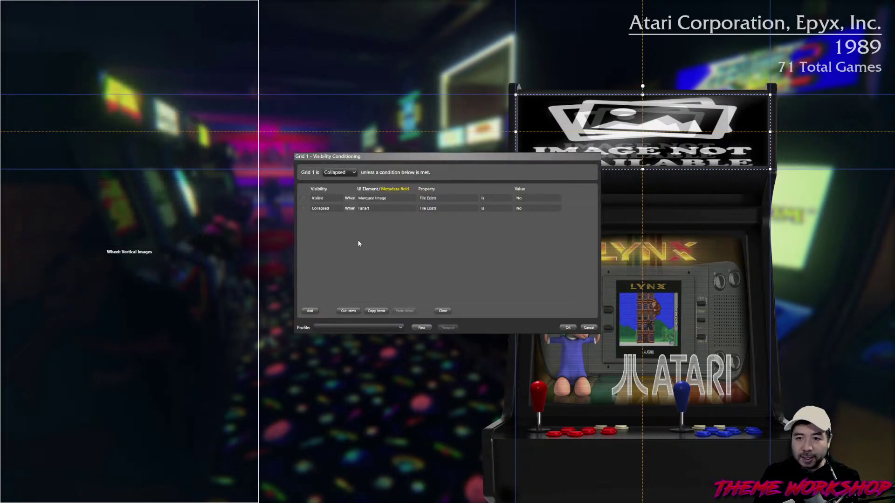
left_click(467, 210)
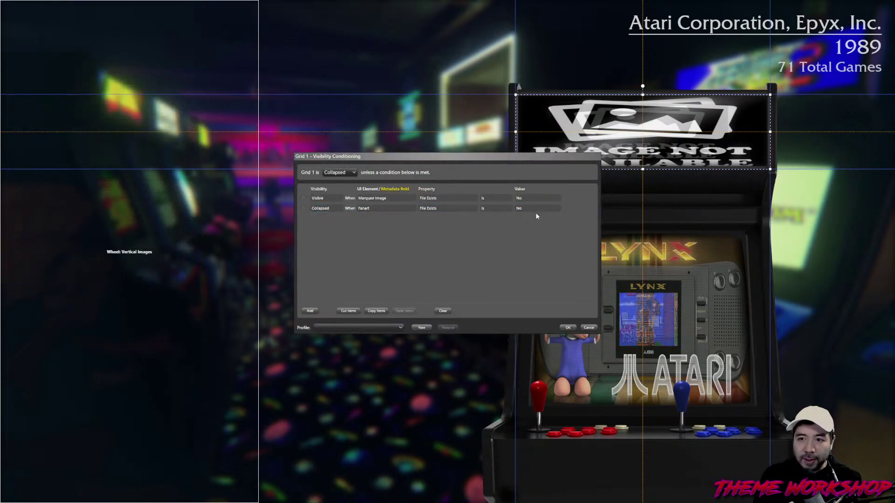
left_click(303, 209)
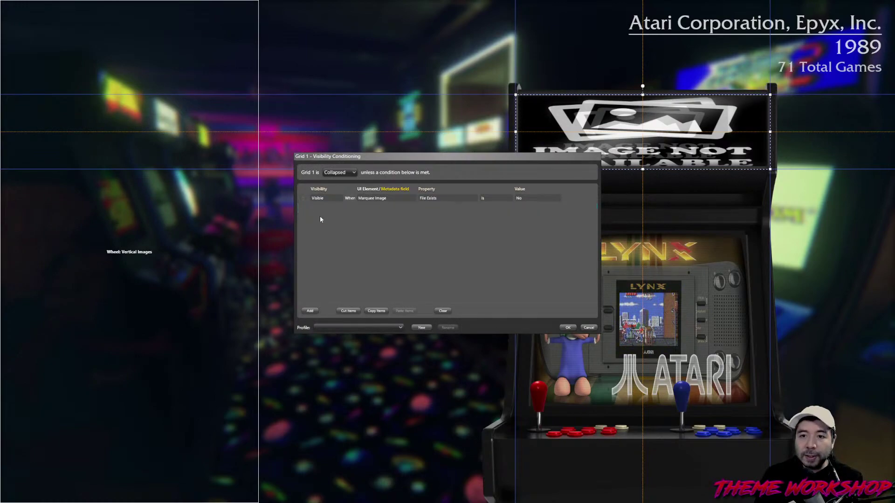
left_click(566, 328)
- Set the Clear Logo's metadata image to Platform clear logo and save the platform wheel view
left_click(39, 135)
scroll(190, 326, "down", 6)
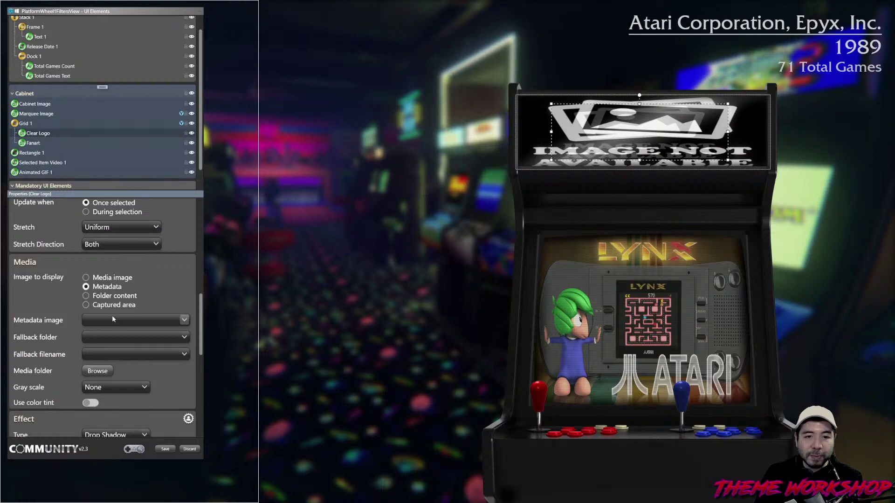
left_click(113, 319)
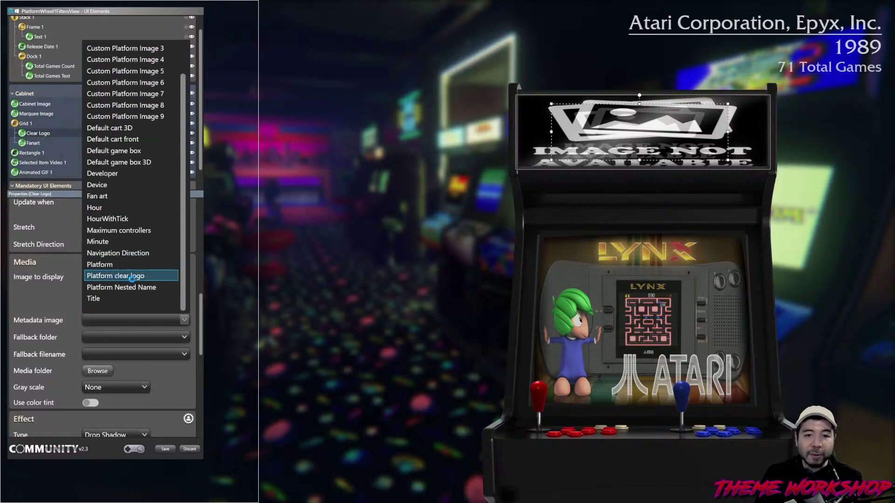
left_click(132, 276)
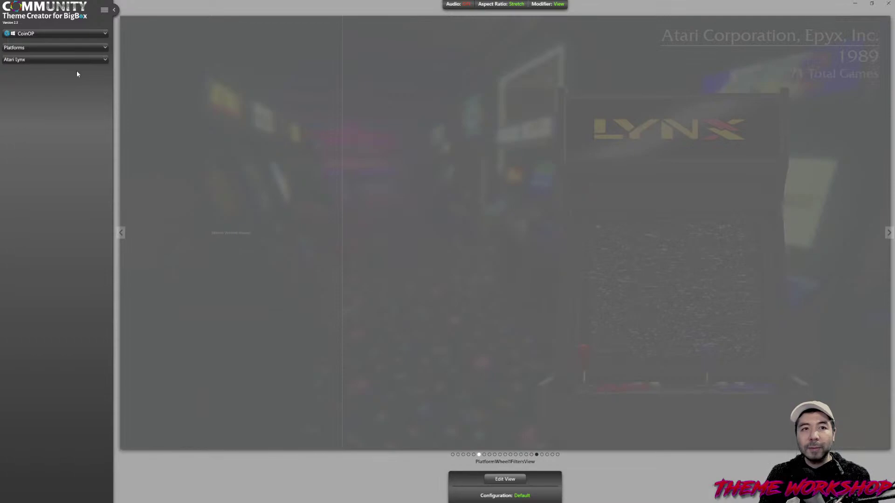
- Preview the platform wheel view's marquee with other platforms, such as Atari Jaguar
left_click(72, 59)
left_click(72, 60)
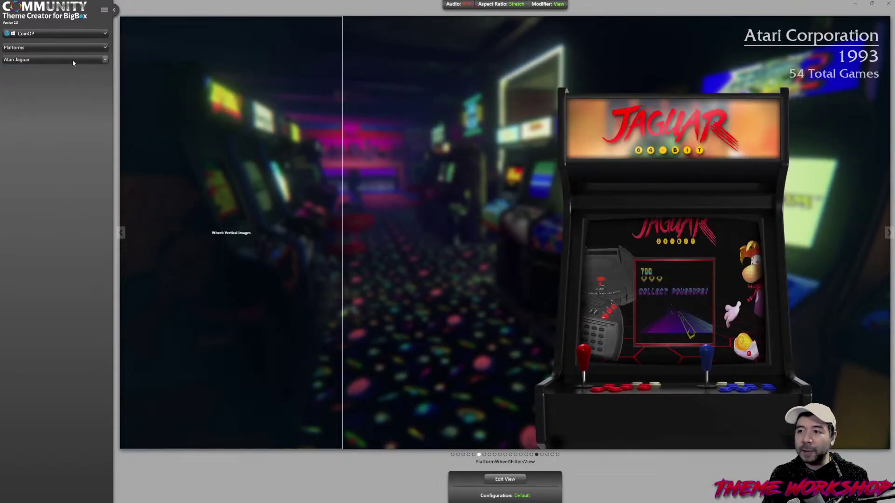
scroll(72, 62, "up", 1)
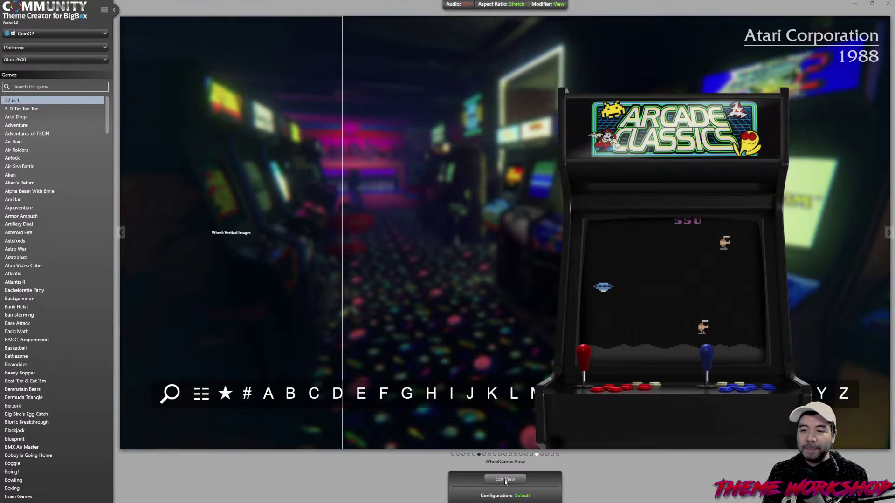
- Open the games wheel view for editing and reposition the UI elements window slightly away from the corner
left_click(504, 479)
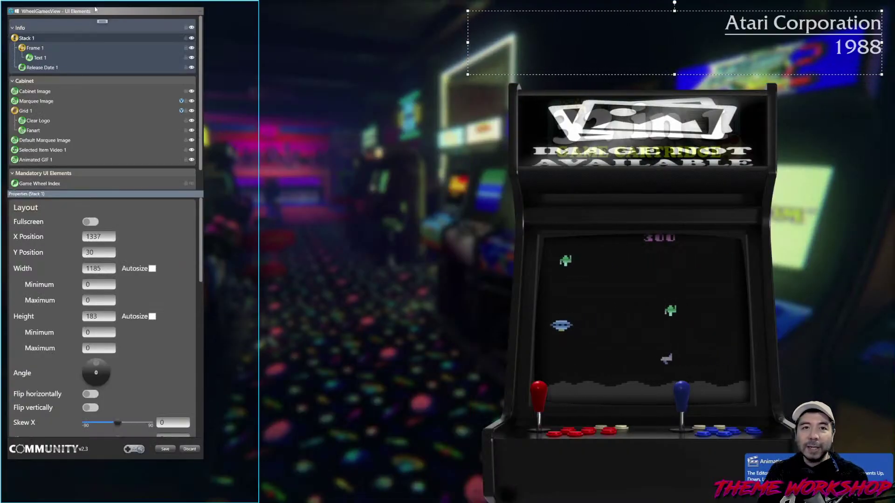
left_click_drag(96, 12, 106, 27)
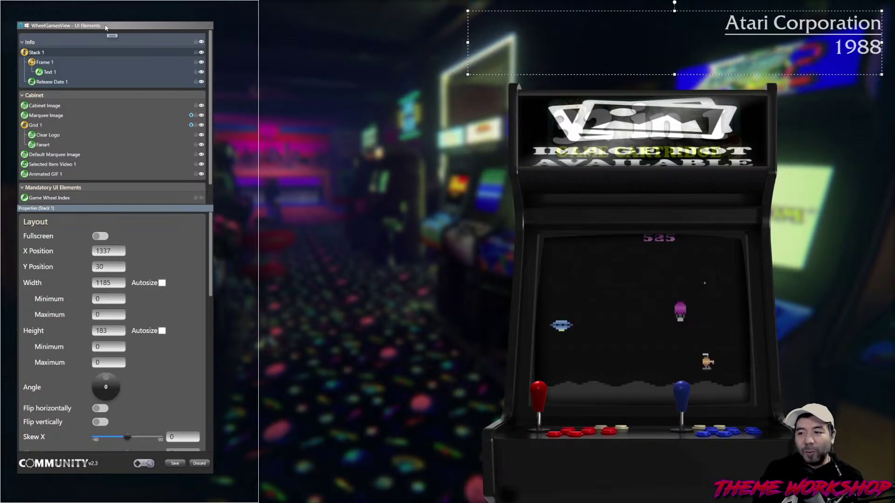
left_click(68, 14)
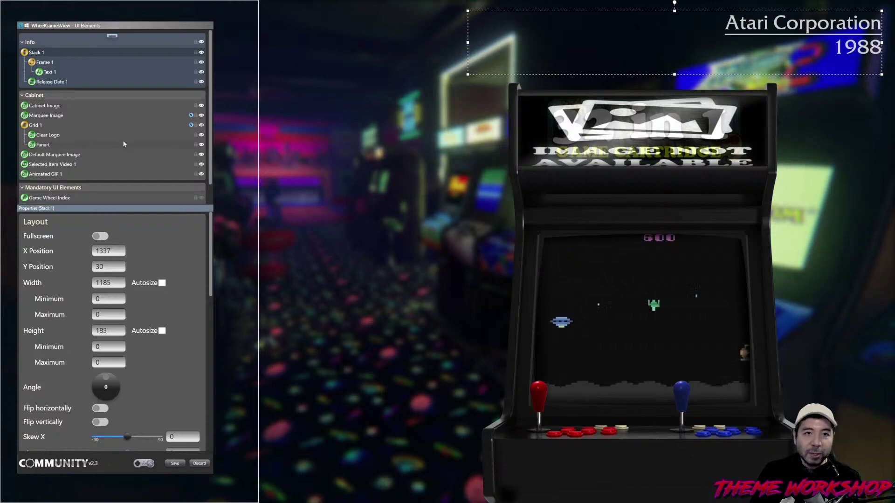
scroll(118, 144, "down", 1)
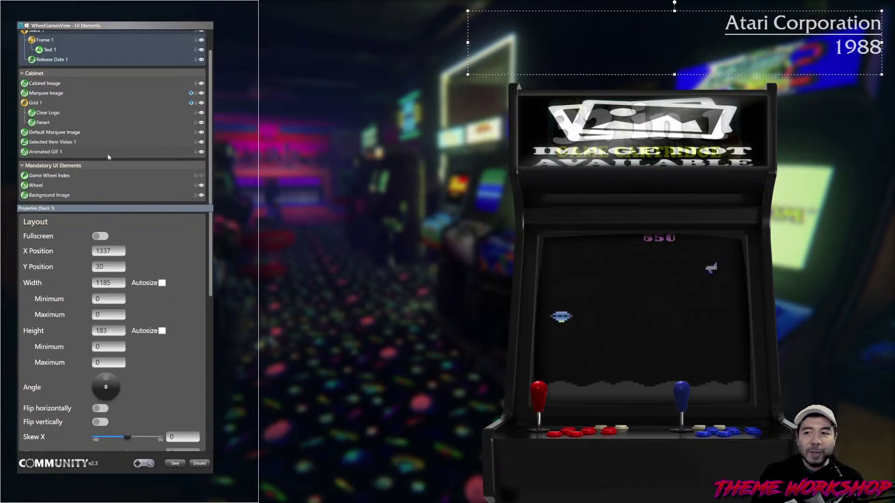
scroll(98, 153, "up", 1)
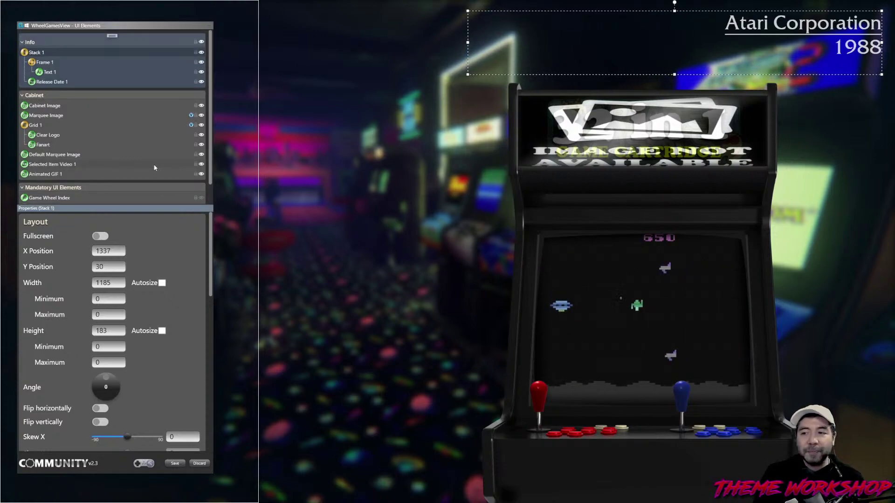
left_click(50, 136)
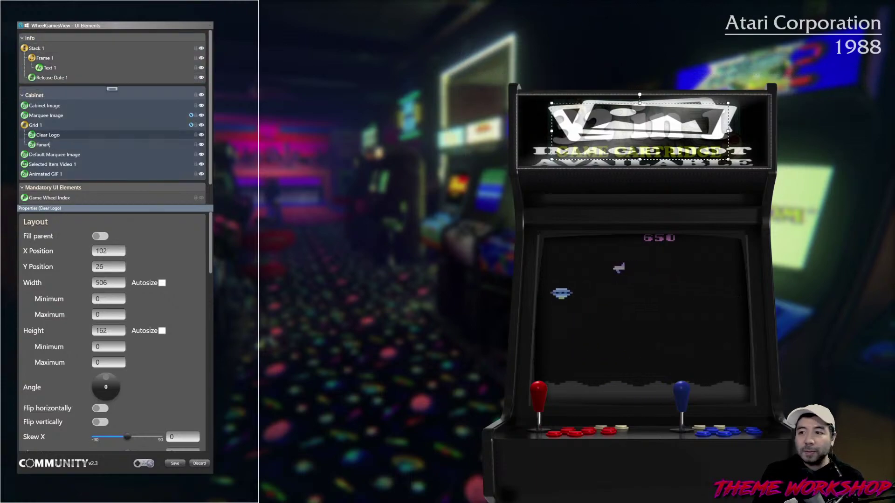
left_click(64, 107)
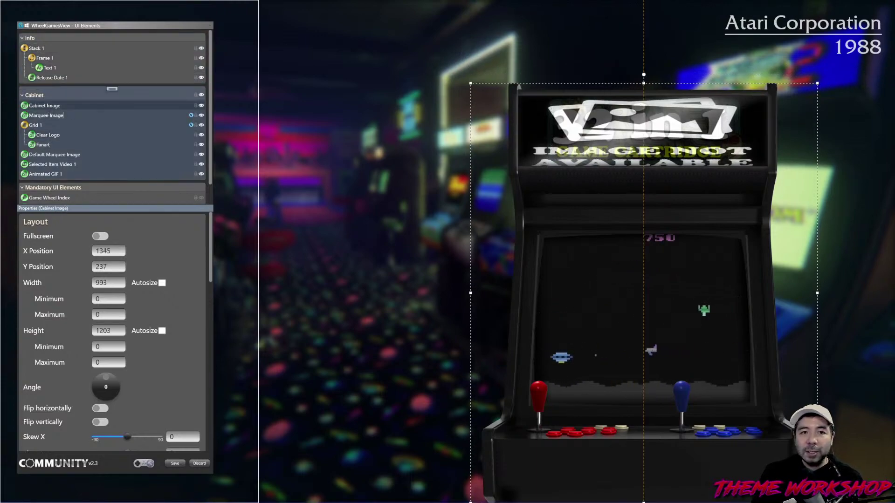
- Add an image element, move it to the end of the Cabinet group, and rename it Character Image
left_click(51, 78)
left_click(51, 72)
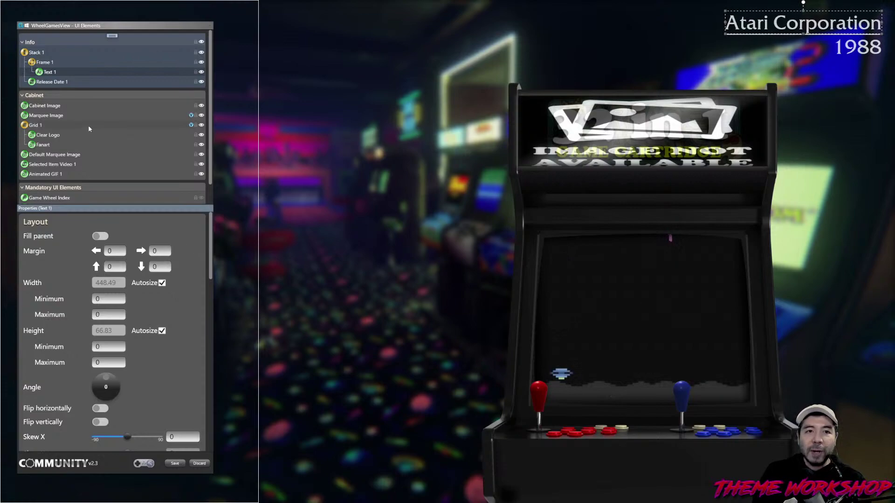
left_click(112, 35)
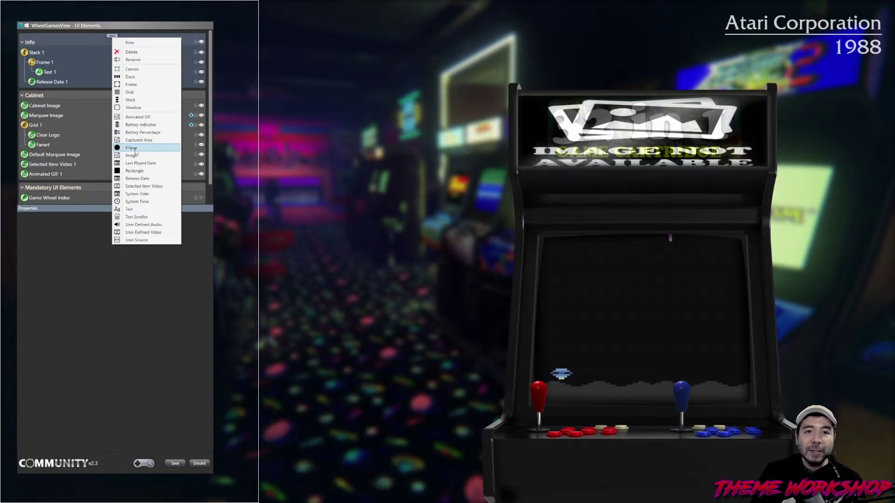
left_click(131, 155)
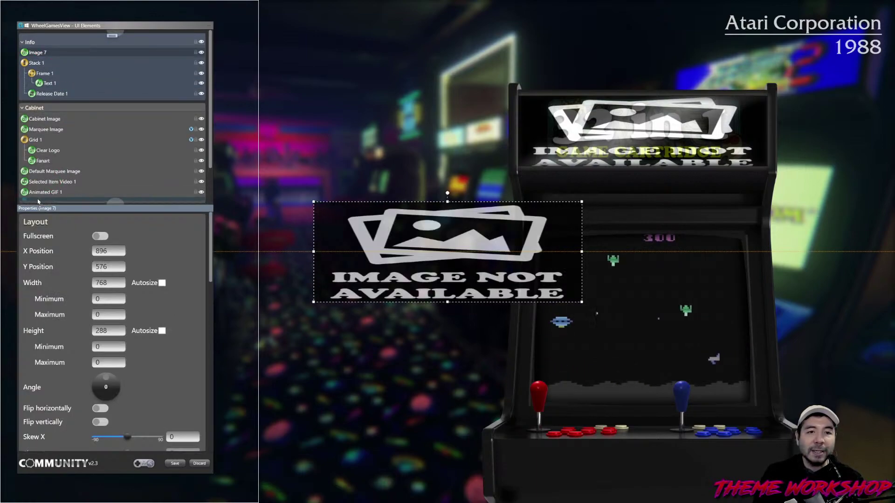
left_click_drag(25, 200, 44, 142)
key("BackSpace")
type("Character Image")
key("Return")
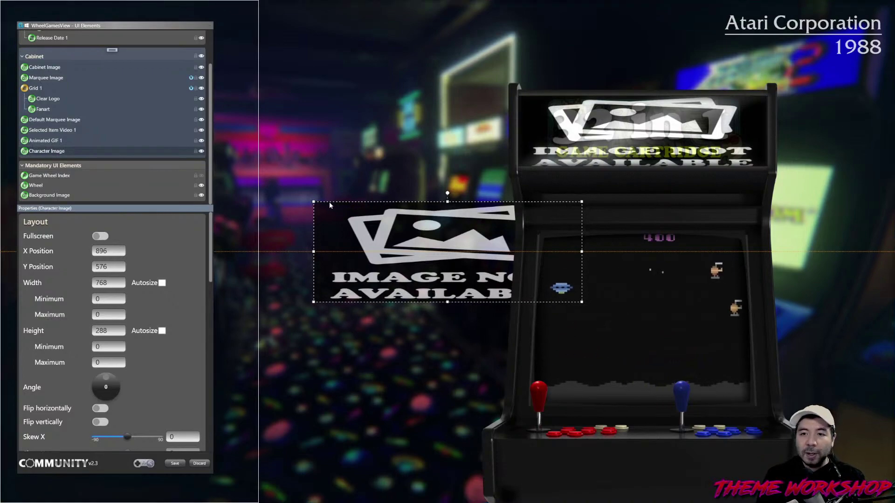
- Enlarge the Character Image to about 703 by 821 and place it beside the cabinet at about X 901, Y 223
left_click_drag(313, 201, 336, 15)
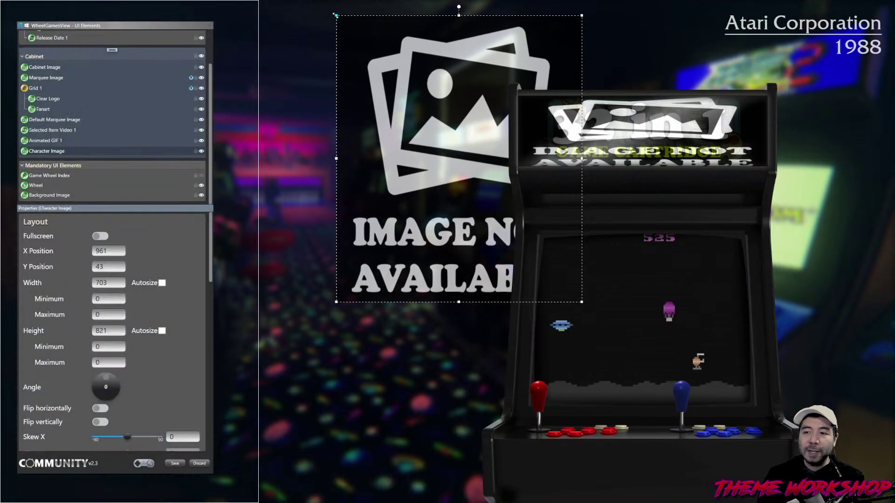
key("shift+Down")
key("shift+Down")
key("shift+Down")
key("shift+Down")
key("shift+Down")
key("shift+Down")
key("shift+Down")
key("shift+Down")
key("shift+Down")
key("shift+Down")
key("shift+Down")
key("shift+Down")
key("shift+Down")
key("shift+Down")
key("shift+Down")
key("shift+Down")
key("shift+Down")
key("shift+Down")
key("shift+Left")
key("shift+Left")
key("shift+Left")
key("shift+Left")
key("shift+Left")
key("shift+Left")
key("shift+Left")
key("shift+Left")
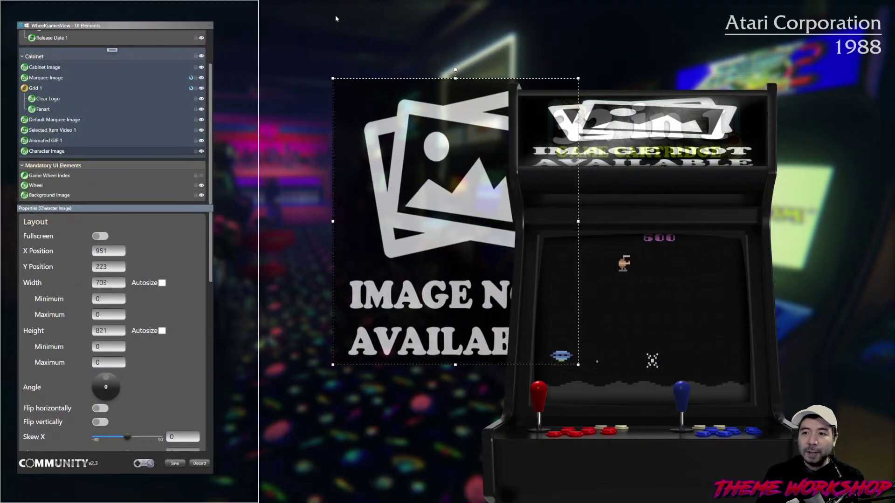
key("shift+Right")
key("shift+Right")
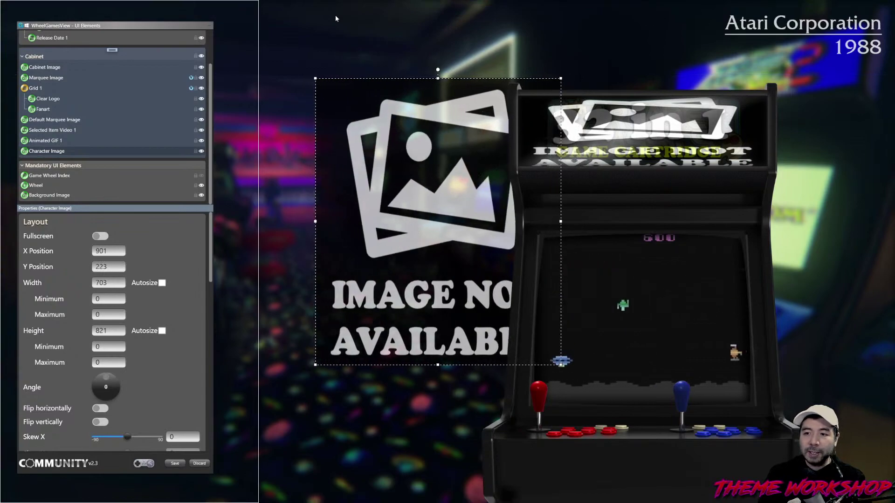
- Align the Character Image's content horizontally to the right and vertically to the bottom
scroll(192, 269, "down", 5)
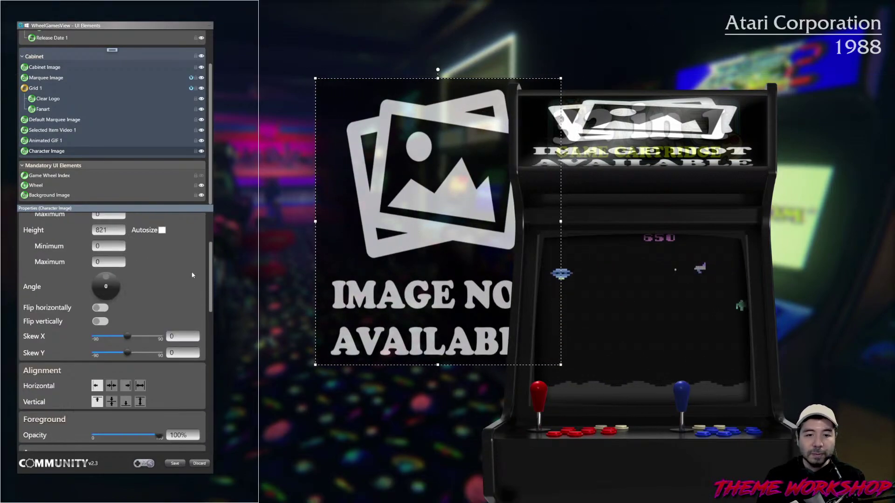
left_click(127, 285)
left_click(126, 302)
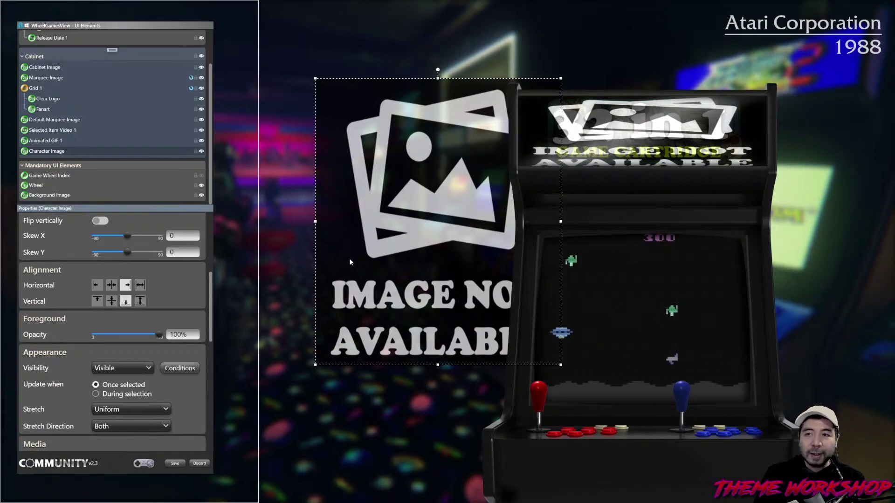
- Stretch the Character Image vertically so it spans from the marquee's top edge down to the cabinet's joysticks
left_click_drag(437, 78, 437, 91)
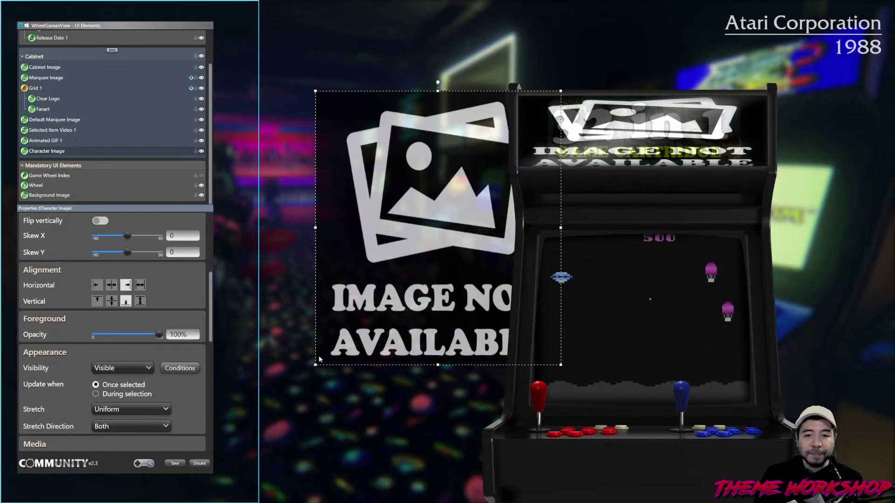
left_click_drag(438, 365, 437, 400)
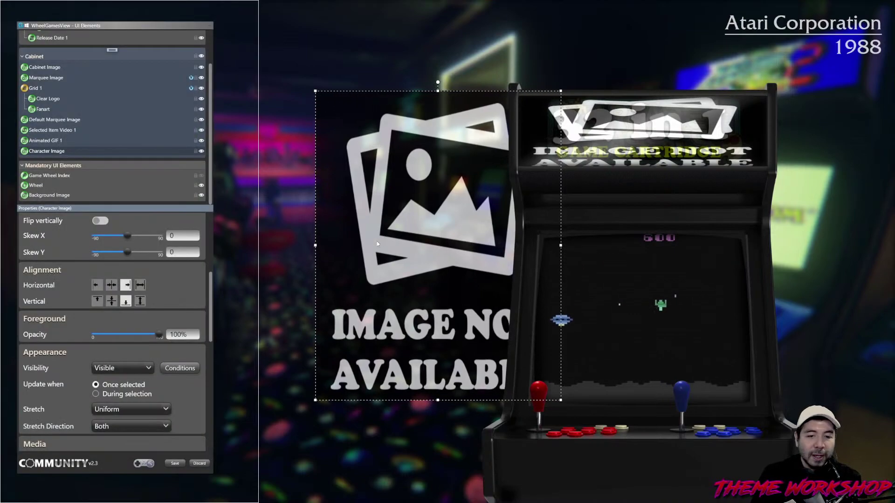
left_click_drag(438, 91, 438, 94)
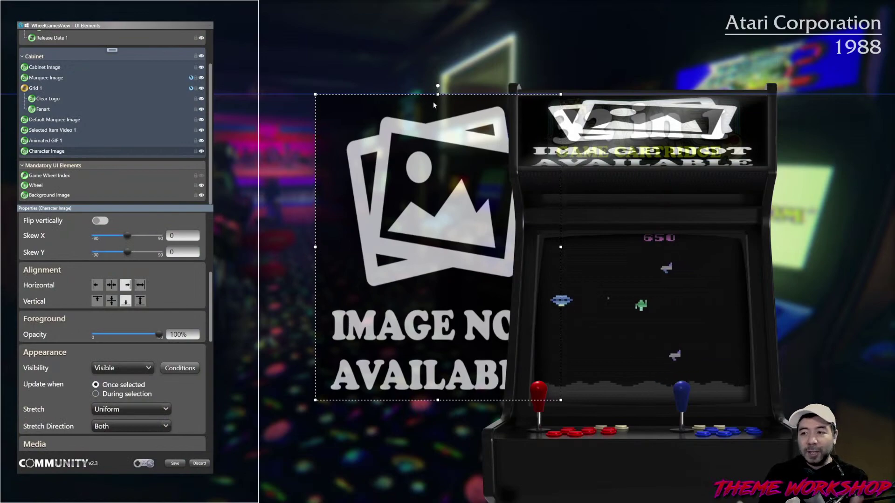
- Save the games view edits and switch the preview platform to Arcade
left_click(175, 463)
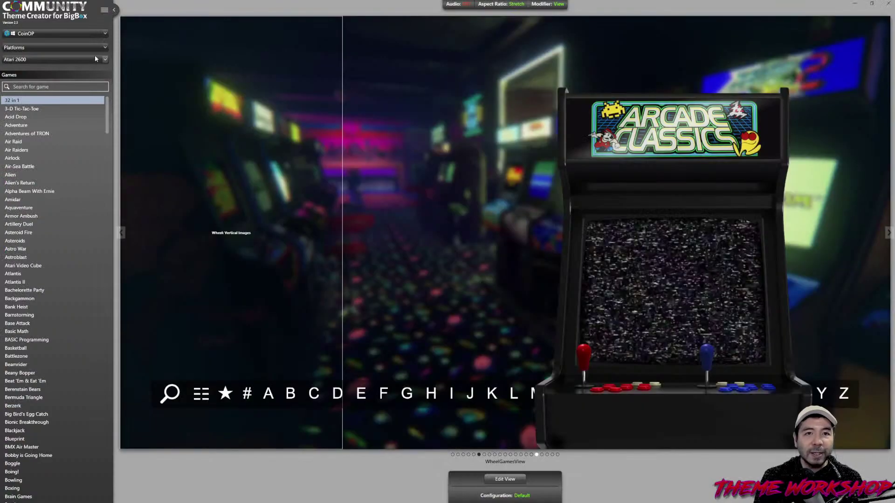
left_click(93, 59)
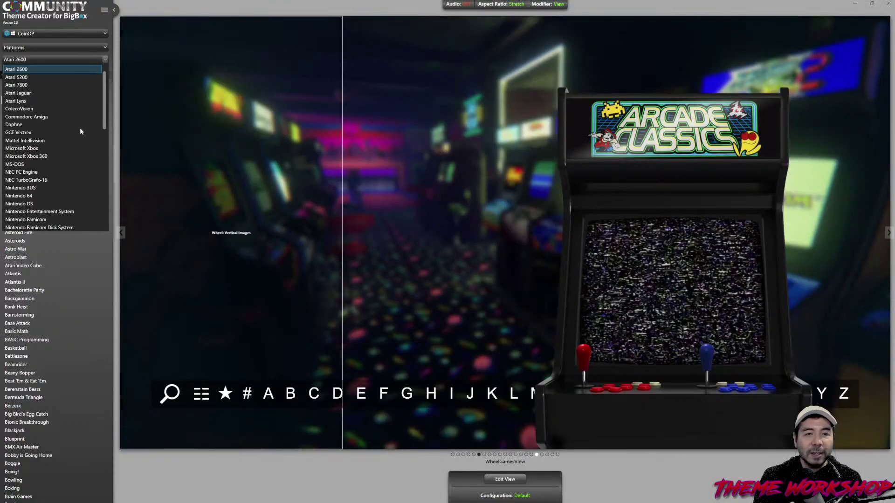
left_click(18, 77)
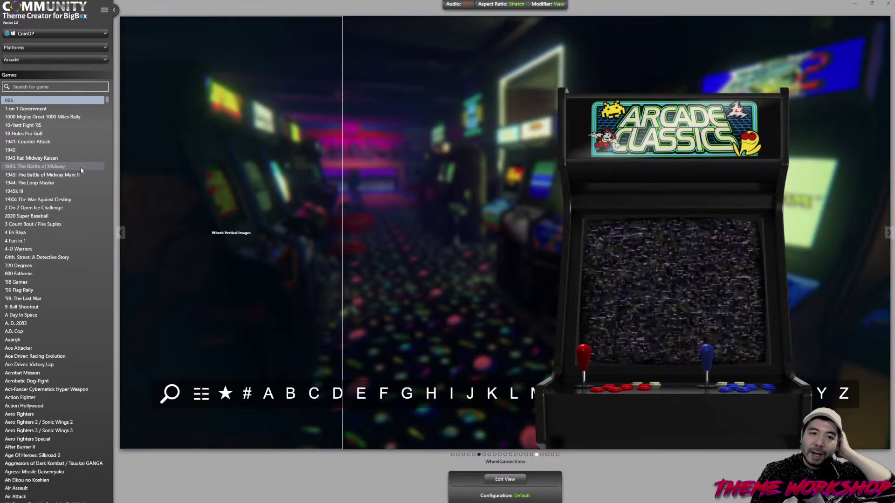
- Try to search the Arcade games list for "d", and close the exception window
scroll(45, 237, "down", 14)
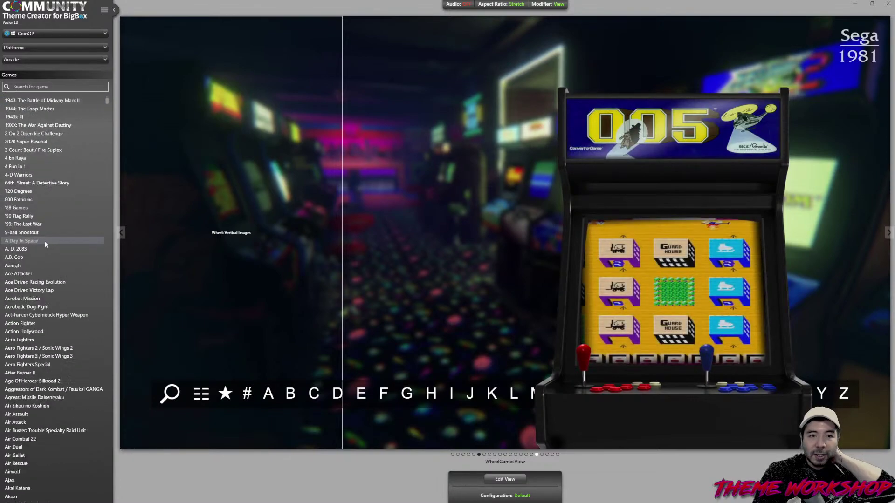
scroll(44, 252, "down", 15)
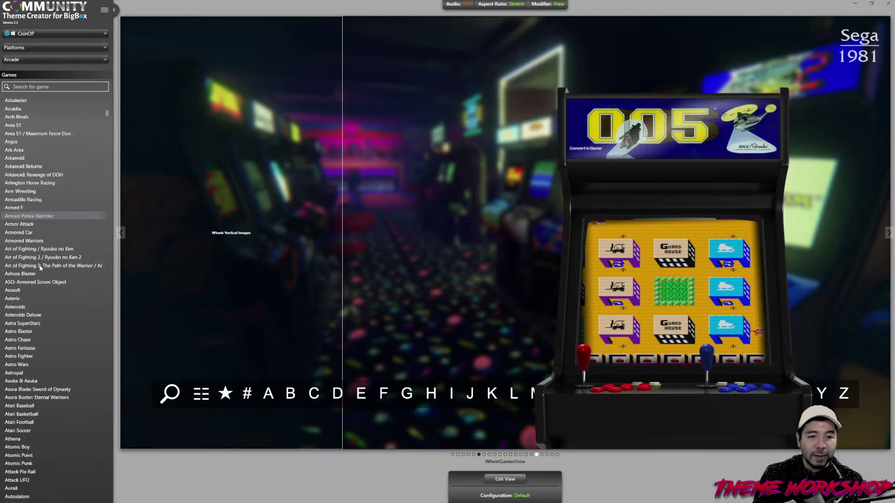
scroll(36, 274, "down", 12)
left_click(29, 87)
type("d")
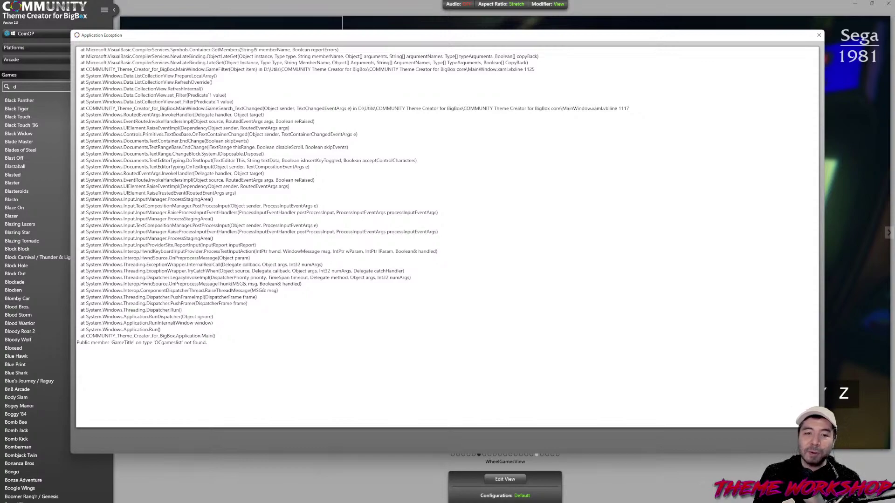
left_click_drag(232, 355, 65, 50)
left_click(818, 35)
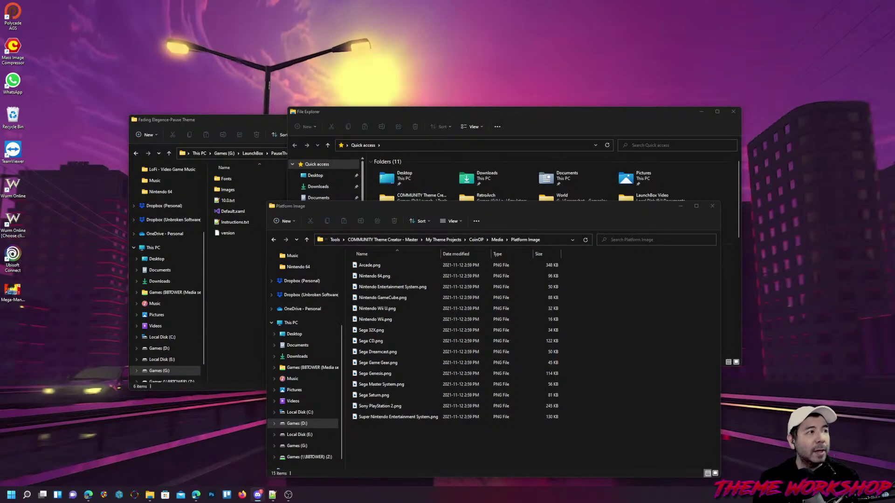
- Reopen the COMMUNITY Theme Creator and select Donkey Kong in the Arcade games list
left_click(397, 453)
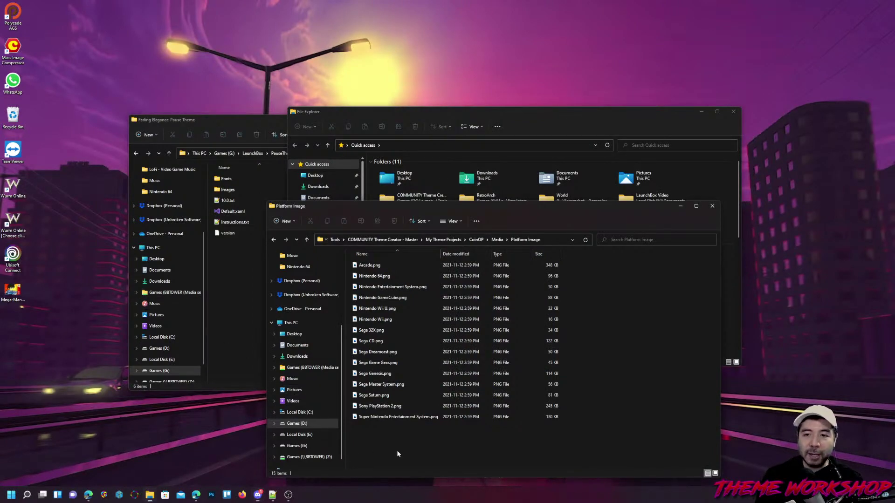
left_click(134, 495)
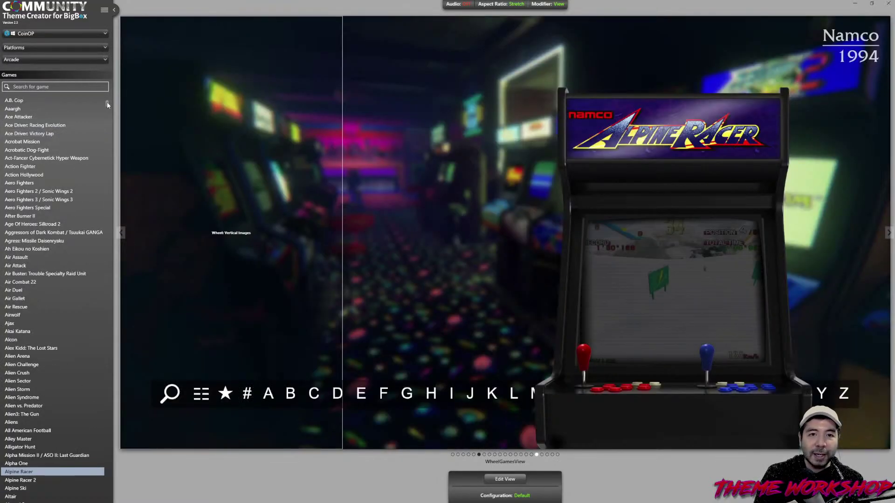
left_click_drag(107, 102, 110, 185)
left_click(28, 216)
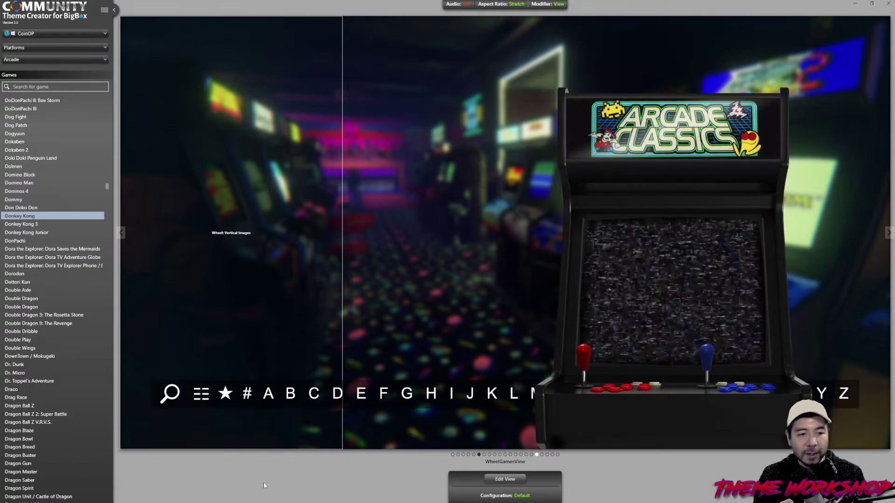
- Switch to File Explorer and create a folder named Game Graphics in the CoinOP project's Media folder
key("super+Tab")
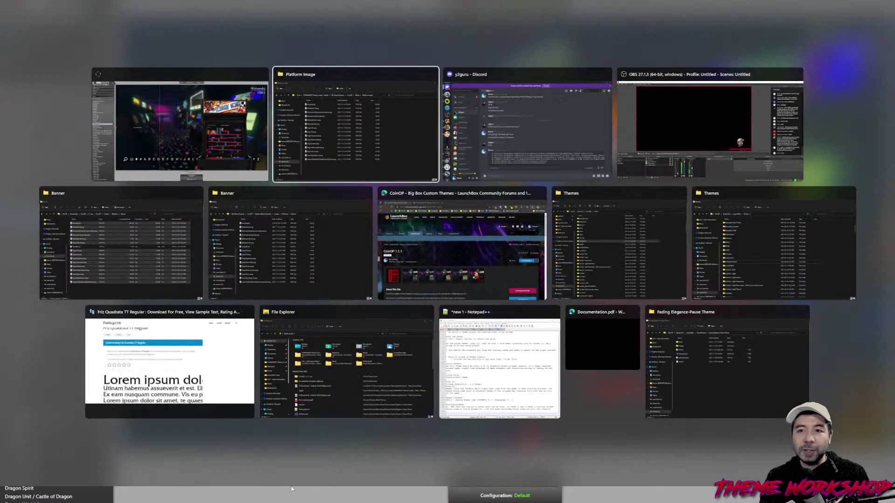
key("Return")
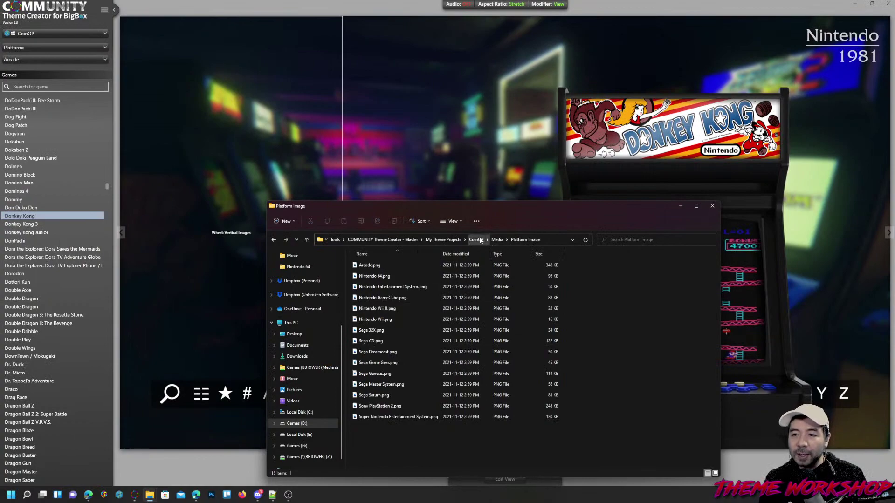
key("alt+Tab")
key("alt+Tab")
key("alt+Tab")
key("alt+Tab")
key("Escape")
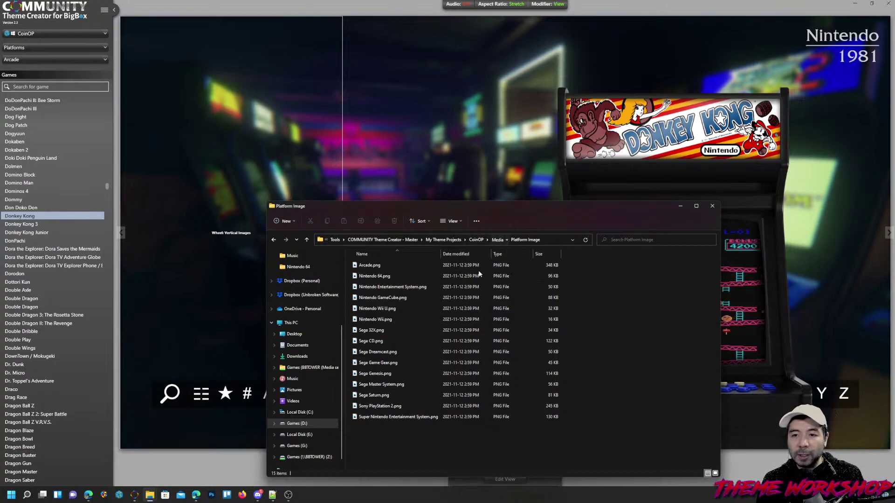
left_click(307, 239)
left_click(285, 221)
left_click(298, 236)
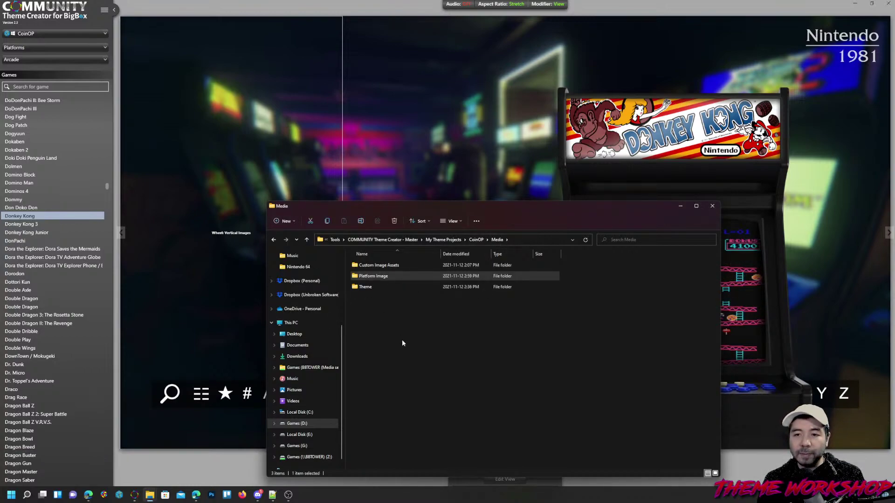
type("Game G")
type("raphics")
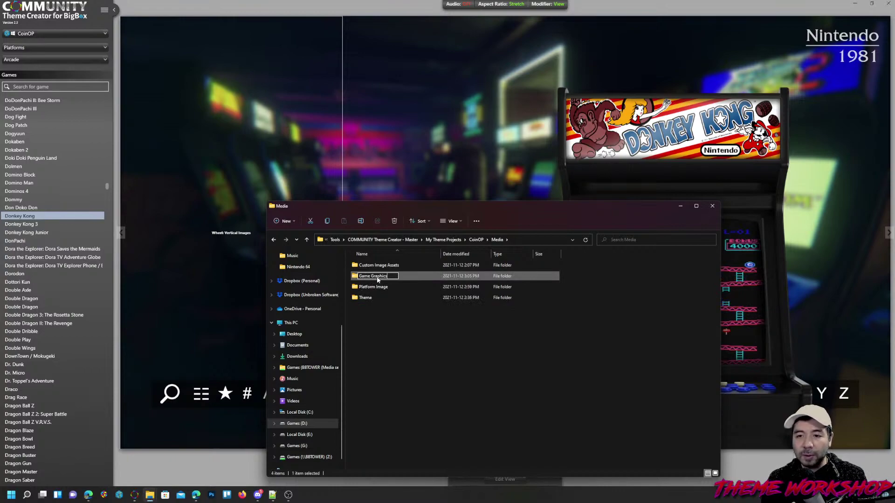
key("Return")
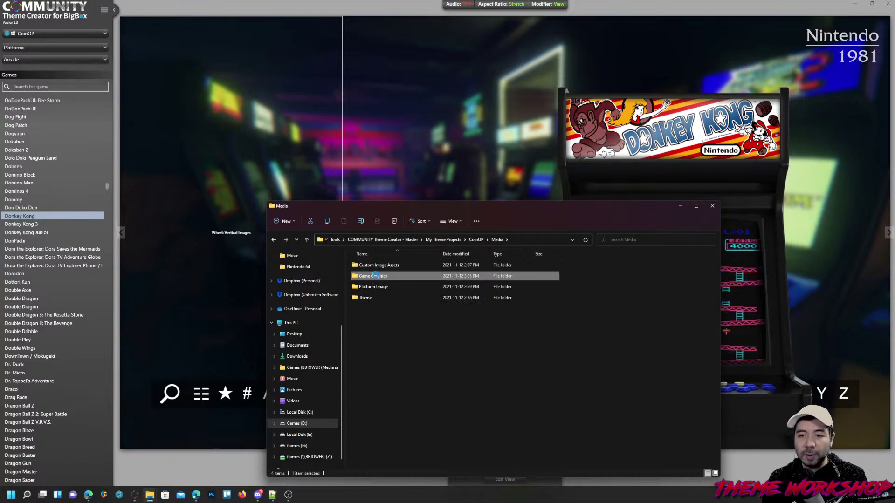
- Paste the copied PNG images into the Game Graphics folder and return to the theme creator
double_click(376, 277)
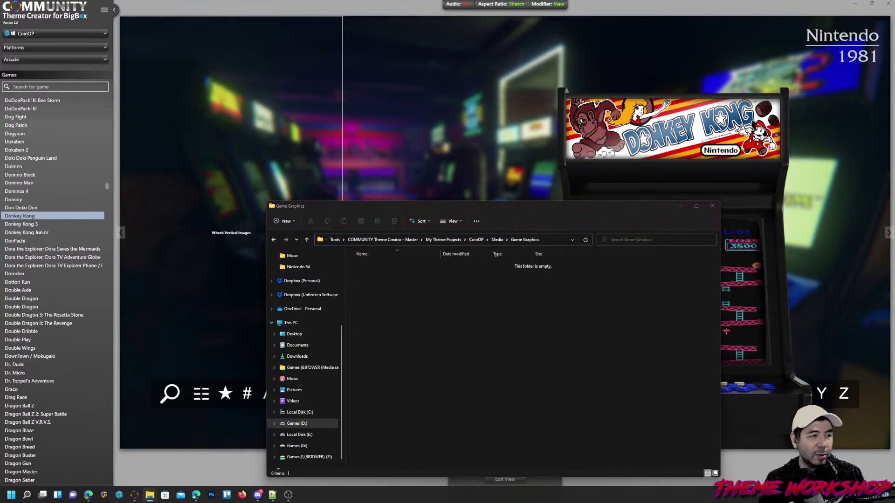
left_click(418, 331)
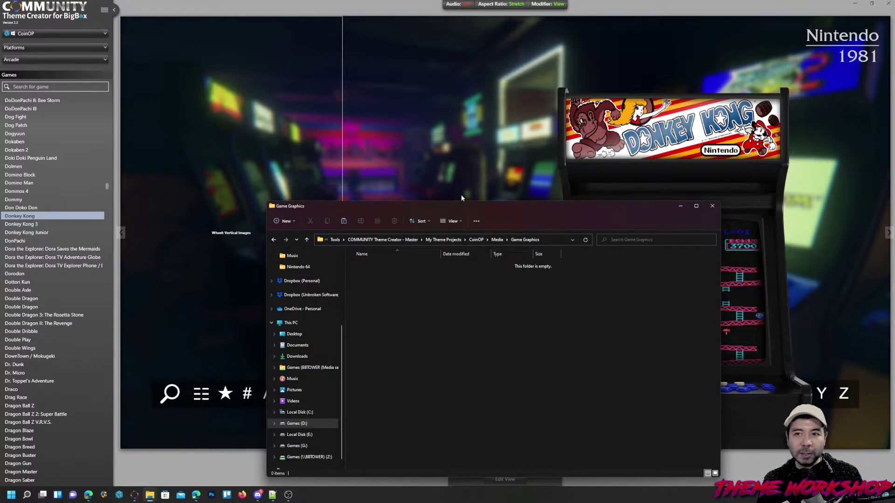
mouse_move(448, 206)
left_mouse_down()
mouse_move(409, 181)
mouse_move(439, 210)
left_mouse_up()
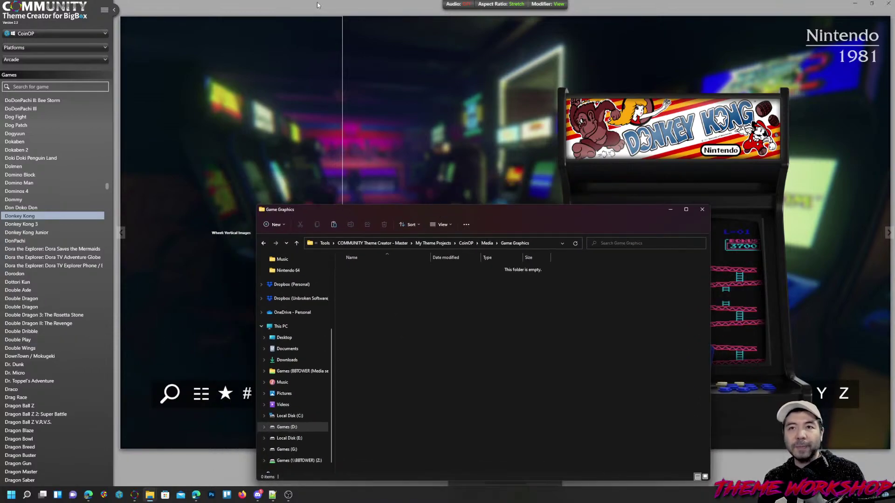
key("ctrl+v")
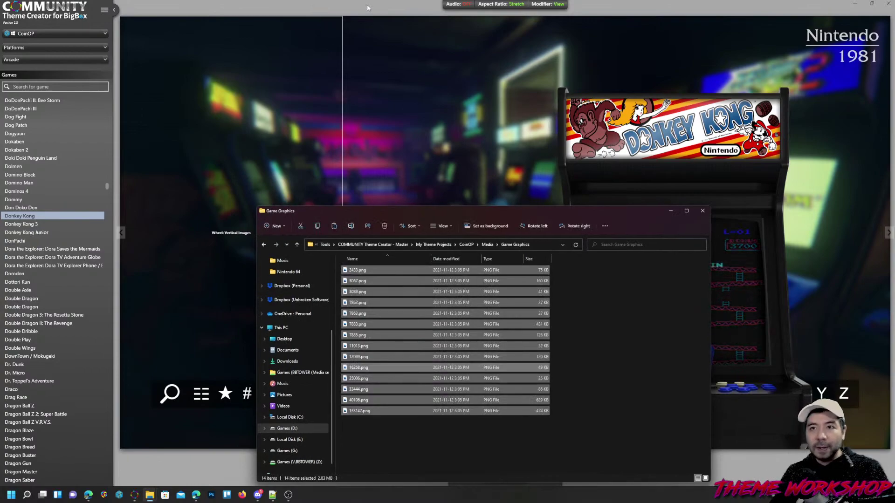
left_click(367, 8)
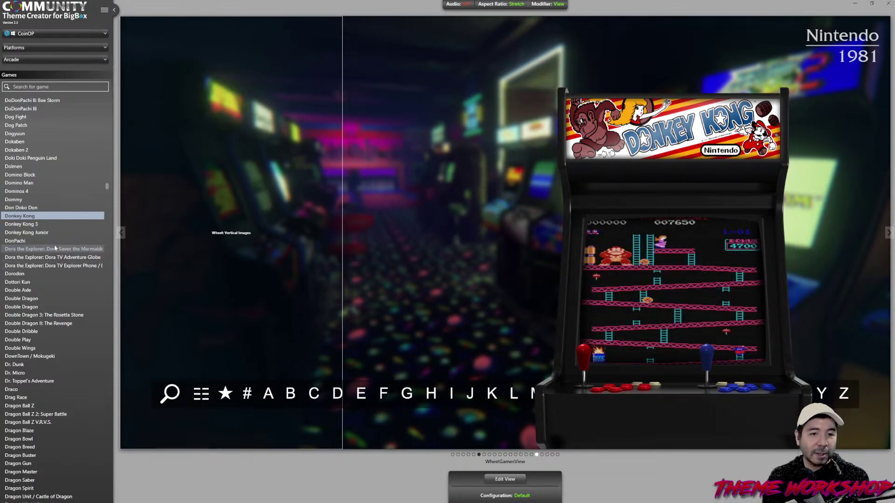
scroll(32, 269, "down", 2)
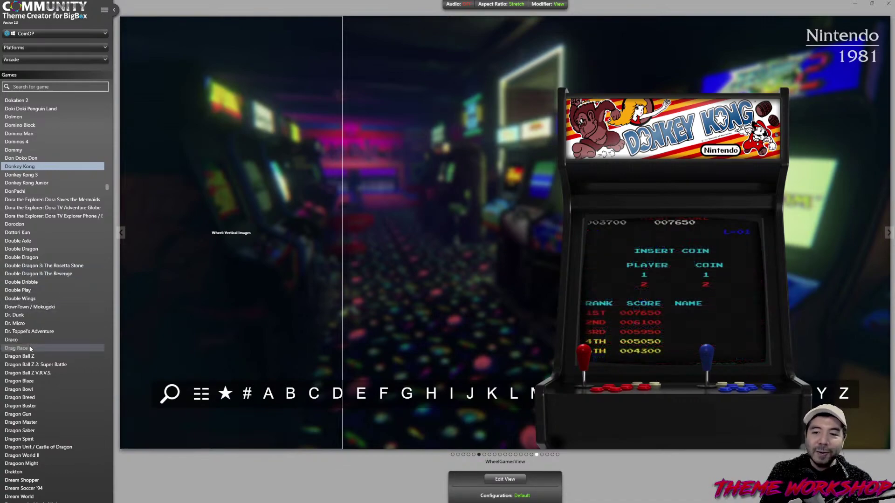
- Switch to LaunchBox and open the metadata editor for the Arcade game 1 on 1 Government
key("super")
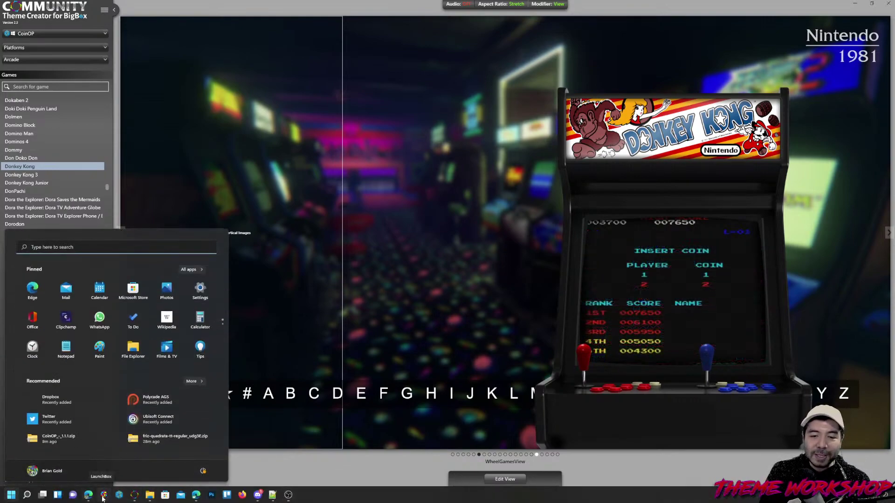
left_click(103, 495)
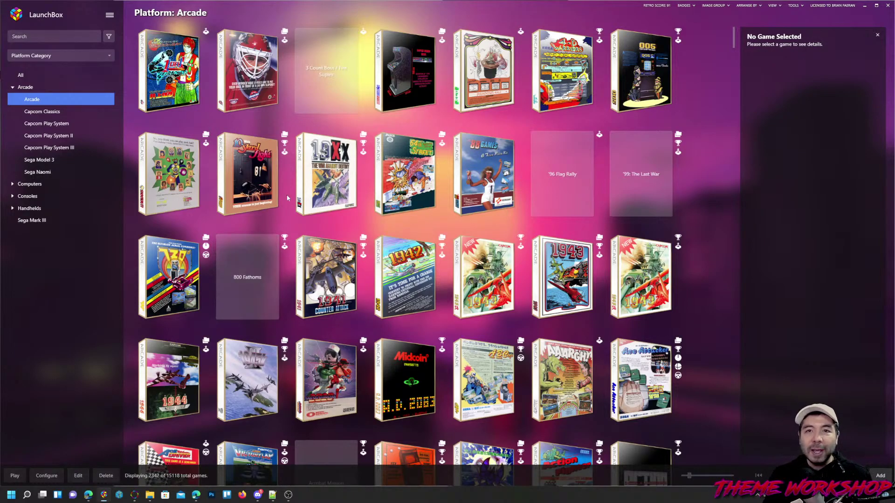
left_click(171, 79)
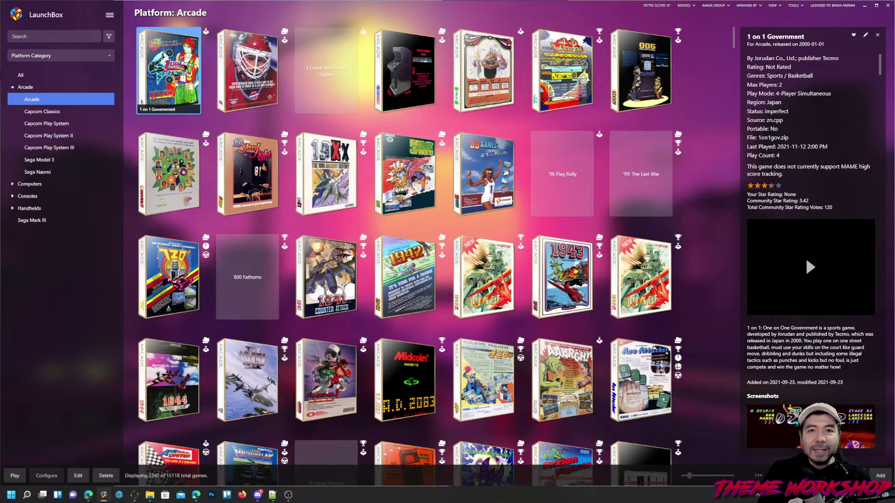
right_click(177, 82)
mouse_move(235, 133)
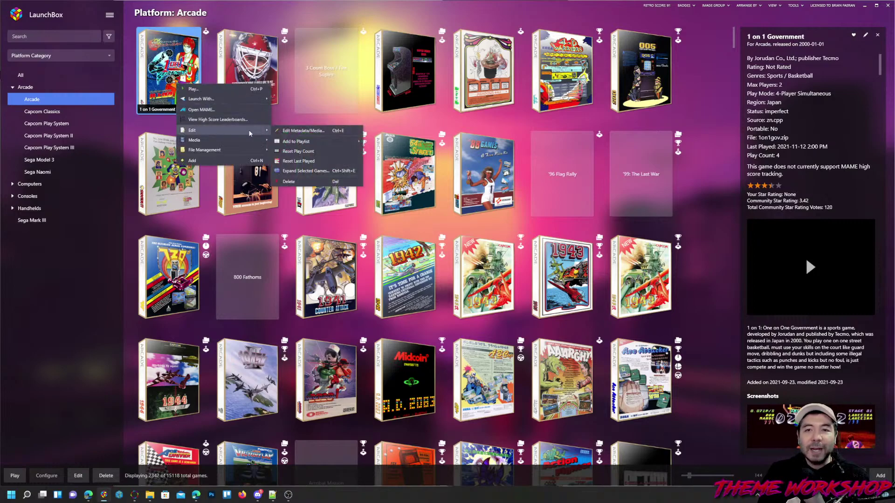
left_click(314, 134)
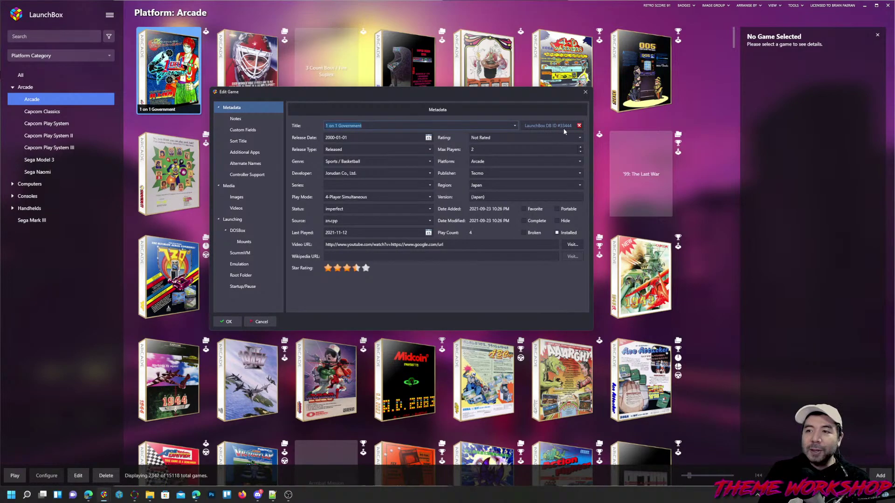
- Open the game's LaunchBox Games Database page and examine its details and images
left_click(545, 127)
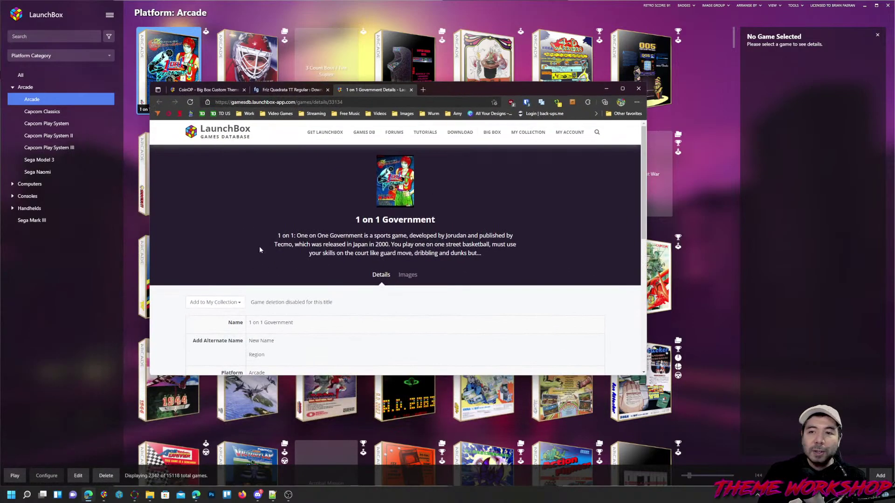
scroll(424, 281, "down", 5)
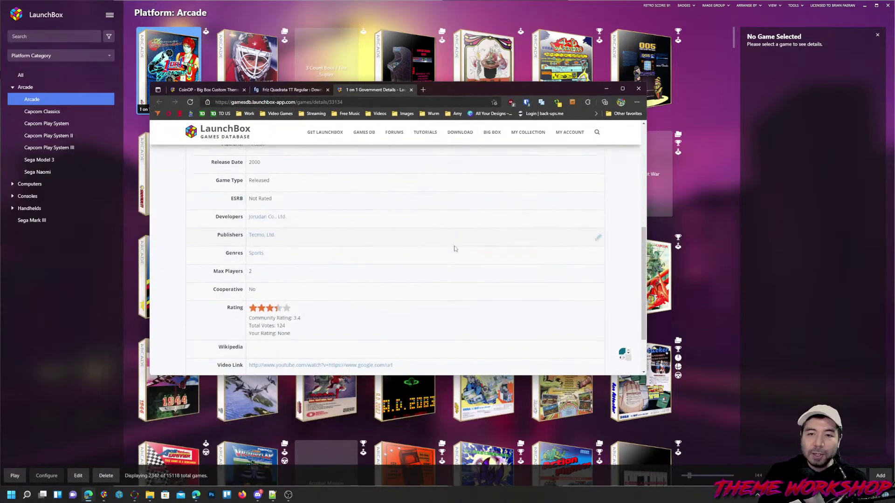
scroll(433, 264, "up", 5)
scroll(409, 274, "down", 1)
scroll(409, 273, "down", 5)
scroll(373, 186, "up", 6)
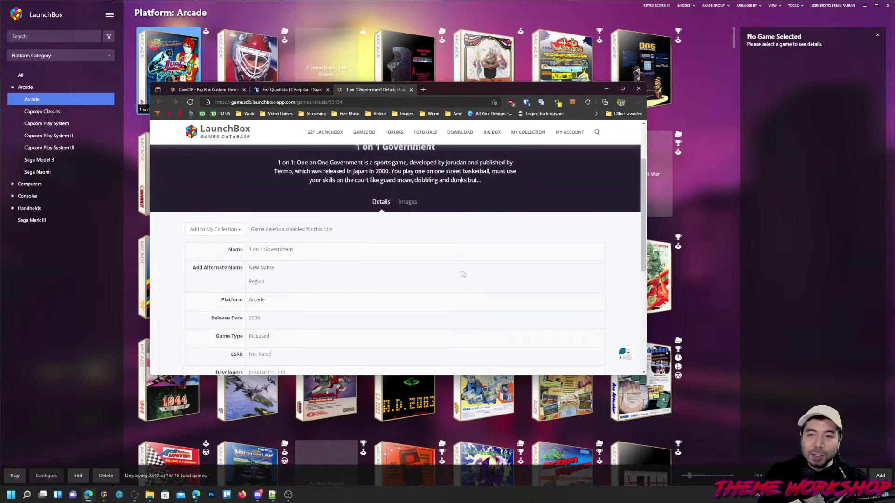
scroll(407, 286, "down", 3)
scroll(407, 279, "up", 3)
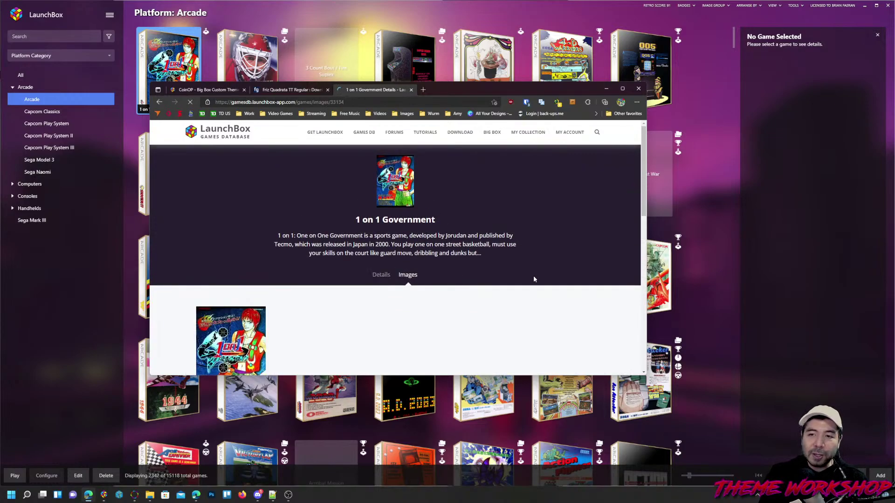
scroll(571, 285, "down", 4)
scroll(565, 306, "down", 3)
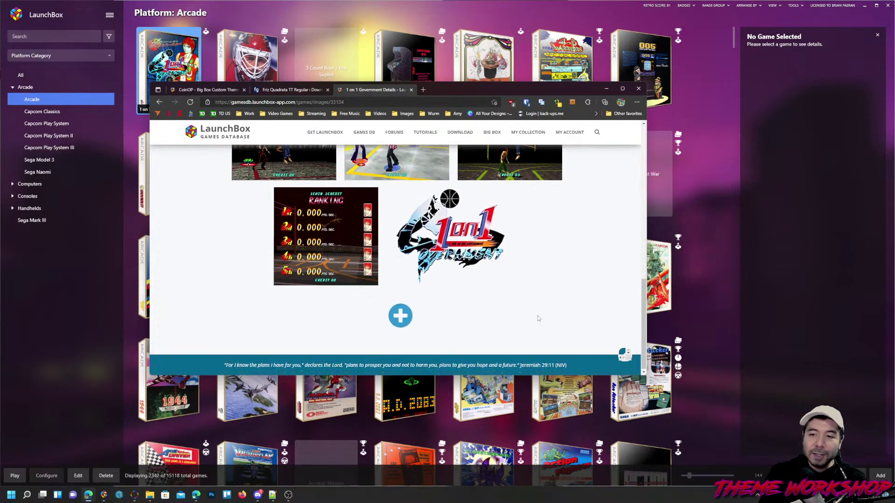
scroll(579, 301, "up", 8)
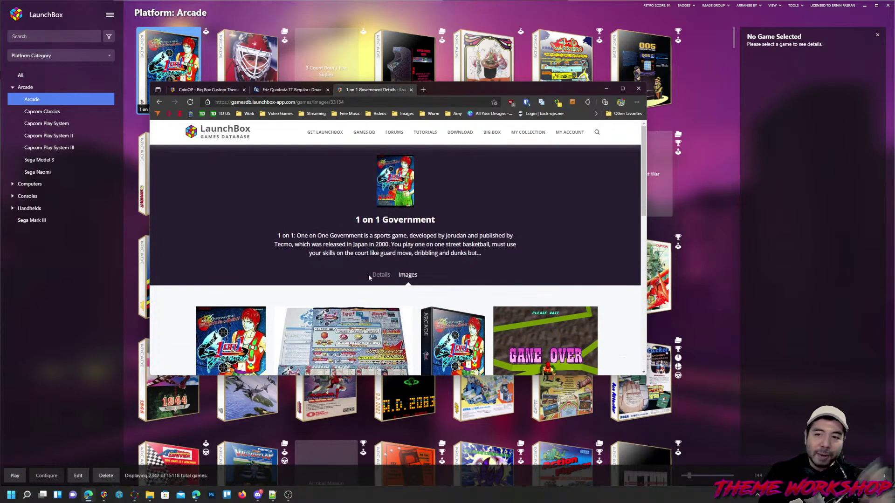
scroll(576, 267, "down", 4)
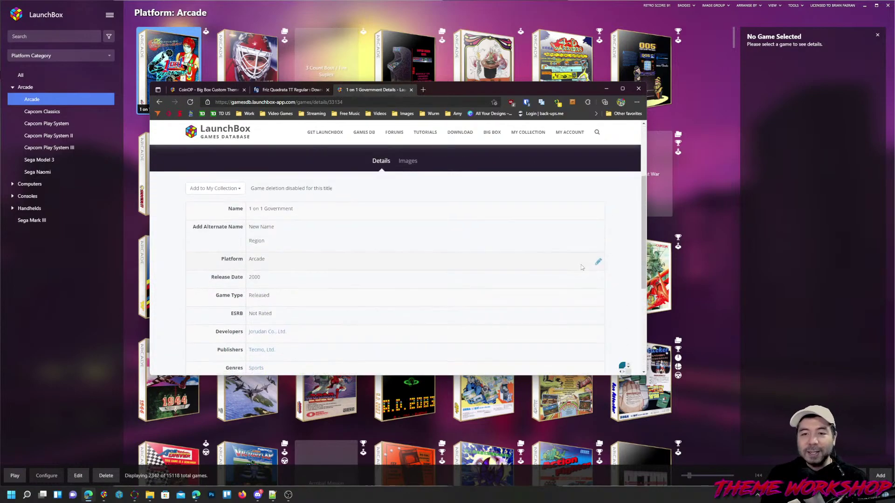
scroll(578, 264, "down", 3)
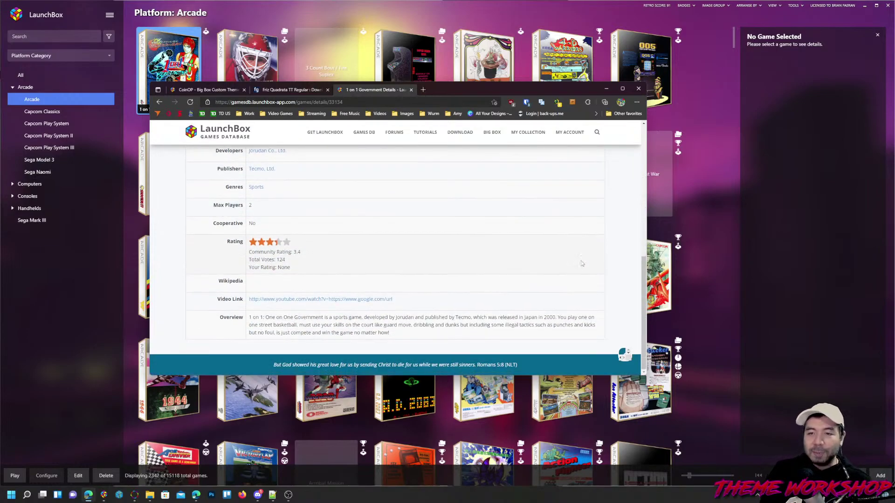
- Close the game's database page and cancel out of its metadata editor in LaunchBox
middle_click(385, 90)
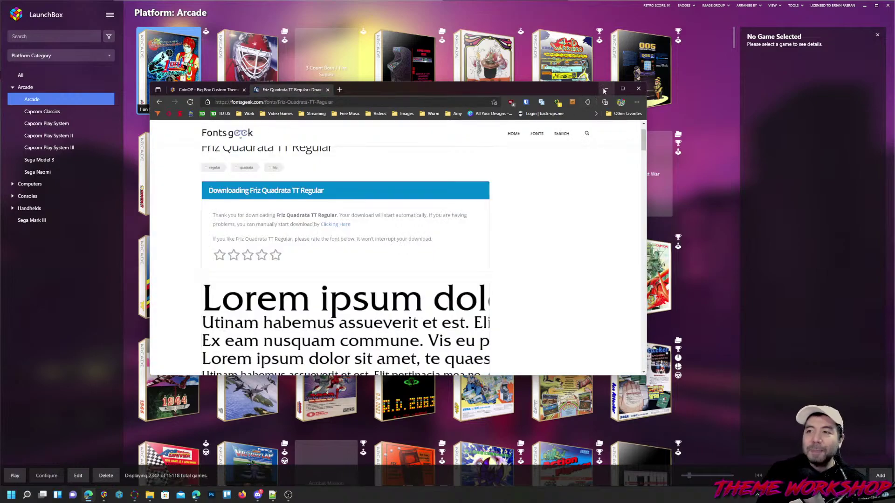
left_click(604, 90)
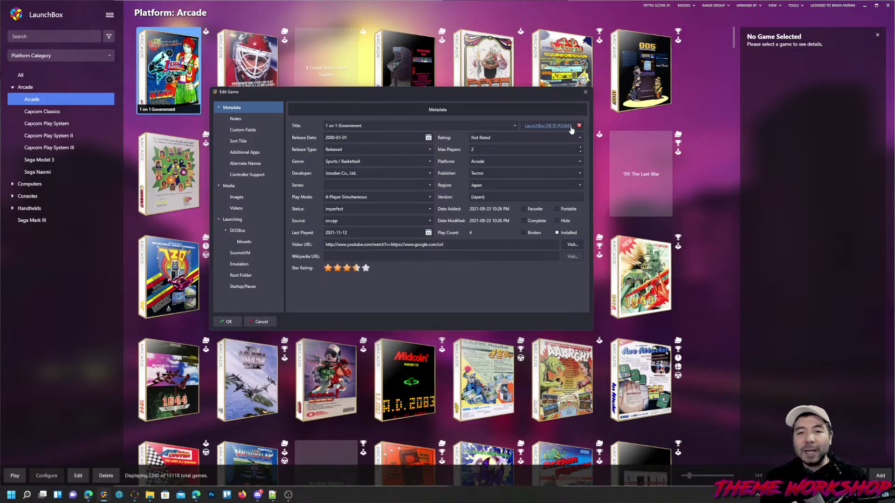
left_click(260, 322)
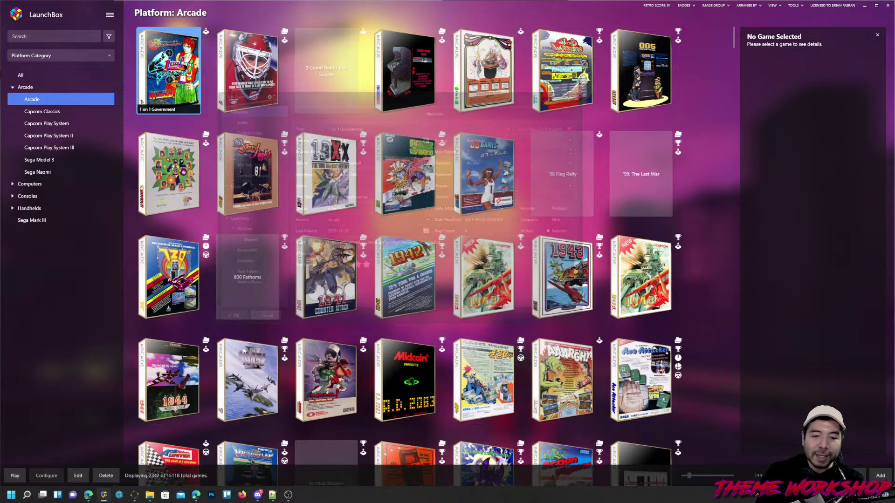
- Switch to the Game Graphics folder in File Explorer and display its PNG files as large icons
mouse_move(149, 495)
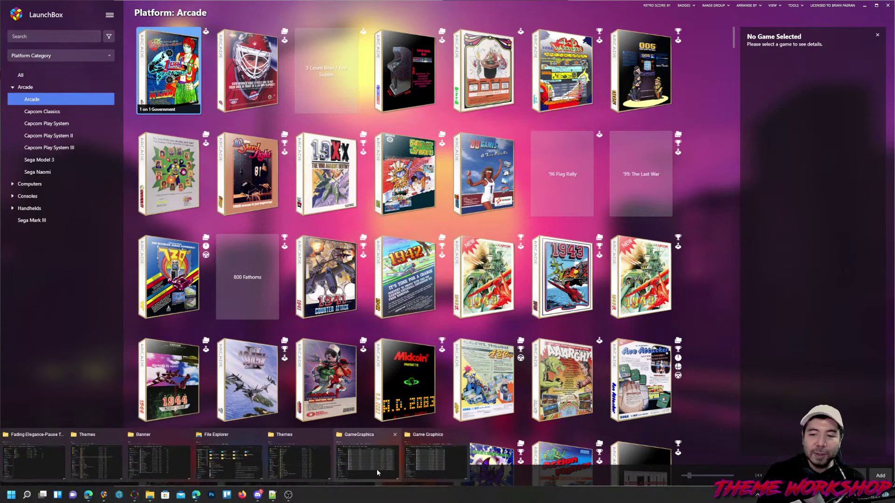
left_click(434, 461)
left_click_drag(374, 261, 347, 109)
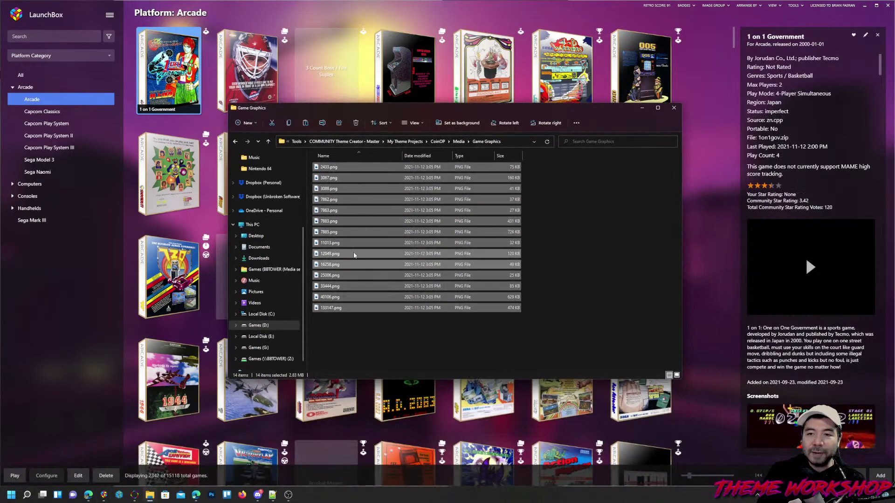
left_click(354, 337)
right_click(354, 337)
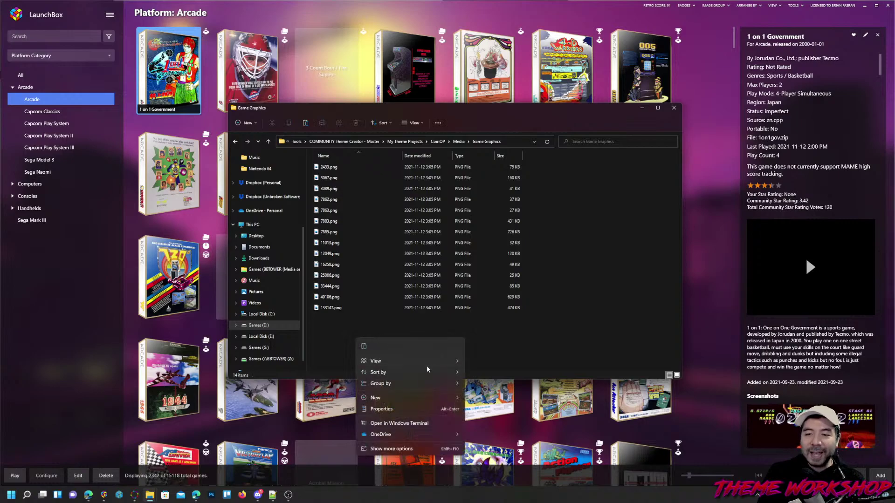
mouse_move(443, 361)
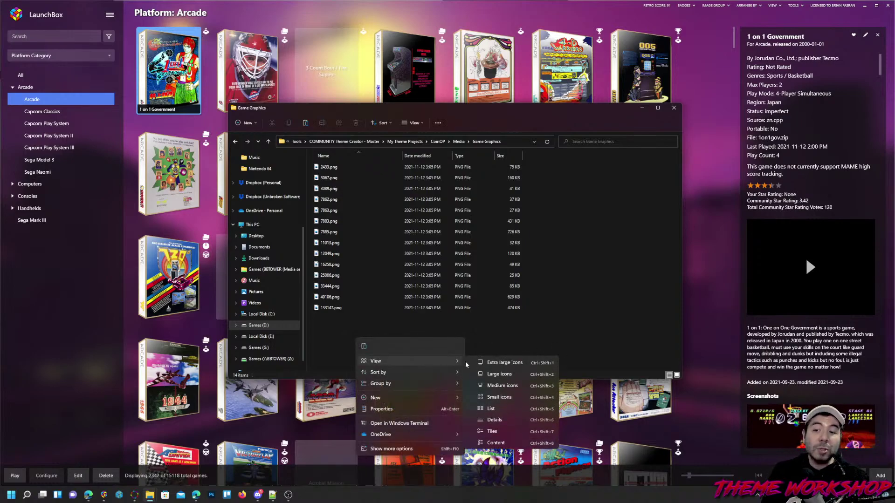
left_click(499, 374)
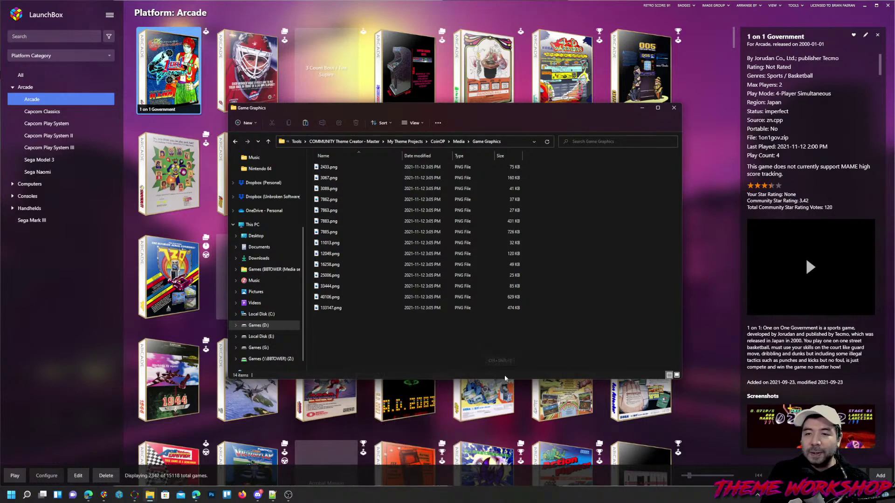
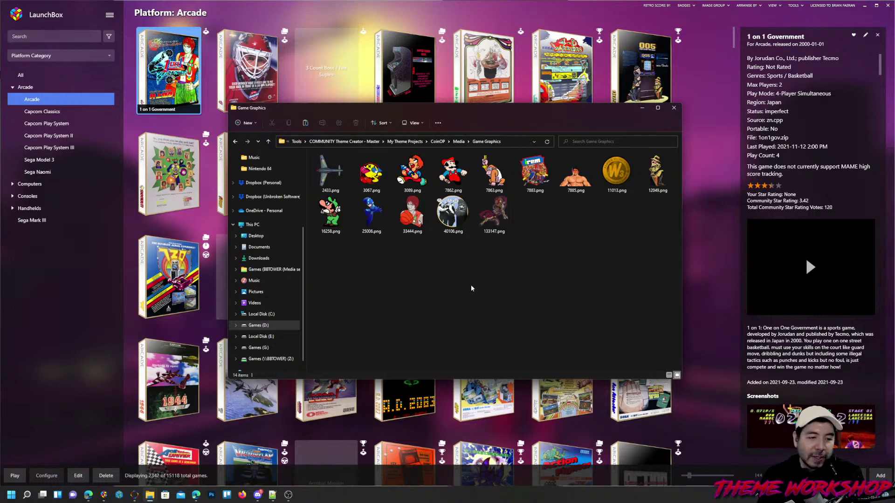
left_click_drag(441, 114, 458, 138)
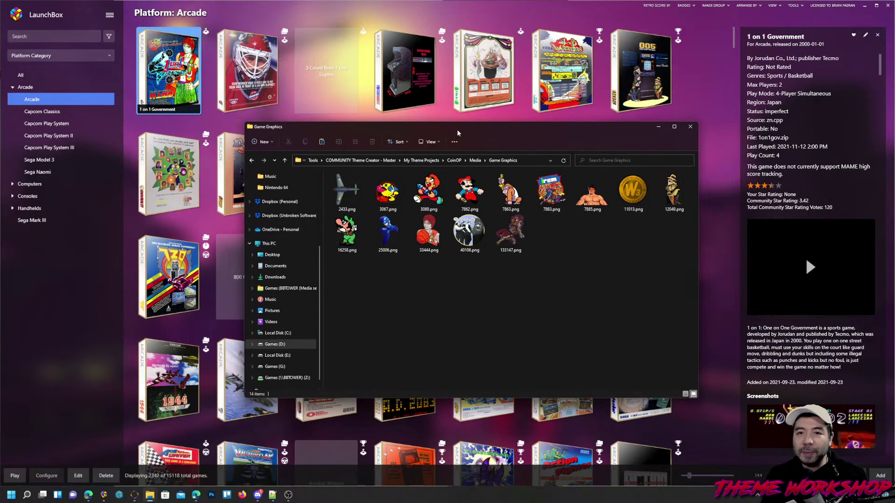
- Minimize LaunchBox, return to the Community Theme Creator and open the WheelGamesView for editing
left_click(865, 5)
mouse_move(457, 131)
left_mouse_down()
mouse_move(440, 138)
mouse_move(463, 119)
left_mouse_up()
left_click(377, 20)
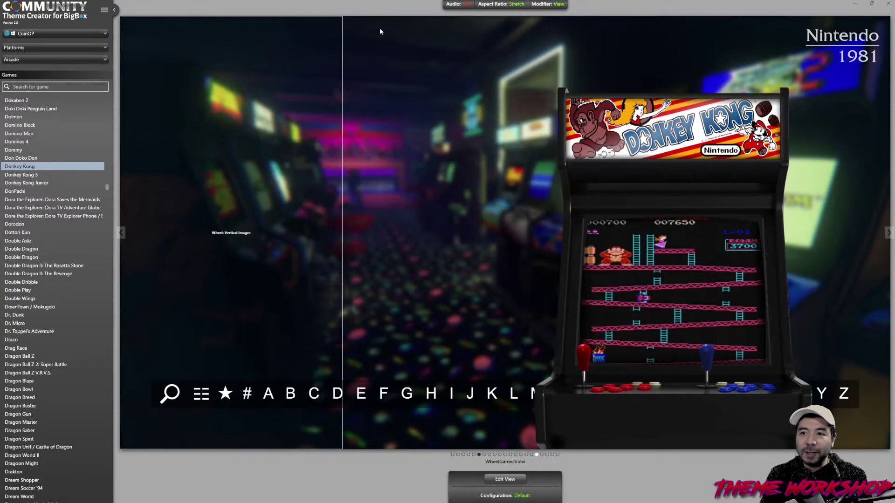
left_click(505, 478)
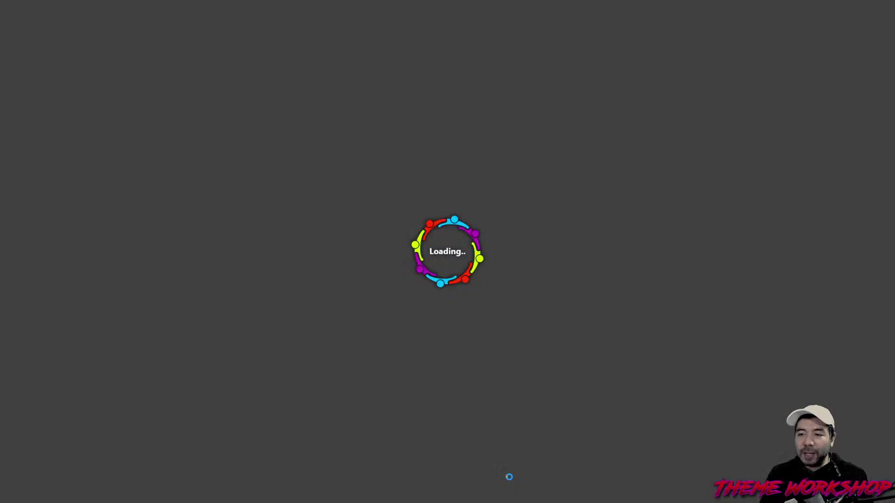
- Select the Character Image element in the Cabinet group and set its image to display to Metadata
scroll(30, 65, "down", 2)
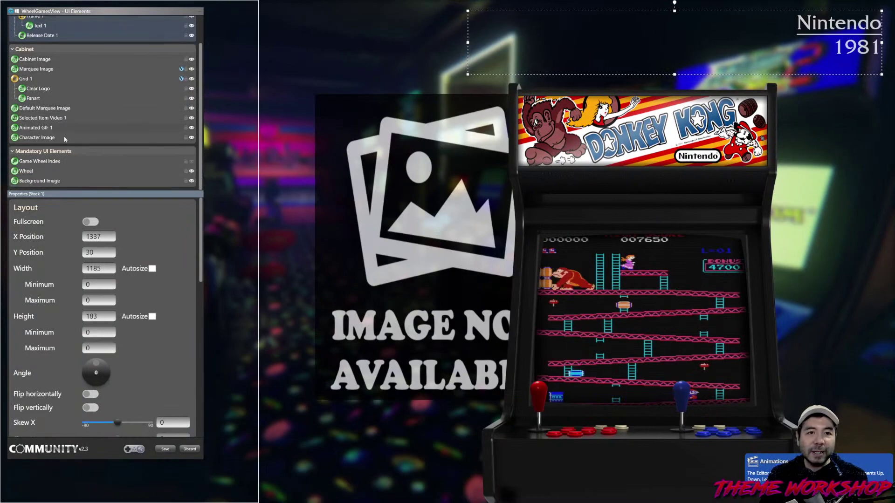
left_click(44, 137)
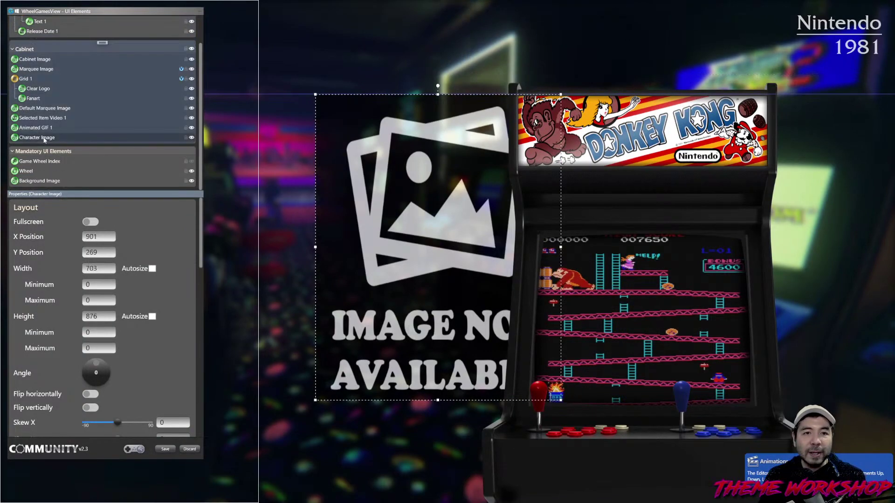
scroll(195, 337, "down", 15)
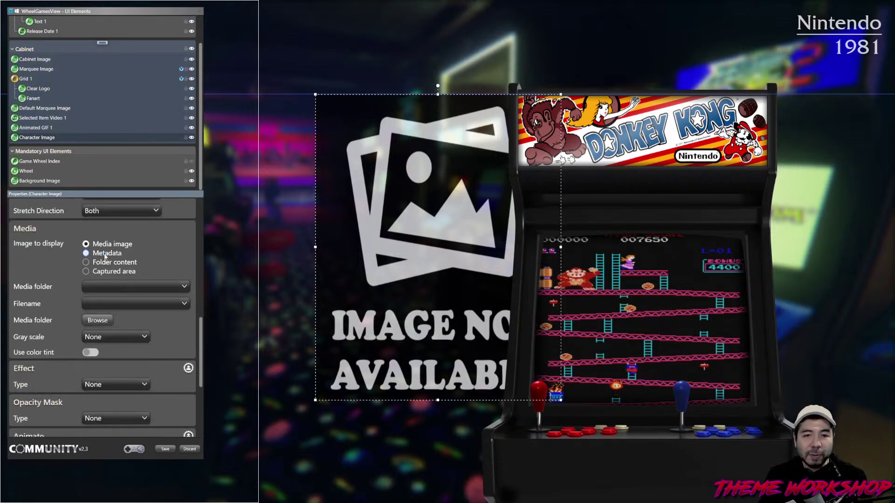
left_click(87, 253)
- Set the Character Image's metadata image to Database id and its image folder to Game Graphics
left_click(185, 286)
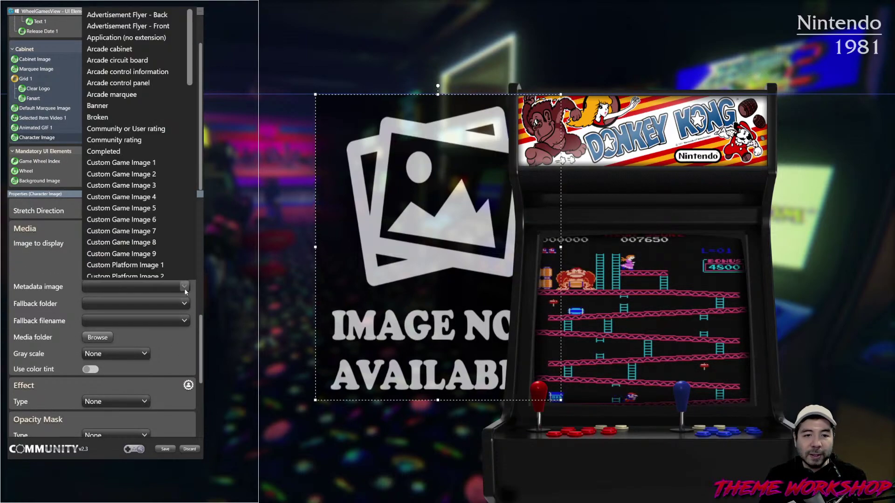
scroll(140, 165, "down", 8)
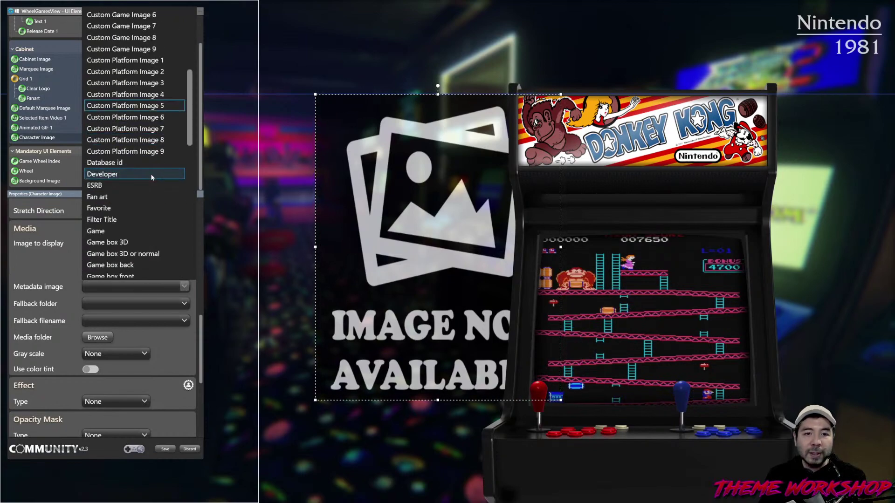
scroll(155, 165, "down", 9)
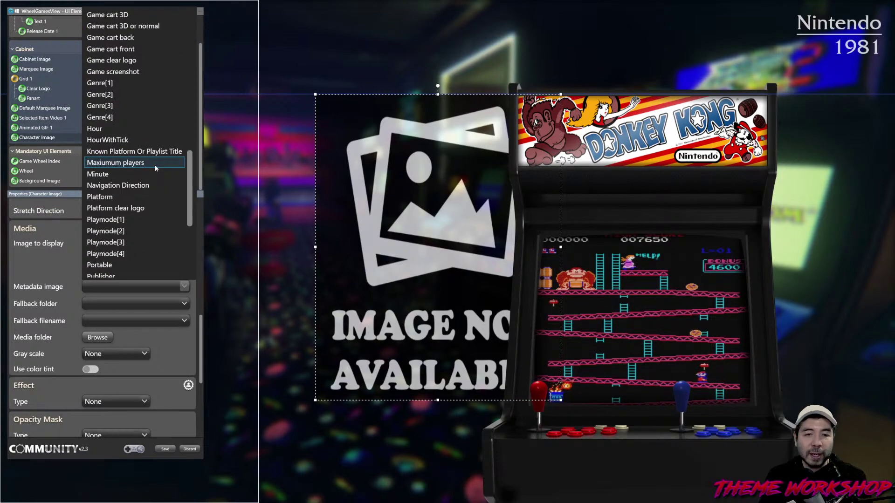
scroll(155, 170, "down", 1)
scroll(155, 170, "up", 1)
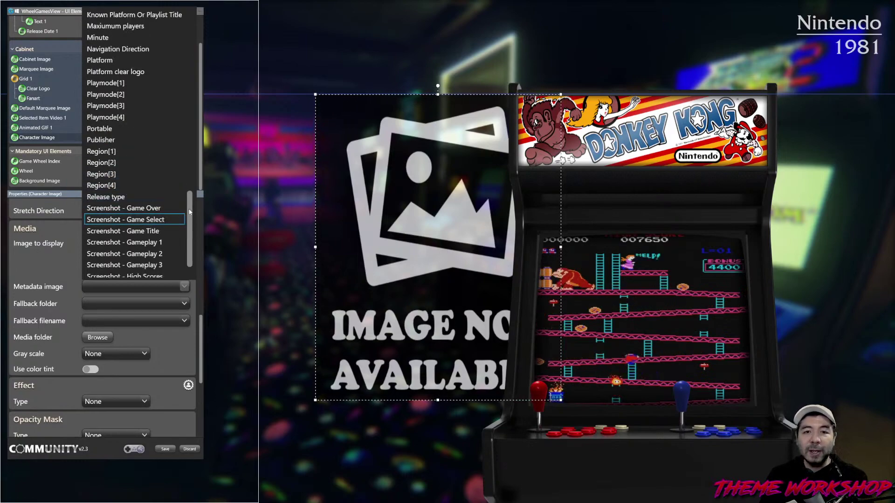
scroll(189, 212, "down", 1)
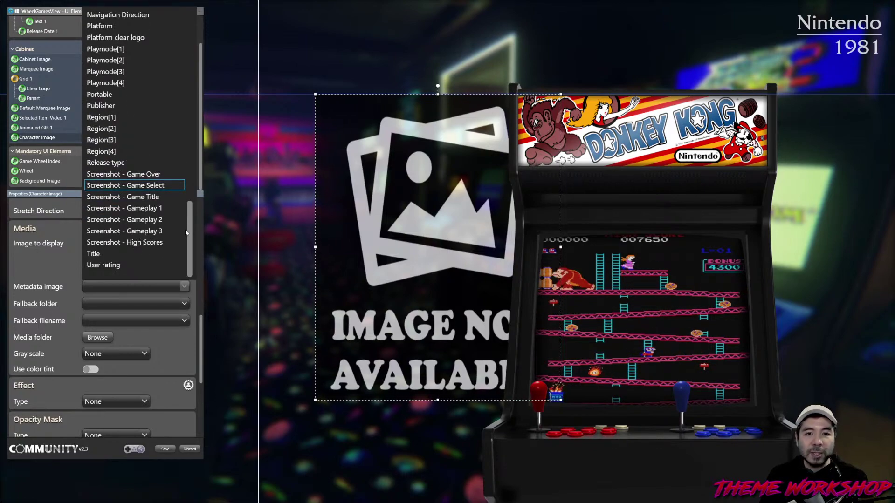
scroll(189, 205, "up", 3)
left_click_drag(190, 192, 192, 119)
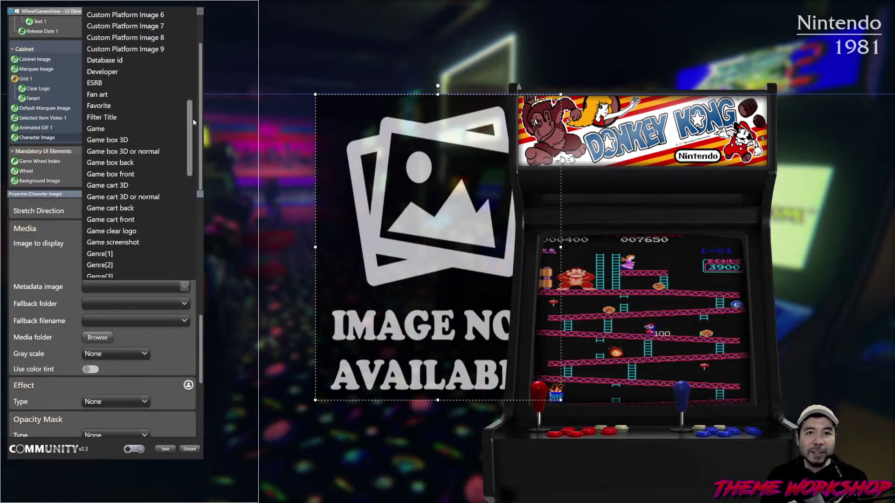
left_click(111, 61)
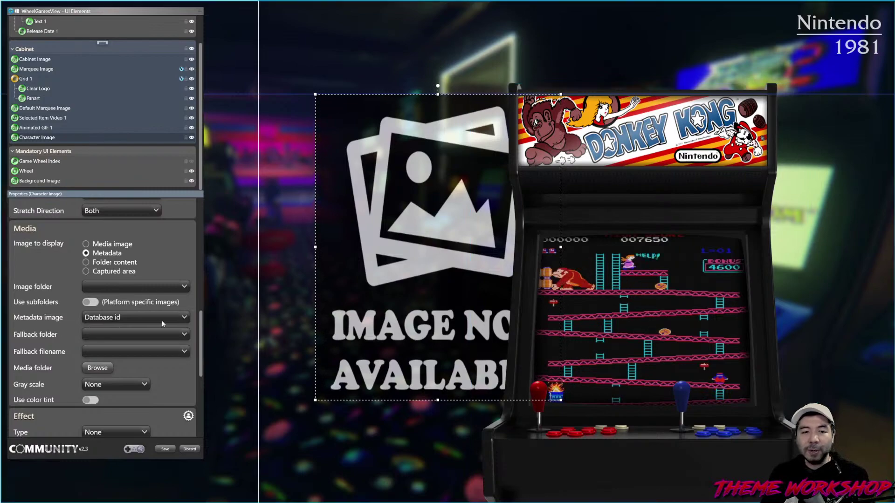
left_click(121, 287)
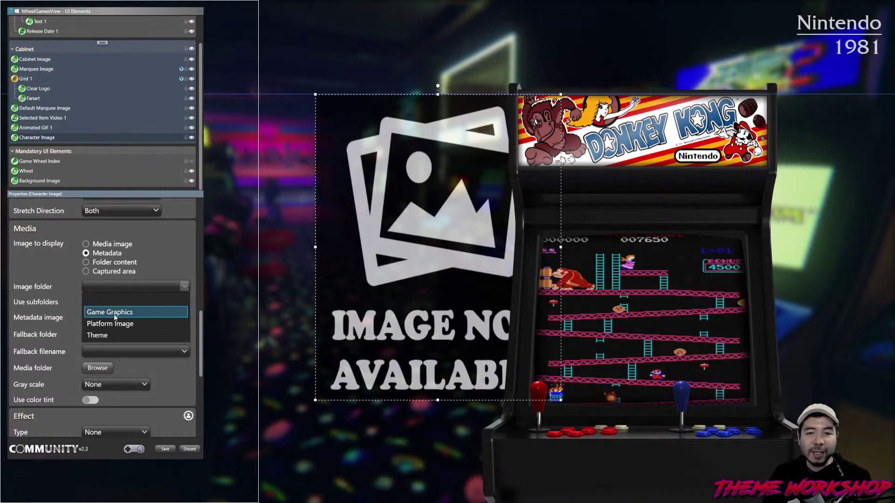
left_click(115, 312)
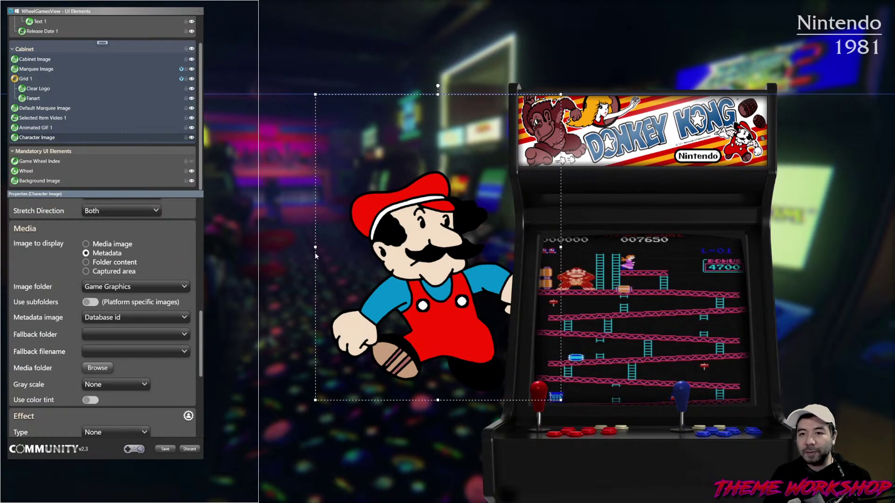
- Widen the Character Image leftward beside the cabinet and nudge it slightly upward
left_click_drag(317, 246, 283, 250)
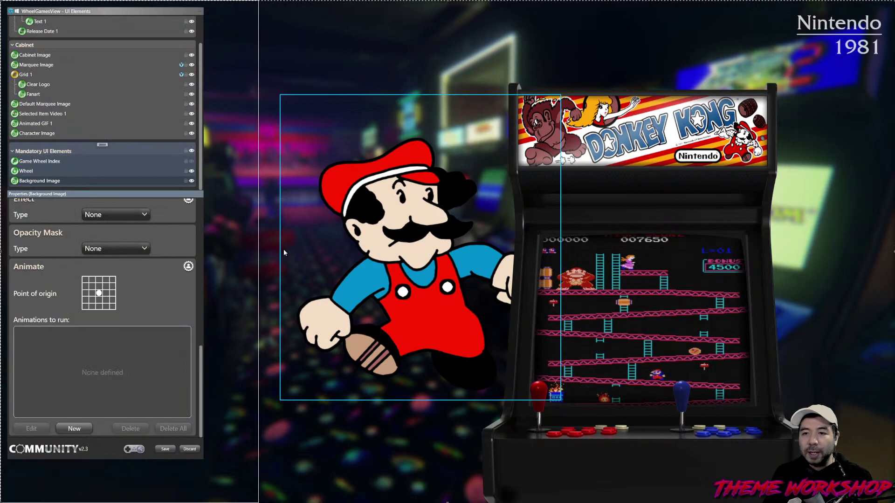
left_click(328, 236)
left_click_drag(280, 247, 291, 248)
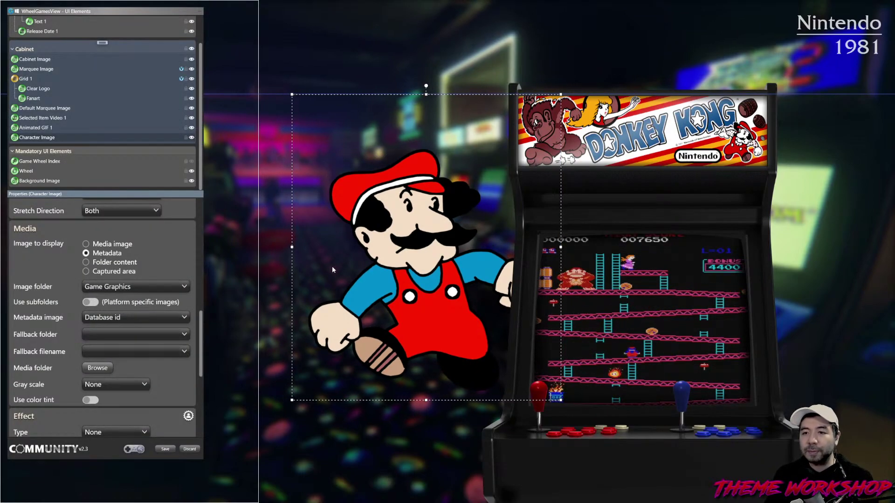
key("Up")
key("Up")
key("Up")
key("Up")
key("Up")
key("Up")
key("Up")
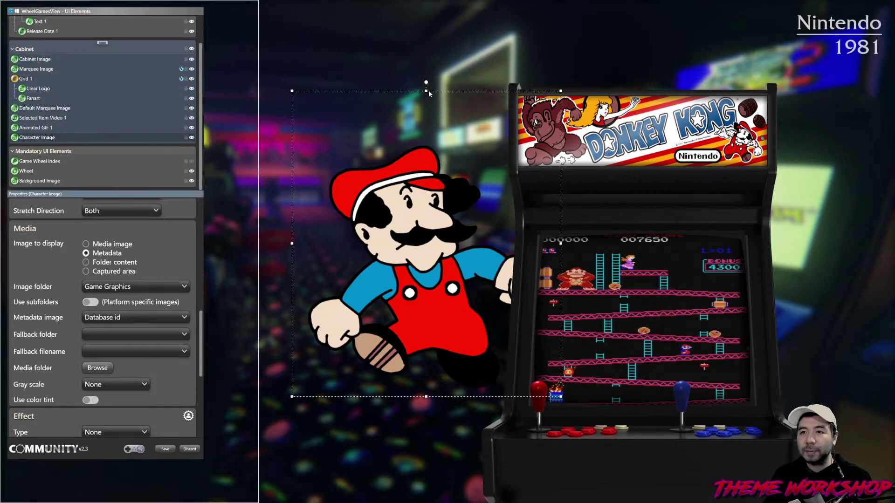
left_click_drag(426, 91, 426, 91)
left_click_drag(291, 243, 295, 244)
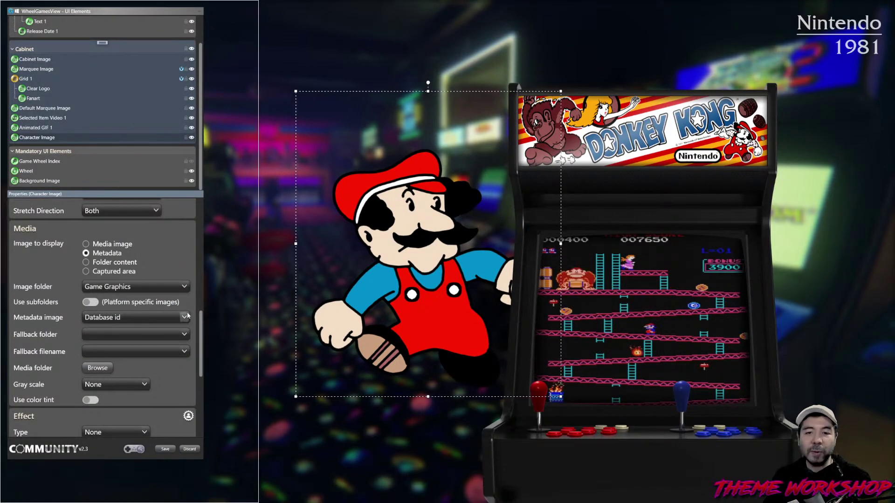
- Add a new animation to the Character Image that runs immediately and uses the Scale Width type
scroll(203, 372, "down", 2)
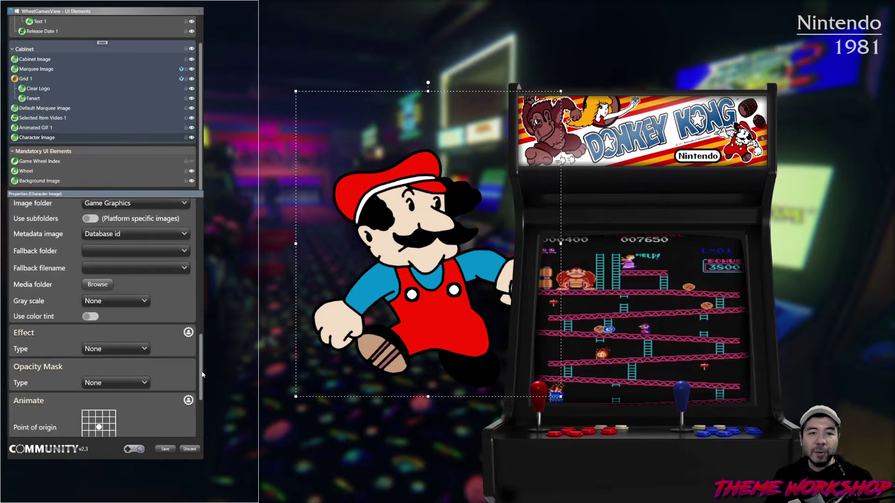
scroll(203, 373, "down", 3)
left_click(72, 428)
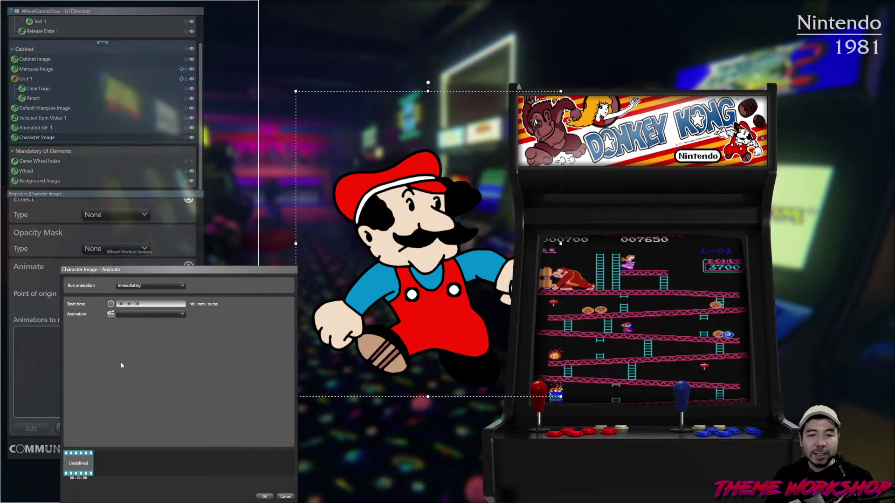
left_click_drag(166, 270, 171, 136)
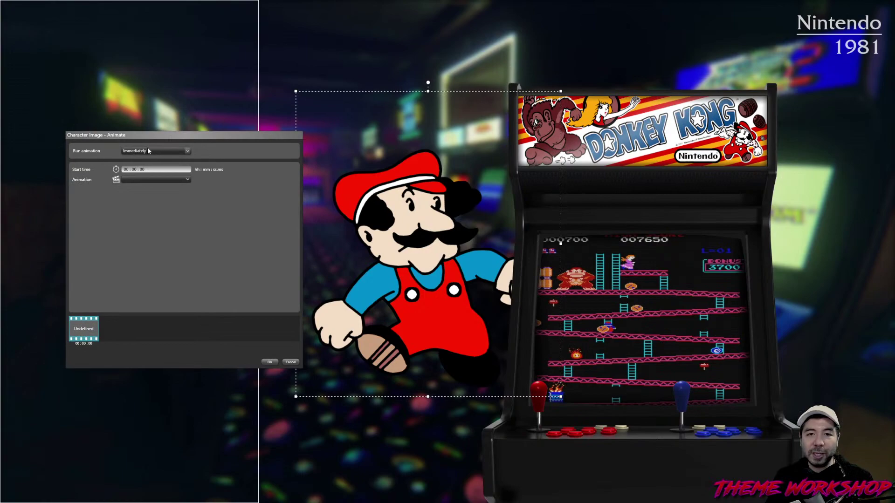
left_click(148, 180)
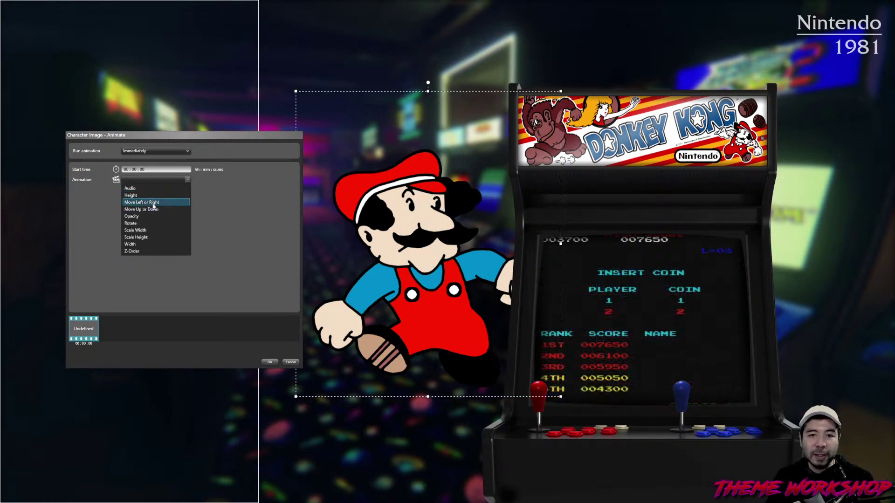
left_click(144, 233)
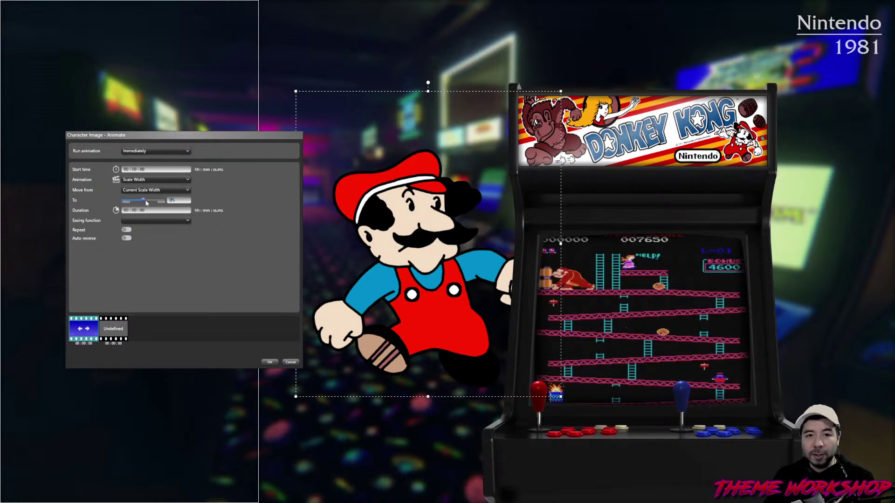
- Add a Scale Height animation to 0% to the Character Image's immediate sequence and accept the sequence
left_click(113, 329)
left_click(144, 178)
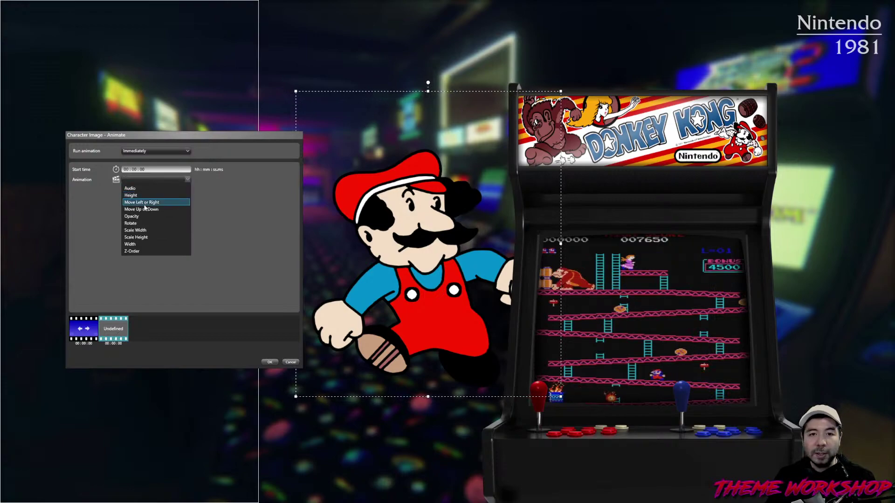
left_click(139, 238)
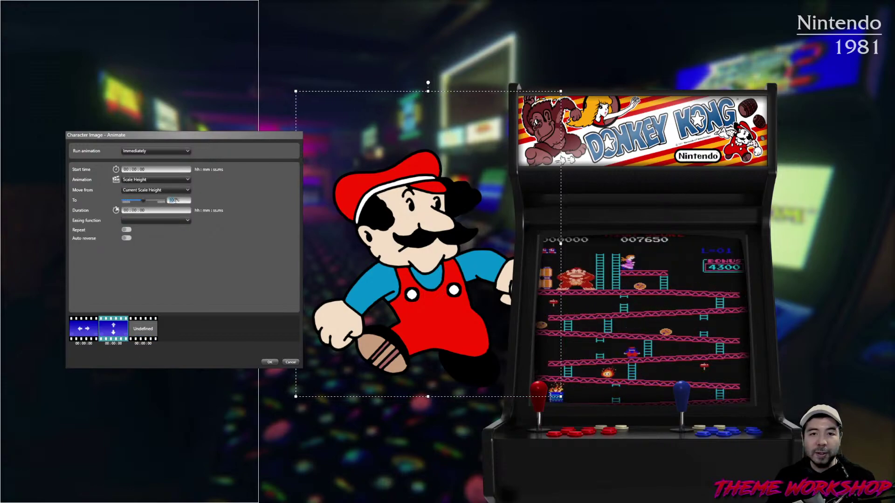
type("0")
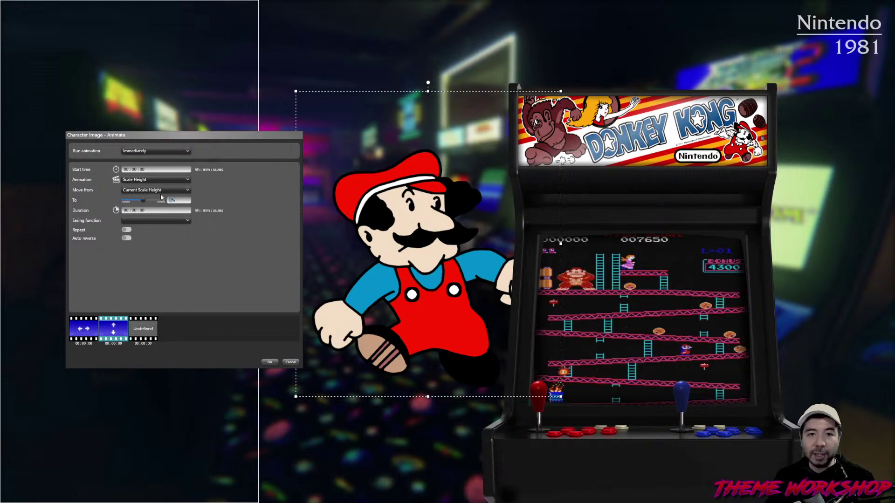
left_click(269, 362)
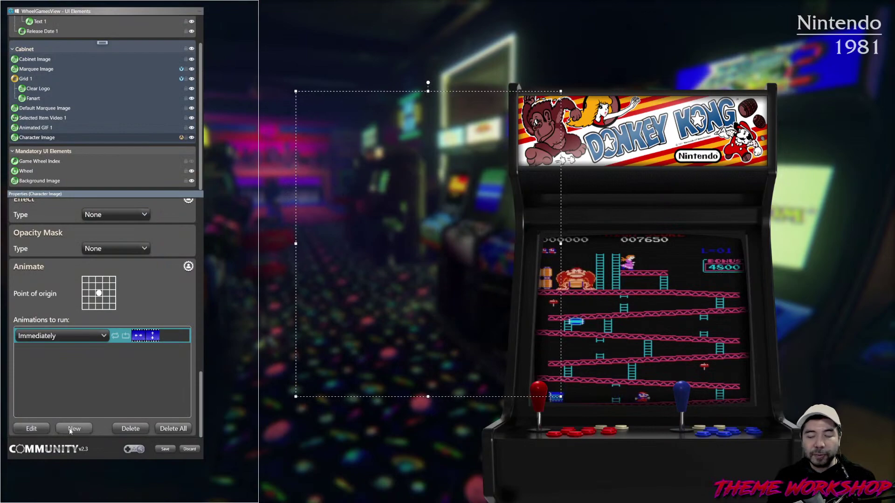
- Edit the Character Image's immediate sequence to add an Opacity animation using New Opacity, from 0% to 0%
left_click(43, 429)
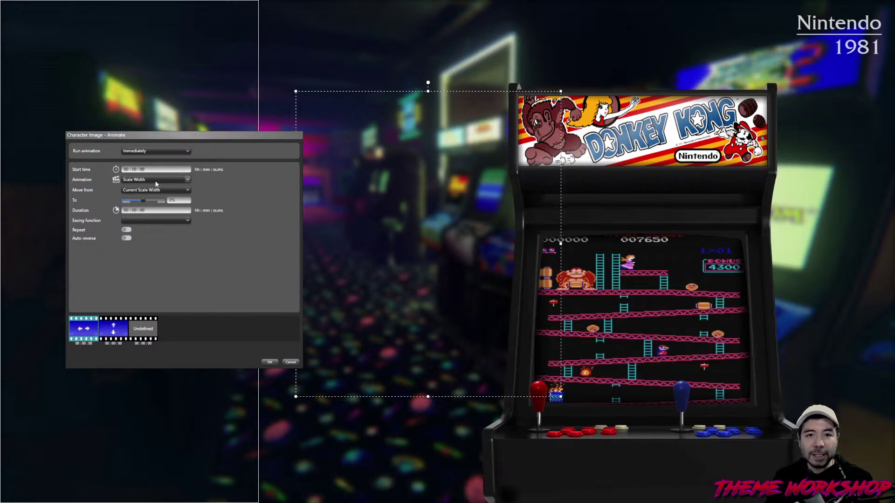
left_click(187, 180)
left_click(163, 198)
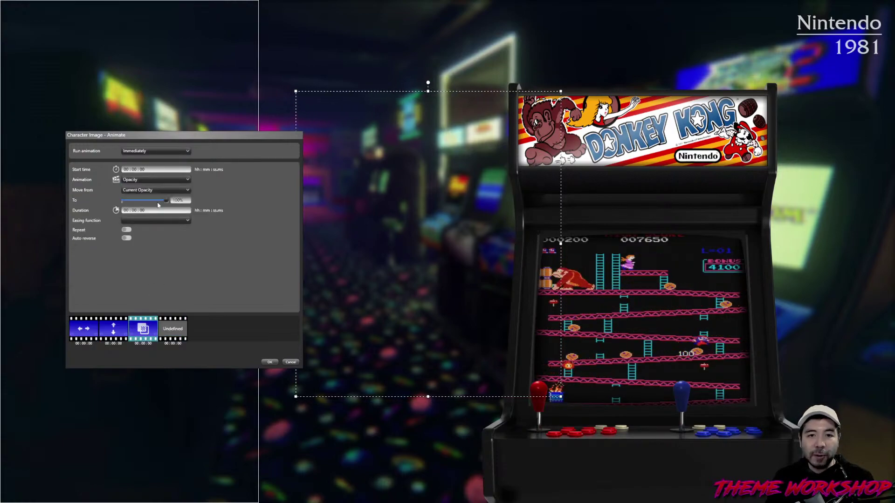
left_click(168, 189)
left_click(136, 205)
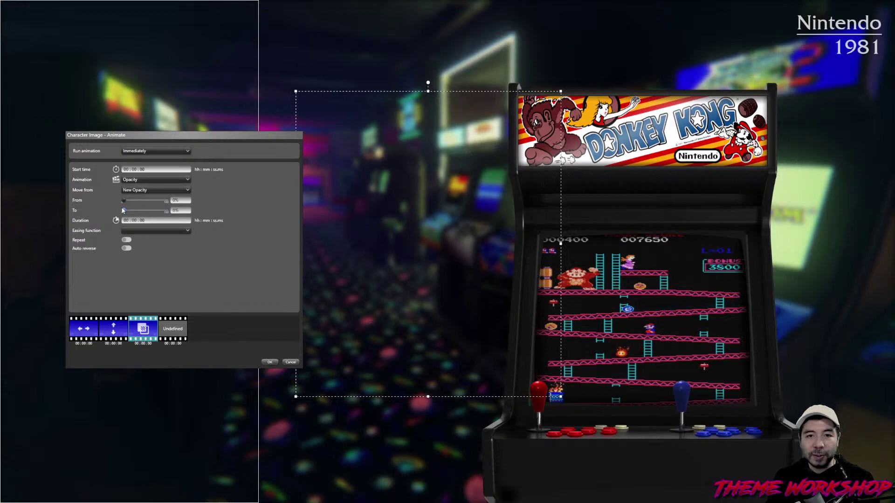
left_click(268, 362)
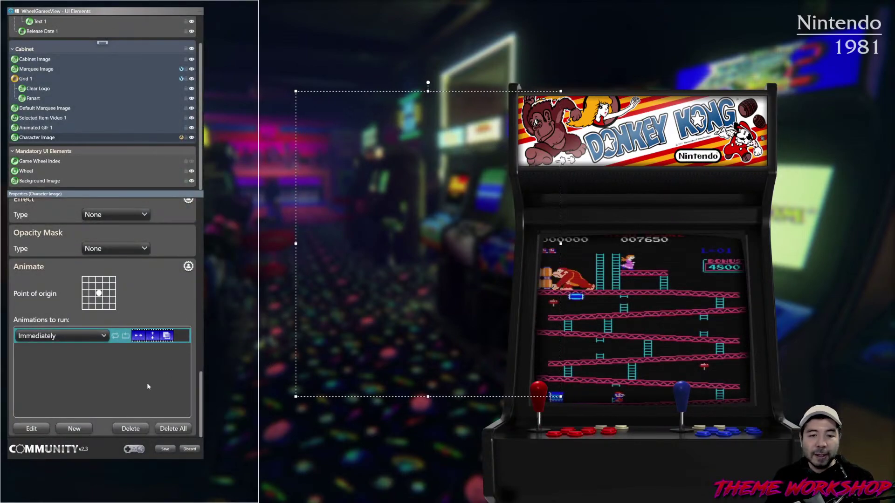
- Create a Once Selected animation for the Character Image that moves Opacity from its current value to 100% over 0.2 seconds
left_click(78, 431)
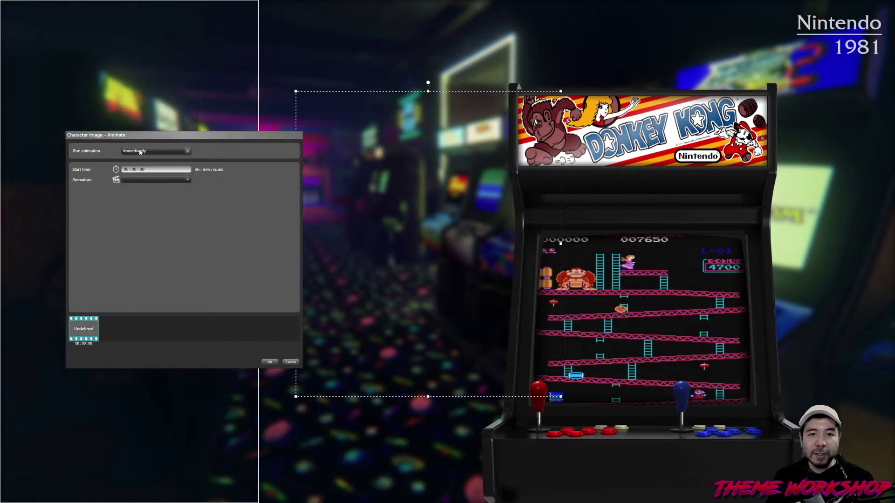
left_click(140, 151)
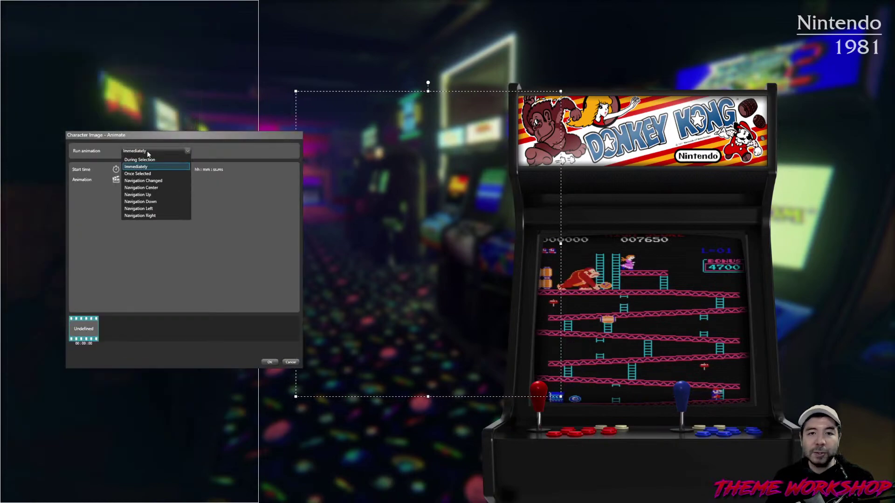
left_click(144, 174)
left_click(188, 179)
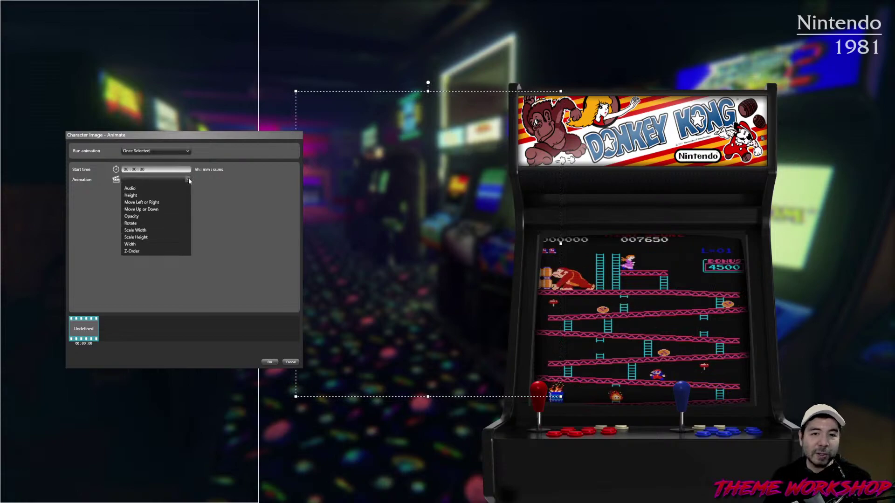
left_click(143, 216)
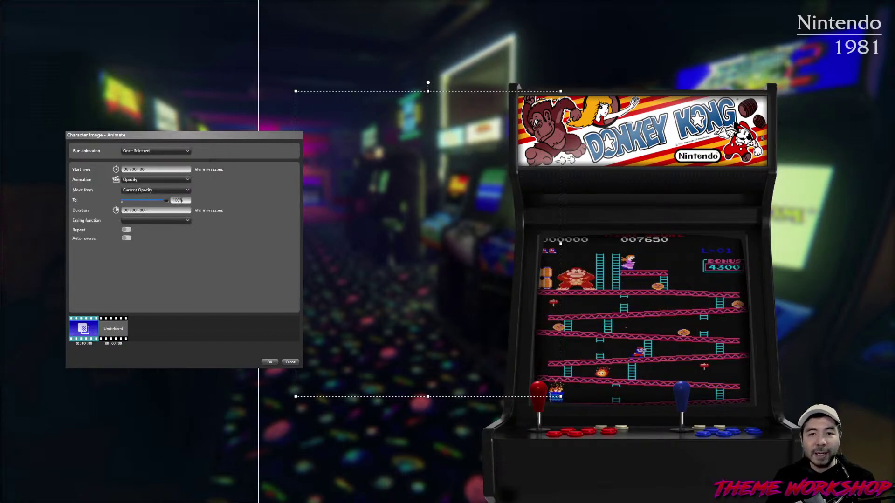
left_click(153, 210)
type("2")
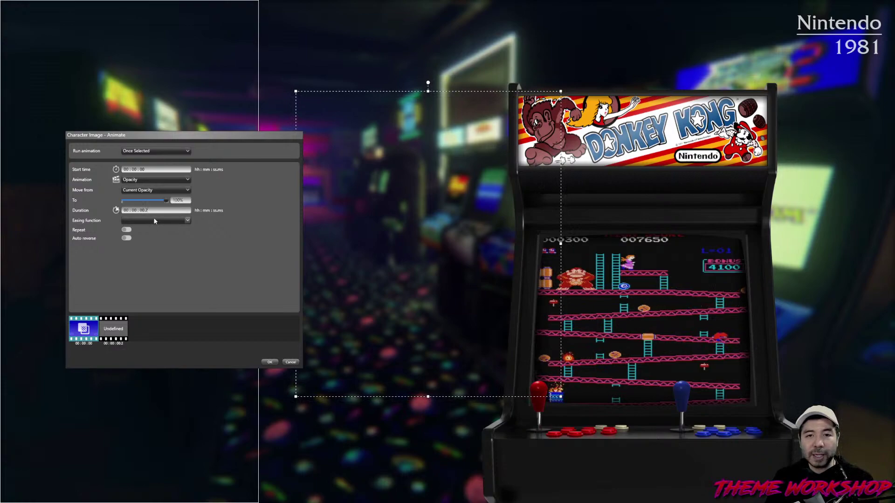
mouse_move(85, 334)
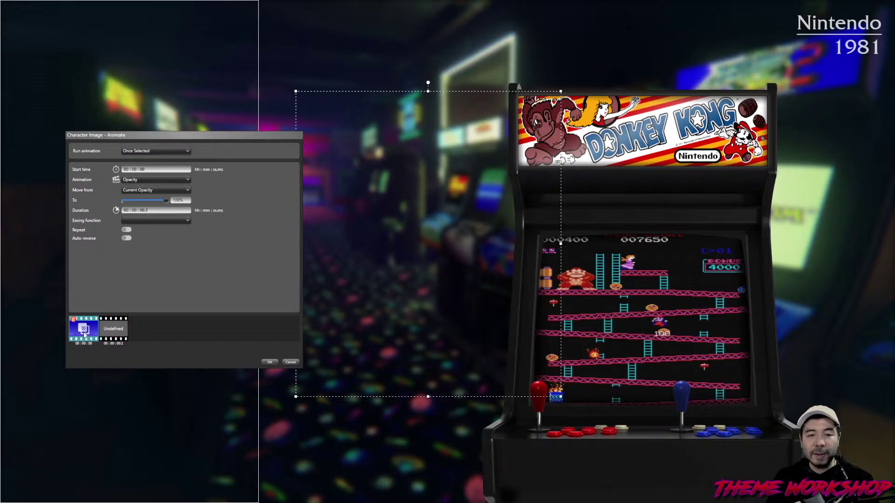
- Add a Scale Width animation to 100% after the opacity animation in the Once Selected sequence, with a duration of 1 second
left_click(114, 329)
left_click(156, 179)
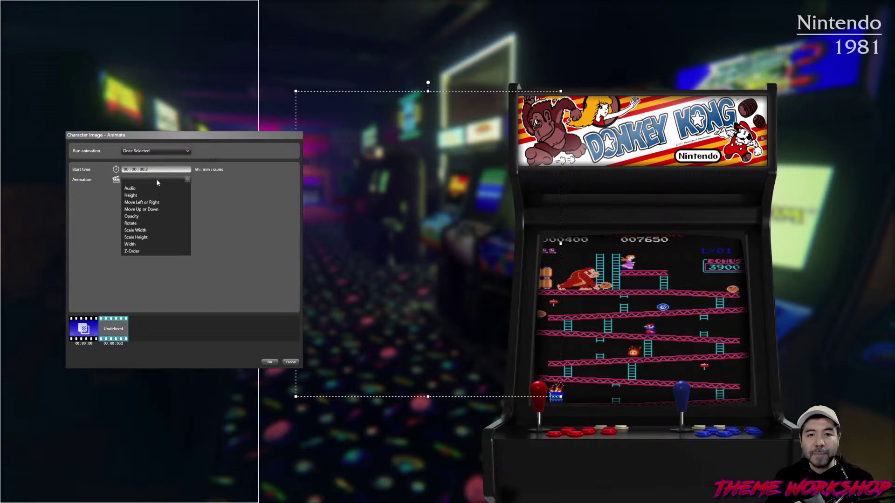
left_click(144, 230)
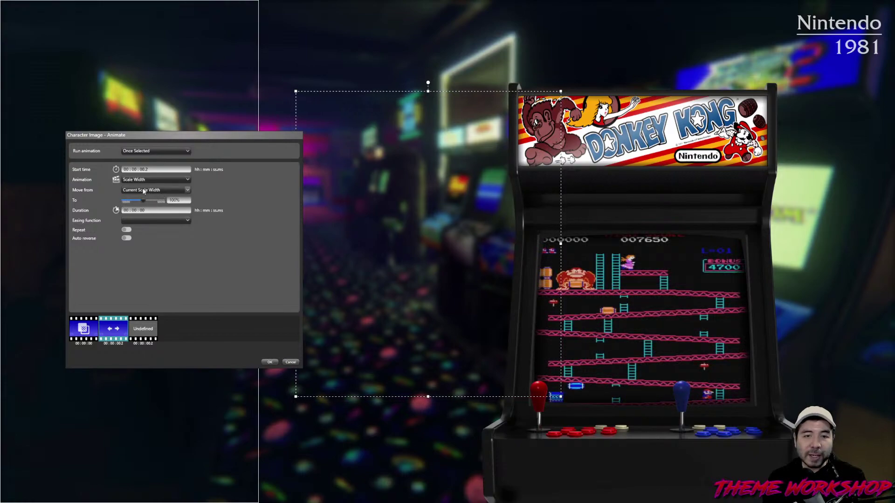
left_click(151, 211)
key("BackSpace")
key("BackSpace")
type("01")
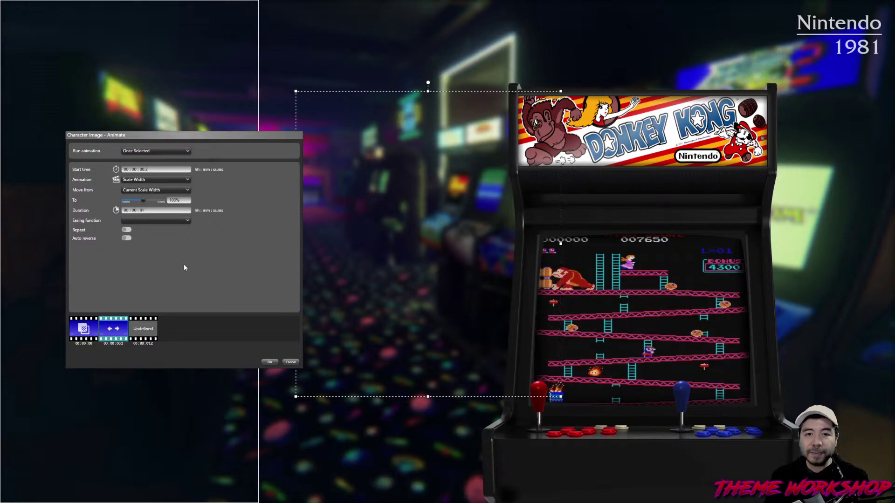
- Set the Scale Width animation's easing function to CubicEase with easing mode EaseInOut
left_click(162, 220)
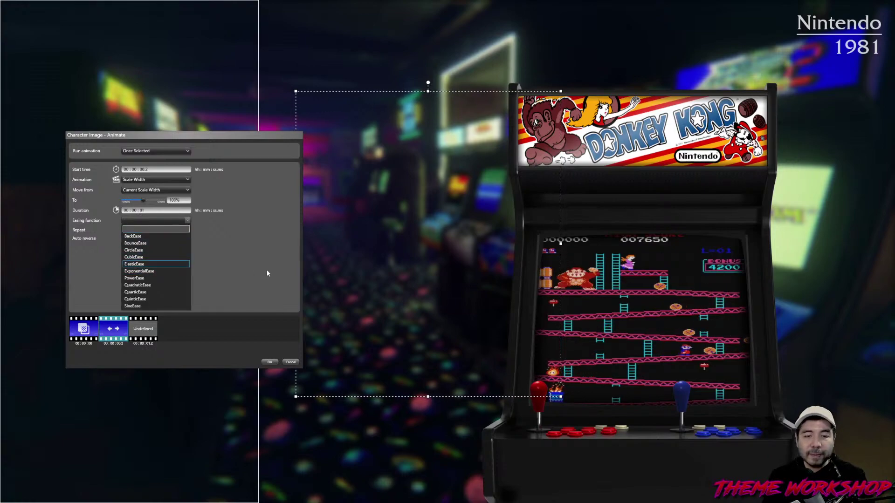
left_click(197, 258)
left_click(150, 219)
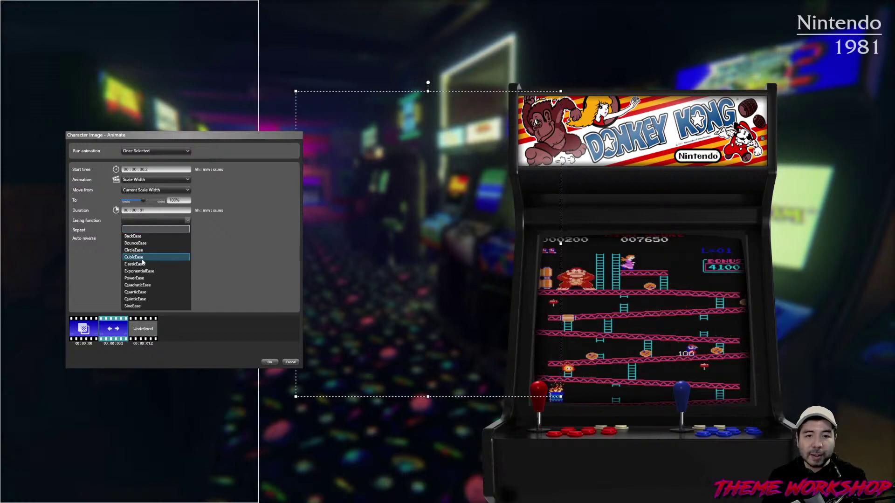
left_click(137, 257)
left_click(154, 236)
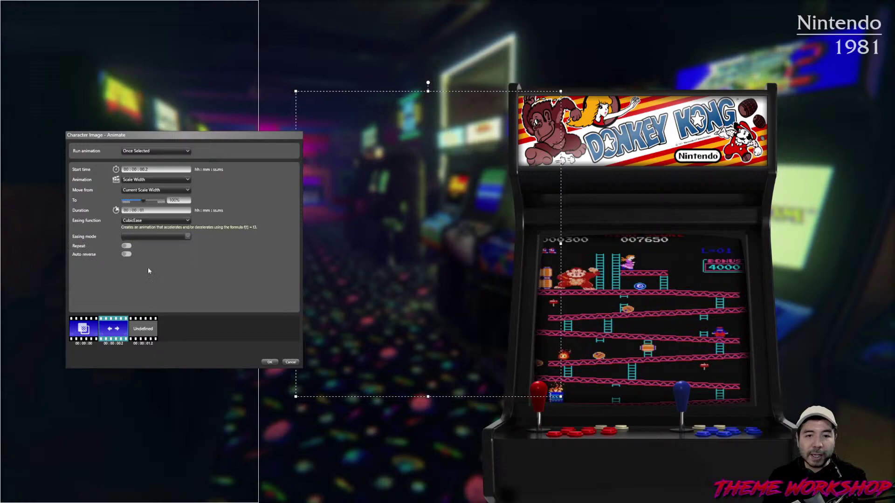
left_click(147, 267)
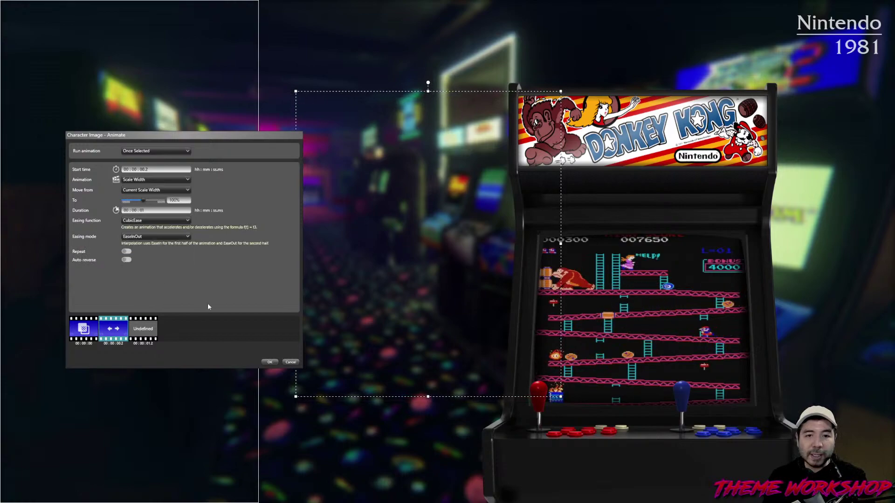
- Add a Scale Height animation to 100% over 1 second with CubicEase and EaseInOut, and confirm the Once Selected sequence
left_click(143, 328)
left_click(149, 180)
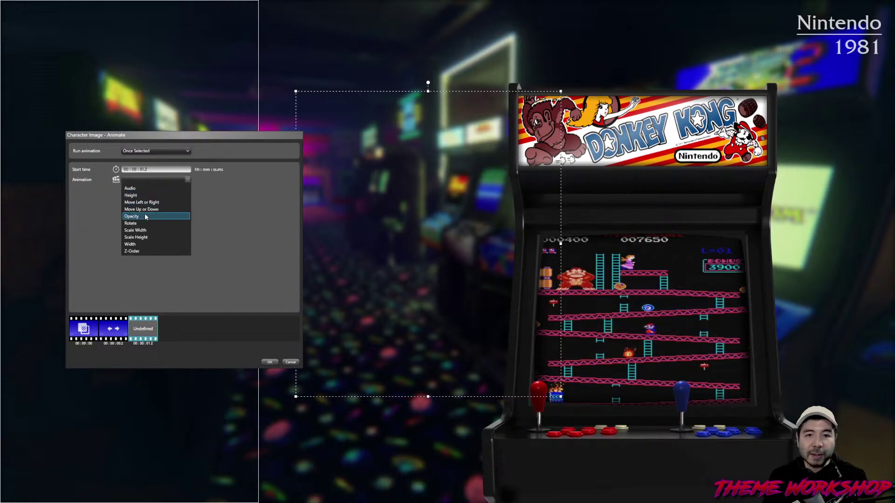
left_click(145, 237)
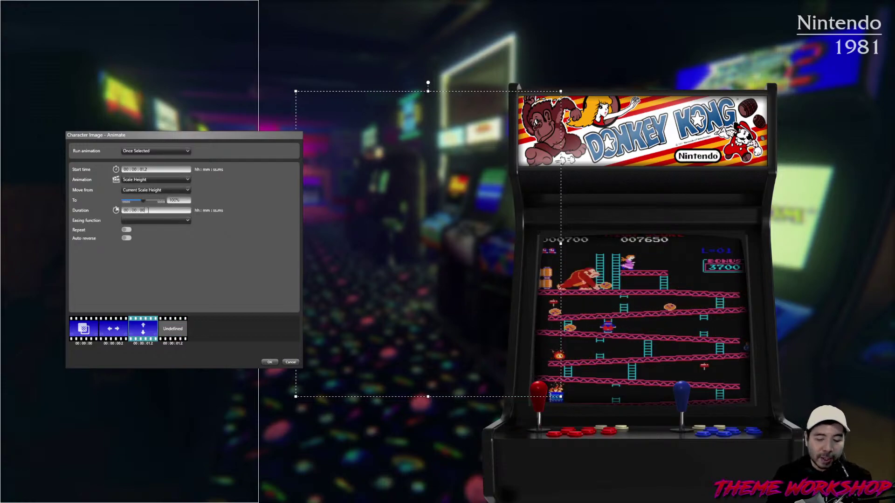
left_click(158, 221)
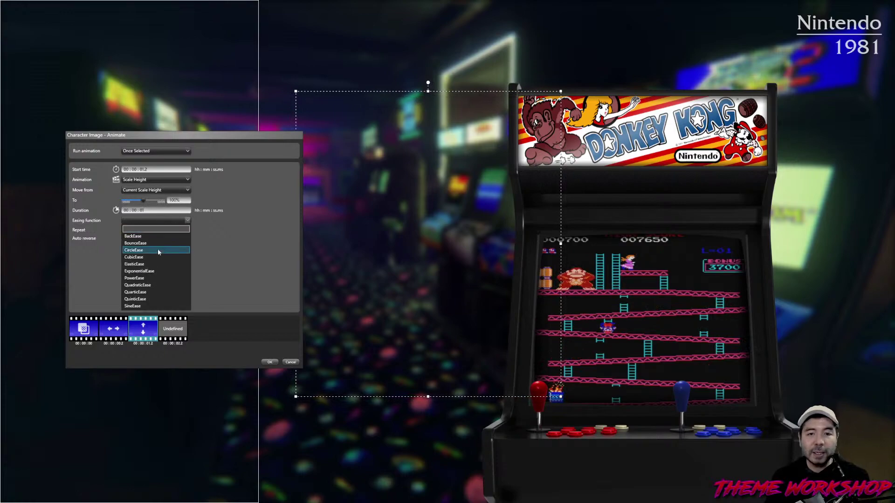
left_click(145, 256)
left_click(143, 237)
left_click(143, 240)
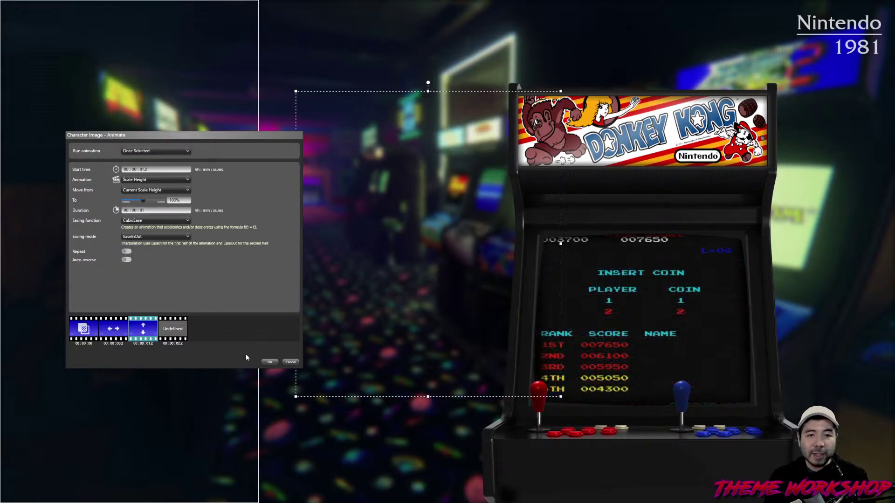
left_click(268, 363)
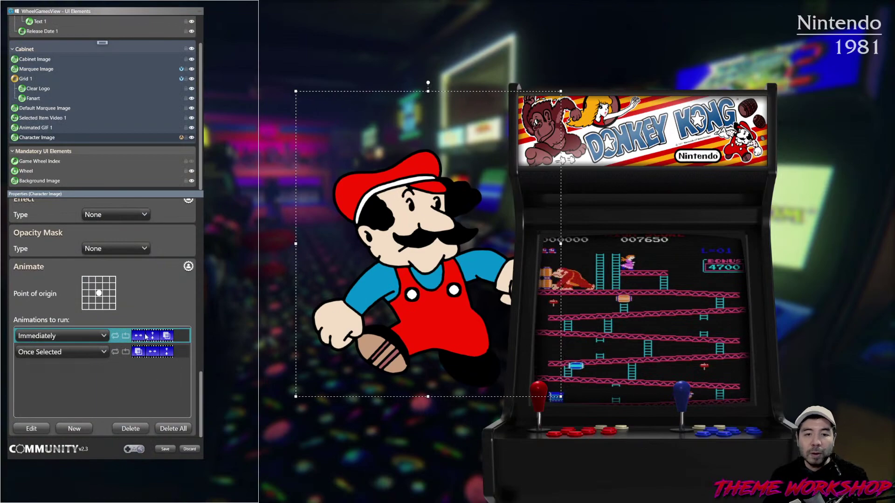
- Set the character image's point of origin to its bottom-right corner and create a new animation that runs During Selection
left_click(112, 306)
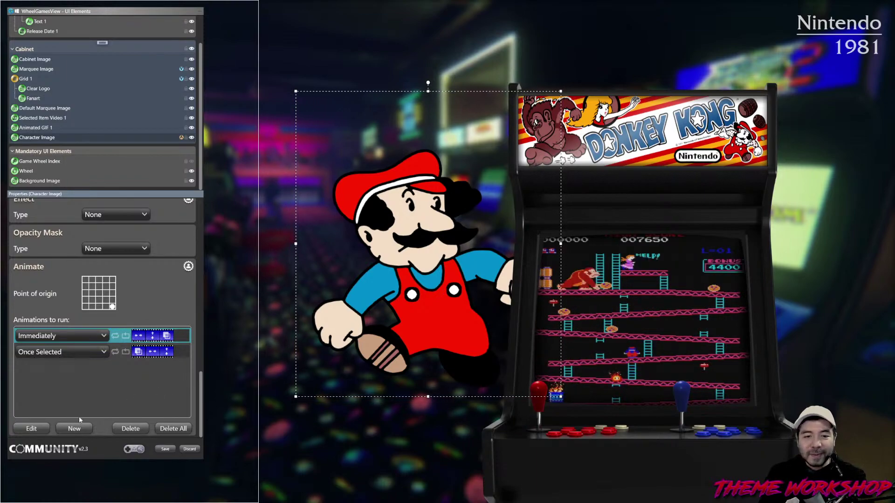
left_click(74, 428)
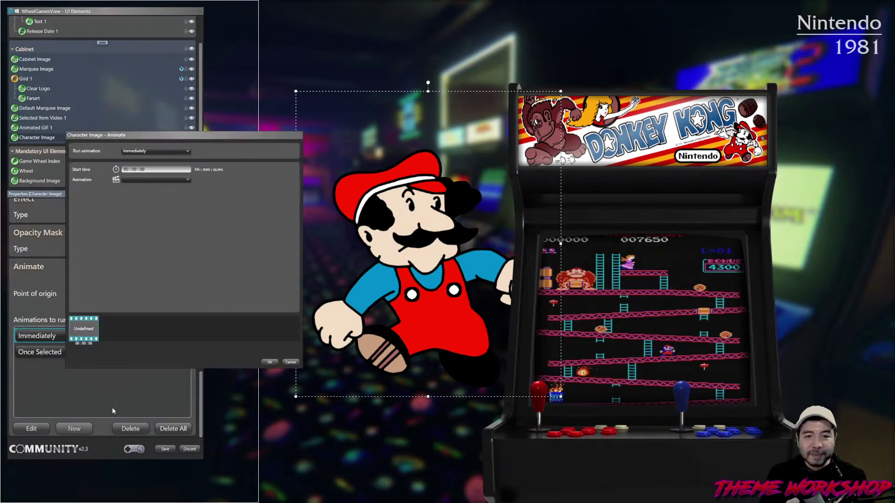
left_click(154, 151)
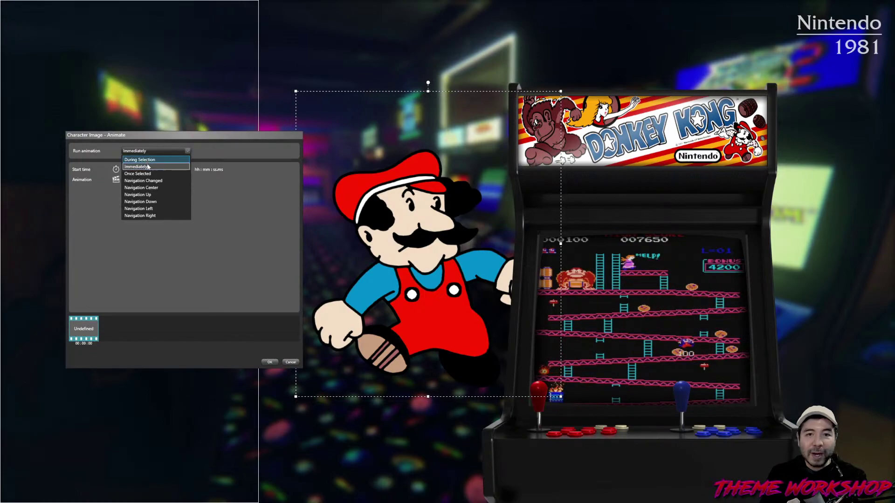
left_click(140, 159)
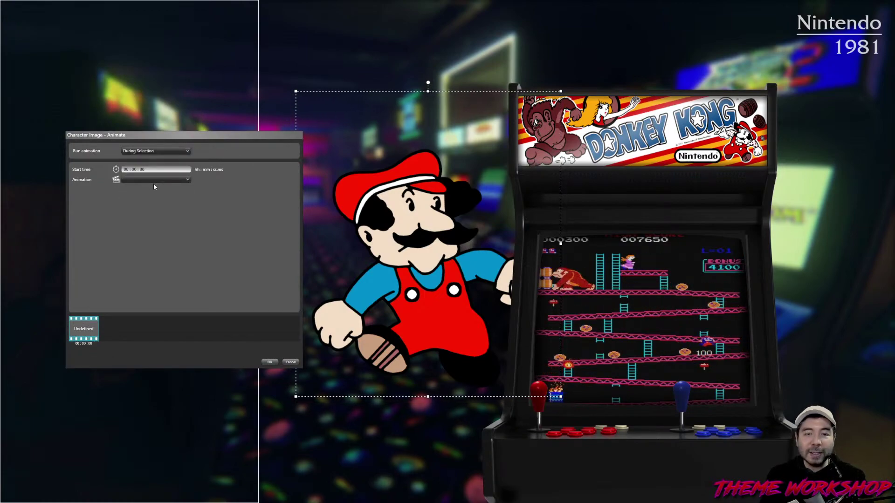
- Make the first During Selection animation an Opacity change to 0% with a duration of 0.1 seconds
left_click(157, 180)
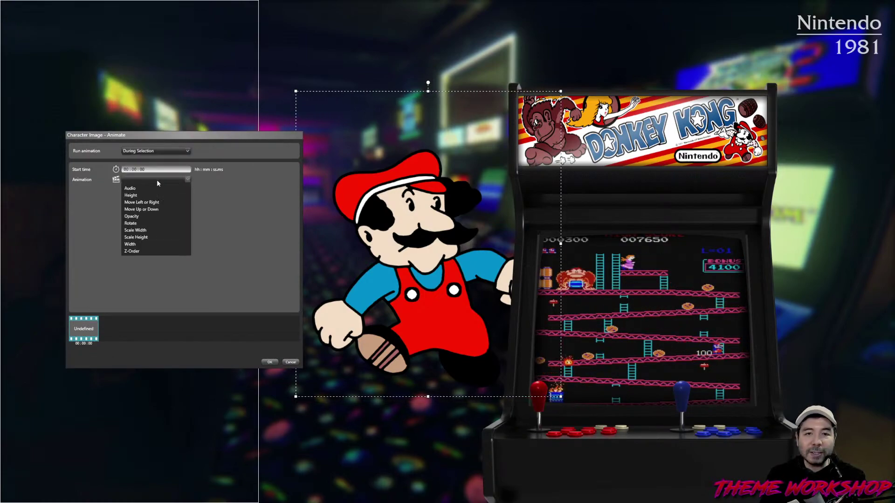
left_click(142, 216)
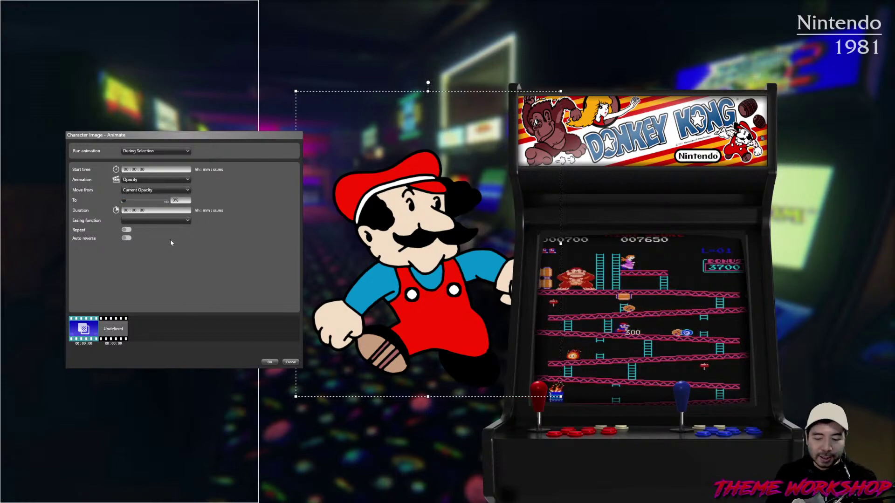
type(".1")
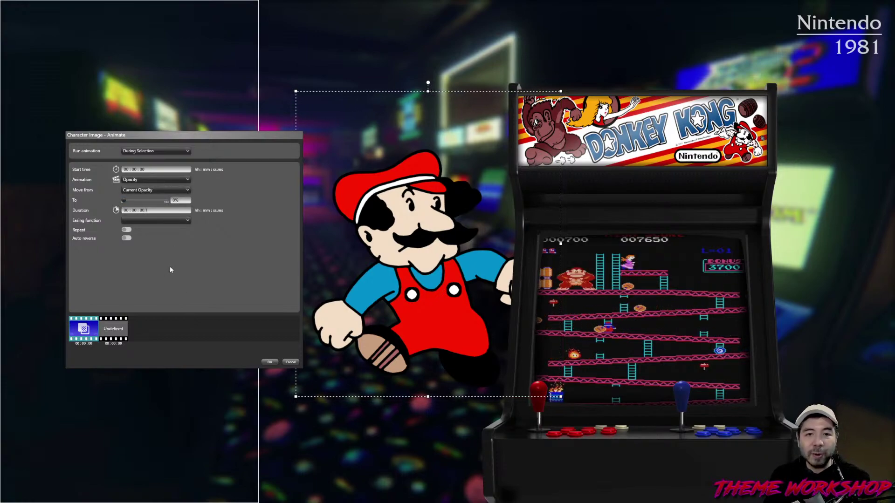
- Add a Scale Width animation to 0% after the opacity fade in the During Selection sequence
left_click(116, 337)
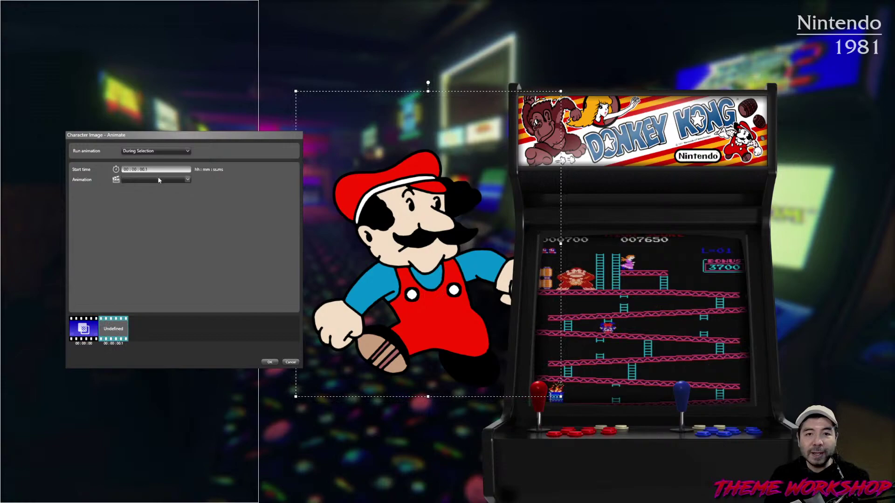
left_click(159, 180)
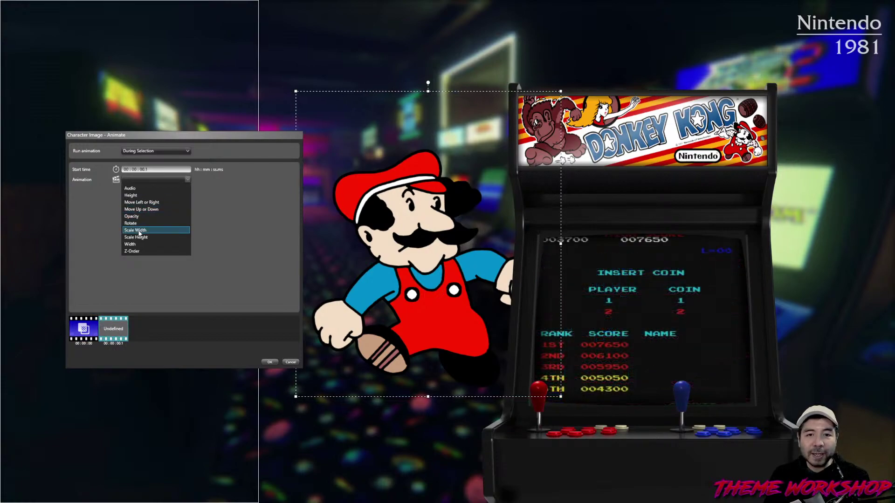
left_click(139, 230)
left_click(156, 190)
left_click(152, 199)
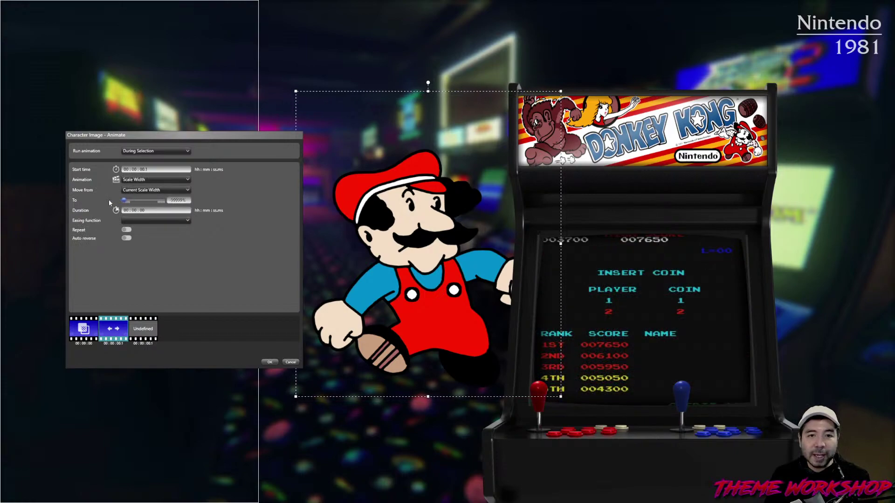
left_click(157, 201)
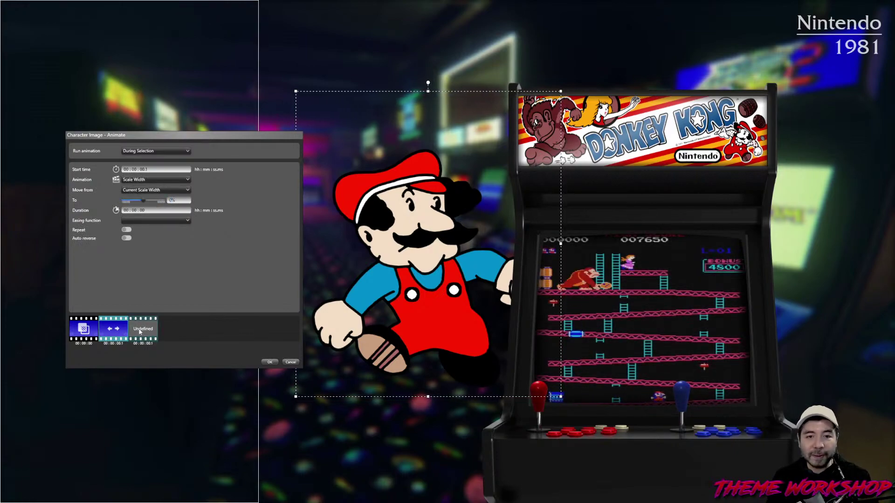
- Add a Scale Height animation to 0% to the During Selection sequence and confirm it
left_click(138, 332)
left_click(147, 179)
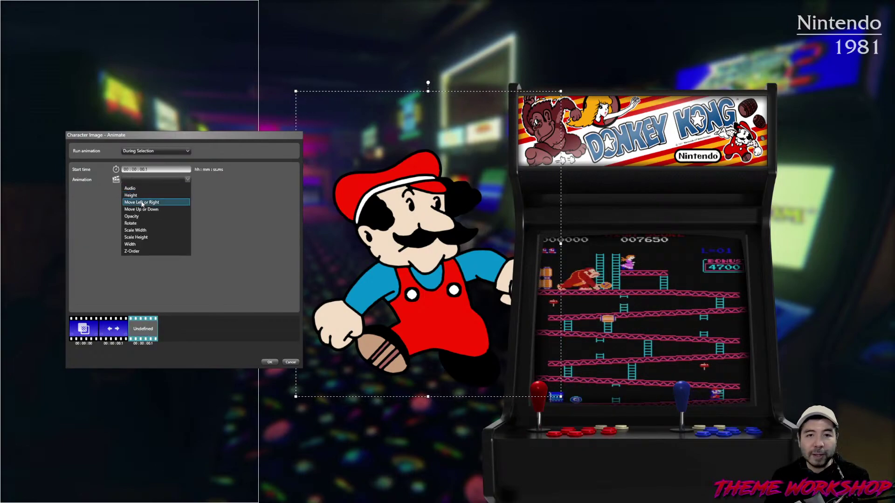
left_click(142, 237)
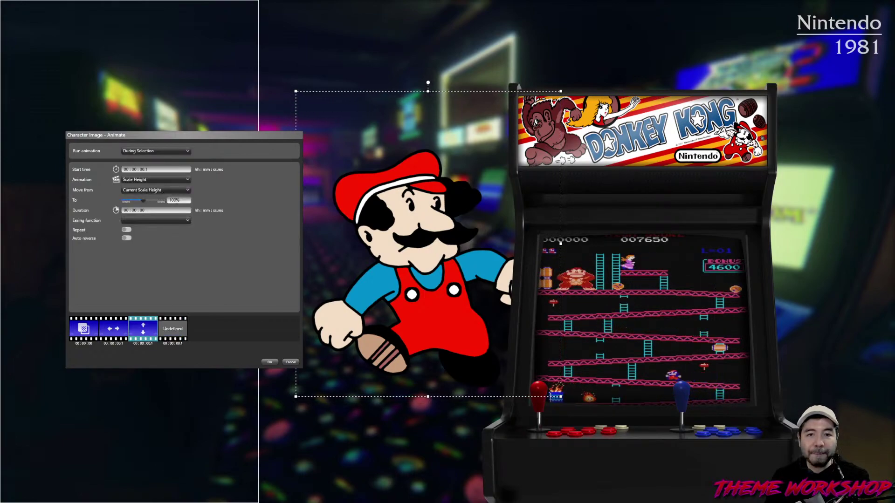
left_click_drag(144, 203, 144, 208)
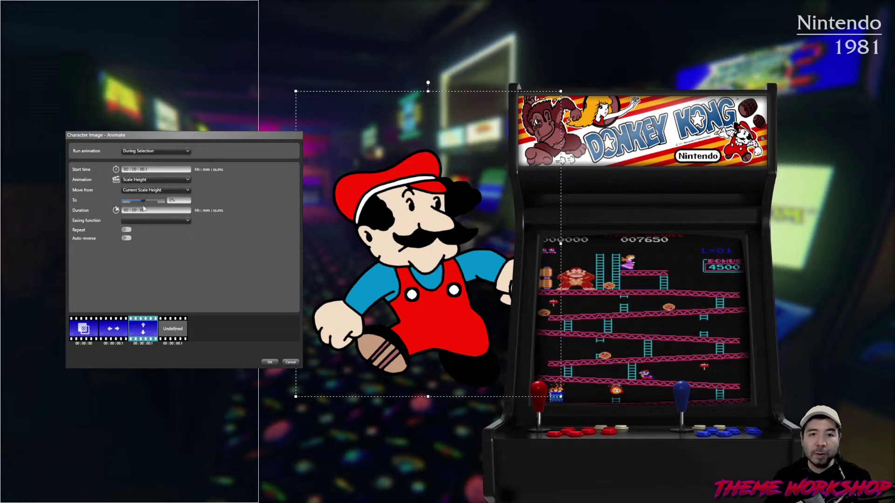
left_click(269, 362)
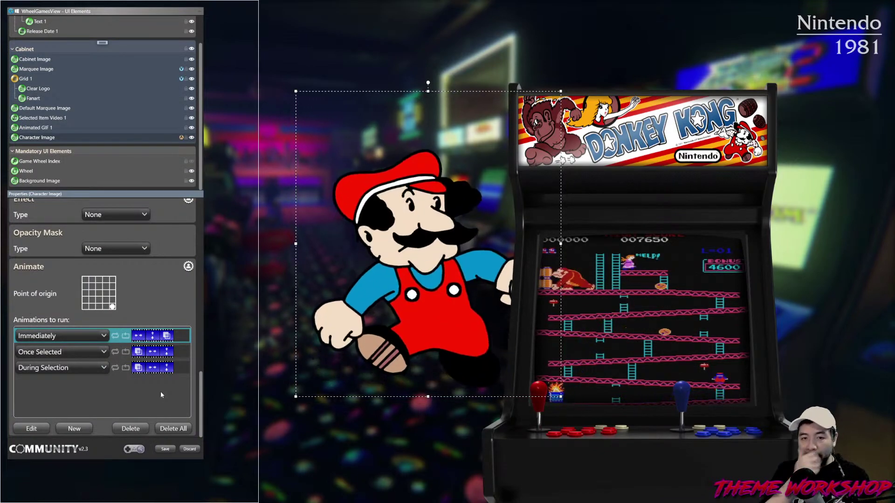
- Review the settings of the character image's Once Selected, Immediately and During Selection animations
double_click(178, 352)
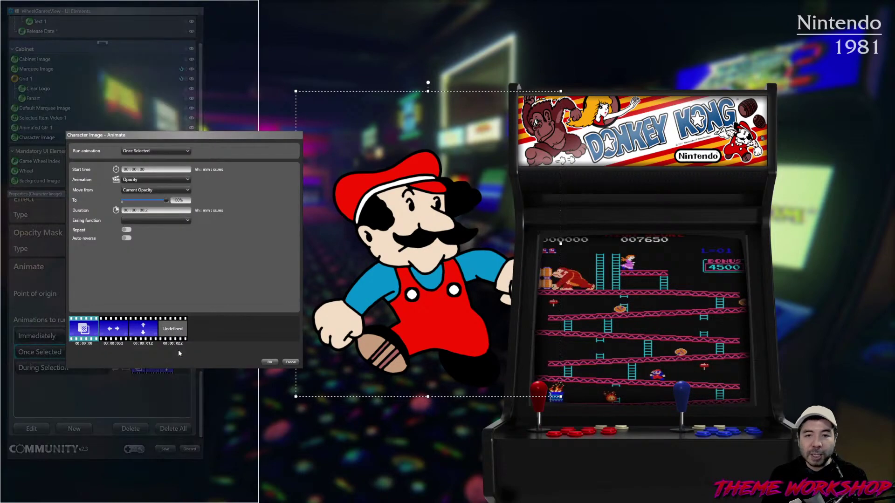
left_click(112, 335)
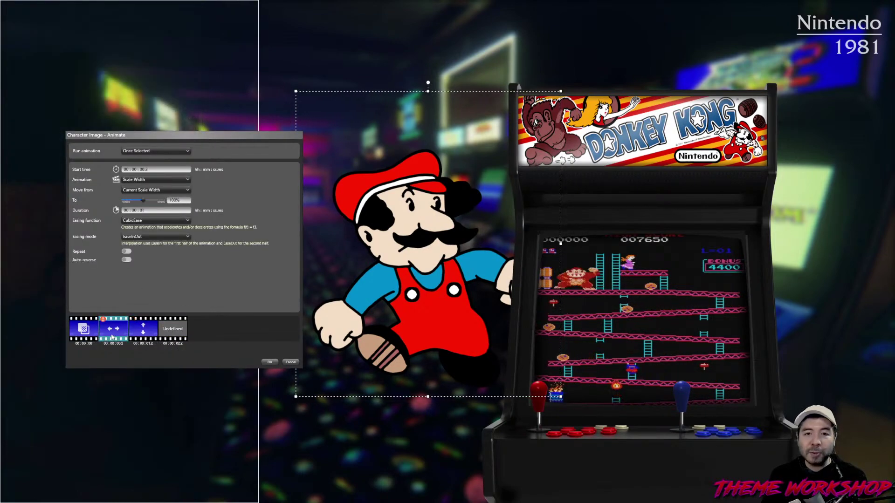
left_click(179, 200)
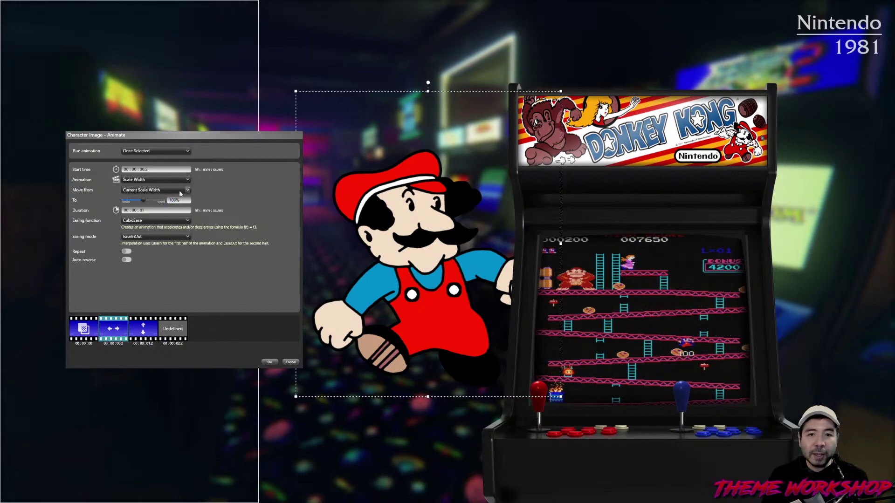
left_click(269, 362)
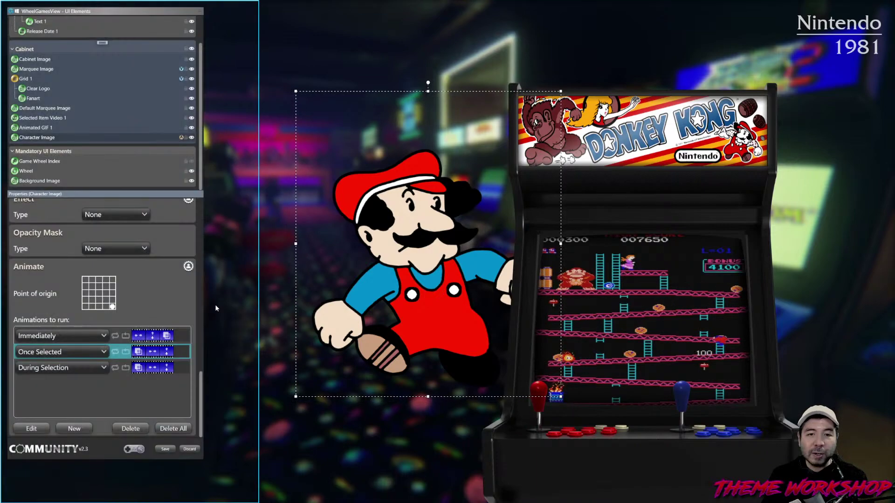
double_click(149, 336)
left_click(114, 329)
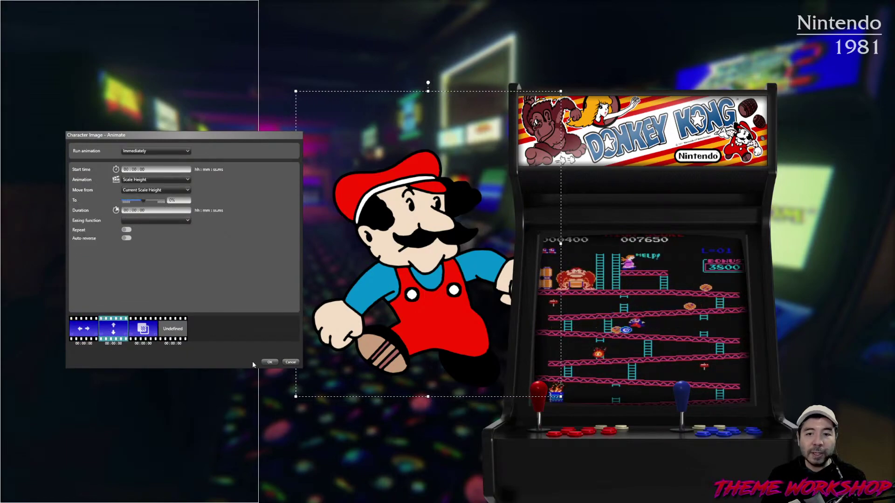
left_click(269, 361)
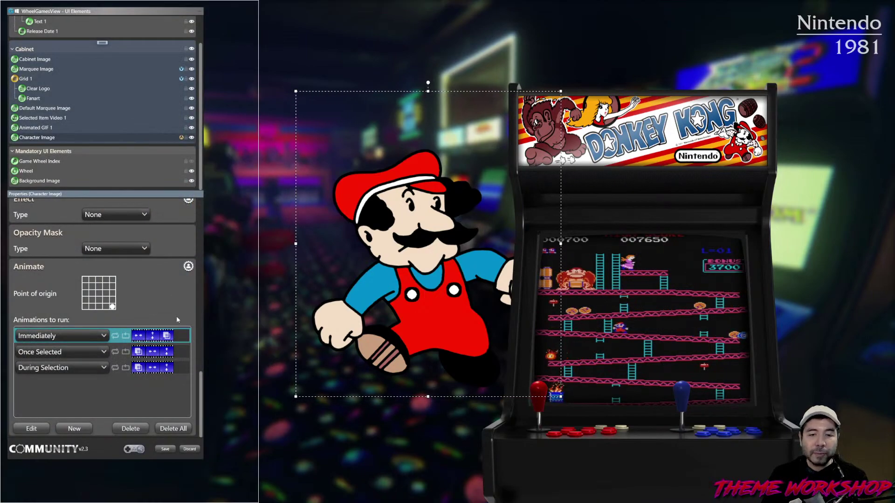
left_click(181, 355)
double_click(154, 367)
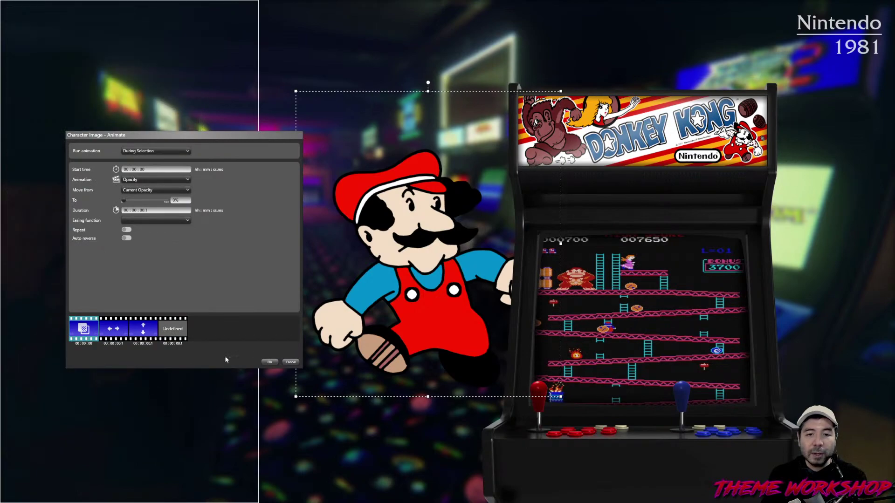
left_click(290, 363)
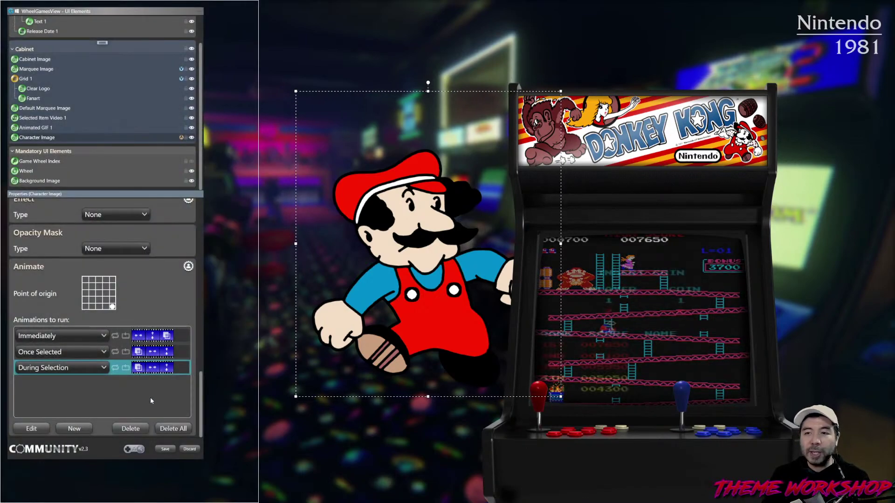
- Save the theme changes and bring the Character Image's animation settings back up
left_click(164, 449)
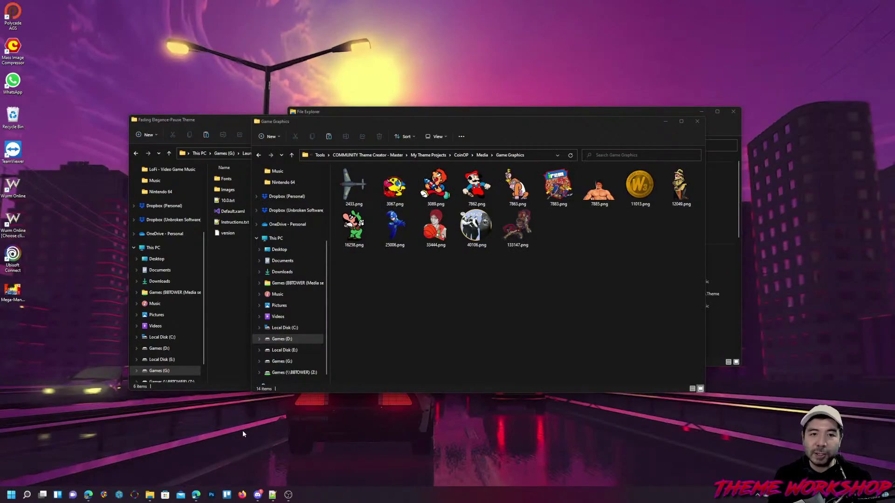
key("alt+Tab")
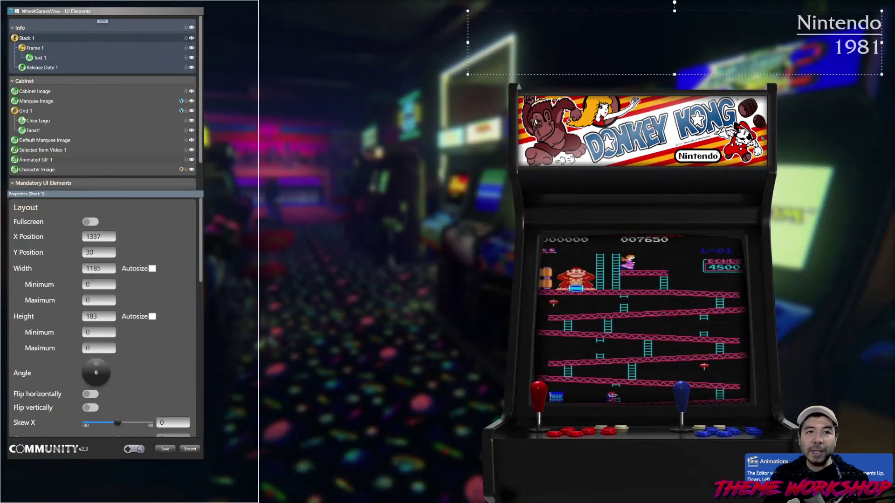
scroll(36, 129, "down", 1)
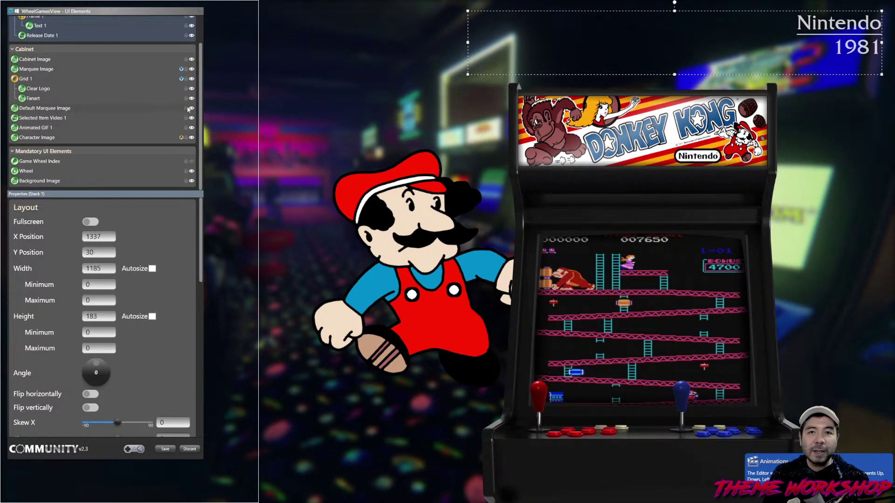
left_click(41, 139)
left_click_drag(200, 261, 204, 434)
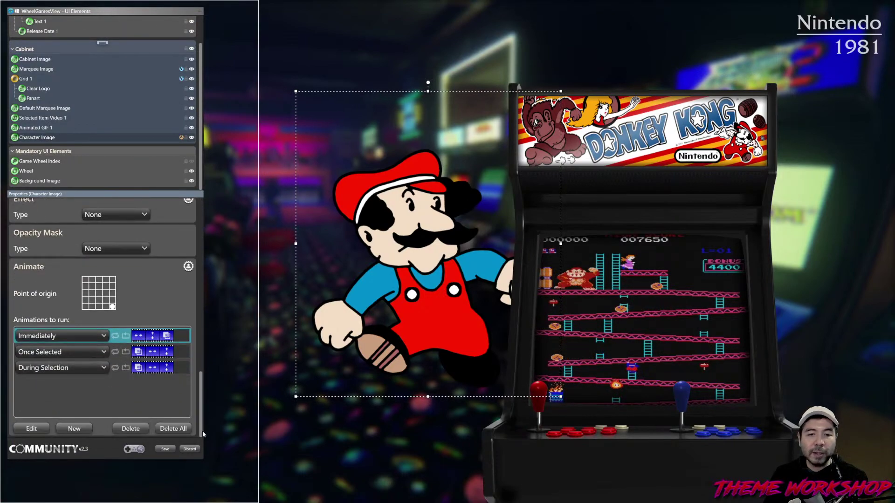
left_click(75, 428)
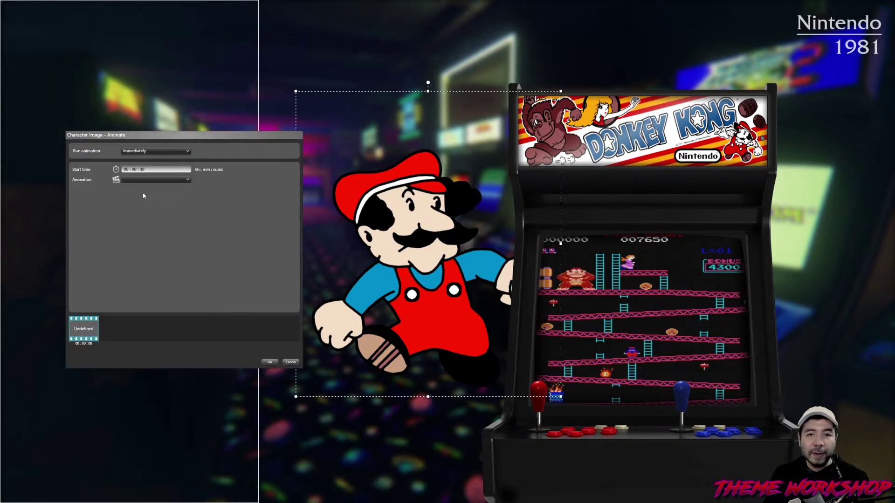
left_click(153, 151)
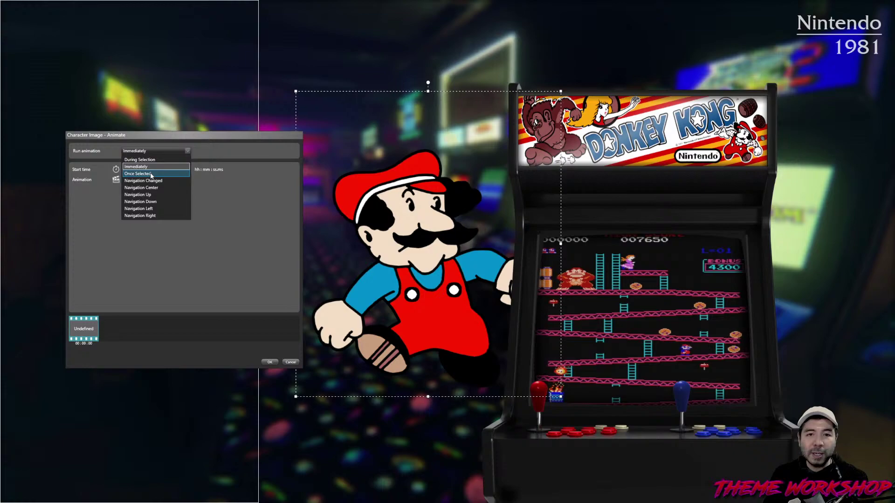
left_click(151, 174)
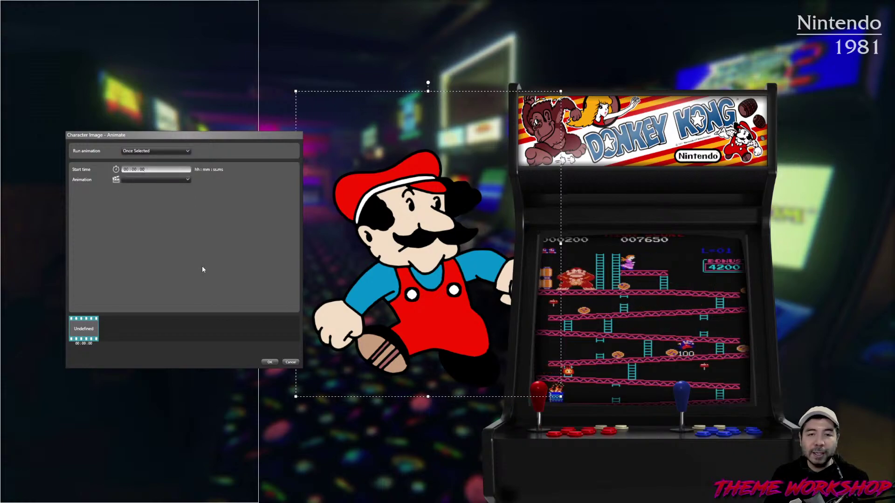
key("BackSpace")
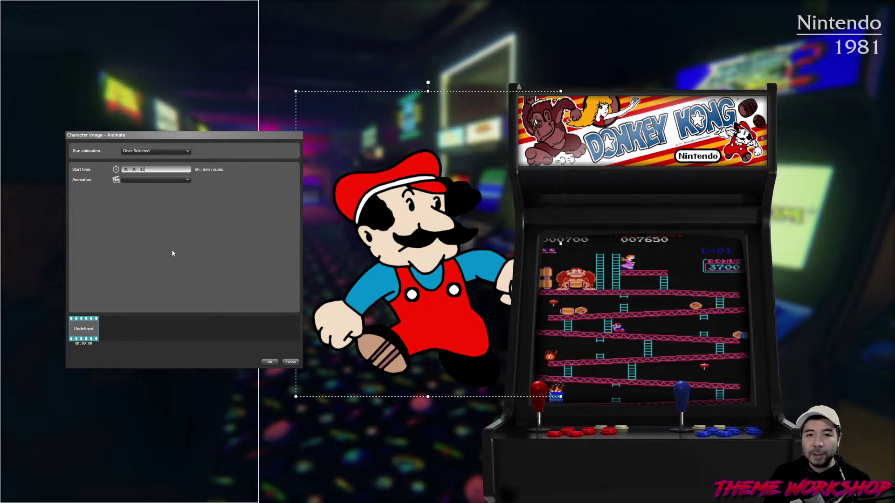
left_click(290, 362)
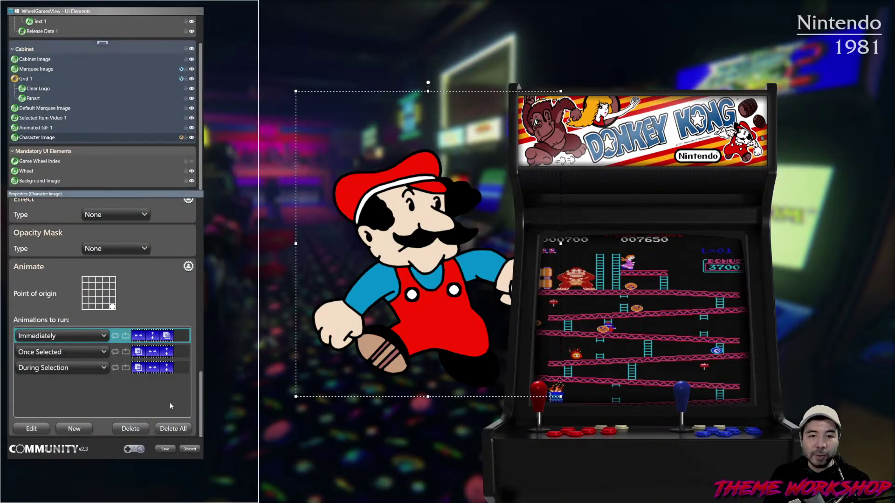
- Set the Scale Height start time to 0.2 seconds in the Once Selected sequence, matching Scale Width, and confirm
double_click(177, 352)
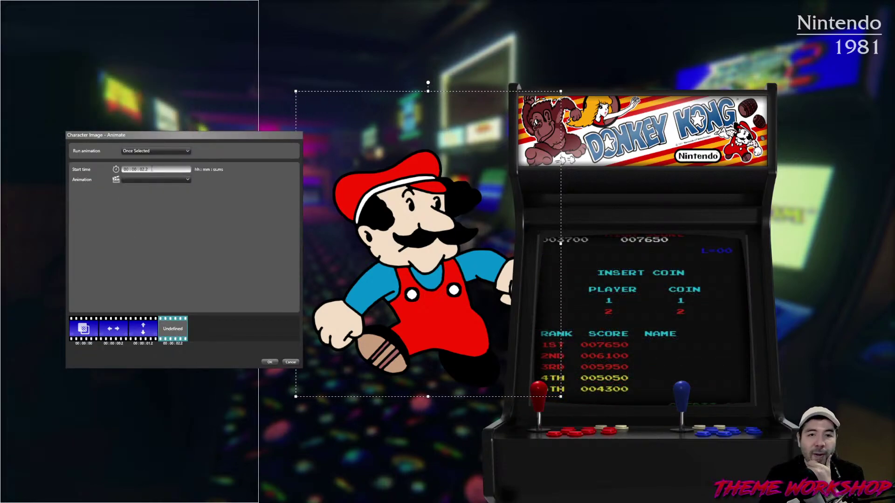
left_click(142, 331)
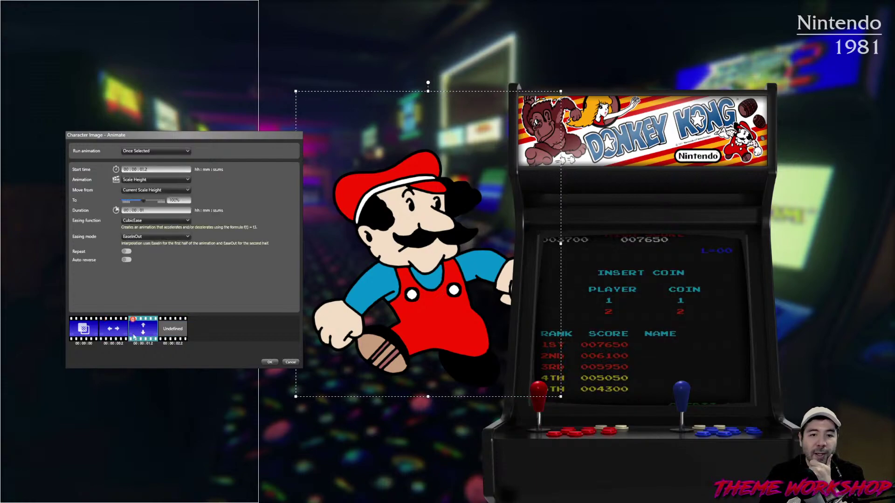
left_click(84, 329)
left_click(110, 332)
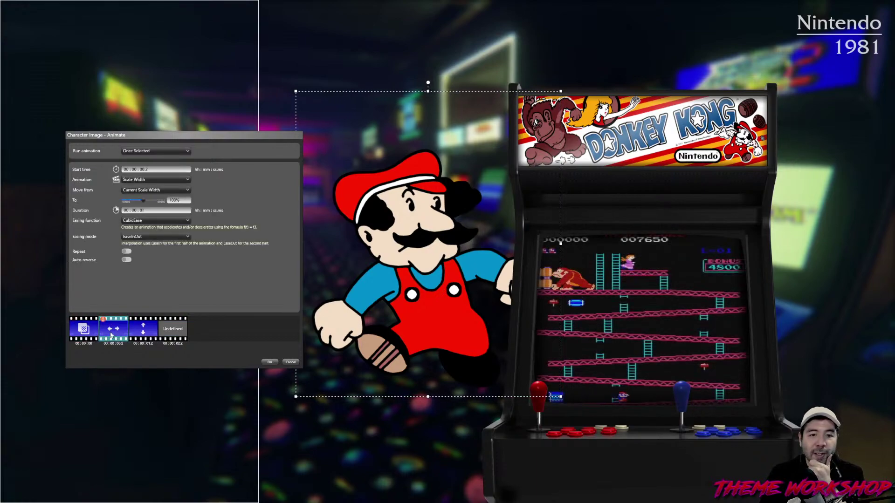
left_click(143, 332)
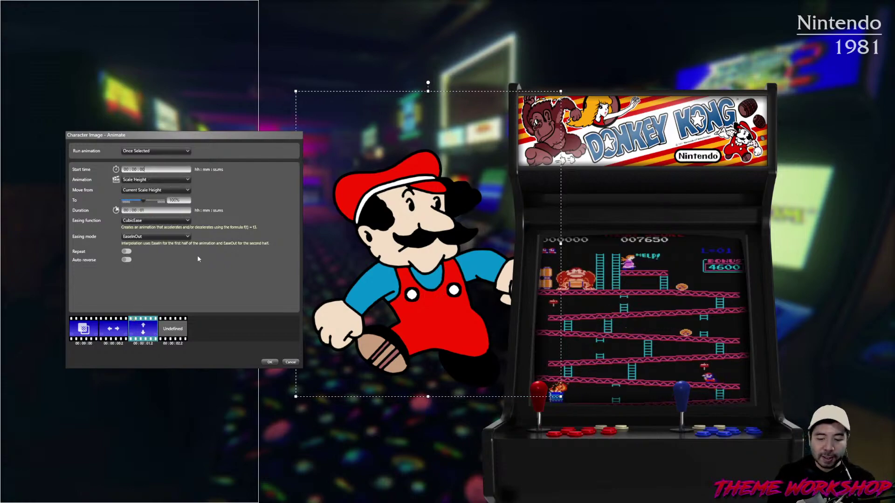
left_click_drag(113, 331, 142, 332)
left_click(113, 329)
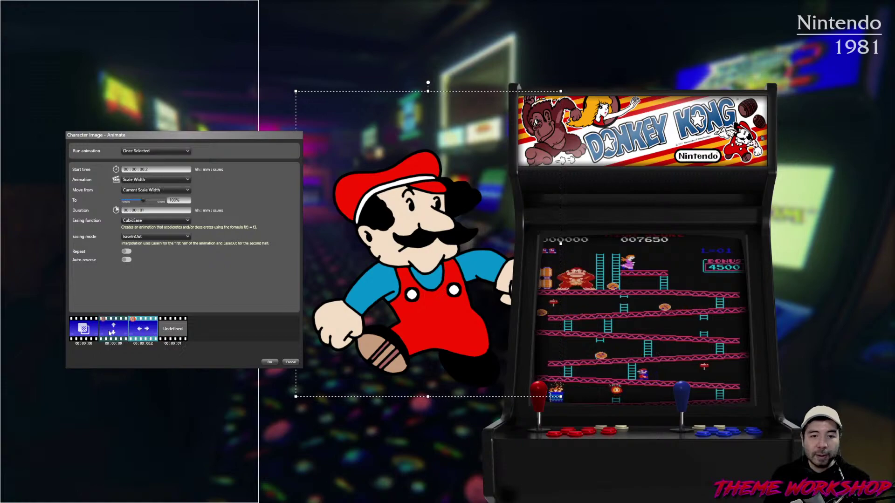
left_click(155, 170)
type(".2")
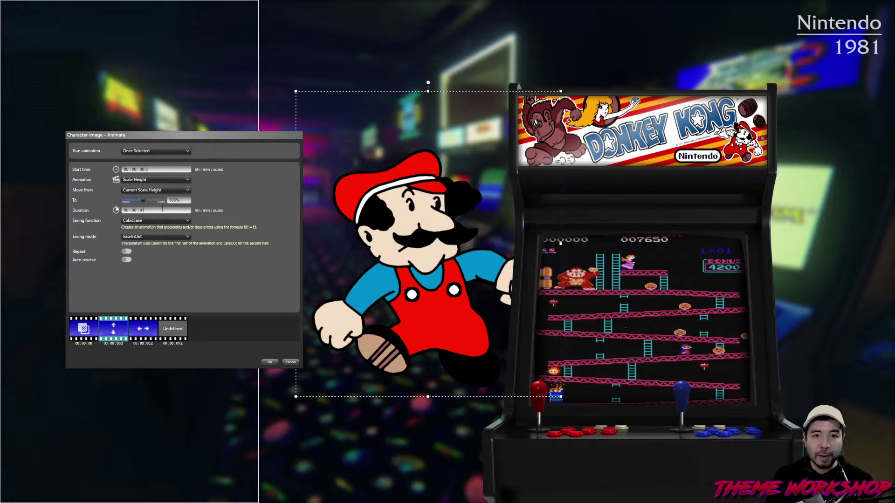
left_click(96, 334)
left_click(269, 362)
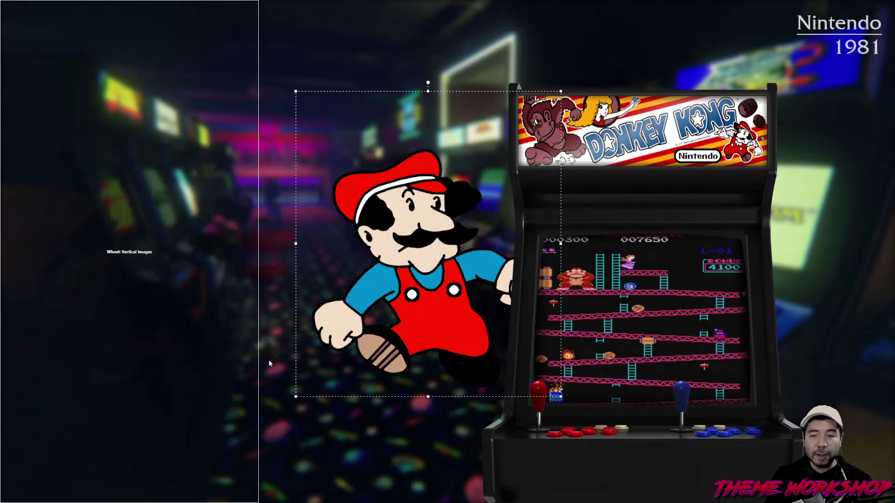
- Try a 1.5-second duration for the Scale Width and Scale Height animations in the Once Selected sequence
left_click(186, 351)
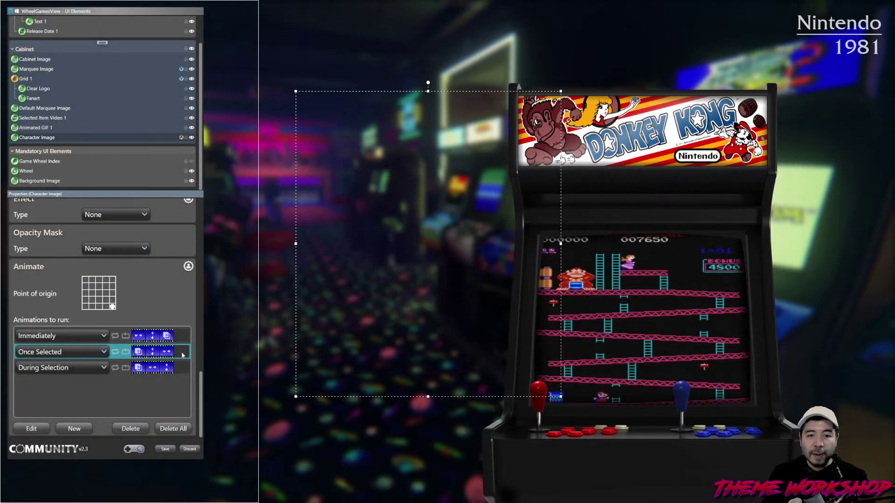
double_click(178, 356)
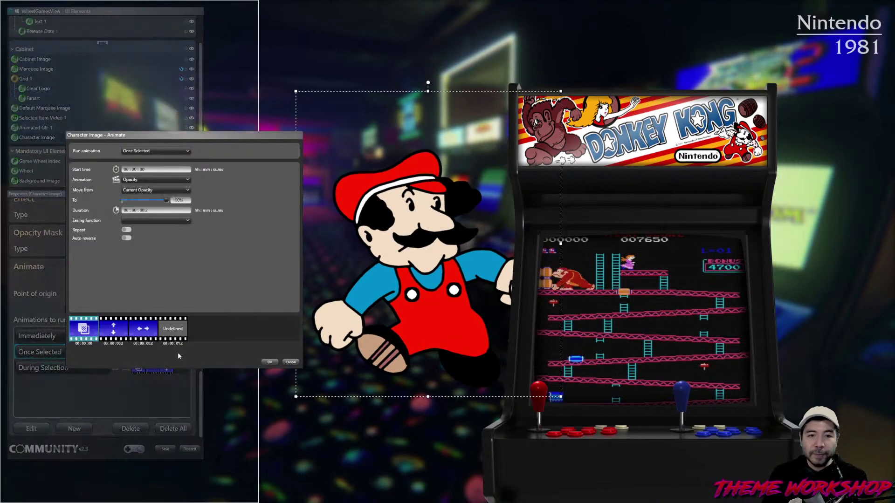
left_click(113, 330)
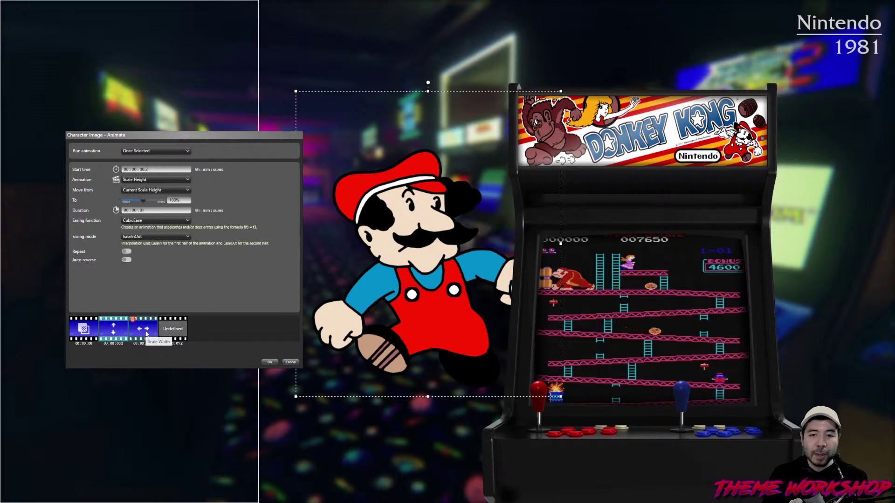
left_click(146, 334)
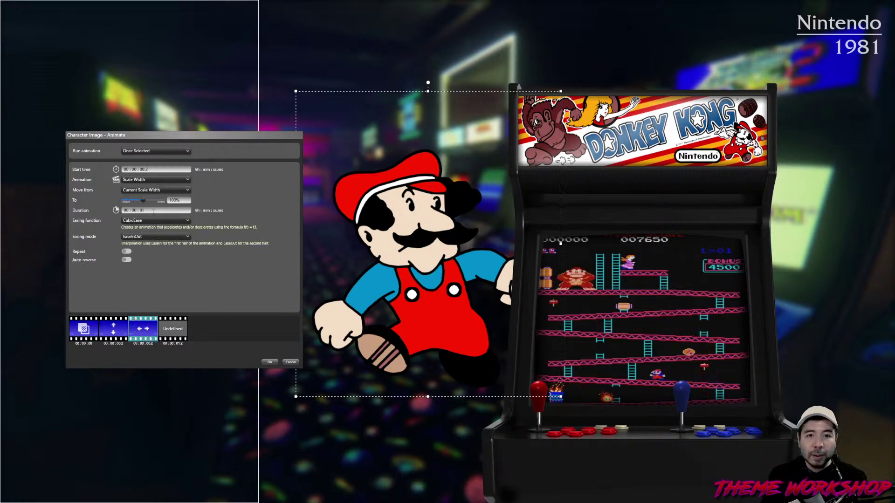
left_click(118, 328)
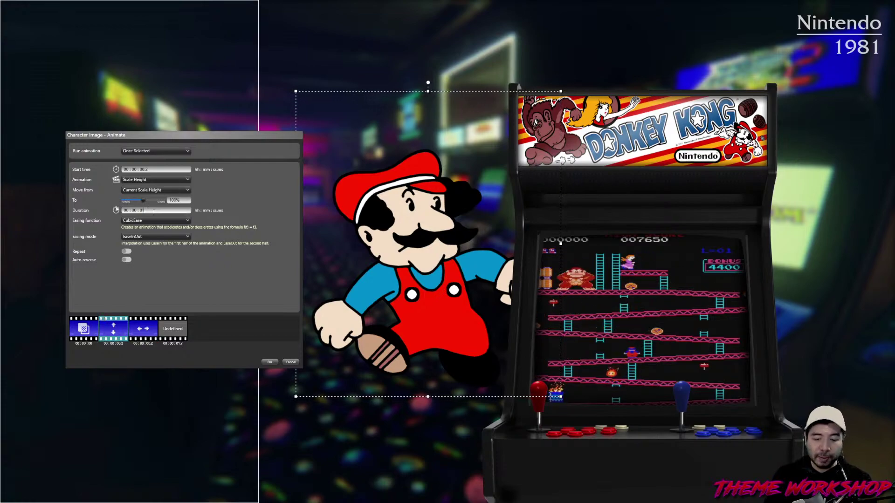
left_click(270, 362)
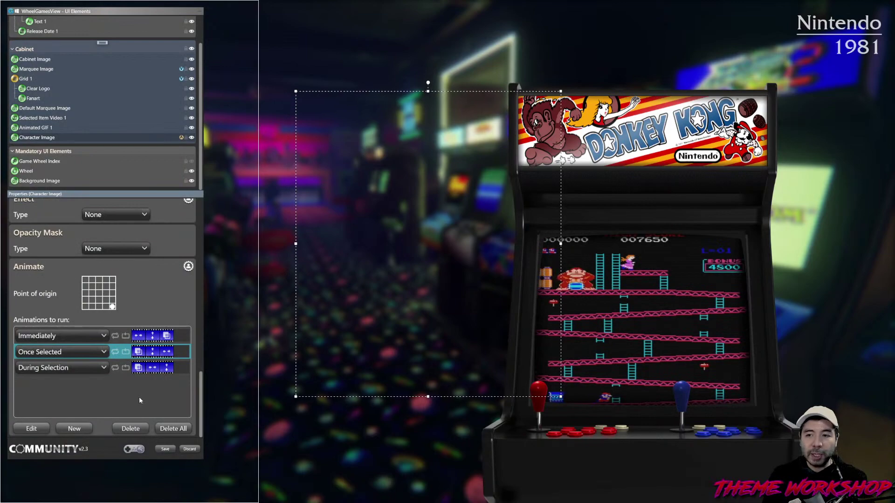
- Set the Scale Width and Scale Height durations in the Once Selected sequence to 2 seconds each
double_click(178, 354)
left_click(141, 331)
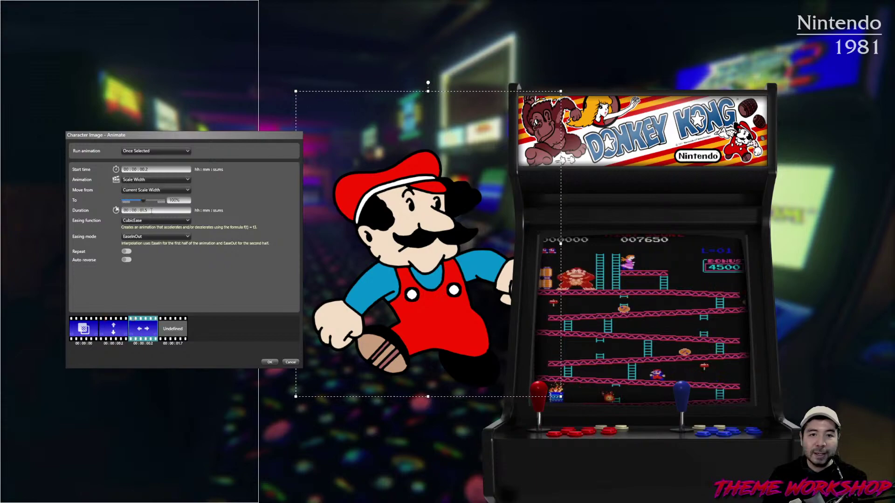
left_click(113, 328)
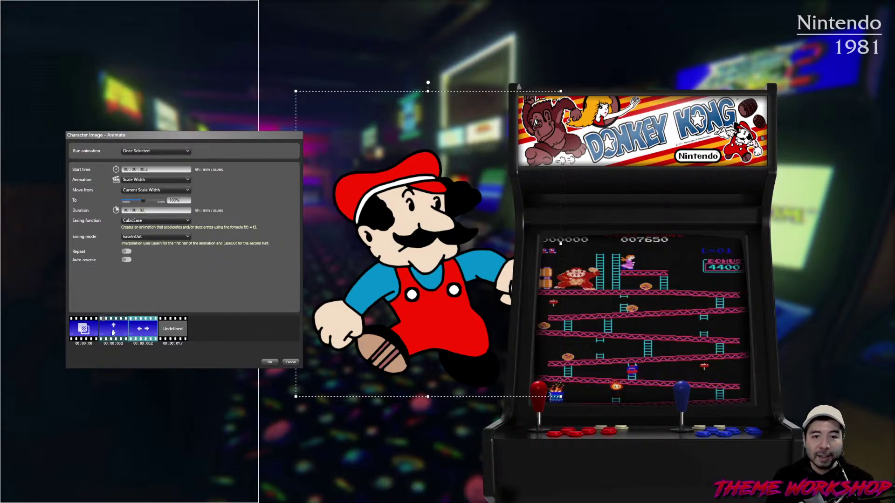
left_click(137, 331)
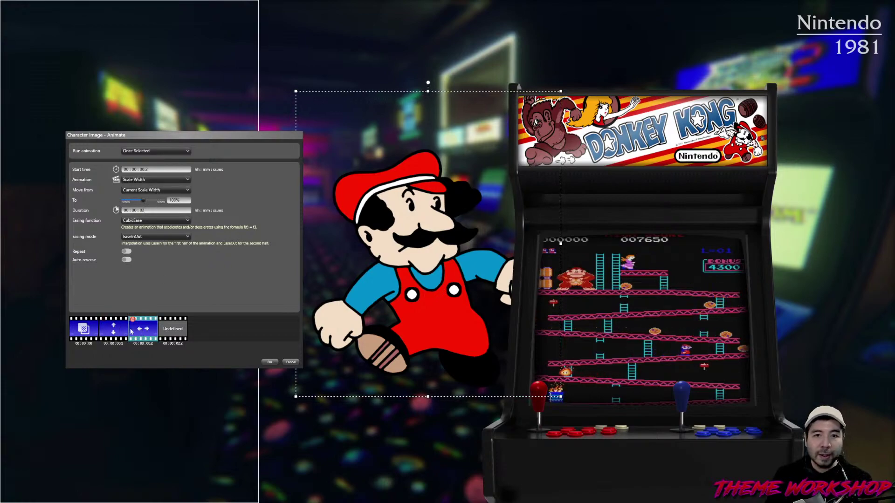
left_click(161, 331)
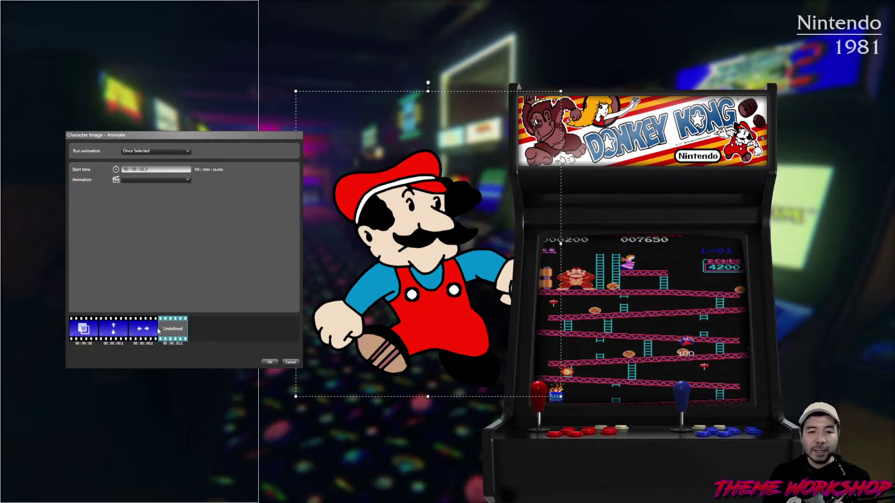
left_click(115, 330)
left_click(134, 334)
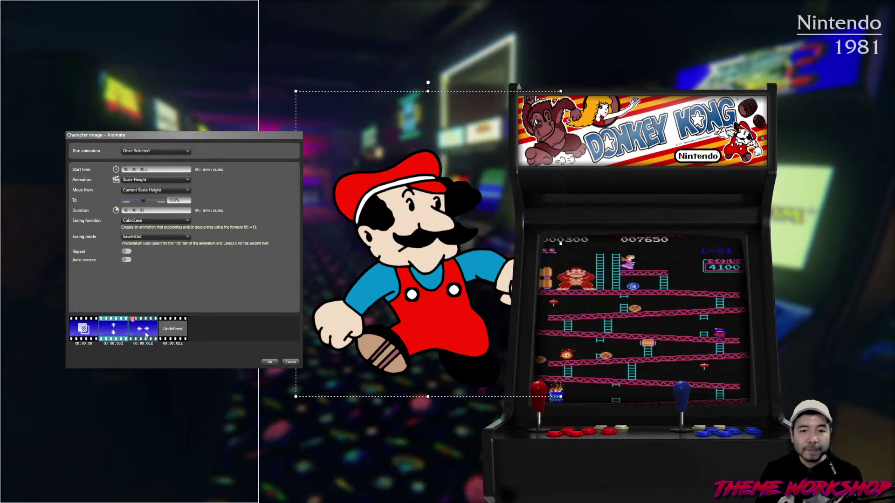
- Append a Scale Width animation to 80% with a 3-second duration to the Once Selected sequence, starting at 2.2 seconds
left_click(173, 332)
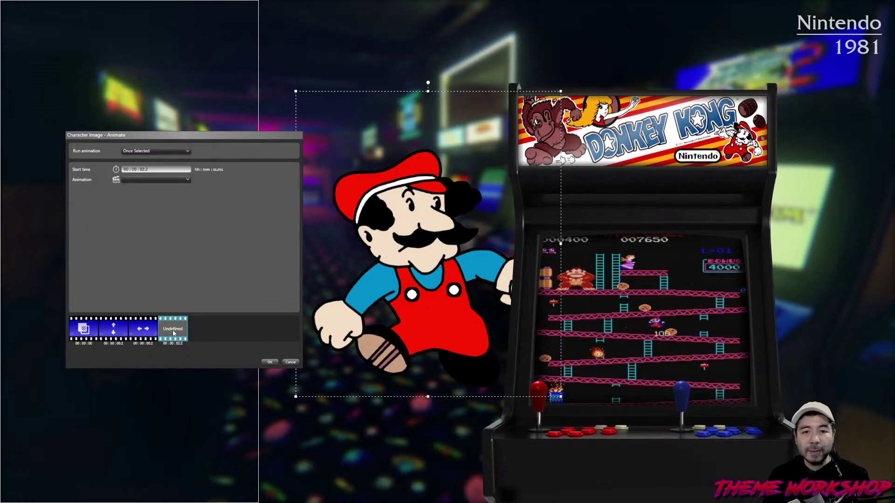
left_click(145, 179)
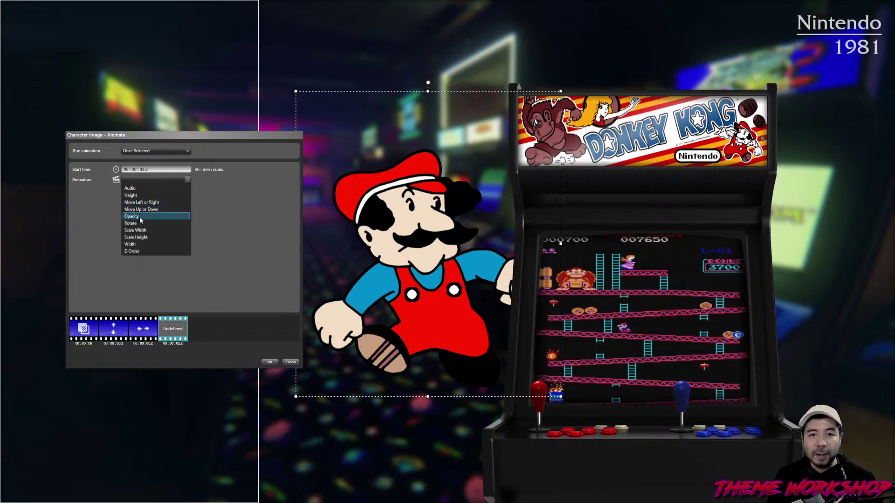
left_click(138, 231)
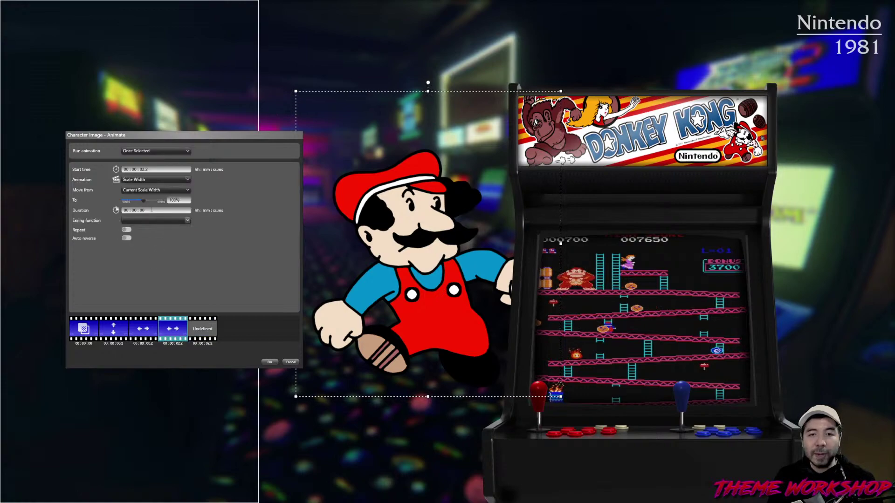
double_click(179, 201)
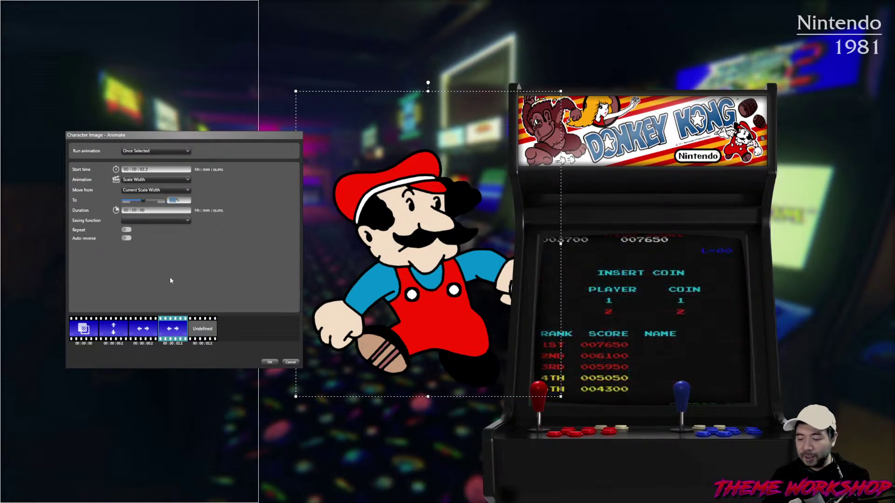
type("80")
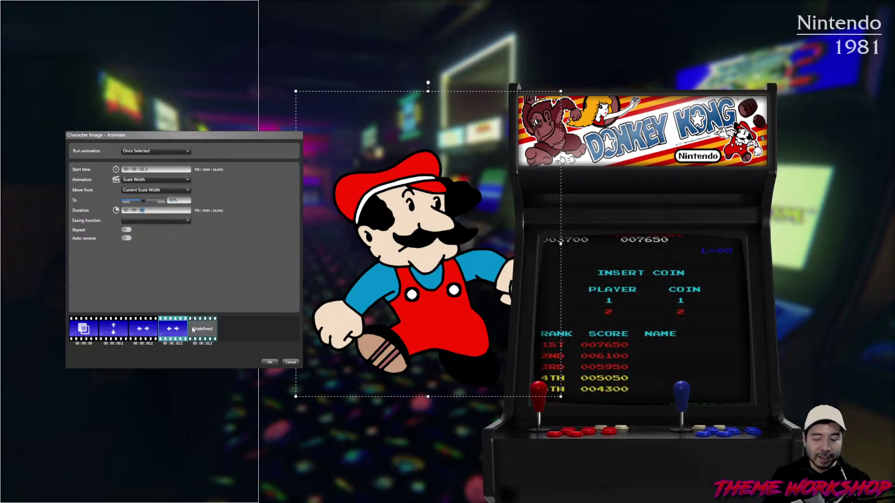
type("00.")
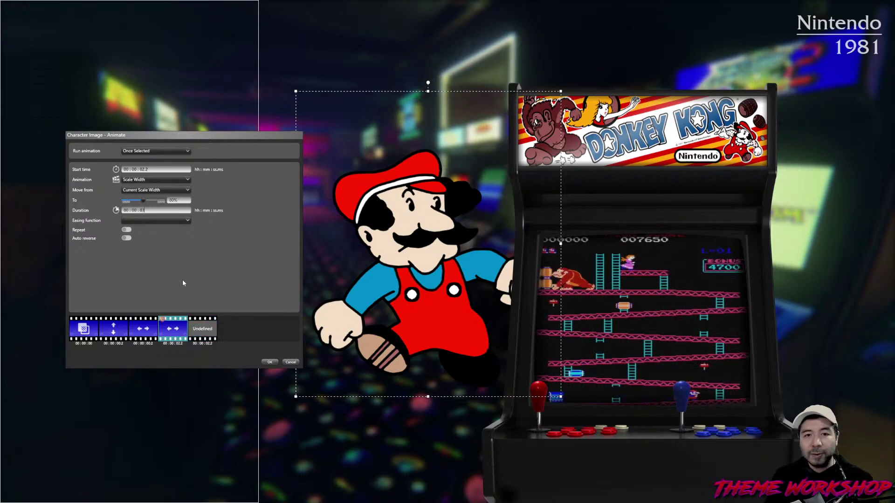
- Apply the CubicEase easing function with EaseInOut mode to the new Scale Width animation
left_click(155, 218)
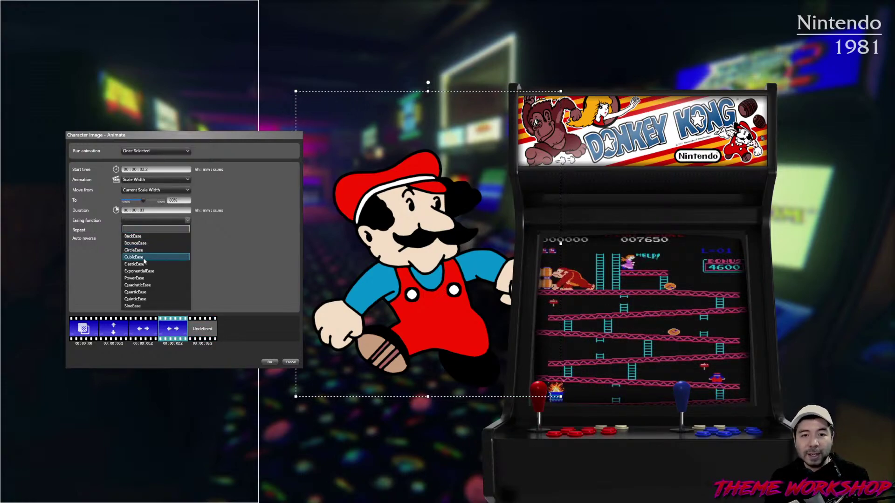
left_click(144, 258)
left_click(156, 237)
left_click(150, 264)
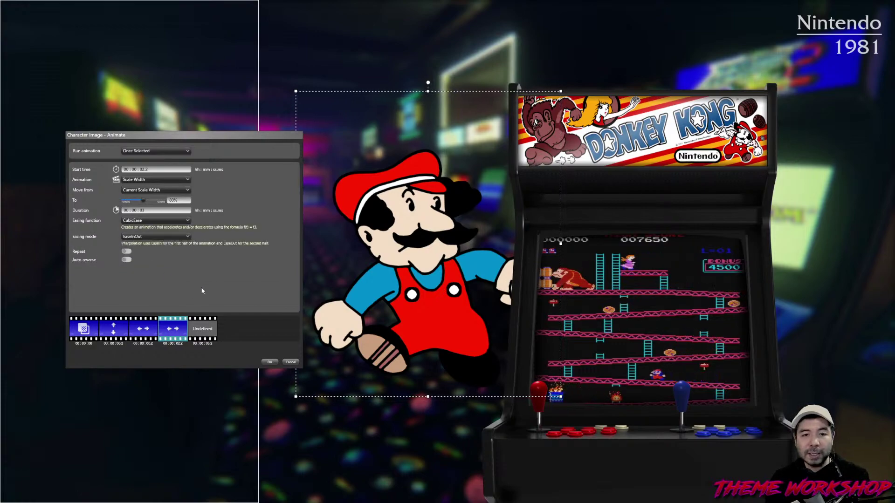
- Append a Scale Height animation to 80% to the Once Selected sequence, starting at 2.2 seconds with a 3-second duration
left_click(203, 329)
left_click(158, 169)
key("BackSpace")
key("BackSpace")
key("BackSpace")
type("2.2")
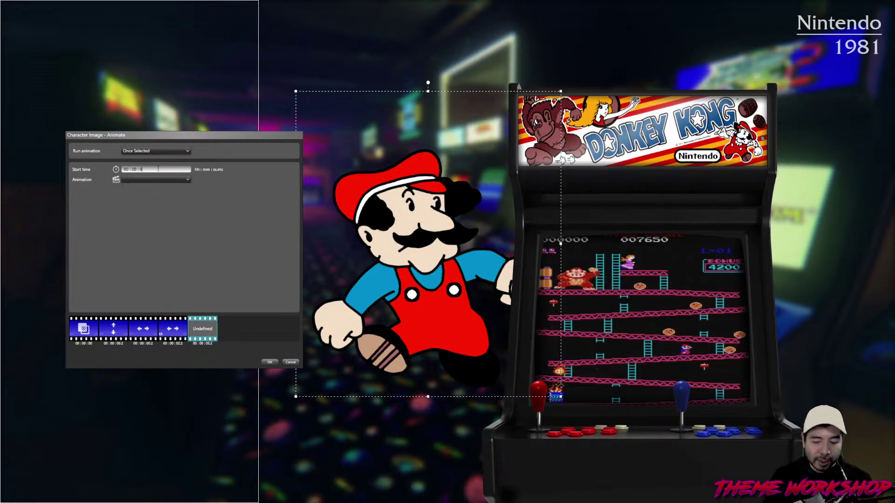
left_click(156, 180)
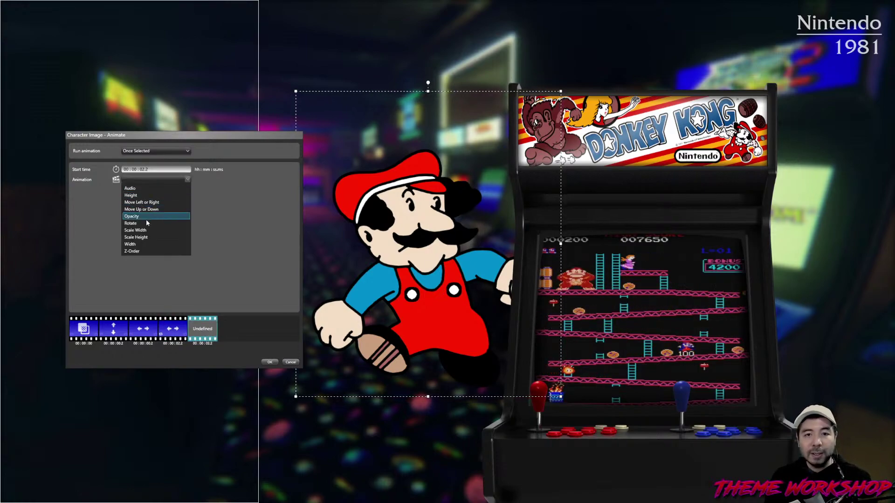
left_click(144, 237)
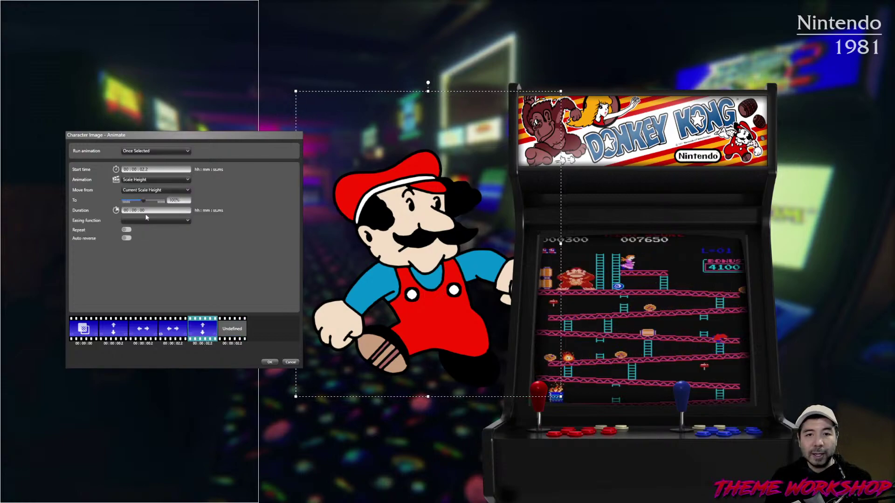
type("80")
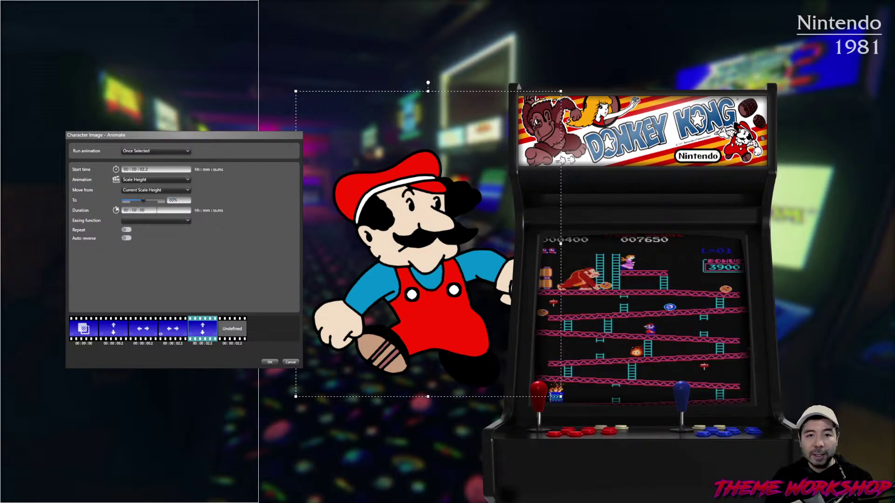
type("3")
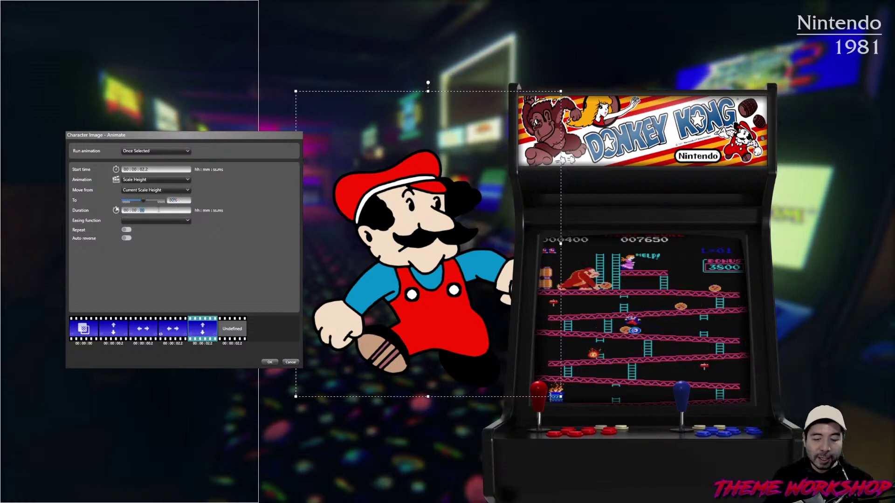
- Apply the CubicEase easing function with EaseInOut mode to the new Scale Height animation and accept the sequence
left_click(139, 221)
left_click(145, 258)
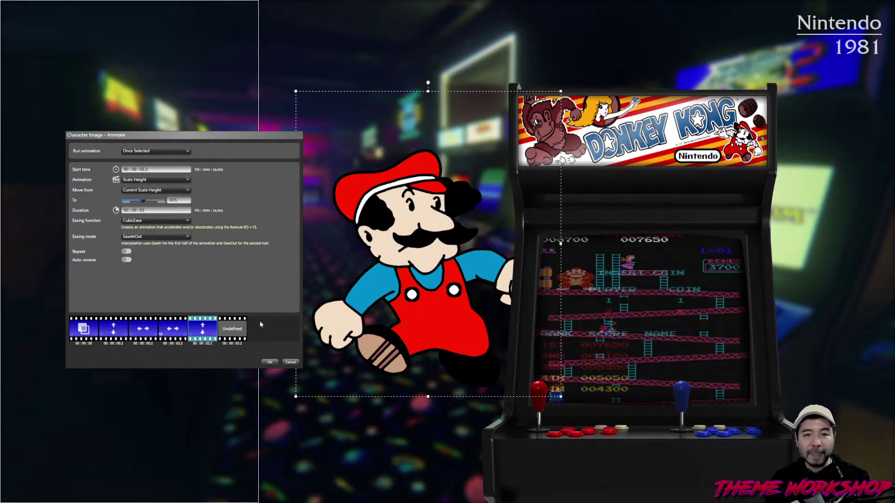
left_click(266, 362)
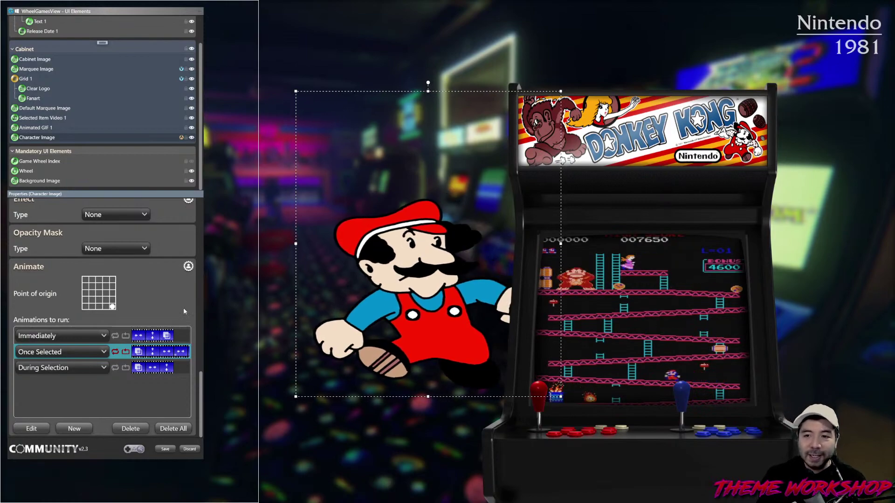
- Make the last Scale Height and Scale Width animations of the Once Selected sequence repeat, with both targets set to 90%
double_click(177, 357)
left_click(203, 333)
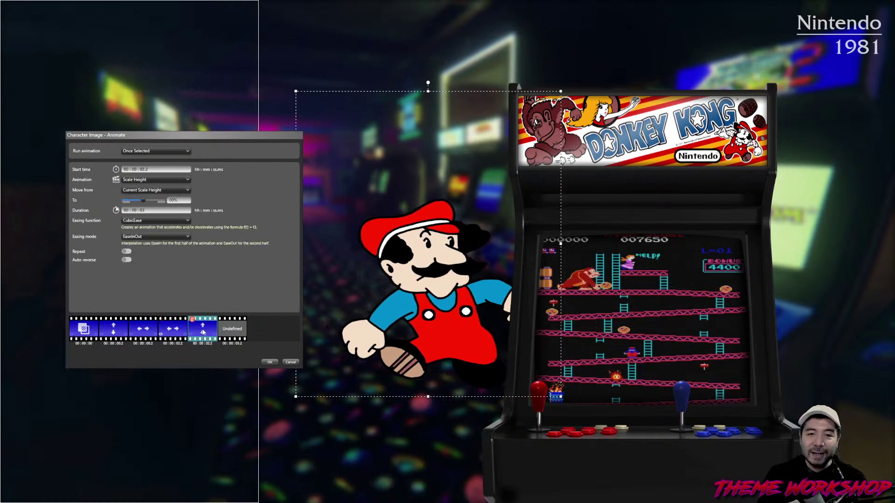
left_click(126, 252)
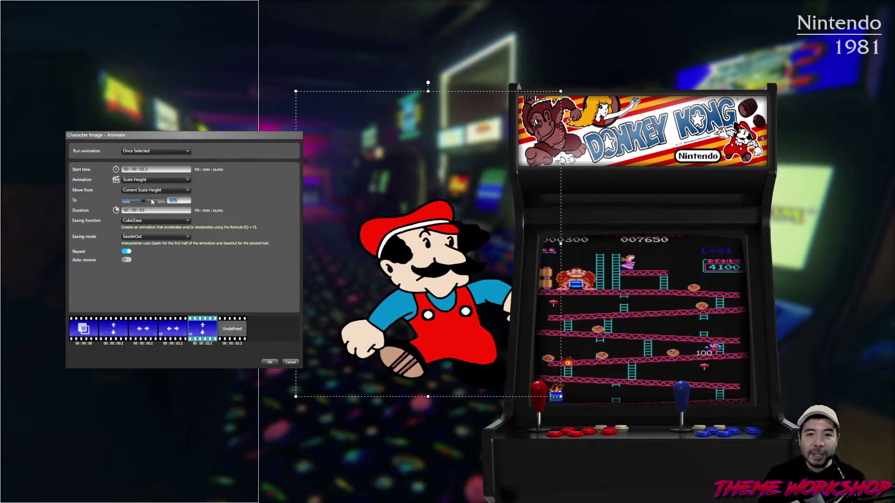
type("90")
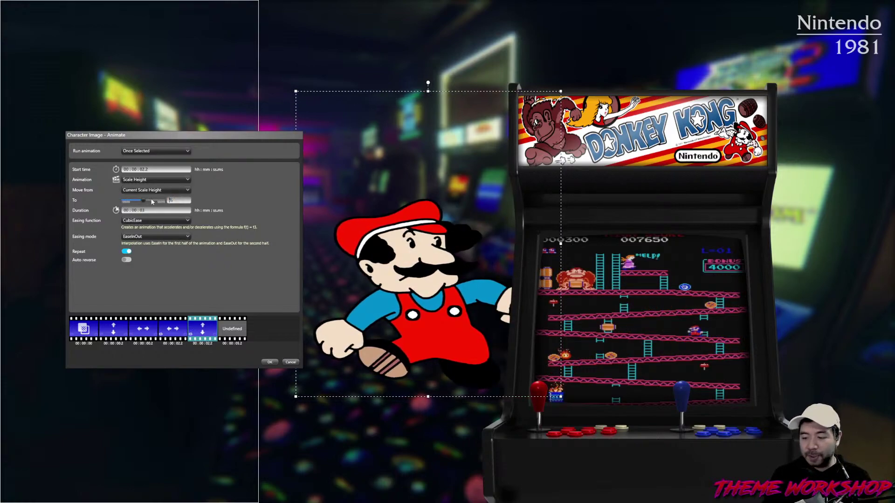
left_click(176, 331)
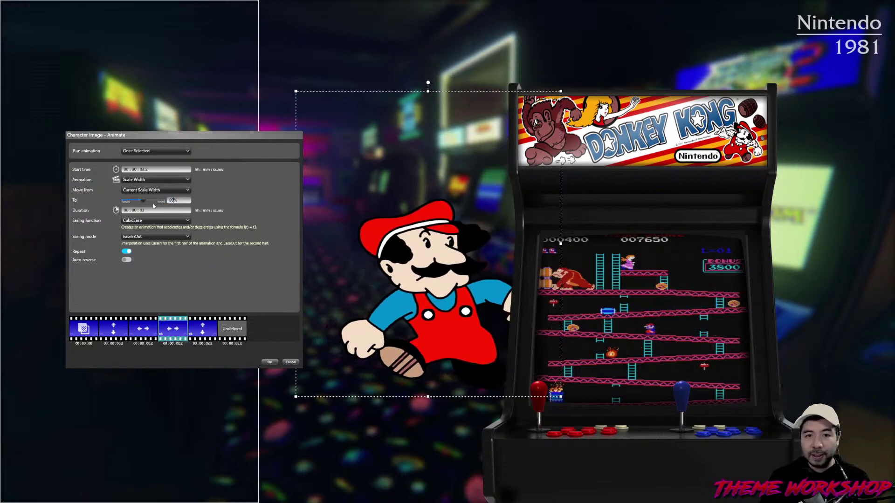
left_click(269, 362)
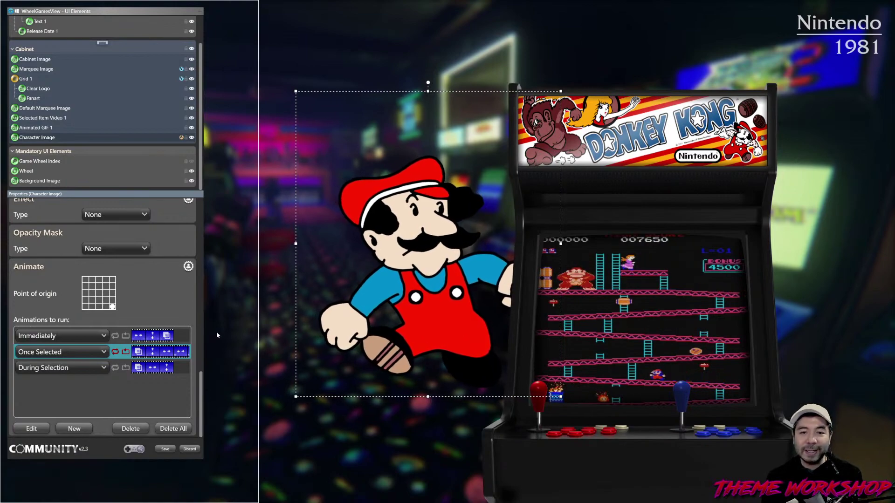
- Enable auto reverse on the repeating Scale Width and Scale Height animations in the Once Selected sequence
double_click(180, 353)
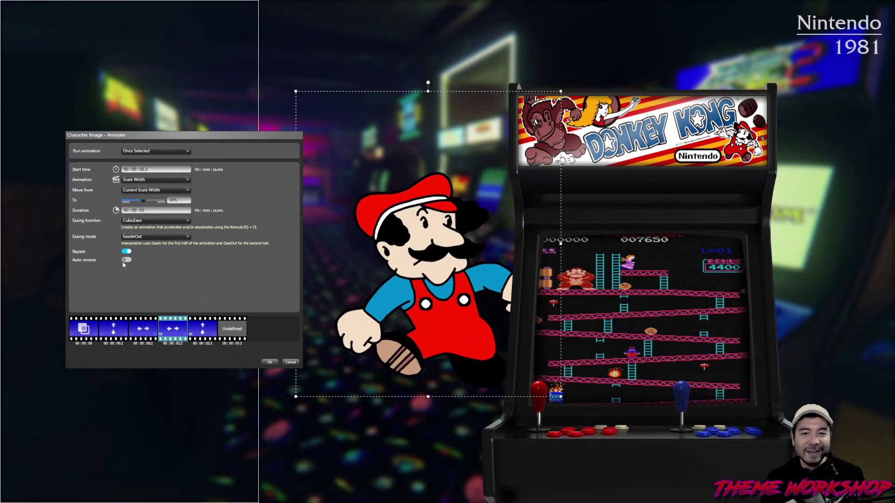
left_click(126, 260)
left_click(202, 329)
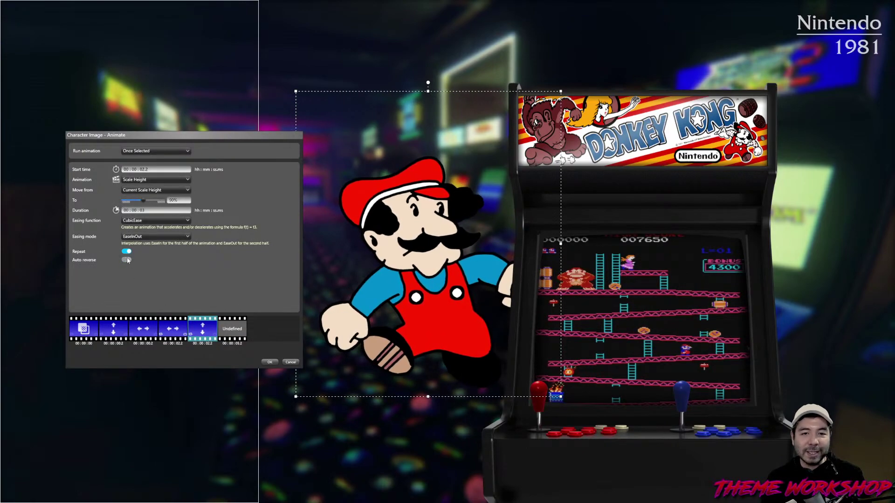
left_click(269, 363)
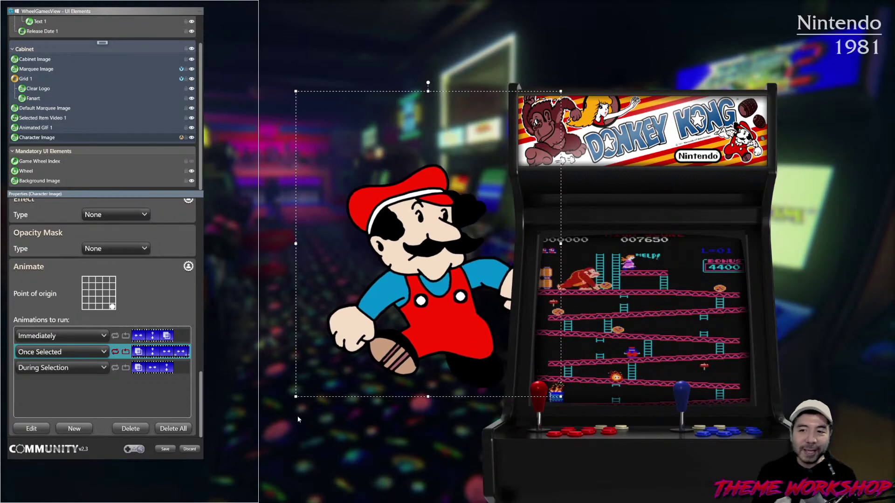
- Preview the character animation on Donkey Kong Junior and Donkey Kong 3, and reopen the games view for editing
left_click(219, 466)
key("alt+Tab")
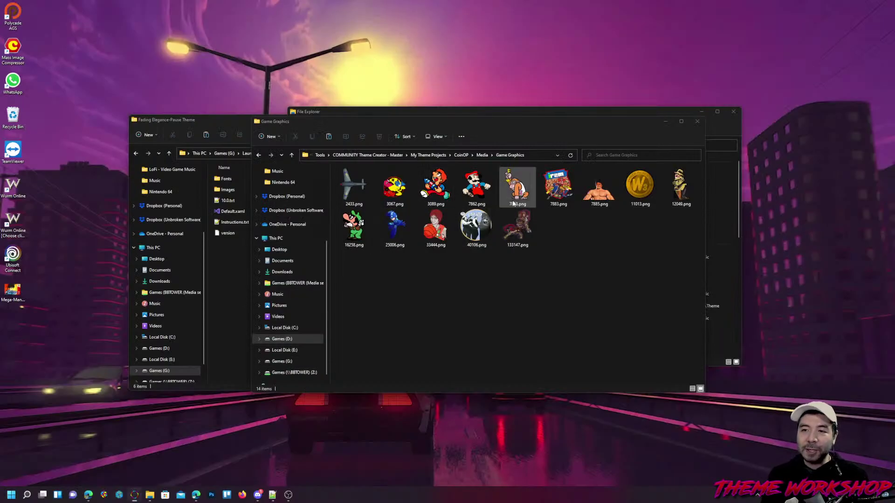
key("alt+Tab")
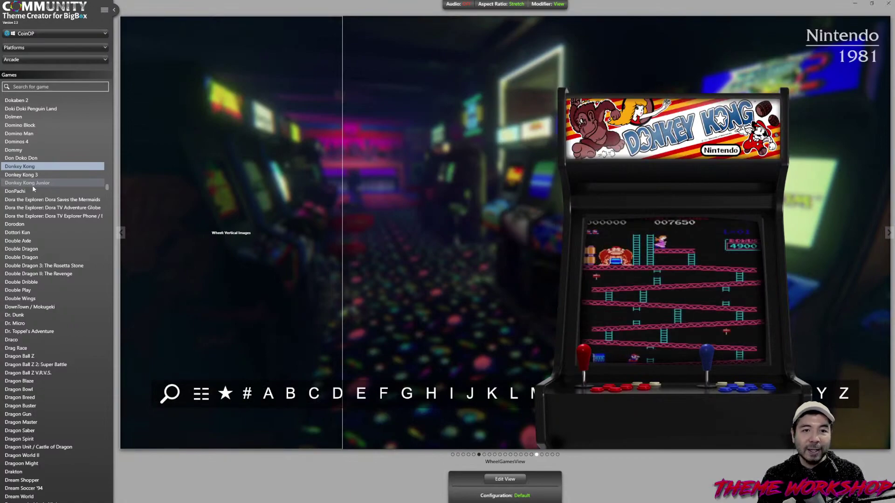
left_click(32, 186)
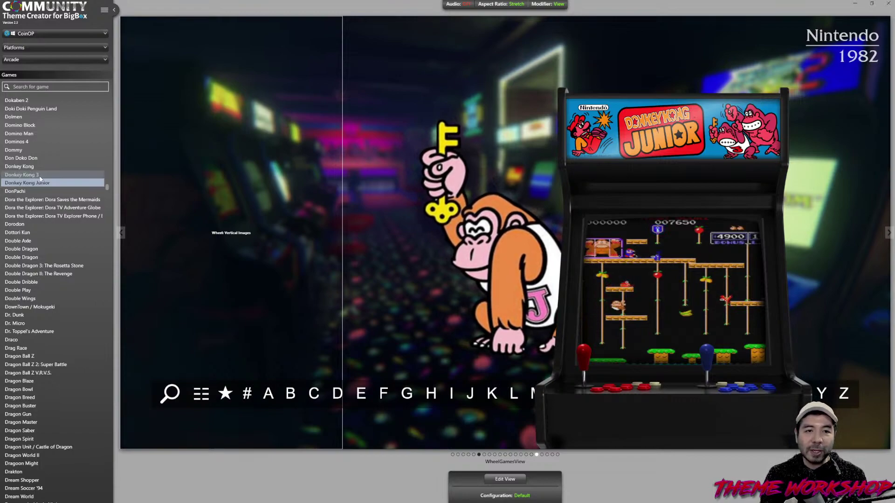
left_click(40, 179)
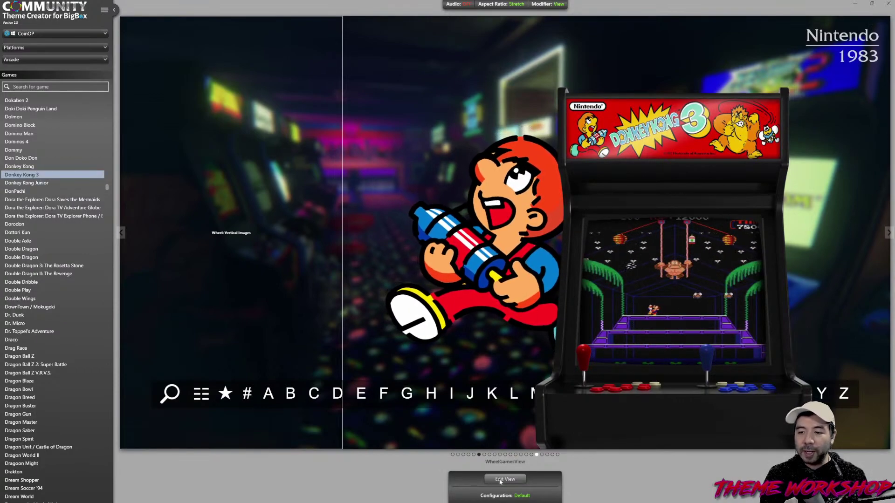
left_click(499, 480)
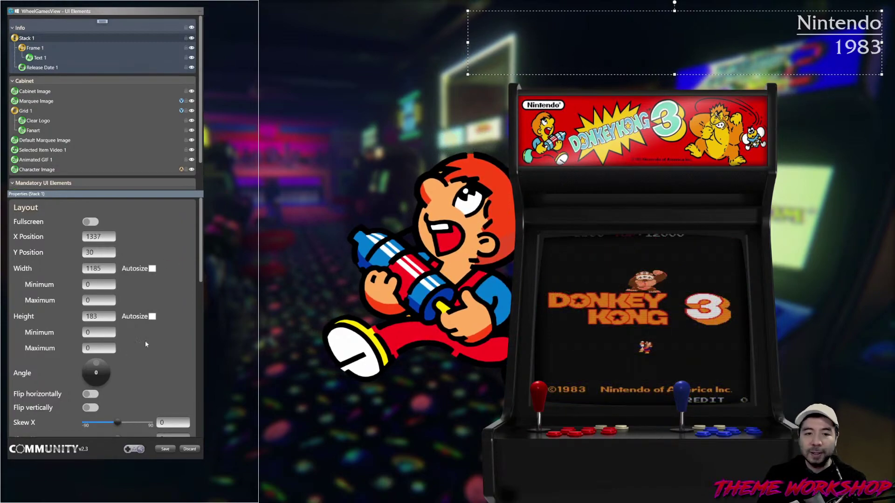
scroll(182, 319, "down", 10)
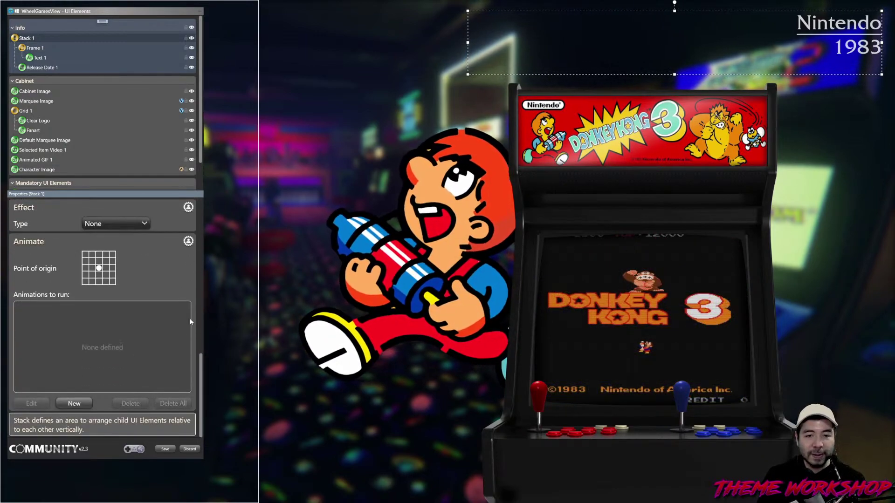
left_click(75, 403)
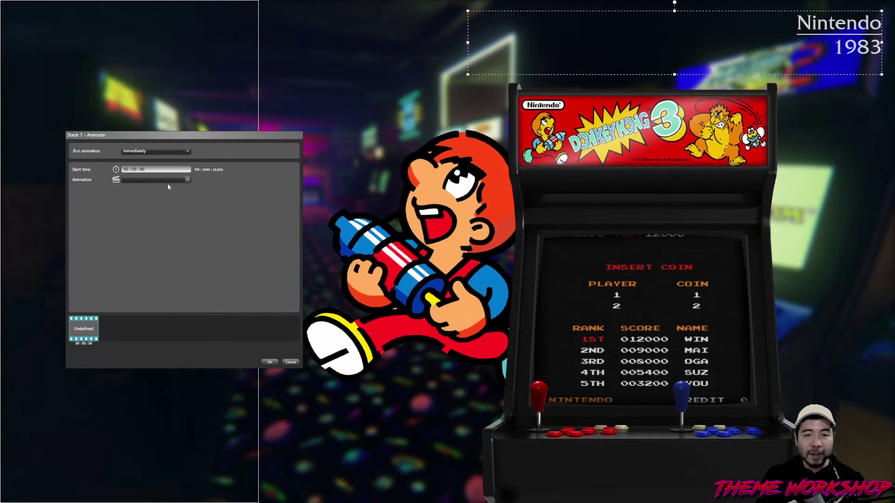
left_click(165, 185)
left_click(176, 159)
left_click(177, 151)
left_click(177, 150)
left_click(291, 362)
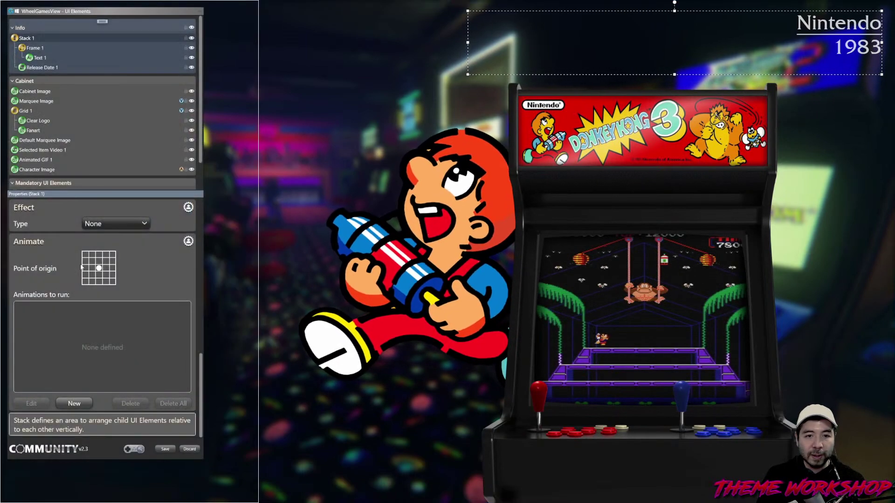
- Review the settings of each opacity and scale animation in the character image's Once Selected sequence
left_click(45, 169)
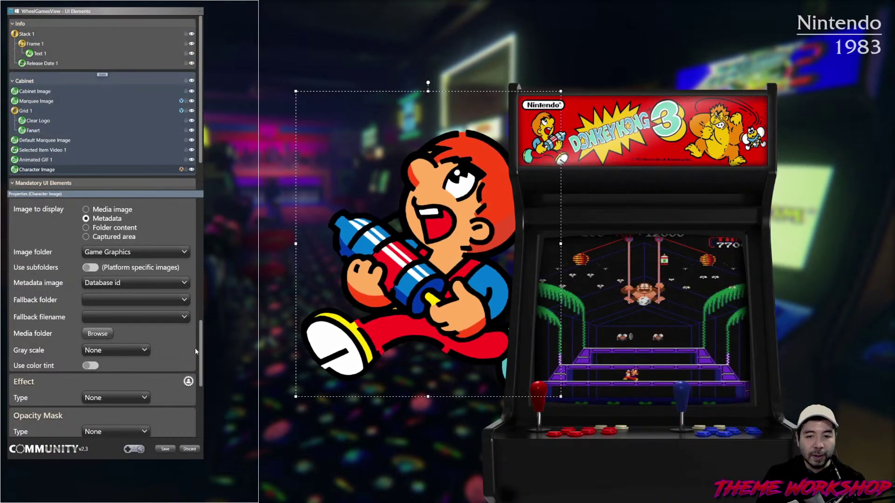
scroll(195, 351, "down", 5)
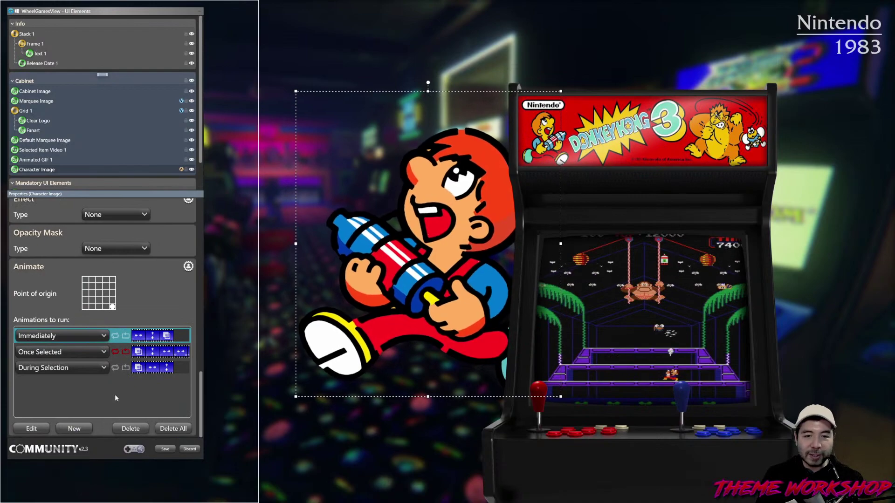
double_click(171, 356)
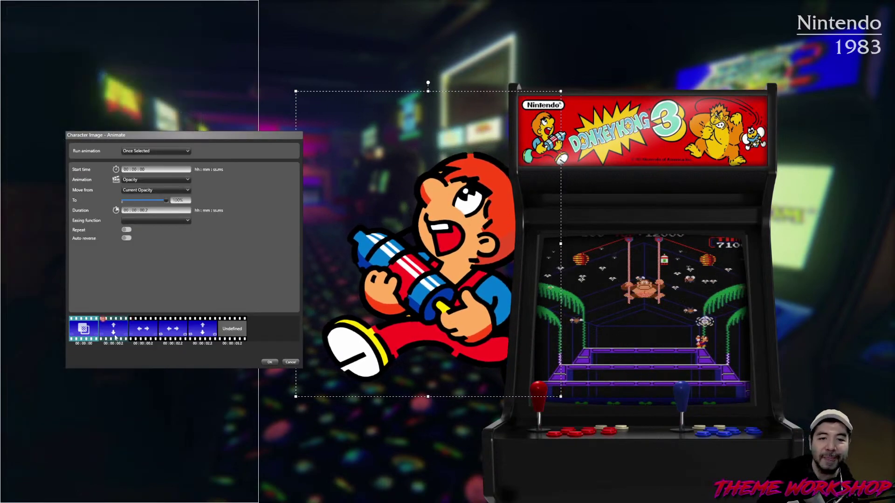
left_click(113, 328)
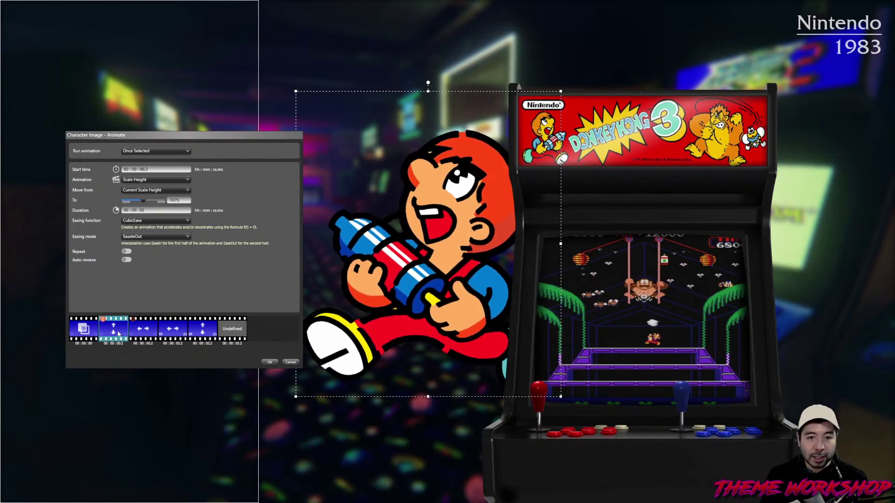
left_click(90, 337)
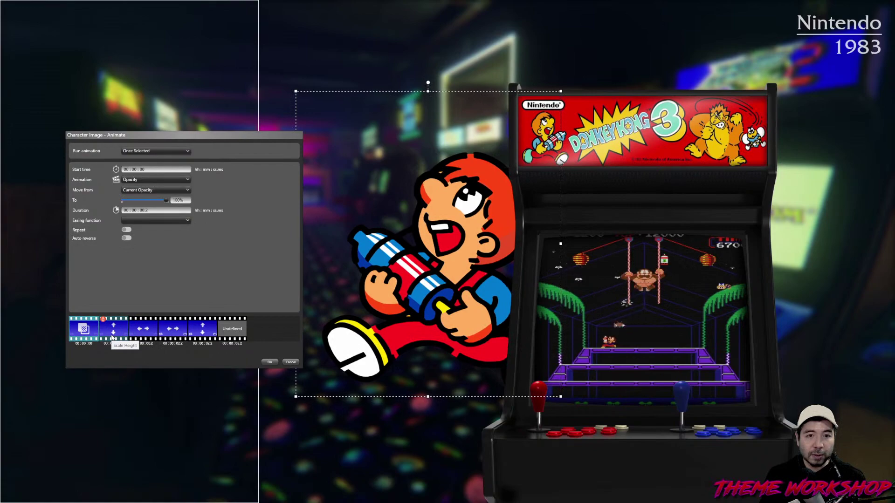
left_click(113, 338)
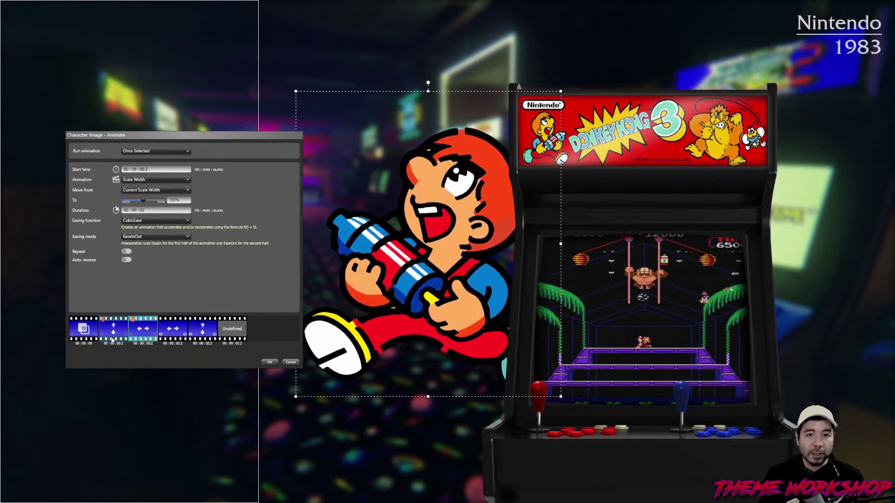
left_click(139, 335)
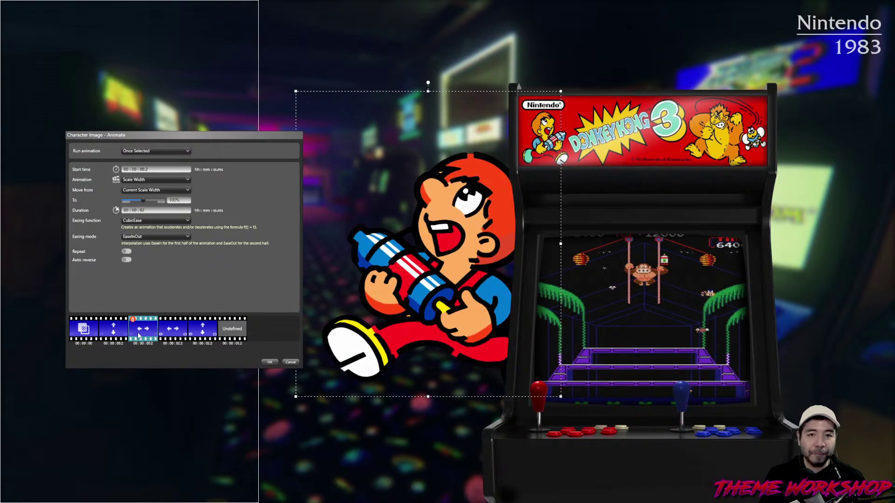
key("Left")
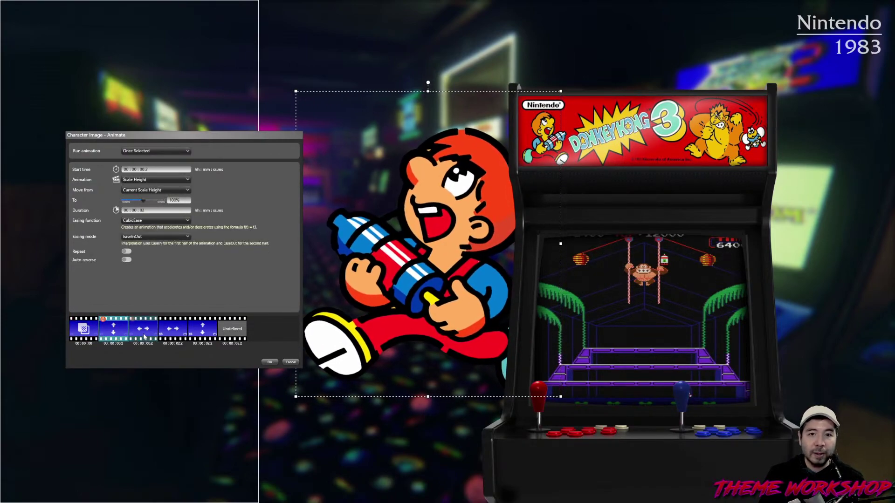
left_click(146, 337)
left_click(172, 335)
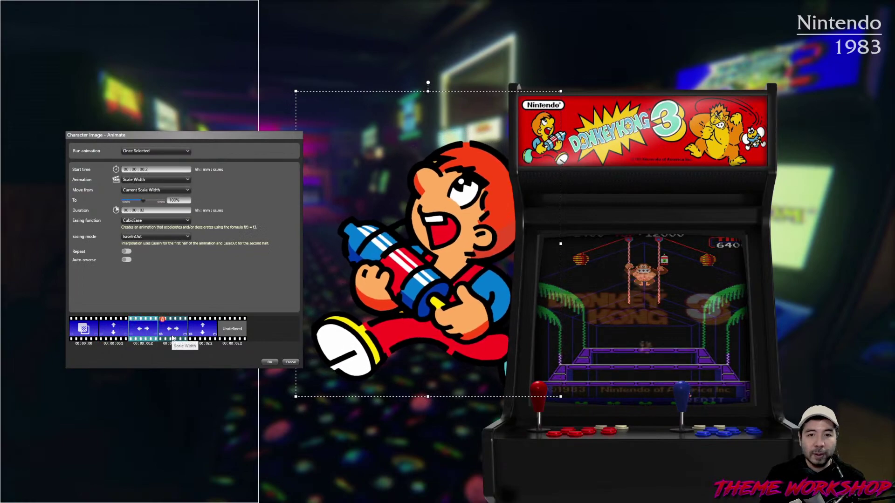
left_click(200, 334)
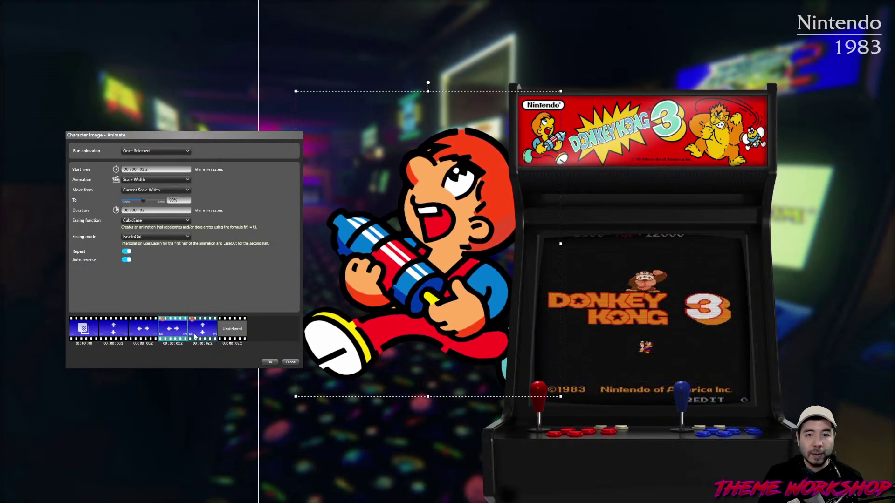
left_click(192, 336)
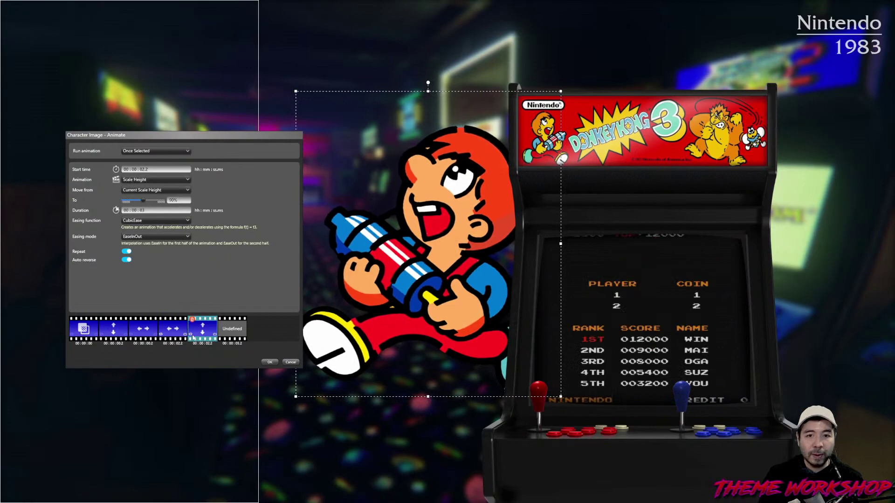
left_click(268, 362)
- Review the opacity, scale width and scale height animations in the character image's During Selection sequence
double_click(182, 367)
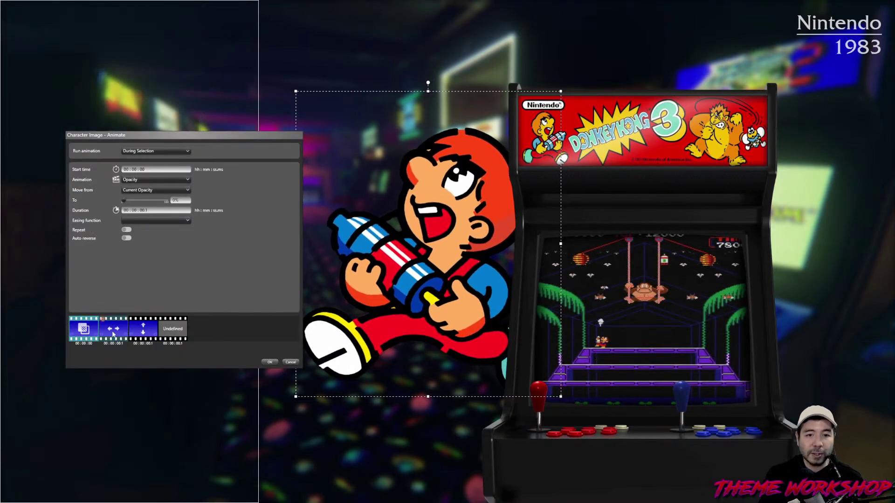
left_click(111, 333)
left_click(143, 332)
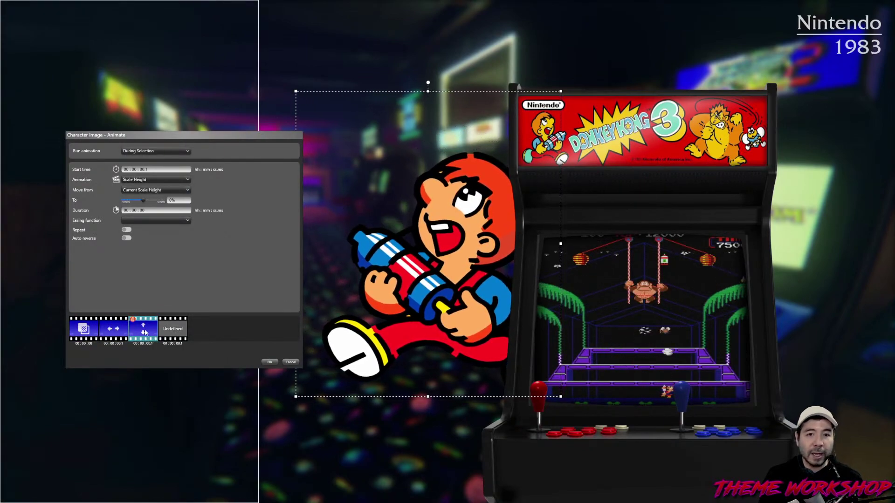
left_click(117, 332)
left_click(96, 339)
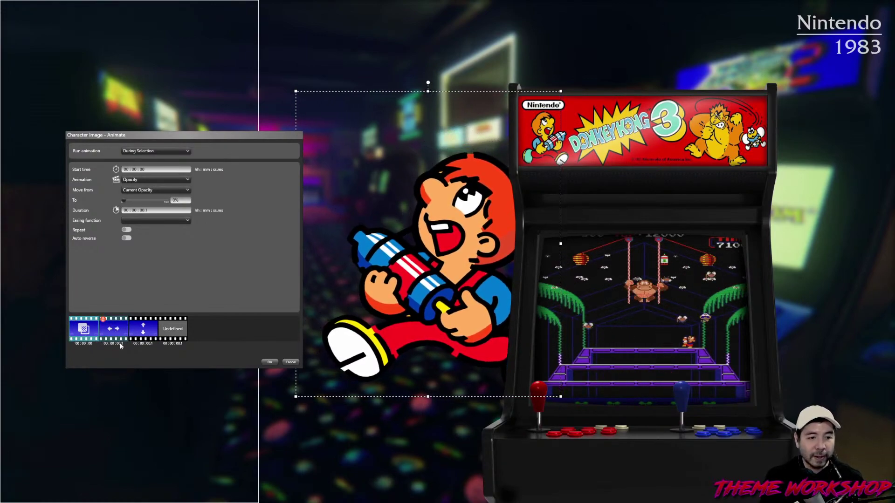
left_click(269, 362)
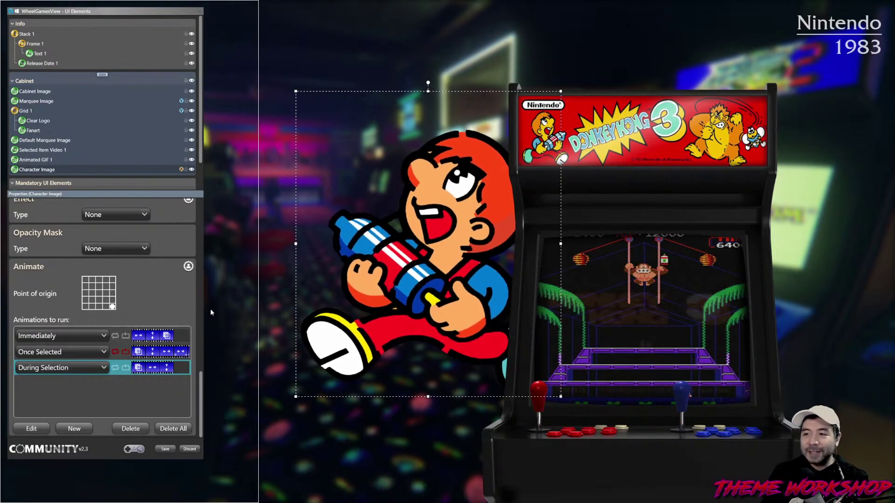
- Create a new UI element group and name it Video Reflection
left_click(275, 318)
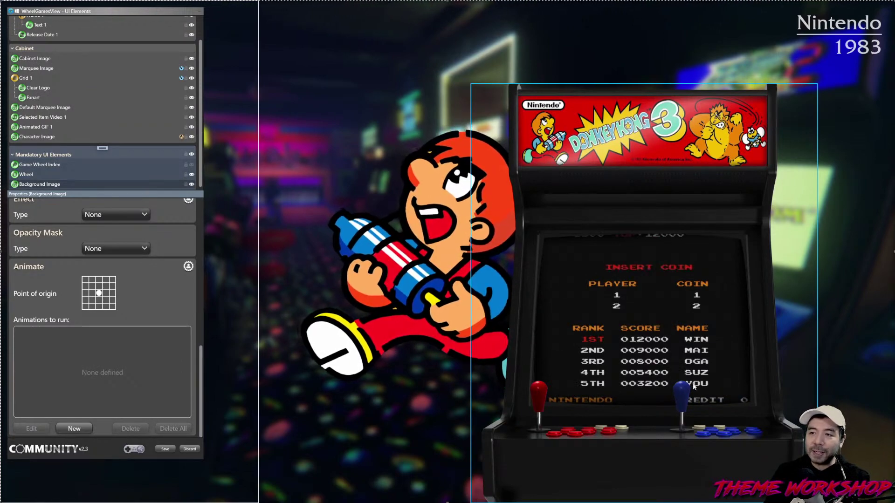
scroll(99, 159, "up", 1)
scroll(99, 153, "up", 1)
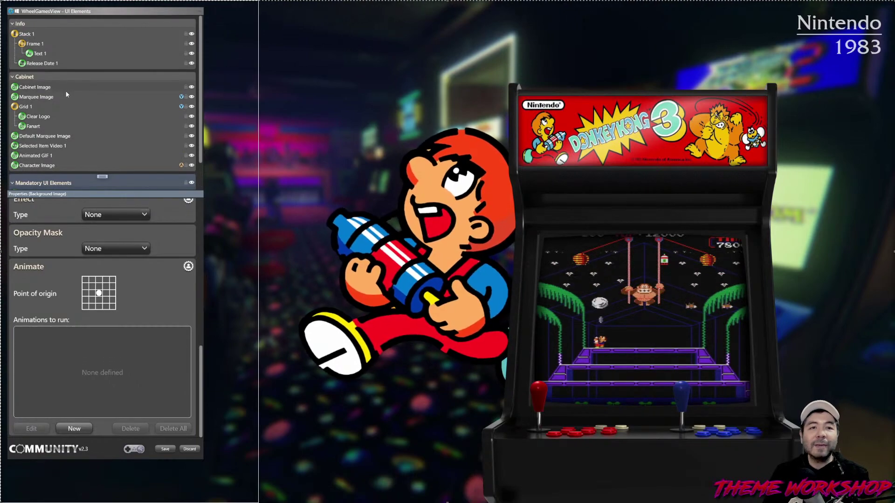
left_click(78, 77)
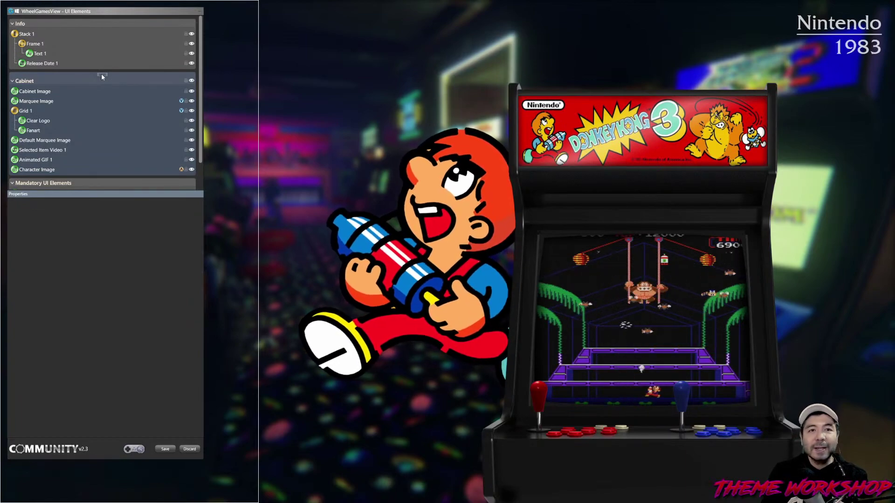
right_click(102, 74)
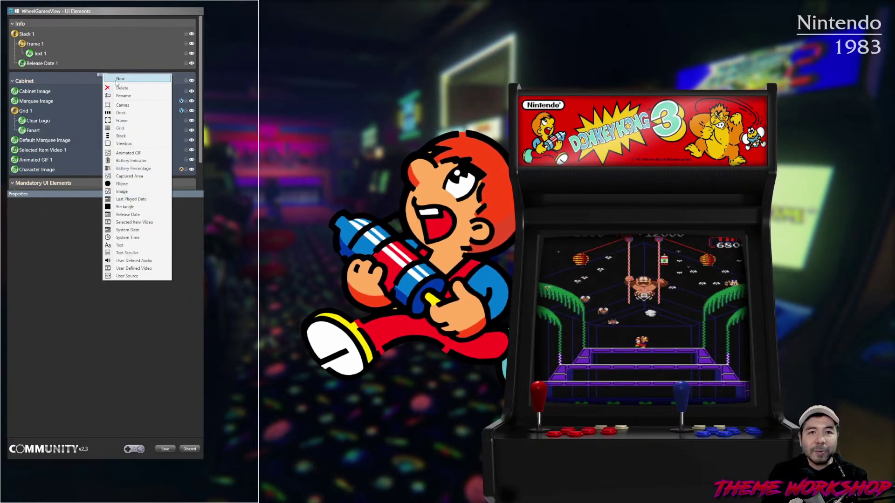
left_click(117, 82)
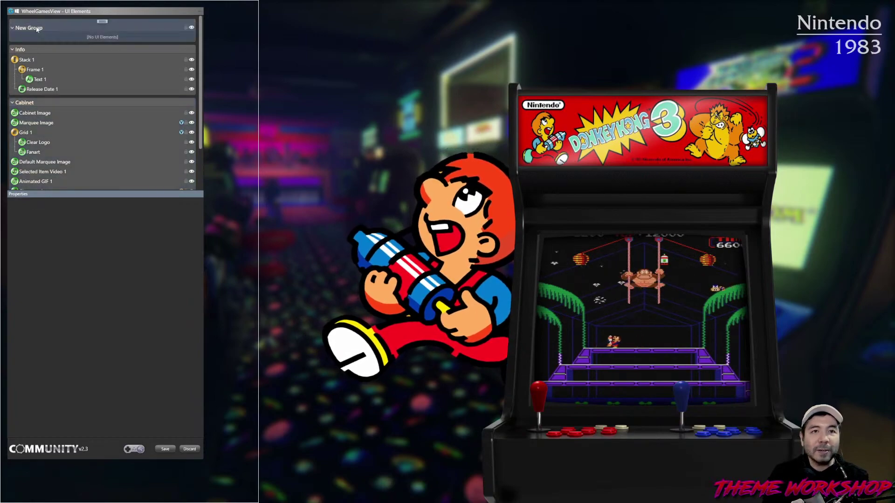
key("BackSpace")
key("BackSpace")
key("BackSpace")
key("BackSpace")
key("BackSpace")
key("BackSpace")
key("BackSpace")
key("BackSpace")
key("BackSpace")
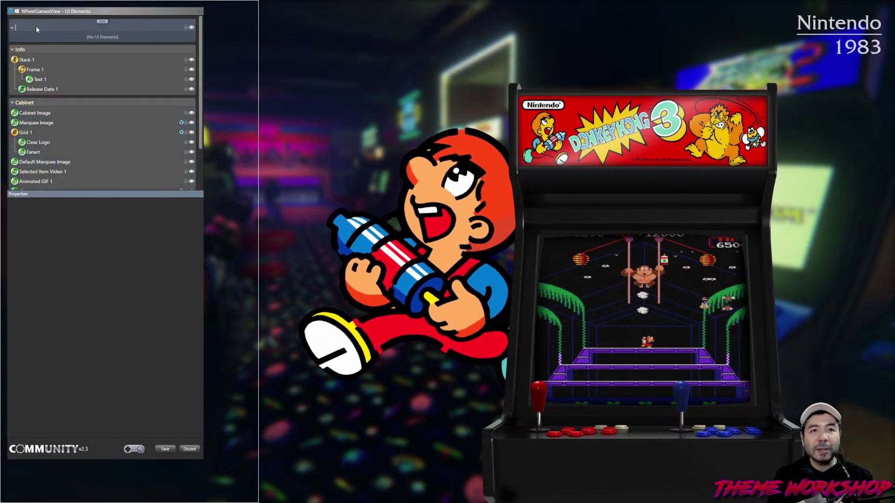
type("Video R")
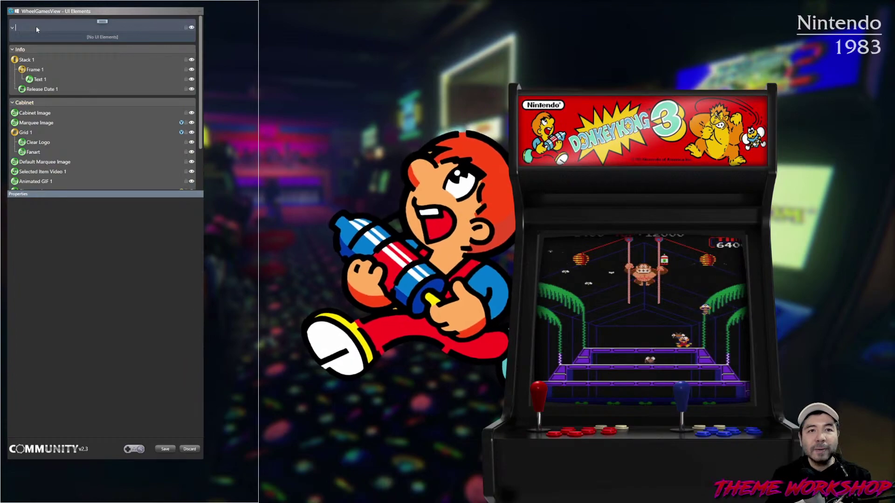
type("eflection")
key("Return")
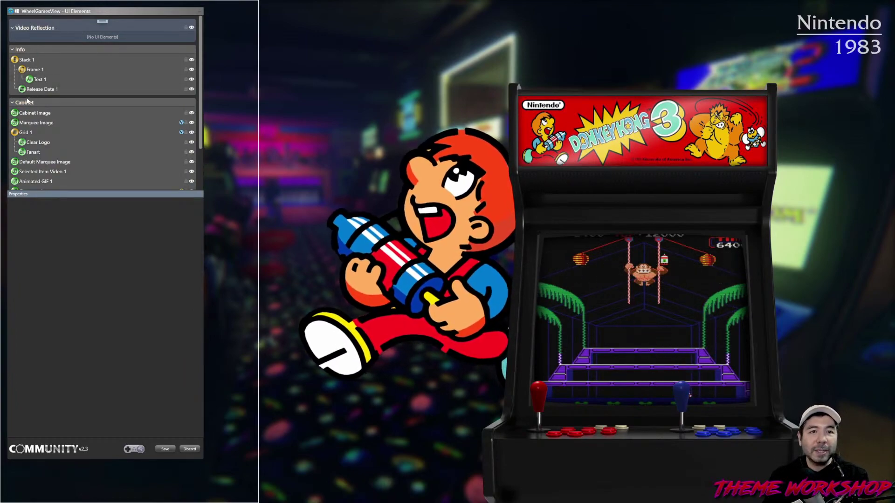
- Place the Video Reflection group between the Info and Cabinet groups and add a Selected Item Video to it
left_click_drag(103, 21, 103, 77)
left_click(103, 76)
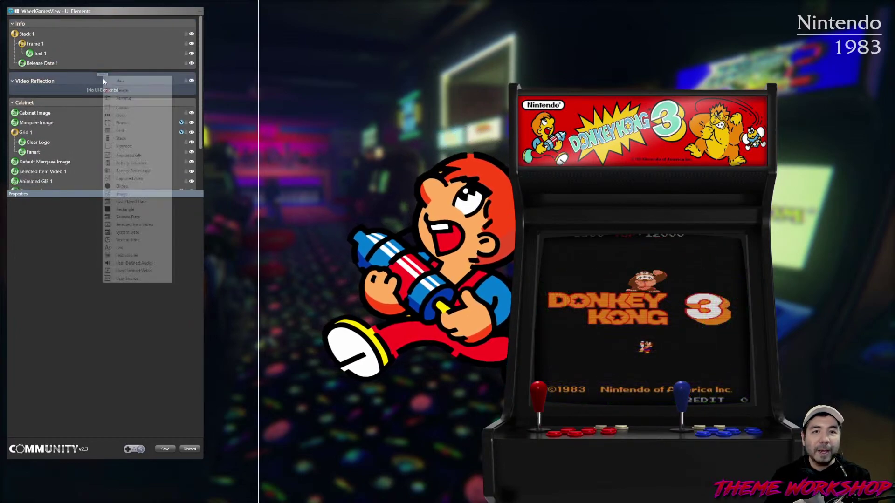
left_click(147, 226)
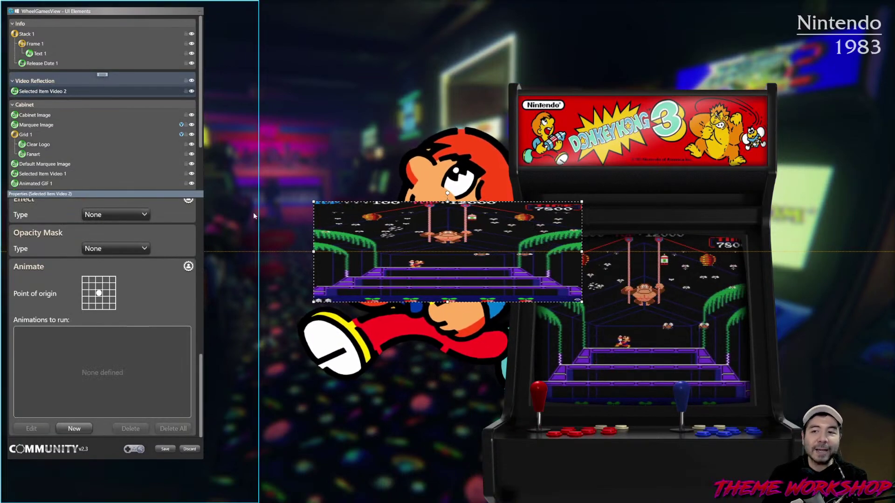
- Rename the new selected item video in the Video Reflection group as Bottom Reflection
double_click(64, 91)
key("BackSpace")
key("BackSpace")
key("BackSpace")
key("BackSpace")
key("BackSpace")
key("BackSpace")
key("BackSpace")
key("BackSpace")
key("BackSpace")
key("BackSpace")
key("BackSpace")
key("BackSpace")
key("BackSpace")
key("BackSpace")
key("BackSpace")
key("BackSpace")
key("BackSpace")
key("BackSpace")
key("BackSpace")
key("BackSpace")
type("Bottom Reflection")
key("Return")
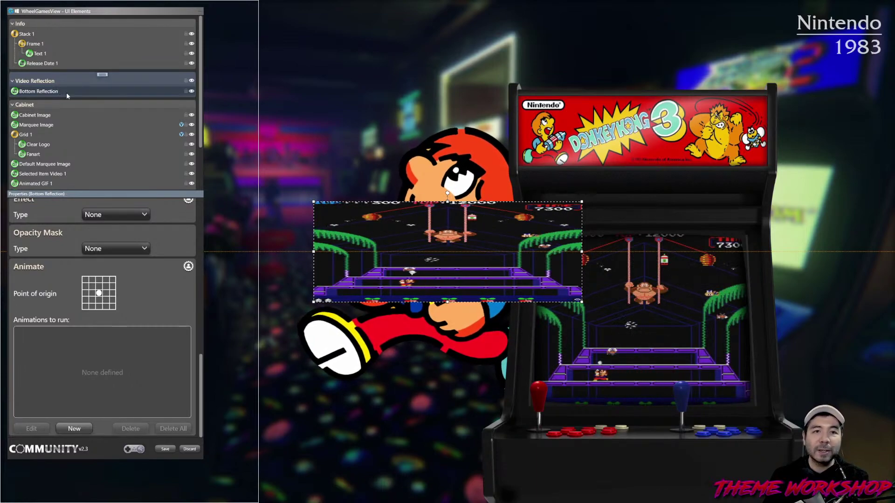
- Flip the Bottom Reflection video vertically and resize it to a strip about 93 high directly below the cabinet's game screen
left_click_drag(200, 364, 196, 223)
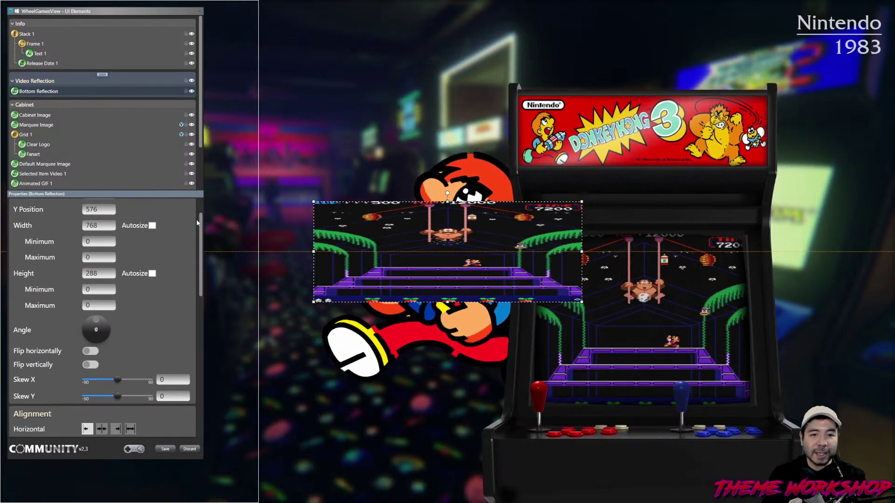
scroll(197, 223, "down", 2)
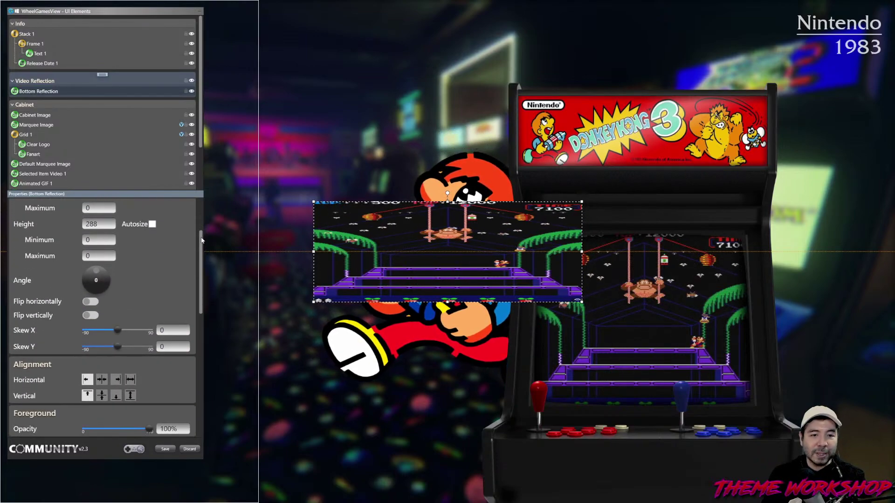
left_click(88, 317)
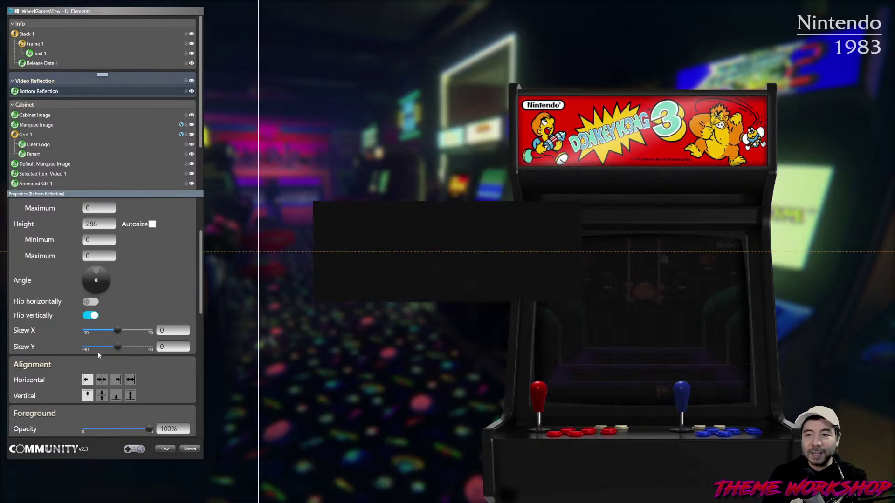
left_click_drag(581, 302, 755, 438)
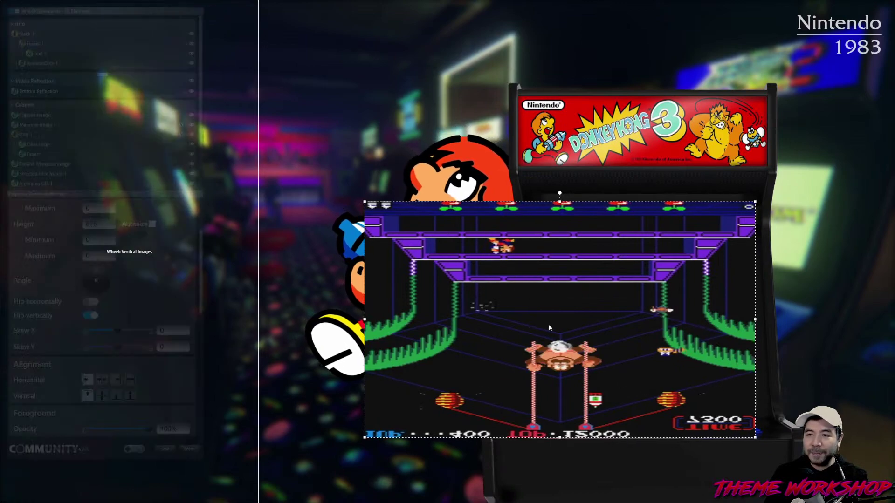
left_click_drag(364, 202, 528, 405)
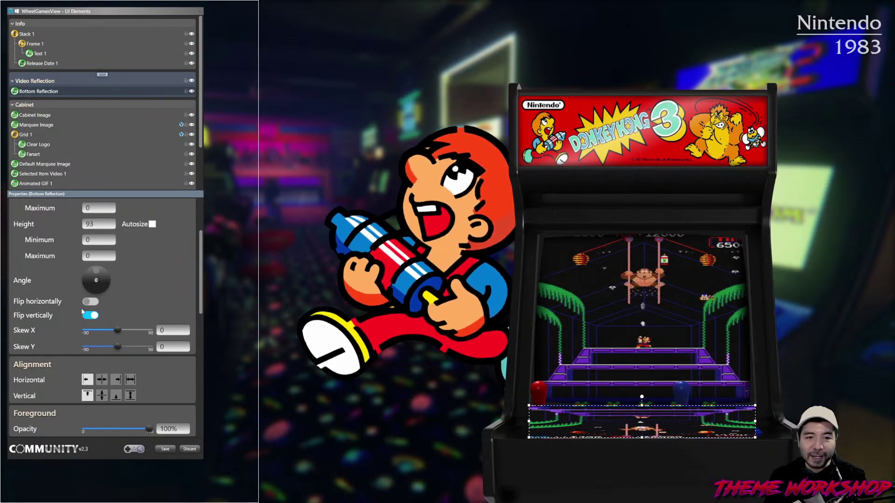
- Set the Bottom Reflection video's Skew X to 10 and nudge it into line with the cabinet's screen
left_click_drag(171, 330, 137, 329)
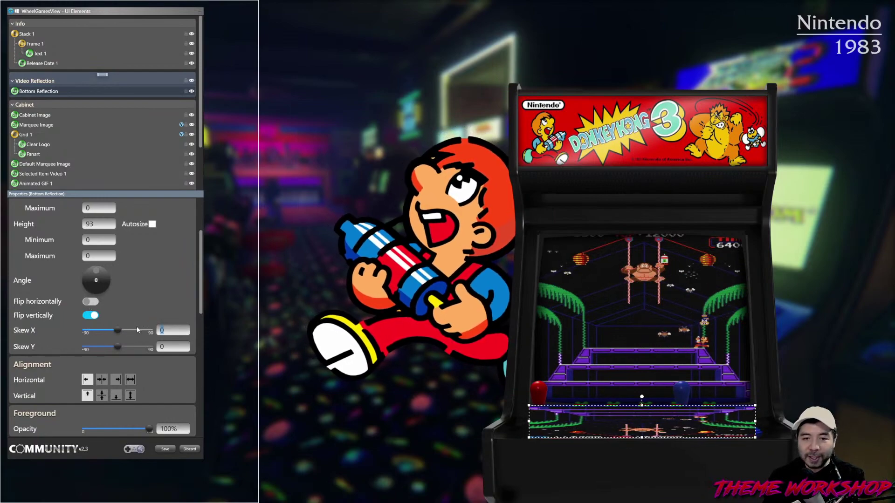
key("Return")
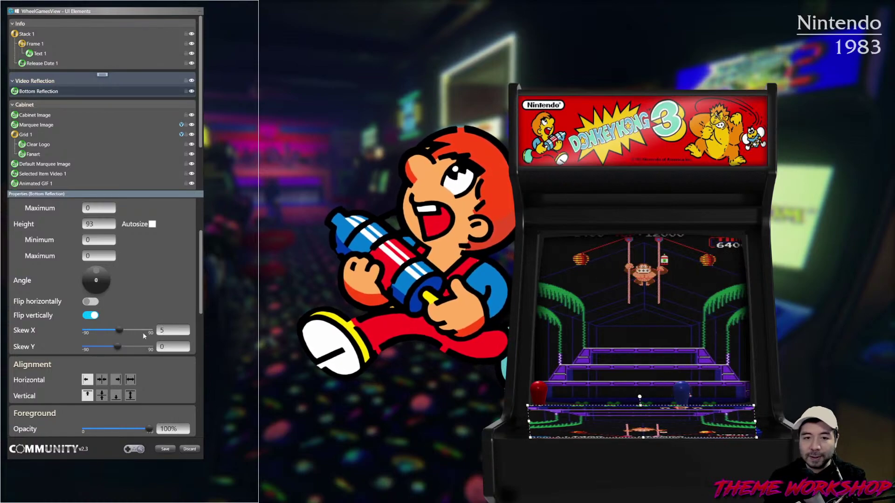
left_click_drag(170, 330, 120, 330)
type("10")
key("Return")
left_click_drag(589, 424, 593, 424)
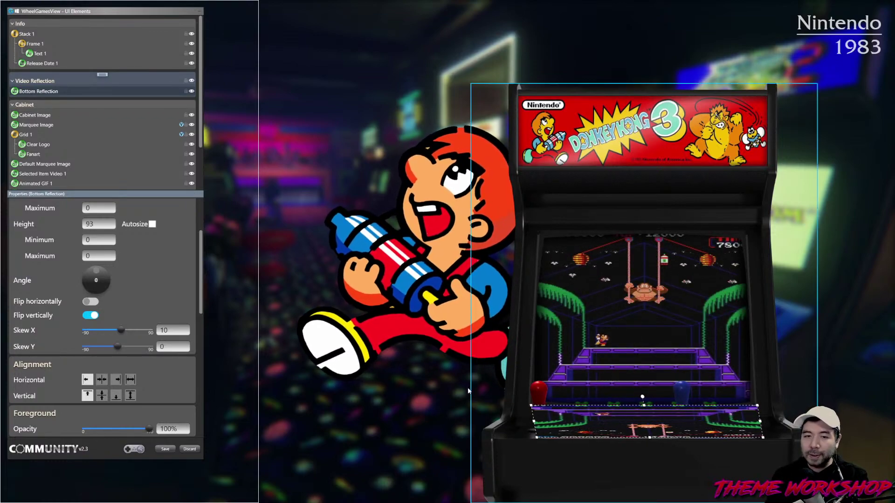
scroll(177, 280, "up", 1)
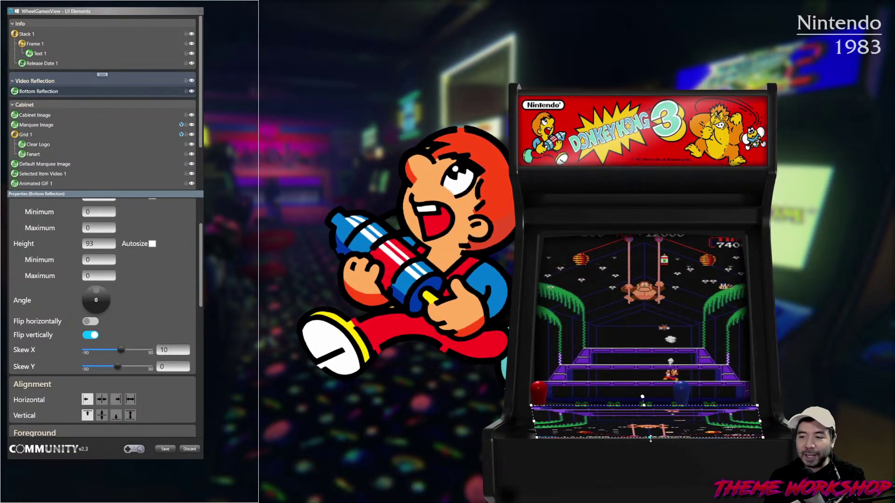
left_click(84, 80)
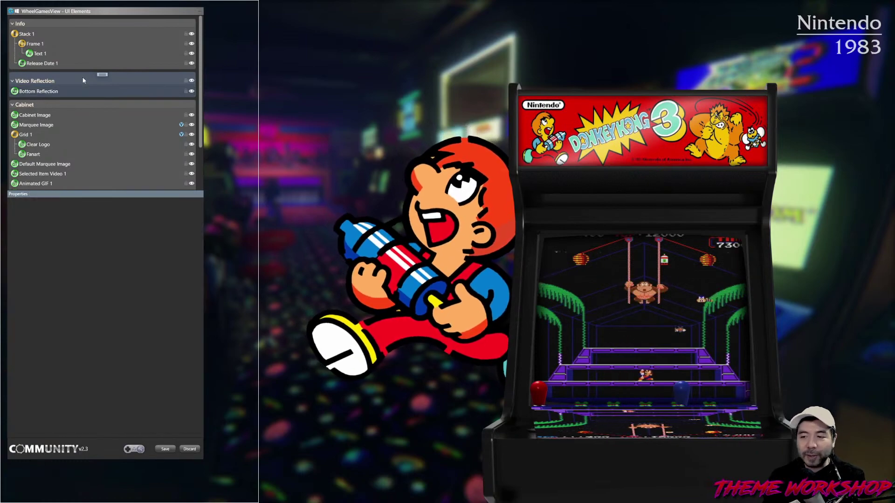
left_click(103, 74)
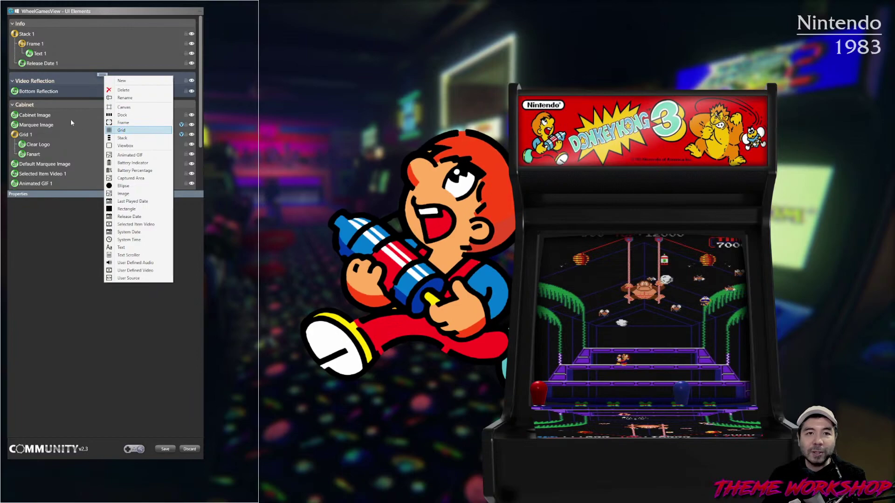
left_click(121, 130)
right_click(40, 90)
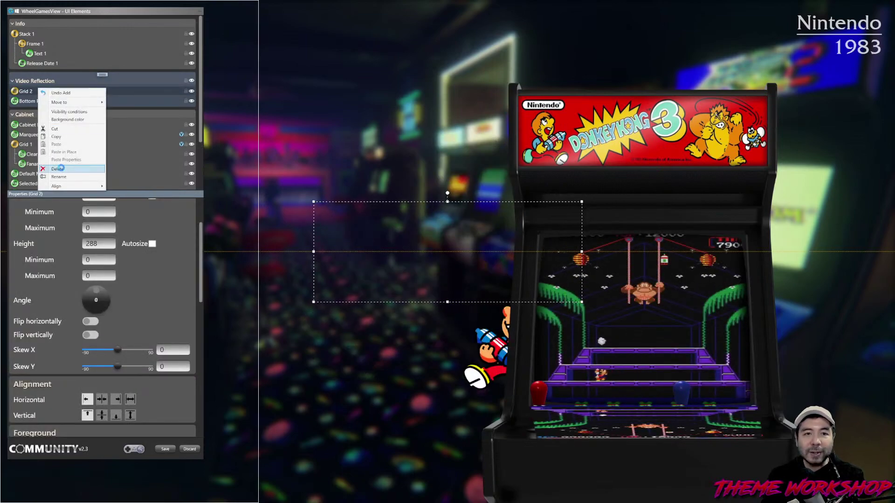
left_click(57, 169)
- Add a canvas to the Video Reflection group and enlarge it to a height of about 677, reaching the reflection strip's lower edge
left_click(99, 75)
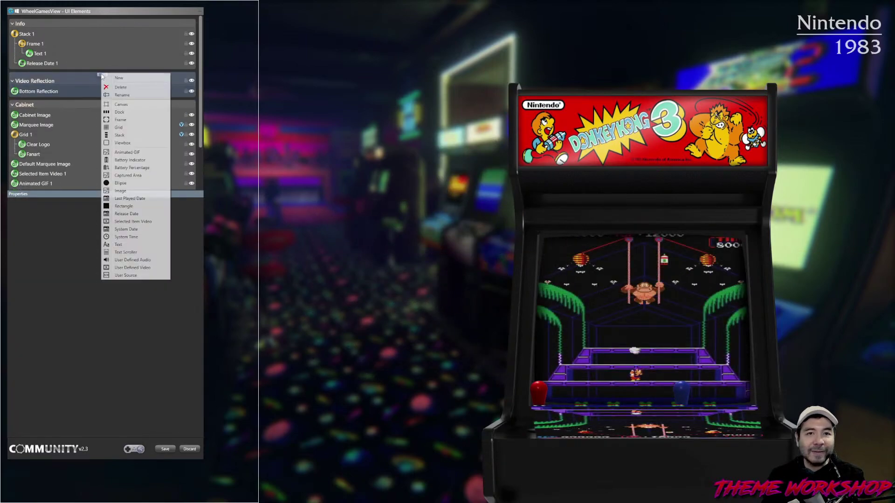
left_click(121, 105)
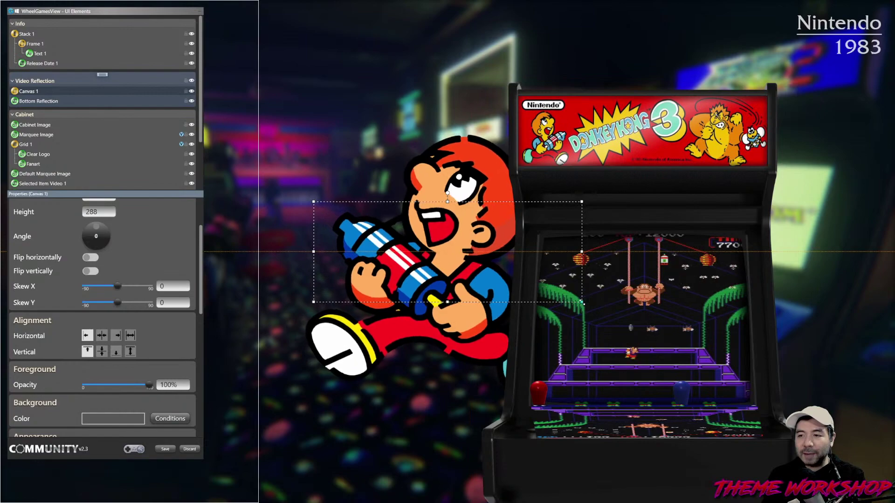
left_click_drag(582, 302, 704, 459)
left_click_drag(760, 437, 756, 437)
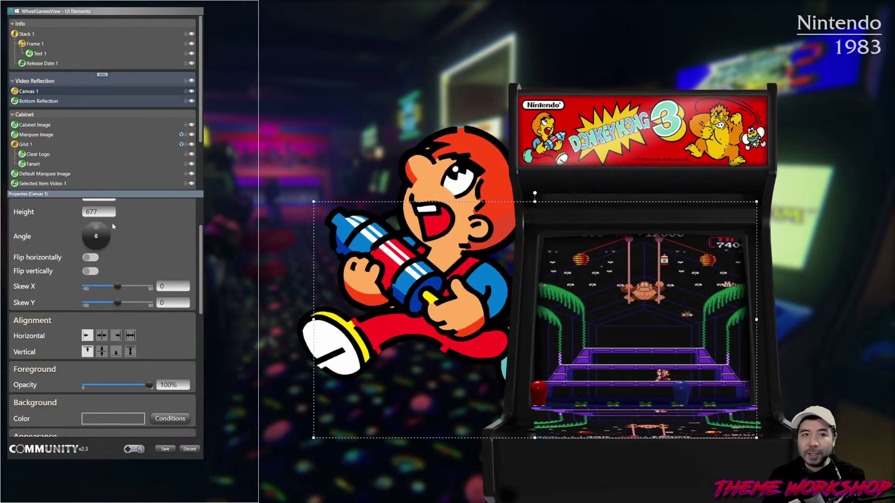
- Copy the Bottom Reflection video and paste its properties onto the canvas in the Video Reflection group
left_click(34, 102)
right_click(35, 101)
left_click(33, 93)
right_click(34, 93)
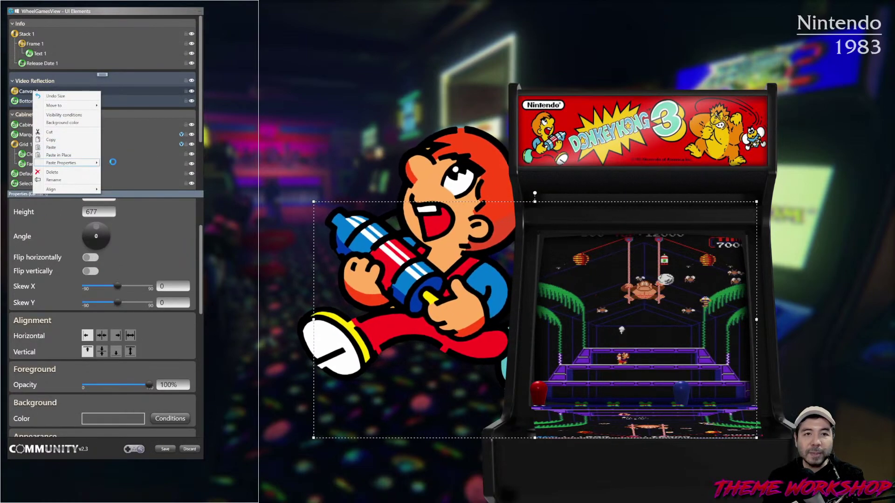
left_click(93, 162)
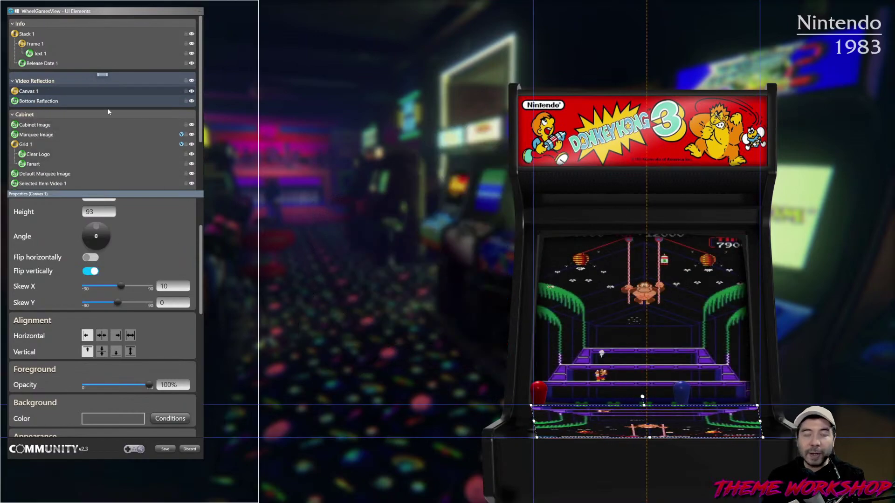
- Nest the Bottom Reflection video inside the canvas and set the video's Skew X to 0
left_click(37, 101)
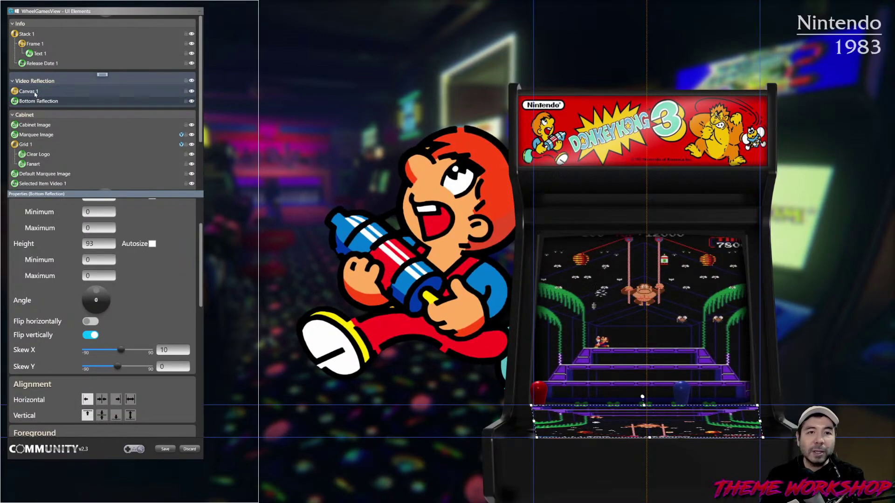
left_click_drag(38, 102, 34, 91)
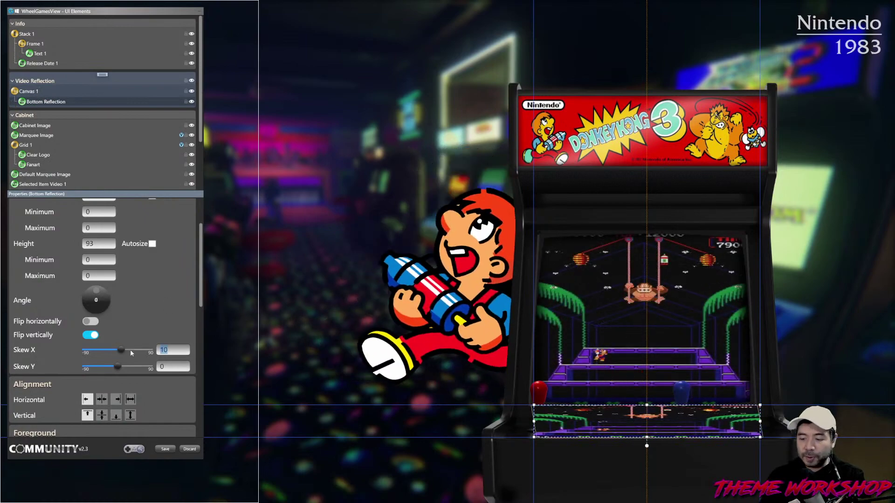
type("0")
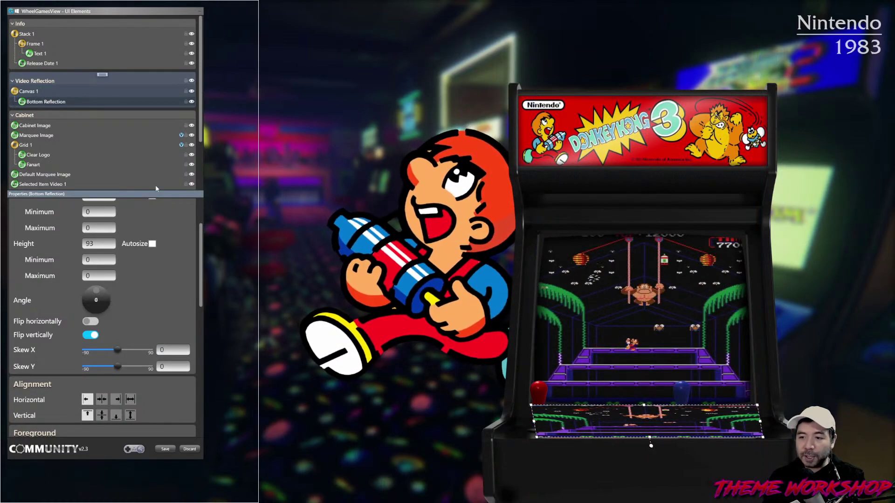
- Turn off the vertical flip on Canvas 1 in the Video Reflection group and enable its Clip to region option
left_click(31, 93)
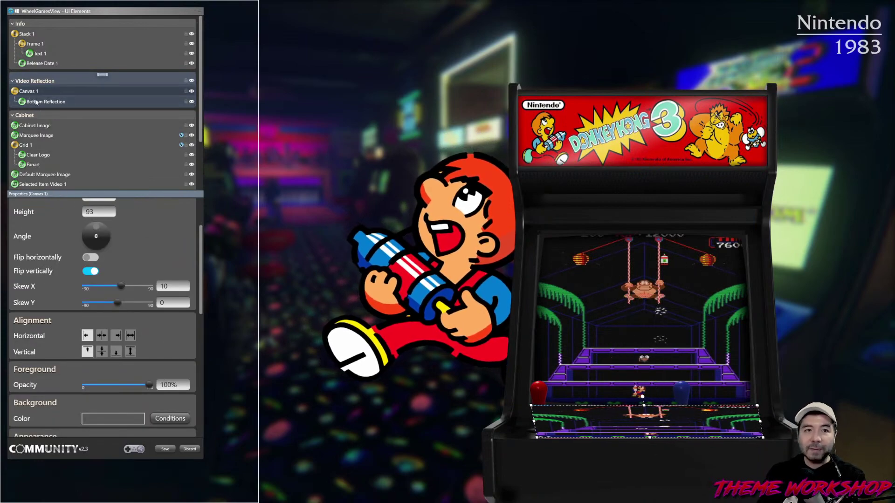
left_click(37, 102)
left_click(33, 94)
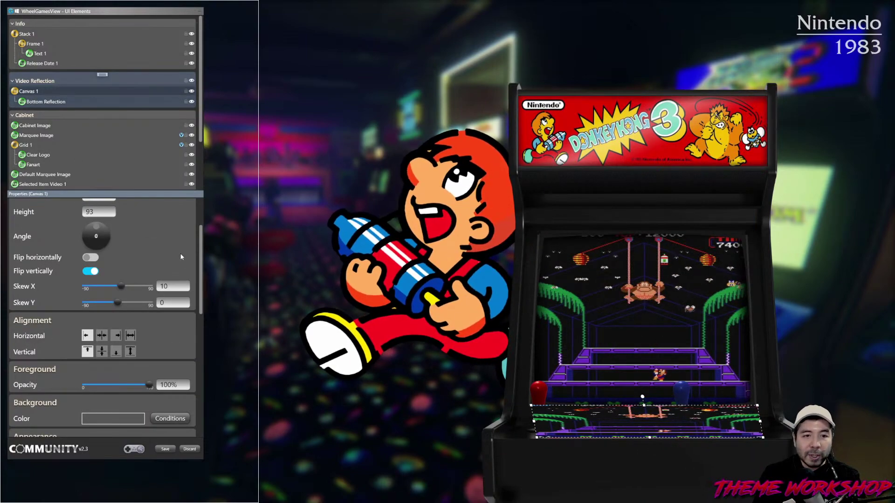
scroll(194, 259, "down", 2)
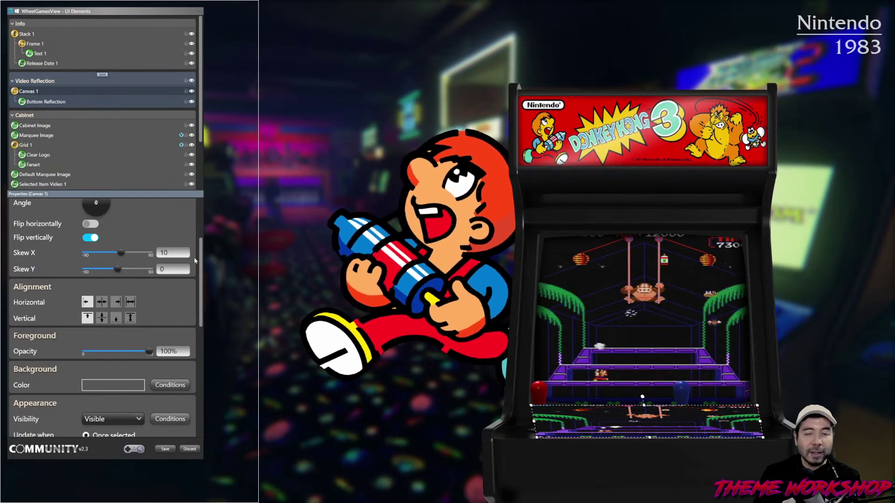
left_click(90, 237)
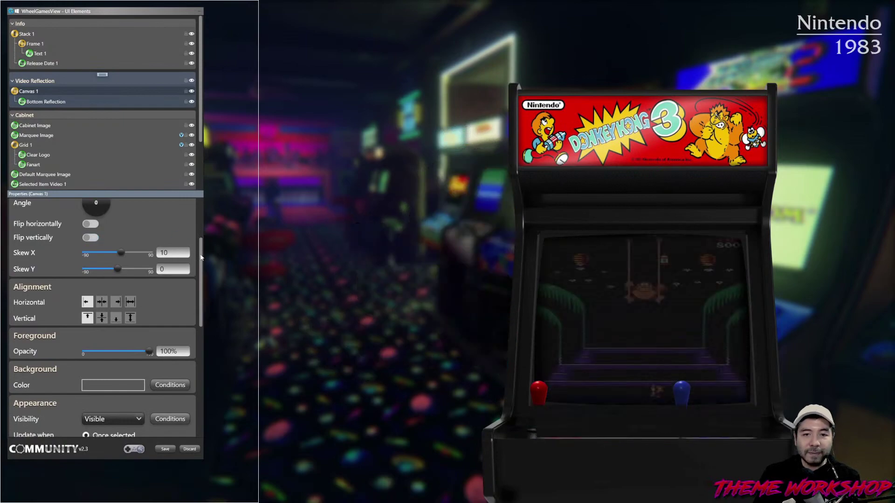
scroll(200, 275, "down", 2)
scroll(200, 278, "down", 3)
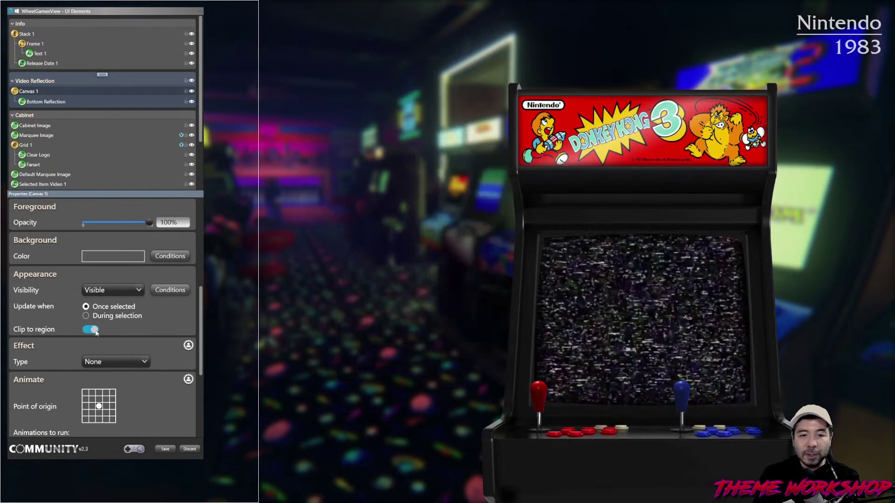
- Turn off Lock to Canvas and stretch the Bottom Reflection video's lower edge below Canvas 1, to a height of about 236
left_click(8, 5)
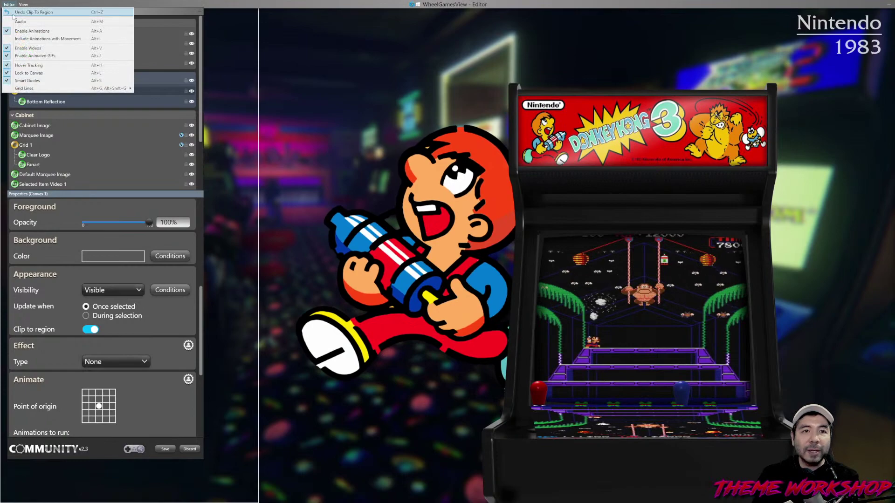
left_click(28, 74)
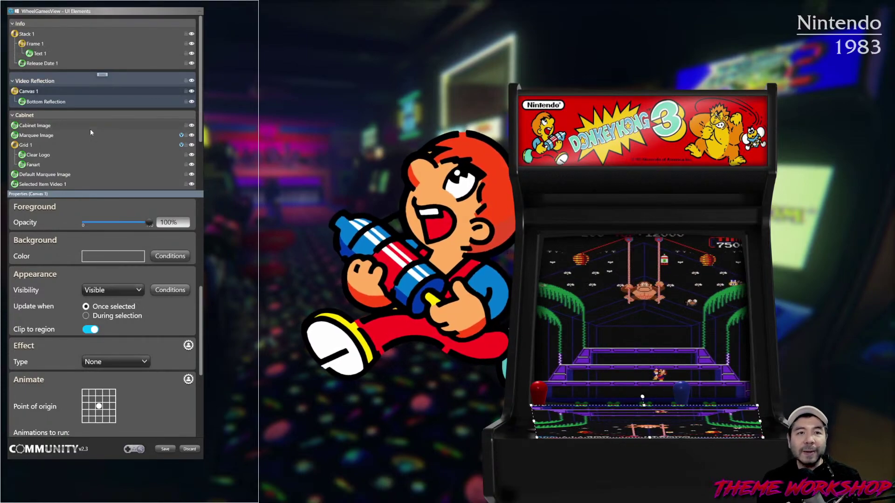
left_click(45, 102)
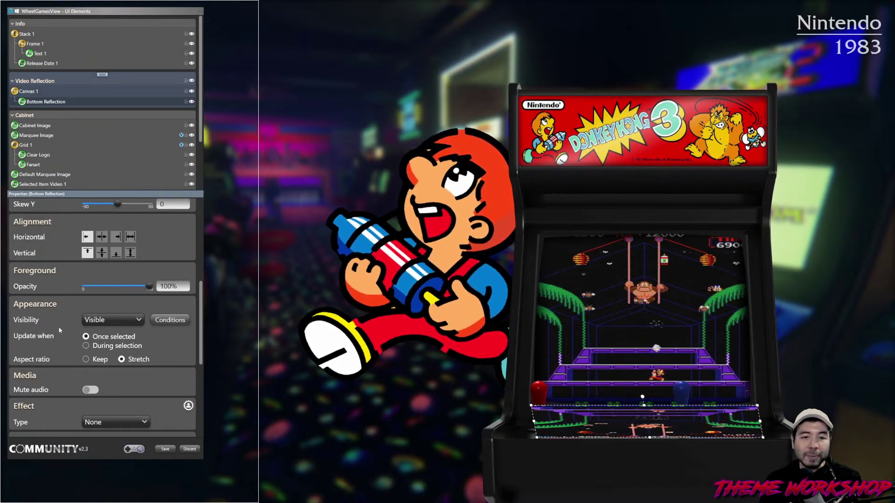
left_click(37, 91)
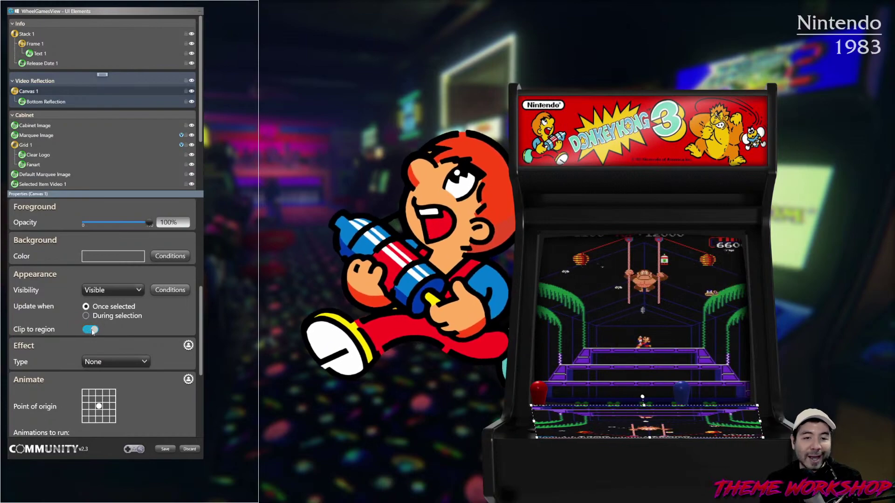
left_click(44, 102)
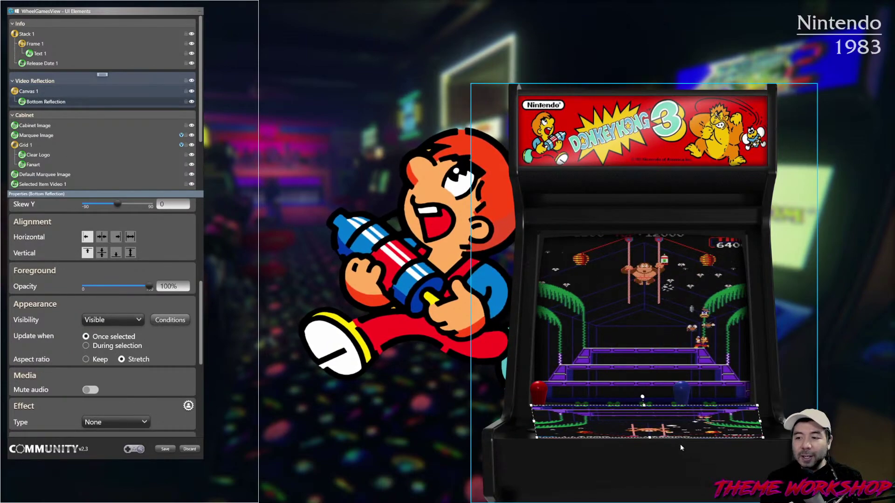
left_click_drag(651, 438, 650, 438)
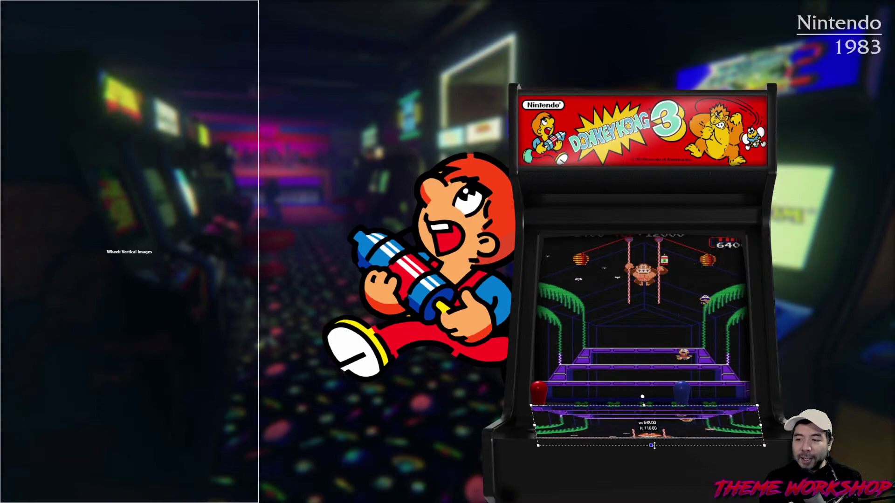
left_click_drag(669, 474, 672, 488)
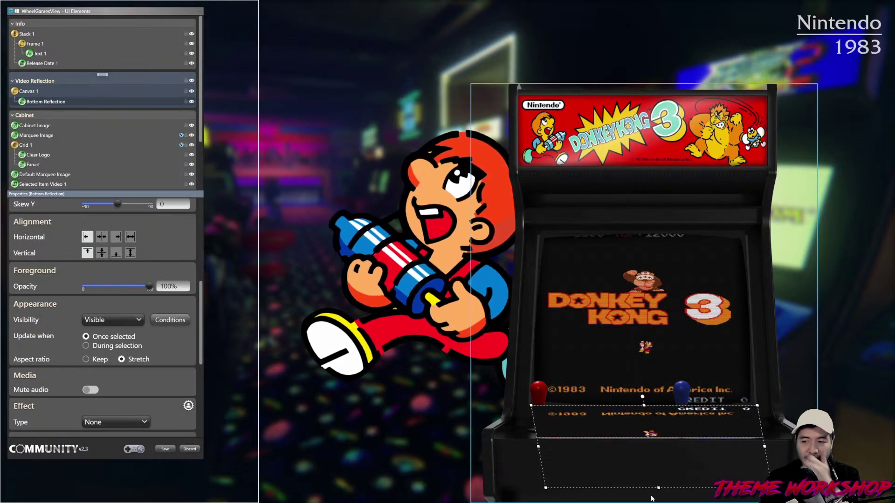
left_click_drag(658, 488, 658, 487)
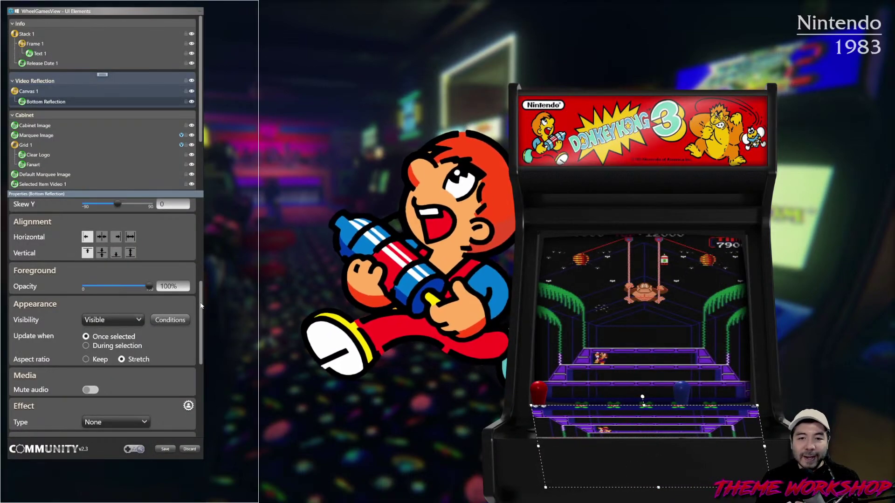
- Apply a Blur effect with a radius of 8 to the Bottom Reflection video
scroll(208, 326, "down", 4)
left_click(109, 235)
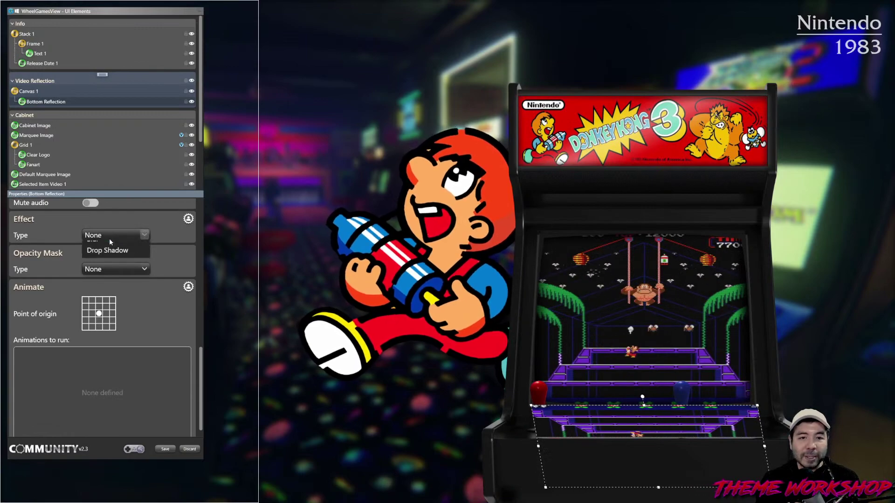
key("Escape")
key("Down")
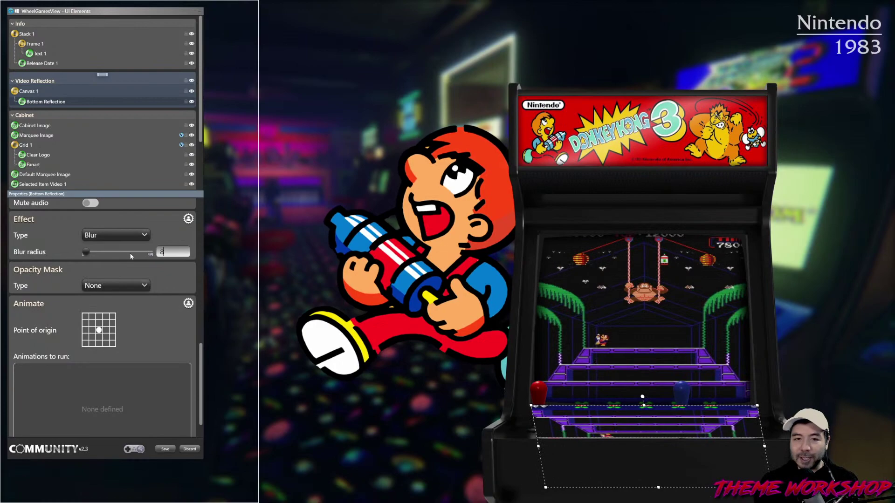
key("Return")
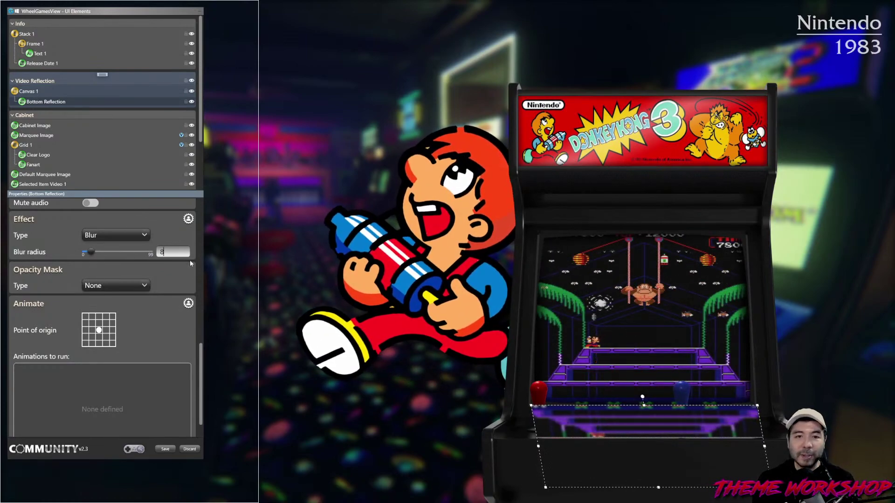
- Lower the Bottom Reflection video's opacity to about 18.27% and deselect the video
scroll(205, 275, "up", 10)
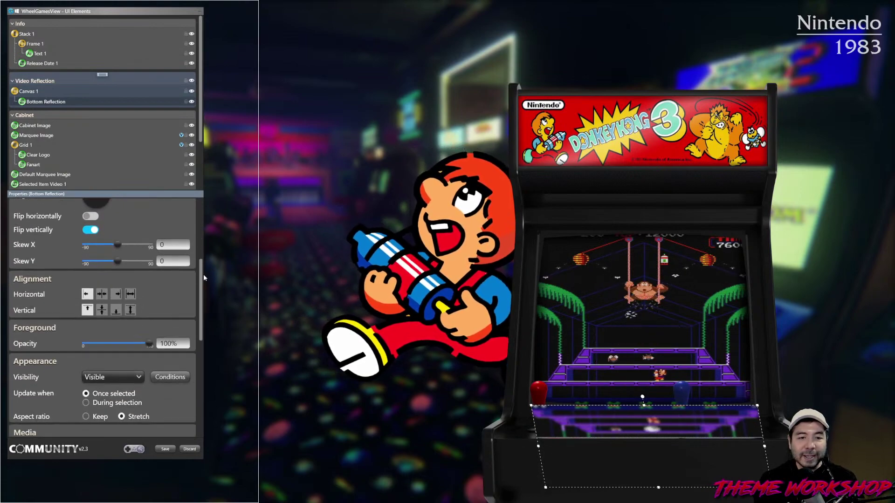
scroll(132, 325, "down", 1)
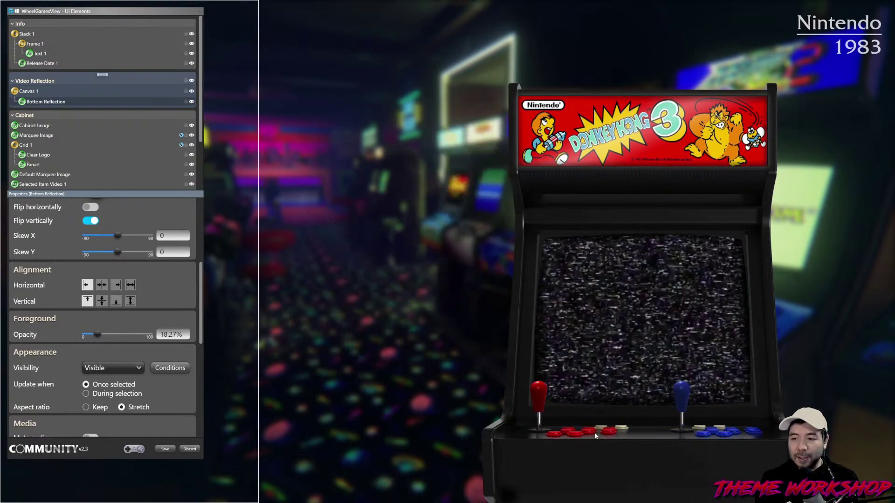
left_click(838, 360)
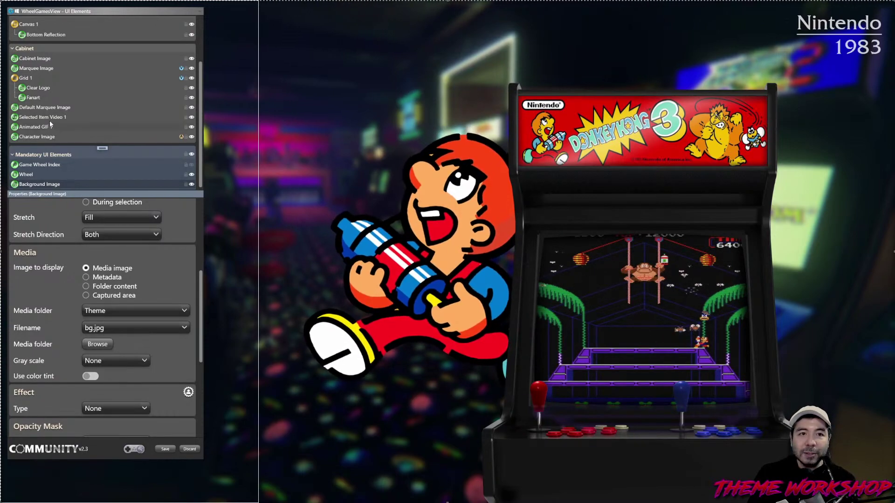
- Copy Canvas 1 with its nested Bottom Reflection video and paste the duplicate into the Video Reflection group
scroll(51, 119, "up", 3)
left_click(27, 87)
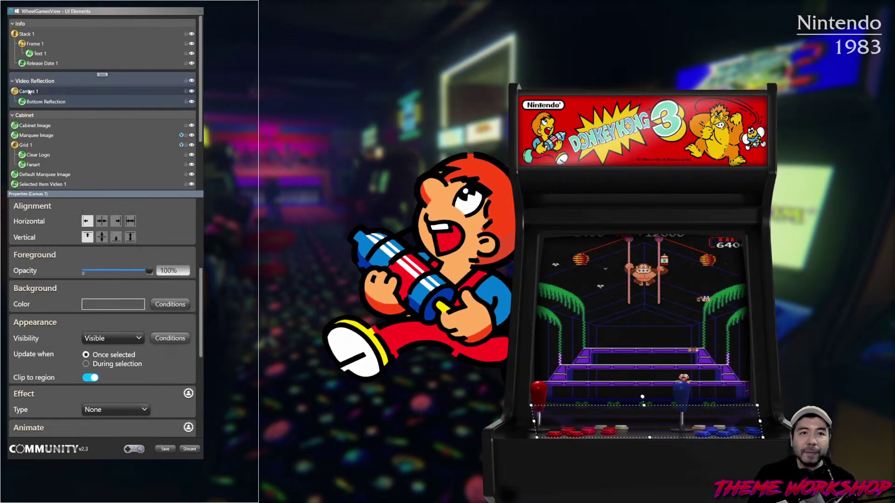
right_click(28, 89)
left_click(35, 101)
right_click(33, 91)
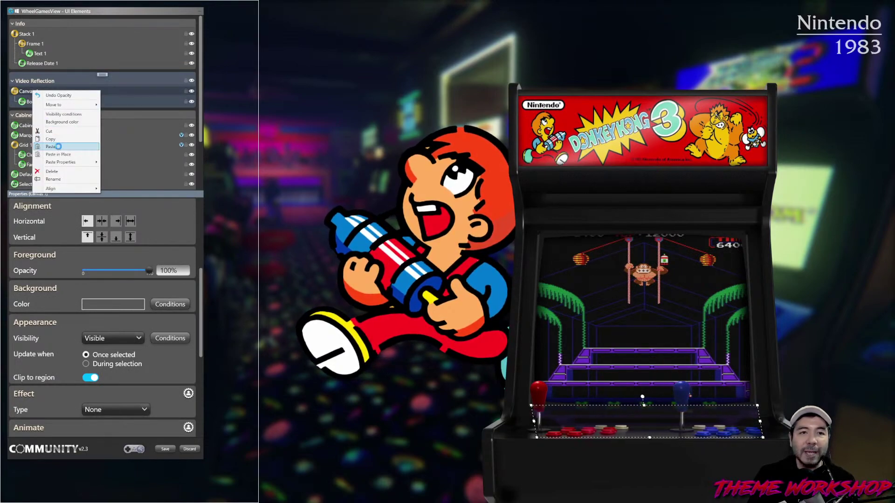
left_click(59, 147)
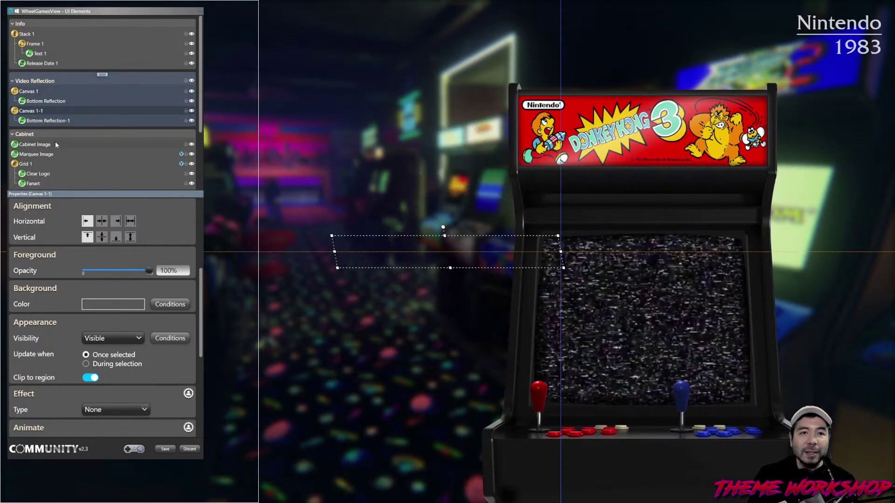
- Rename the duplicated reflection video as Top Reflection
left_click(42, 121)
key("BackSpace")
key("BackSpace")
type("Top")
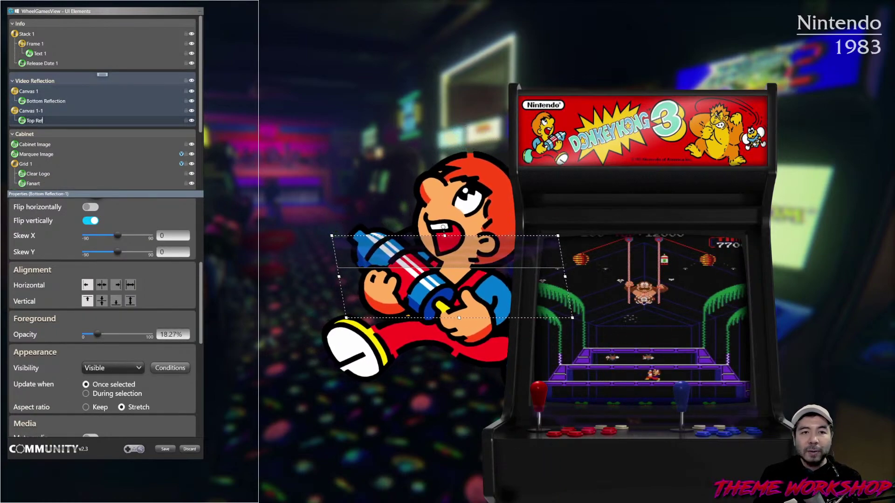
- Set the duplicated canvas's Skew X to 0 and turn off the vertical flip on the Top Reflection video
left_click(32, 115)
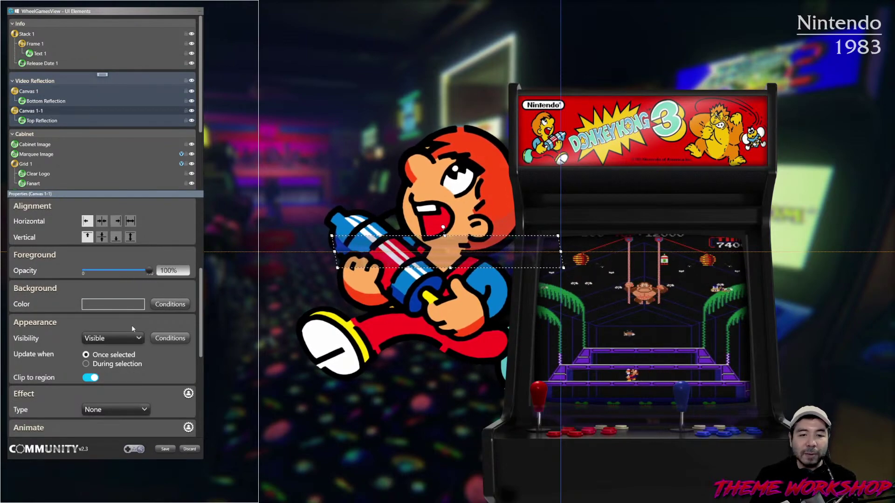
scroll(201, 323, "up", 5)
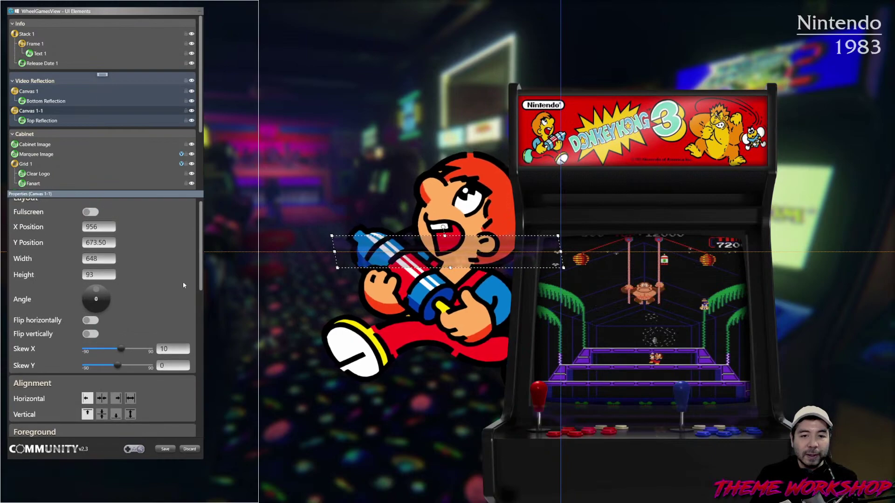
double_click(180, 349)
type("0")
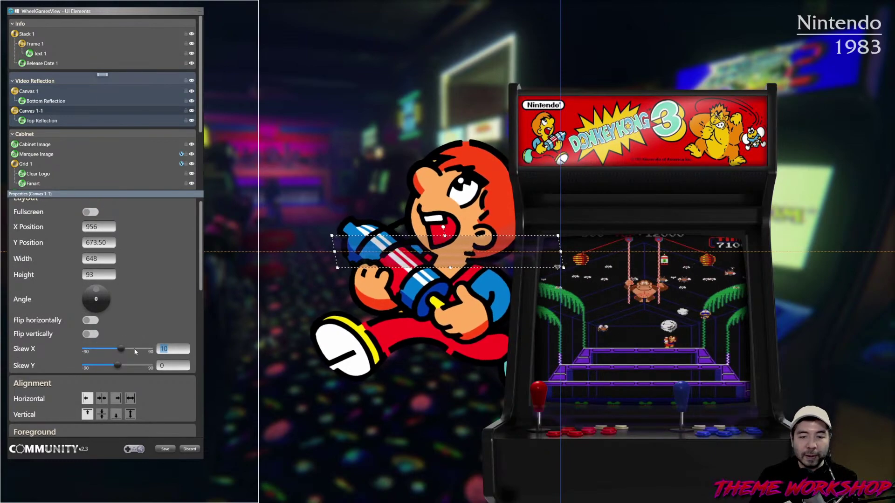
left_click(41, 121)
left_click(91, 398)
scroll(197, 340, "down", 2)
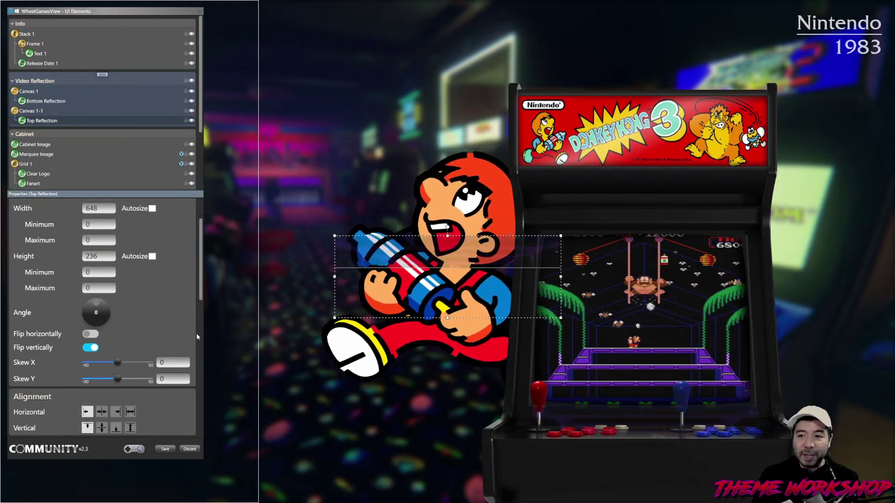
left_click(90, 347)
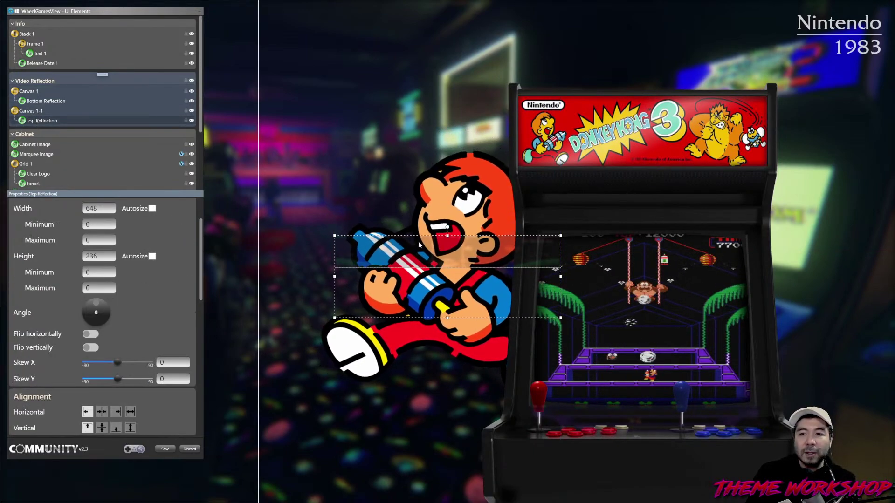
- Resize the Top Reflection video to a height of about 257, extending above its canvas and ending at the canvas's lower edge, with 100% opacity
left_click_drag(447, 235, 447, 178)
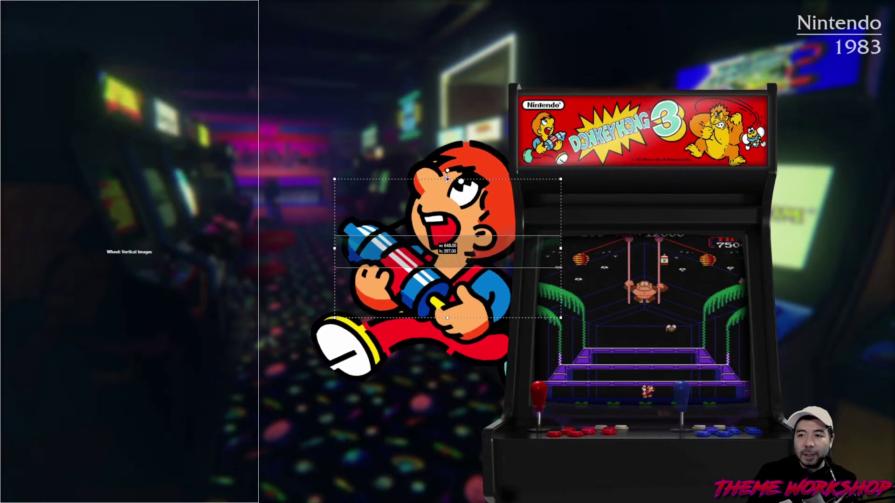
left_click_drag(448, 317, 448, 268)
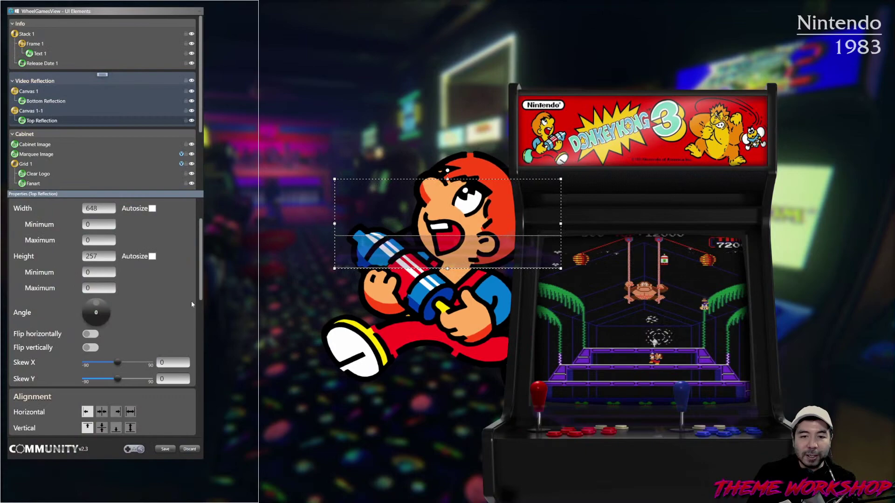
scroll(191, 304, "down", 5)
left_click_drag(91, 311, 151, 310)
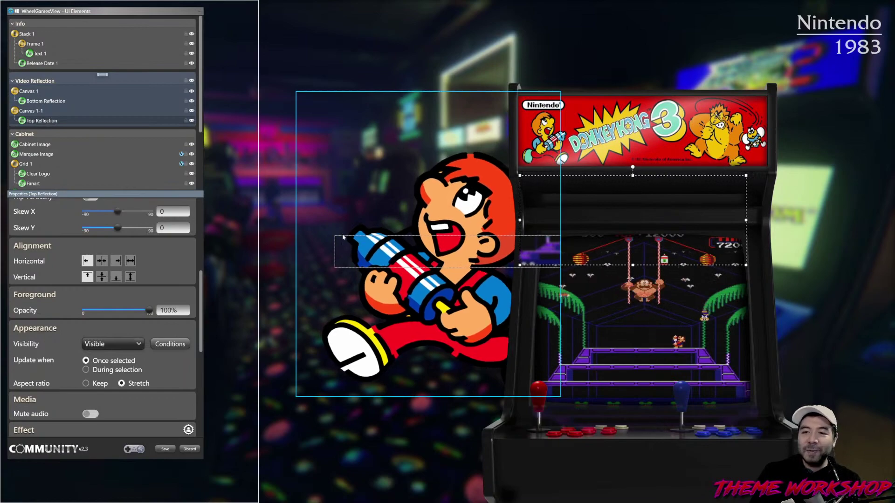
- Move the duplicated canvas with its Top Reflection video onto the upper part of the cabinet's screen
scroll(99, 175, "down", 2)
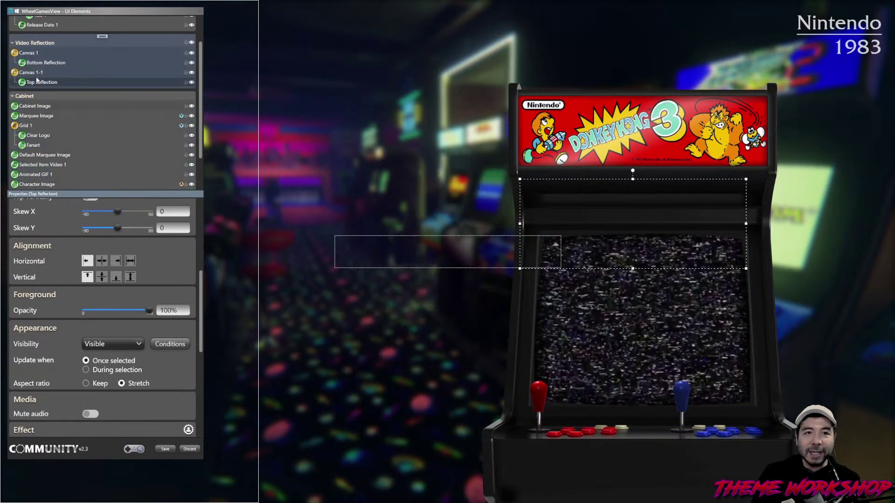
left_click(34, 74)
left_click_drag(447, 242, 450, 237)
key("ctrl+z")
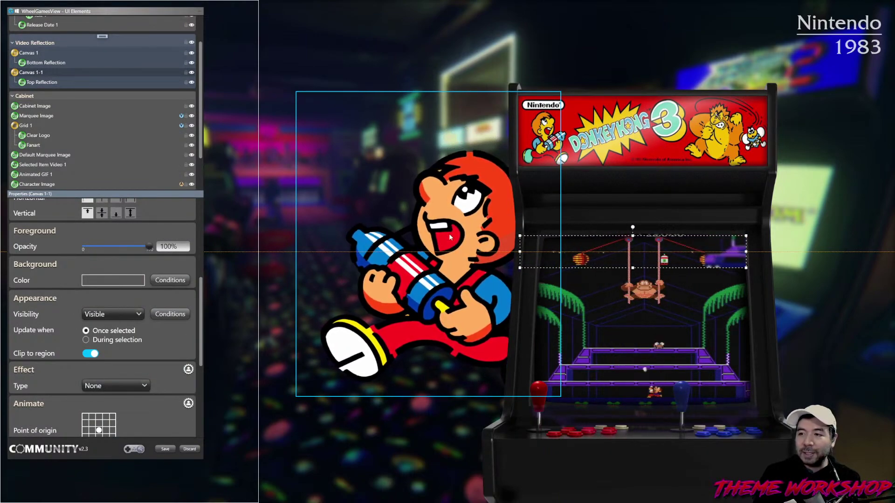
- Align the Top Reflection video's side edges with its canvas, at X position 0, width about 649 and height about 269
left_click(706, 193)
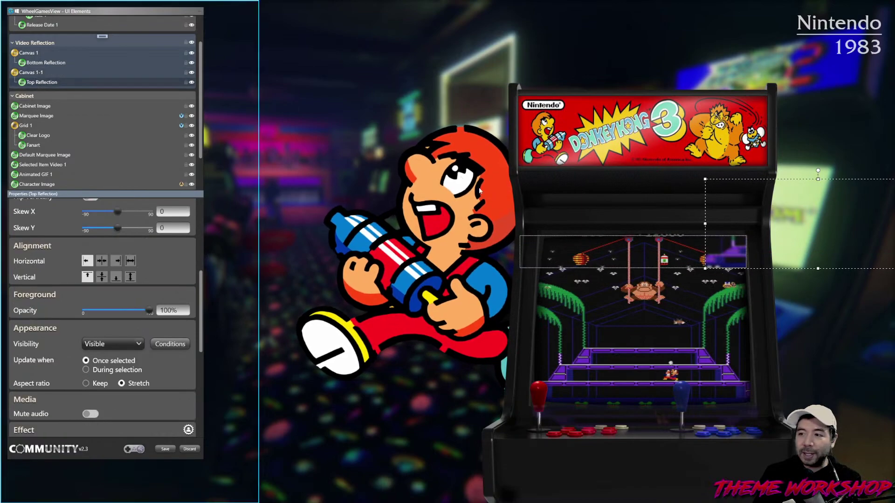
left_click_drag(706, 194, 520, 175)
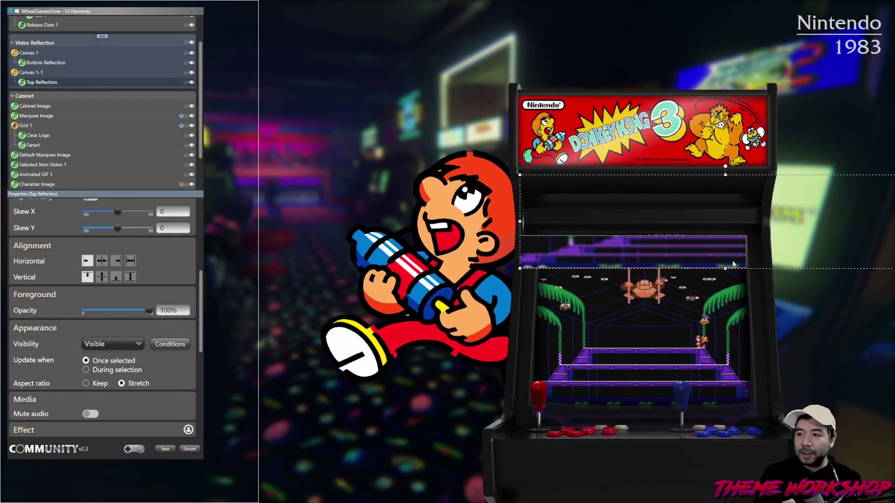
left_click_drag(202, 279, 196, 218)
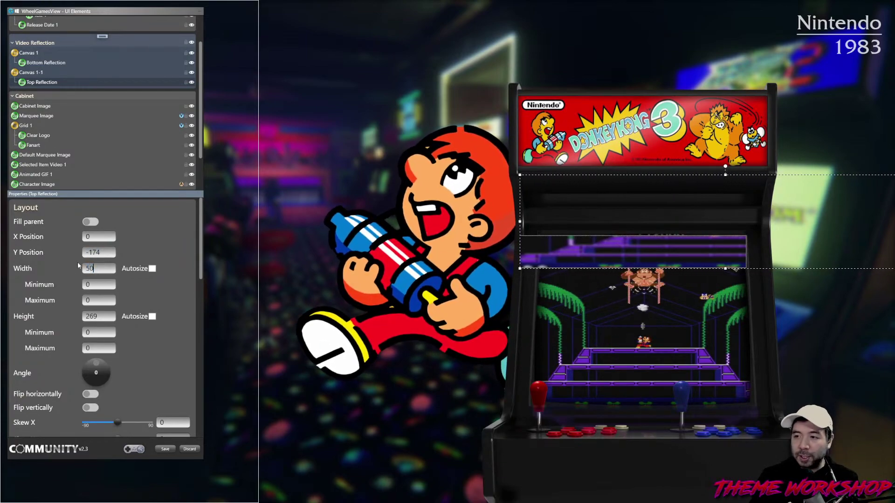
type("0")
key("Return")
left_click_drag(693, 222, 746, 222)
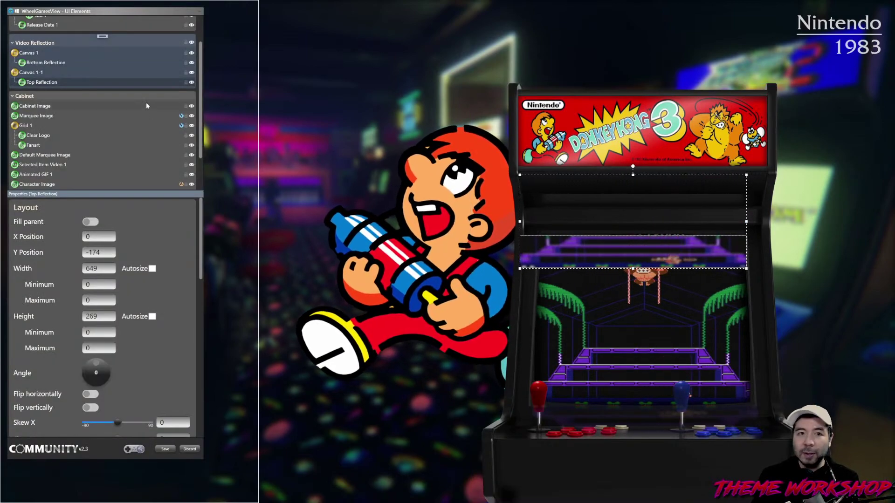
- Nudge the Top Reflection's canvas up and slightly right to X 1506, Y 583.50, just above the cabinet's screen
left_click(28, 77)
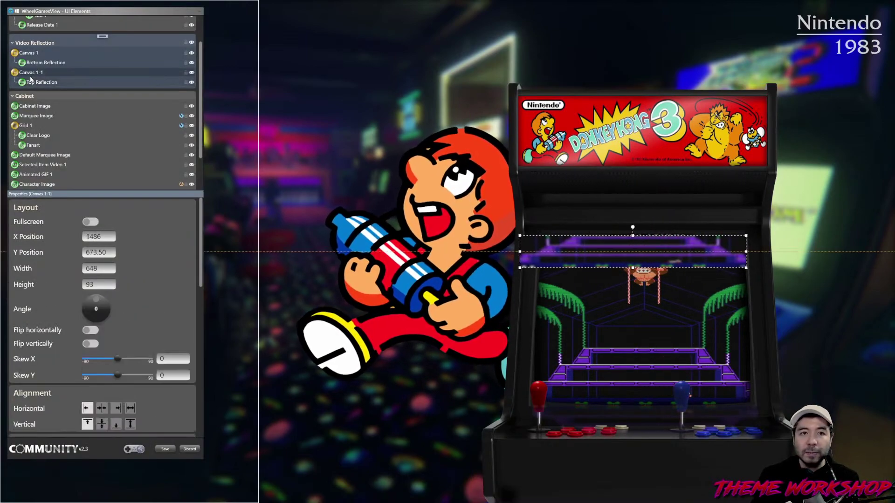
left_click(633, 269)
key("shift+Up")
key("shift+Up")
key("shift+Up")
key("shift+Up")
key("shift+Up")
key("shift+Up")
key("shift+Up")
key("shift+Up")
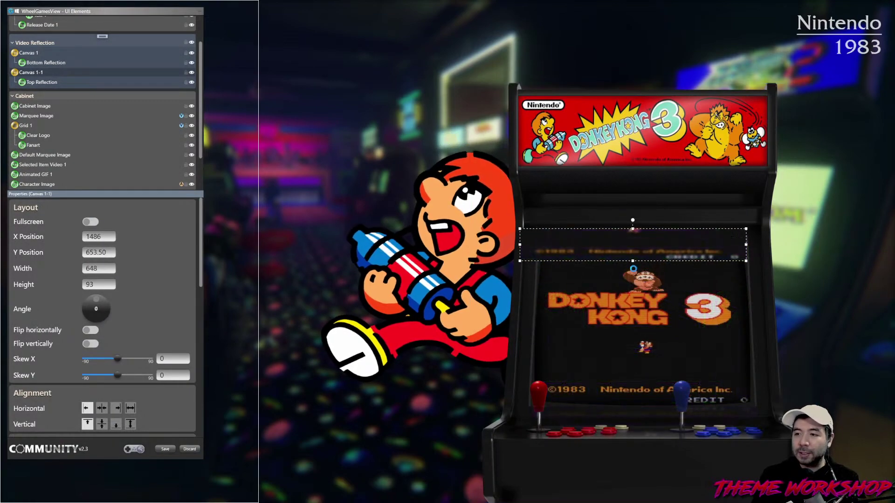
key("shift+Right")
key("shift+Up")
key("shift+Up")
key("shift+Down")
key("shift+Right")
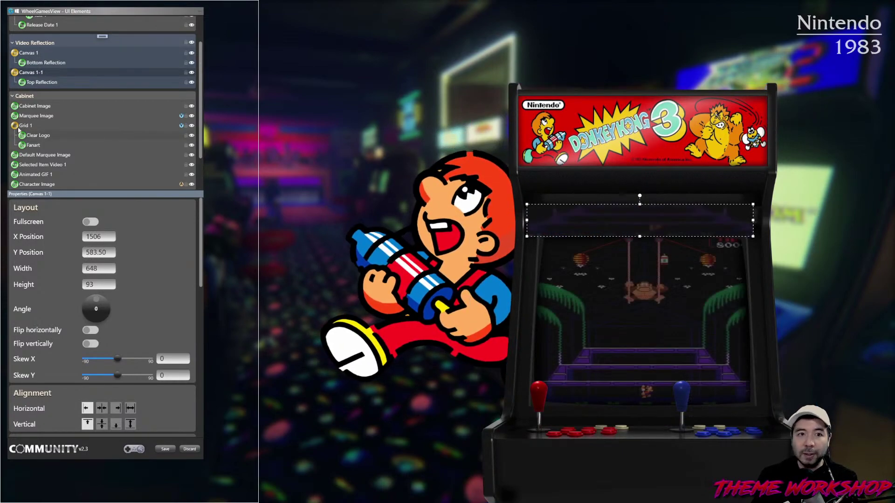
- Flip the Top Reflection video vertically and fit it to the cabinet screen at X about 41, width about 594 and height about 274
left_click(559, 228)
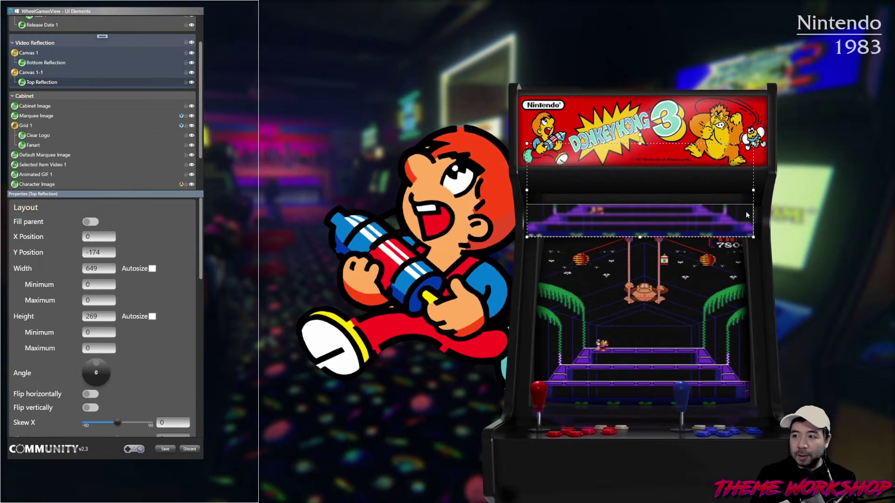
left_click_drag(754, 190, 745, 191)
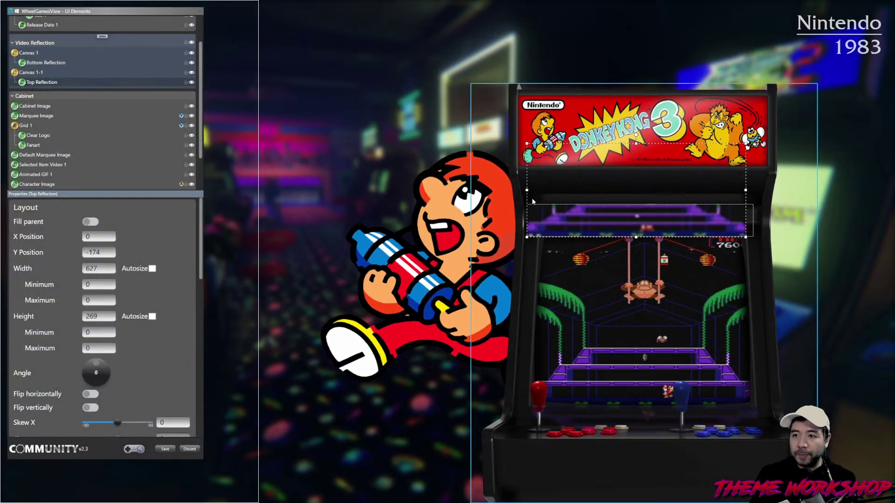
left_click_drag(526, 190, 539, 190)
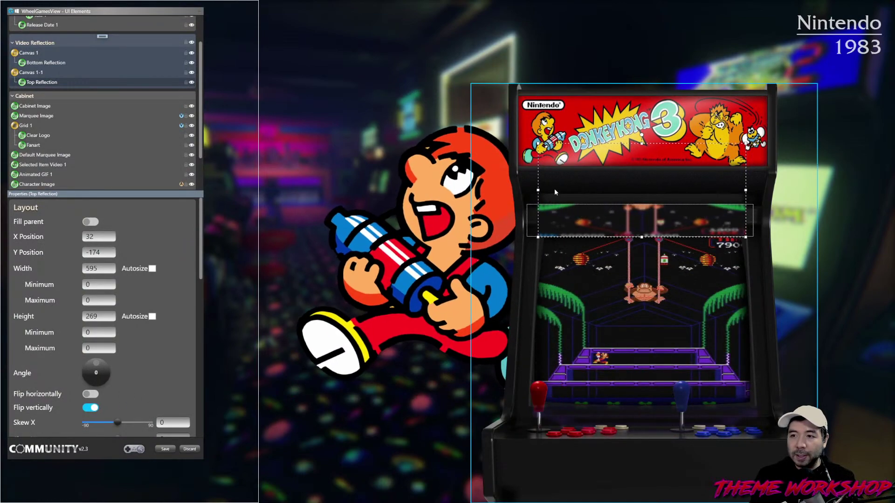
left_click_drag(538, 190, 538, 190)
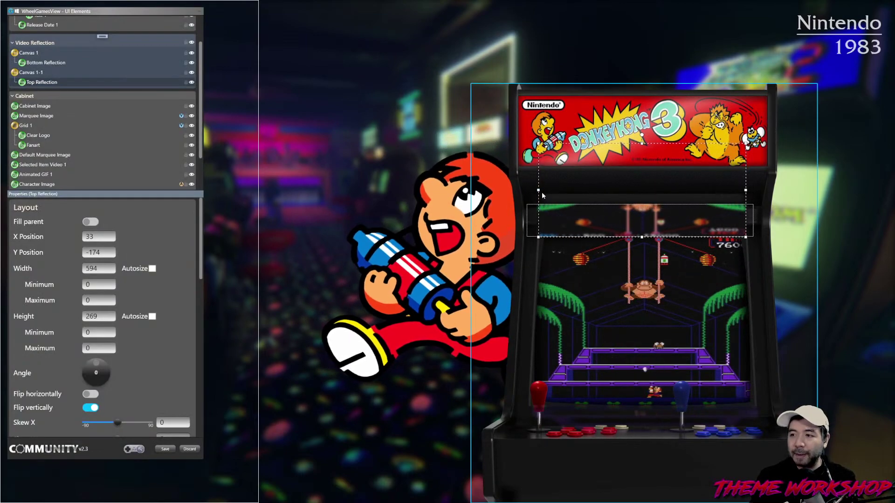
left_click_drag(543, 196, 543, 196)
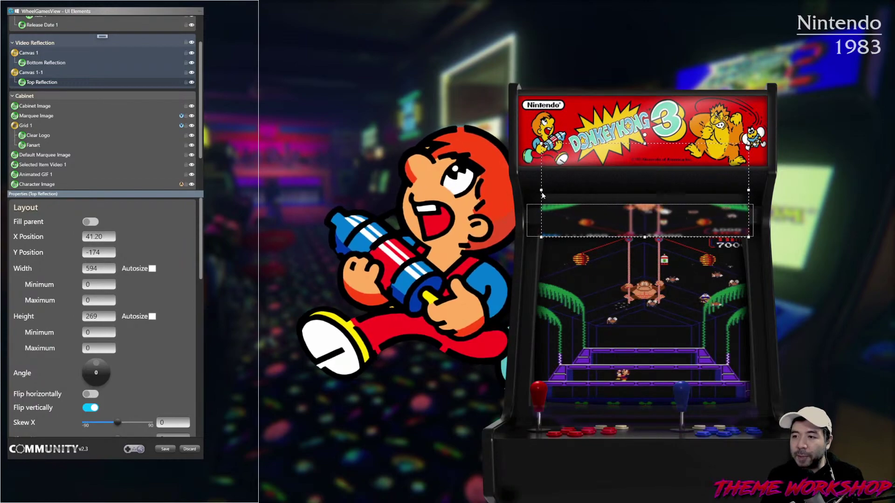
left_click_drag(645, 237, 645, 239)
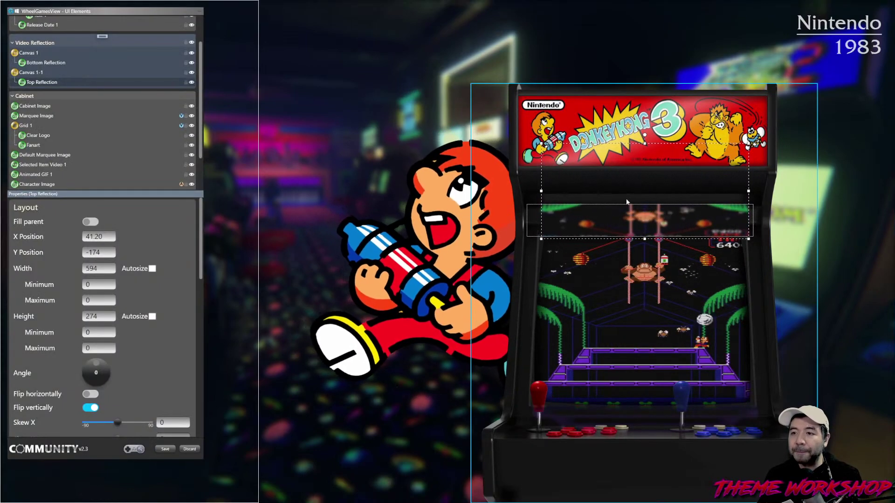
- Lower the upper edge of the Top Reflection's canvas to a narrow strip and stretch the video to a height of about 298
left_click(31, 72)
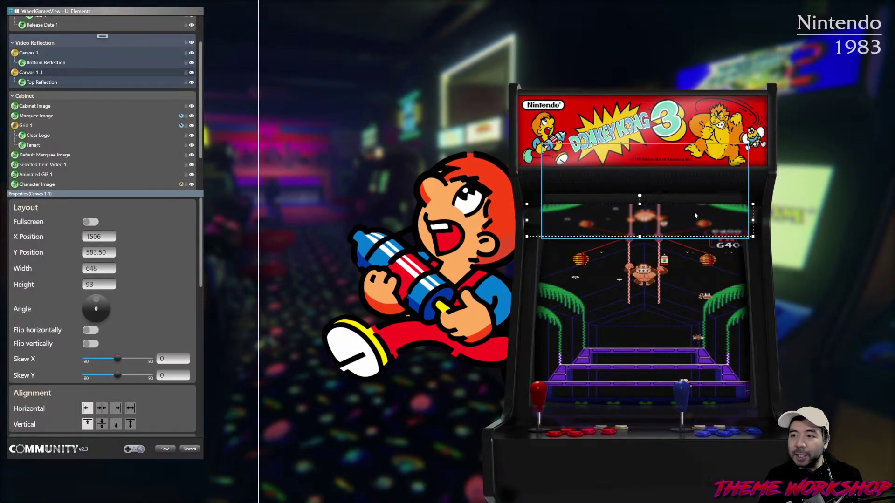
left_click_drag(639, 204, 636, 224)
left_click(41, 83)
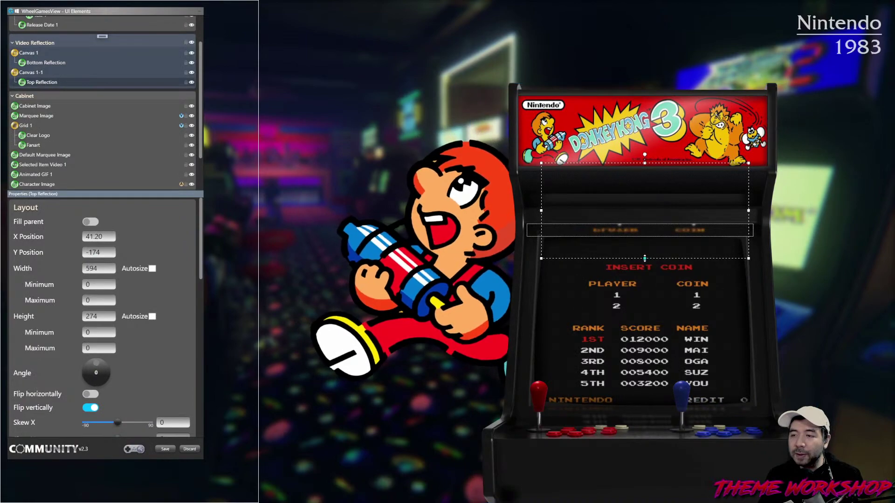
left_click_drag(644, 257, 645, 237)
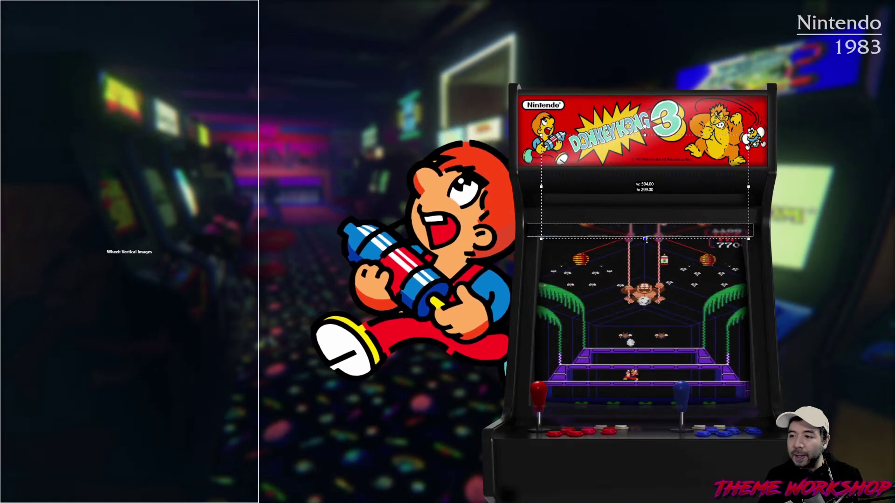
left_click_drag(646, 239, 646, 239)
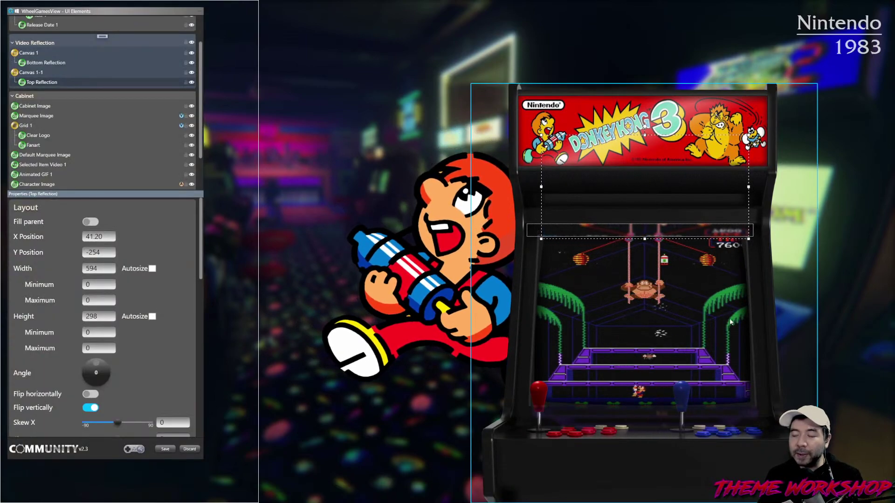
left_click(832, 291)
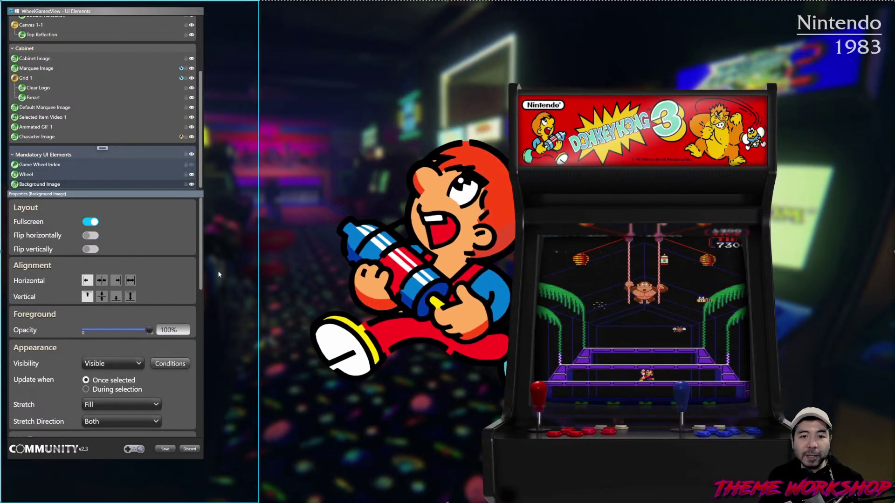
mouse_move(201, 248)
left_mouse_down()
mouse_move(205, 340)
mouse_move(200, 255)
left_mouse_up()
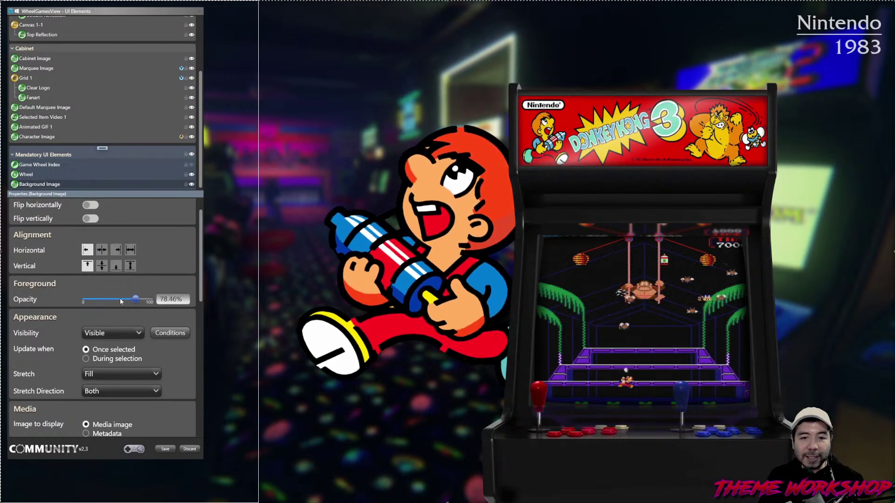
left_click(95, 299)
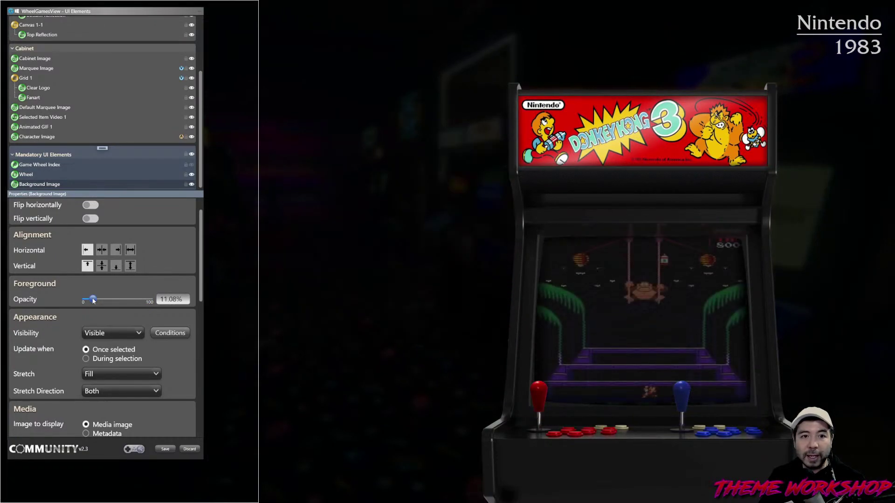
left_click_drag(94, 300, 166, 298)
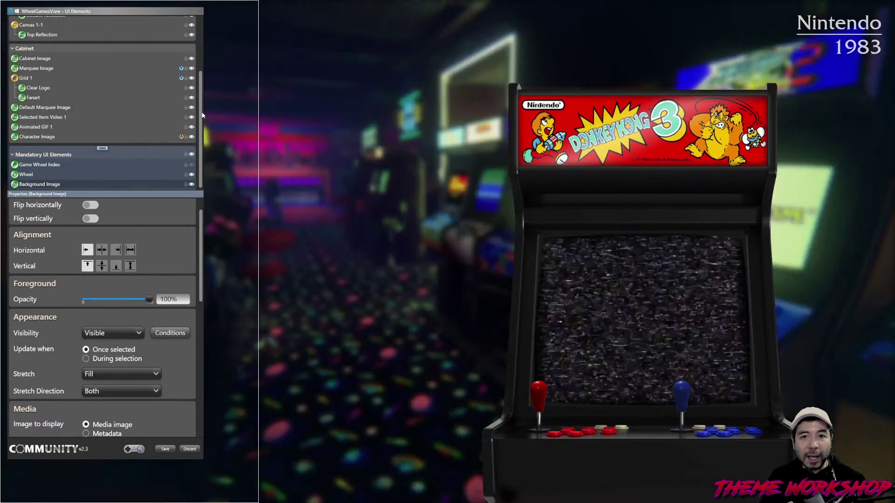
- Reduce the Top Reflection video's opacity to about 13% and save the view
left_click_drag(203, 112, 202, 78)
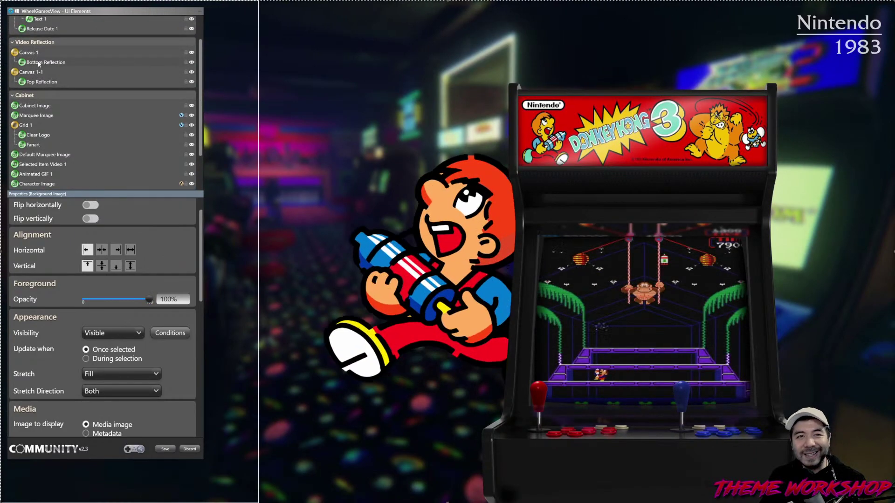
left_click(40, 84)
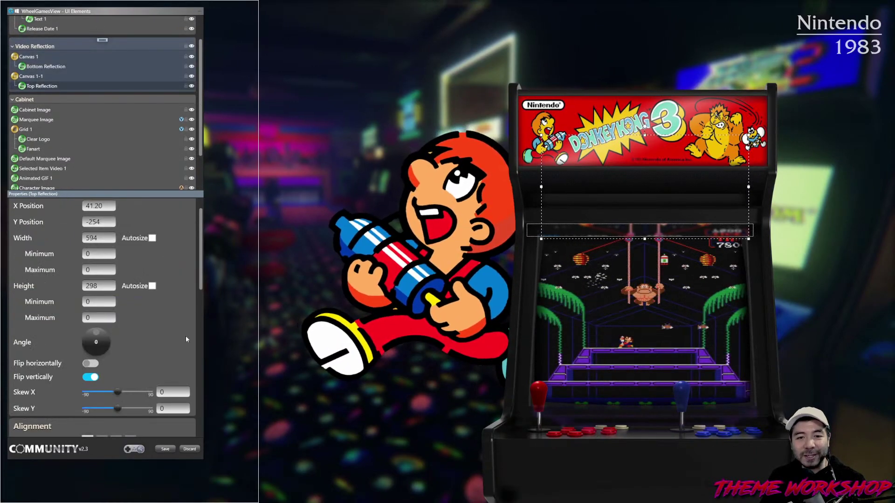
scroll(194, 314, "down", 5)
scroll(195, 316, "down", 3)
left_click_drag(149, 273, 92, 275)
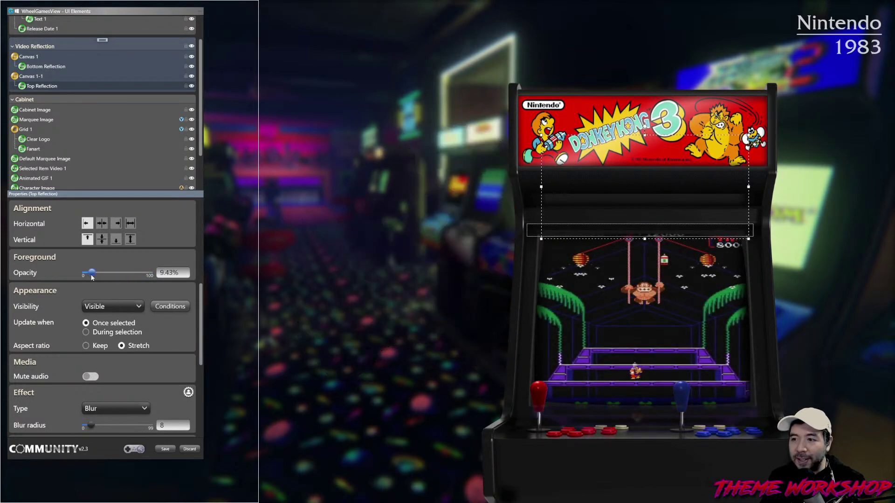
left_click_drag(92, 275, 94, 275)
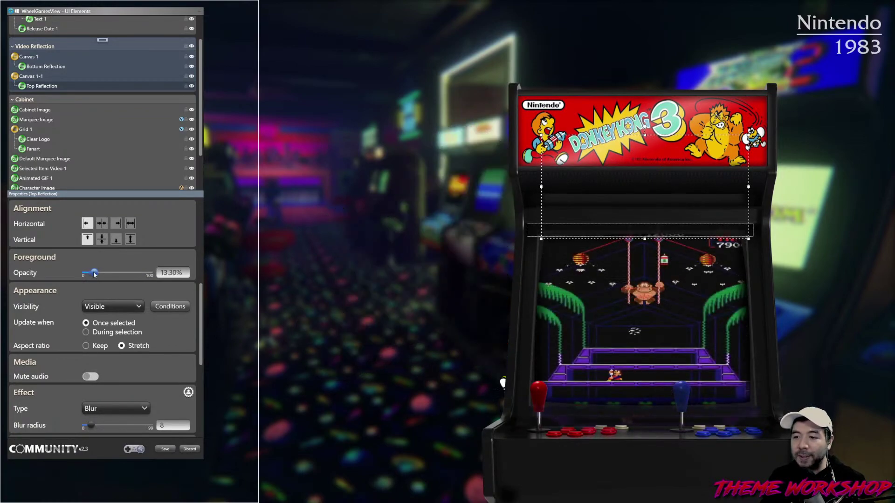
left_click_drag(95, 273, 93, 273)
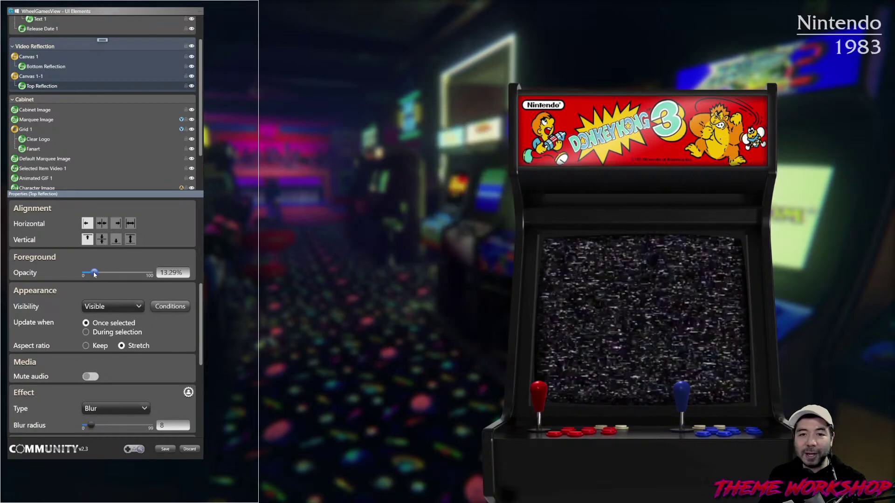
left_click(386, 414)
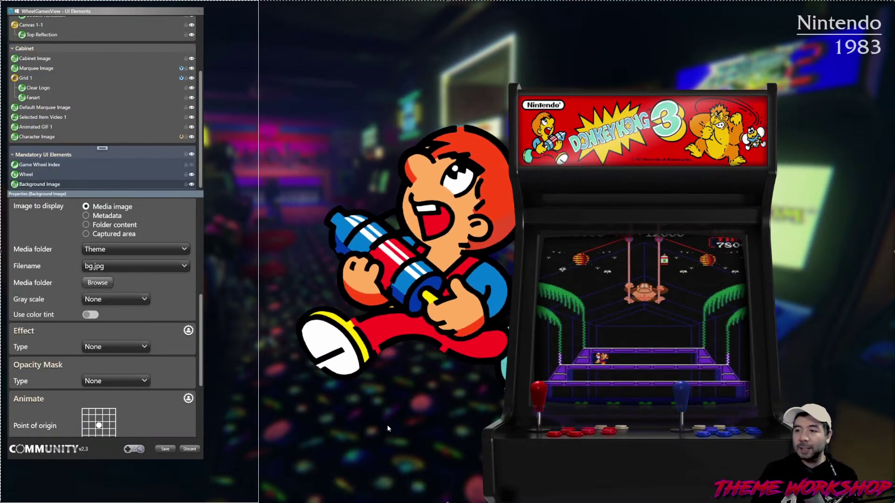
left_click(165, 449)
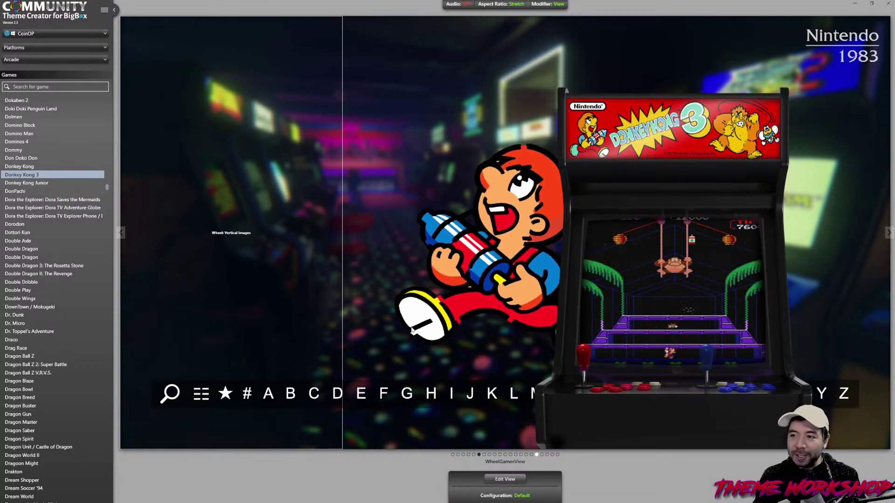
- Preview the games view with Donkey Kong Junior, Donkey Kong 3, Donkey Kong and Dragon Ball Z to check the reflections
left_click(25, 184)
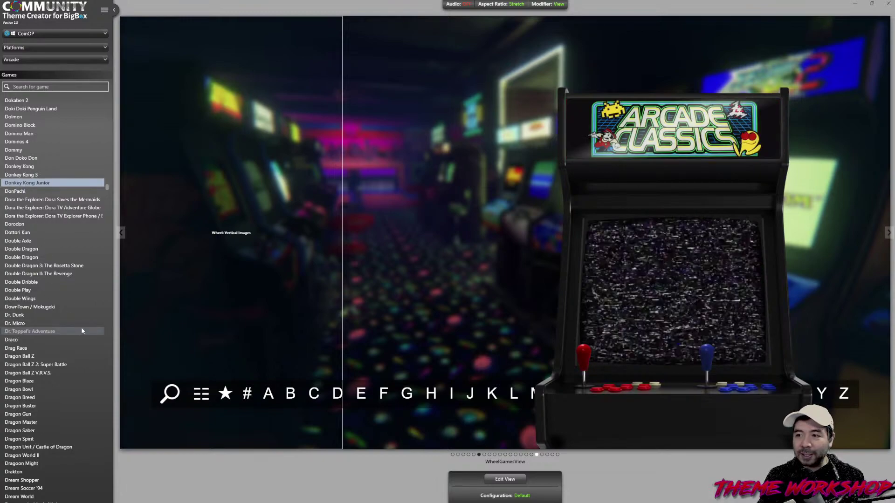
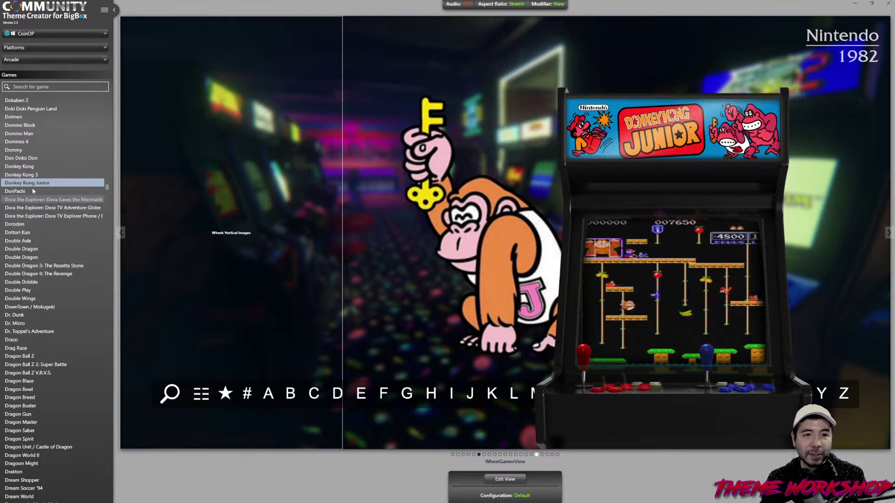
left_click(25, 173)
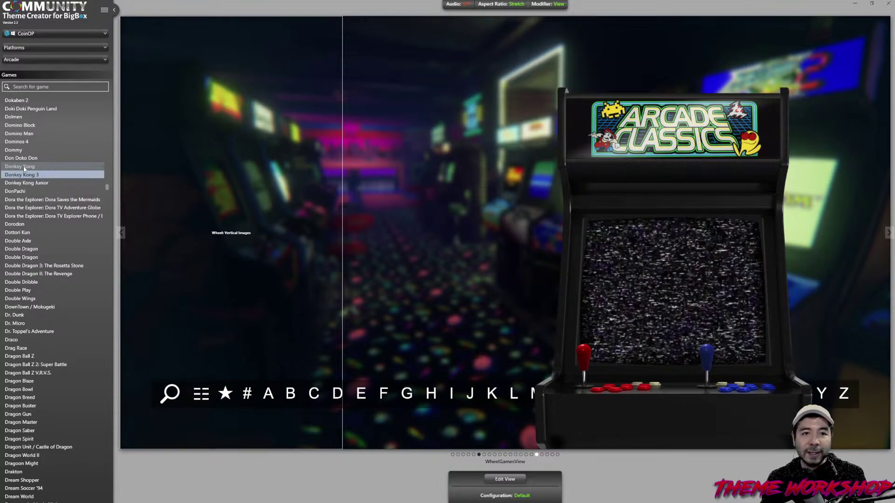
left_click(23, 166)
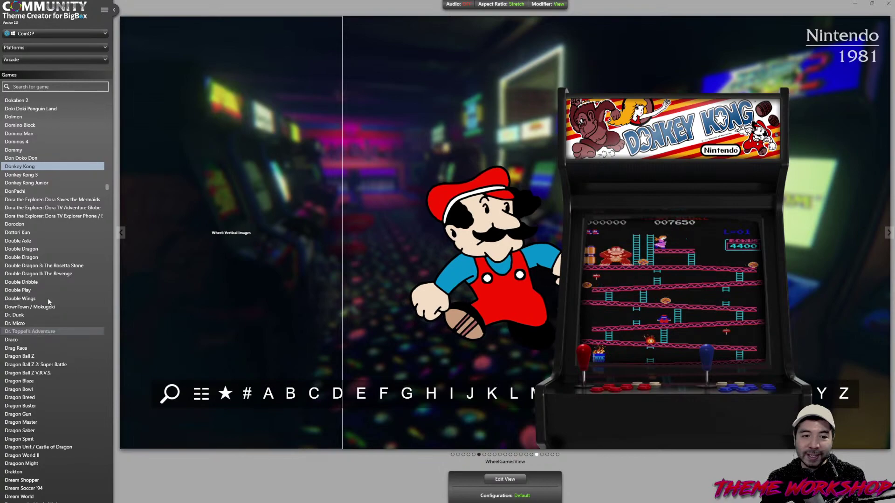
scroll(54, 309, "down", 1)
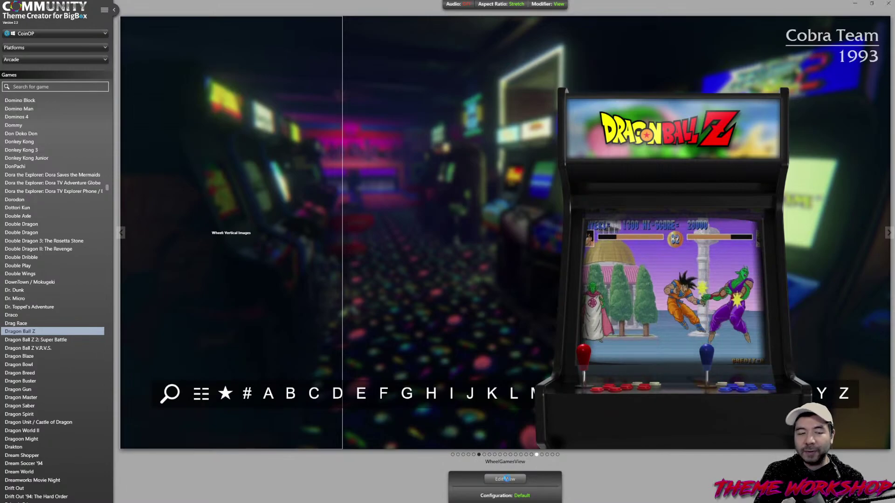
- Move the Game Wheel Index element of WheelGamesView to the start of the Info group and save the view
left_click(505, 478)
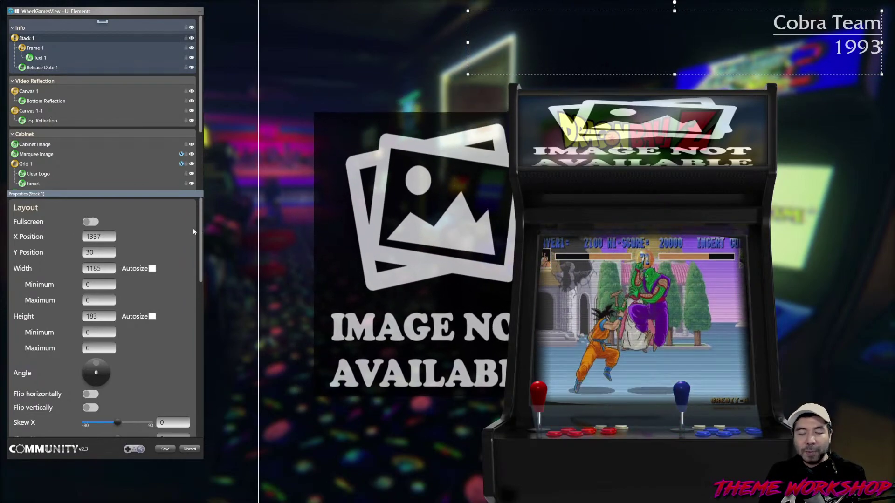
left_click(211, 228)
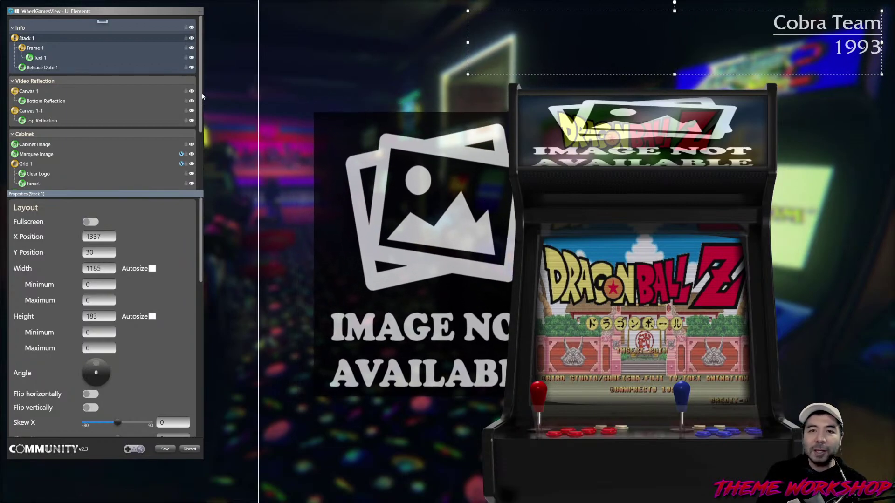
left_click_drag(202, 97, 202, 153)
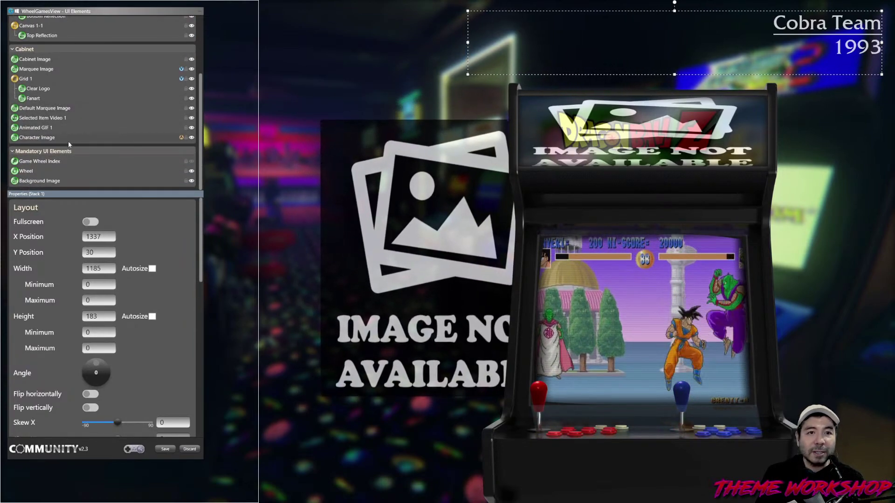
left_click(36, 162)
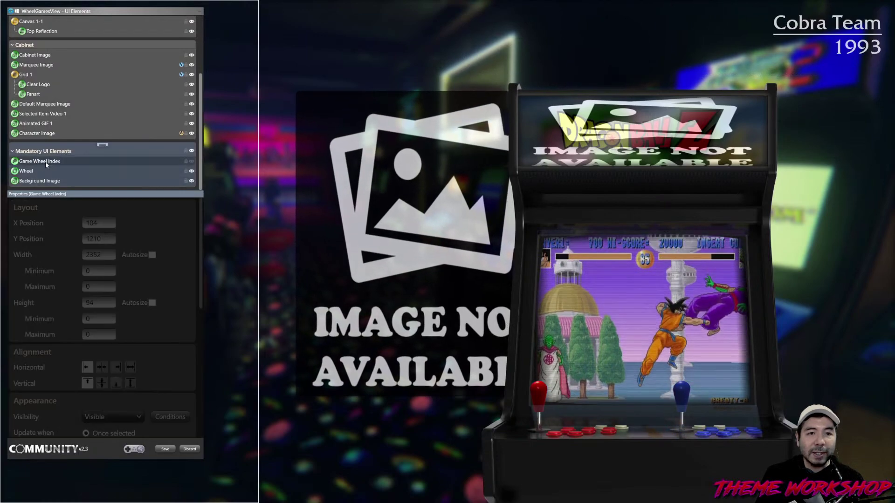
scroll(102, 24, "up", 5)
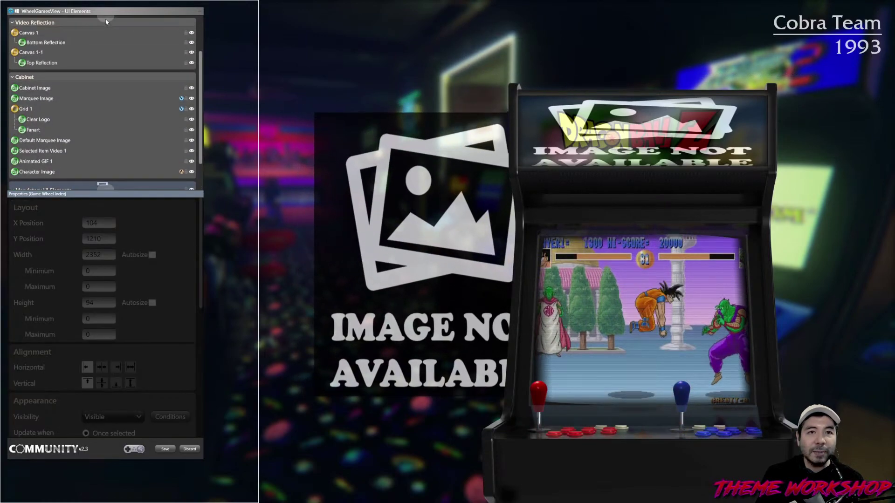
left_click_drag(104, 23, 15, 33)
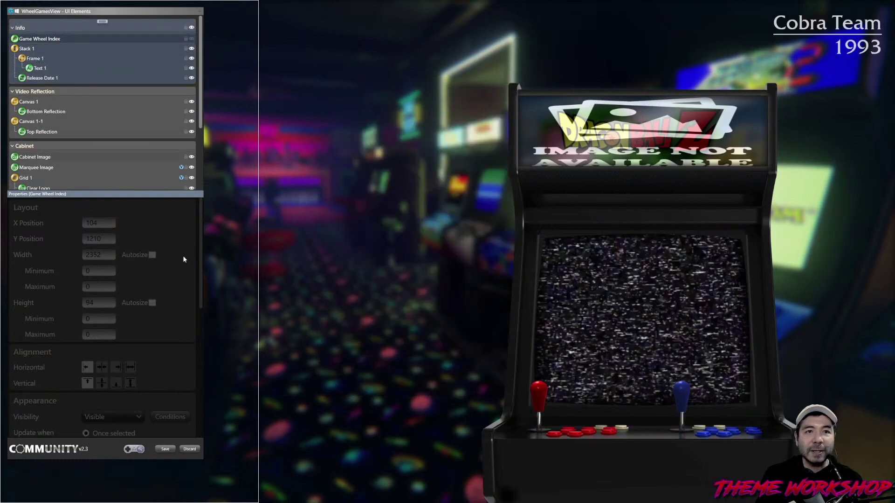
left_click(161, 450)
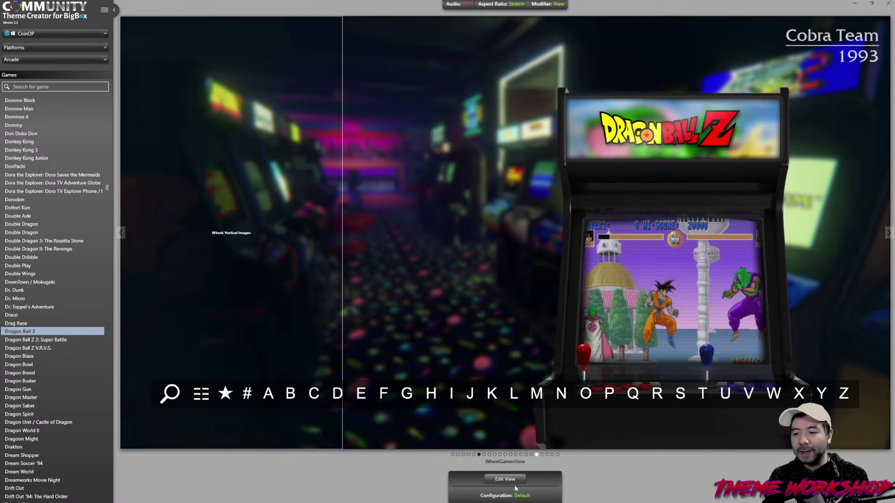
- Copy the WheelGamesView layout and paste it into TextGamesView
right_click(514, 496)
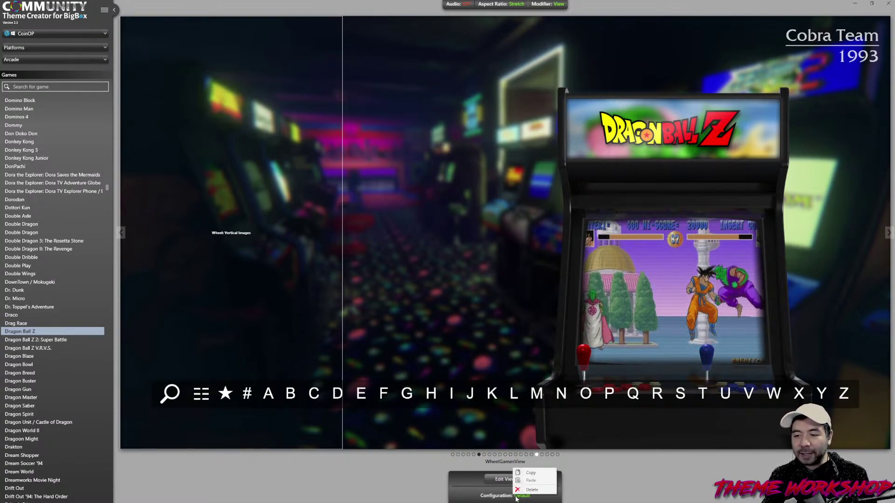
right_click(508, 497)
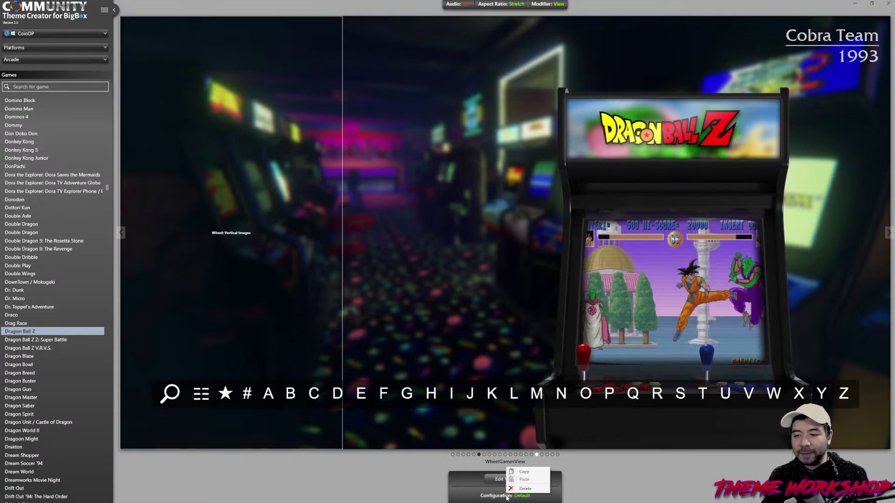
left_click(521, 472)
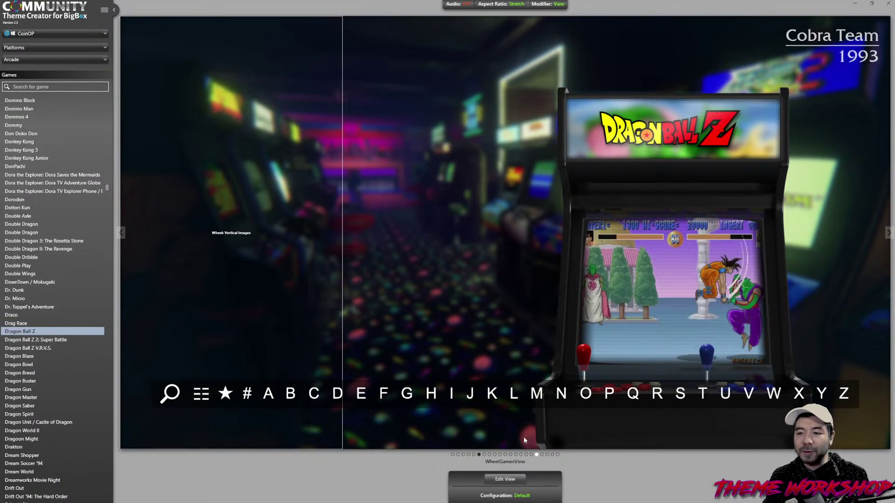
left_click(506, 456)
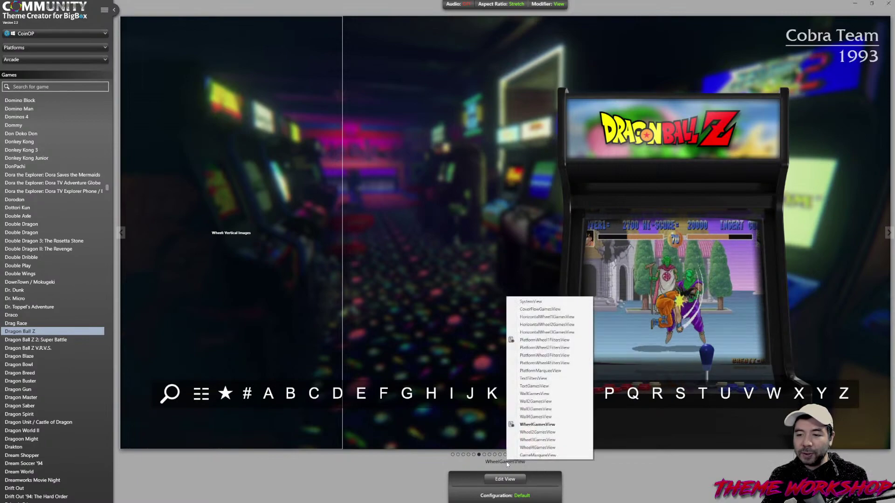
left_click(531, 386)
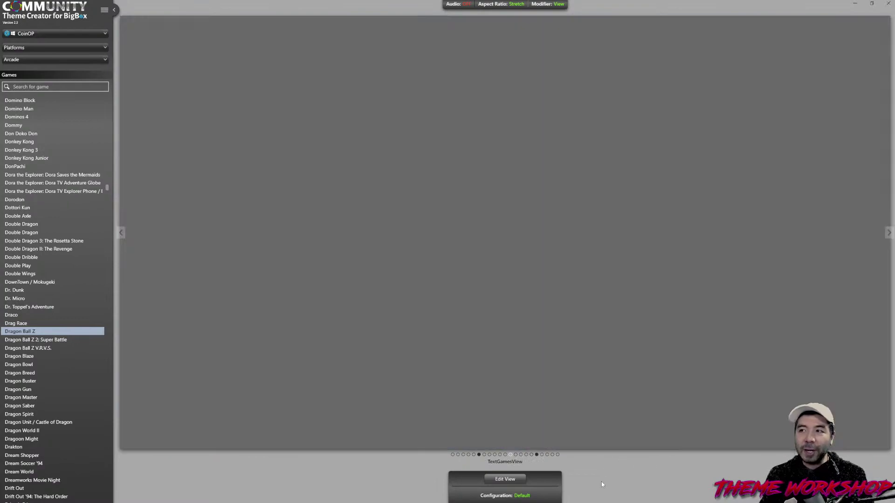
right_click(517, 485)
left_click(518, 481)
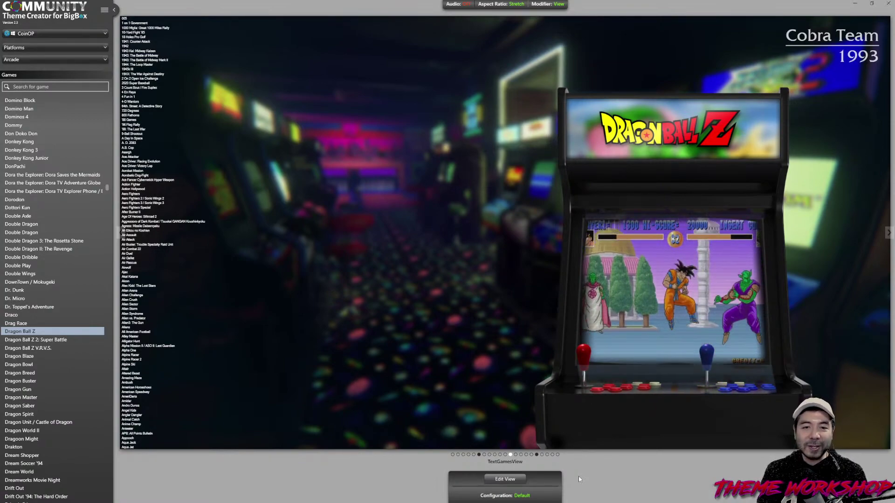
- Open TextGamesView for editing and move the UI Elements window clear of the game list
left_click(504, 480)
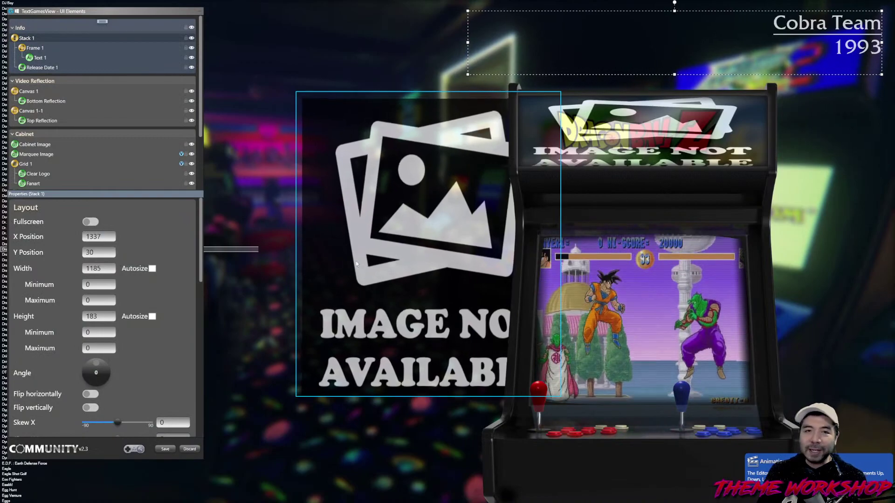
left_click_drag(80, 15, 361, 41)
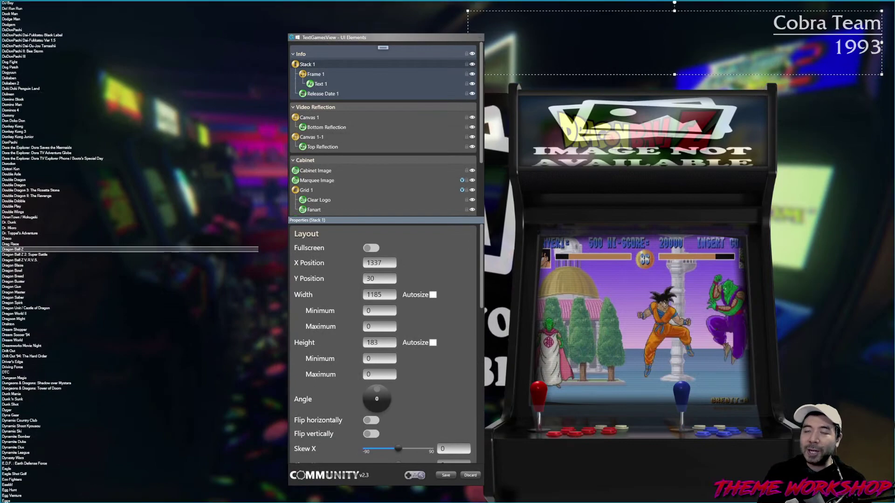
left_click_drag(349, 41, 348, 33)
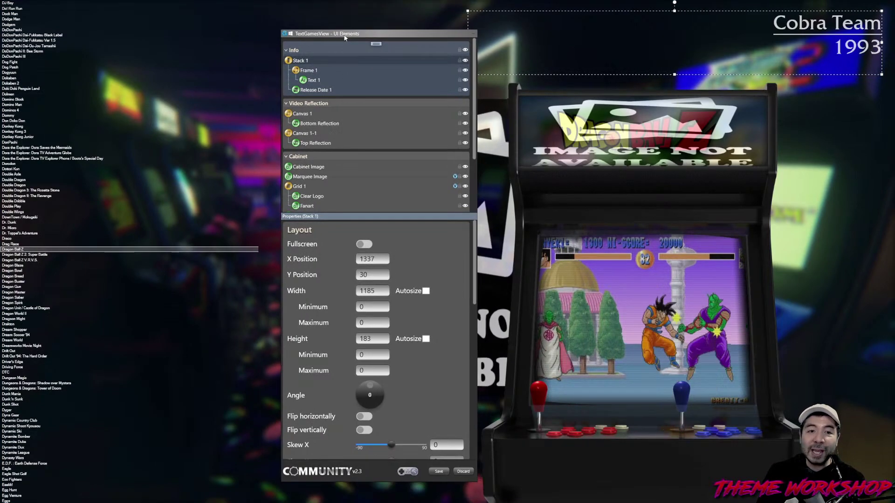
- Set the font of the Wheel game list to Friz Quadrata TT
left_click(51, 133)
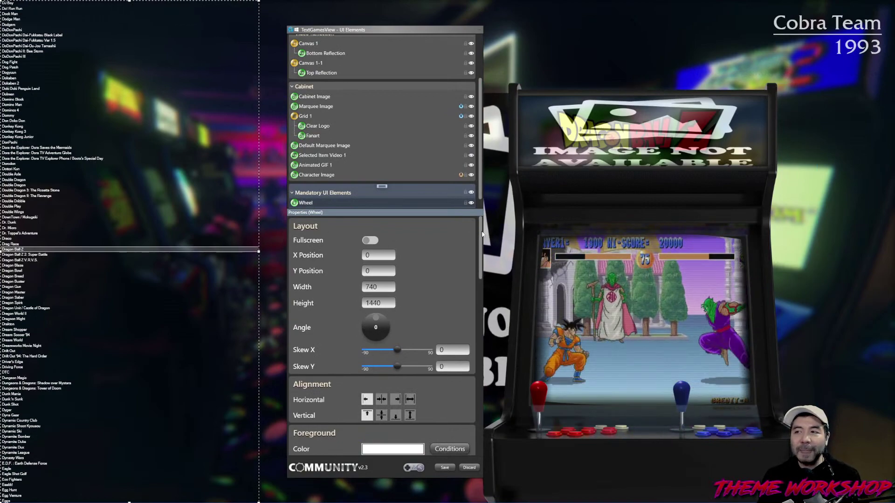
scroll(394, 130, "down", 1)
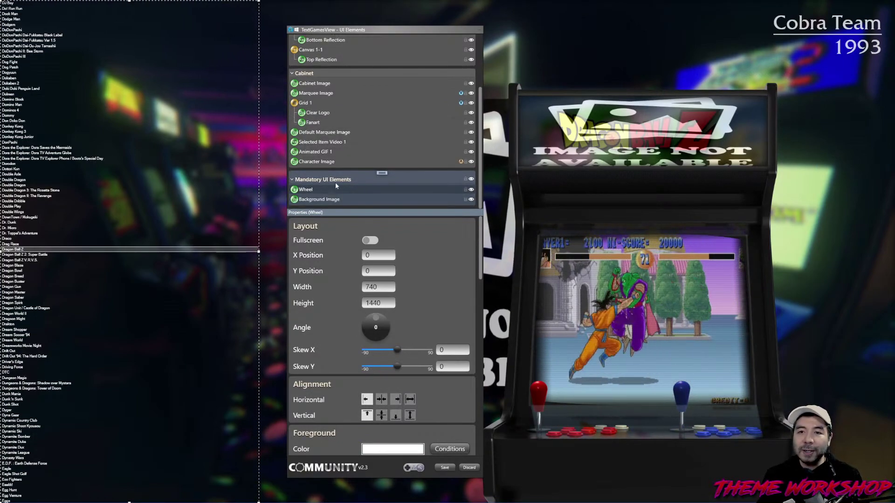
scroll(476, 278, "down", 10)
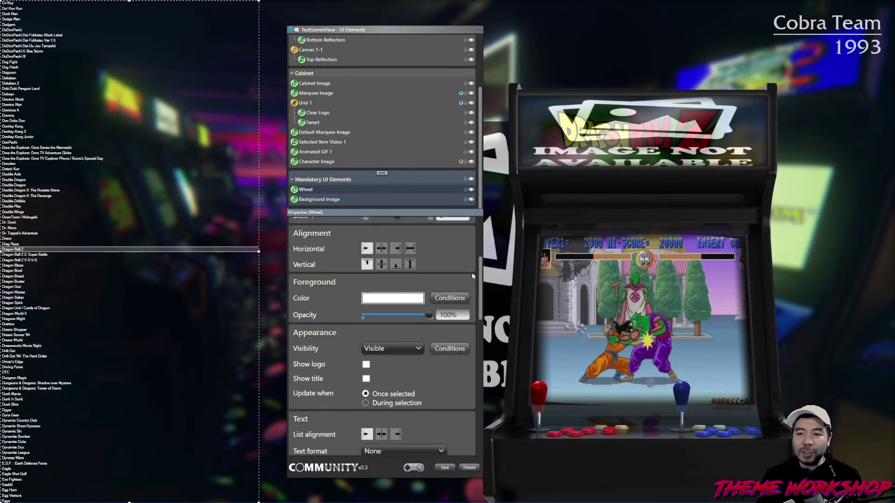
scroll(474, 276, "down", 1)
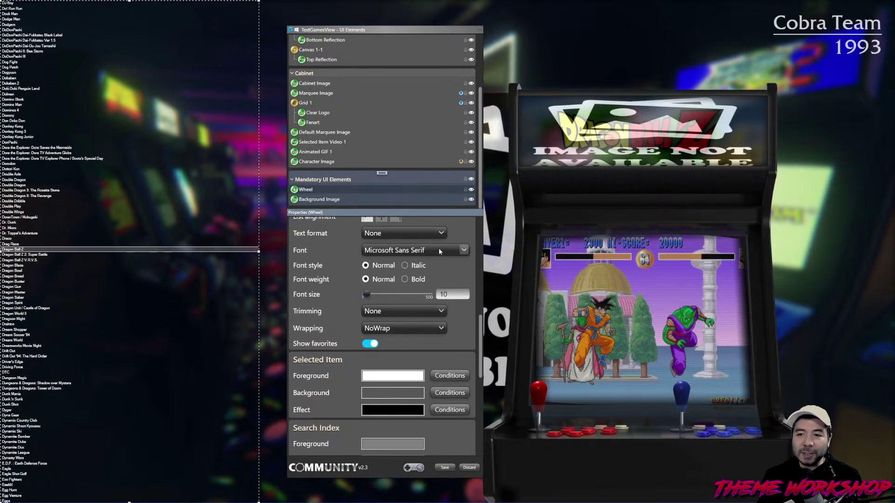
left_click(443, 250)
scroll(443, 250, "up", 15)
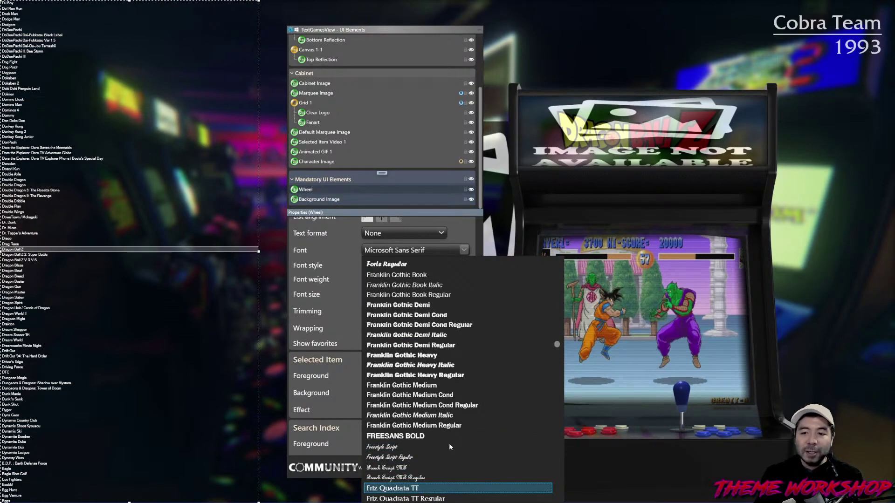
left_click(410, 488)
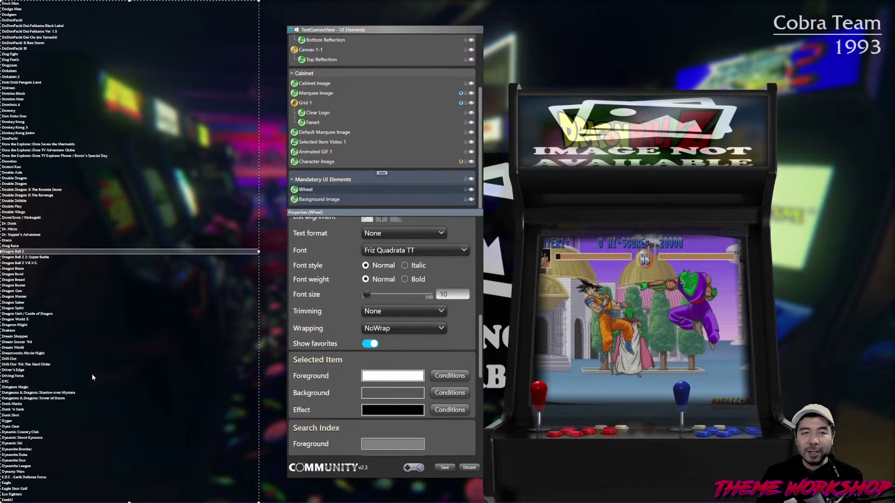
- Try a font size of 50 for the Wheel game list, and settle on 40
left_click_drag(455, 295, 402, 299)
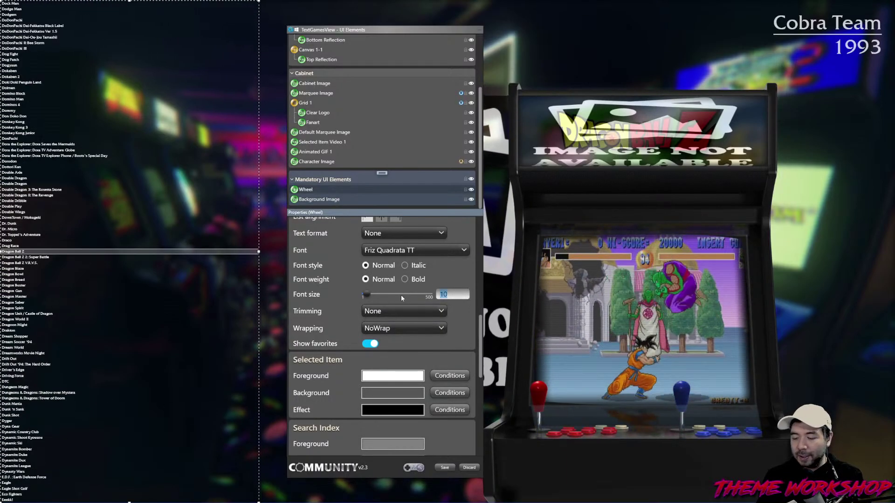
type("50")
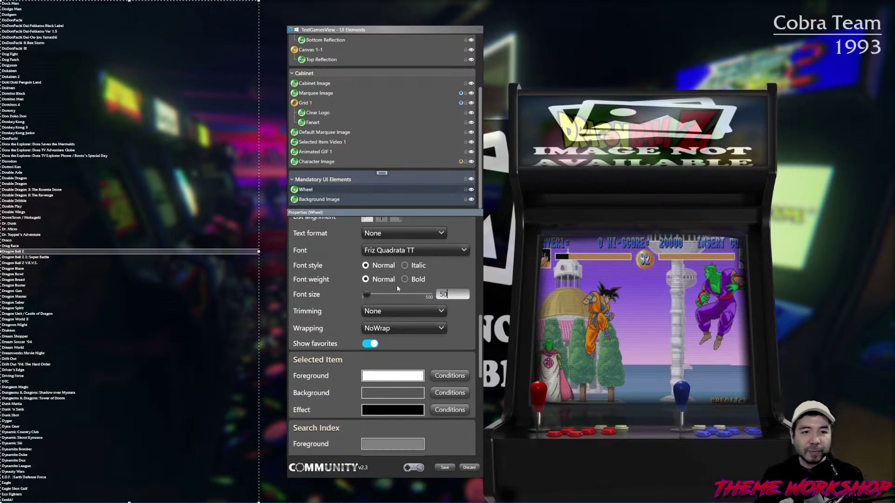
key("Return")
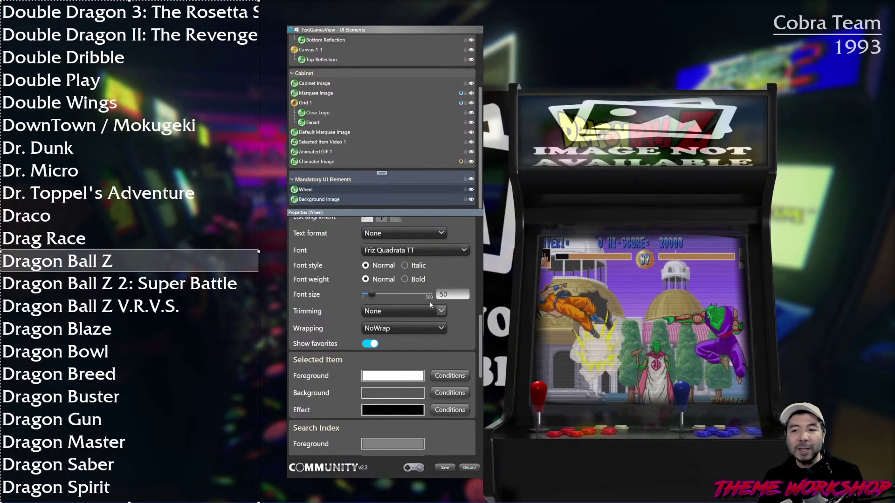
left_click_drag(454, 294, 402, 299)
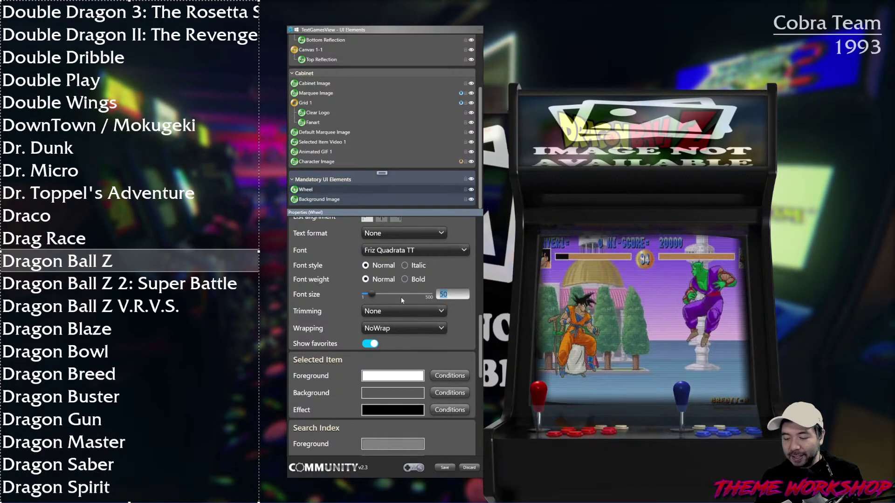
type("40")
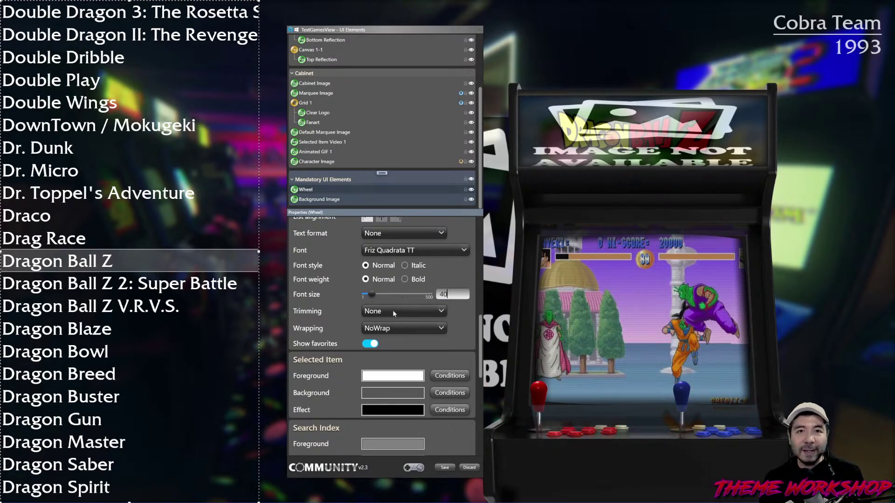
key("Return")
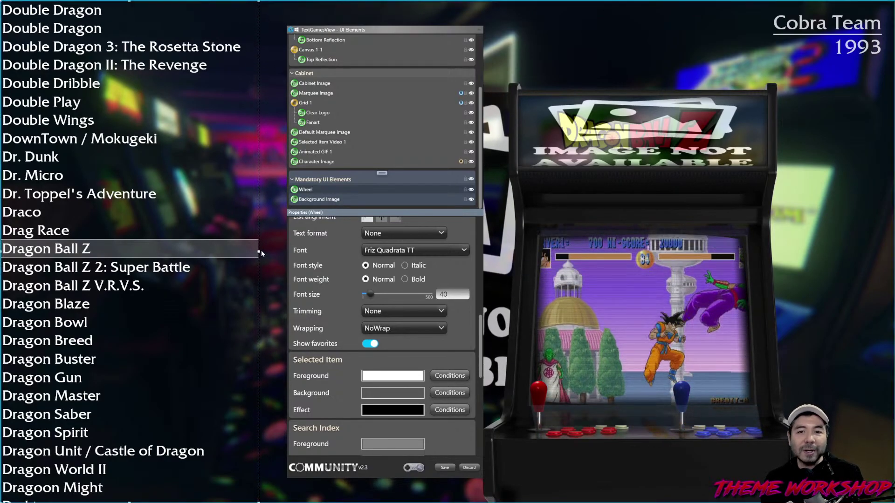
- Narrow the Wheel game list and set its text trimming to CharacterEllipsis so long titles are shortened
left_click_drag(258, 251, 215, 251)
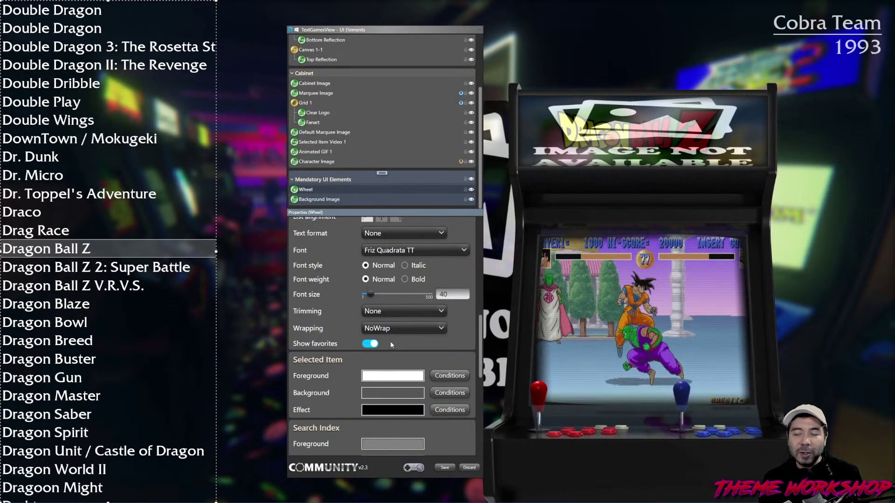
left_click(442, 311)
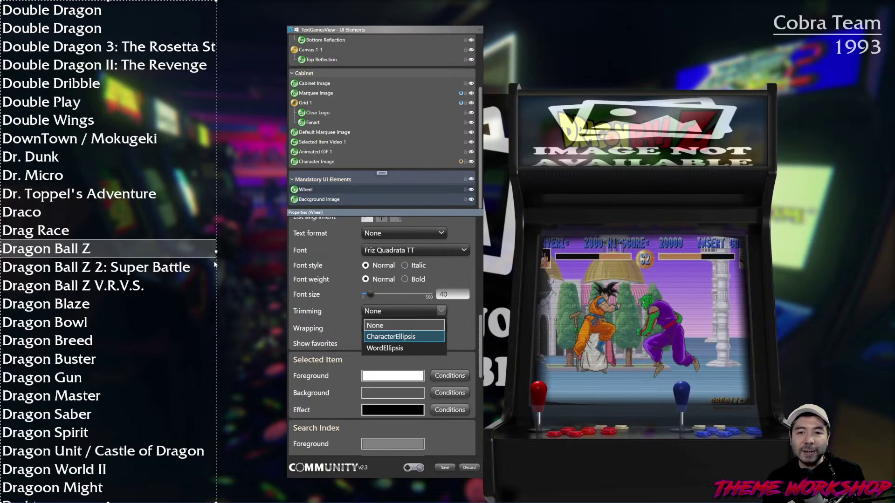
key("Return")
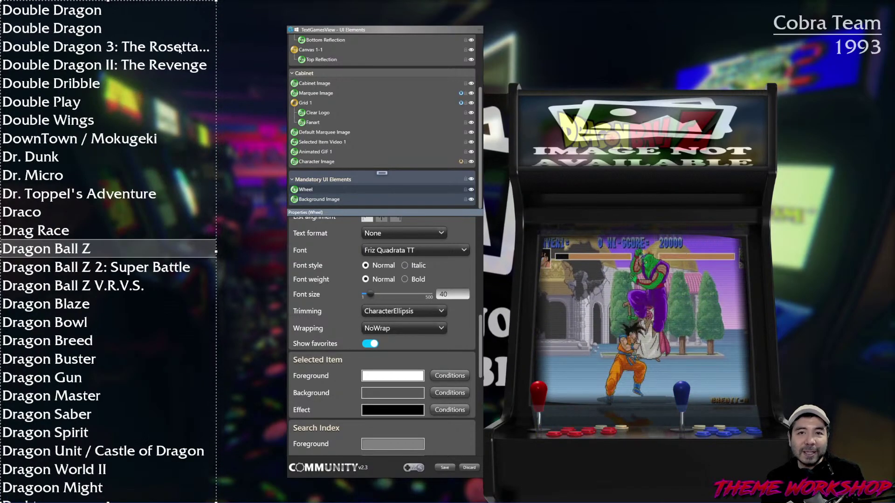
left_click_drag(215, 252, 242, 266)
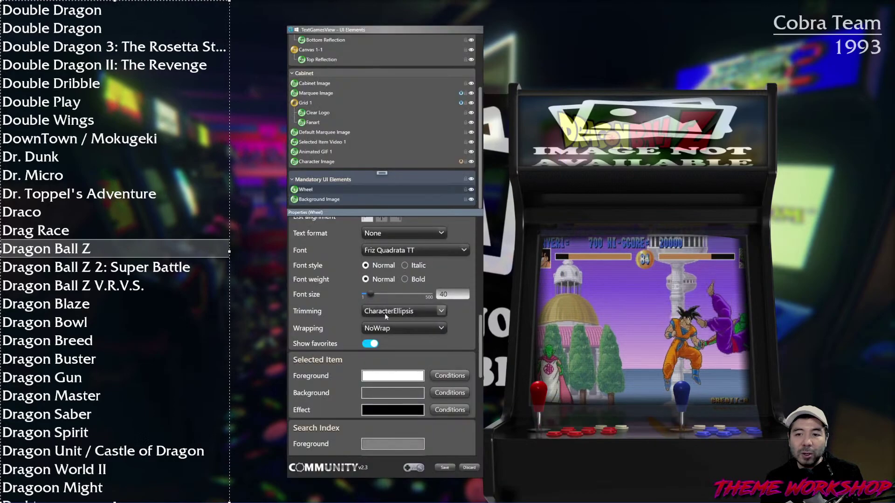
- Try WrapWithOverflow wrapping on the Wheel game list and return it to NoWrap
left_click(442, 328)
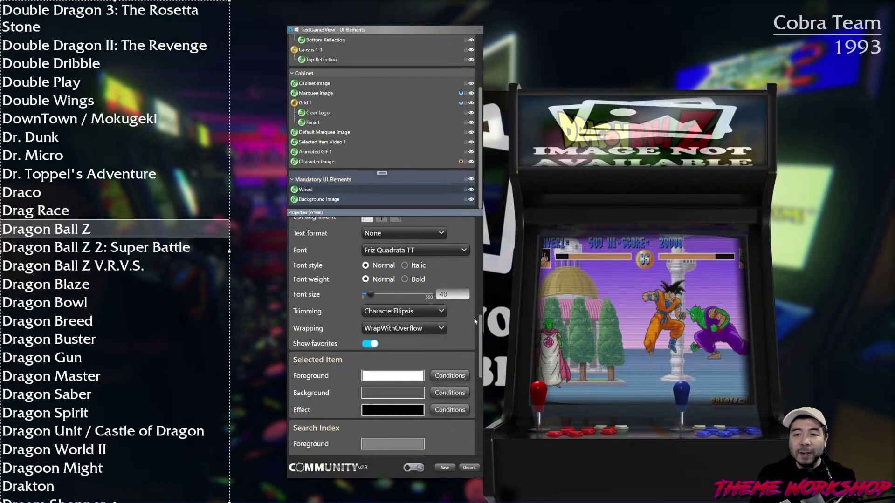
left_click(431, 329)
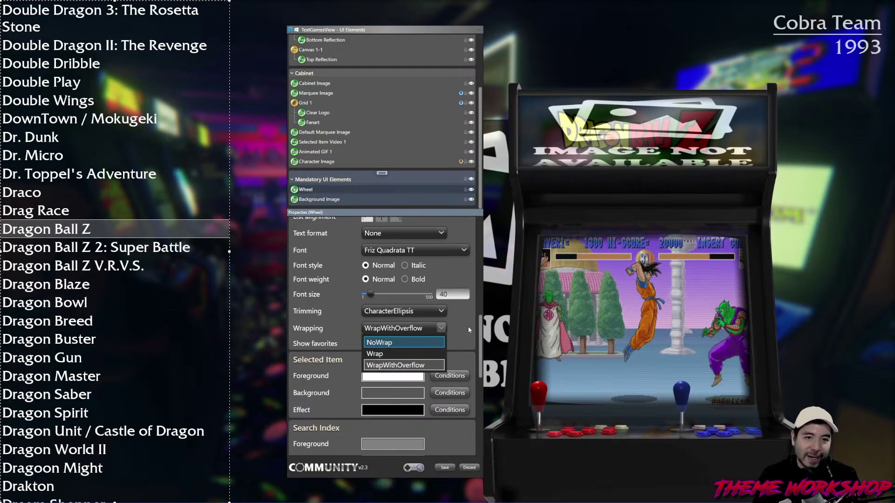
key("Return")
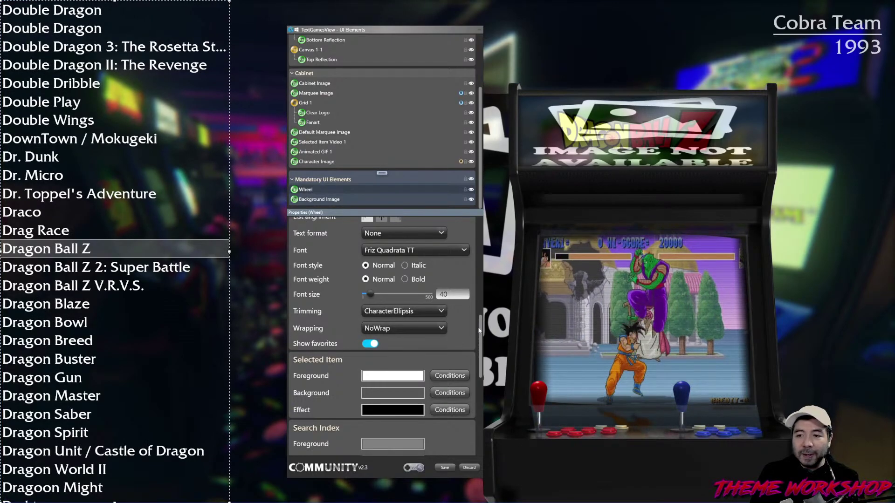
- Try a foreground opacity of 80% for the Wheel game list, and settle on 90%
scroll(474, 249, "up", 5)
scroll(474, 248, "down", 3)
scroll(475, 249, "up", 2)
scroll(485, 273, "down", 5)
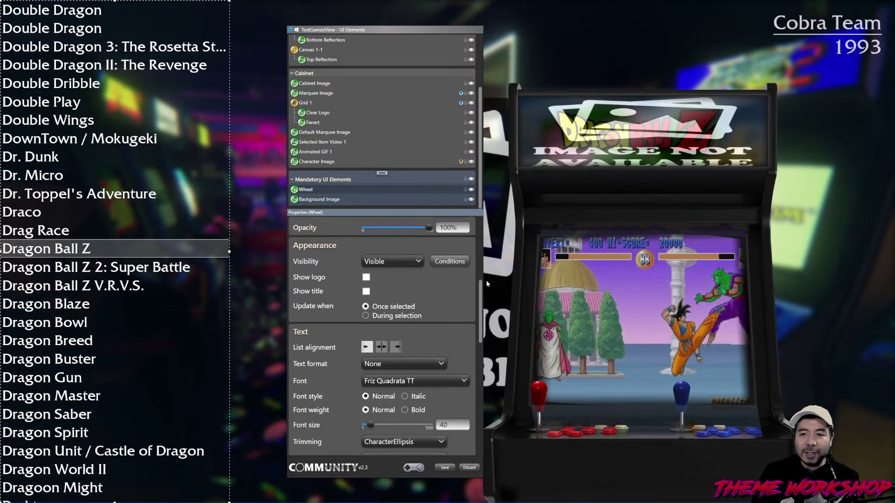
scroll(487, 283, "up", 2)
type("80")
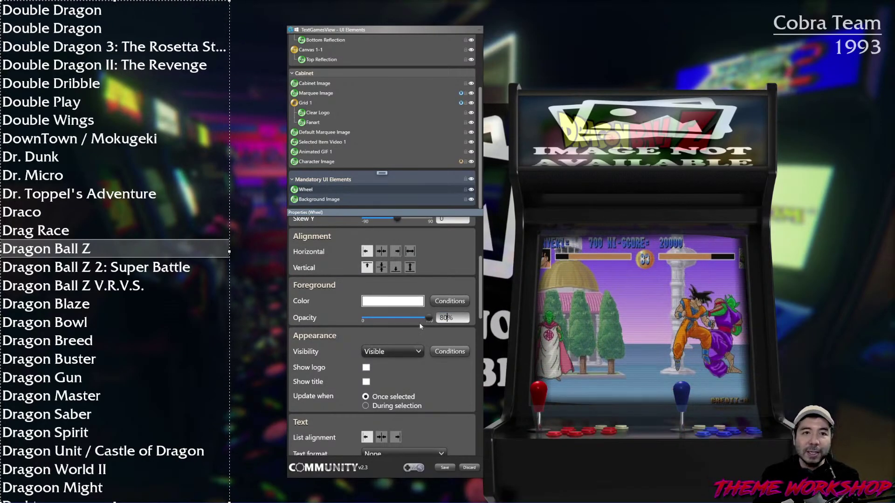
key("Return")
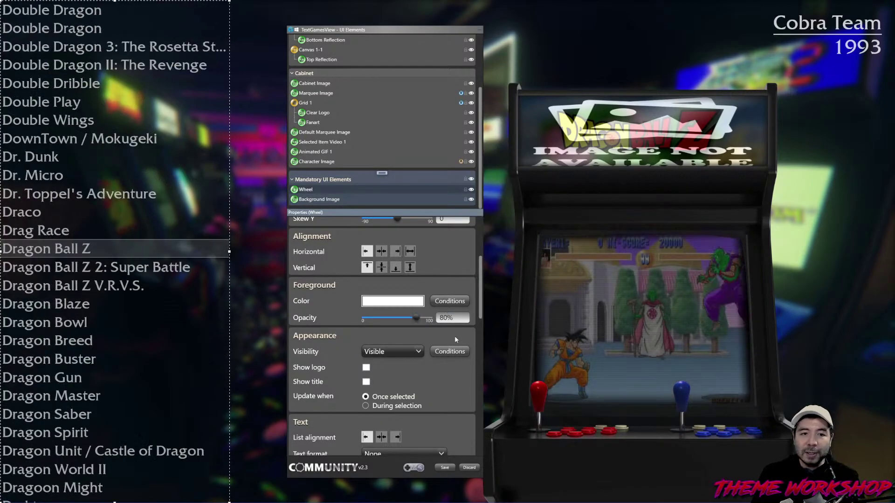
double_click(445, 318)
type("90")
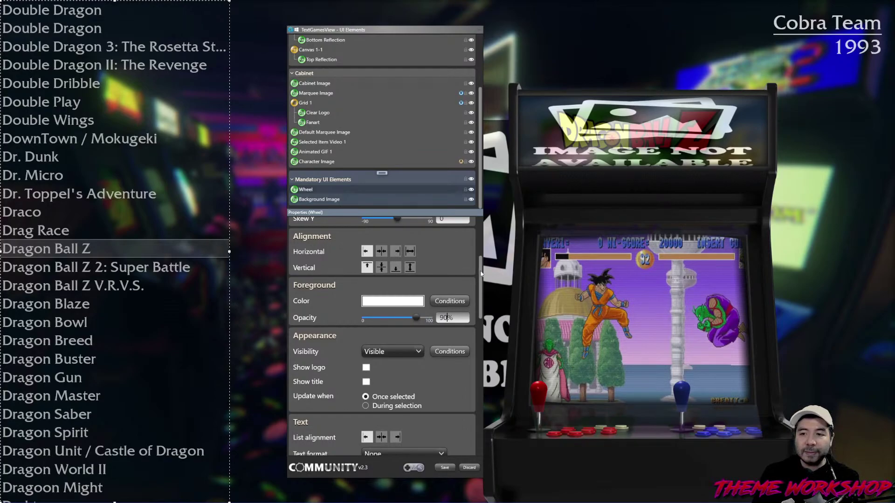
key("Return")
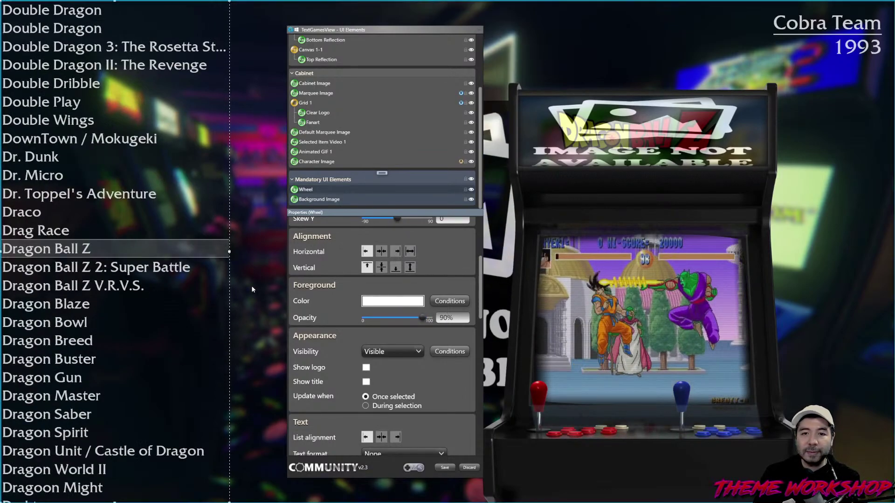
- Widen the Wheel game list to a width of about 714 and change its style source to _PRESET 08.XAML
left_click_drag(229, 252, 250, 254)
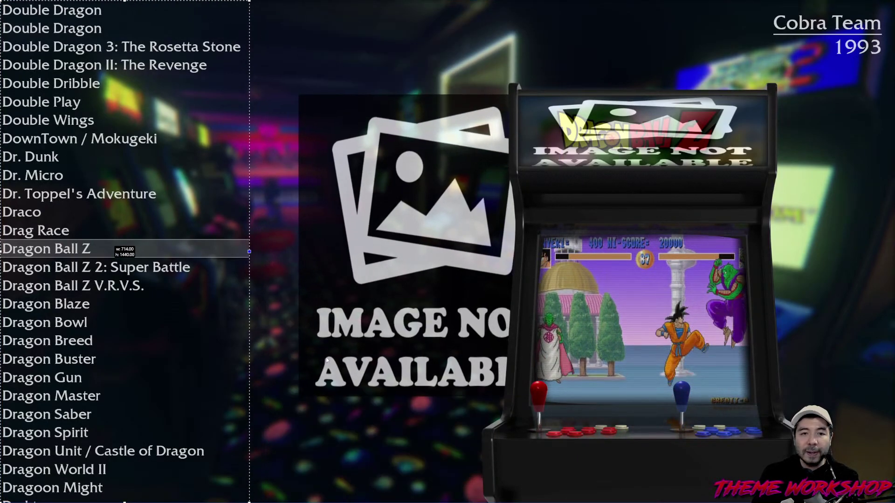
left_click_drag(481, 303, 488, 421)
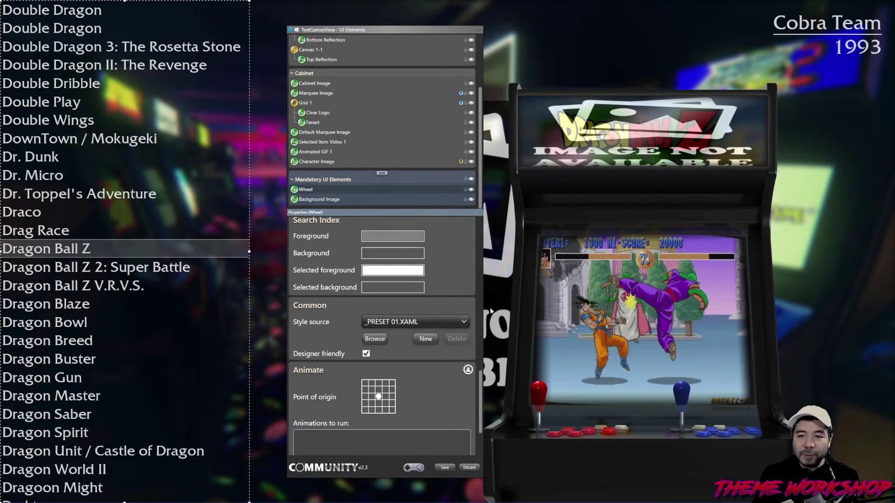
left_click(458, 323)
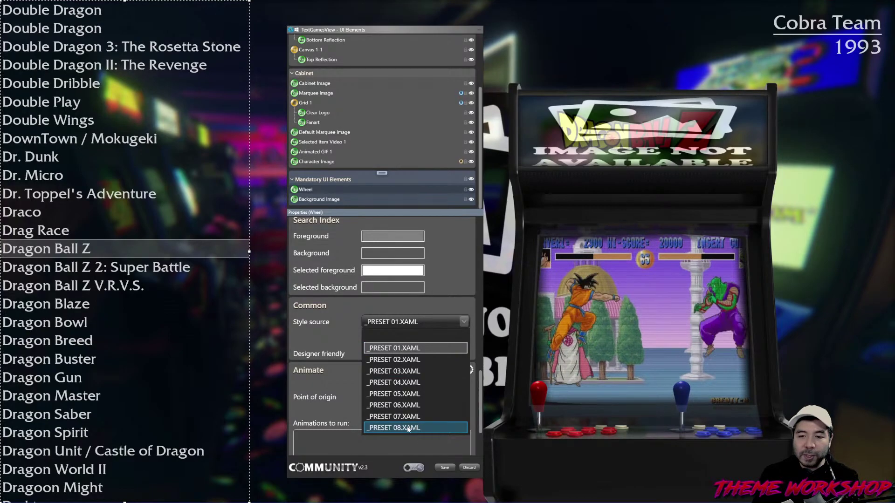
key("Escape")
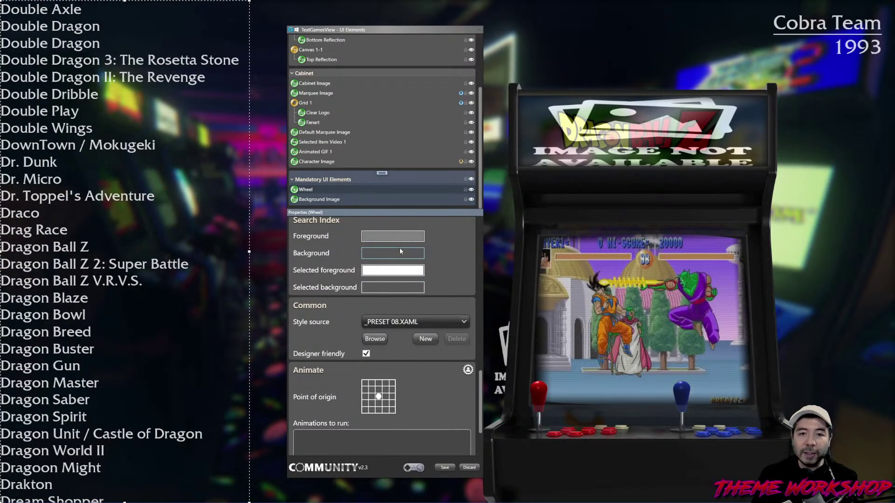
scroll(482, 340, "up", 3)
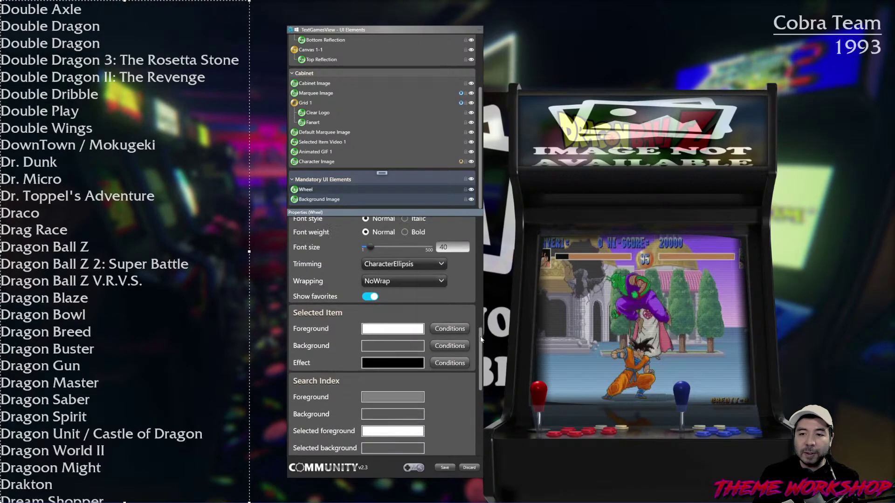
scroll(481, 339, "down", 1)
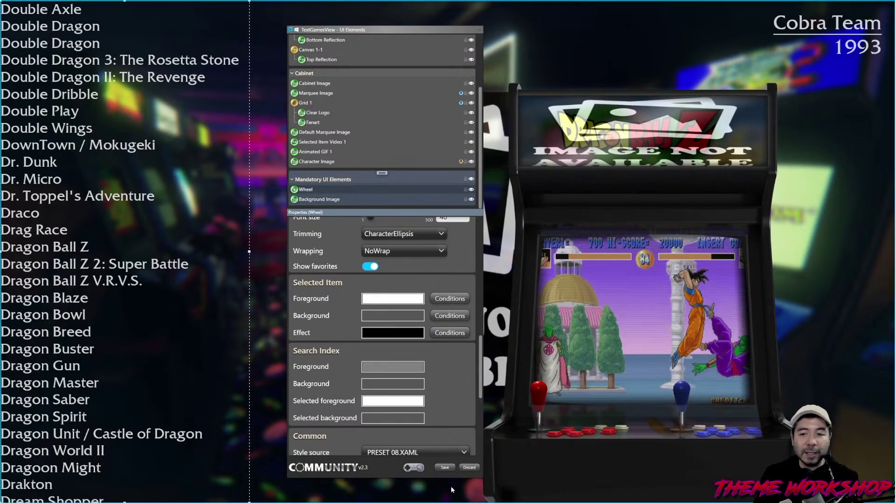
- Browse the Arcade games from Dragon Ball Z back to the first title, 005, checking how the text list follows the selection
key("alt+Tab")
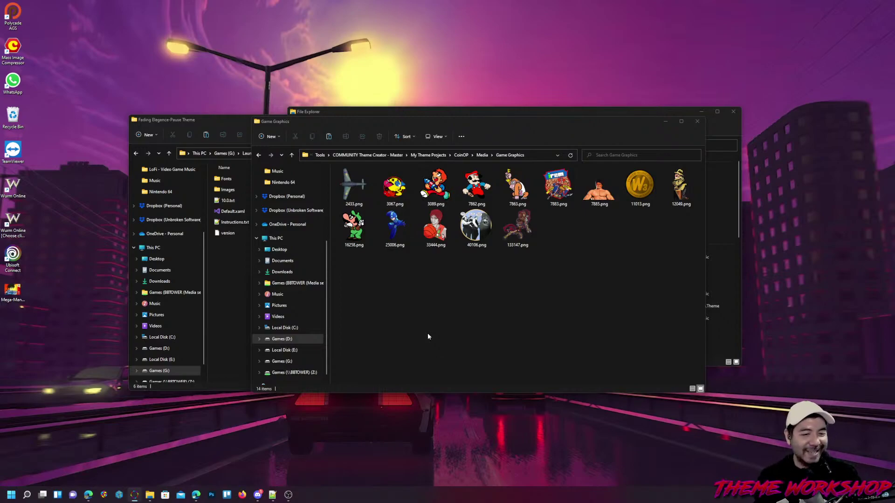
key("alt+Tab")
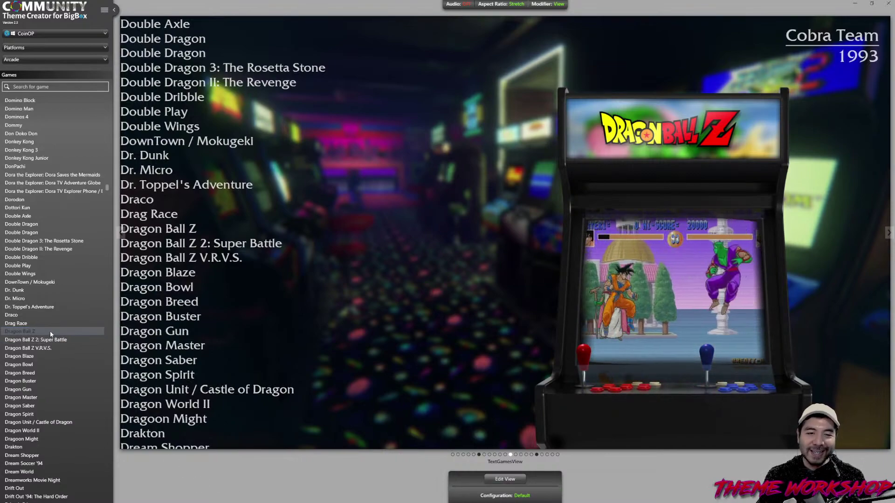
key("Up")
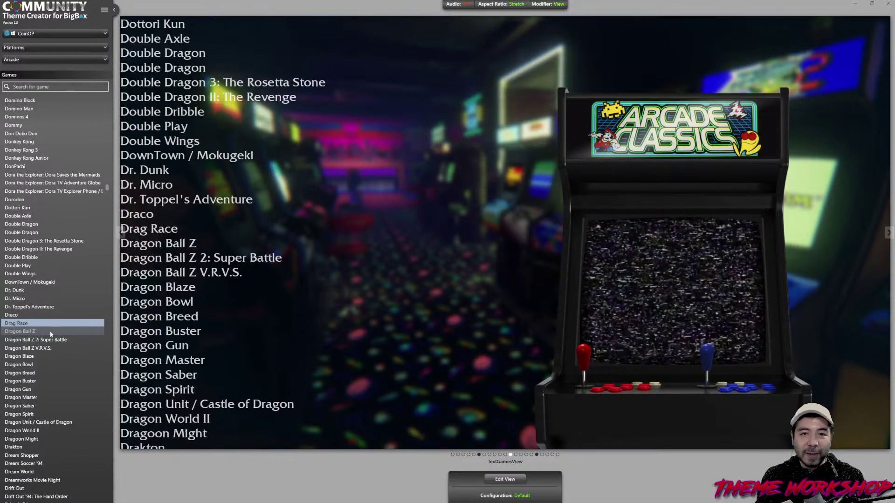
key("Up")
key("Up")
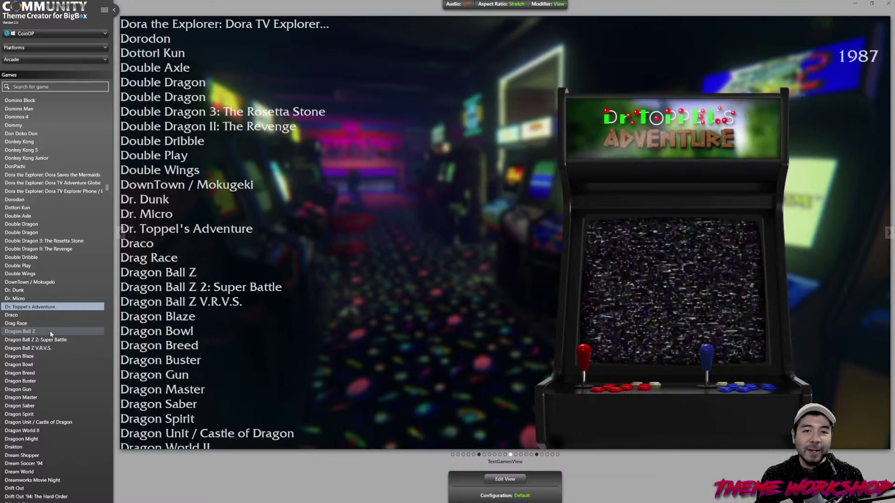
key("Up")
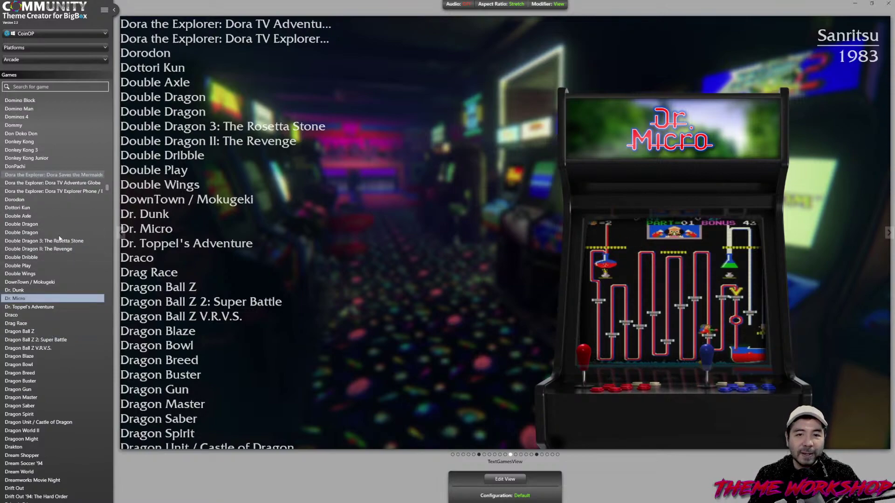
scroll(65, 240, "up", 6)
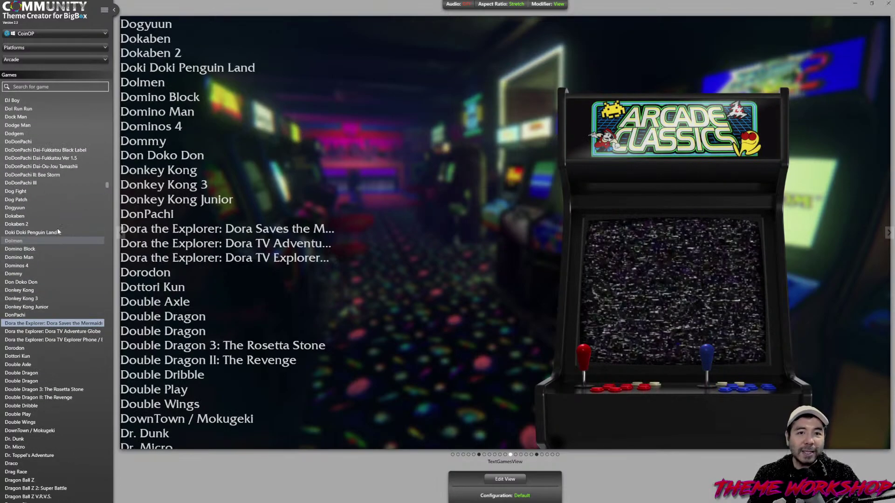
scroll(57, 224, "up", 1)
scroll(51, 368, "up", 20)
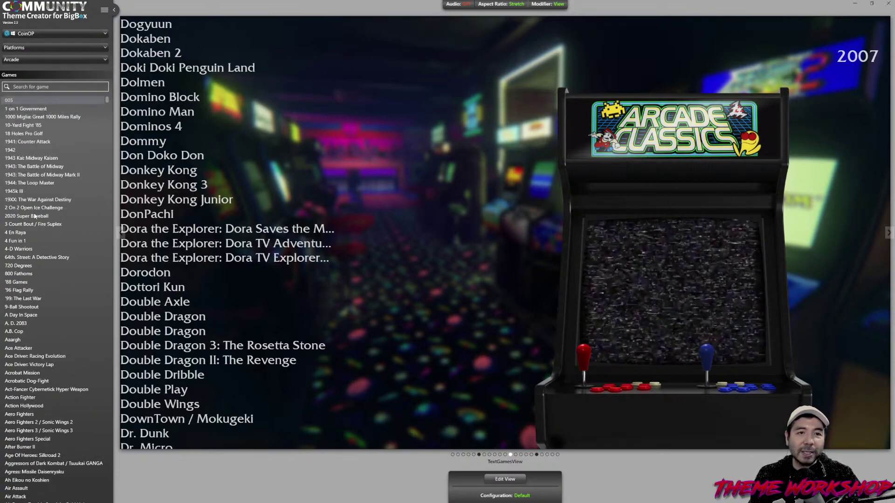
key("Home")
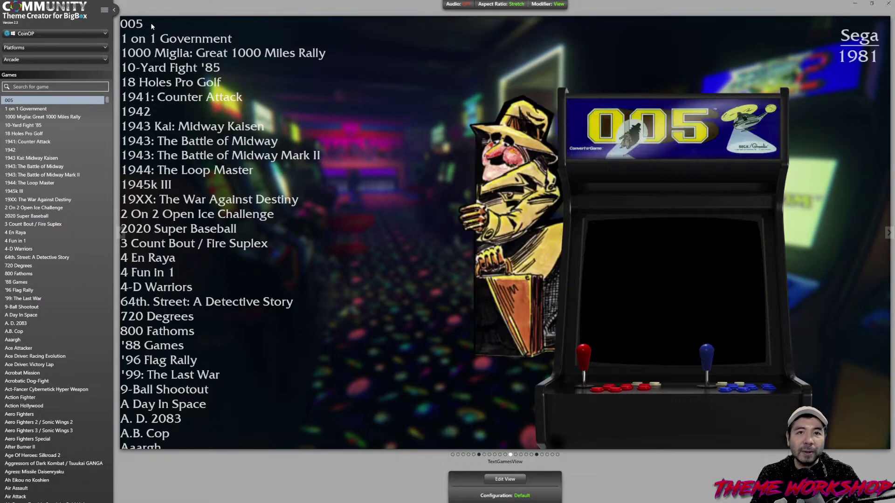
- Reopen TextGamesView for editing, set the Wheel list's selected item foreground to a solid golden yellow, and save the view
left_click(513, 481)
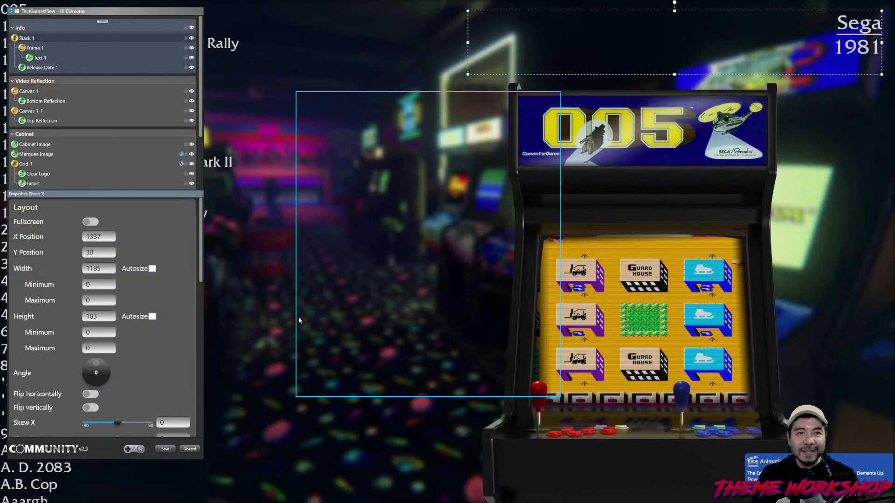
left_click_drag(86, 11, 350, 34)
scroll(446, 337, "down", 8)
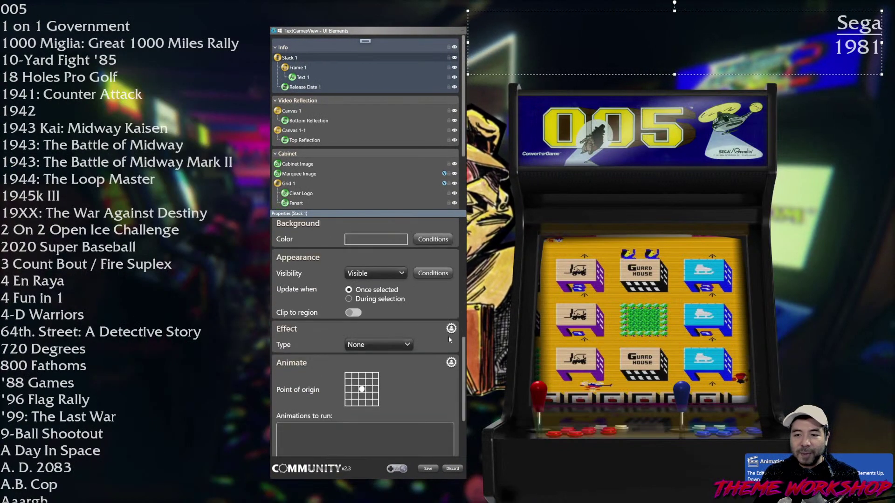
scroll(454, 333, "up", 3)
scroll(454, 332, "up", 2)
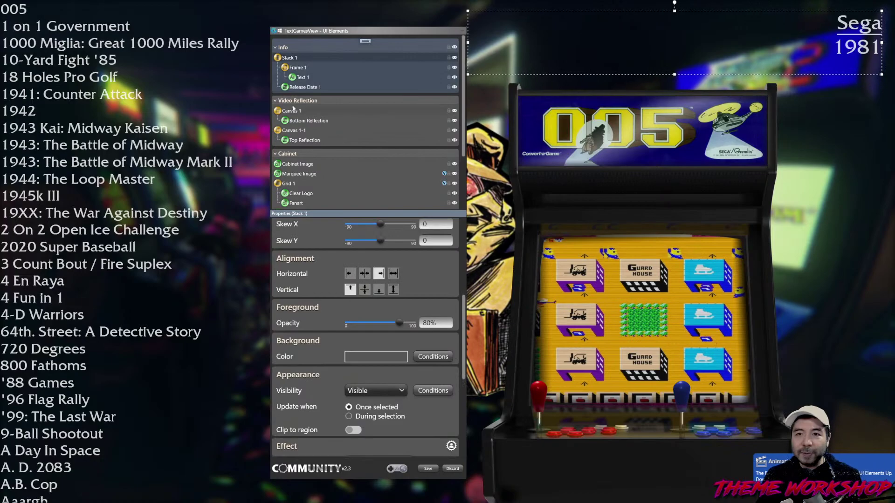
scroll(323, 171, "down", 3)
left_click(298, 190)
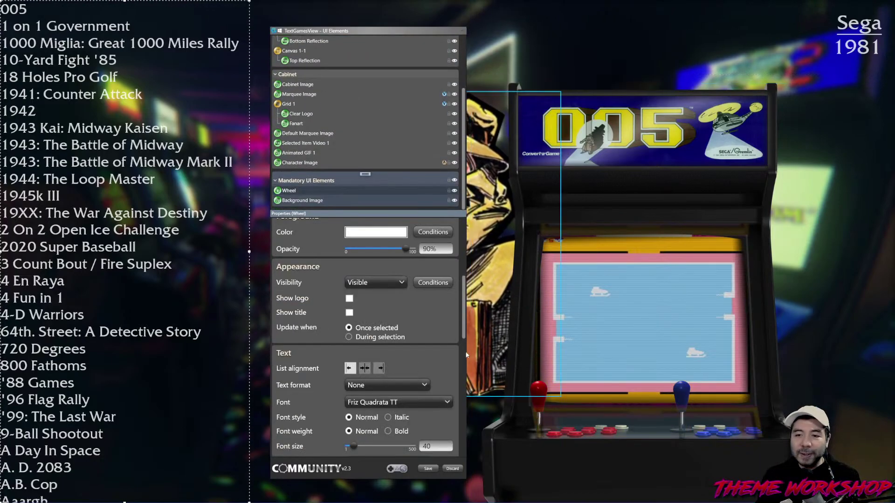
scroll(463, 320, "down", 6)
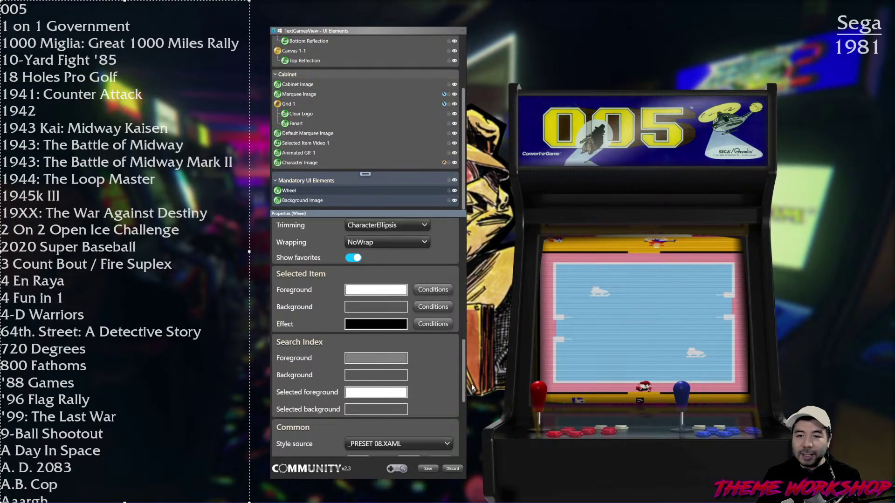
left_click(368, 292)
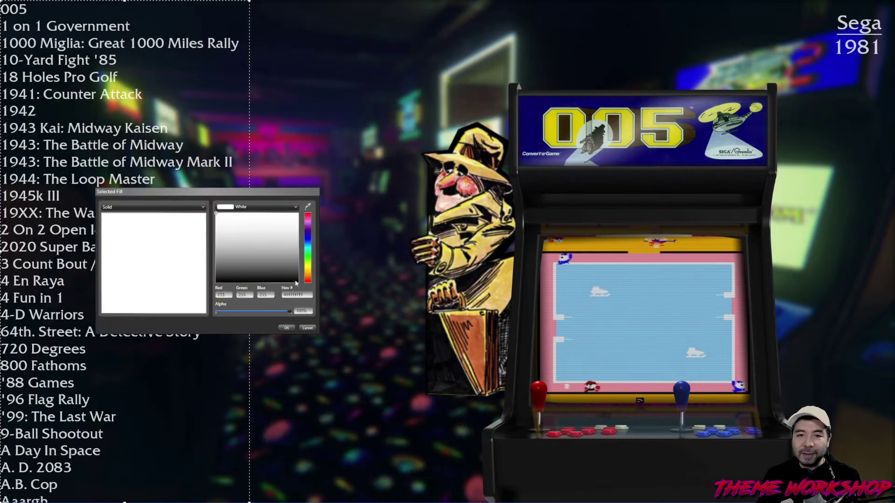
left_click_drag(208, 195, 313, 209)
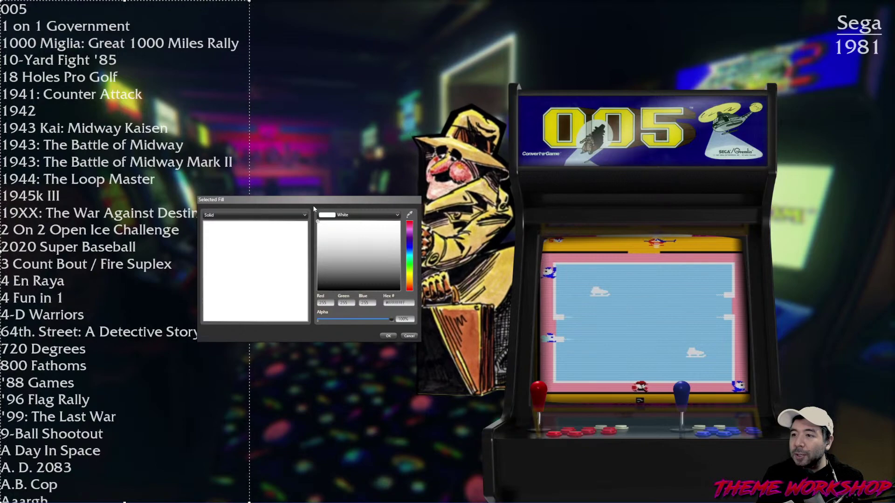
left_click(400, 221)
left_click(410, 278)
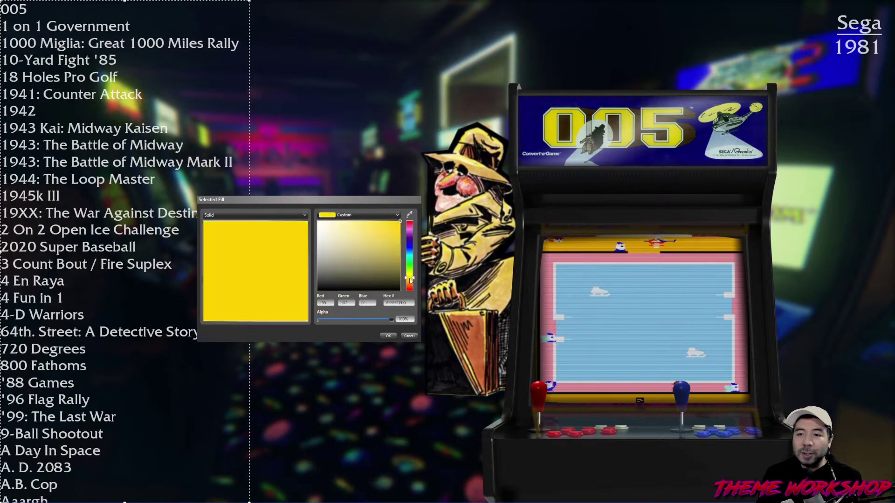
left_click(387, 335)
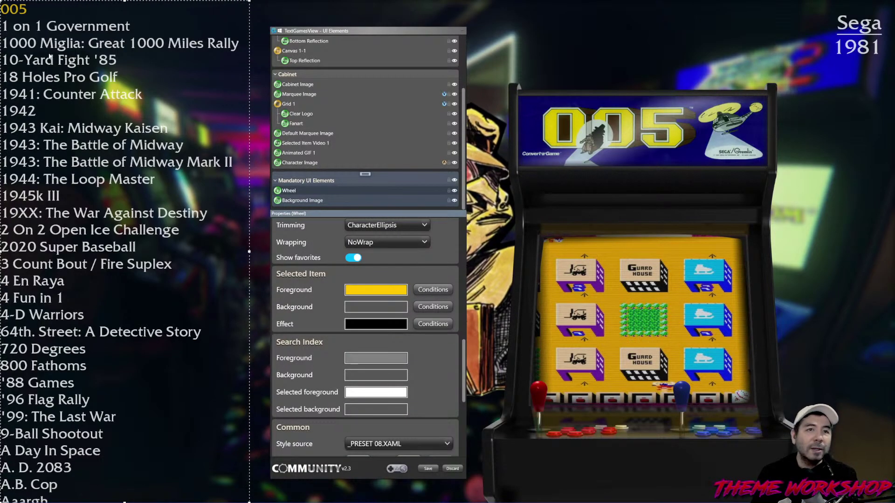
left_click(432, 467)
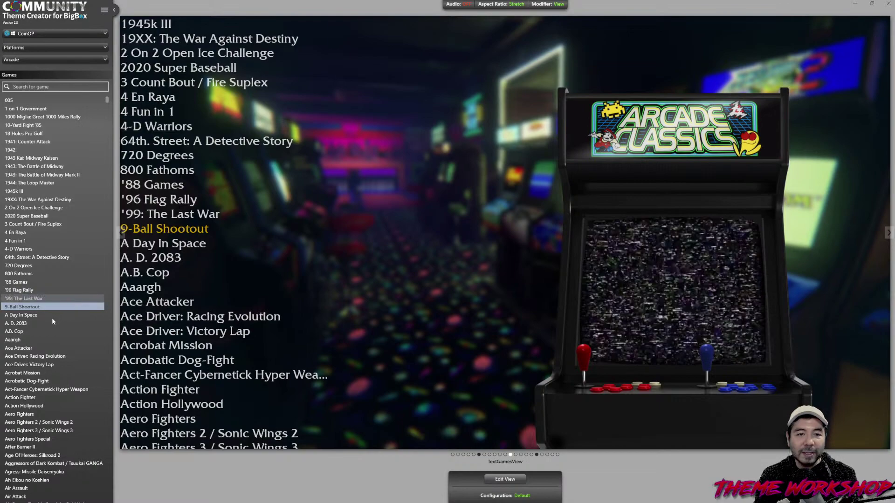
- Preview further Arcade games in the list, discard the reopened view editor, and publish the CoinOP theme to BigBox
scroll(52, 318, "down", 5)
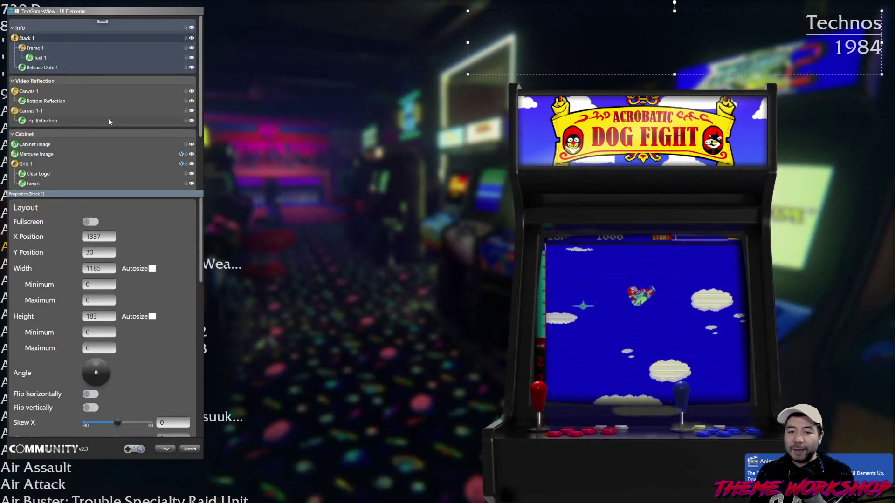
left_click(190, 450)
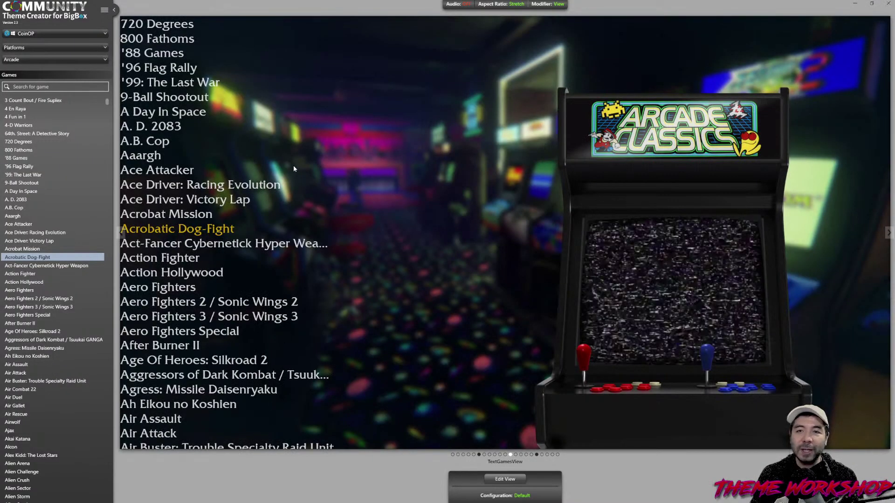
left_click(106, 12)
left_click(151, 132)
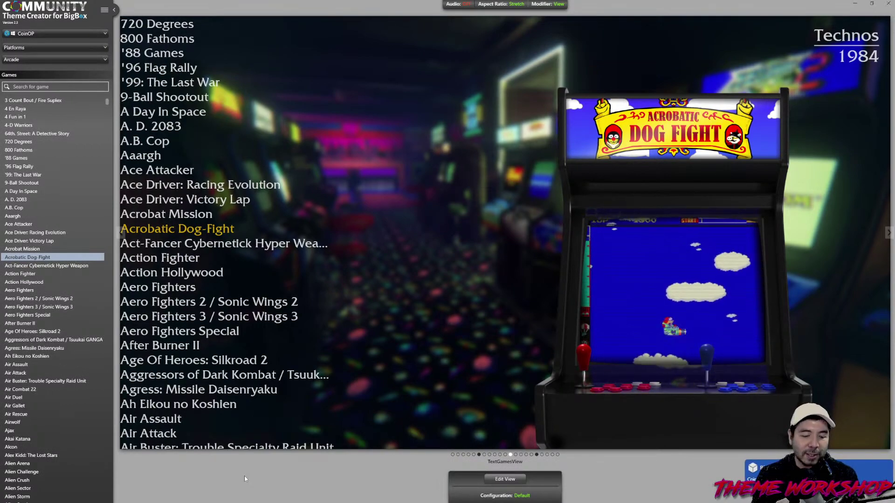
- Switch to LaunchBox and start Big Box to test the published theme
key("super")
key("super")
key("super")
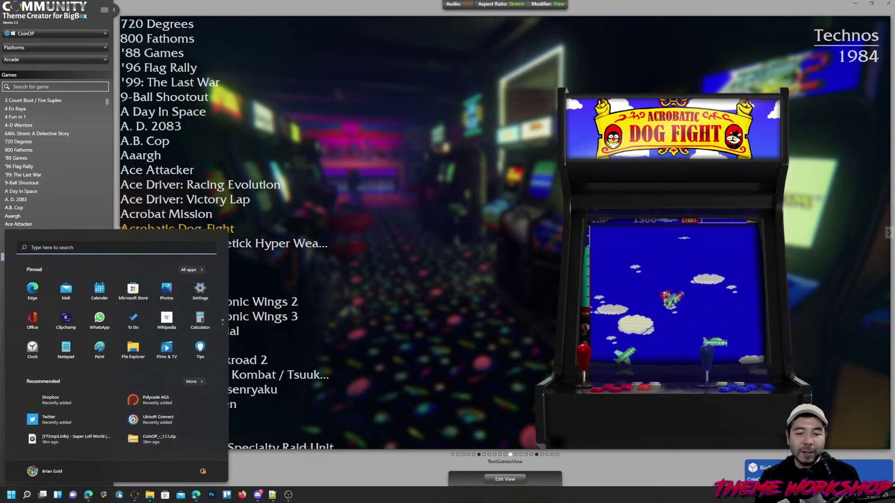
left_click(287, 483)
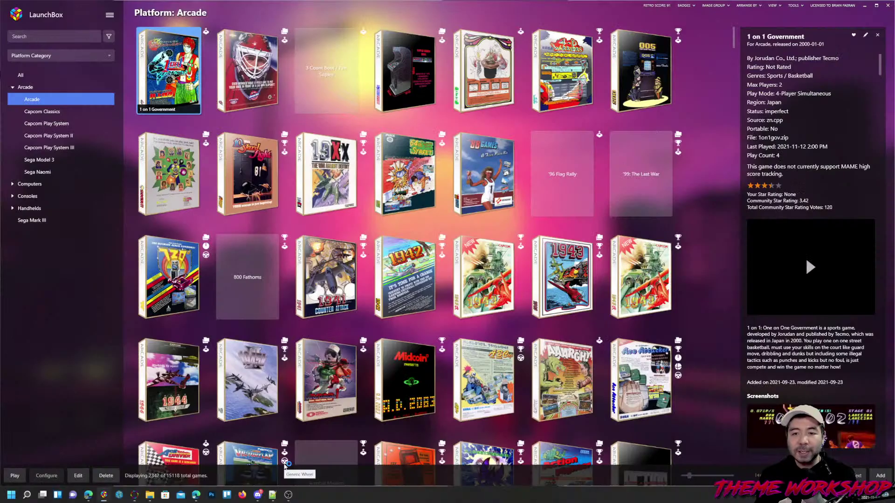
left_click(109, 15)
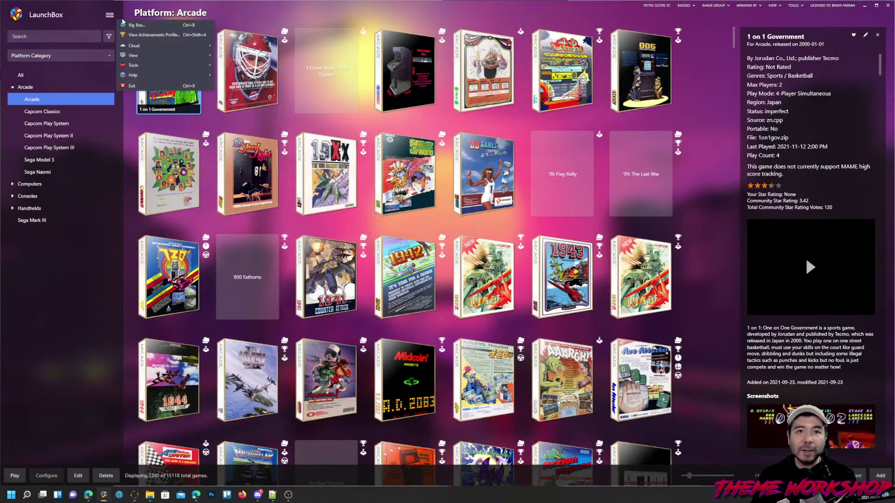
left_click(149, 24)
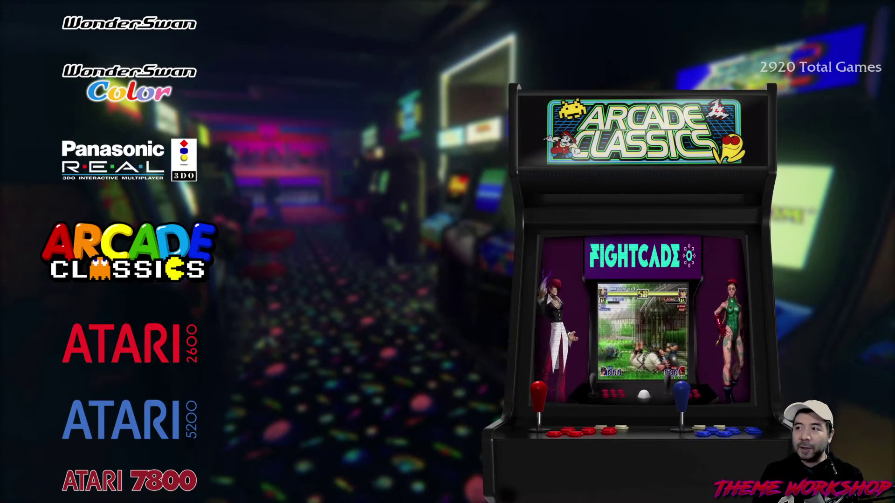
- Browse the Big Box platform wheel from Arcade Classics down to PC Engine, checking each platform's marquee, details and video on the cabinet
key("Down")
key("Down")
key("Down")
key("Down")
key("Down")
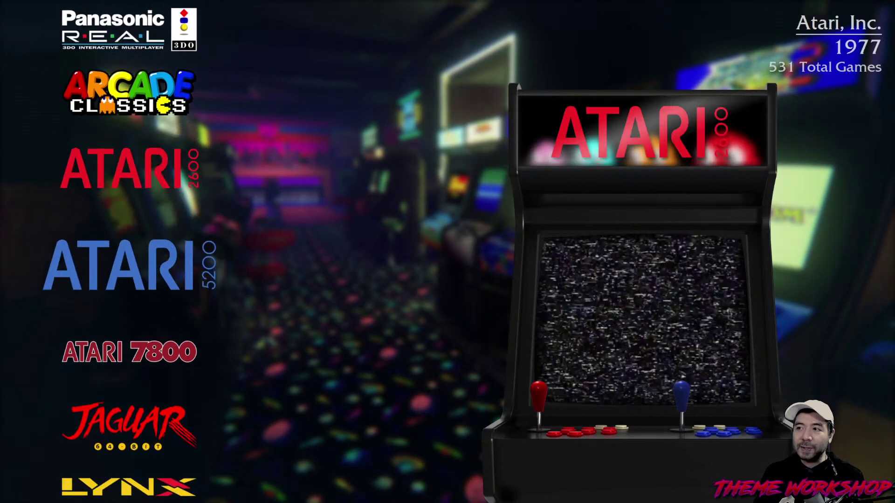
key("Down")
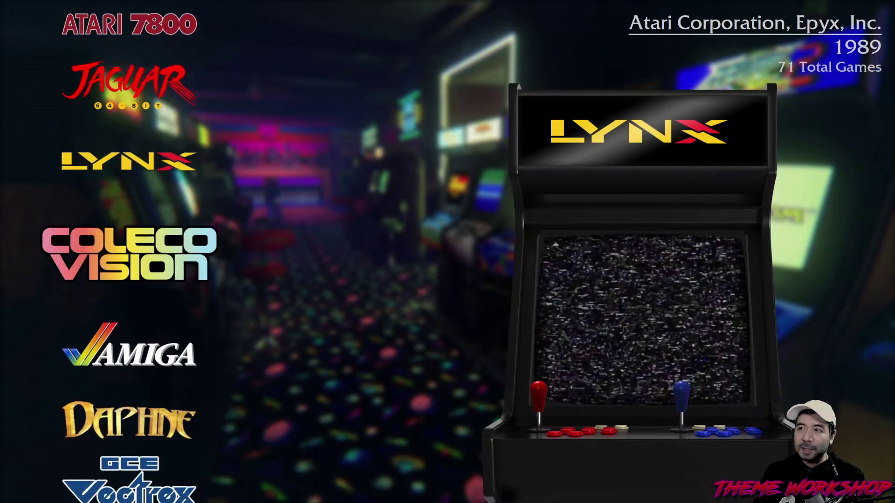
key("Down")
key("Down")
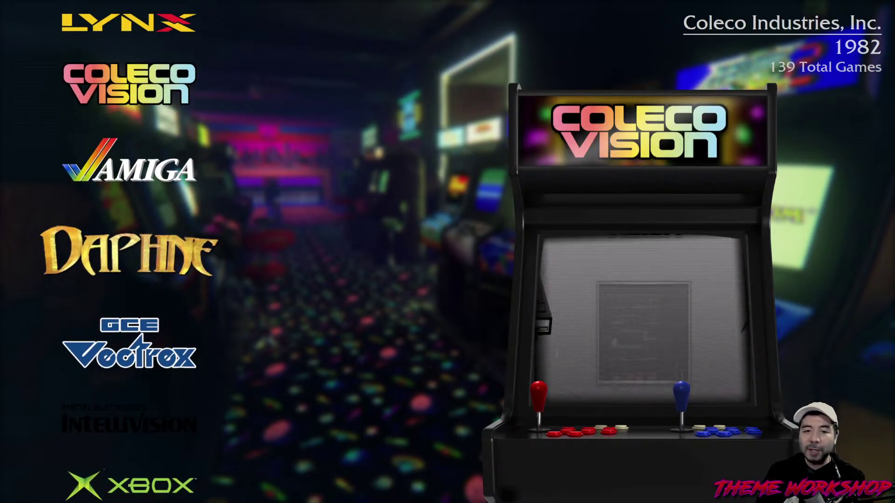
key("Down")
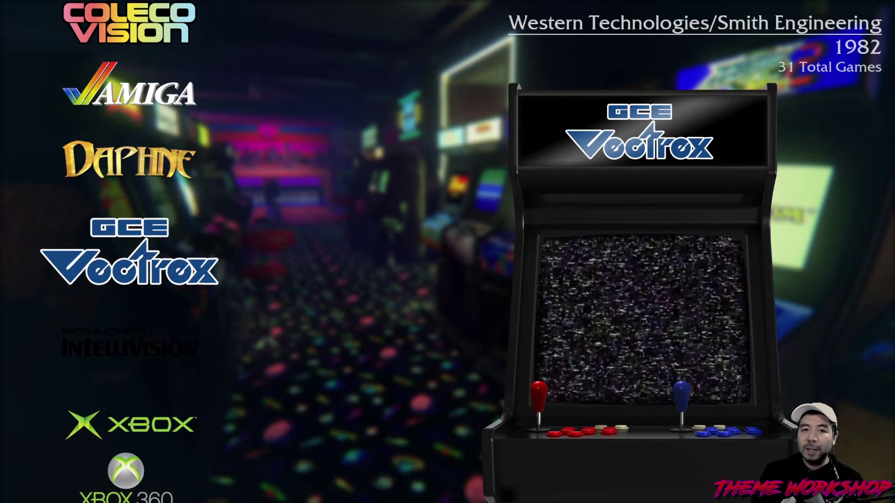
key("Down")
key("Down")
key("Down")
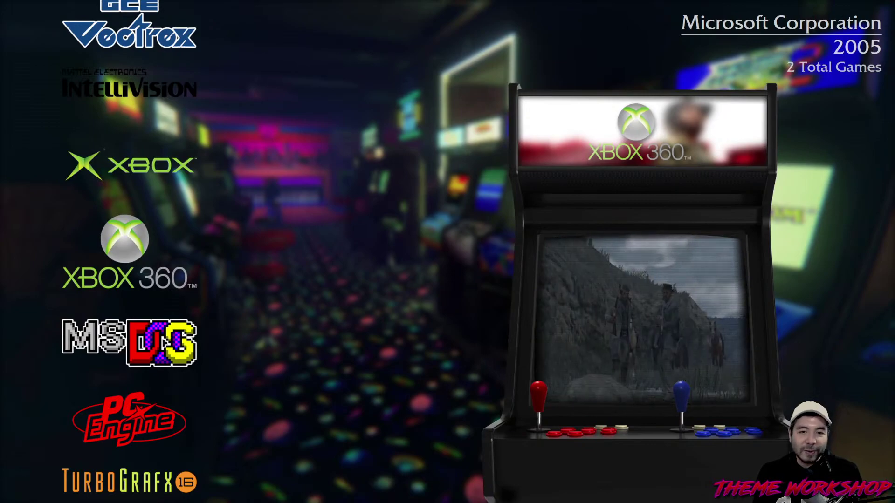
key("Down")
key("Down")
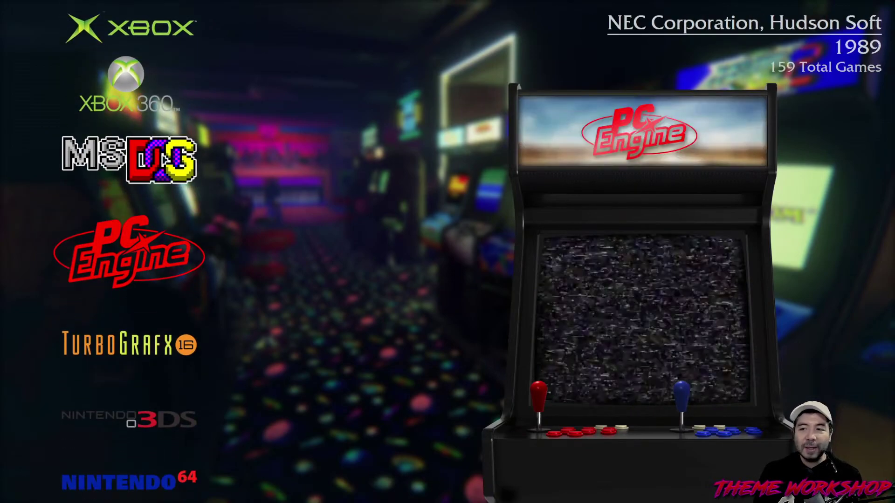
- Go back up the platform wheel to Arcade Classics and open that platform
key("Up")
key("Up")
key("Up")
key("Up")
key("Up")
key("Up")
key("Up")
key("Up")
key("Up")
key("Up")
key("Up")
key("Up")
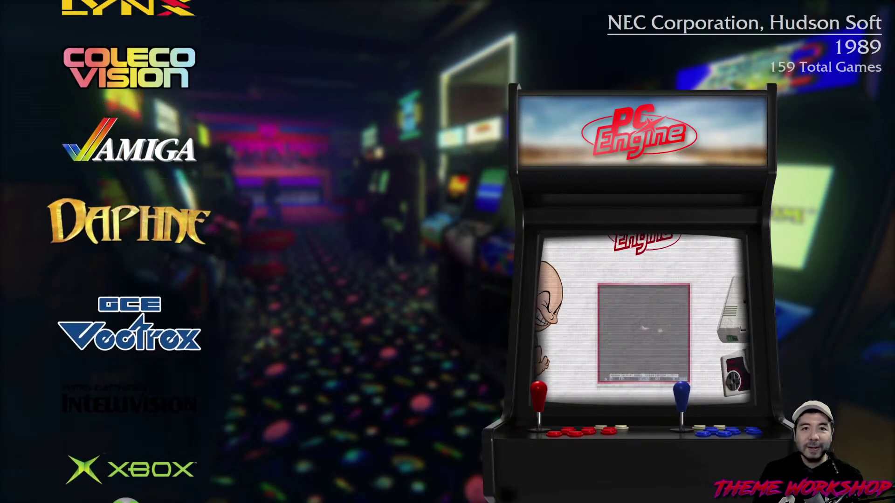
key("Up")
key("Up")
key("Up")
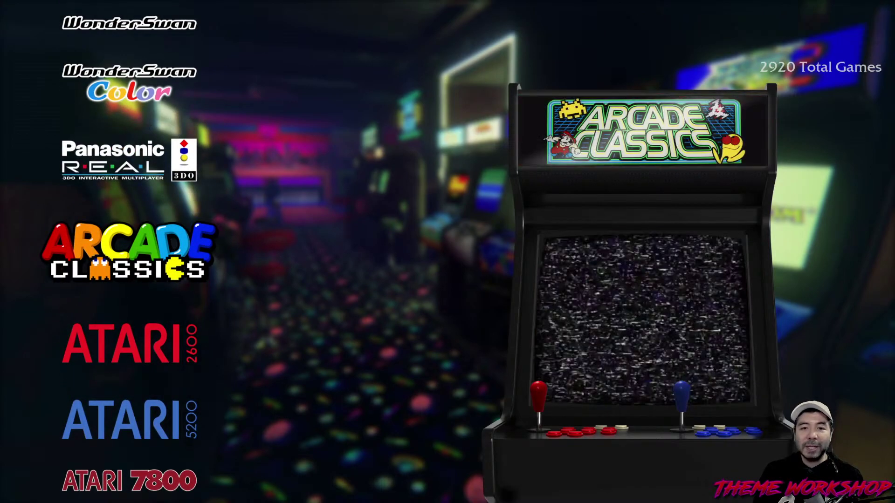
key("Return")
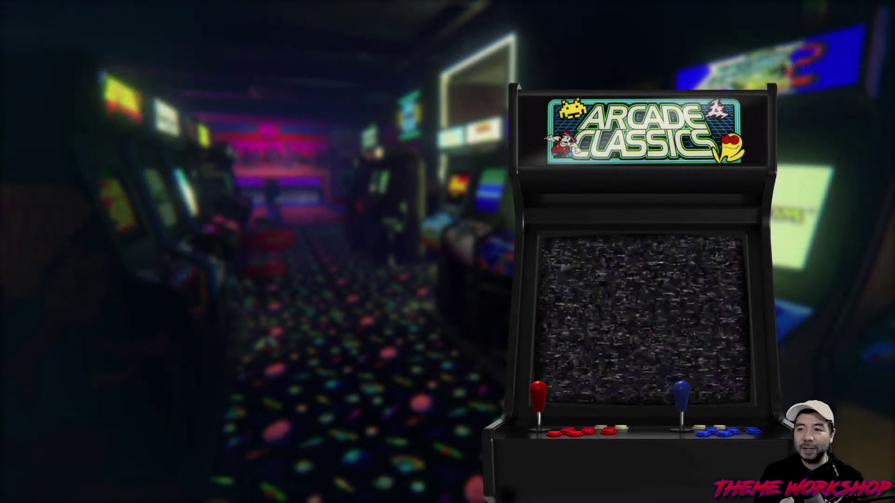
- Browse the arcade game wheel through Backfire!, Bad Dudes and Bagman to Bang Bang Ball, checking each game's marquee and video
key("Down")
key("Down")
key("Down")
key("Down")
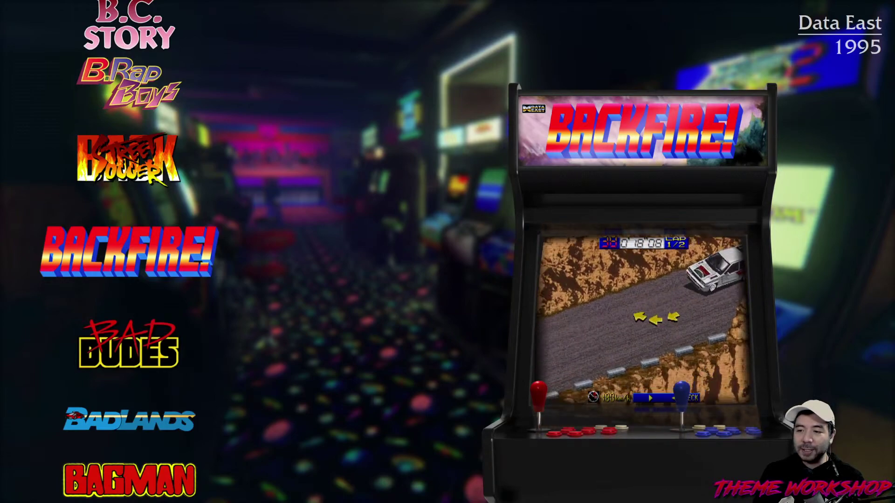
key("Down")
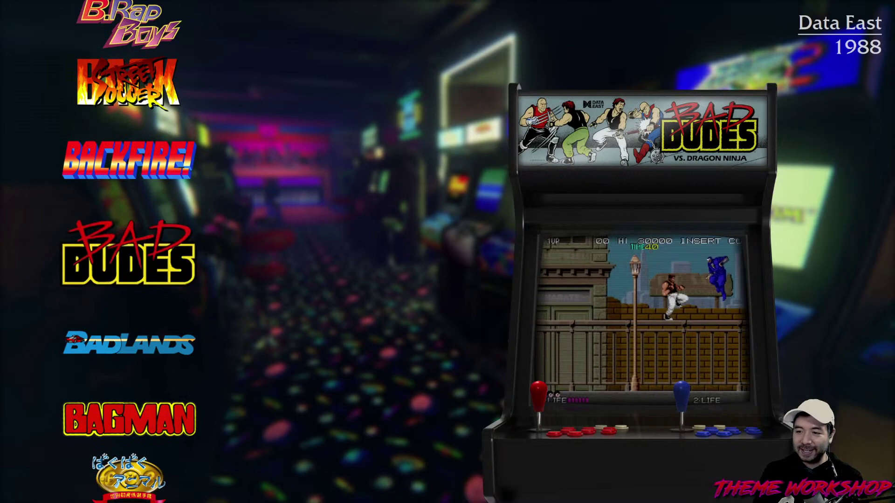
key("Down")
key("Down")
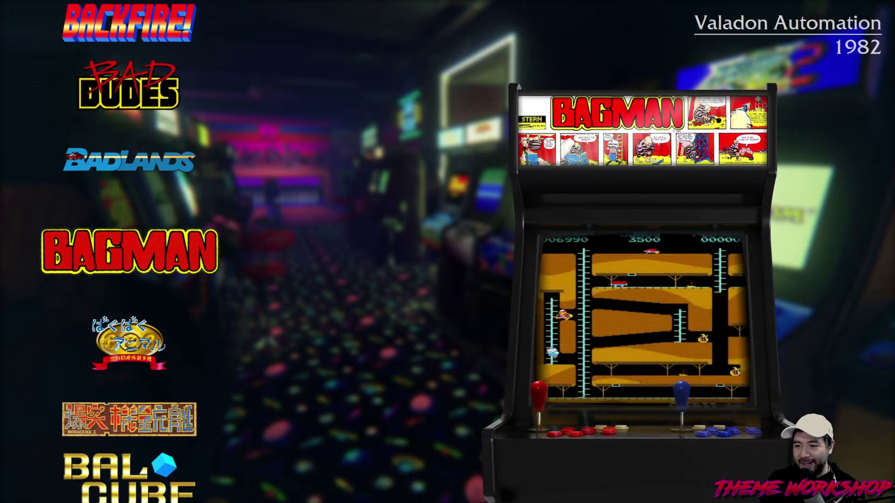
key("Down")
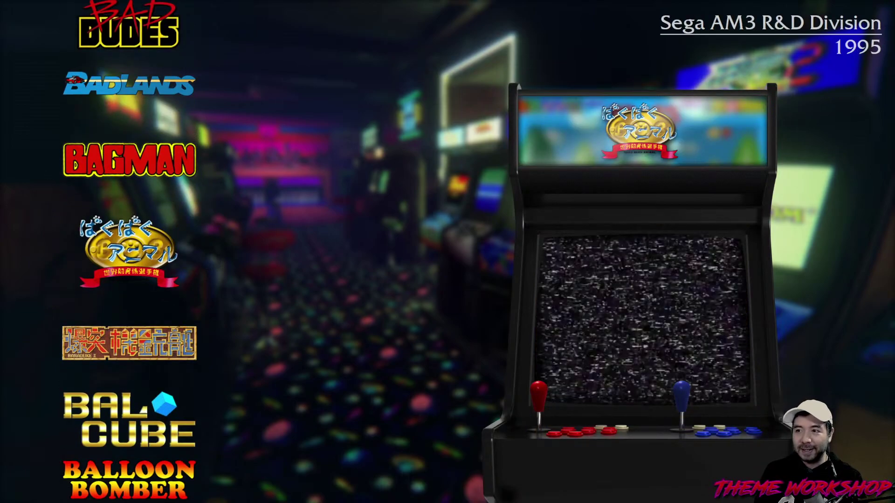
key("Down")
key("Down")
key("Down")
key("Down")
key("Down")
key("Down")
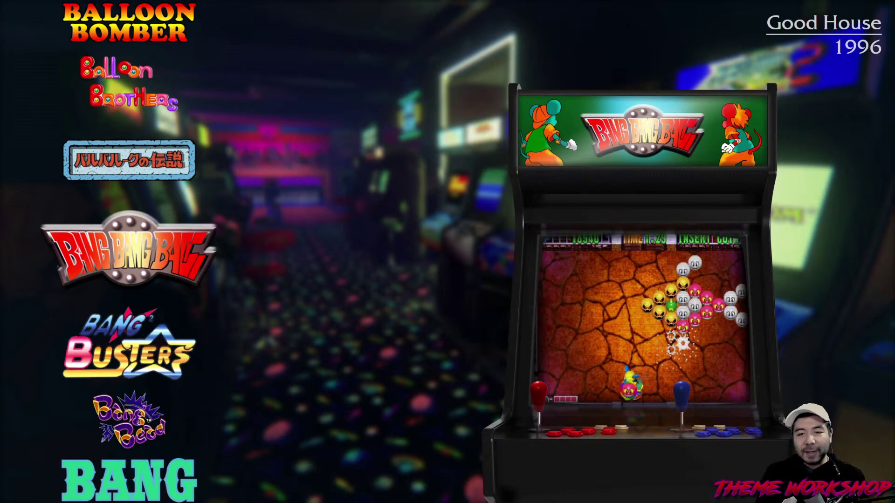
- Switch back to the Community Theme Creator and open WheelGamesView for editing
key("alt+Tab")
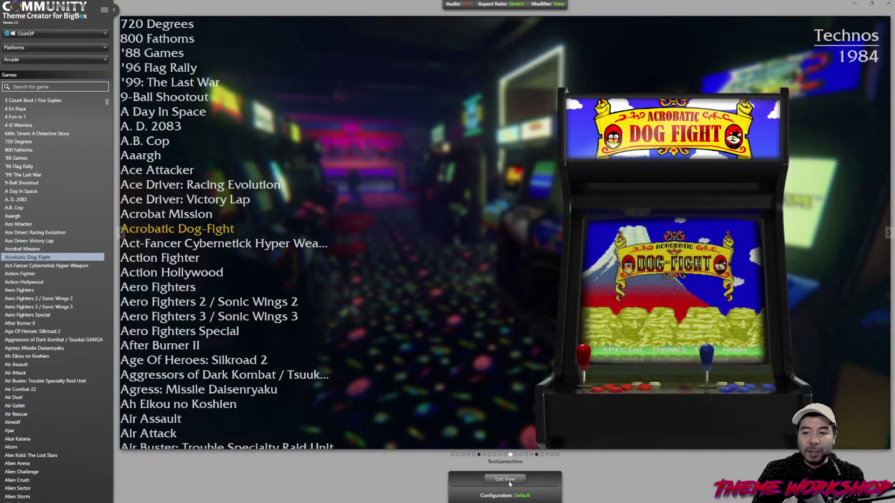
left_click(537, 454)
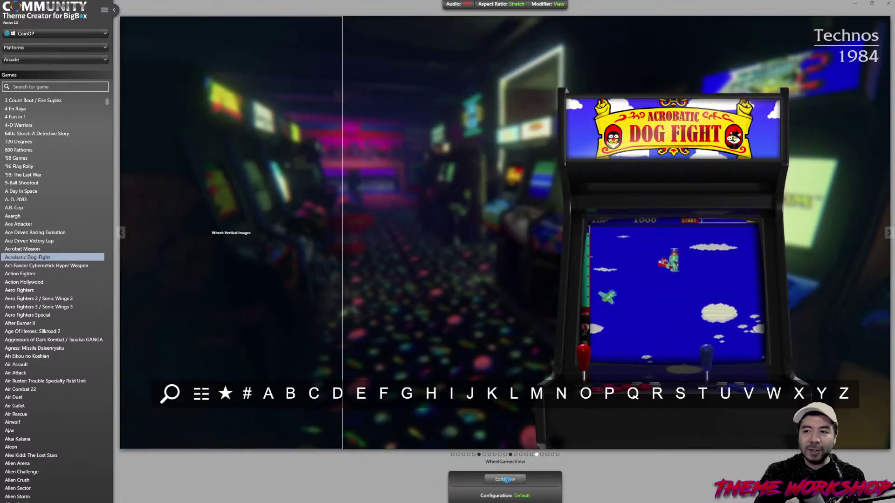
left_click(507, 480)
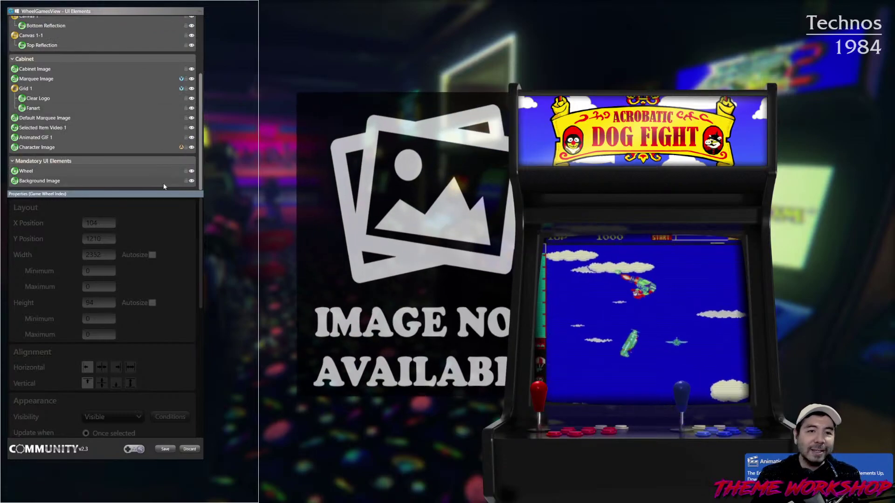
- Add a User Source element to the Info group of WheelGamesView
scroll(87, 80, "up", 4)
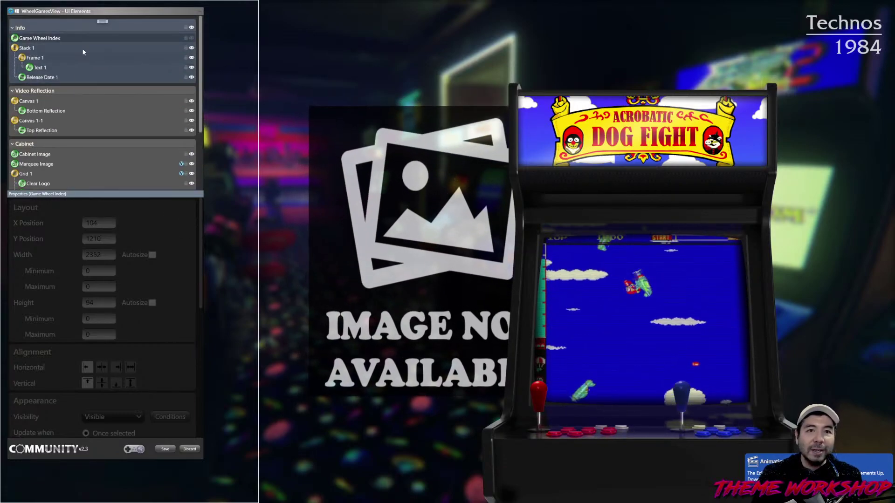
left_click(101, 22)
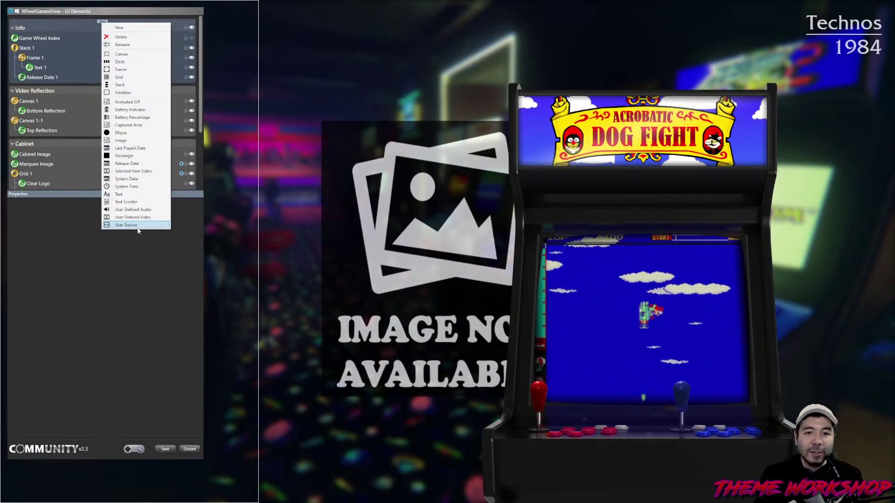
left_click(125, 230)
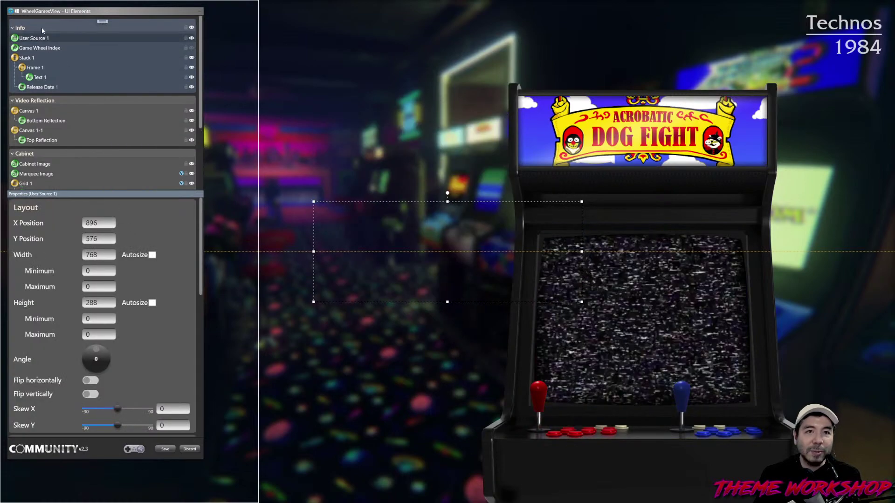
- Start a new source file named User_Source_1 for the User Source element, and close its blank editor without adding code
scroll(177, 254, "down", 6)
scroll(190, 258, "down", 2)
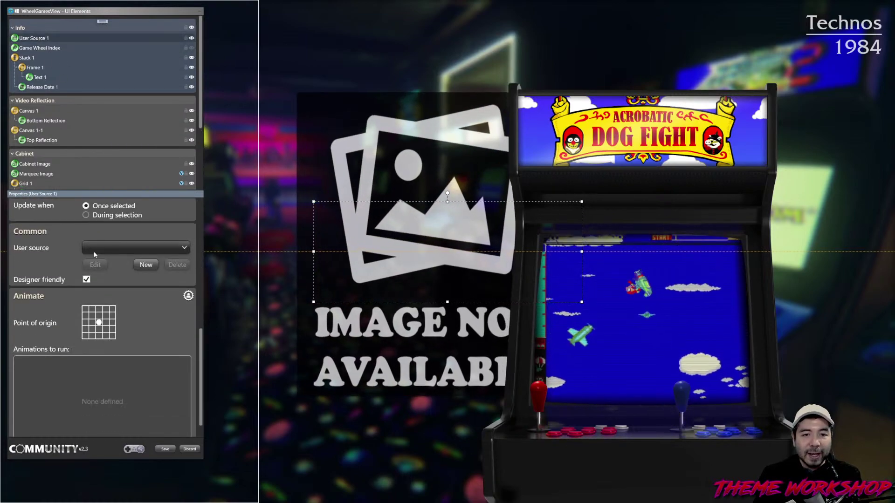
left_click(150, 263)
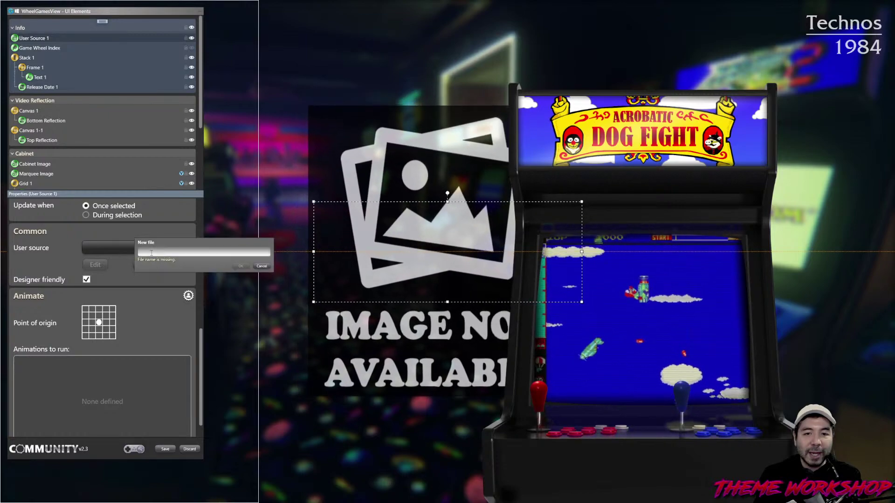
type("U")
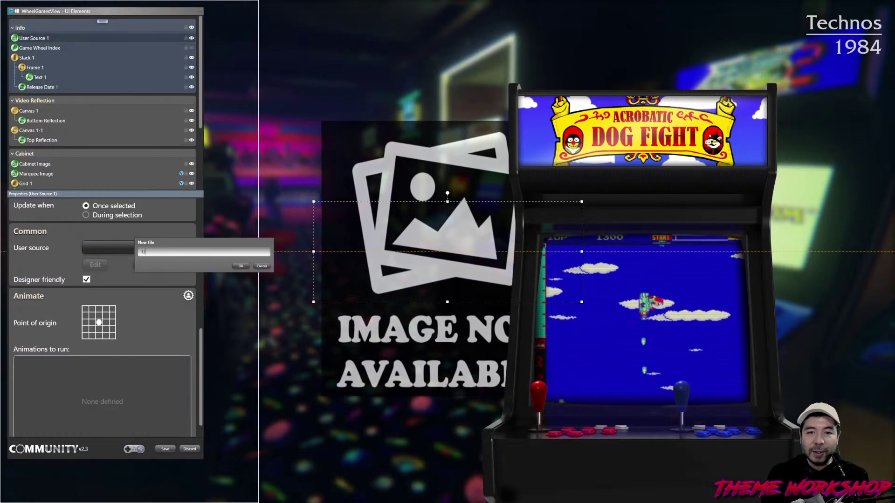
type("ser_Source")
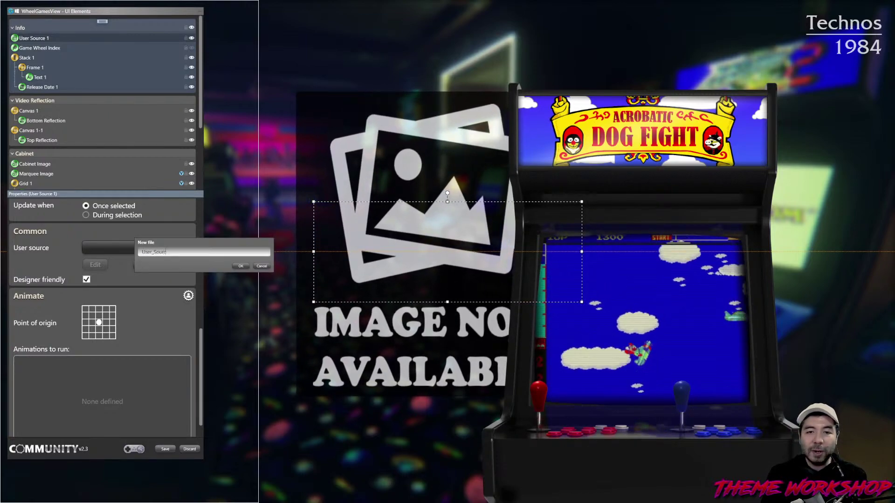
key("Return")
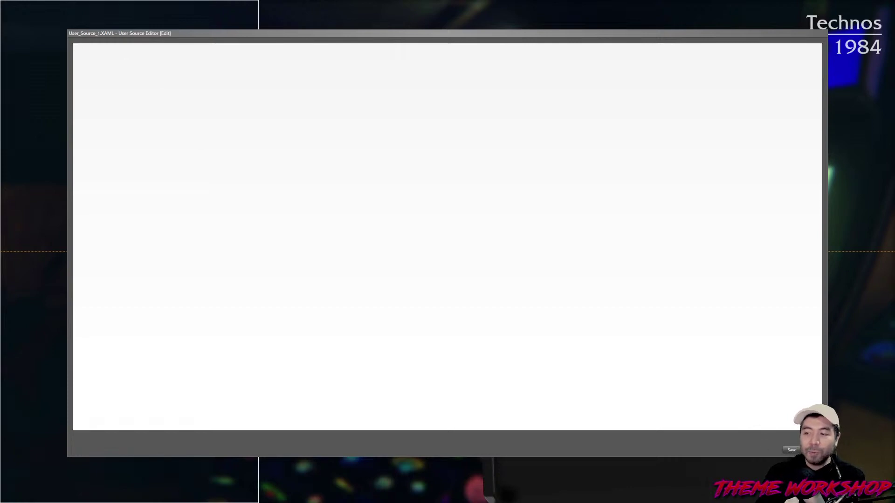
key("Escape")
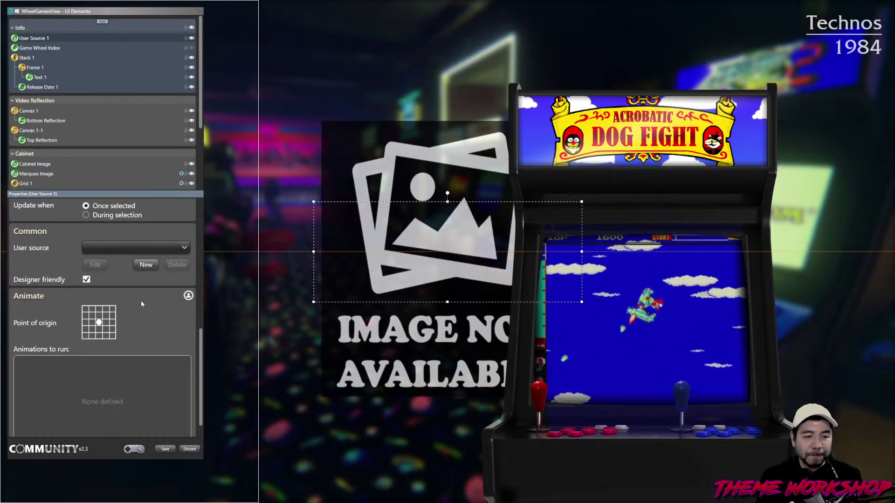
- Delete the User Source element from the Info group and return to the theme preview
right_click(36, 40)
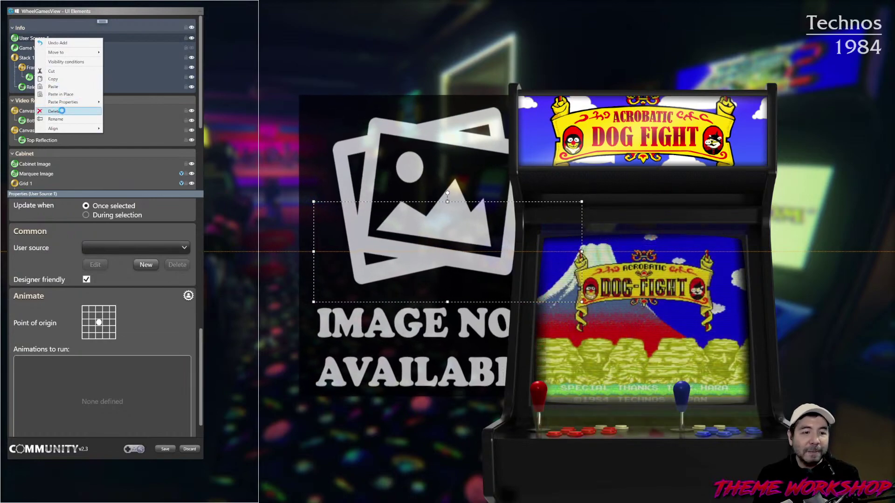
left_click(54, 111)
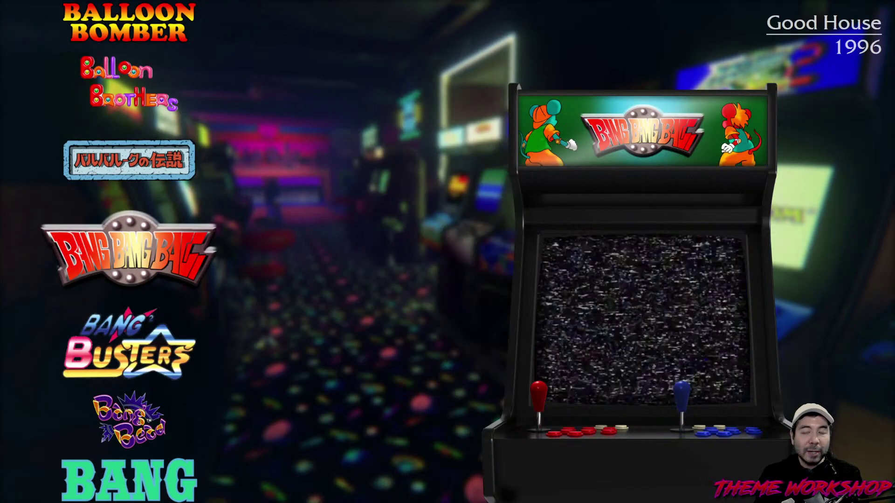
key("Escape")
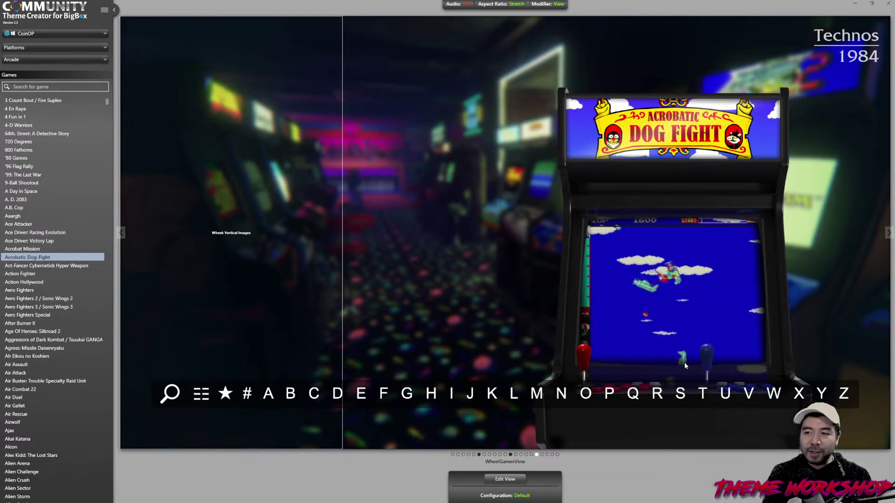
- Switch the WheelGamesView configuration to Nintendo Entertainment System
left_click(508, 497)
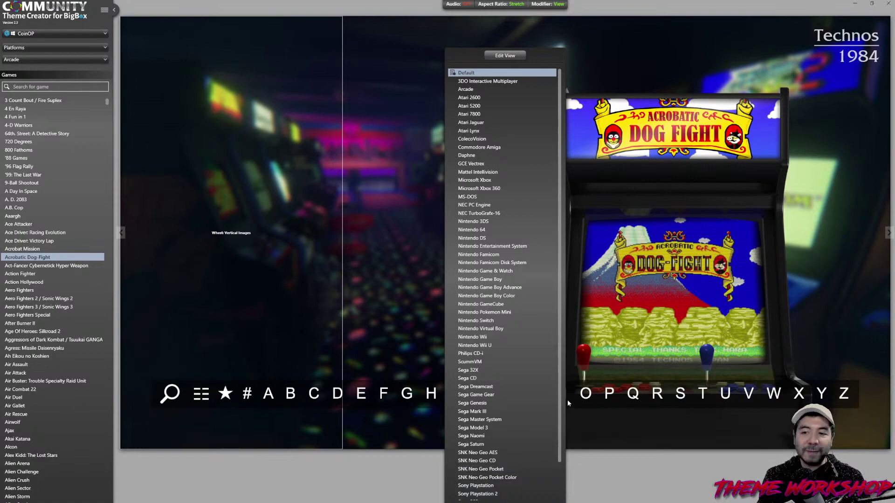
scroll(508, 215, "down", 2)
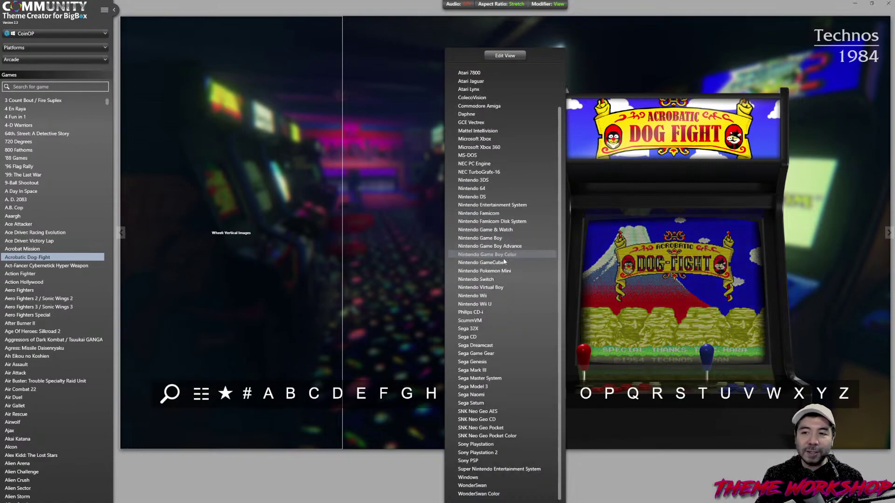
left_click(493, 207)
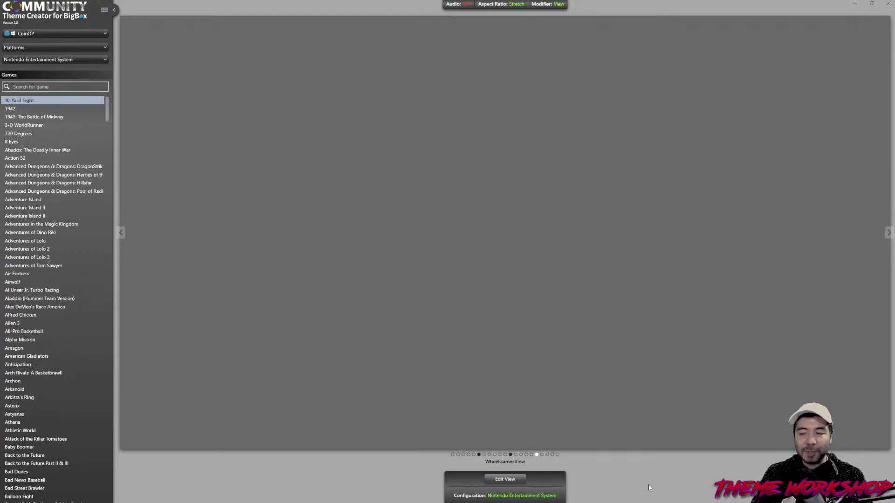
- Set the WheelGamesView configuration back to Default
left_click(507, 497)
scroll(504, 326, "up", 2)
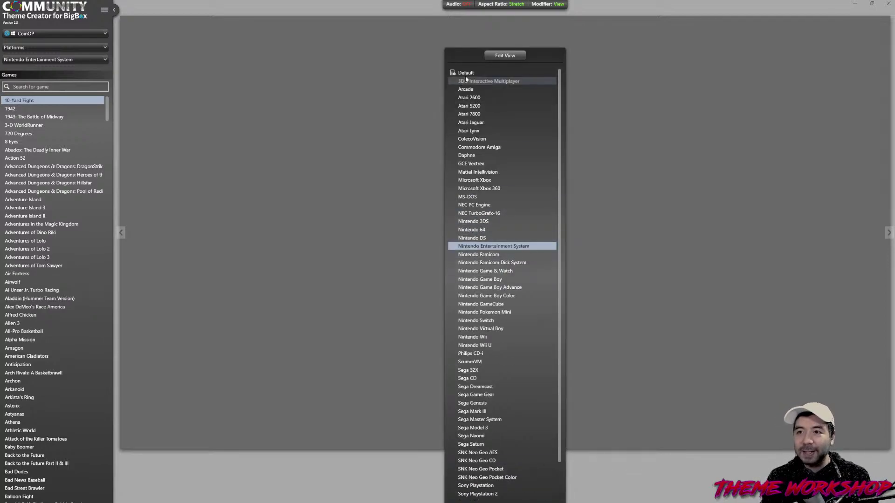
left_click(648, 474)
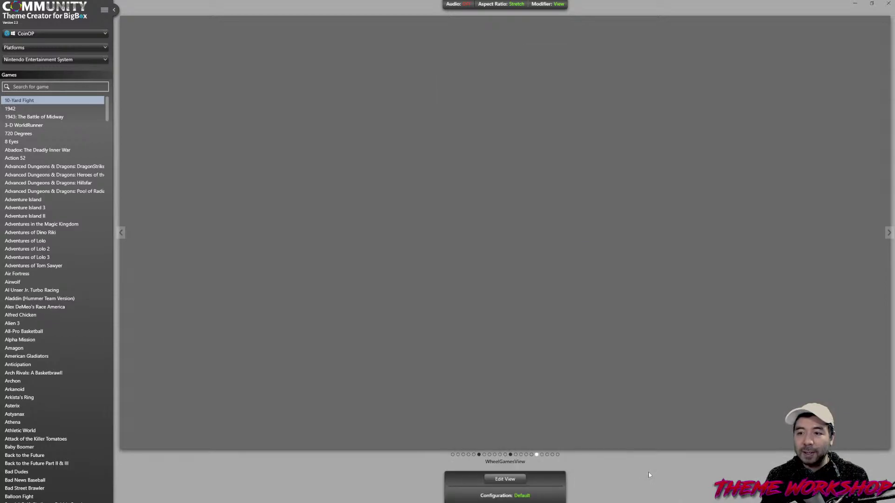